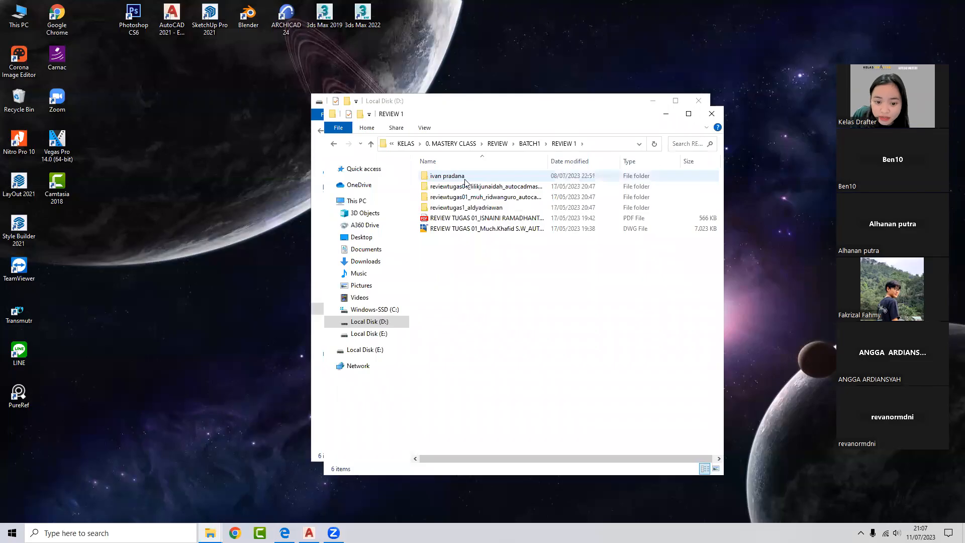
- Browse KELAS > PRO CAD > BATCH 1 > review 2 to the student's subfolder and open ARS 3.01 POTONGAN A-A_recover.dwg
click(710, 115)
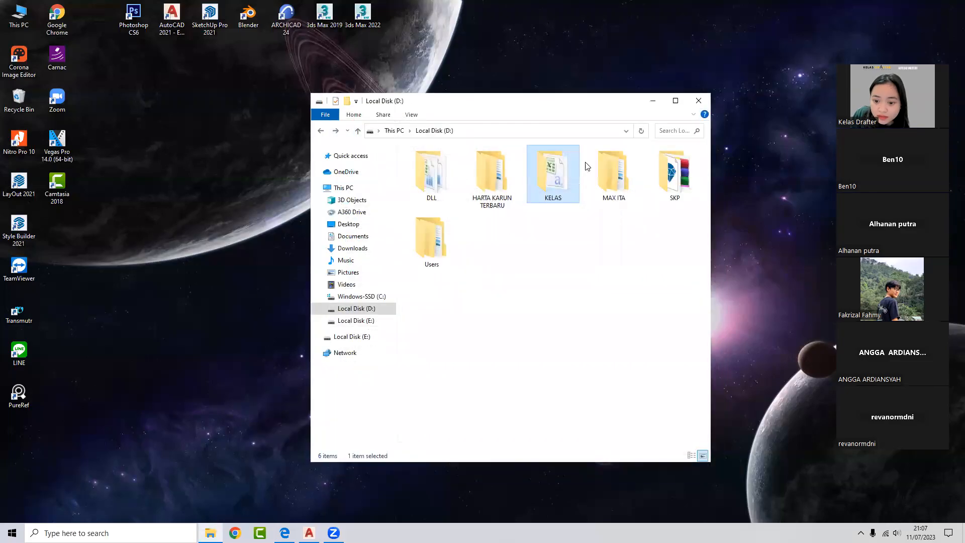
double_click(554, 186)
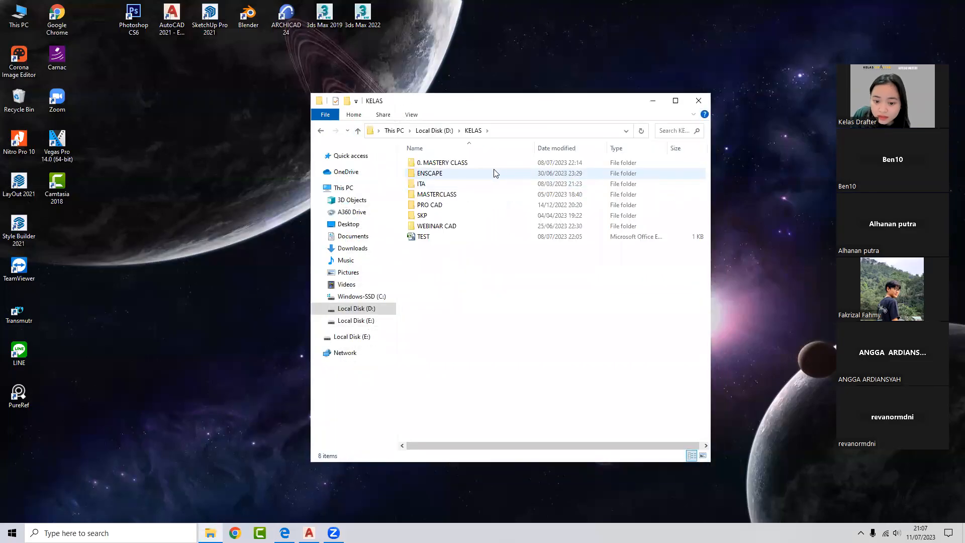
double_click(450, 205)
double_click(442, 174)
click(442, 163)
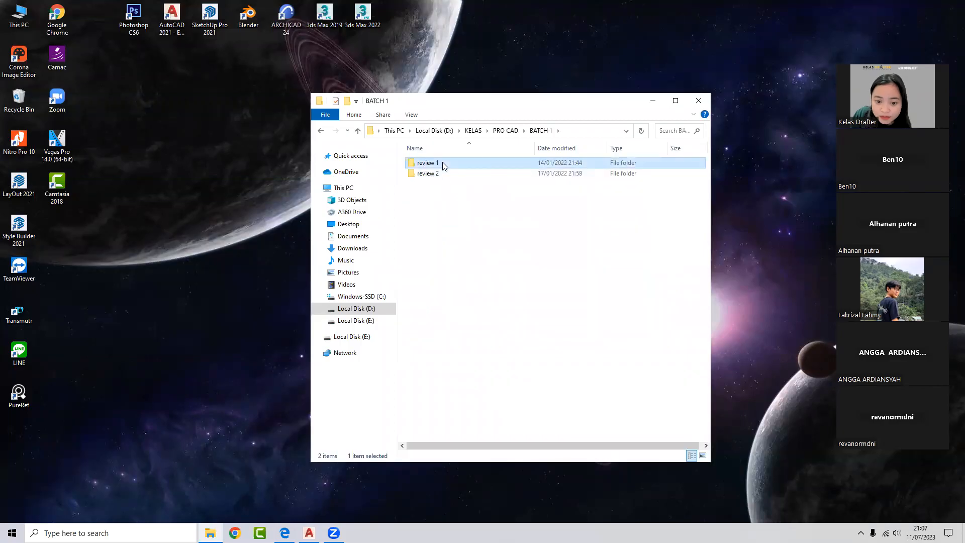
double_click(443, 174)
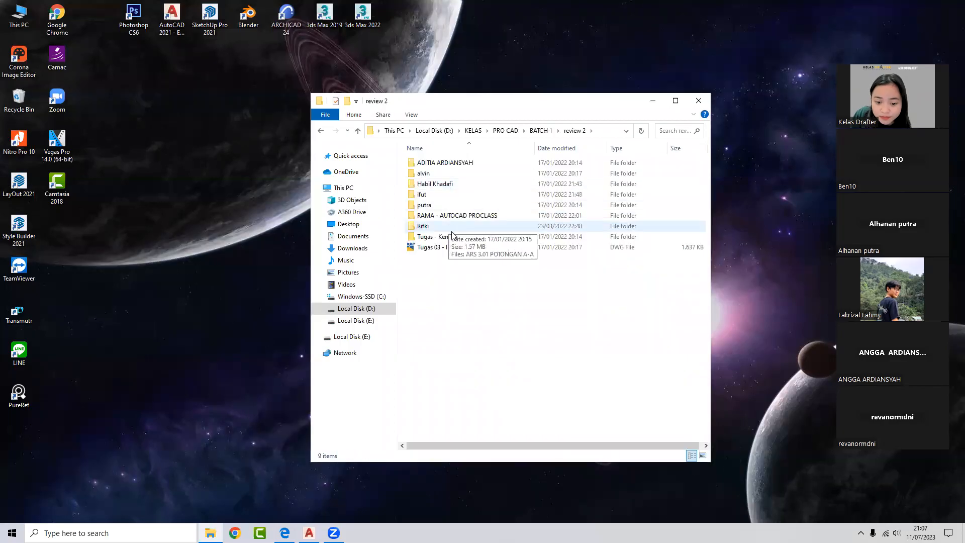
double_click(453, 162)
double_click(462, 166)
double_click(460, 237)
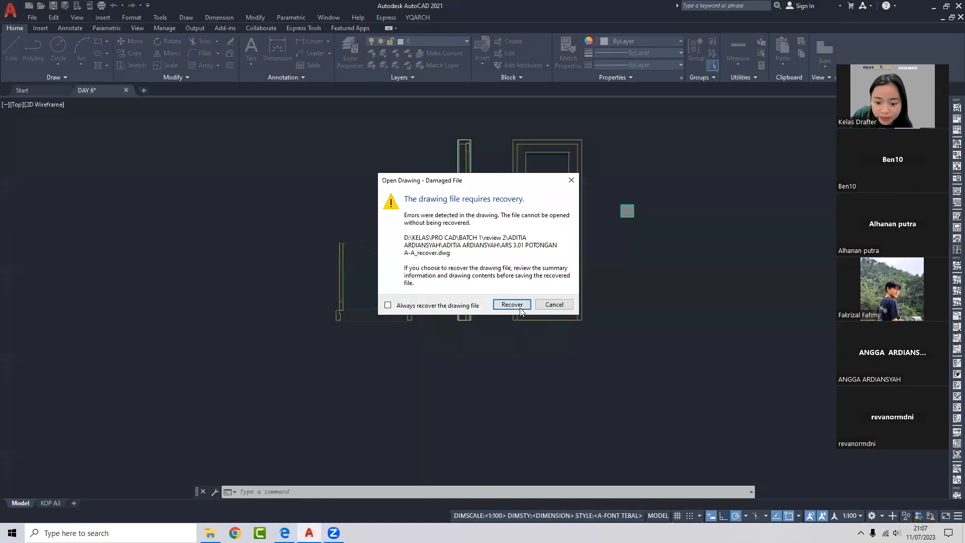
- Recover the damaged drawing, accept the clean audit result, and minimize AutoCAD
click(513, 304)
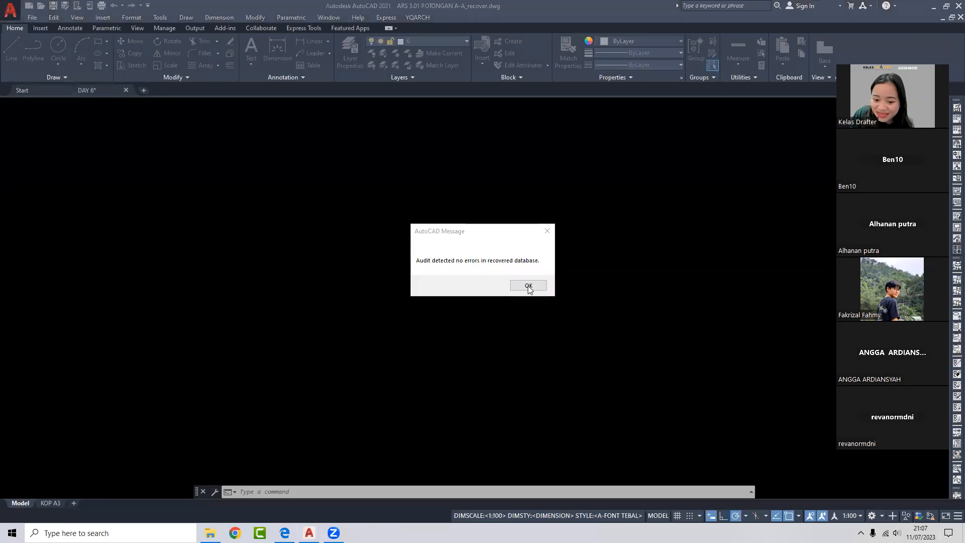
click(528, 286)
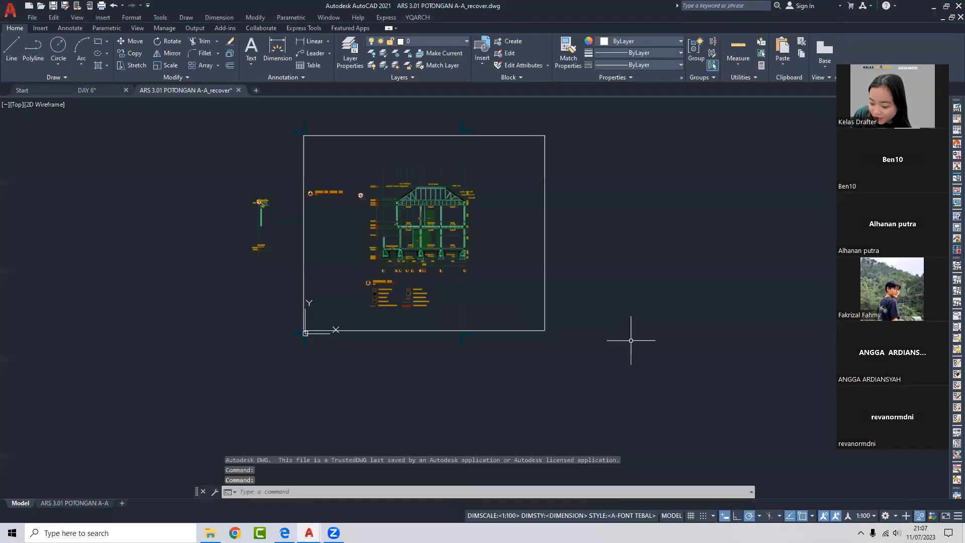
click(909, 5)
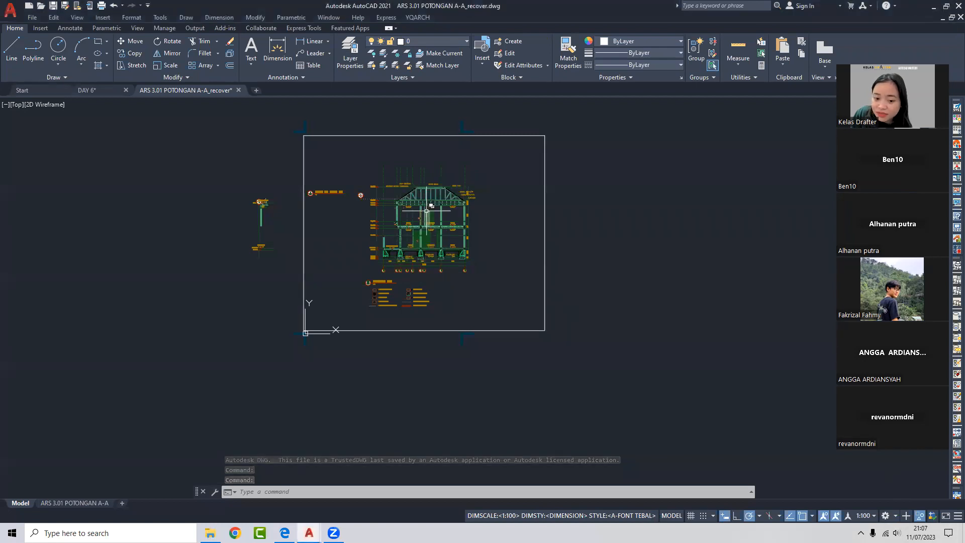
click(935, 7)
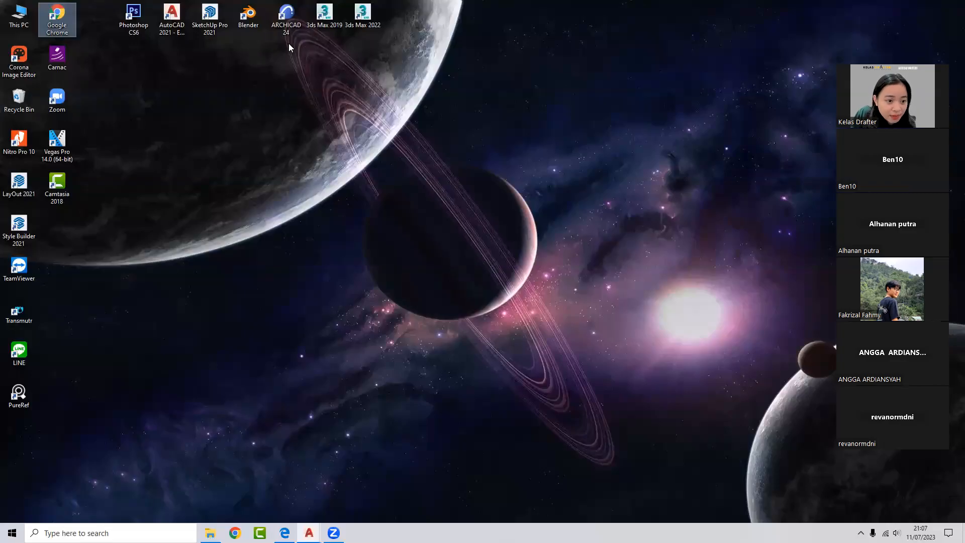
- Launch the keystroke-display utility, then restore and maximize the ARS 3.01 POTONGAN A-A window
double_click(64, 65)
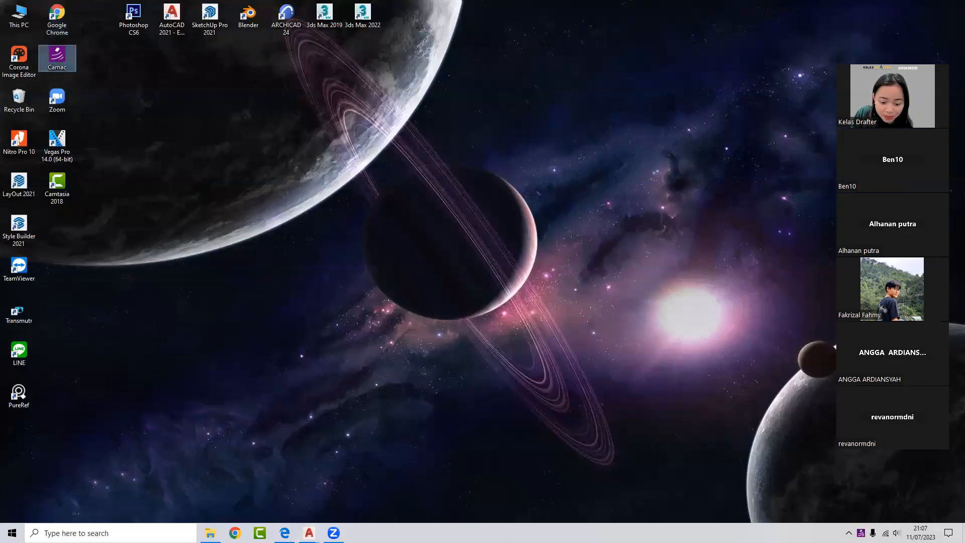
click(308, 533)
click(350, 486)
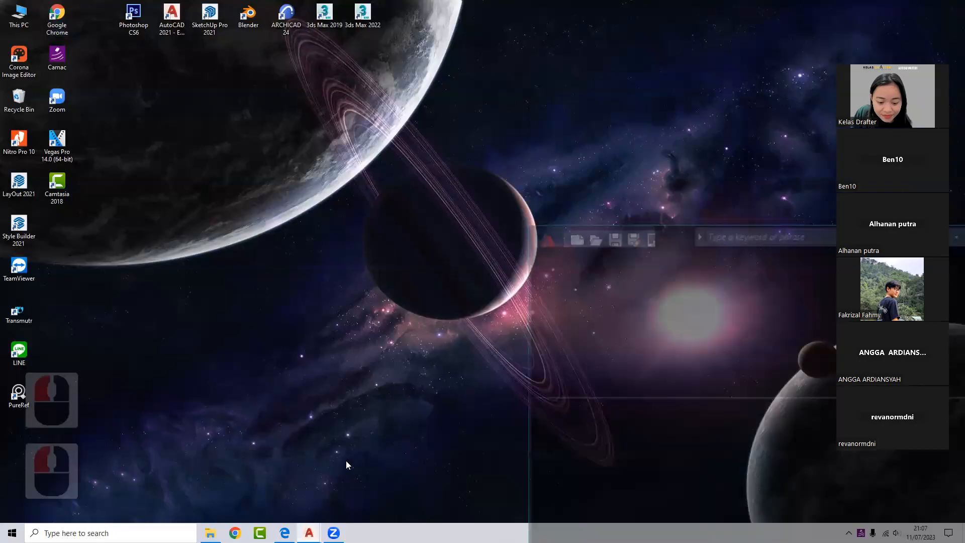
drag(629, 191, 195, 101)
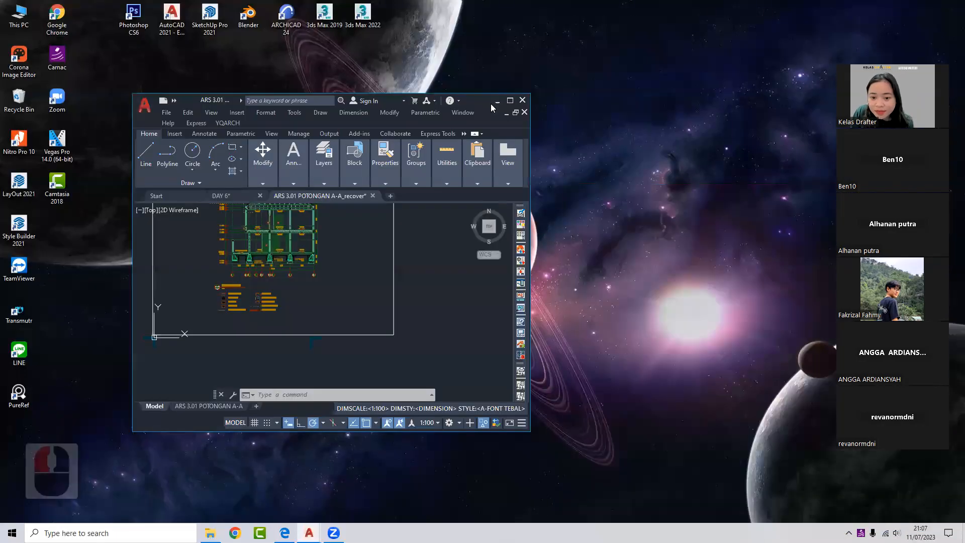
click(510, 101)
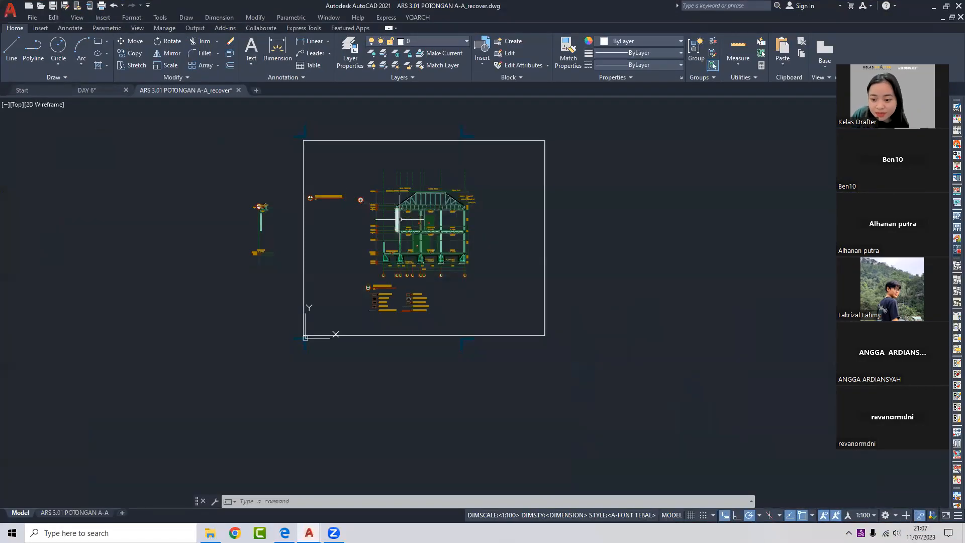
- Zoom out to the whole A-A section drawing and survey it
scroll(414, 246, up, 6)
scroll(477, 150, down, 3)
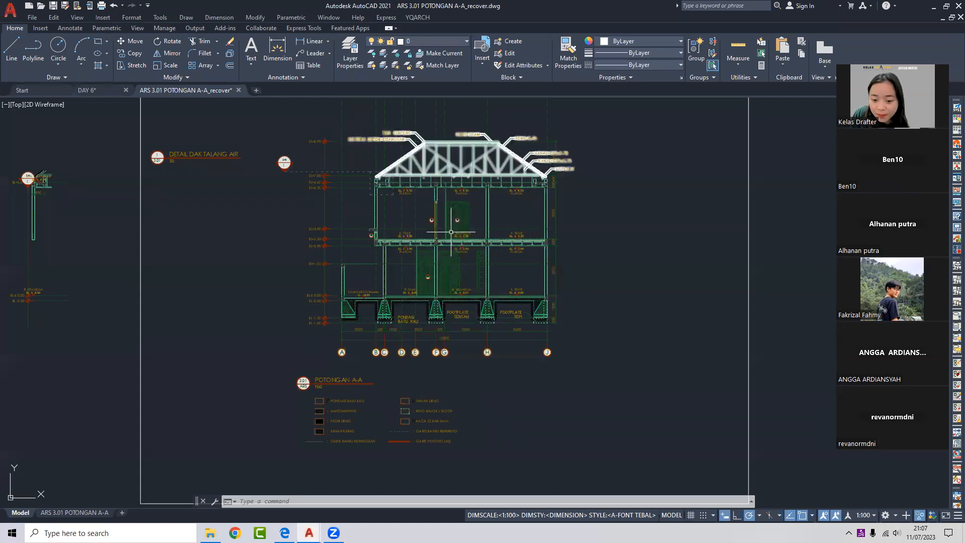
middle_click(430, 249)
middle_click(430, 249)
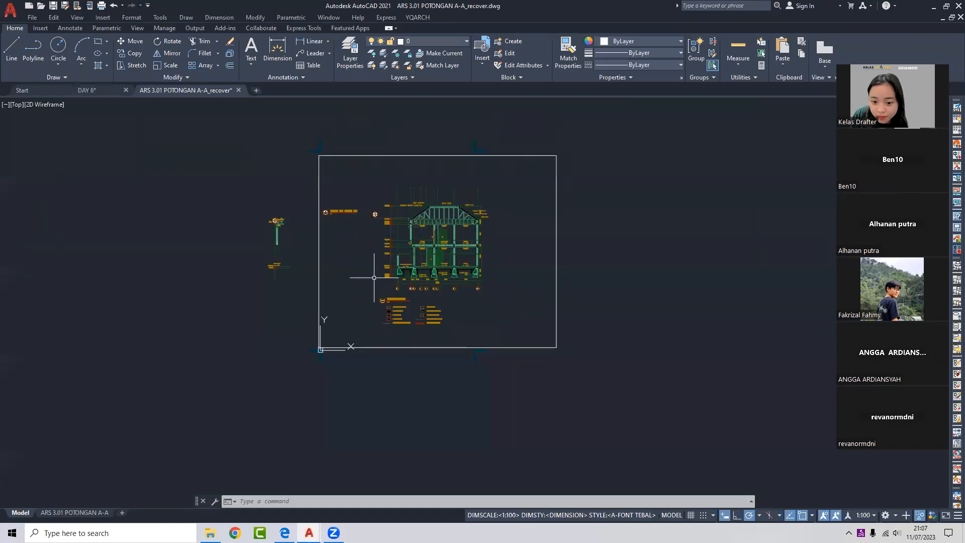
scroll(403, 252, up, 2)
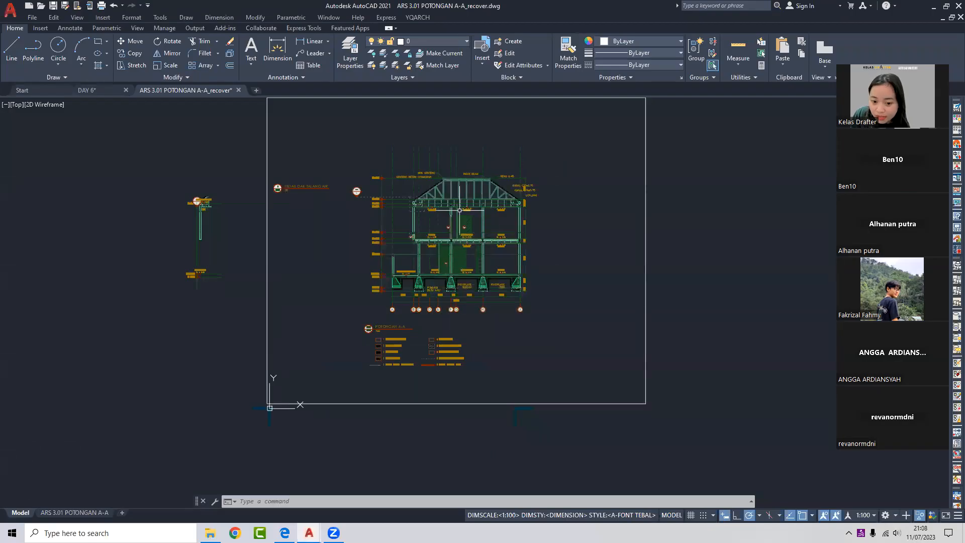
scroll(460, 210, up, 6)
scroll(470, 189, down, 4)
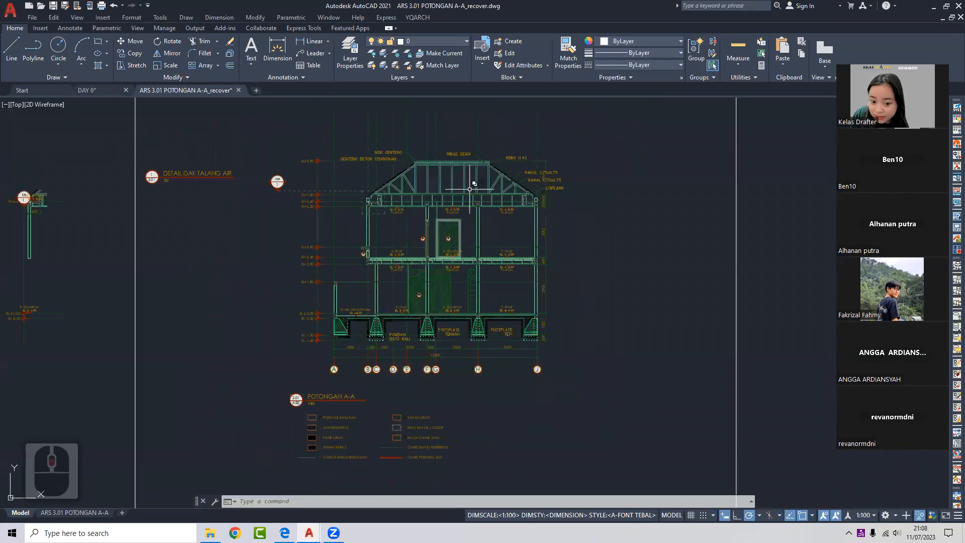
- Center the Detail Dak Talang Air gutter detail, then display the ARS 3.01 POTONGAN A-A layout
middle_drag(413, 237, 516, 240)
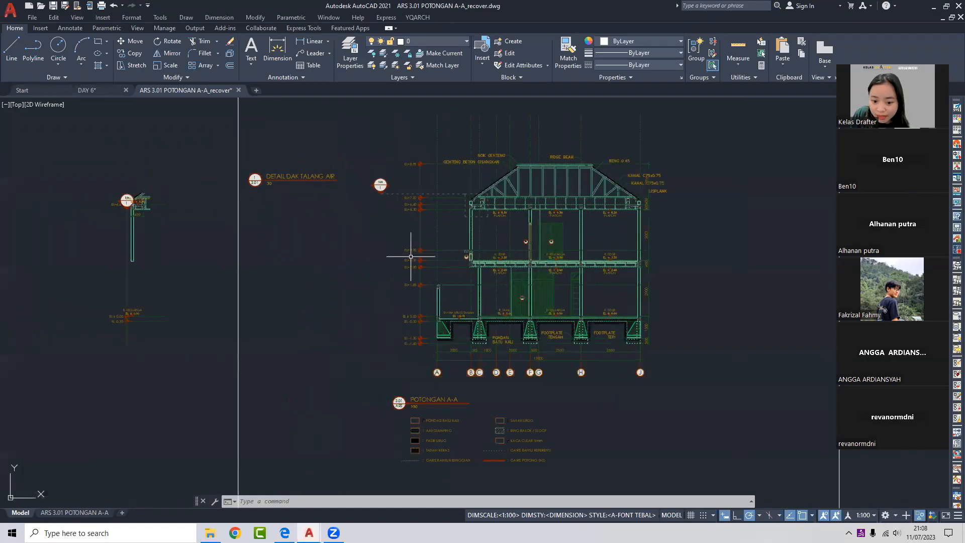
scroll(501, 252, up, 4)
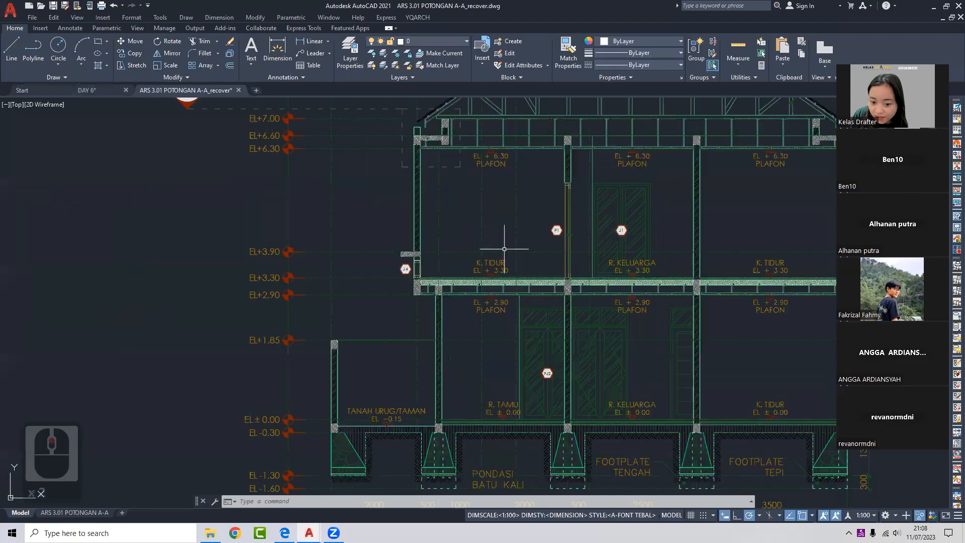
scroll(495, 262, down, 4)
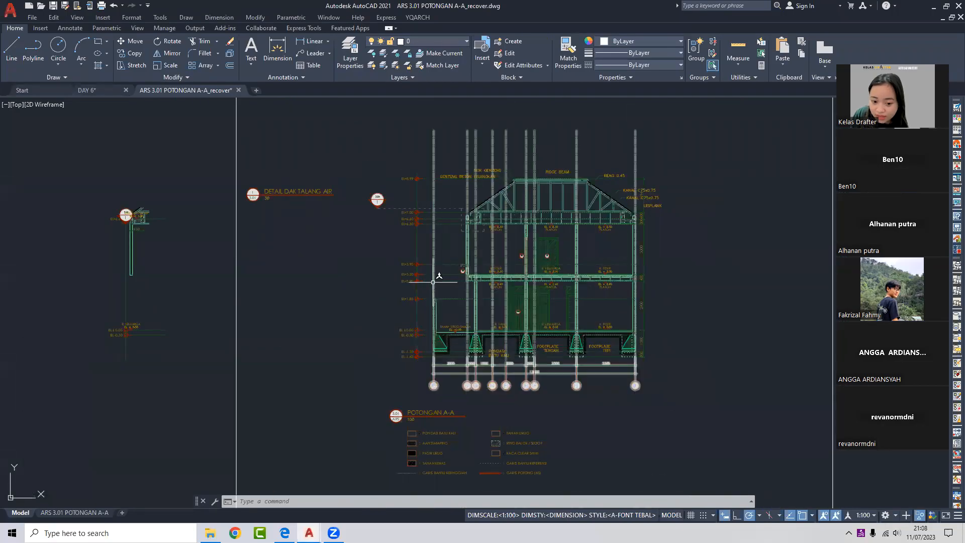
middle_drag(463, 264, 494, 266)
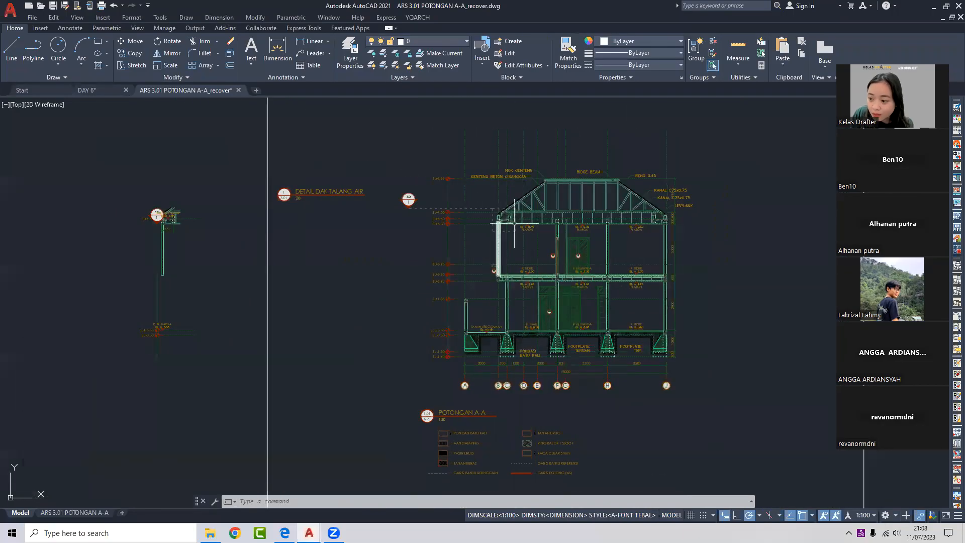
middle_drag(429, 232, 545, 230)
scroll(275, 211, up, 4)
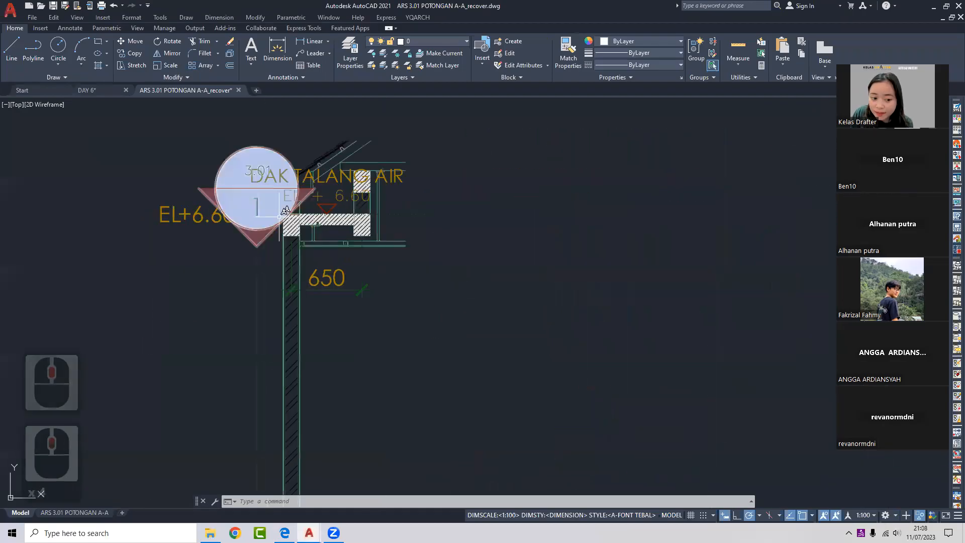
middle_drag(285, 242, 357, 195)
scroll(438, 197, down, 4)
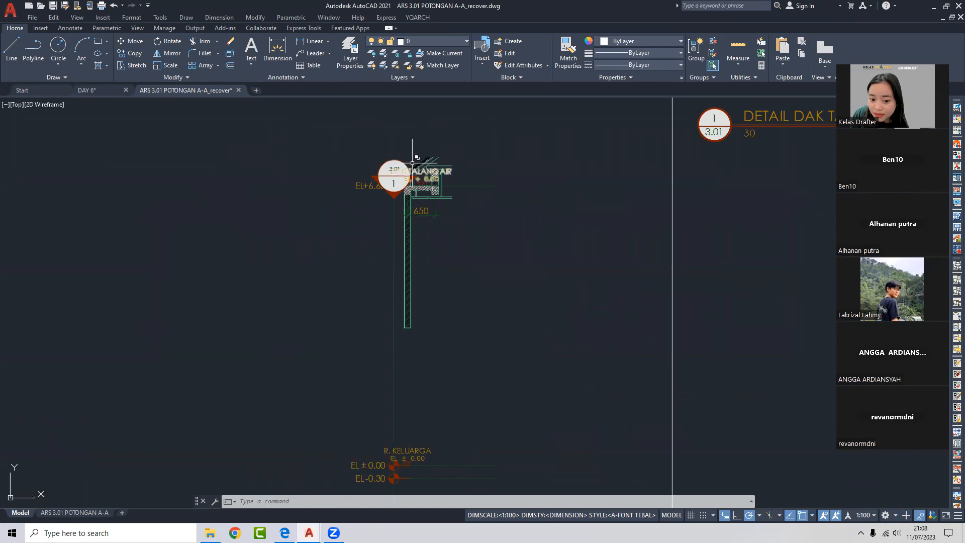
scroll(413, 156, up, 2)
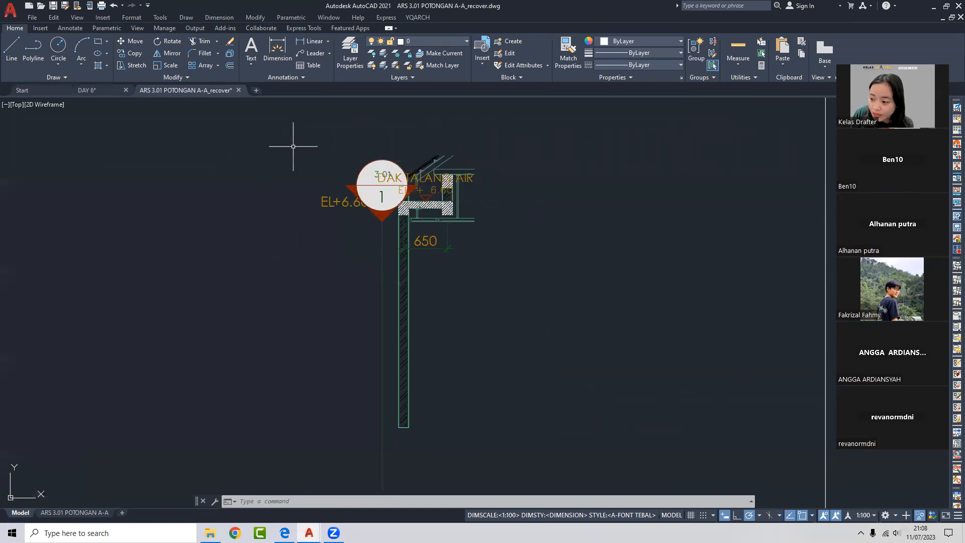
click(75, 512)
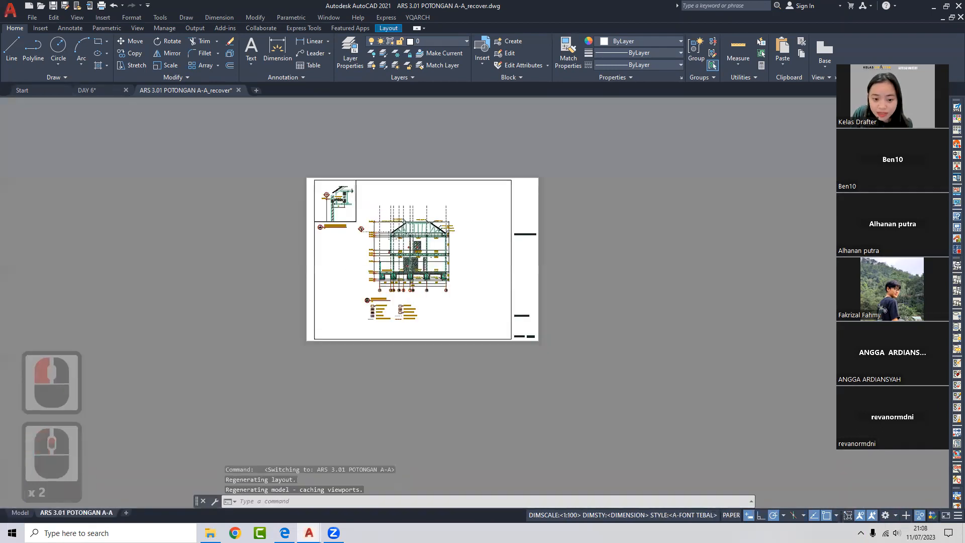
- Enter the DETAIL DAK TALANG AIR viewport and set its scale to 1:40
scroll(317, 216, up, 3)
middle_drag(318, 216, 374, 237)
double_click(352, 231)
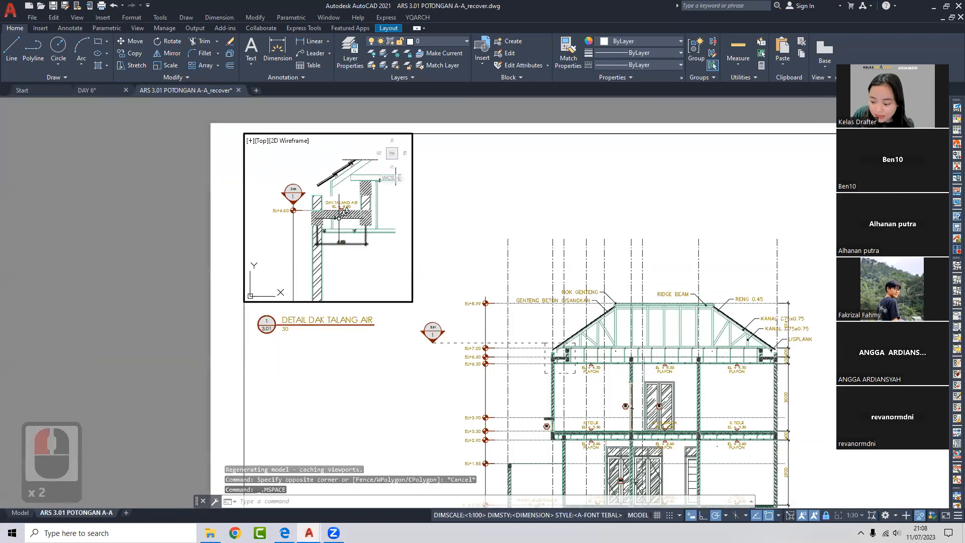
scroll(352, 203, up, 2)
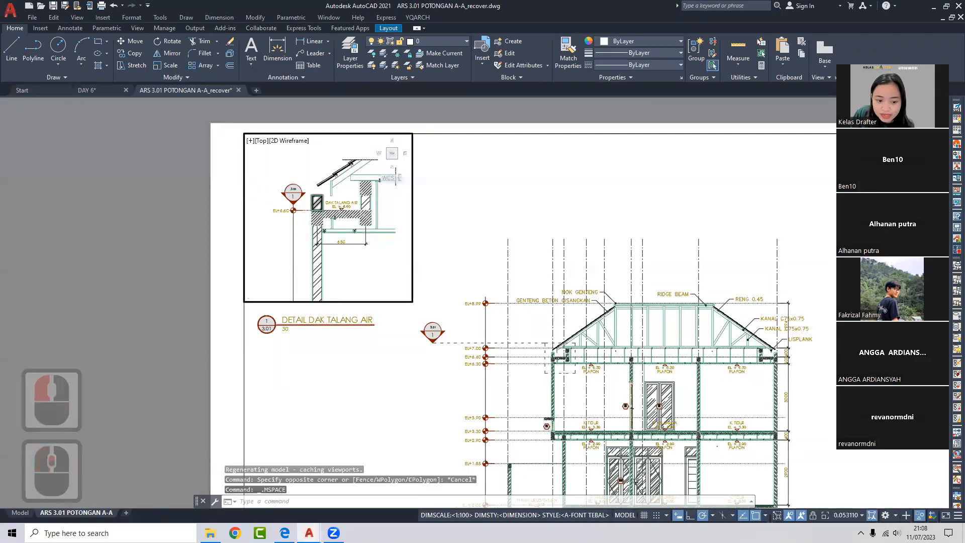
scroll(351, 203, down, 2)
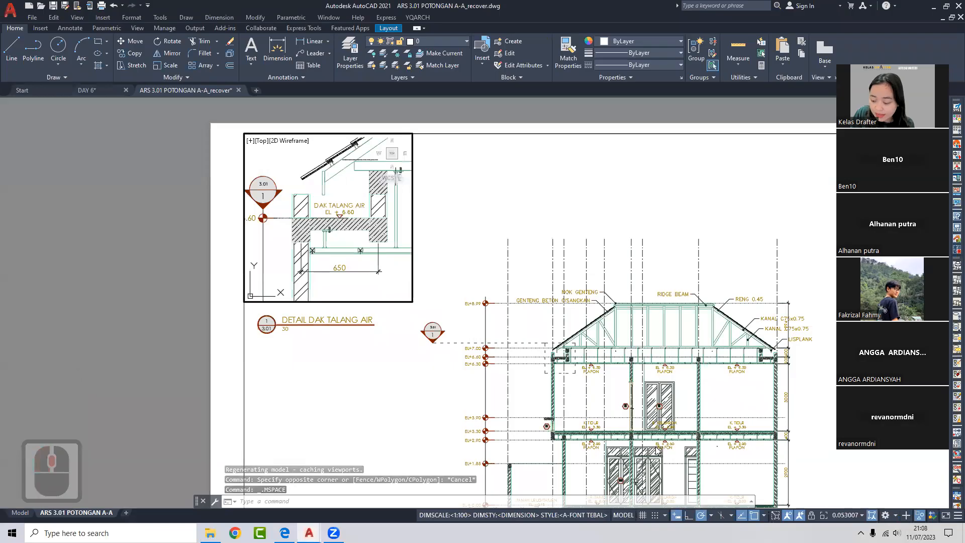
click(846, 515)
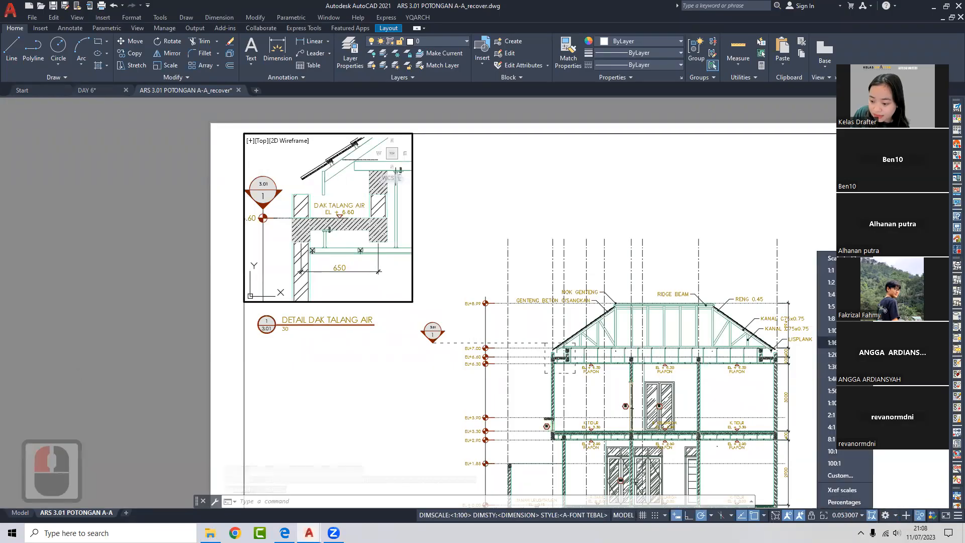
click(832, 354)
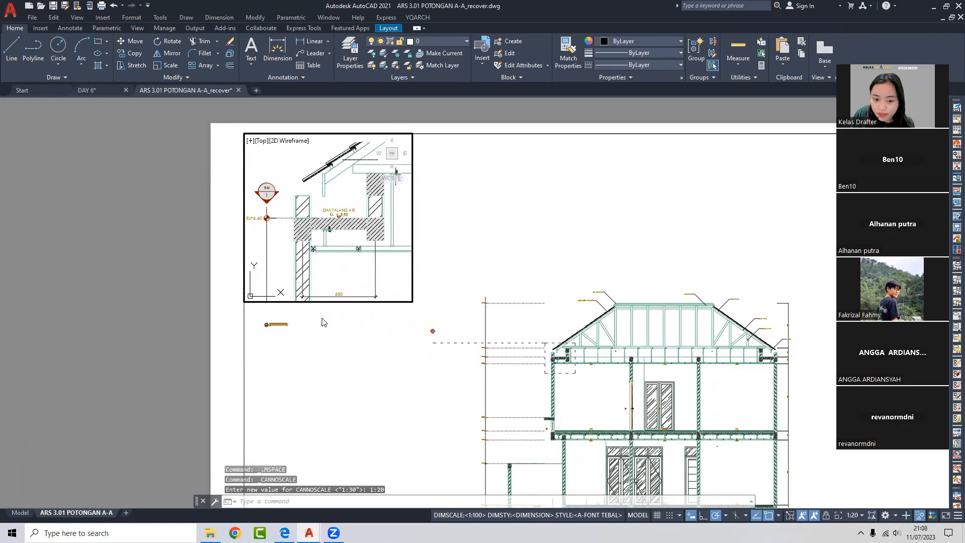
click(861, 516)
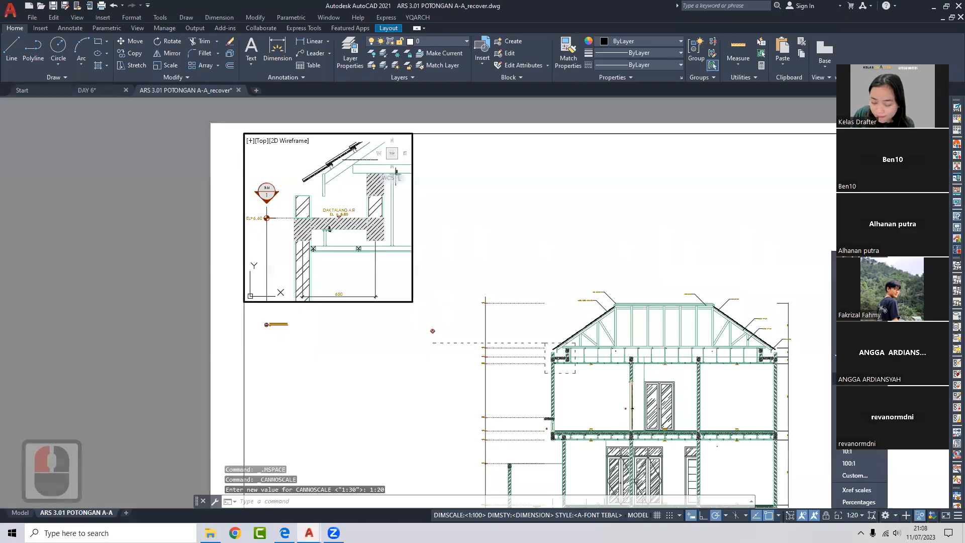
click(834, 379)
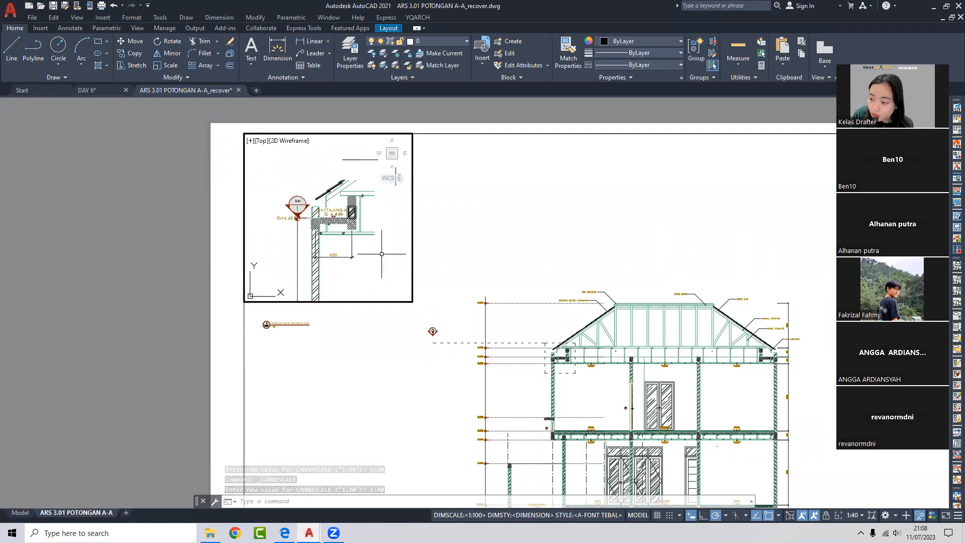
- Leave the viewport and return to model space, panning toward the section drawing
double_click(165, 282)
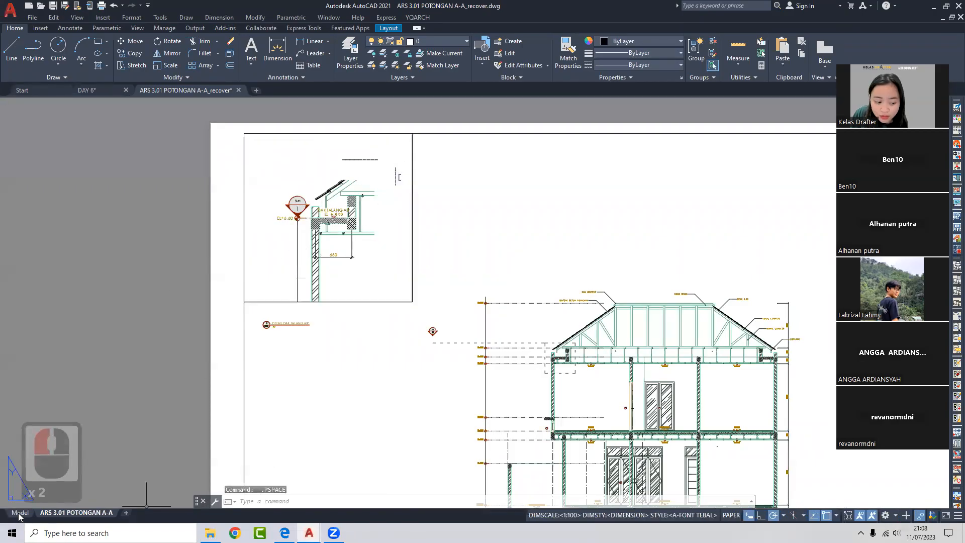
click(20, 512)
scroll(519, 261, down, 3)
middle_drag(519, 262, 83, 264)
scroll(216, 272, down, 2)
middle_drag(425, 311, 372, 301)
scroll(378, 326, up, 2)
scroll(411, 330, up, 3)
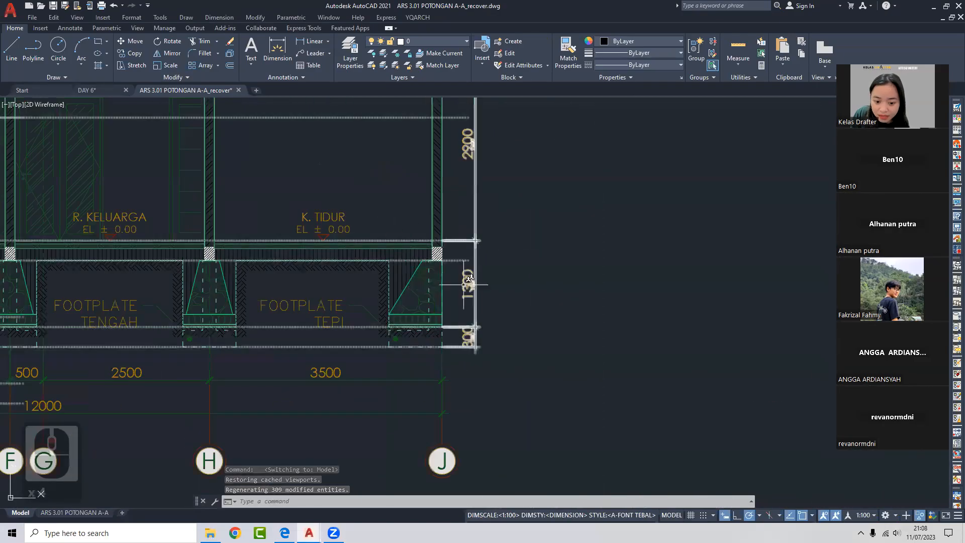
scroll(445, 281, up, 2)
scroll(370, 333, down, 6)
scroll(372, 342, down, 3)
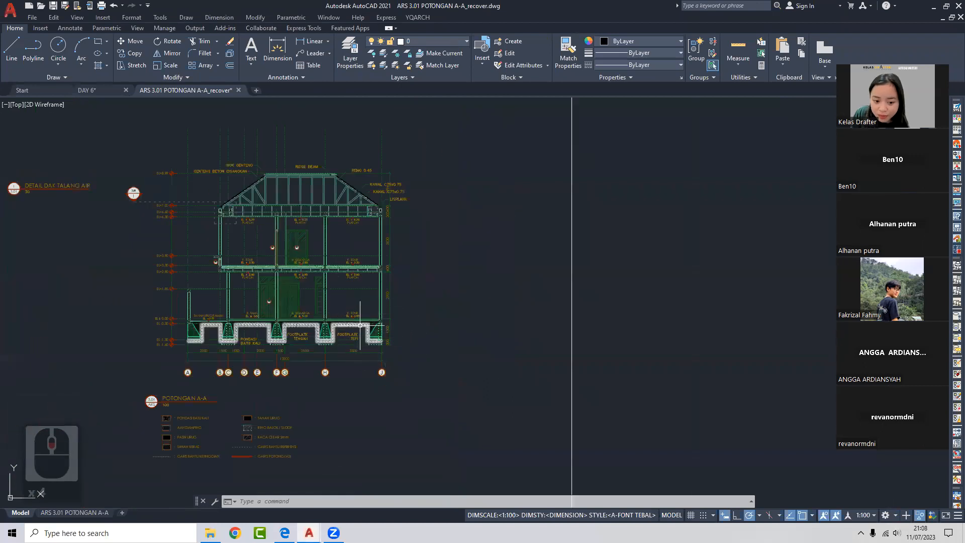
scroll(379, 335, down, 1)
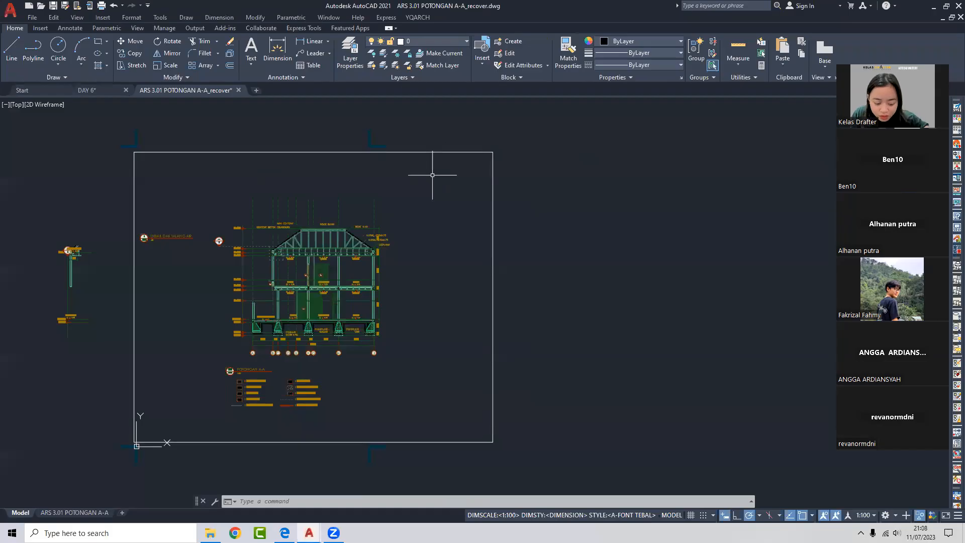
key(Return)
click(218, 170)
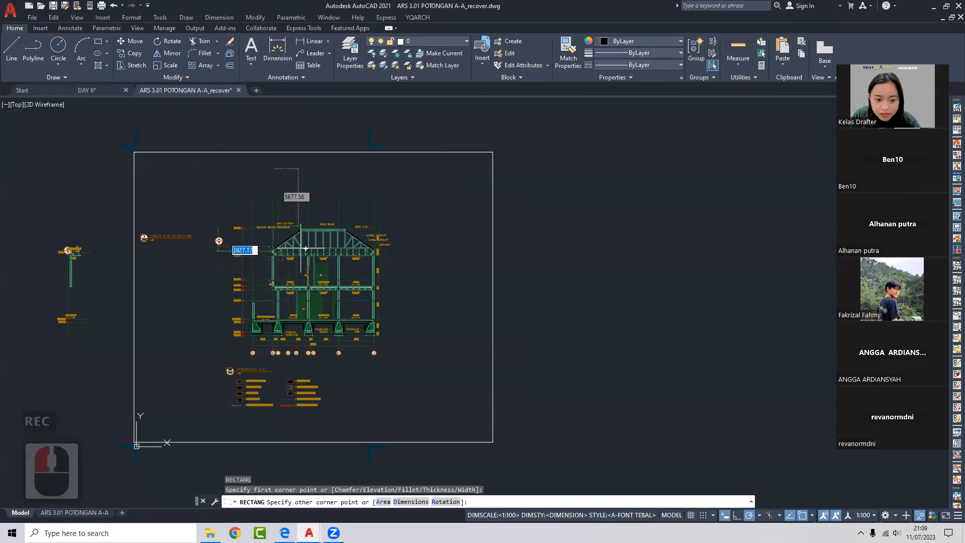
click(425, 411)
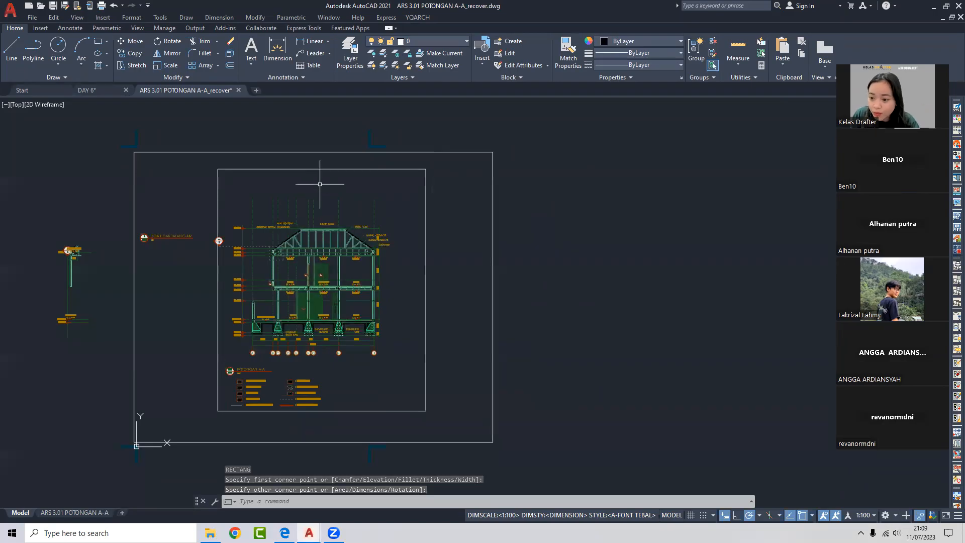
click(351, 162)
click(332, 178)
middle_drag(331, 183, 385, 182)
key(Escape)
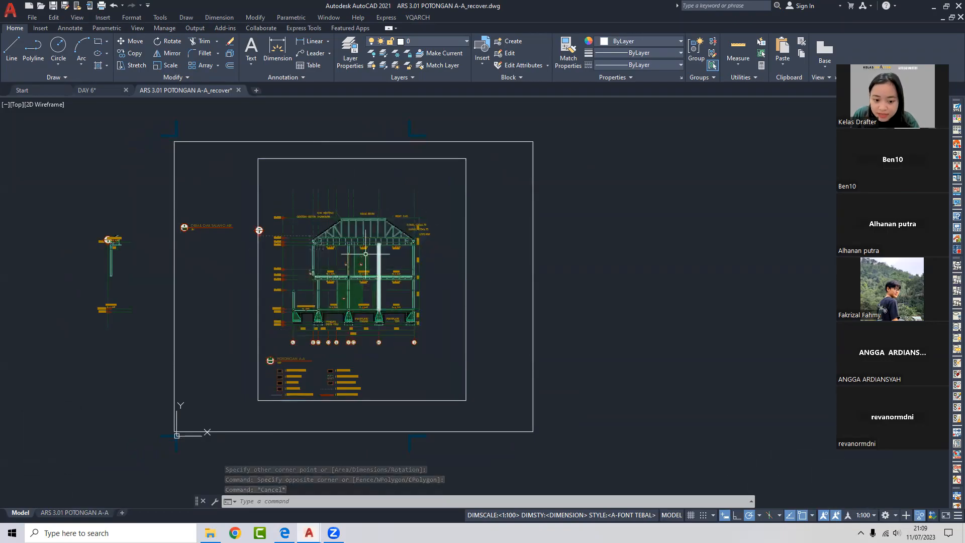
scroll(322, 266, up, 6)
scroll(281, 280, down, 2)
middle_drag(281, 280, 290, 366)
click(401, 125)
click(392, 152)
mouse_move(390, 159)
middle_down()
mouse_move(392, 171)
mouse_move(469, 189)
middle_up()
key(Delete)
scroll(469, 189, down, 3)
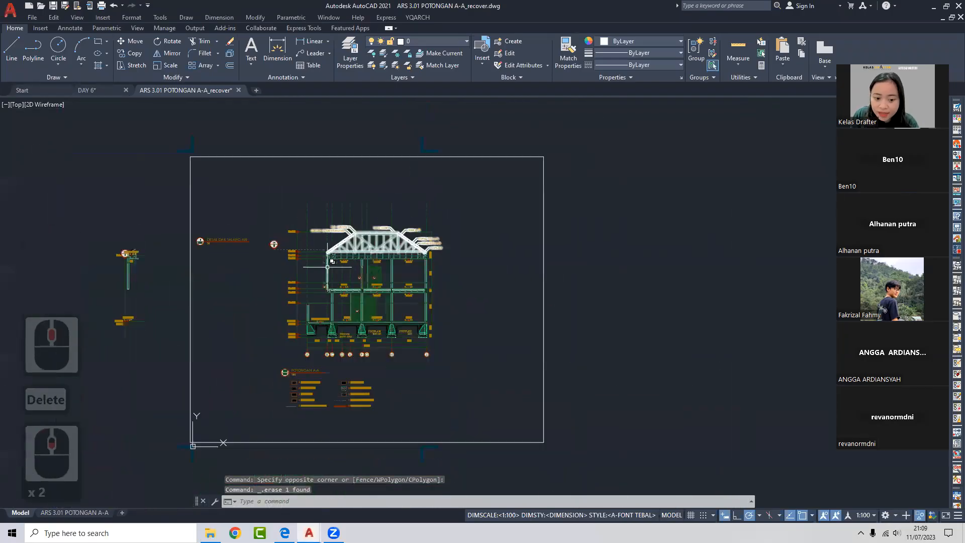
scroll(434, 183, up, 3)
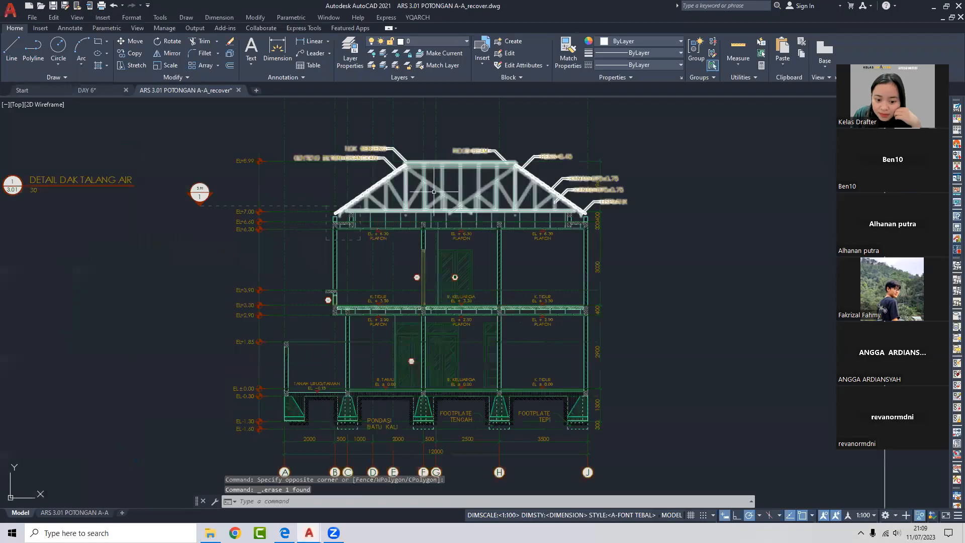
scroll(326, 234, down, 2)
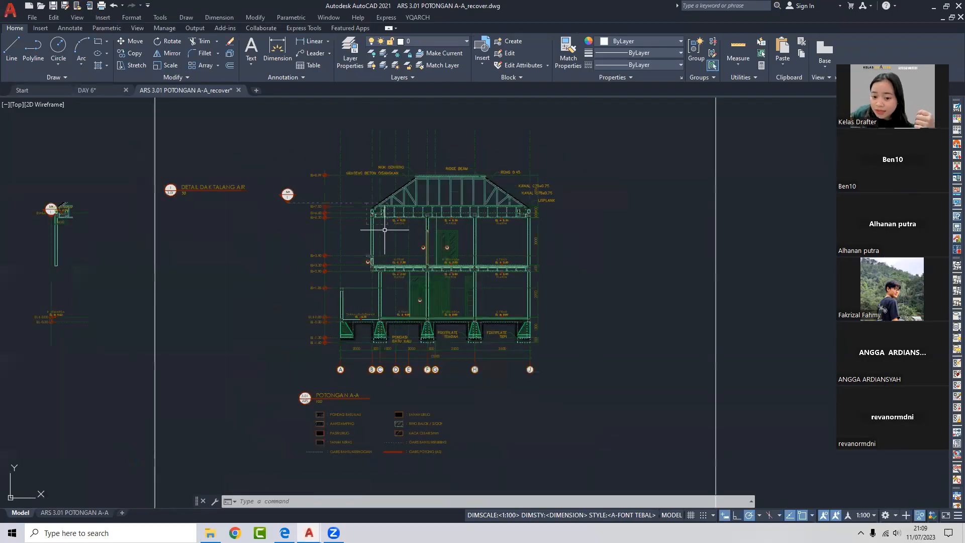
mouse_move(413, 196)
middle_down()
mouse_move(351, 196)
mouse_move(304, 212)
middle_up()
scroll(311, 212, down, 2)
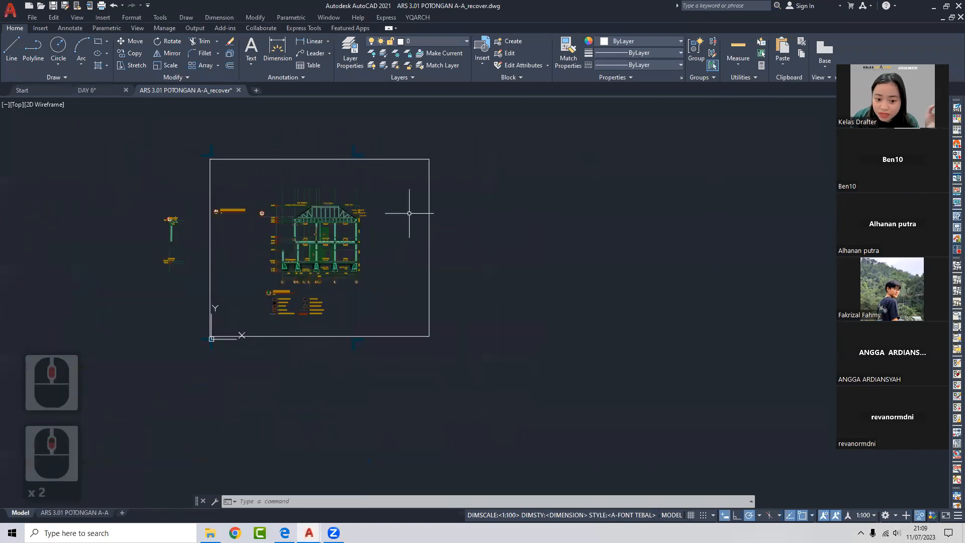
scroll(525, 233, up, 1)
middle_drag(525, 234, 417, 239)
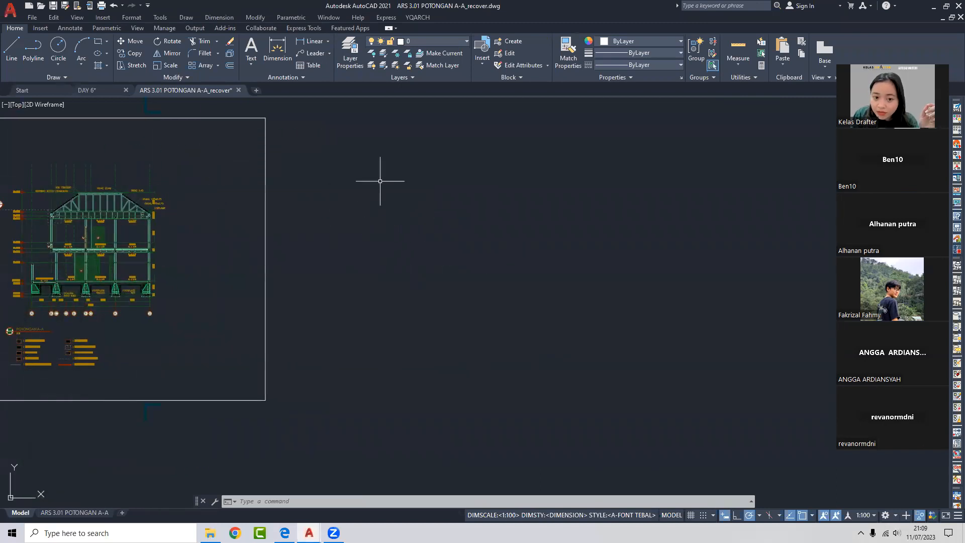
middle_drag(247, 122, 492, 176)
click(558, 183)
click(463, 194)
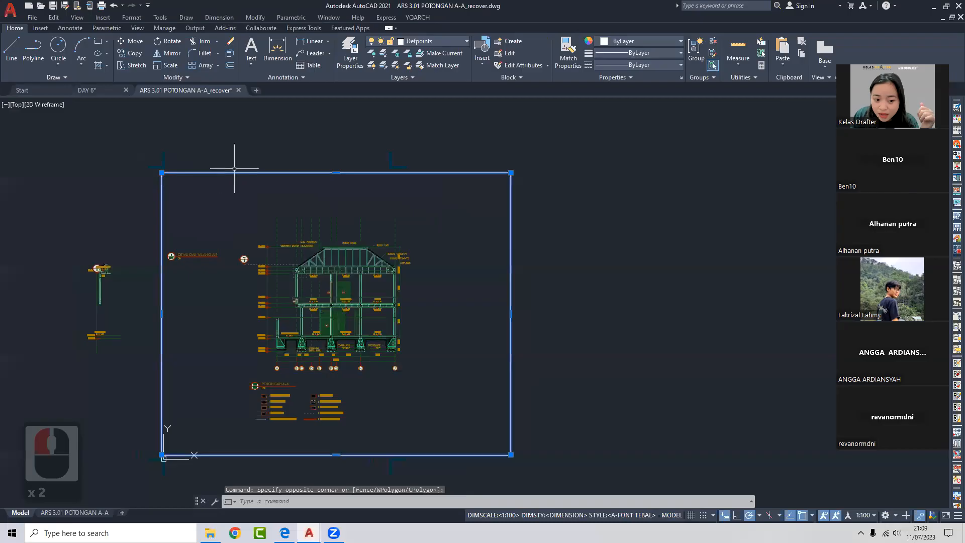
middle_drag(186, 438, 241, 379)
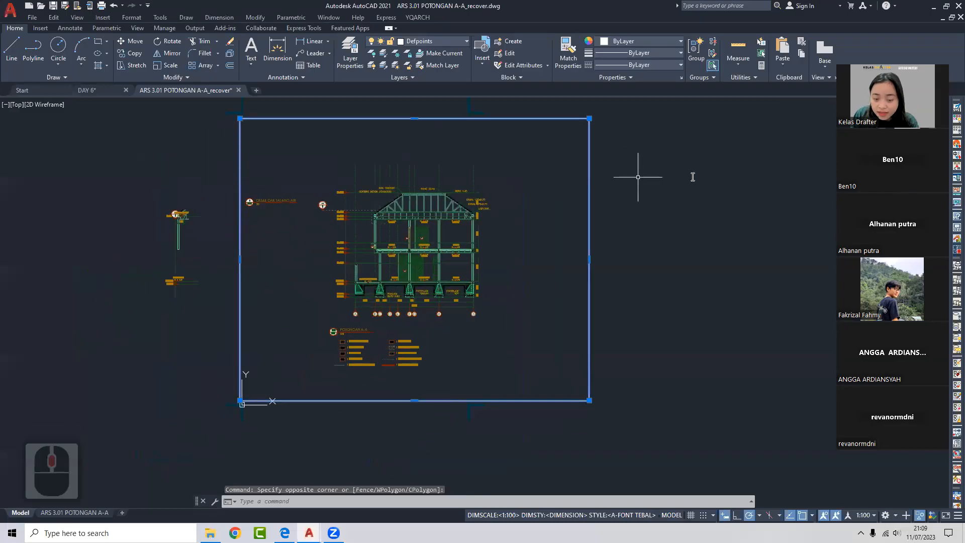
- Copy the sheet frame with CO into empty space right of the section
key(Escape)
middle_drag(567, 217, 559, 239)
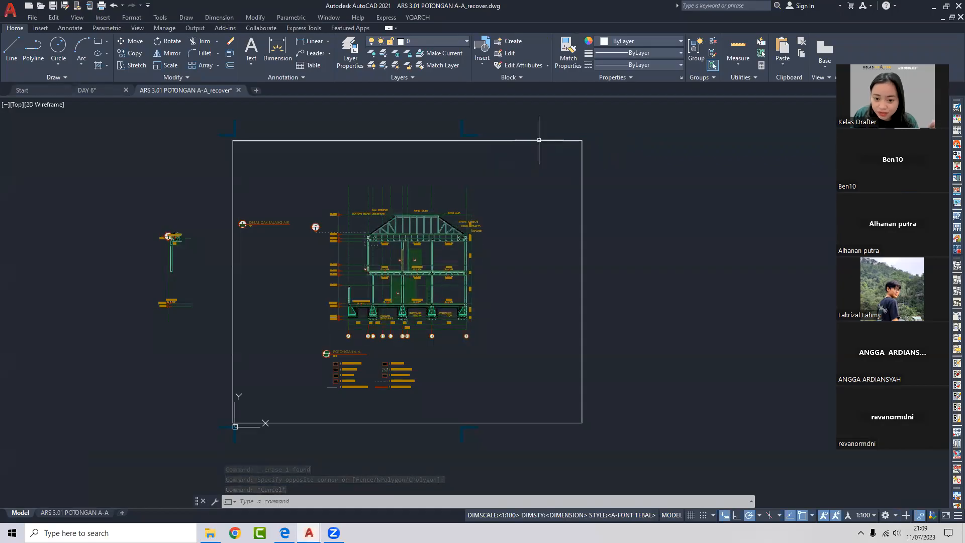
middle_drag(522, 153, 478, 177)
click(510, 149)
click(495, 181)
text(co)
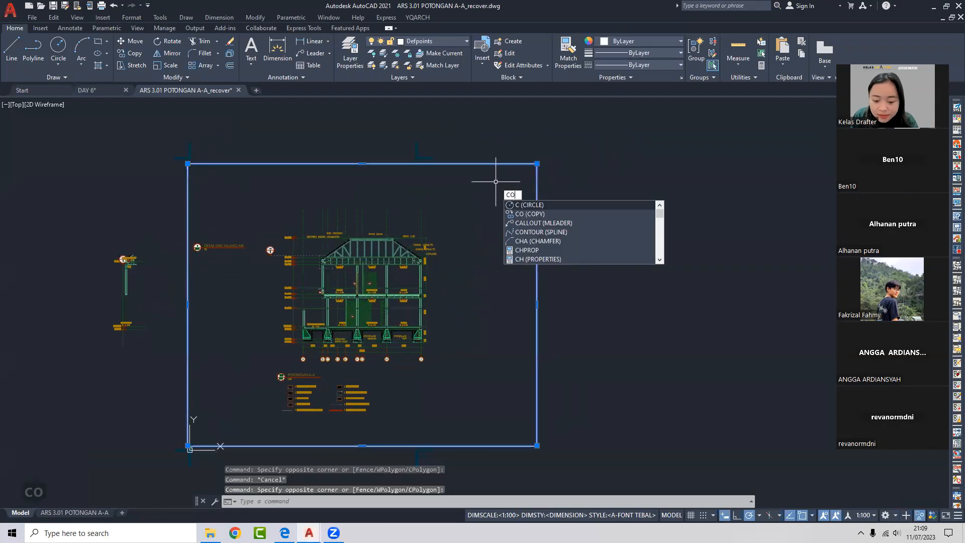
key(space)
click(454, 216)
scroll(351, 216, down, 2)
scroll(505, 217, up, 1)
middle_drag(519, 217, 183, 251)
click(373, 245)
key(Escape)
- Draw a small rectangle with REC inside the copied frame
middle_drag(351, 260, 409, 221)
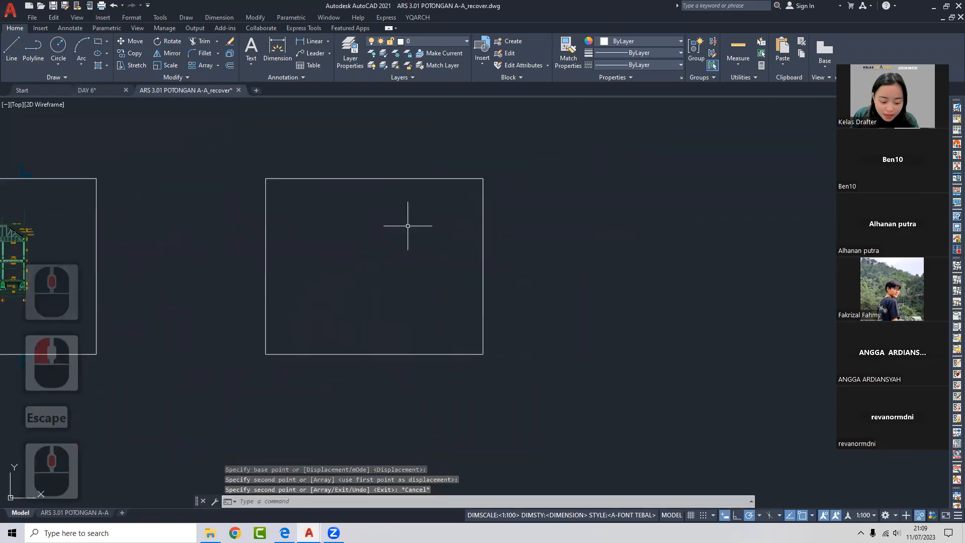
text(rec)
key(space)
click(349, 241)
click(402, 289)
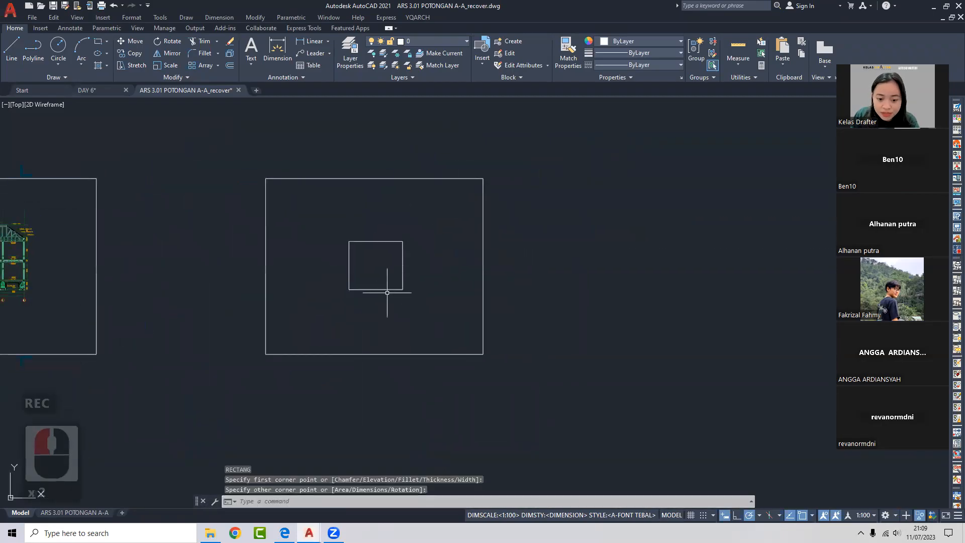
middle_drag(403, 290, 431, 274)
middle_drag(377, 228, 410, 224)
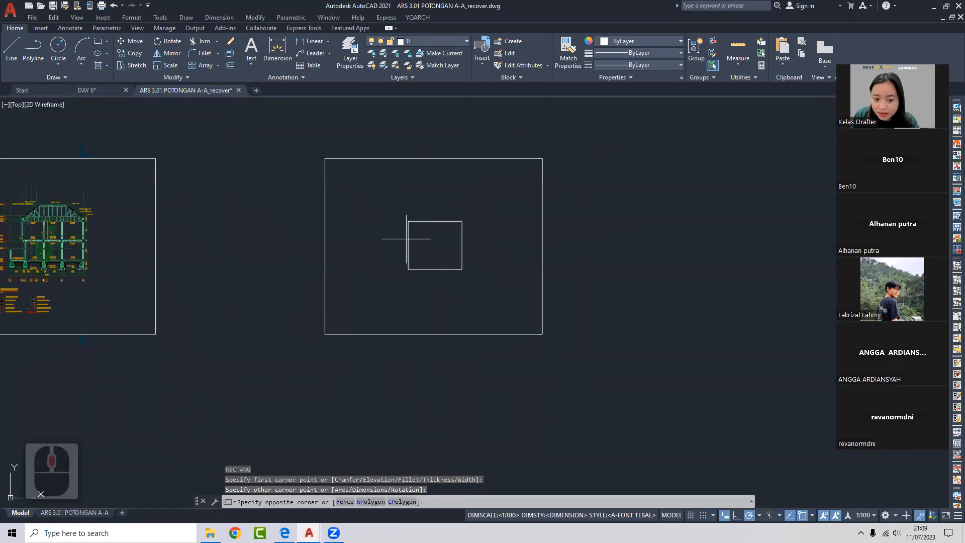
click(450, 209)
click(437, 232)
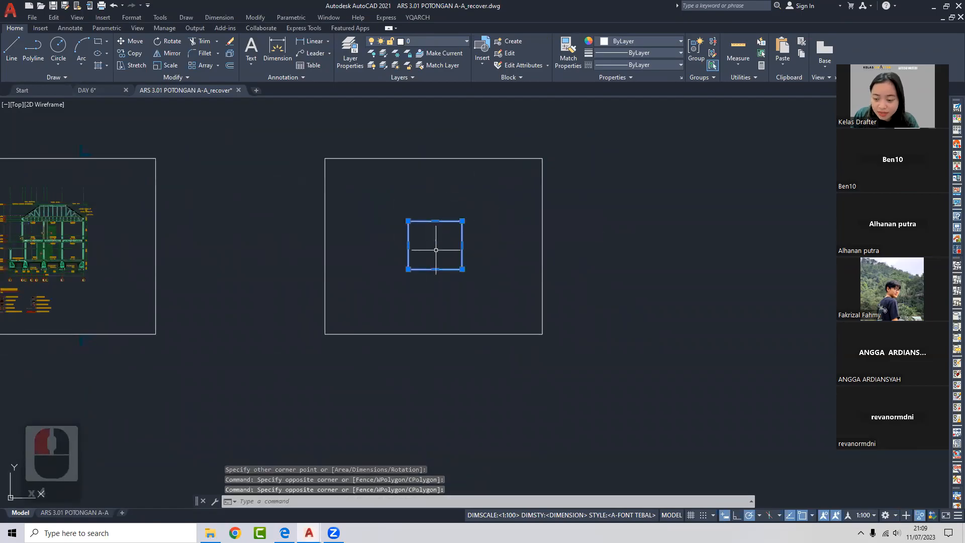
key(Escape)
middle_drag(398, 194, 405, 194)
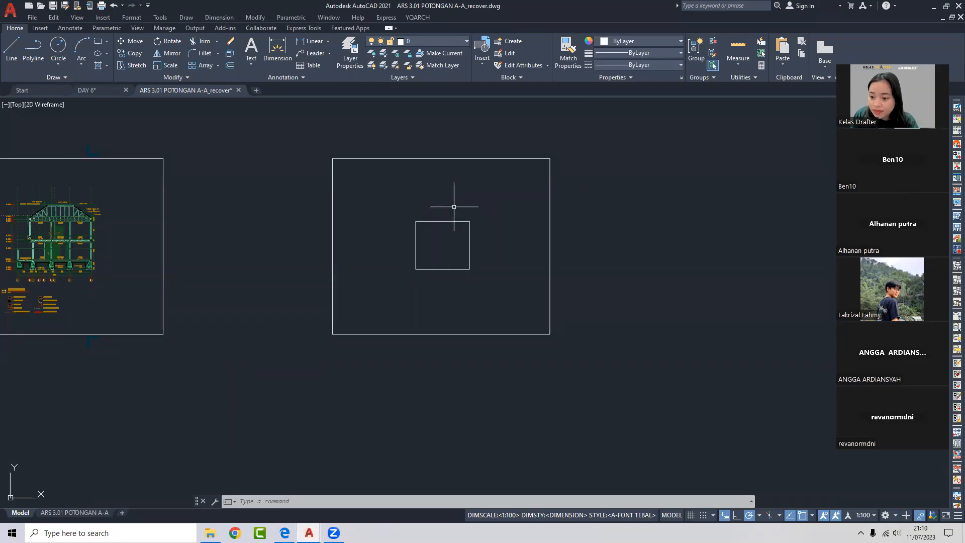
mouse_move(451, 209)
middle_down()
mouse_move(446, 227)
mouse_move(429, 188)
middle_up()
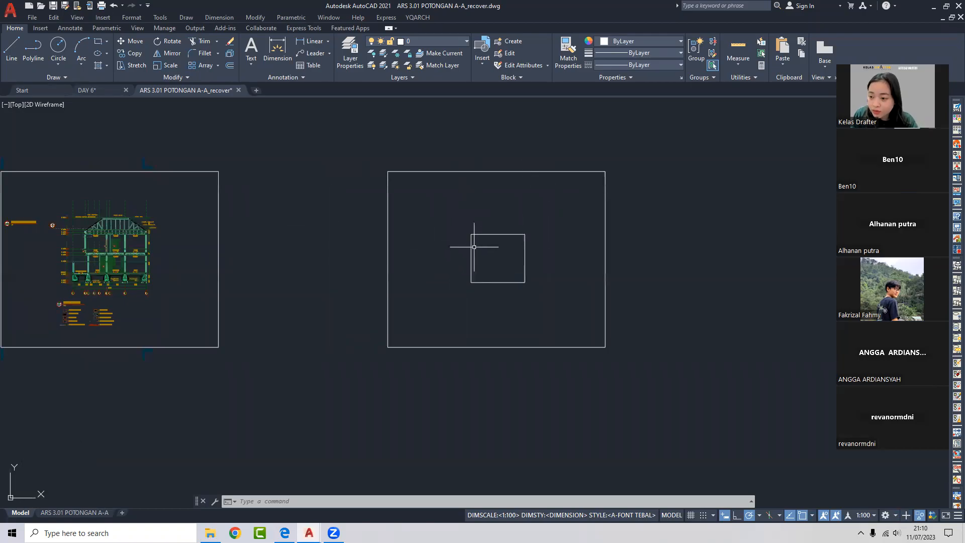
middle_drag(542, 233, 472, 236)
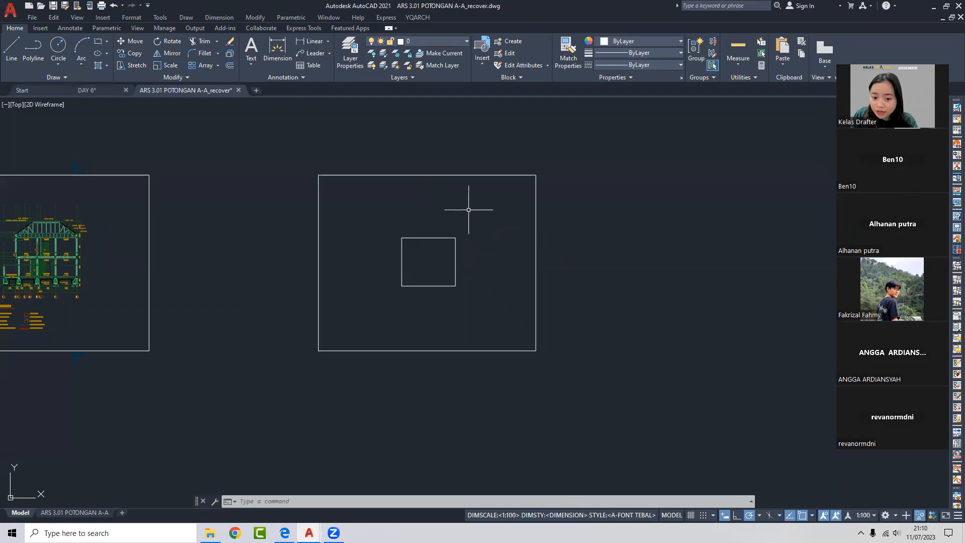
scroll(453, 224, down, 1)
middle_drag(420, 234, 577, 228)
scroll(266, 266, up, 3)
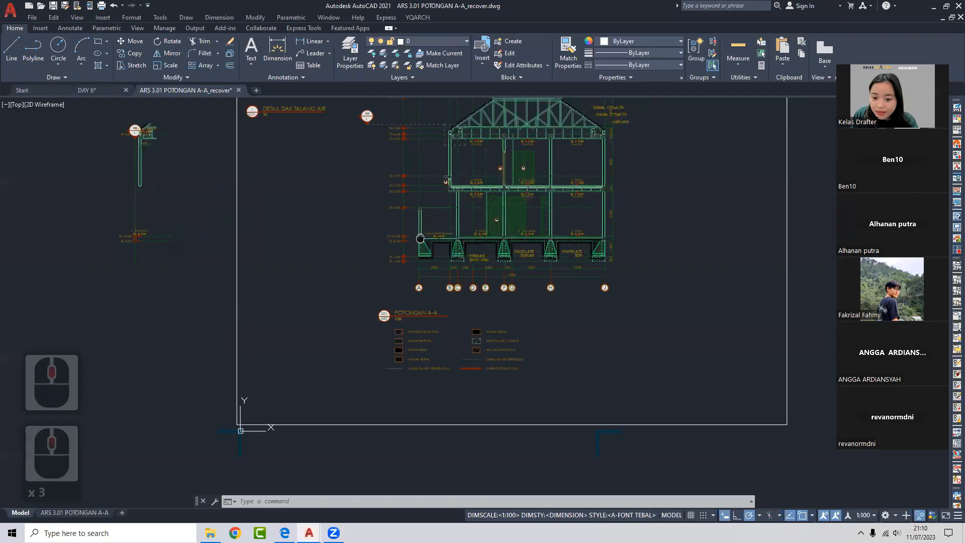
- Switch the annotation scale to 1:50 and pan across the section's annotations
middle_drag(448, 214, 390, 270)
middle_drag(473, 189, 391, 207)
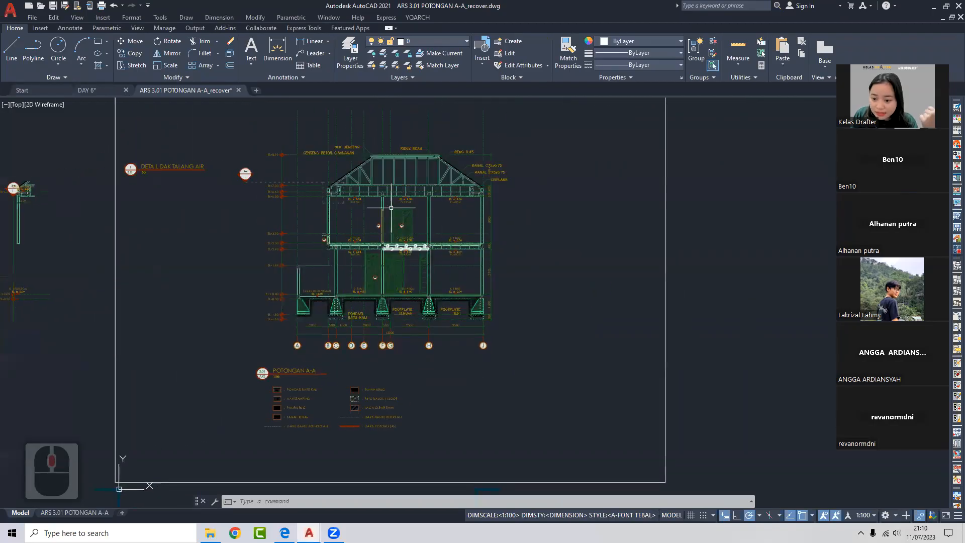
click(865, 514)
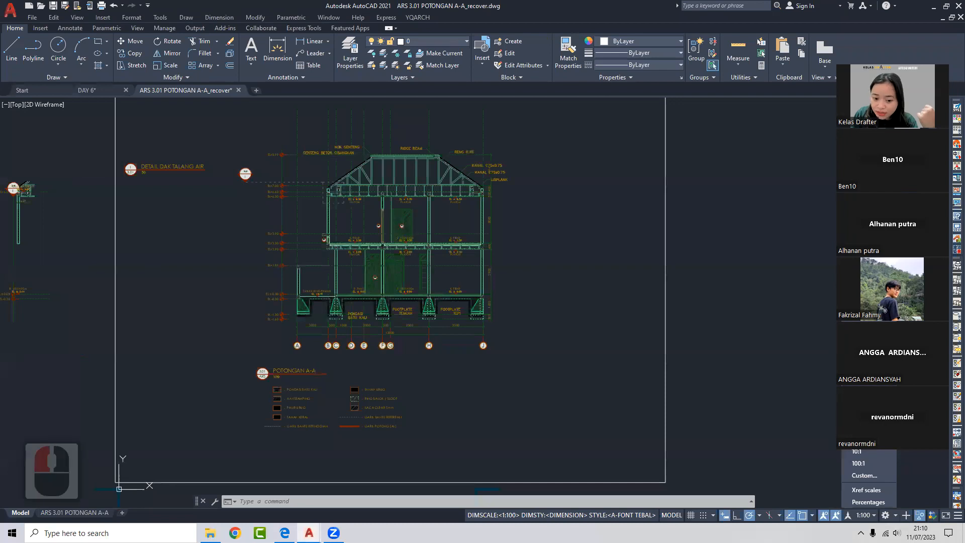
click(859, 391)
scroll(392, 175, up, 2)
scroll(388, 204, down, 2)
middle_drag(412, 213, 505, 211)
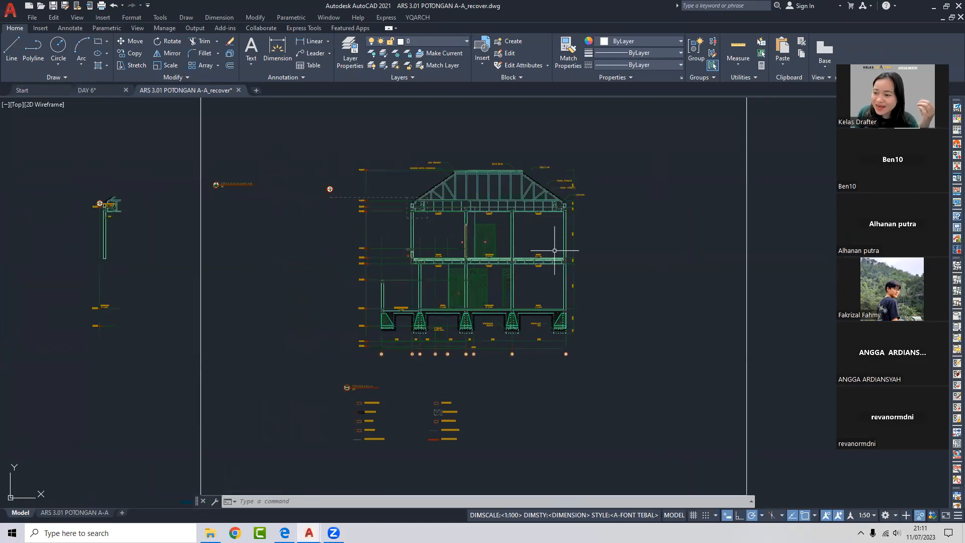
middle_drag(502, 261, 461, 262)
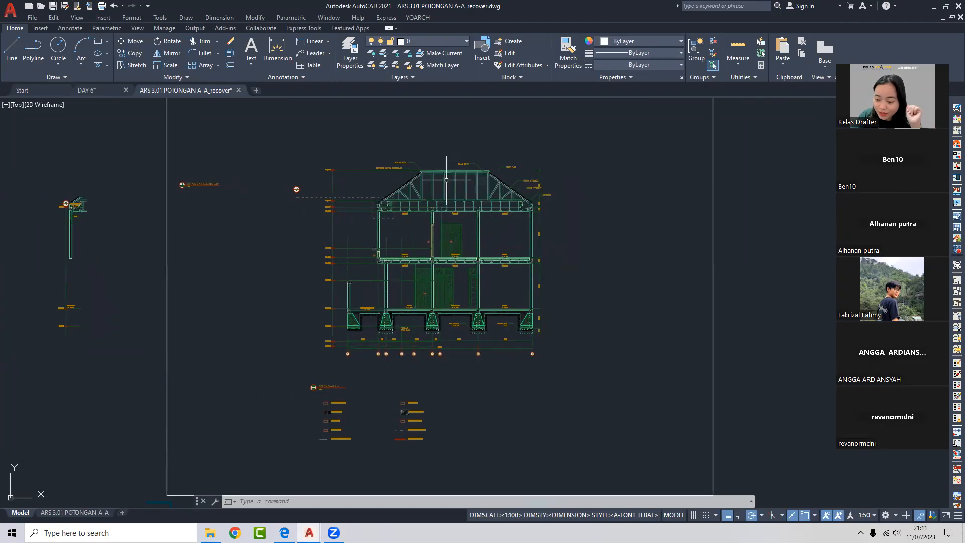
- Zoom in and out to compare the annotations, then reset the annotation scale to 1:100
scroll(446, 179, down, 2)
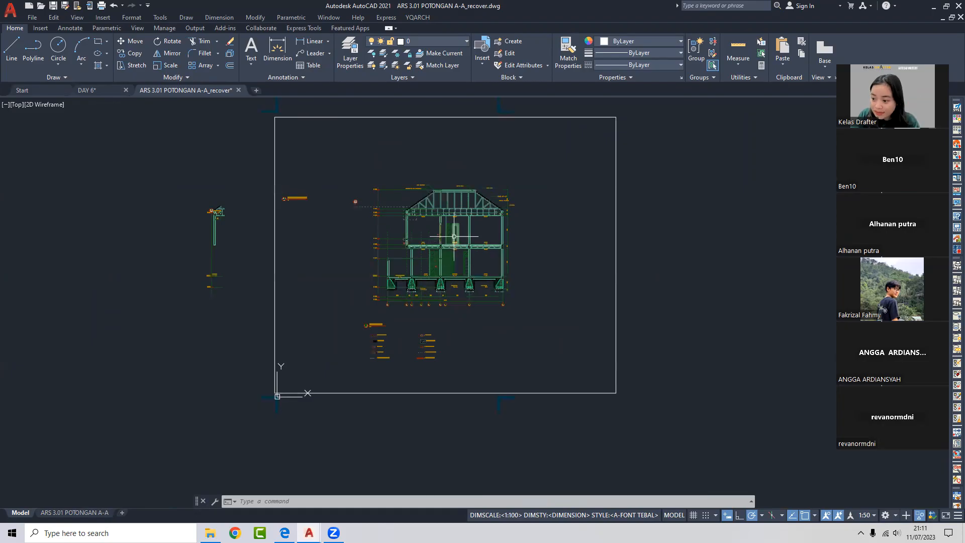
scroll(449, 213, up, 2)
scroll(448, 213, up, 3)
scroll(455, 221, down, 2)
scroll(467, 221, up, 3)
scroll(455, 240, down, 5)
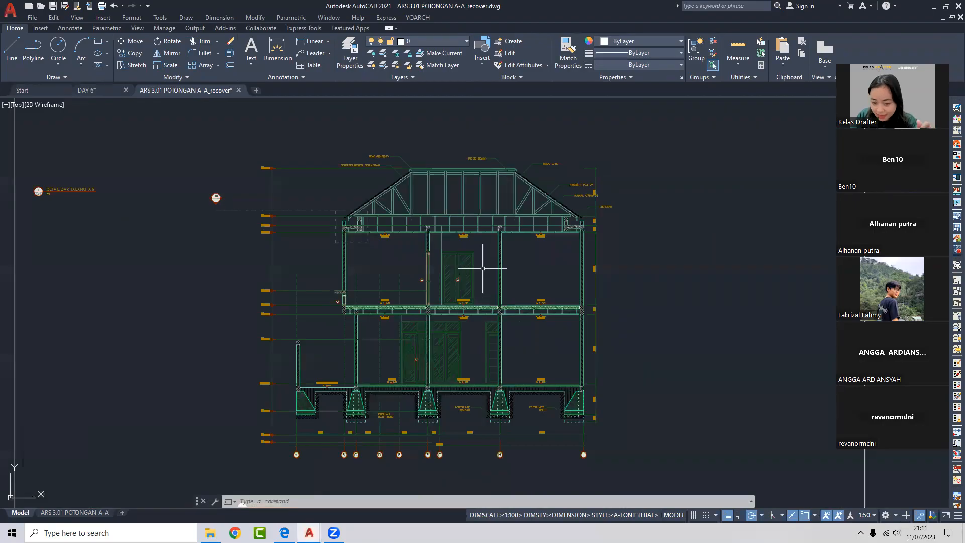
scroll(483, 268, down, 3)
scroll(532, 265, up, 1)
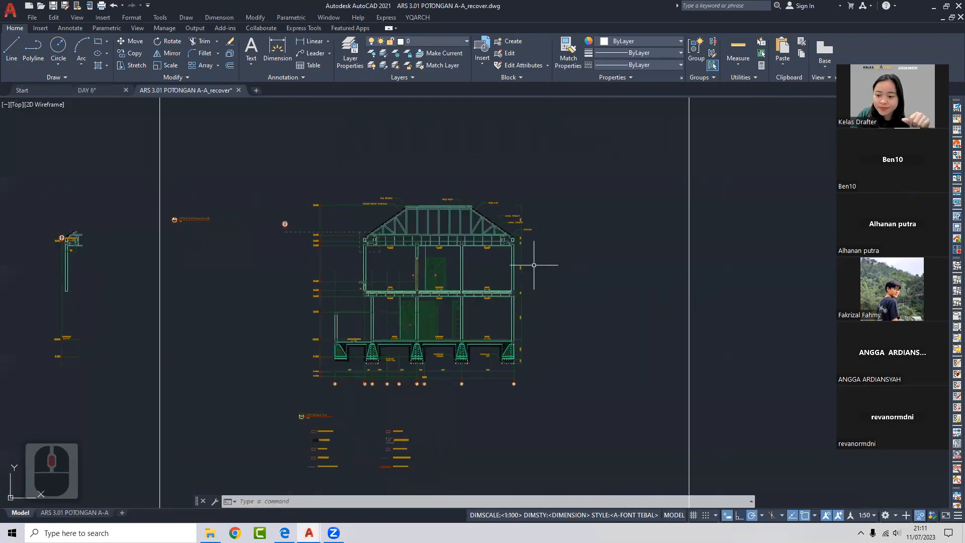
scroll(534, 264, down, 2)
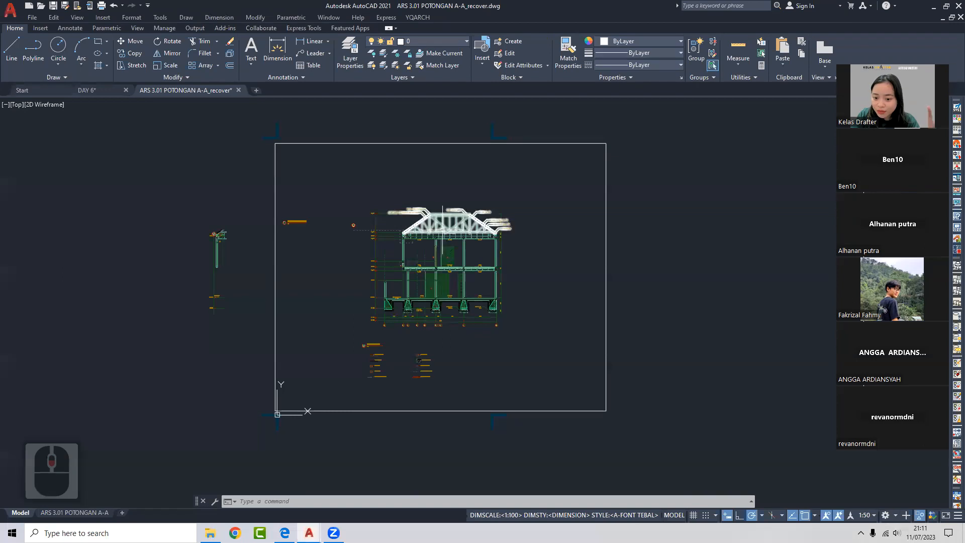
click(867, 514)
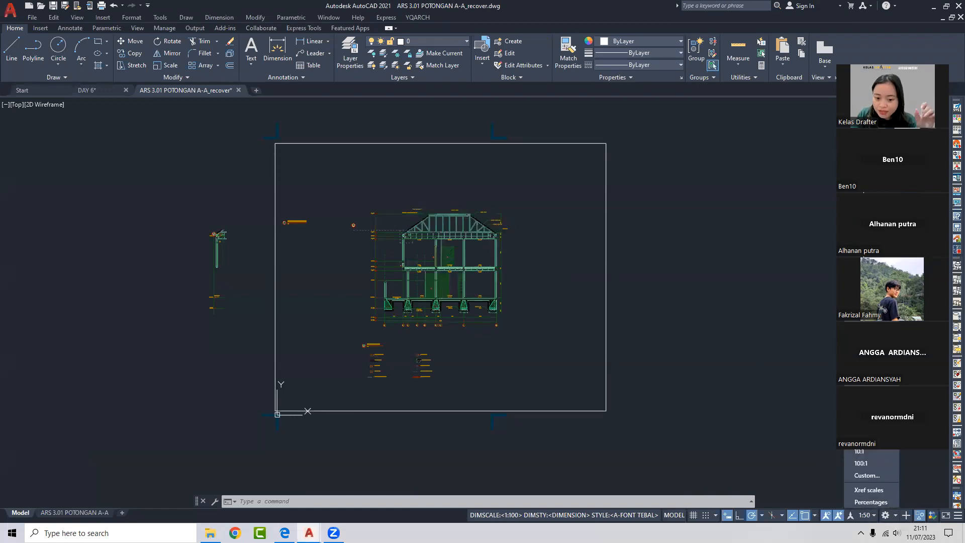
click(861, 403)
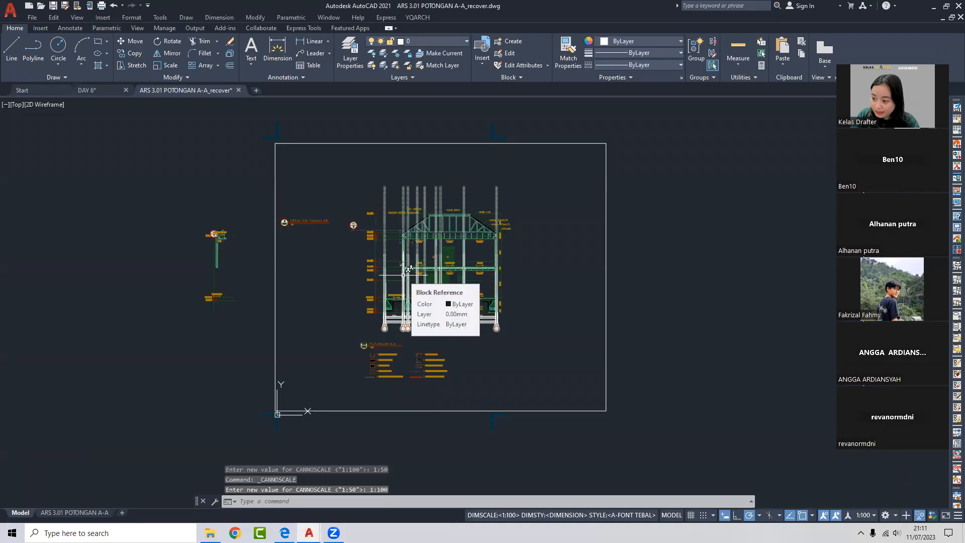
middle_drag(495, 231, 427, 249)
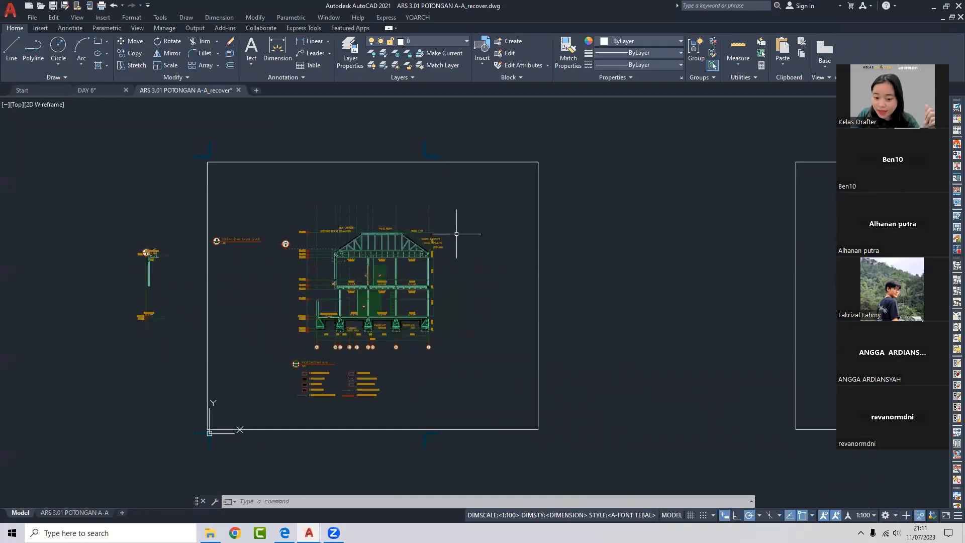
scroll(467, 219, down, 2)
middle_drag(625, 337, 550, 351)
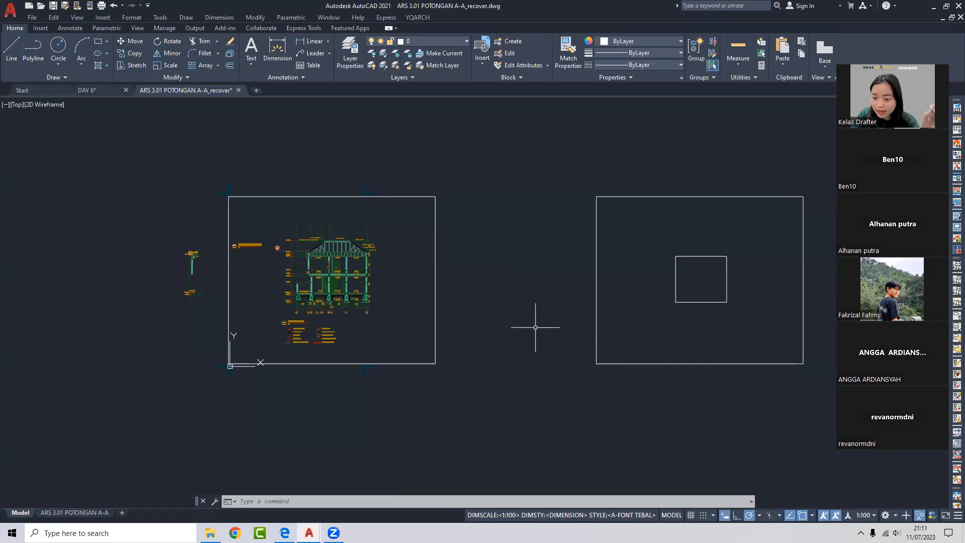
scroll(335, 251, up, 4)
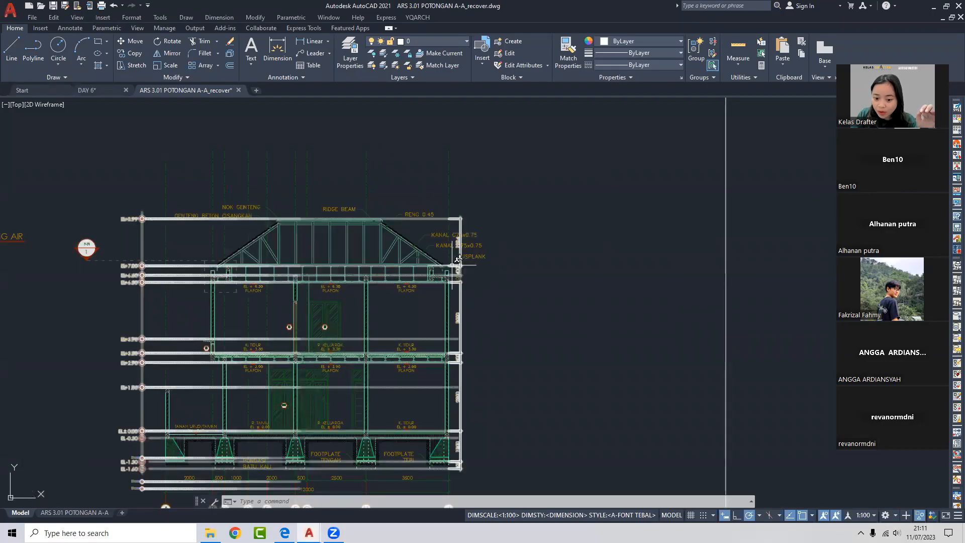
middle_drag(437, 234, 501, 163)
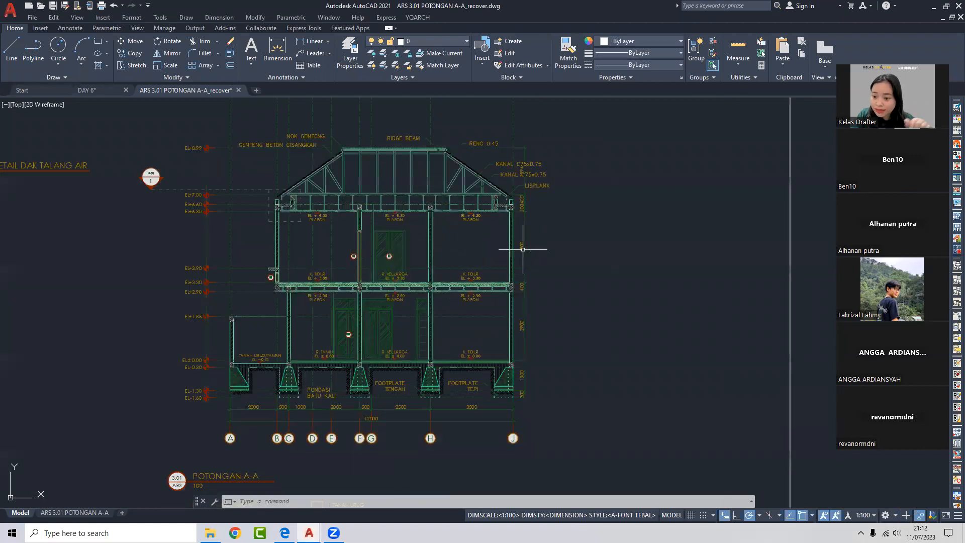
mouse_move(524, 249)
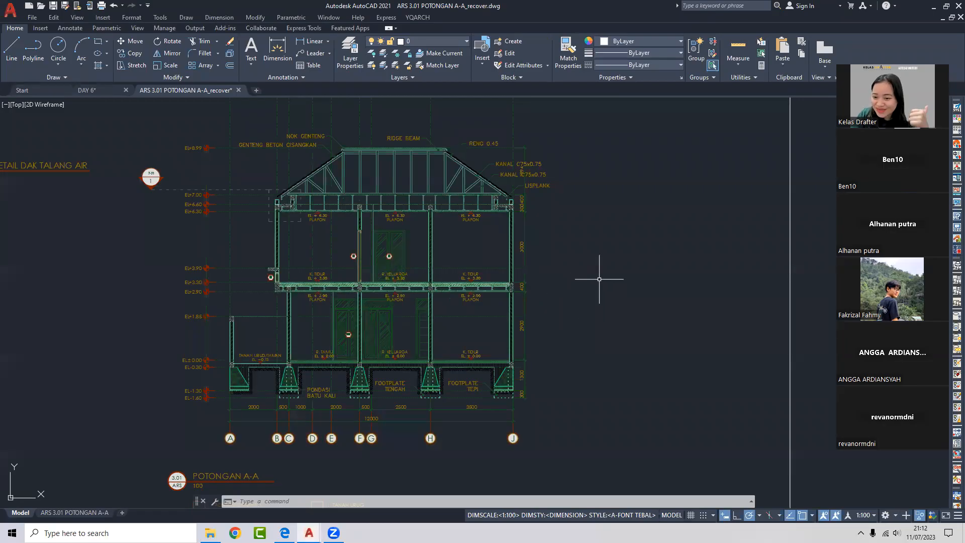
scroll(634, 264, down, 2)
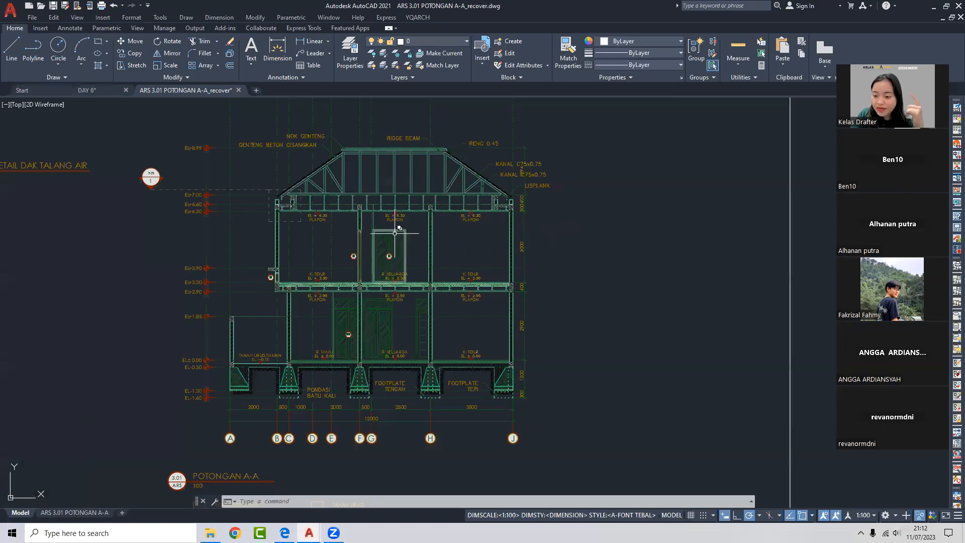
scroll(500, 236, down, 1)
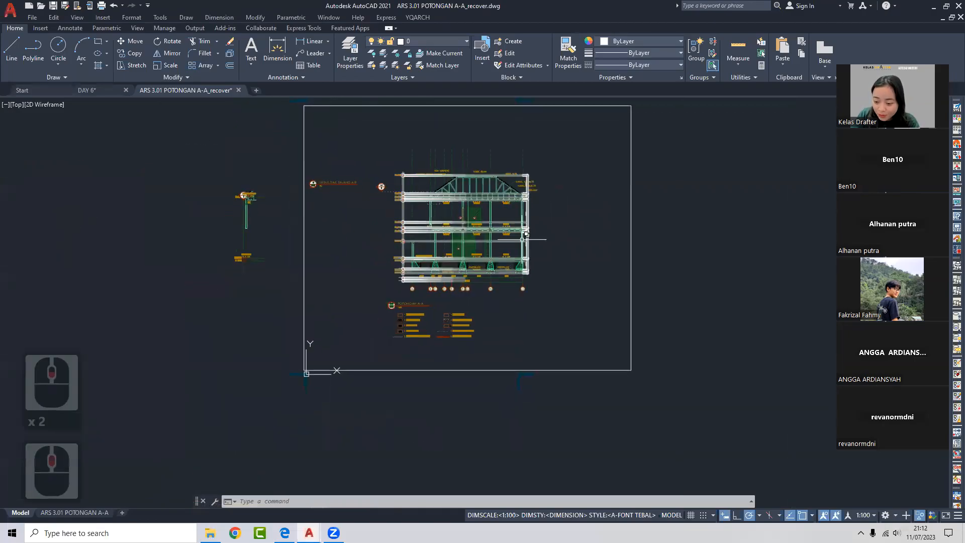
scroll(518, 234, up, 3)
scroll(518, 235, down, 2)
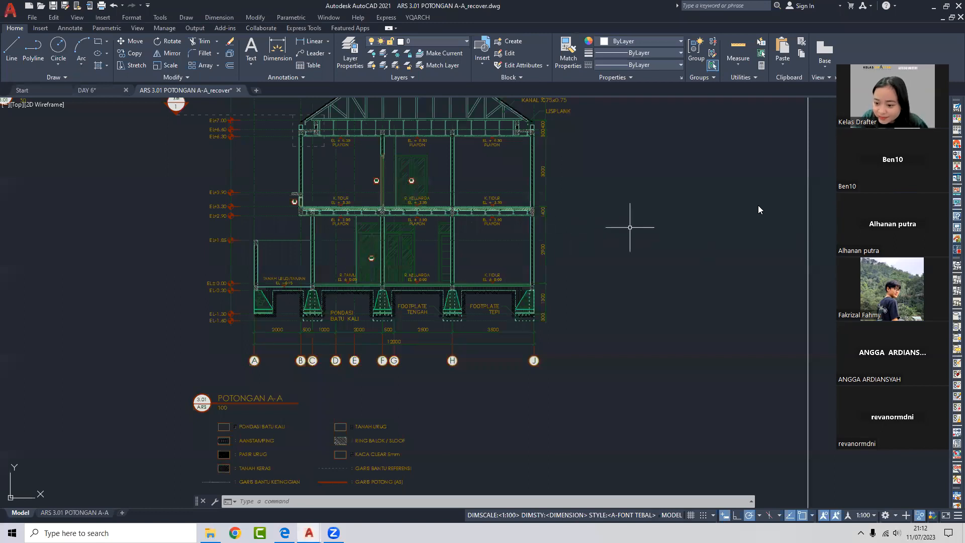
click(694, 188)
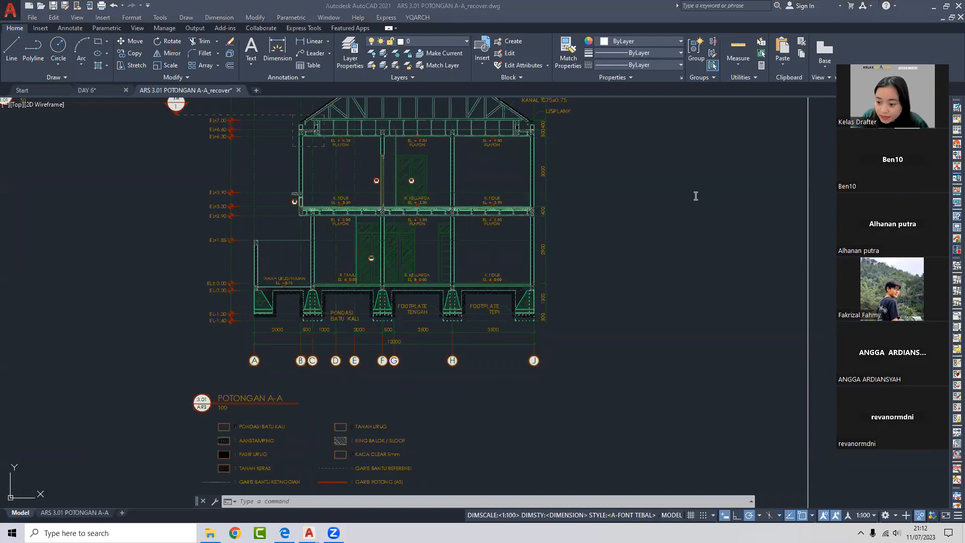
double_click(757, 188)
double_click(743, 196)
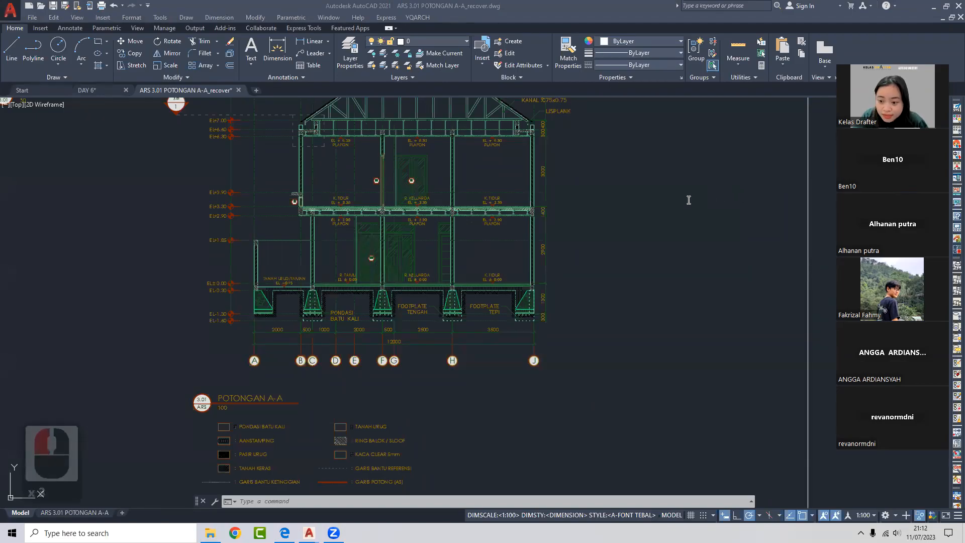
- In the guidebook PDF, highlight the DAY 06 block lessons
click(284, 533)
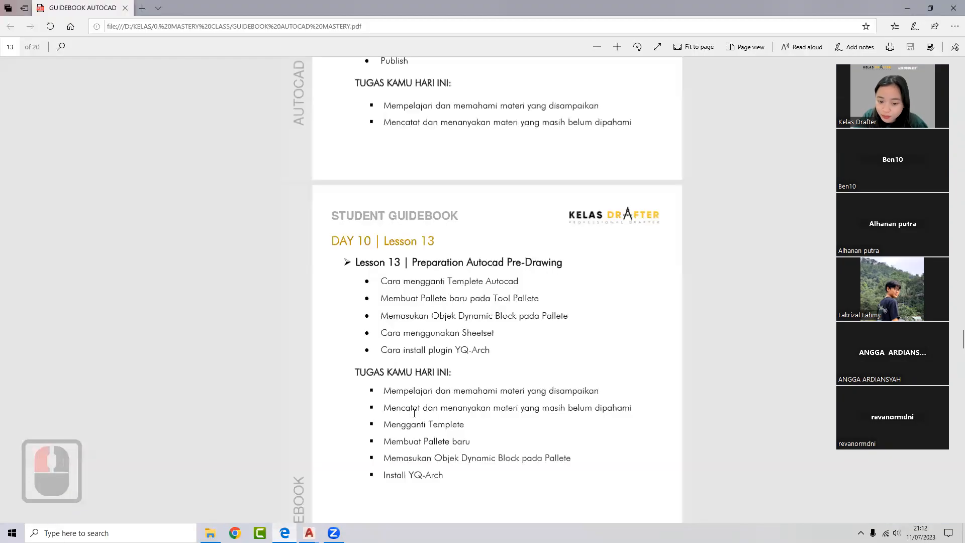
drag(383, 241, 331, 242)
scroll(408, 247, up, 7)
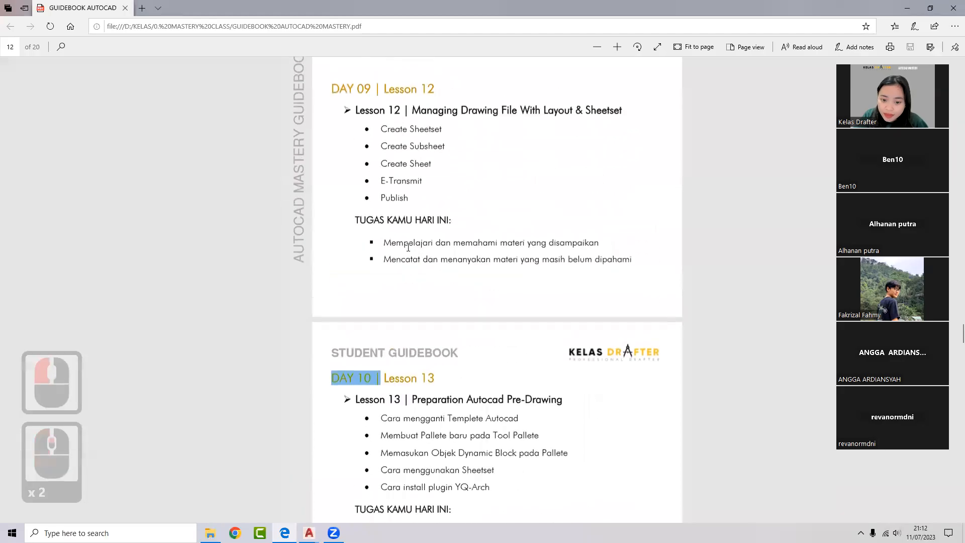
scroll(408, 247, up, 7)
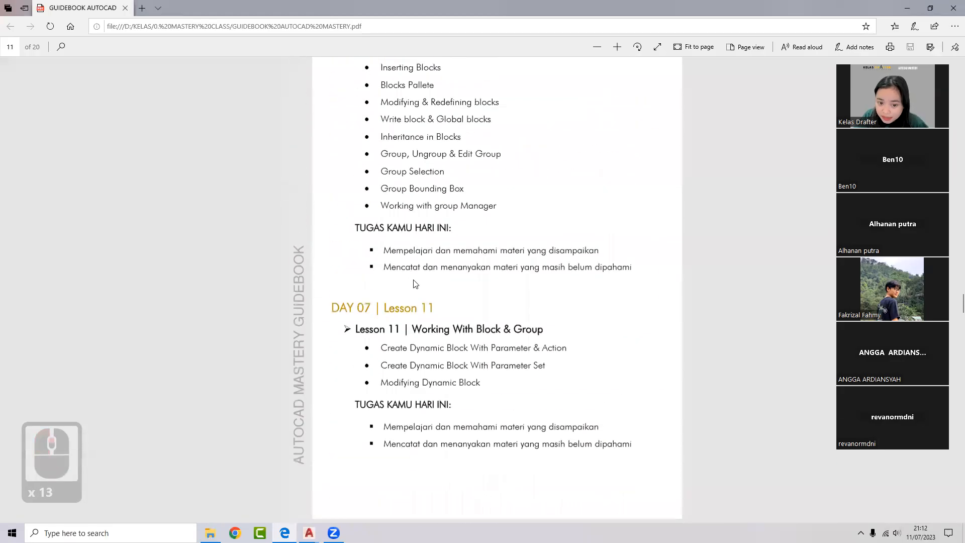
scroll(415, 280, down, 1)
scroll(402, 278, up, 1)
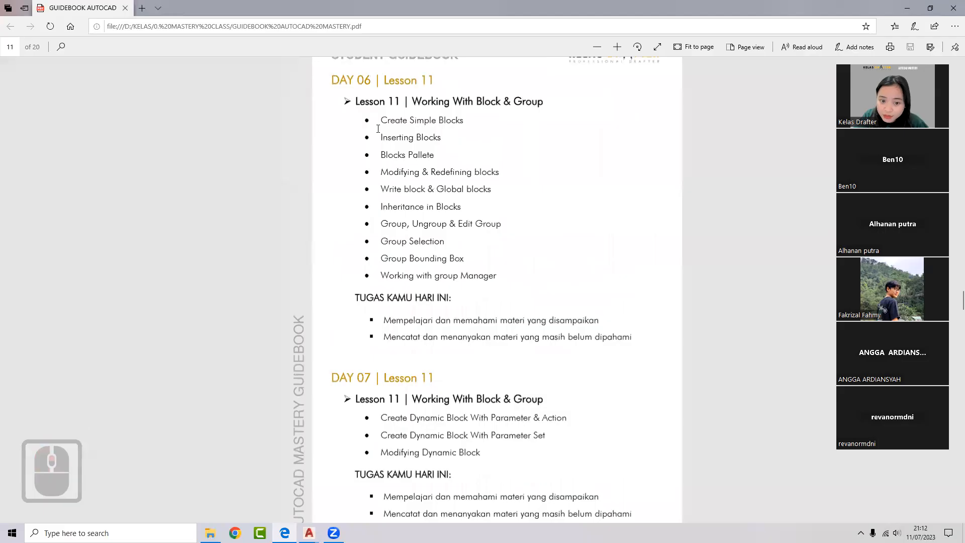
drag(341, 79, 491, 189)
click(483, 178)
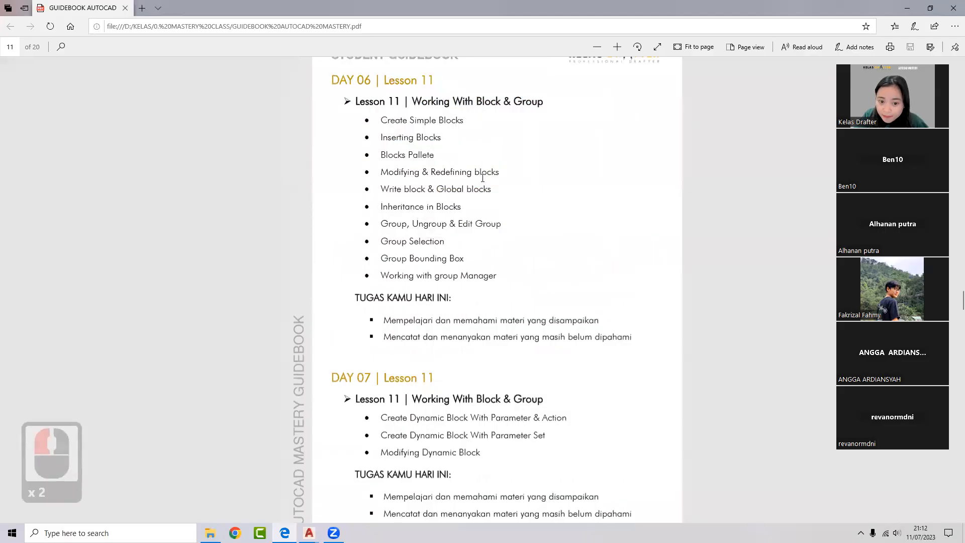
- Scroll through the guidebook, briefly marking the DAY 08 heading and the DAY 07 lesson heading
scroll(448, 254, down, 1)
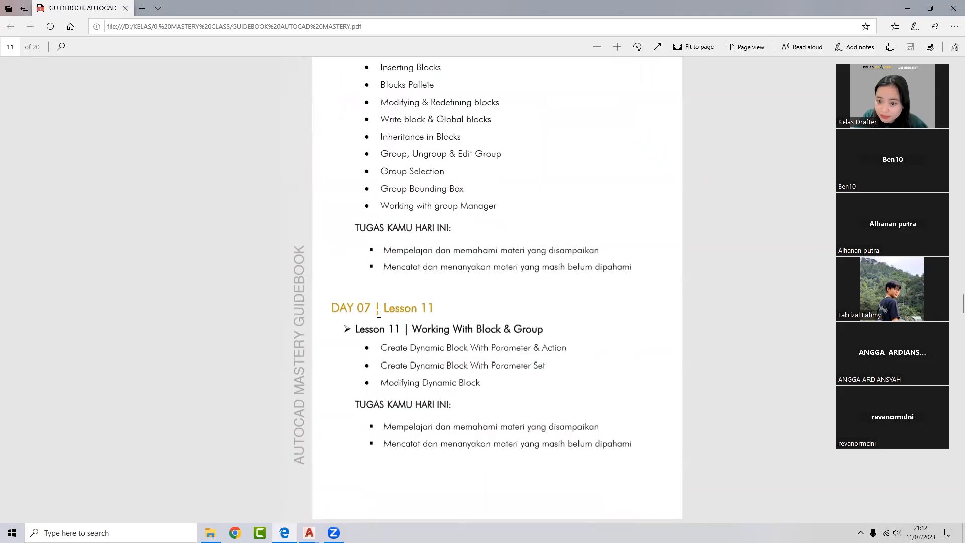
scroll(384, 302, down, 5)
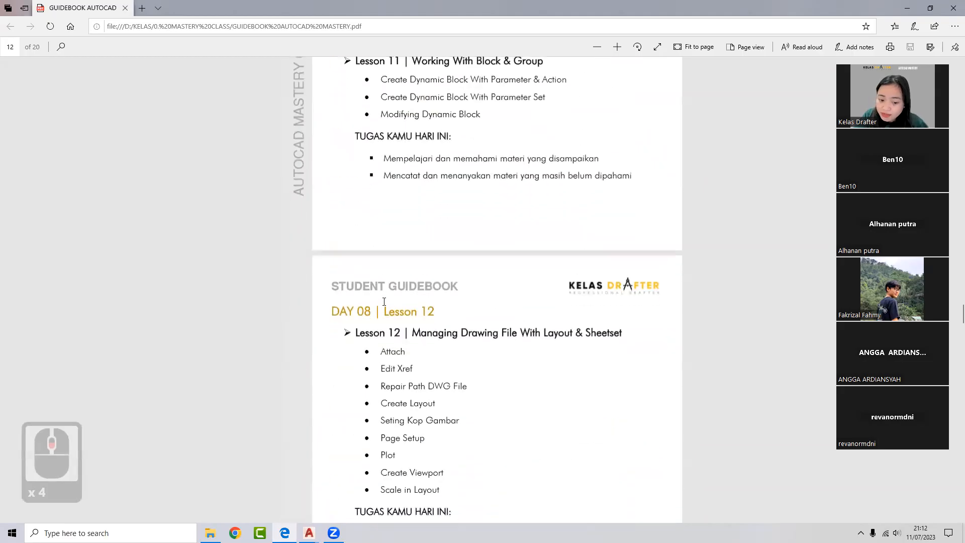
double_click(318, 237)
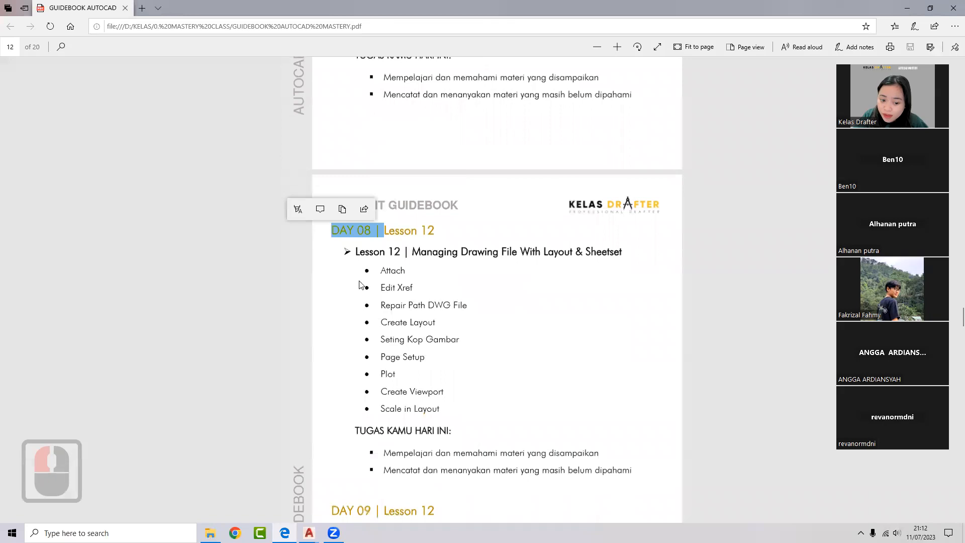
click(363, 281)
scroll(357, 273, down, 3)
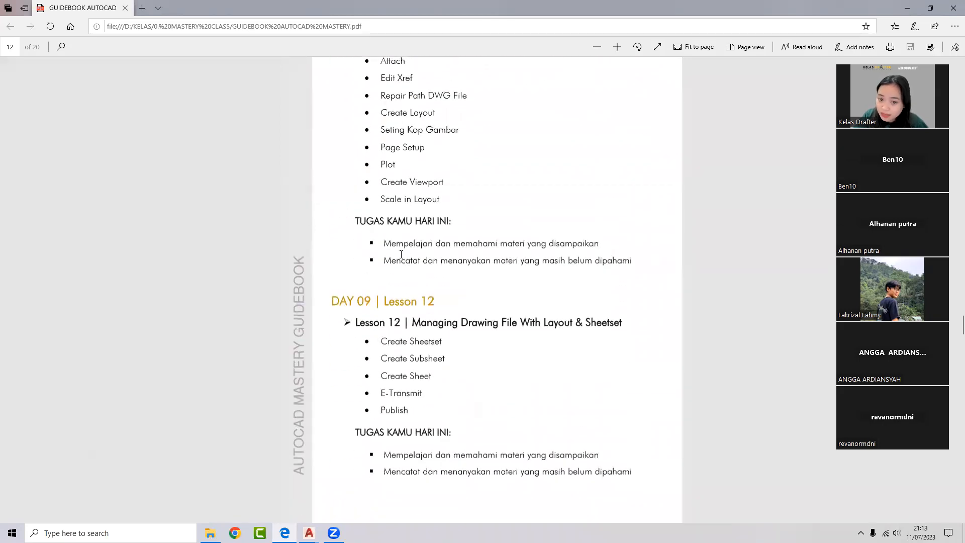
scroll(400, 254, up, 10)
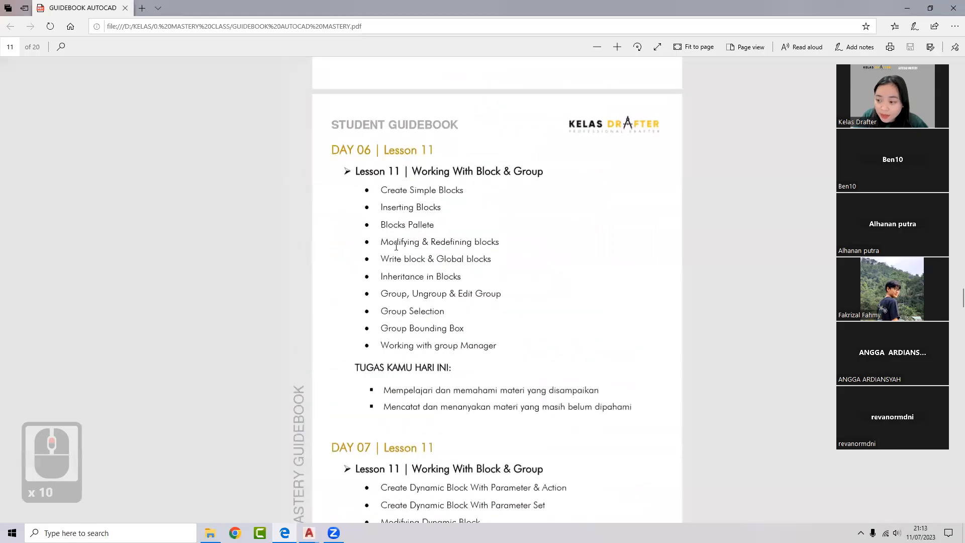
scroll(381, 168, down, 3)
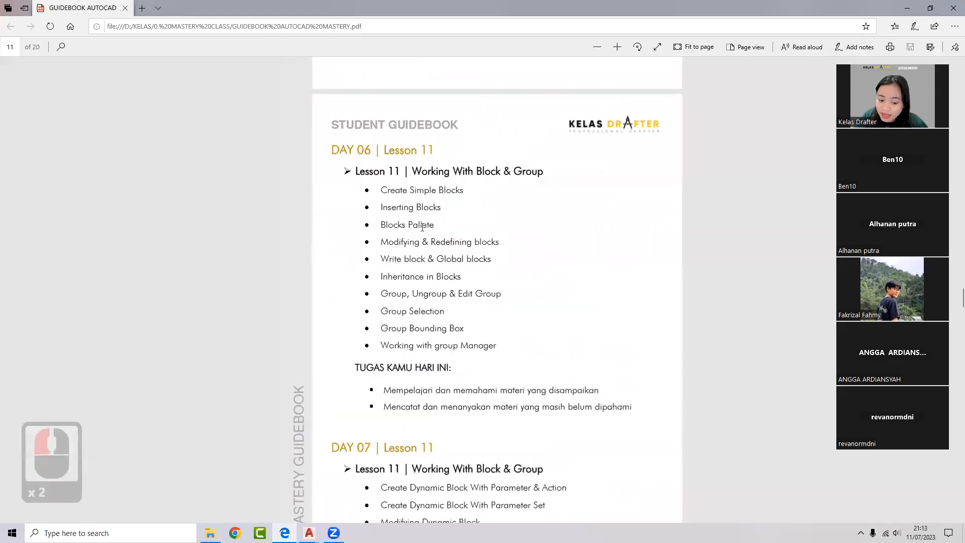
drag(355, 241, 446, 278)
click(422, 280)
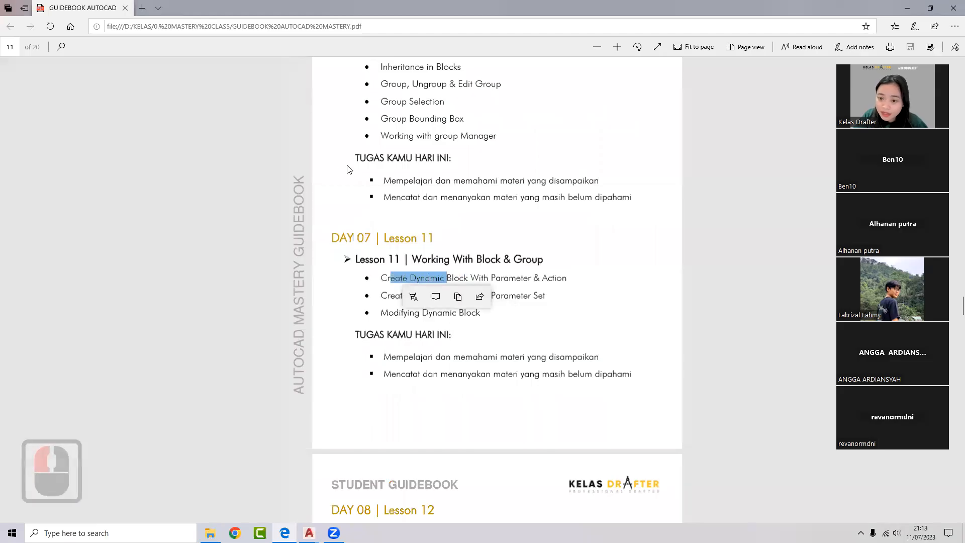
- Highlight the three DAY 07 dynamic block topics, including Create Dynamic Block With Parameter & Action
scroll(368, 266, down, 2)
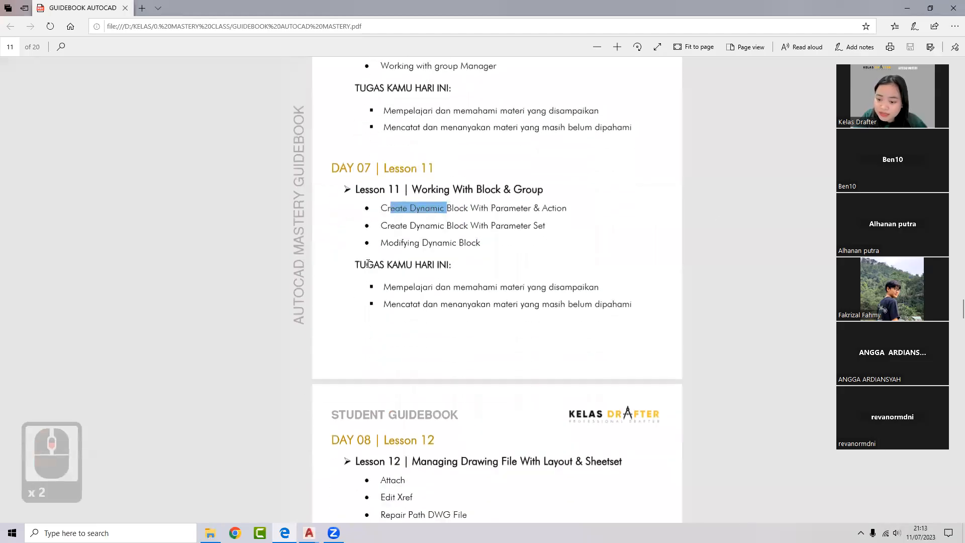
click(359, 194)
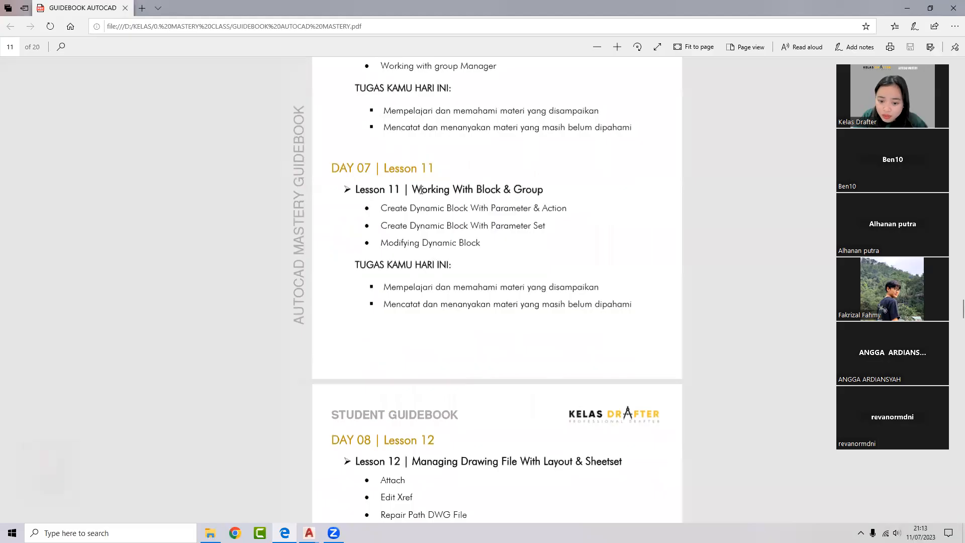
drag(382, 208, 597, 208)
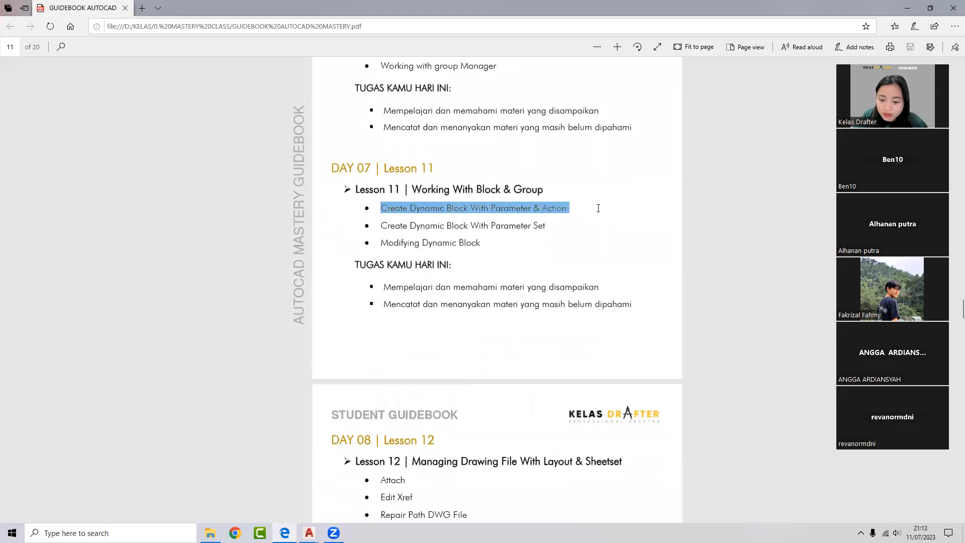
click(412, 225)
drag(419, 225, 490, 227)
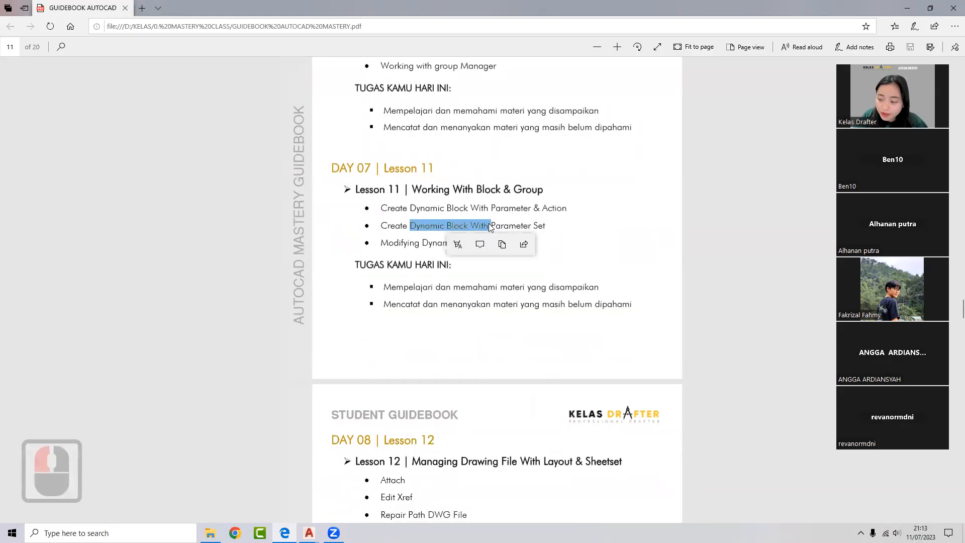
scroll(465, 215, up, 4)
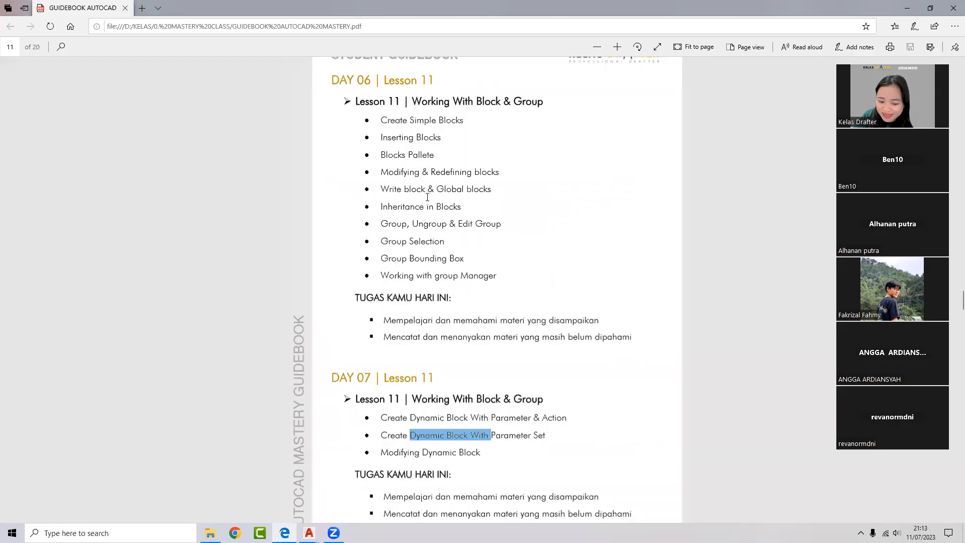
scroll(380, 256, down, 2)
drag(379, 350, 482, 382)
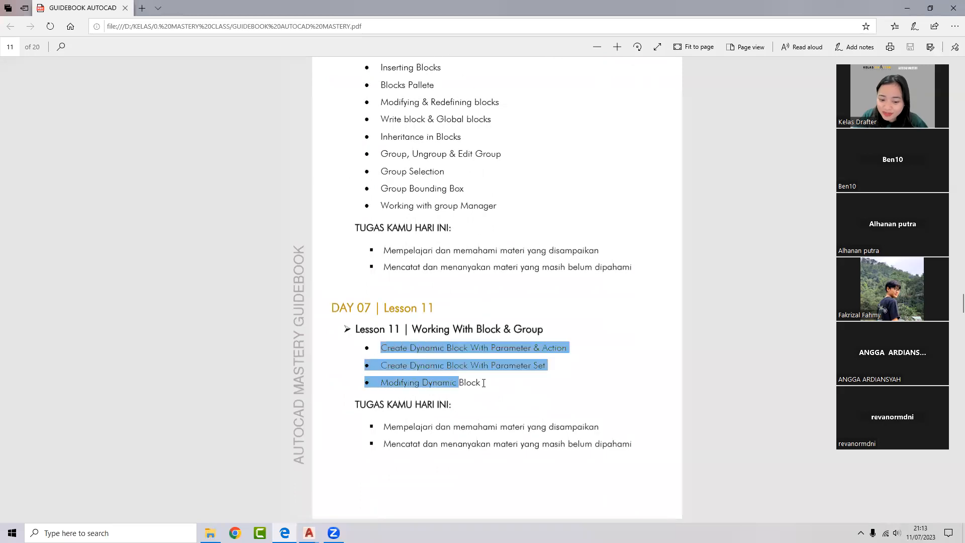
click(524, 366)
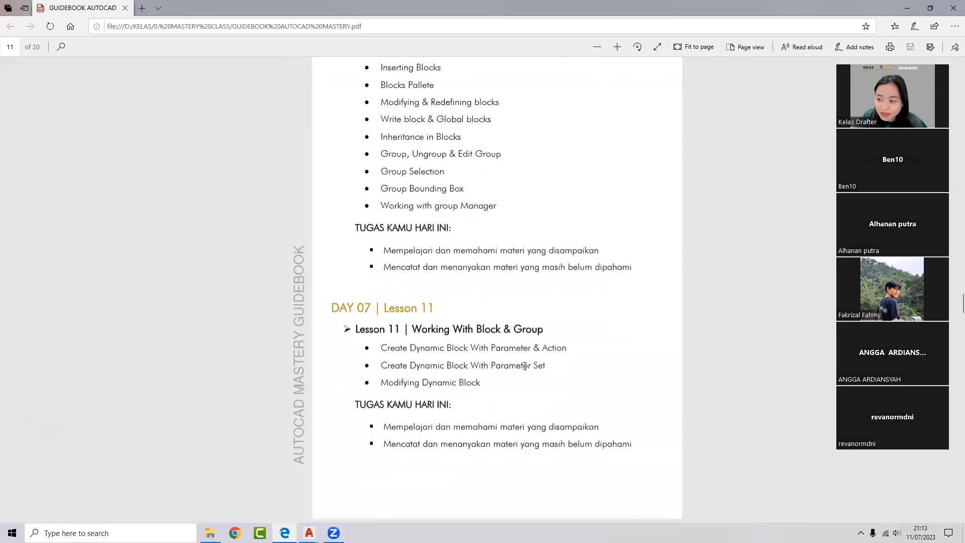
- Scroll to the DAY 08 Lesson 12 list, then return to the AutoCAD section drawing
scroll(525, 366, down, 3)
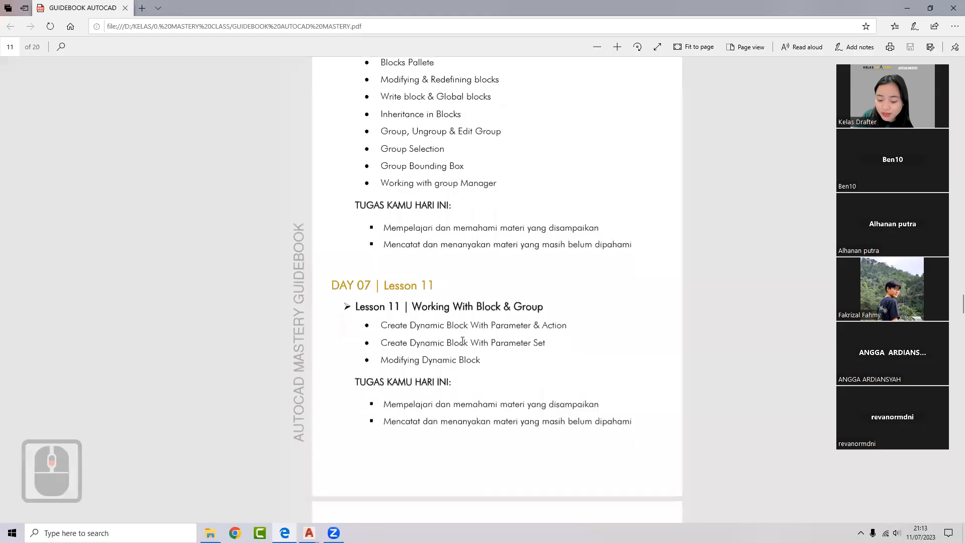
scroll(463, 340, down, 3)
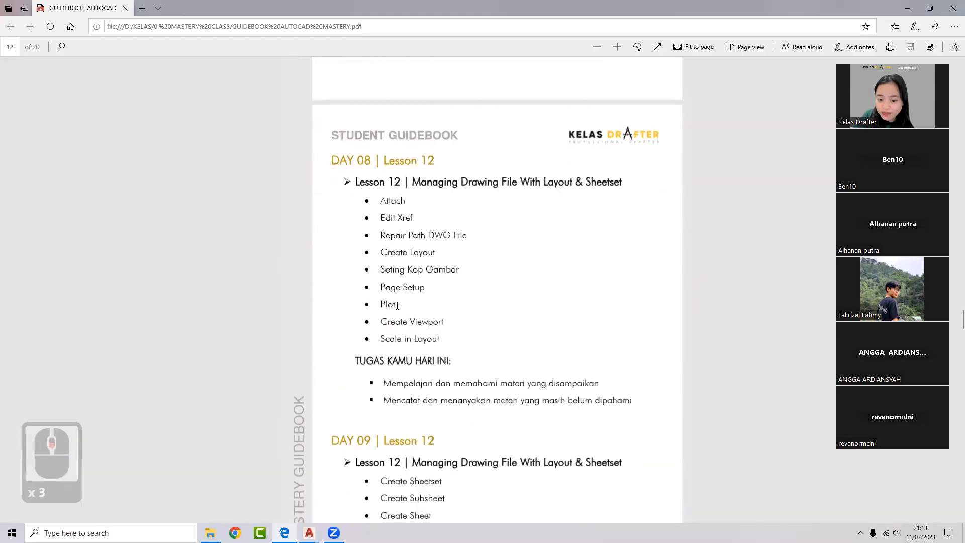
scroll(698, 199, down, 3)
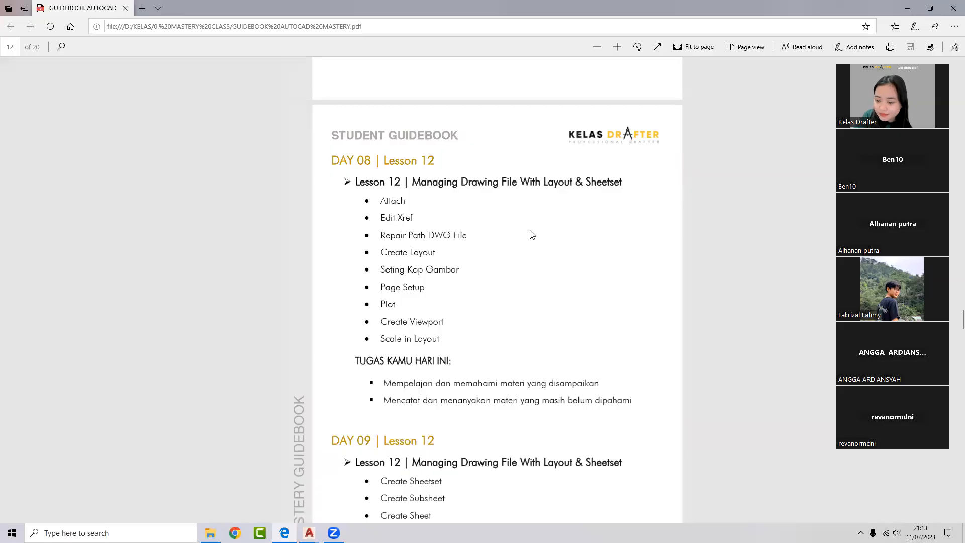
scroll(725, 222, down, 3)
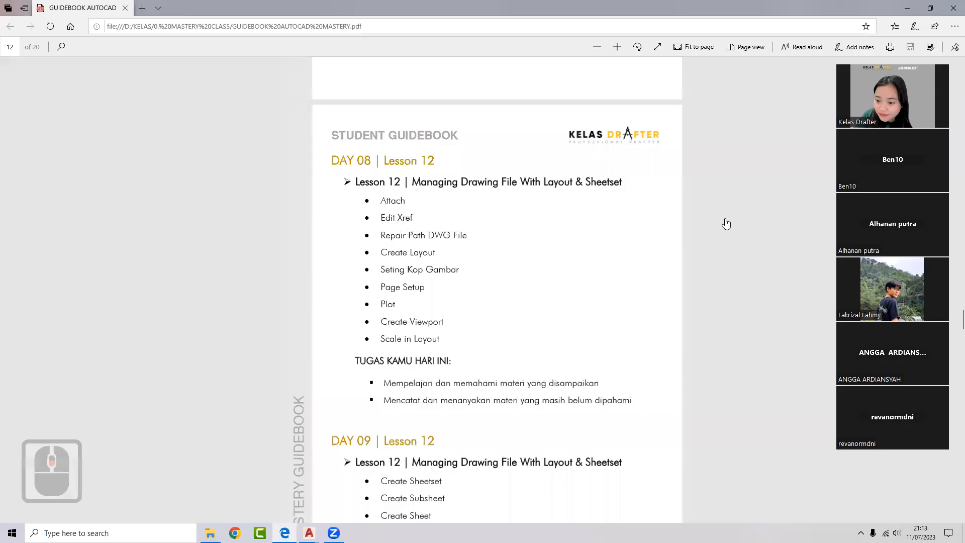
scroll(719, 222, up, 3)
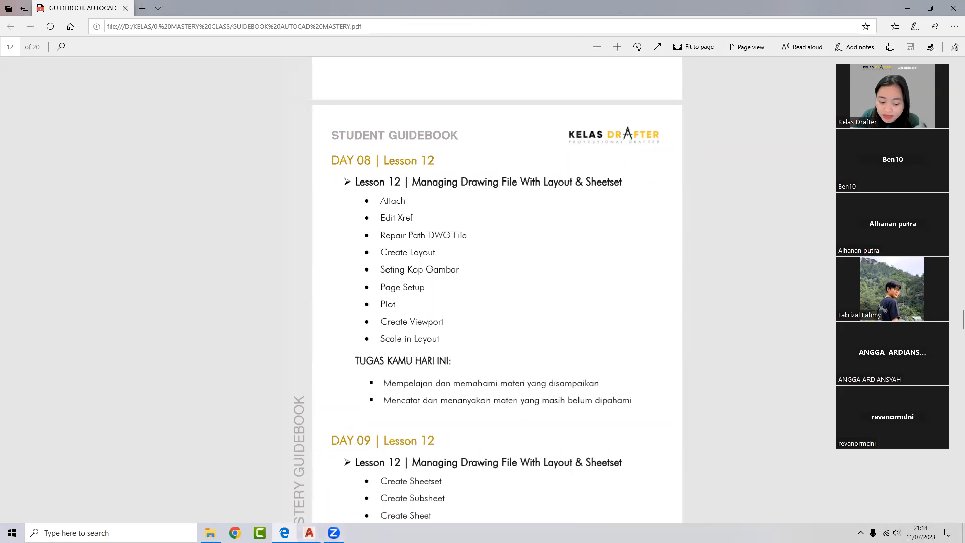
click(309, 533)
click(345, 484)
scroll(460, 223, down, 2)
- Select the hatched walls, then every object in the section, and cancel without applying anything
scroll(461, 223, up, 5)
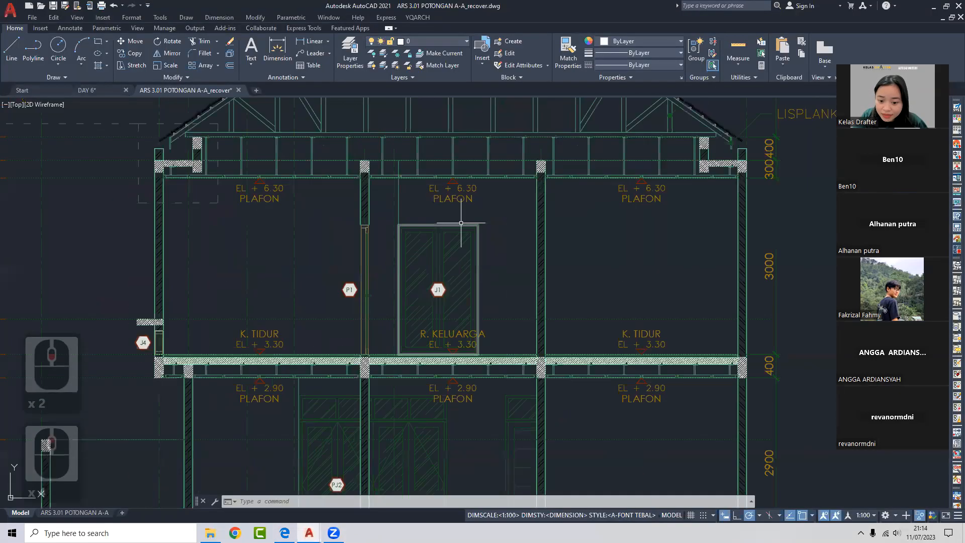
scroll(542, 182, up, 3)
click(620, 177)
click(545, 186)
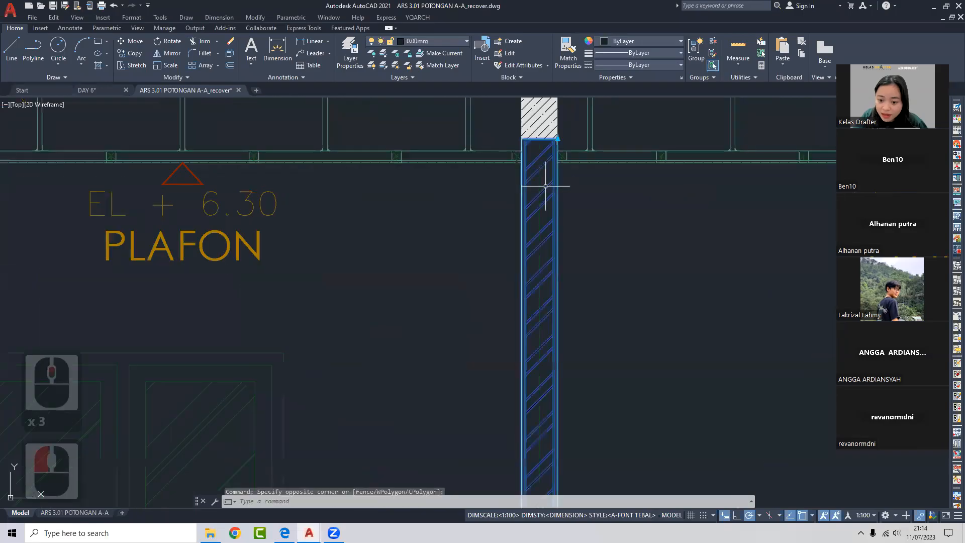
right_click(546, 184)
click(447, 271)
scroll(447, 271, down, 8)
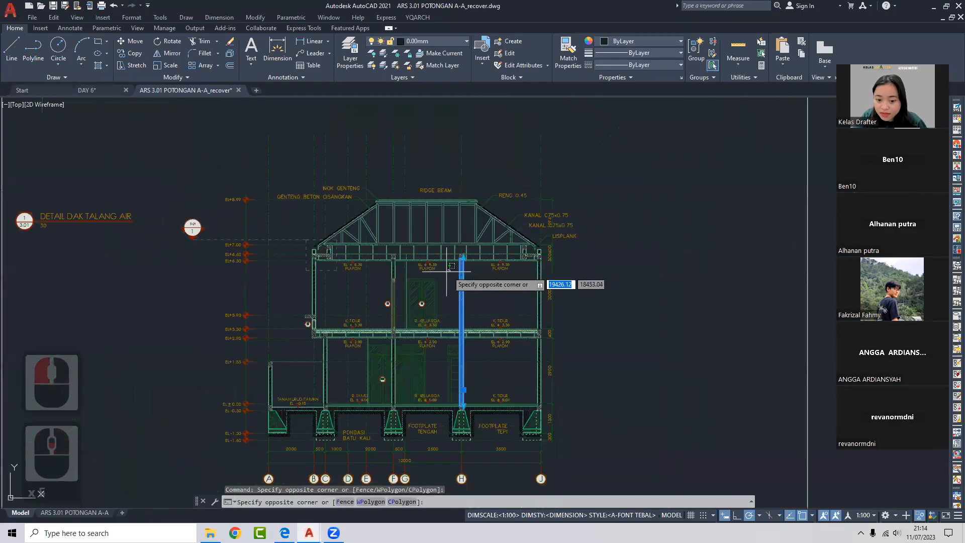
key(Escape)
key(Escape)
key(ctrl+a)
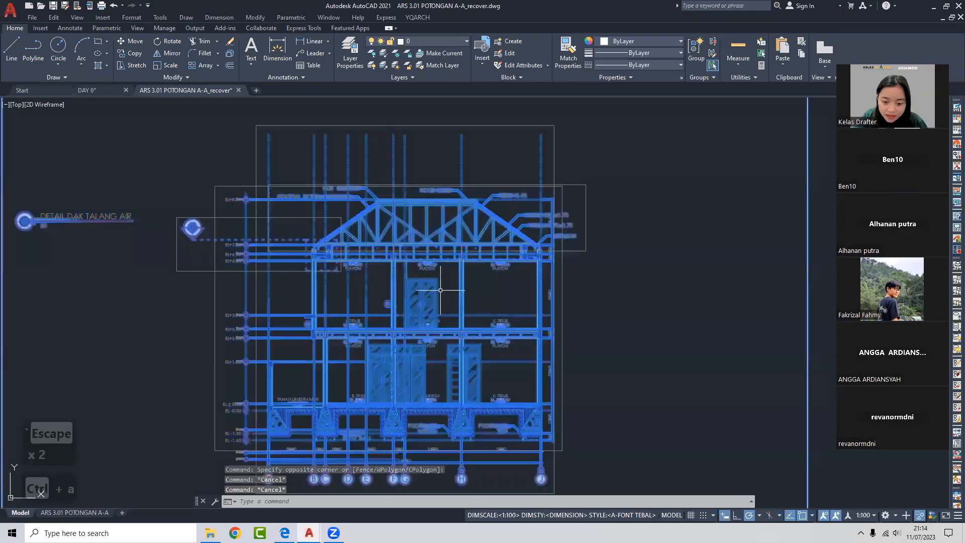
right_click(446, 279)
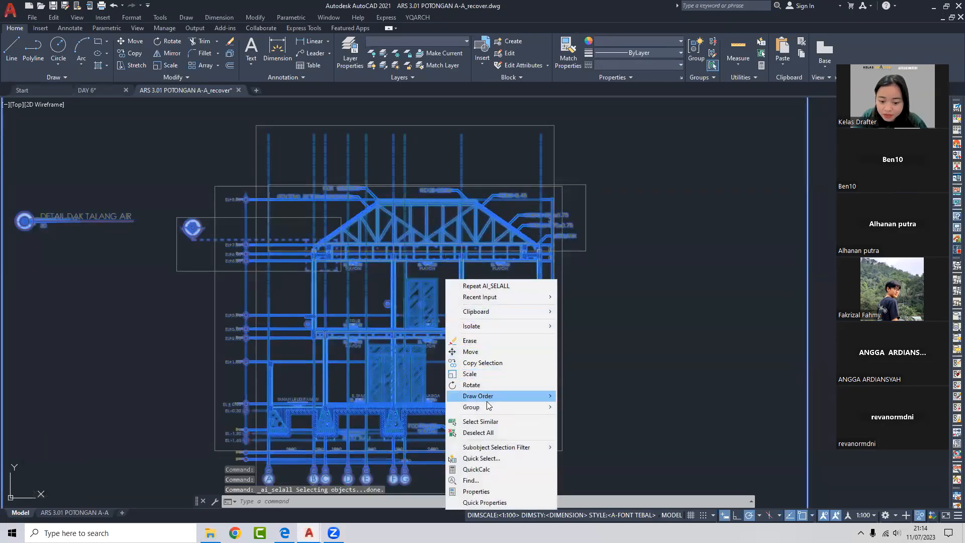
mouse_move(486, 401)
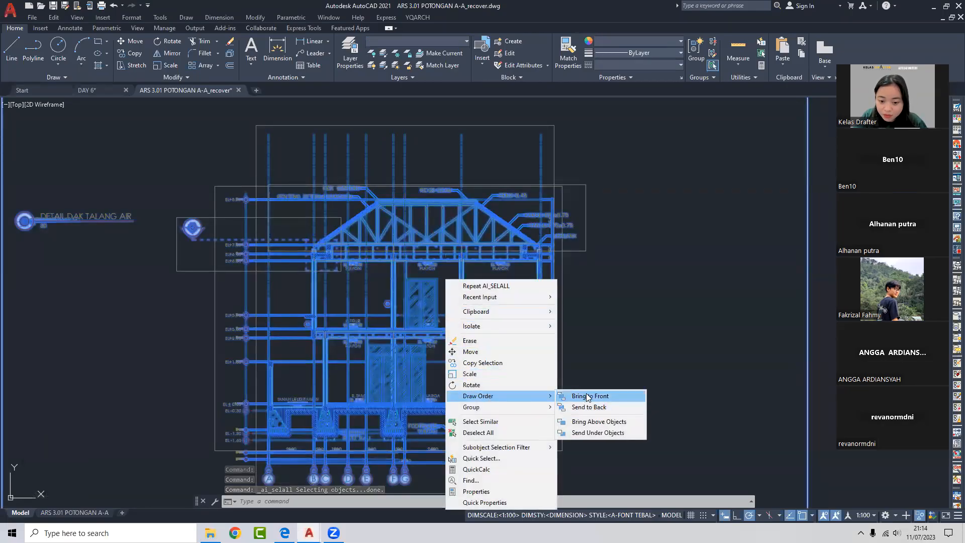
key(Escape)
key(Escape)
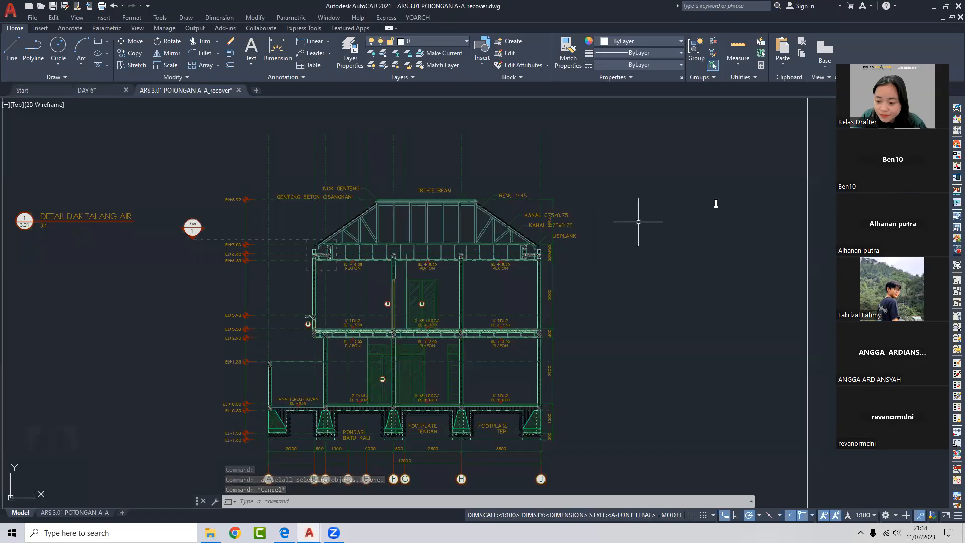
- Refocus the AutoCAD drawing and recentre the section drawing in model space
click(719, 198)
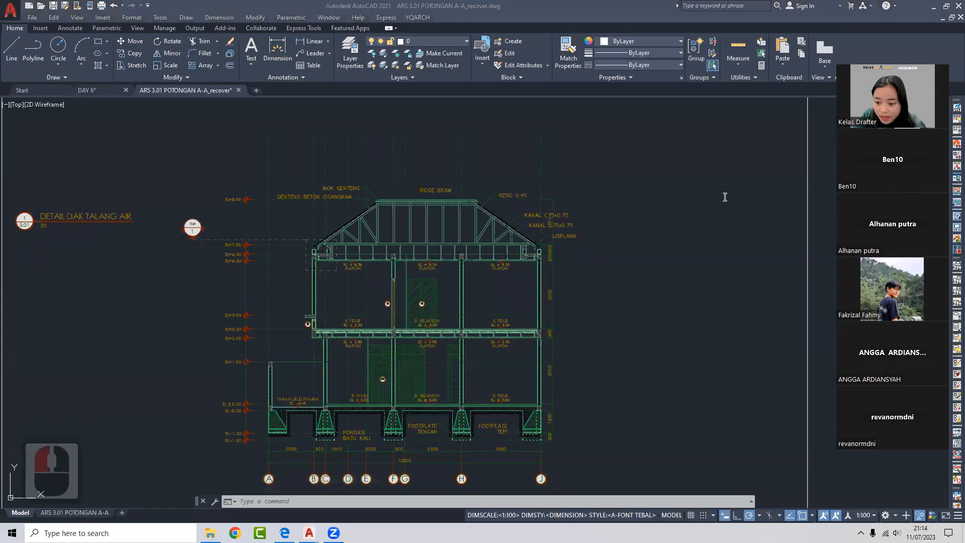
click(726, 197)
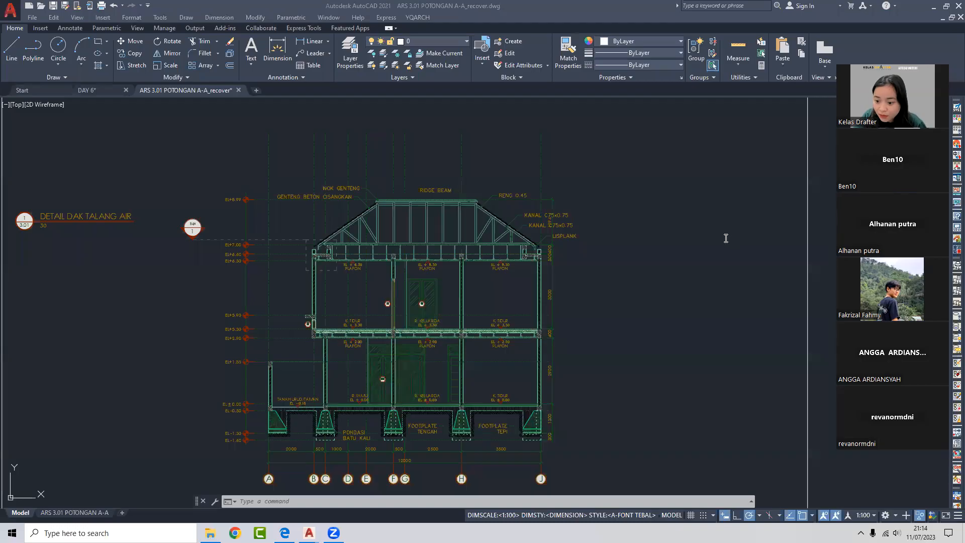
click(93, 91)
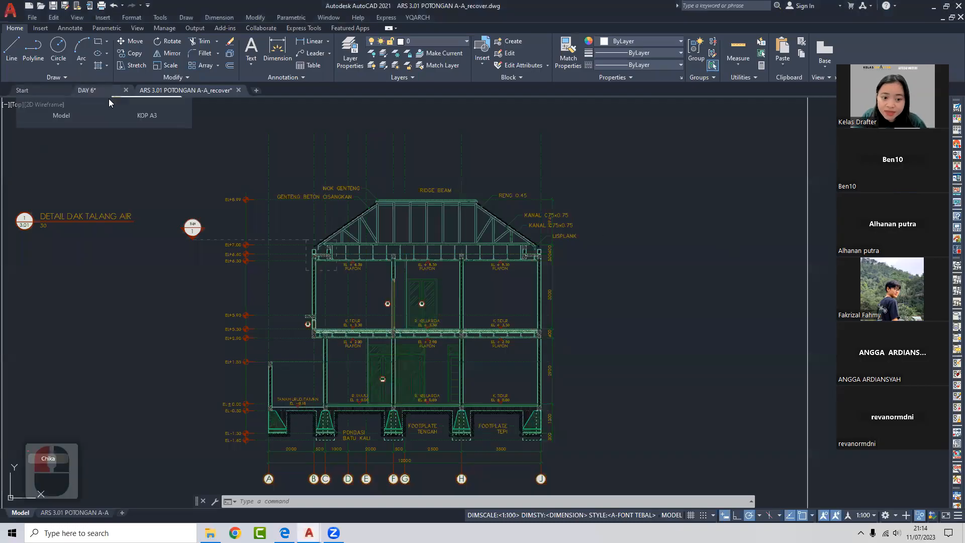
scroll(465, 279, down, 2)
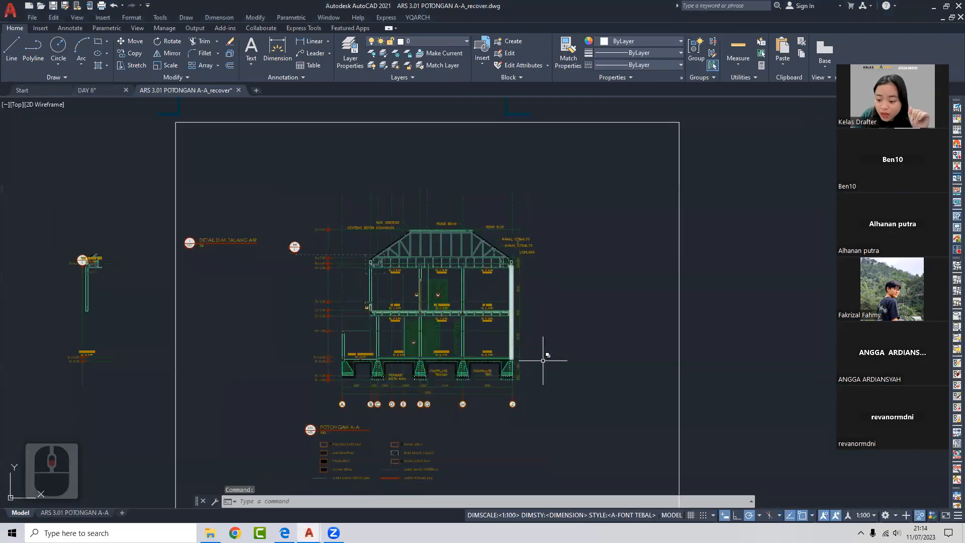
middle_drag(548, 282, 557, 255)
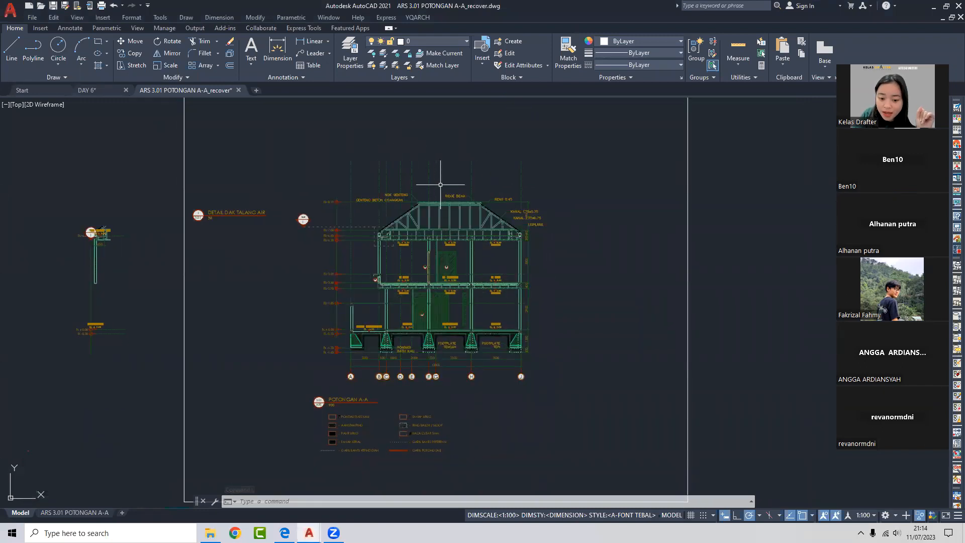
scroll(429, 247, up, 2)
scroll(431, 245, down, 2)
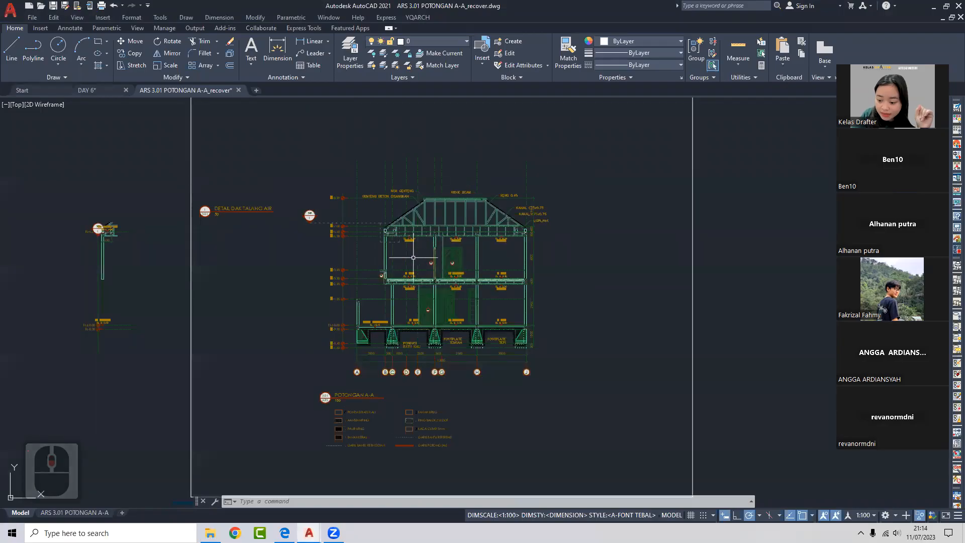
scroll(431, 246, up, 2)
- Check the annotation scale list, then switch to the ARS 3.01 POTONGAN A-A layout sheet
click(863, 515)
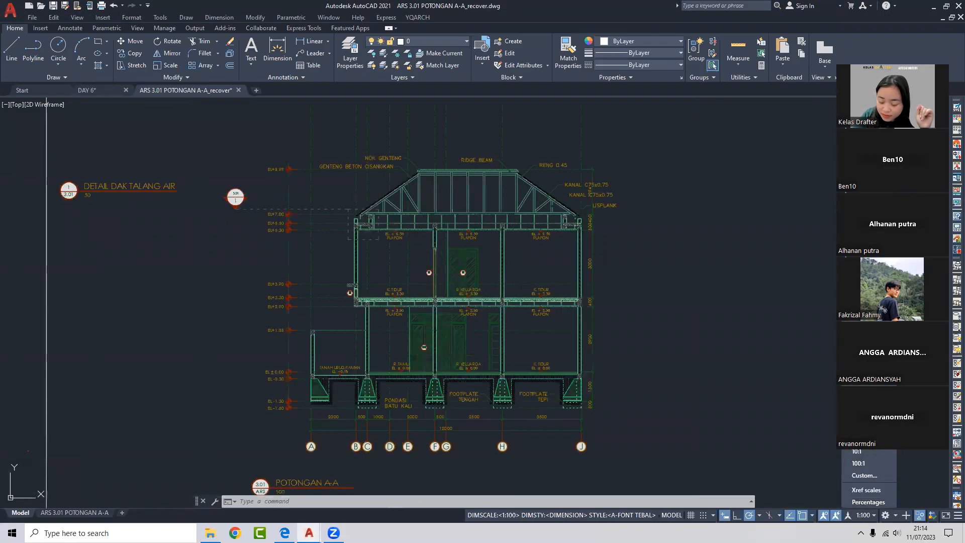
click(689, 389)
scroll(406, 147, down, 3)
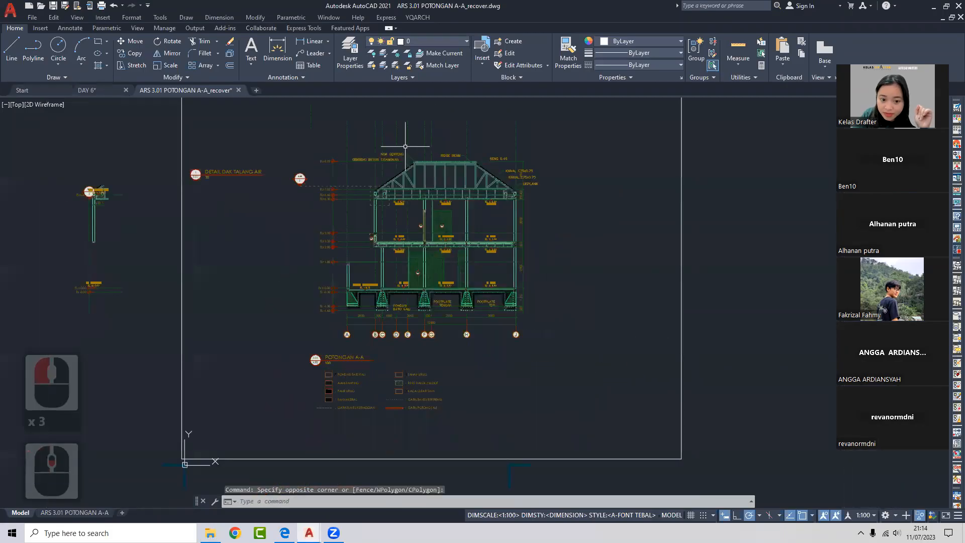
scroll(452, 204, up, 3)
scroll(463, 319, down, 2)
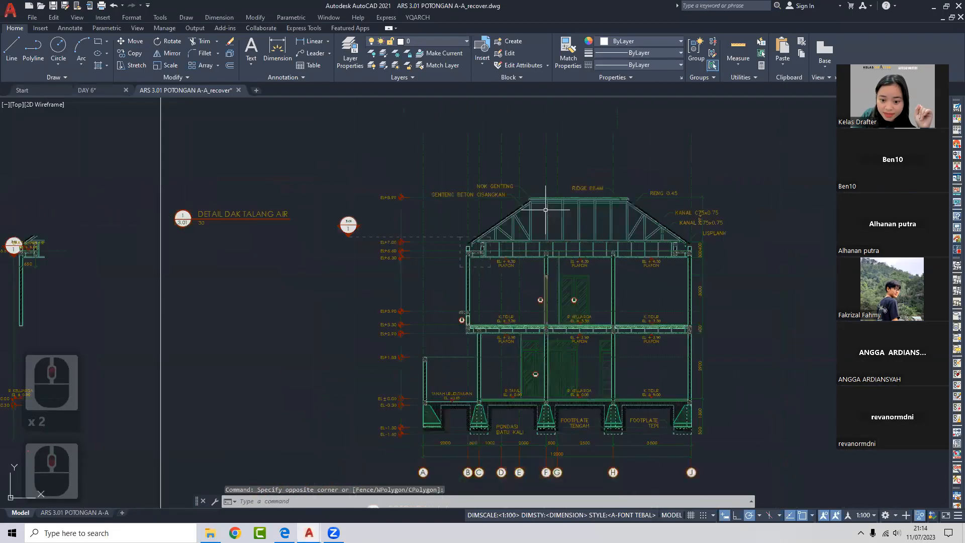
scroll(497, 165, up, 1)
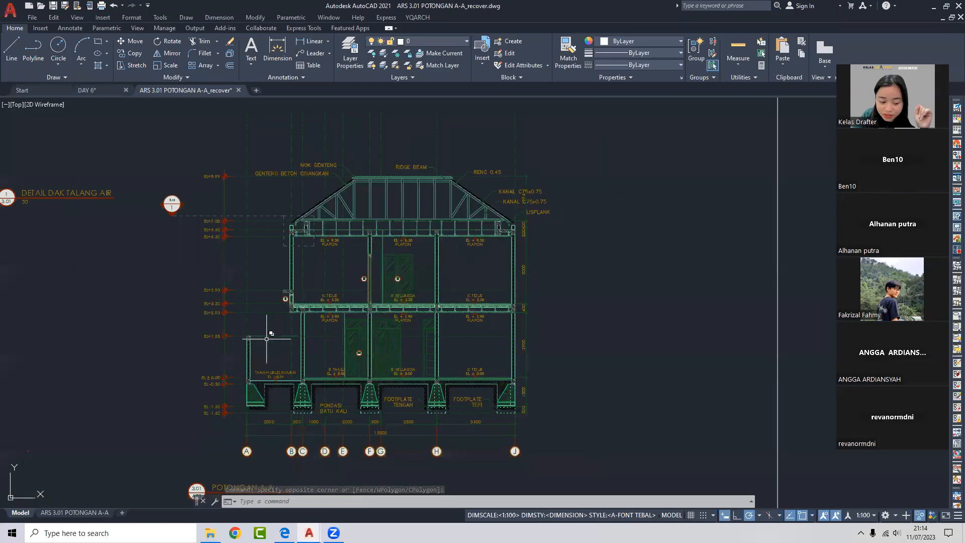
click(72, 512)
- Pan the sheet into view and set the section's layout viewport scale to 1:50
scroll(474, 340, down, 2)
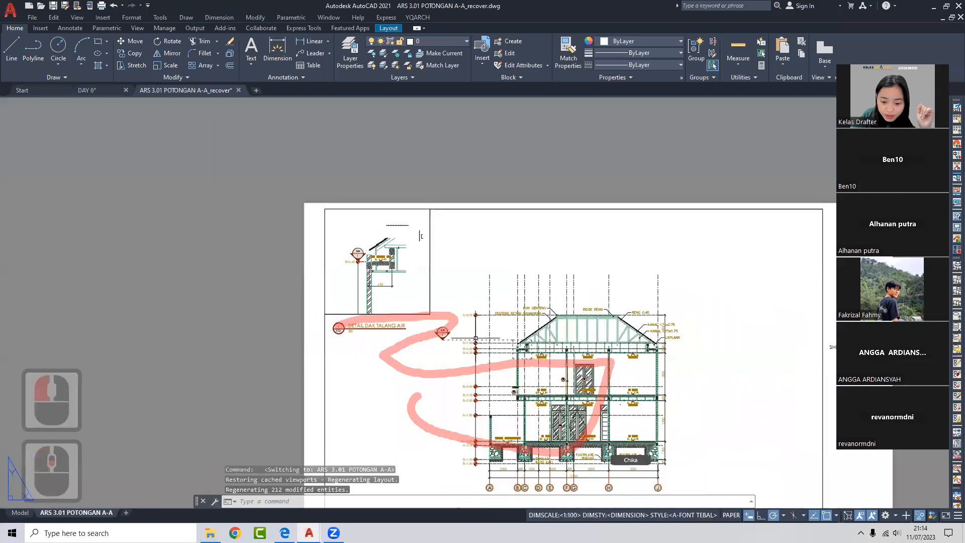
middle_drag(474, 338, 336, 293)
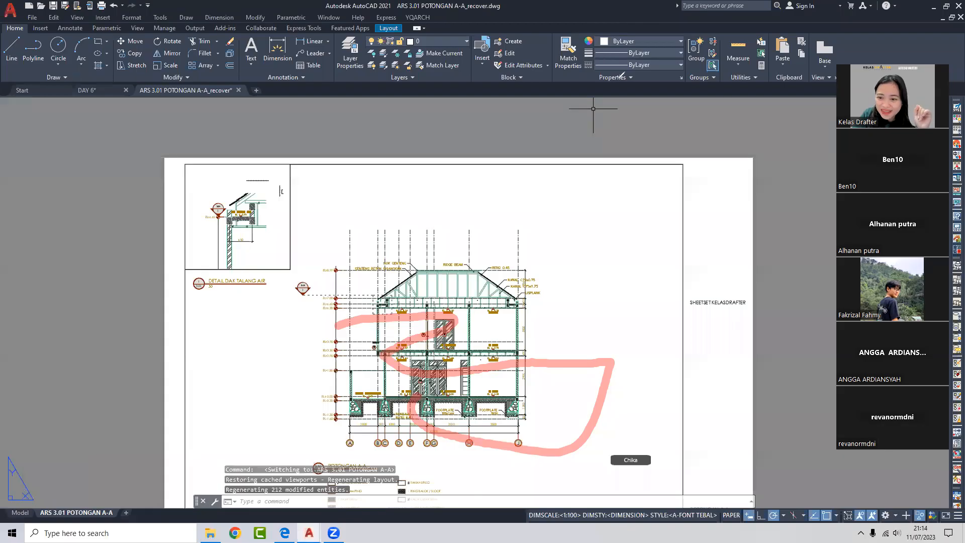
click(600, 57)
scroll(456, 321, down, 1)
scroll(457, 321, up, 1)
scroll(467, 276, down, 2)
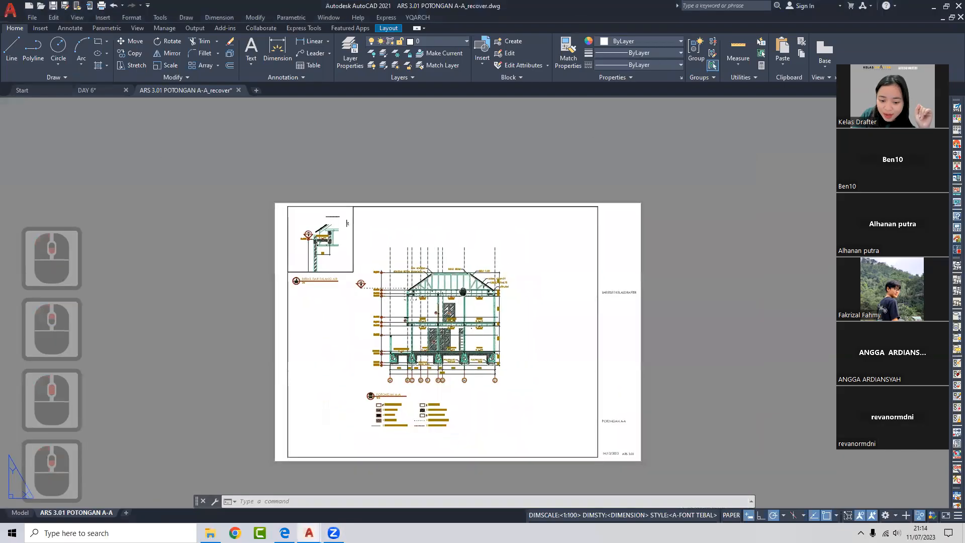
scroll(452, 417, up, 2)
double_click(629, 269)
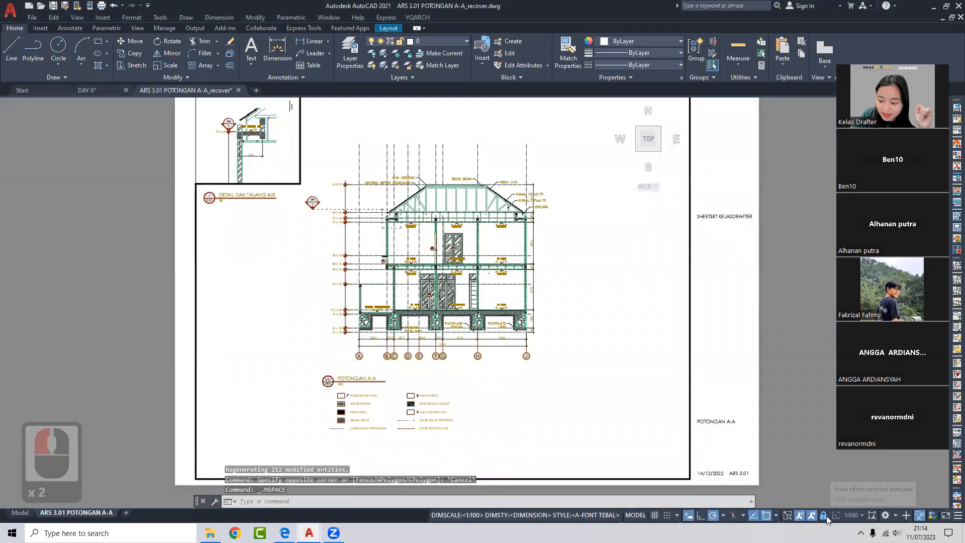
click(849, 515)
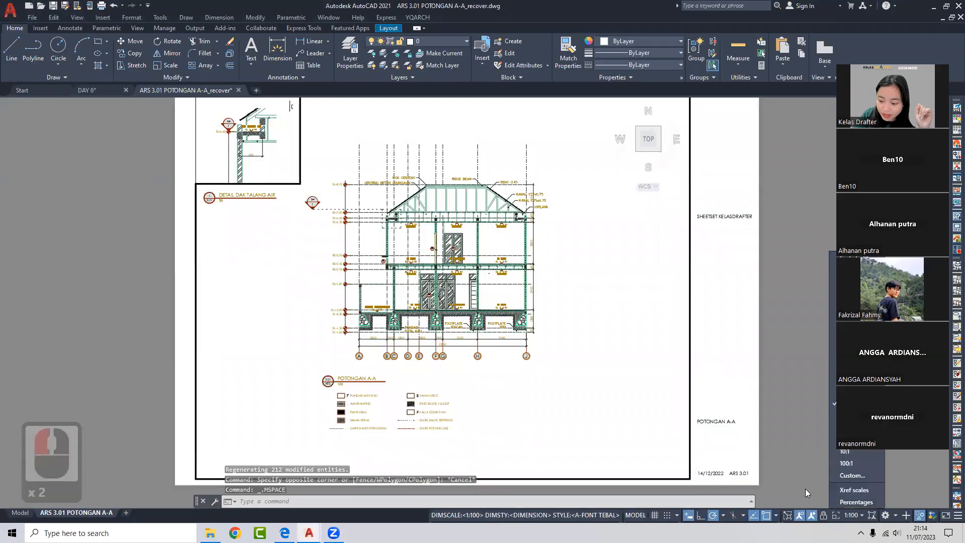
click(834, 397)
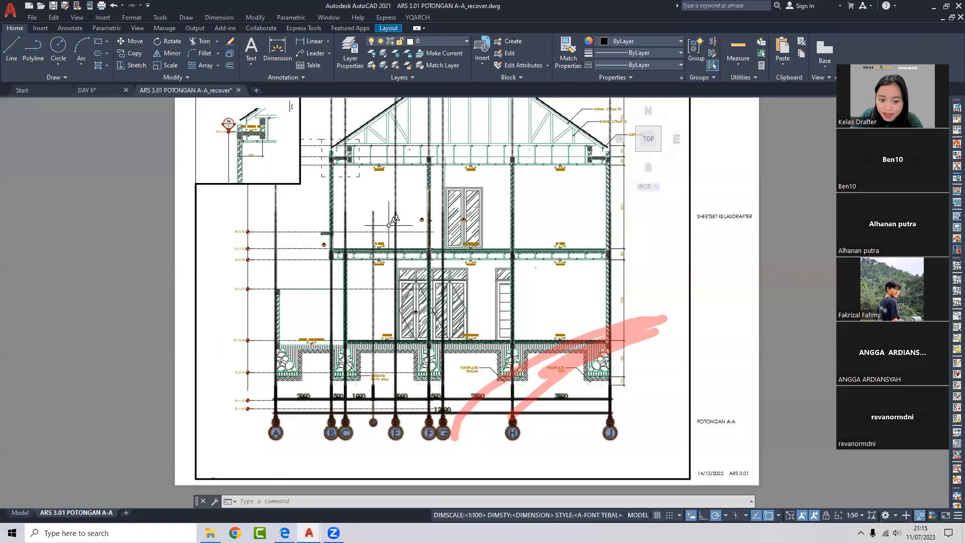
- Inspect the grid-line block, leave the viewport for paper space, and return to the Model tab
click(375, 221)
scroll(381, 227, down, 3)
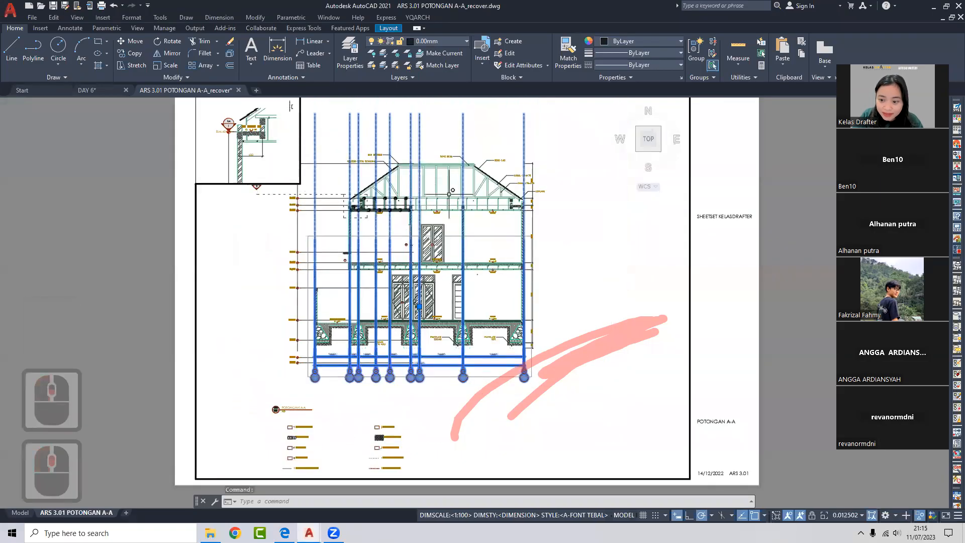
key(Escape)
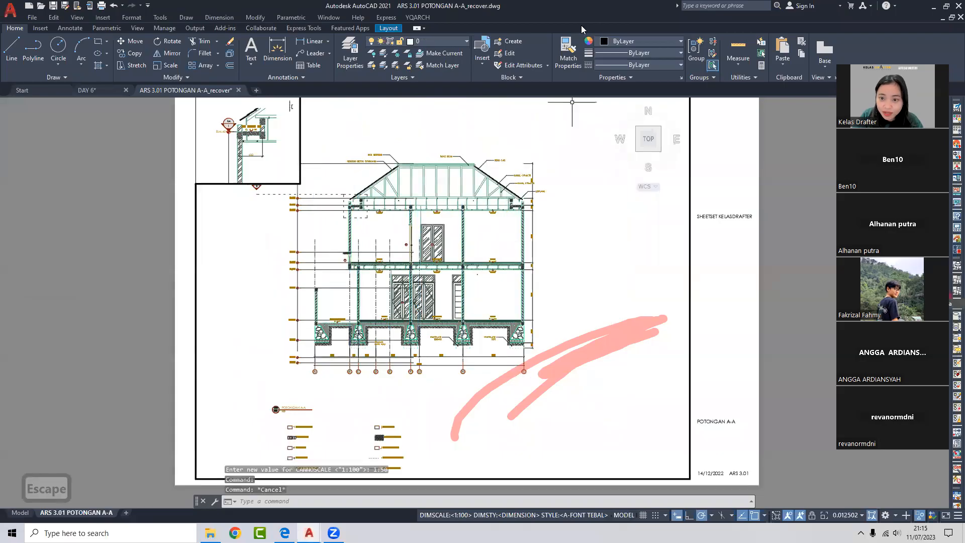
click(604, 69)
click(652, 52)
scroll(508, 232, down, 2)
scroll(513, 250, up, 4)
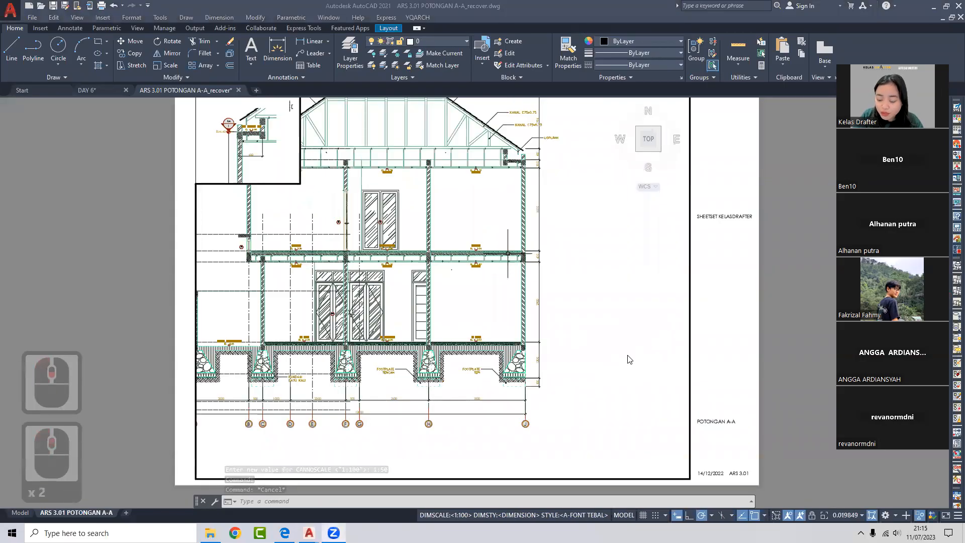
double_click(711, 367)
scroll(415, 339, down, 3)
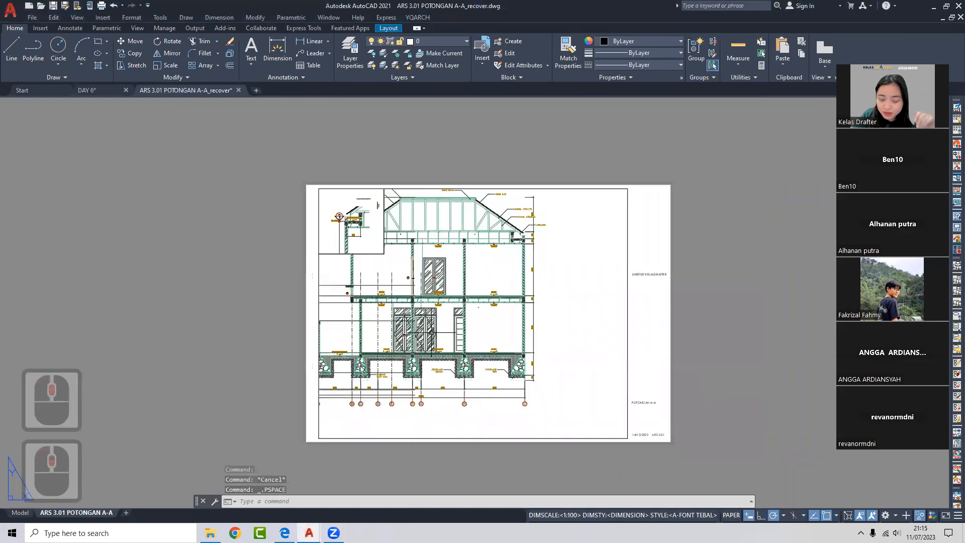
scroll(437, 336, up, 2)
scroll(459, 333, down, 2)
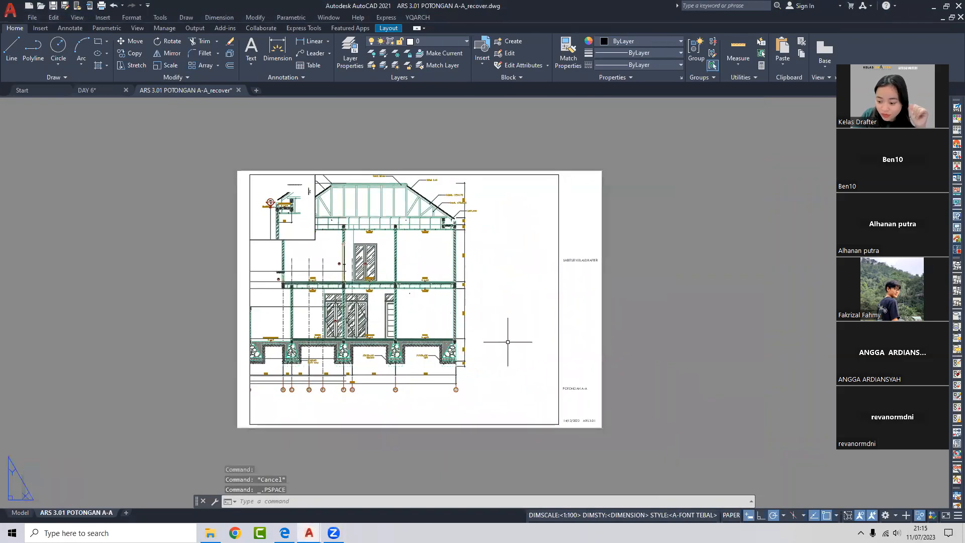
click(20, 512)
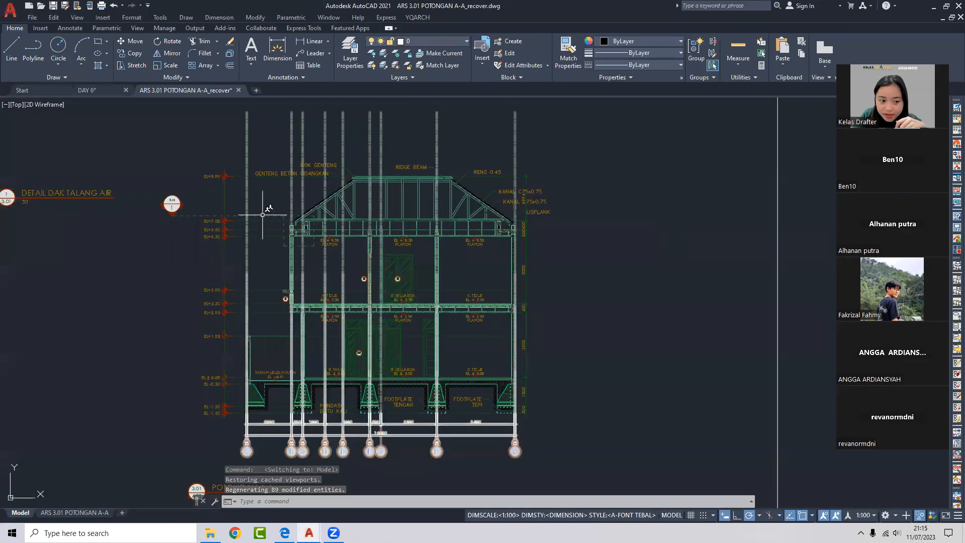
- Pan across the door blocks in DAY 6's model space, then bring the guidebook PDF forward
click(100, 90)
click(20, 512)
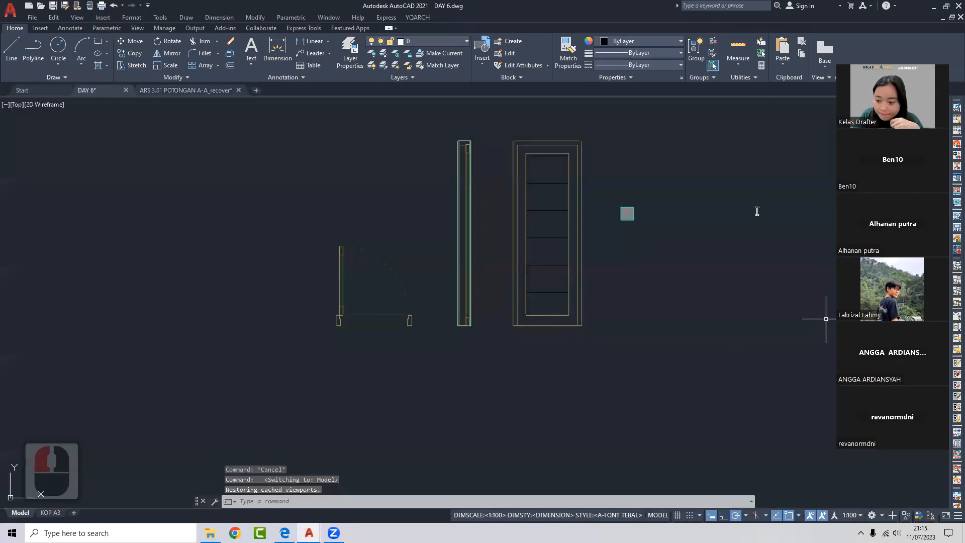
scroll(712, 225, down, 3)
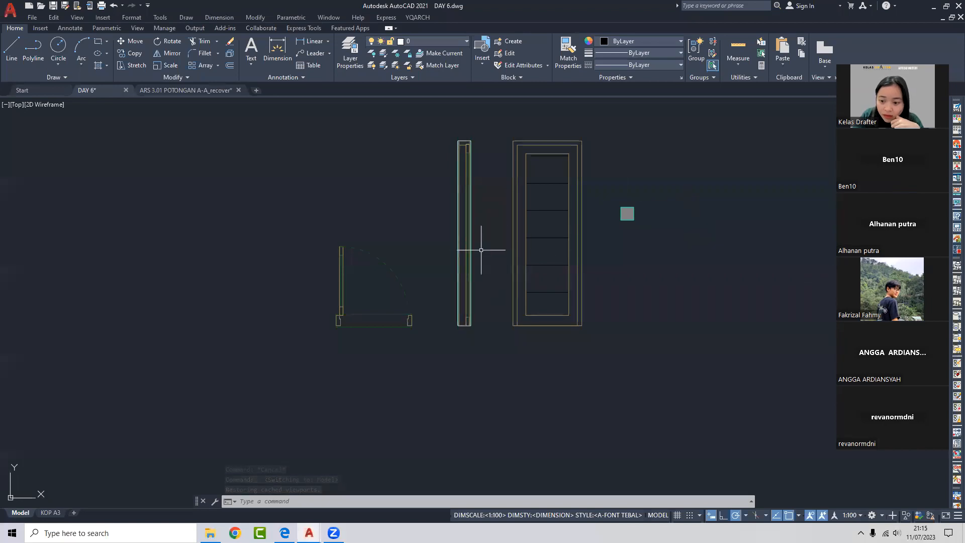
middle_drag(529, 249, 458, 259)
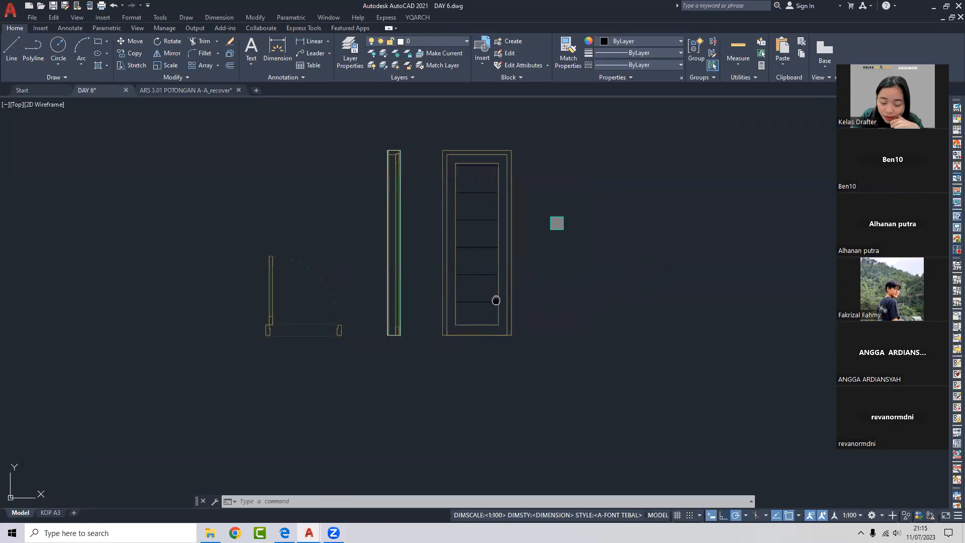
middle_drag(496, 300, 398, 318)
click(284, 533)
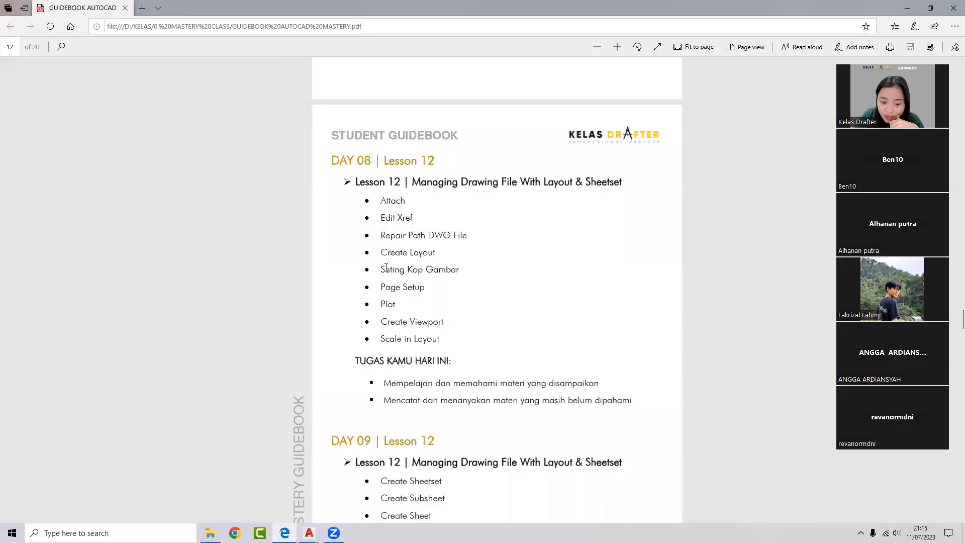
- Highlight the Scale in Layout text in Lesson 12, then clear the highlight
drag(382, 345, 536, 345)
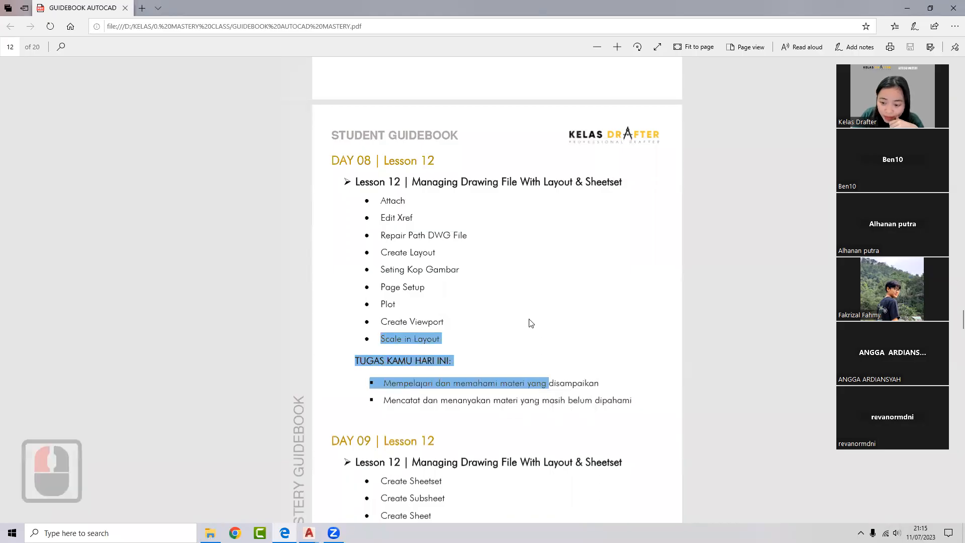
click(531, 323)
scroll(709, 196, down, 3)
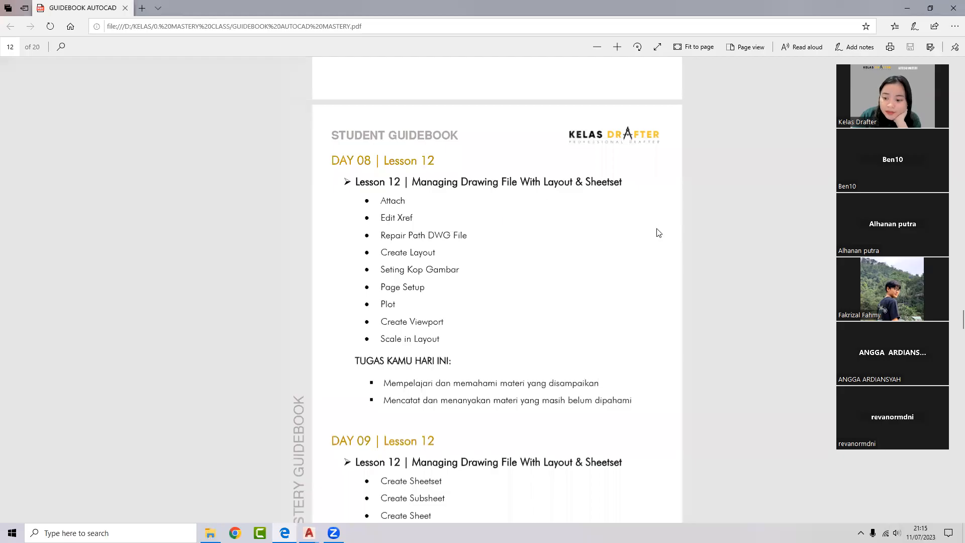
- Minimize the Edge guidebook and start a new Google Chrome window with a profile
click(910, 7)
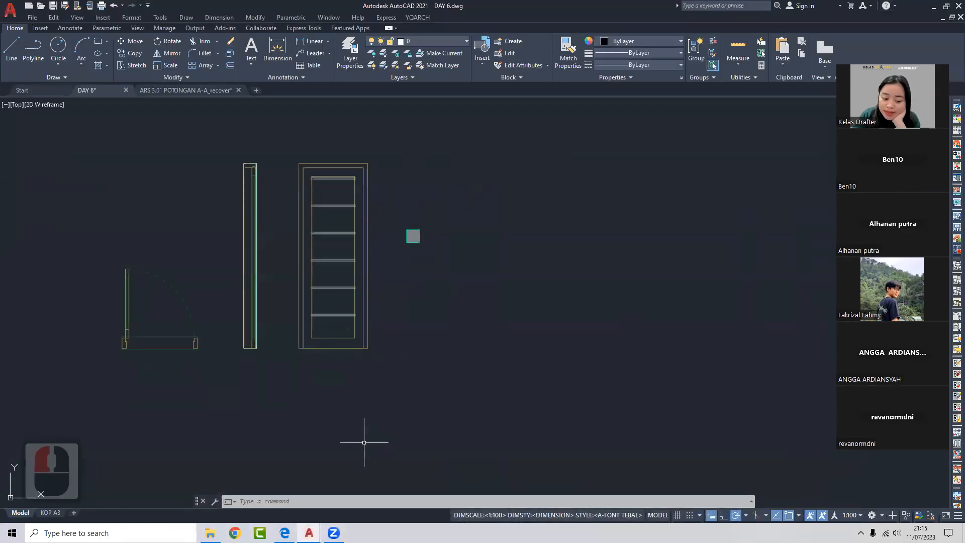
click(235, 533)
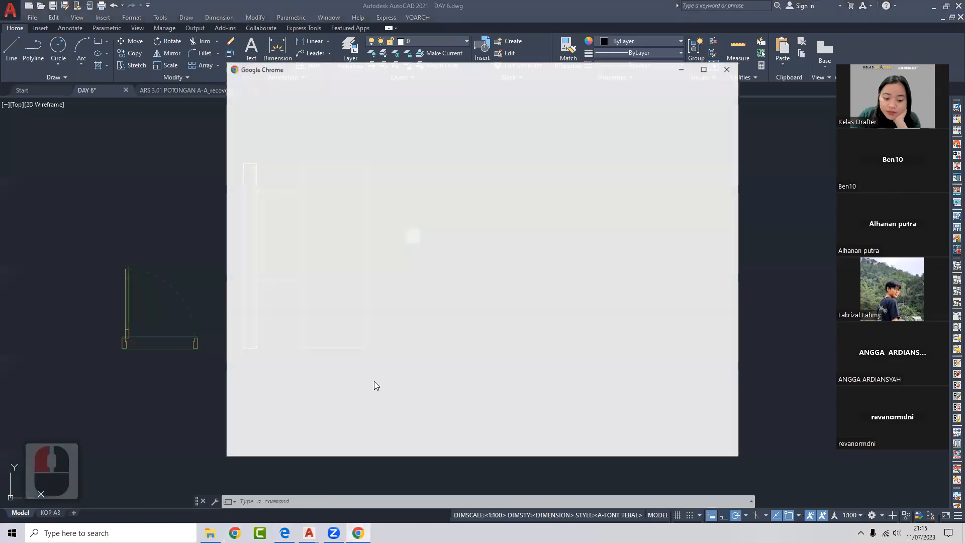
click(355, 312)
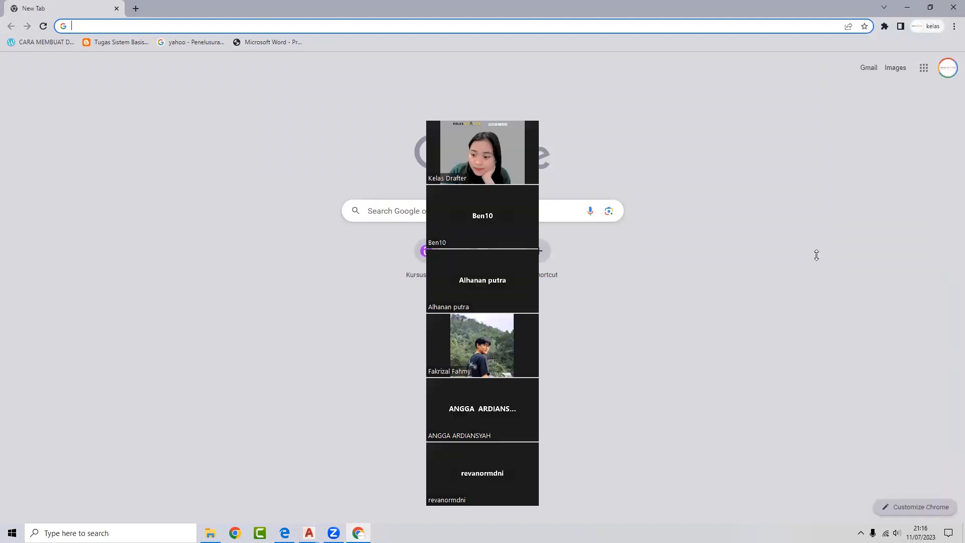
- Launch Drive from the Google apps grid and browse 04. VIDEO MATERI → DAY 11 | Lesson 14 → SAMPLE GAMBAR KERJA
click(923, 68)
double_click(832, 264)
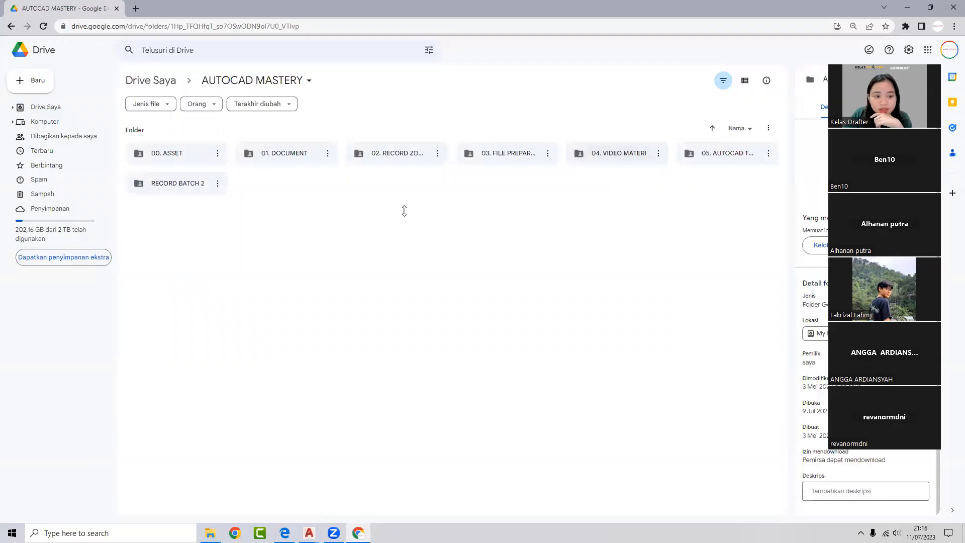
double_click(616, 151)
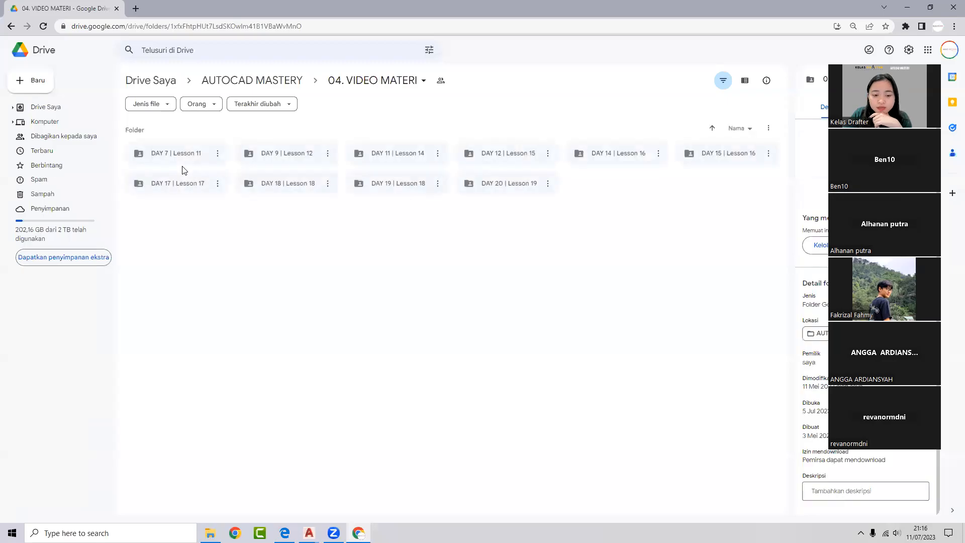
click(197, 162)
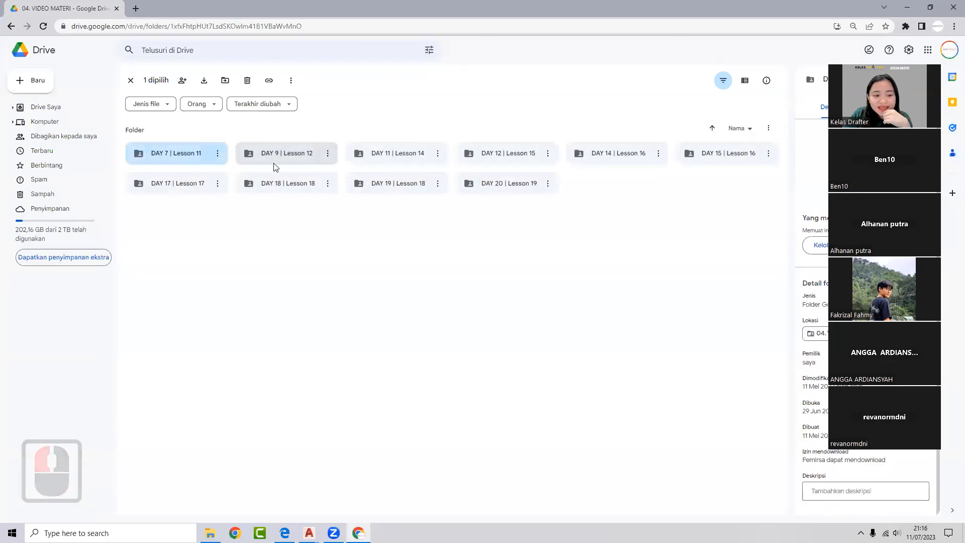
double_click(397, 159)
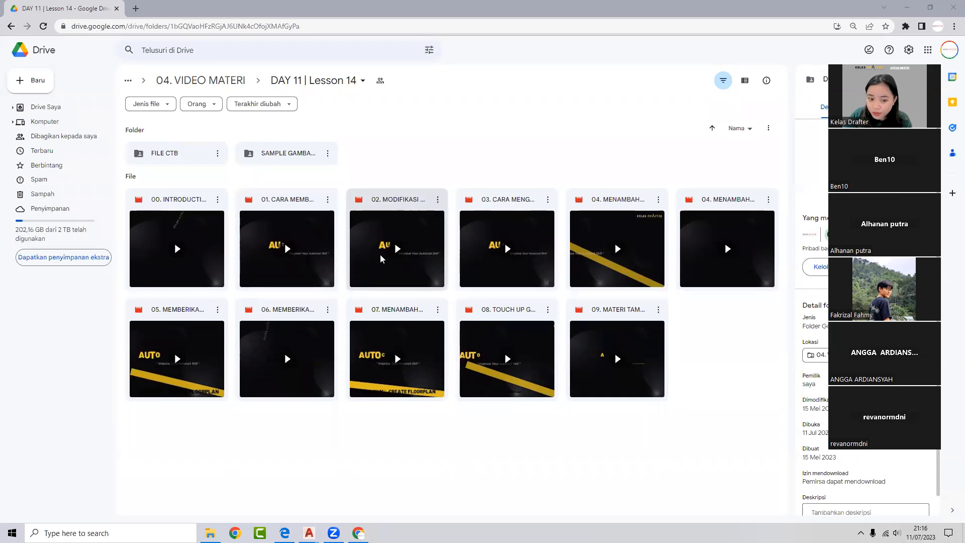
double_click(301, 157)
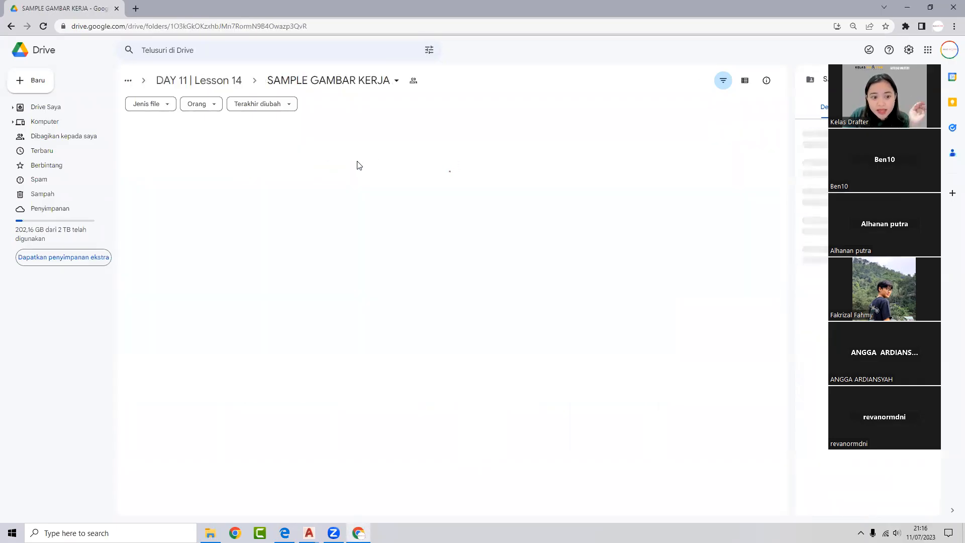
- Preview SAMPLE GAMBAR KERJA-KOP A3.pdf and zoom into the sheet
double_click(281, 203)
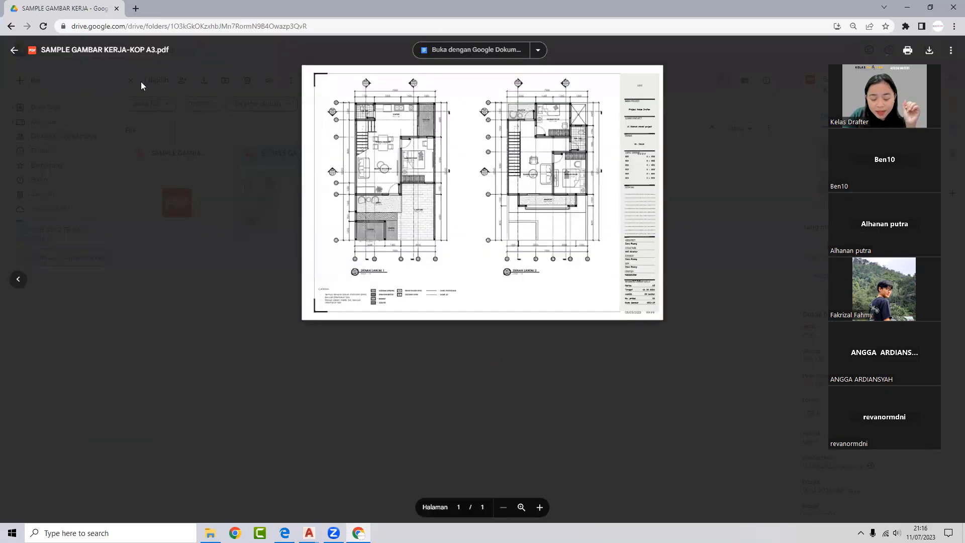
double_click(390, 135)
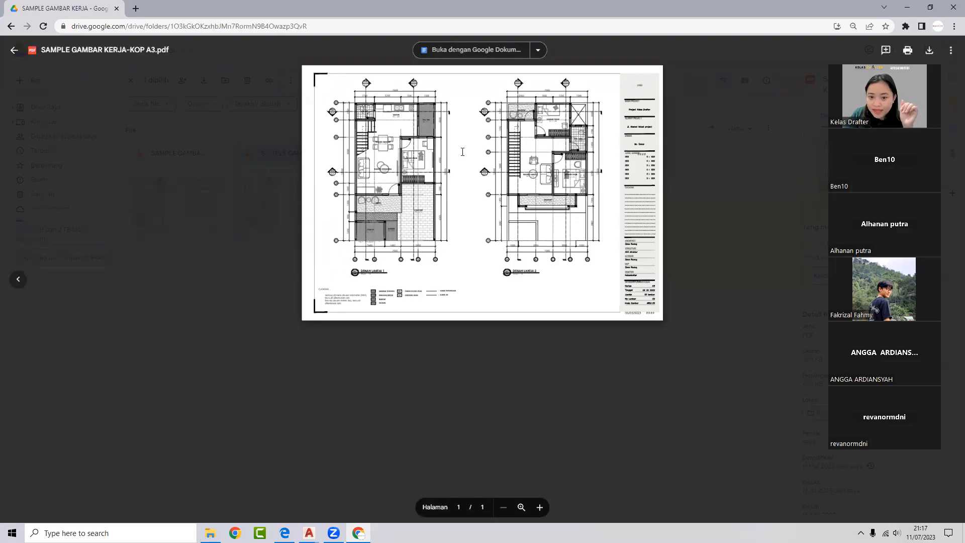
scroll(680, 306, down, 2)
scroll(646, 310, down, 2)
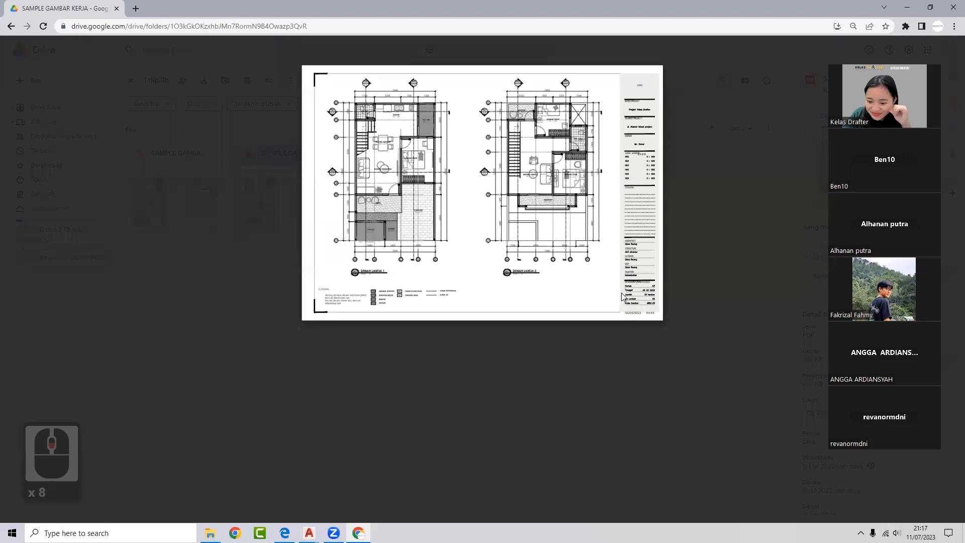
scroll(638, 311, down, 3)
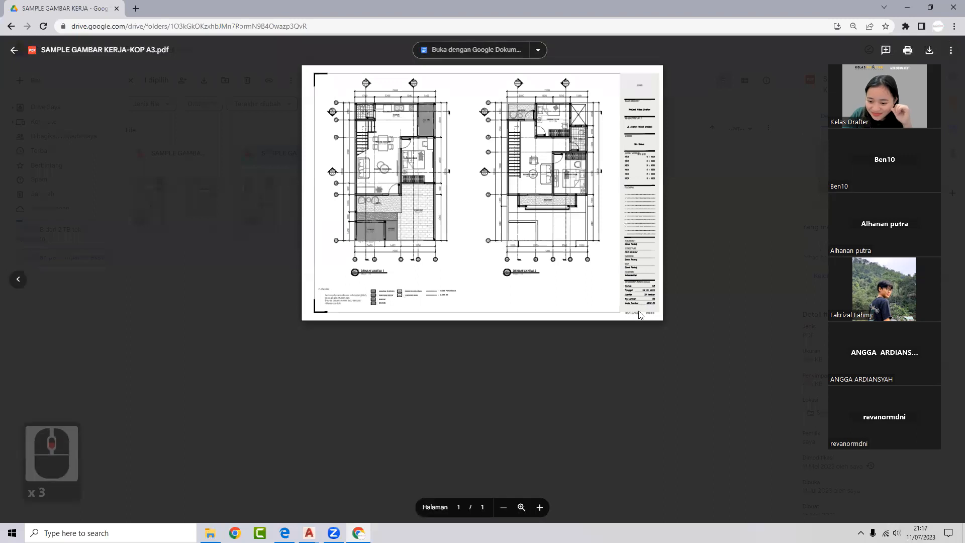
scroll(637, 304, down, 2)
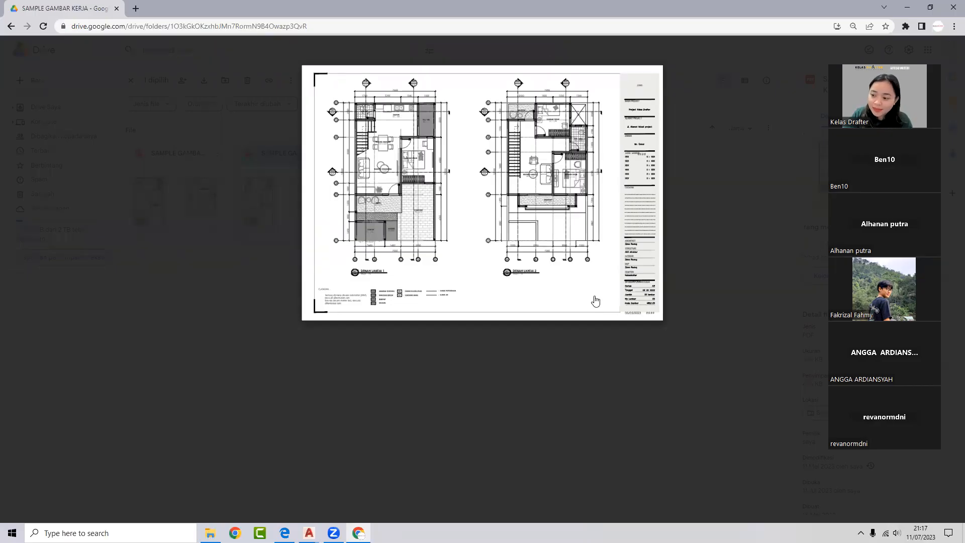
scroll(643, 308, down, 2)
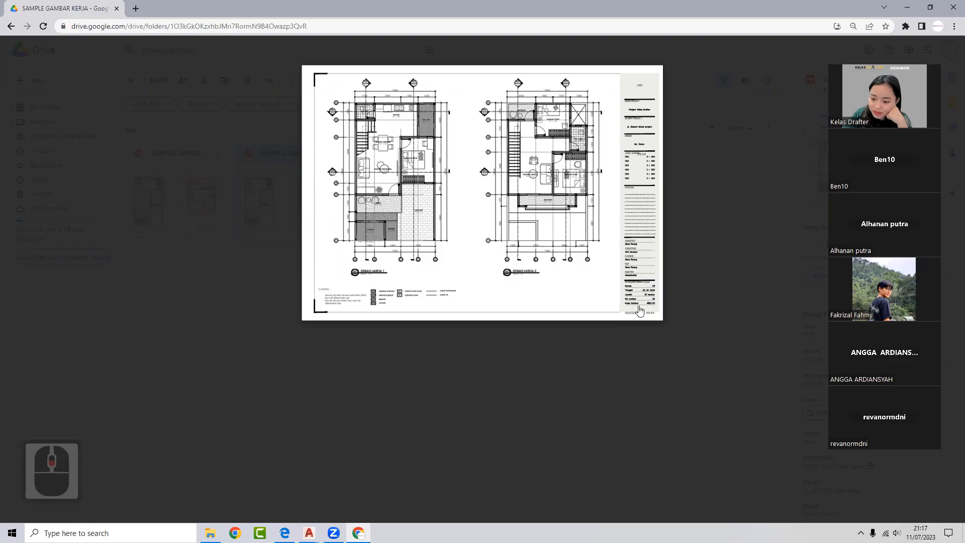
- Look closely at the DENAH LANTAI 1 and 2 plans, then zoom back out
double_click(653, 288)
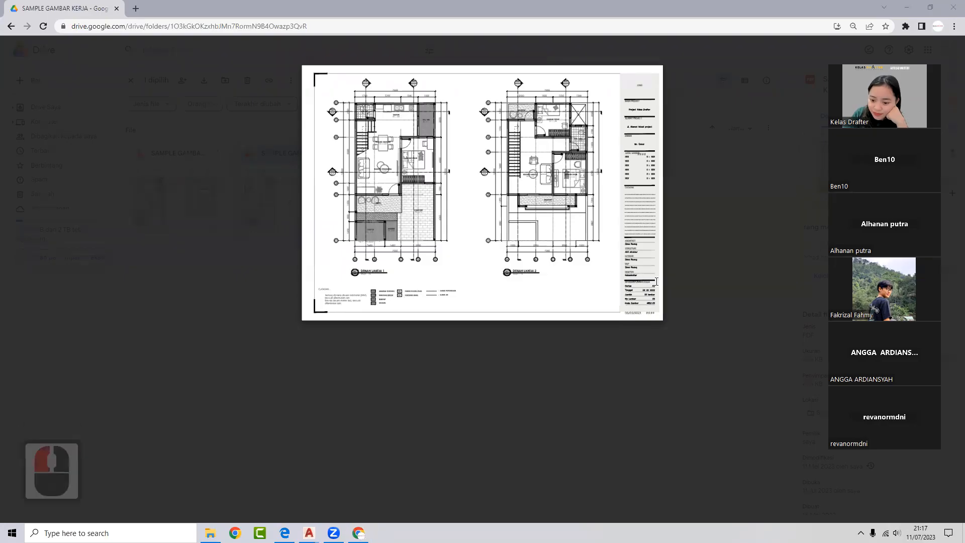
scroll(643, 313, down, 2)
click(635, 315)
click(651, 316)
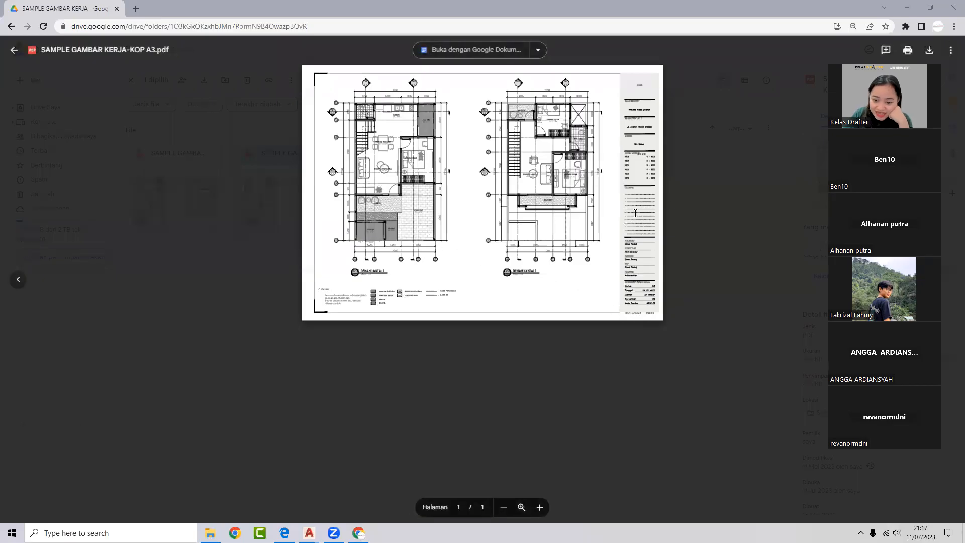
click(652, 167)
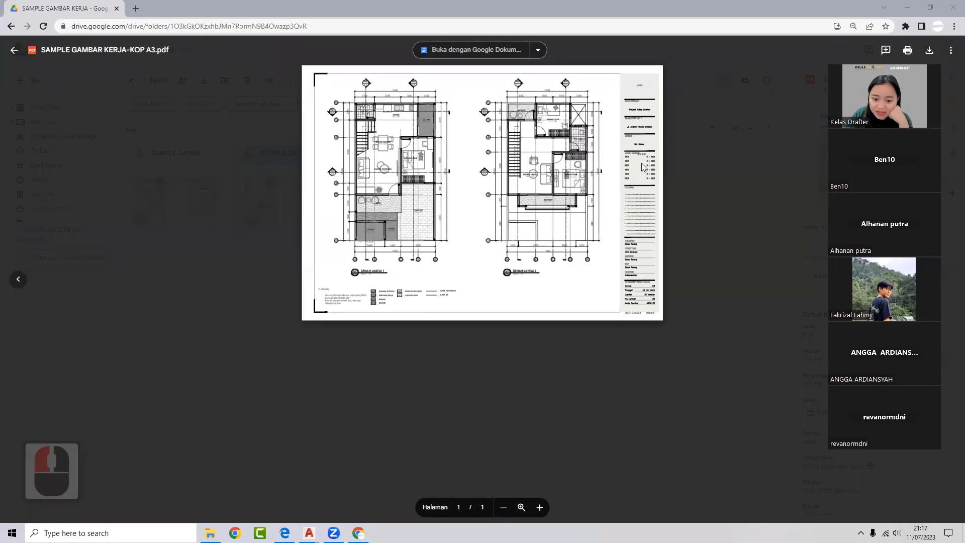
ctrl+scroll(385, 187, up, 4)
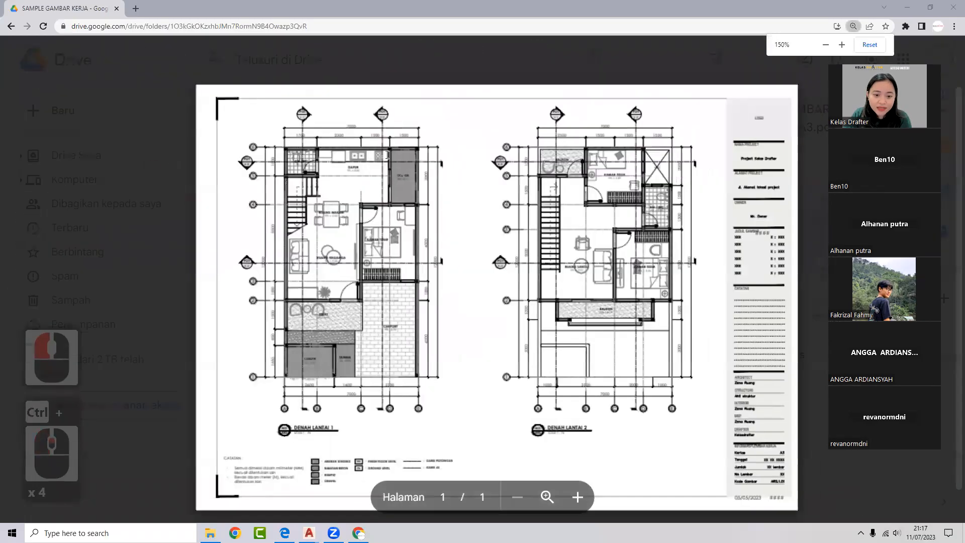
ctrl+scroll(385, 187, up, 1)
scroll(396, 185, down, 1)
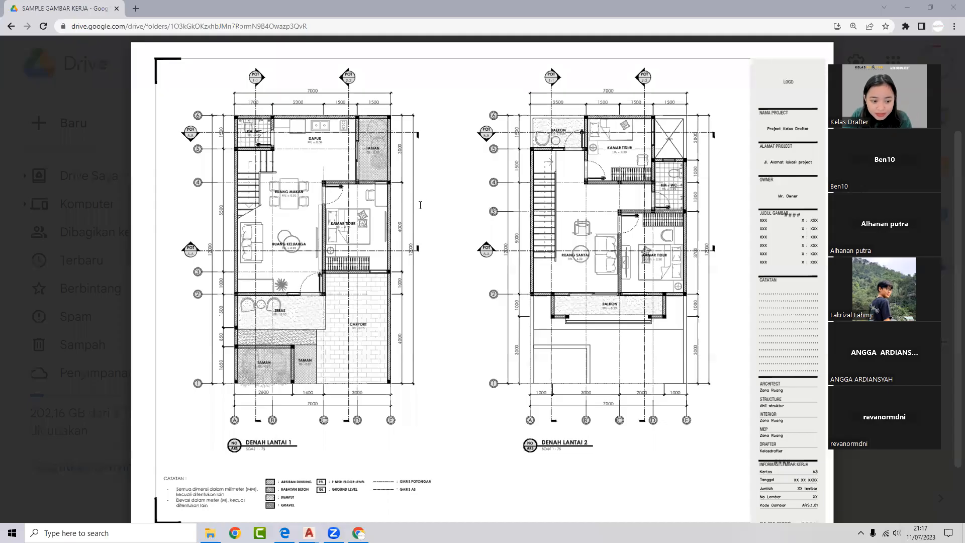
ctrl+scroll(420, 205, down, 3)
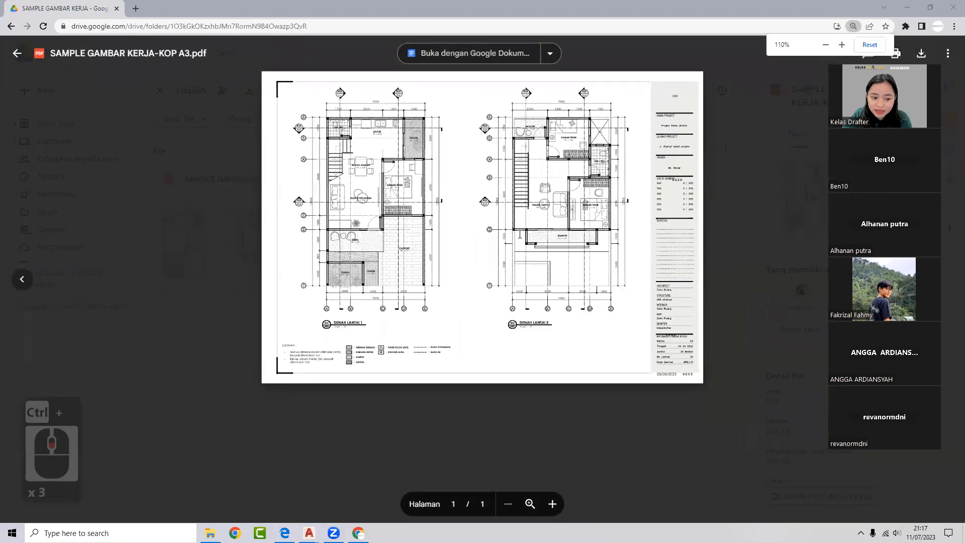
ctrl+scroll(519, 234, up, 1)
- Close the PDF preview, open the FILE CTB folder, and return to DAY 11 | Lesson 14
click(743, 252)
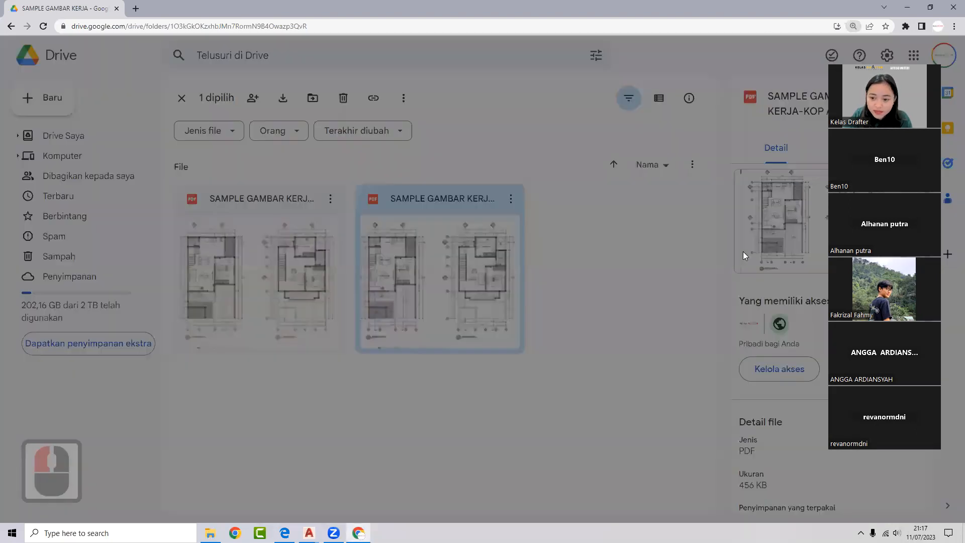
ctrl+scroll(462, 220, down, 2)
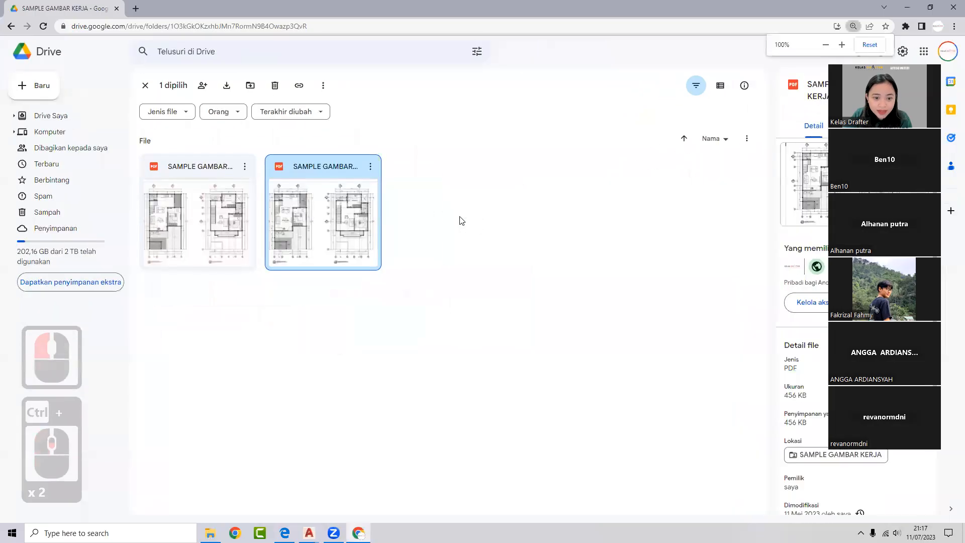
click(145, 86)
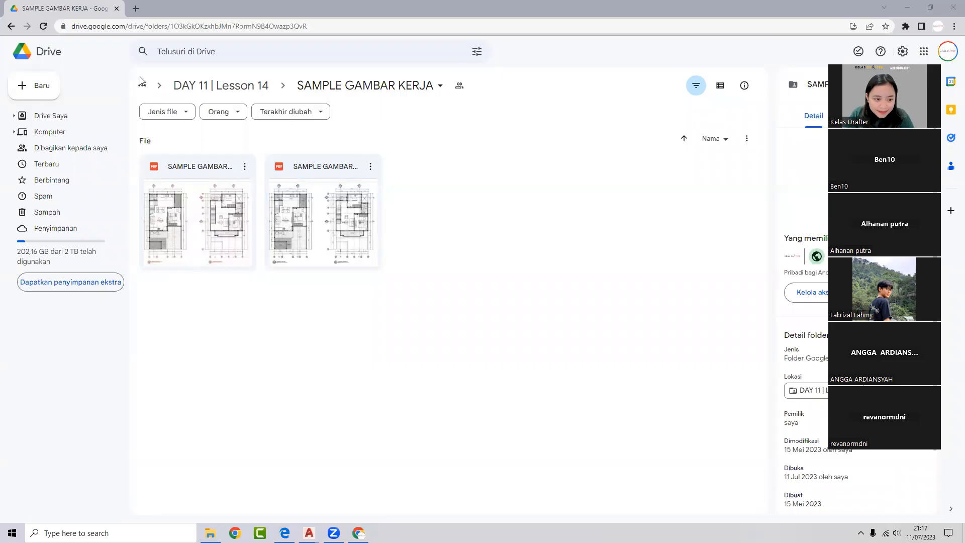
click(11, 27)
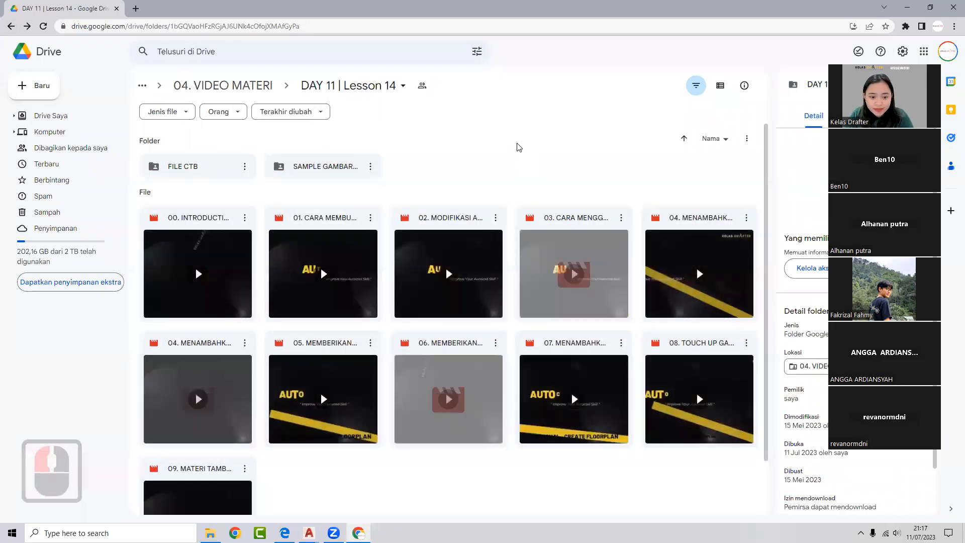
double_click(216, 172)
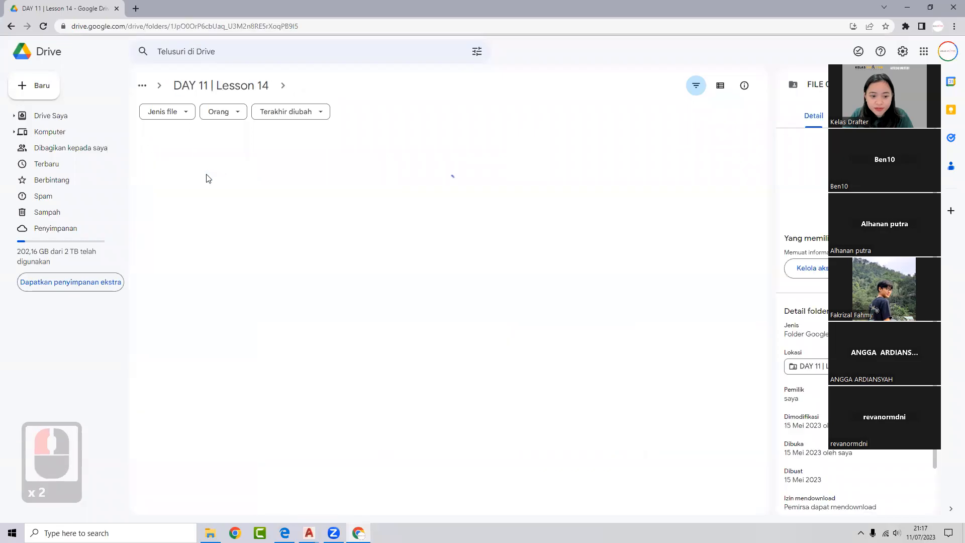
click(10, 27)
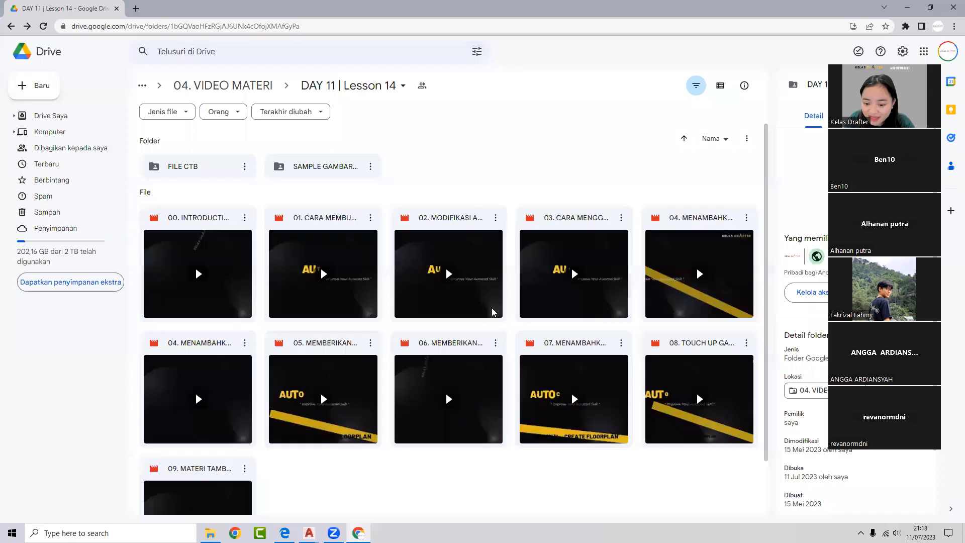
- Scroll the lesson video list, then switch to the DAY 6 drawing in AutoCAD
triple_click(553, 287)
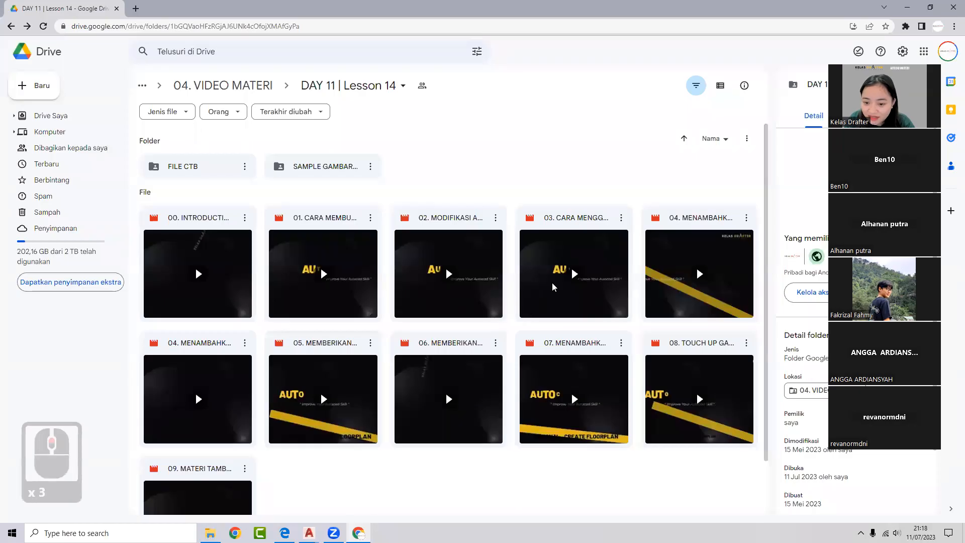
scroll(576, 276, down, 2)
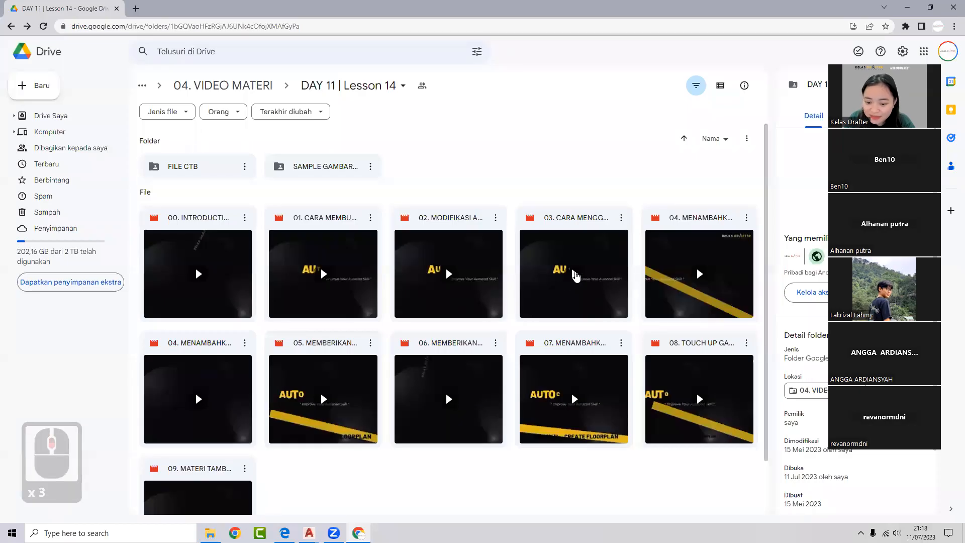
scroll(576, 276, up, 9)
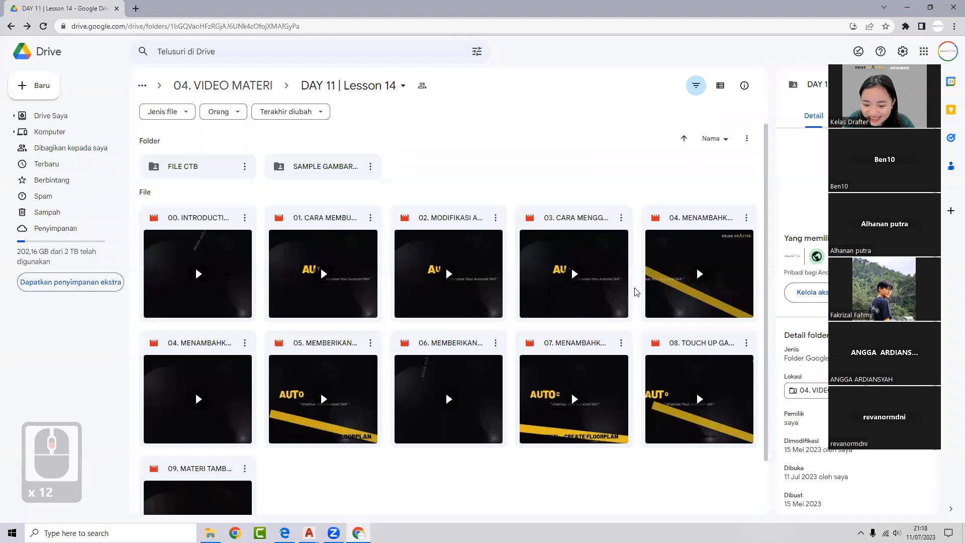
scroll(613, 274, up, 2)
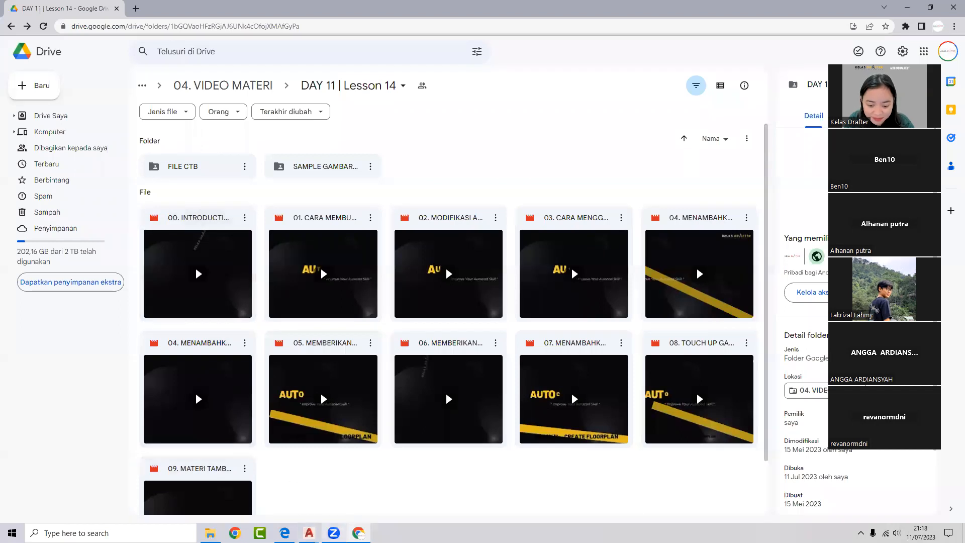
mouse_move(333, 532)
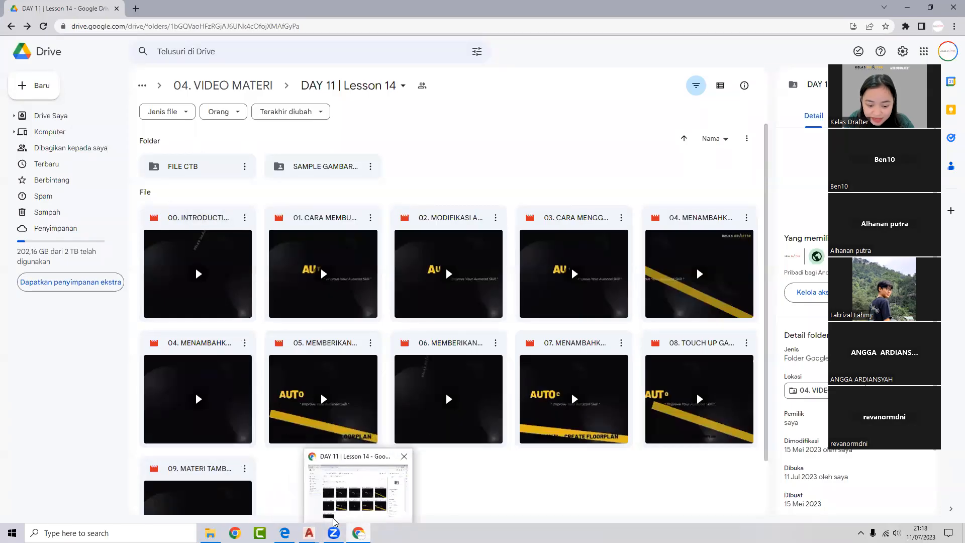
click(309, 532)
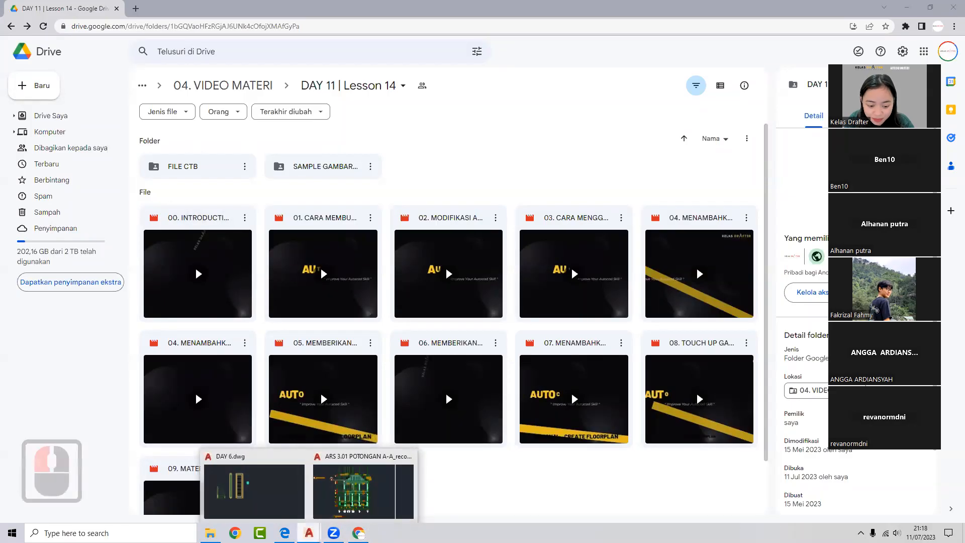
click(290, 490)
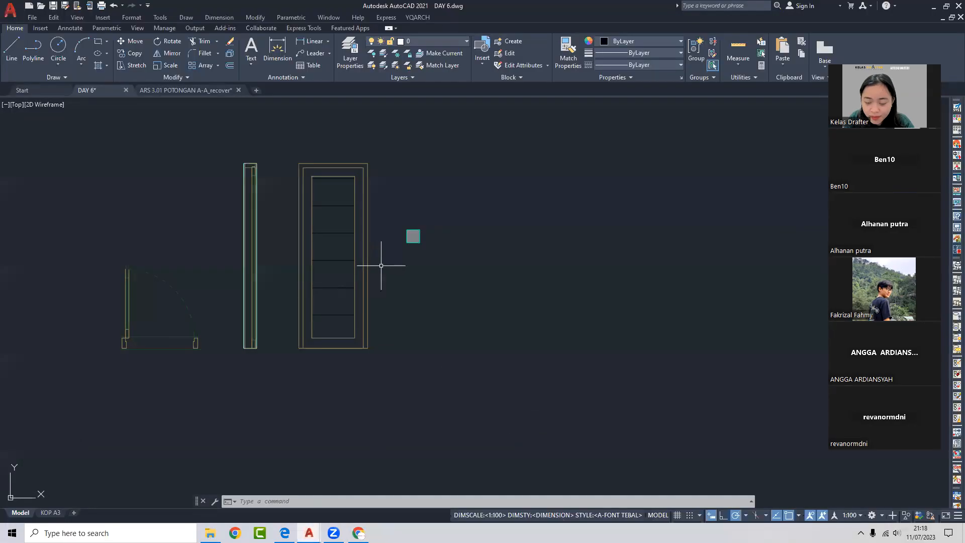
- Pan the DAY 6 door drawings right, then return to the Google Drive folder in Chrome
middle_drag(407, 178, 497, 159)
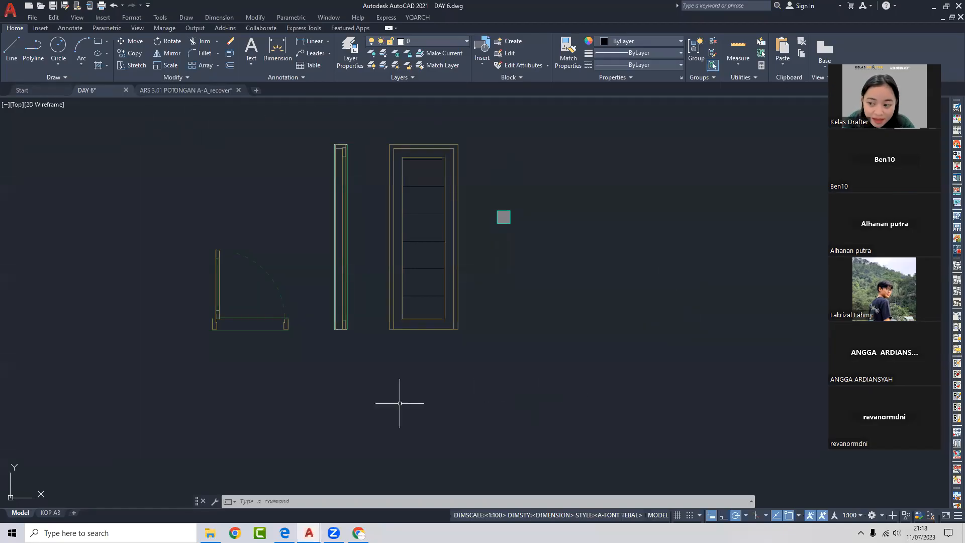
click(358, 533)
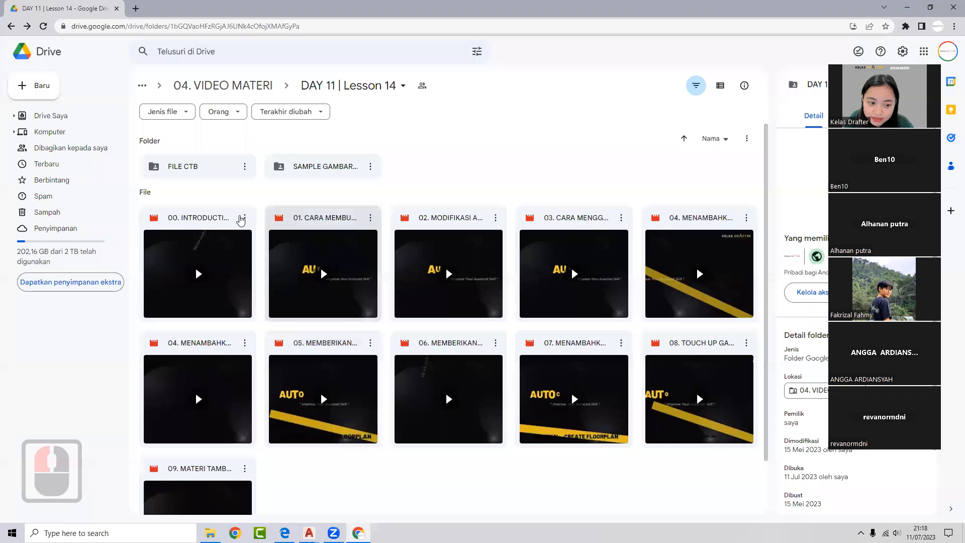
- Go up to AUTOCAD MASTERY, look inside the 00. ASSET folder, and go back
click(12, 26)
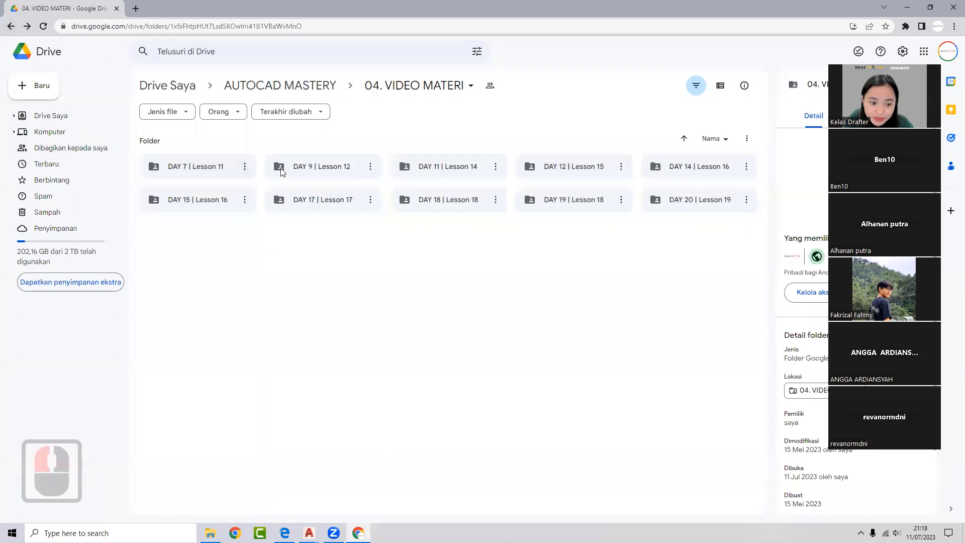
click(11, 27)
double_click(211, 171)
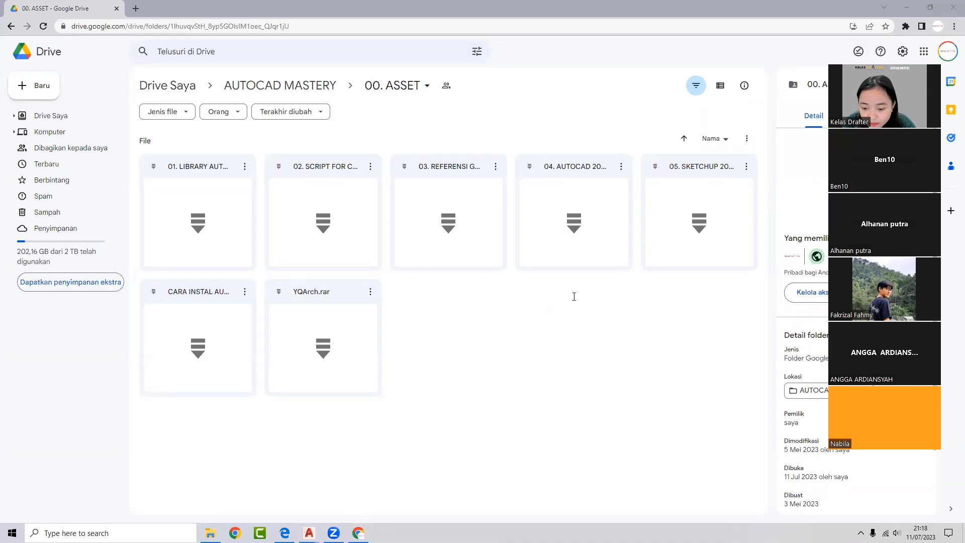
click(595, 296)
click(601, 299)
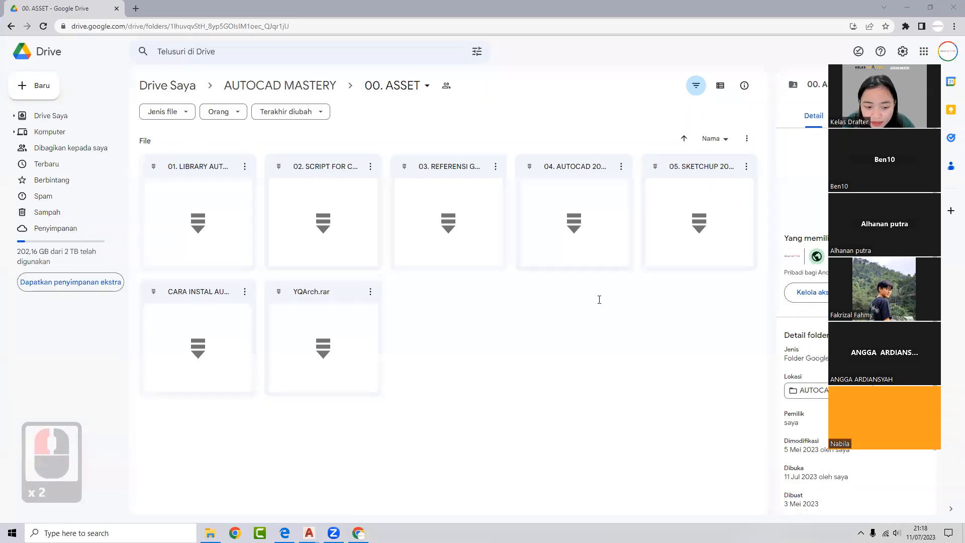
click(11, 26)
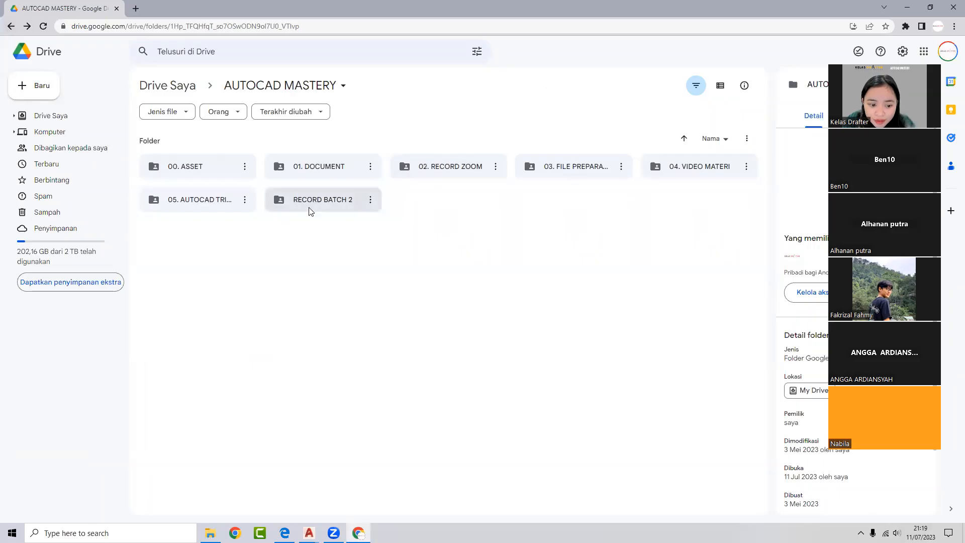
- Open RECORD BATCH 2, select DAY 5.mp4, and minimize Chrome to reveal AutoCAD
double_click(314, 201)
click(397, 328)
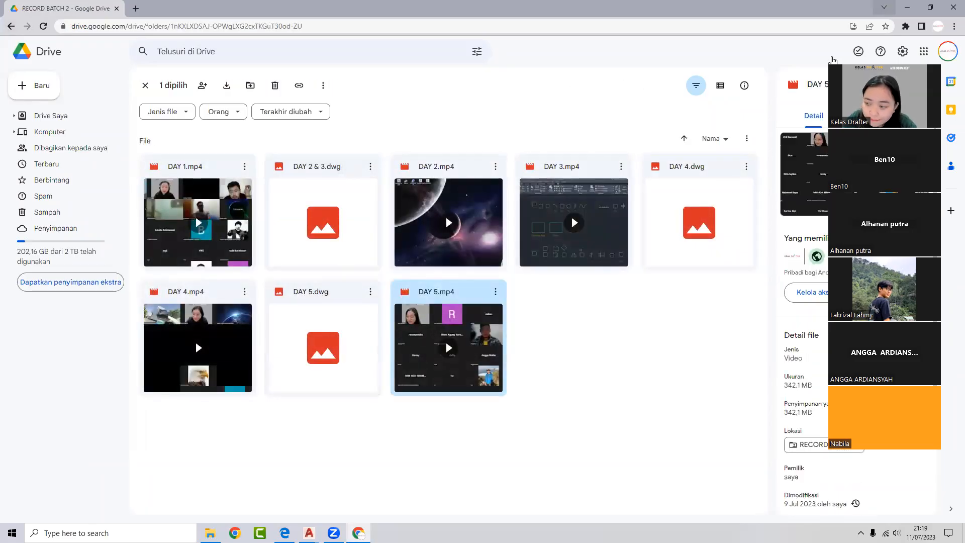
click(907, 7)
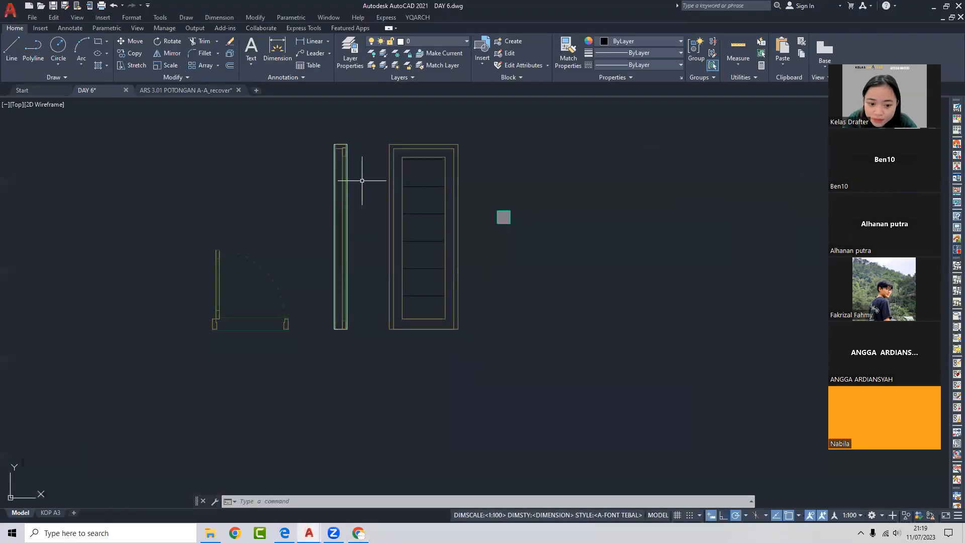
middle_drag(362, 179, 366, 198)
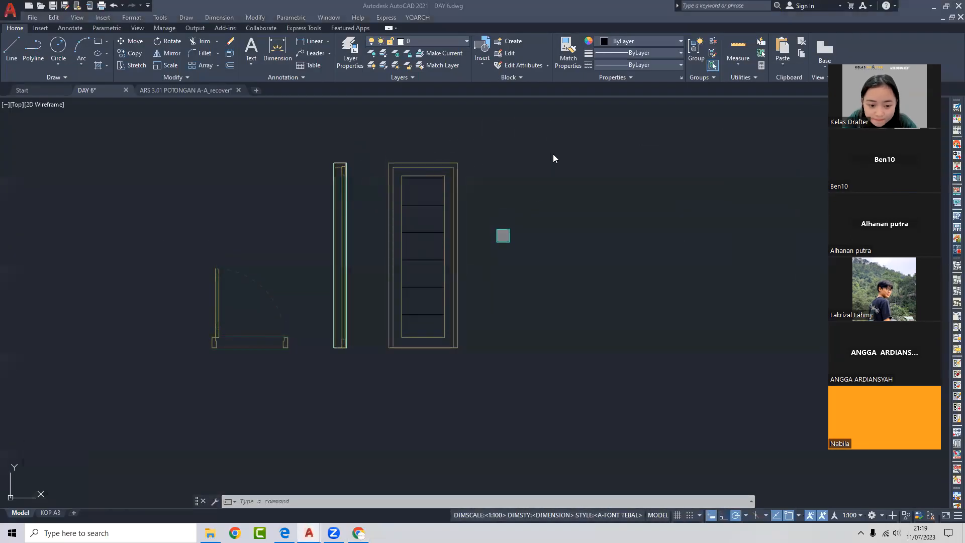
click(280, 179)
middle_drag(269, 186, 371, 178)
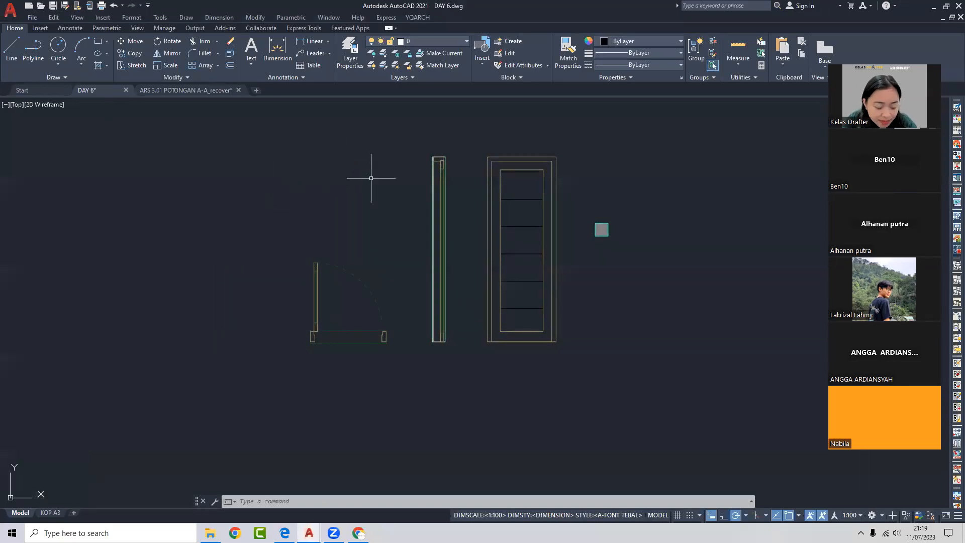
- Bring the AutoCAD Mastery guidebook forward and scroll its lessons, briefly highlighting a line
click(285, 533)
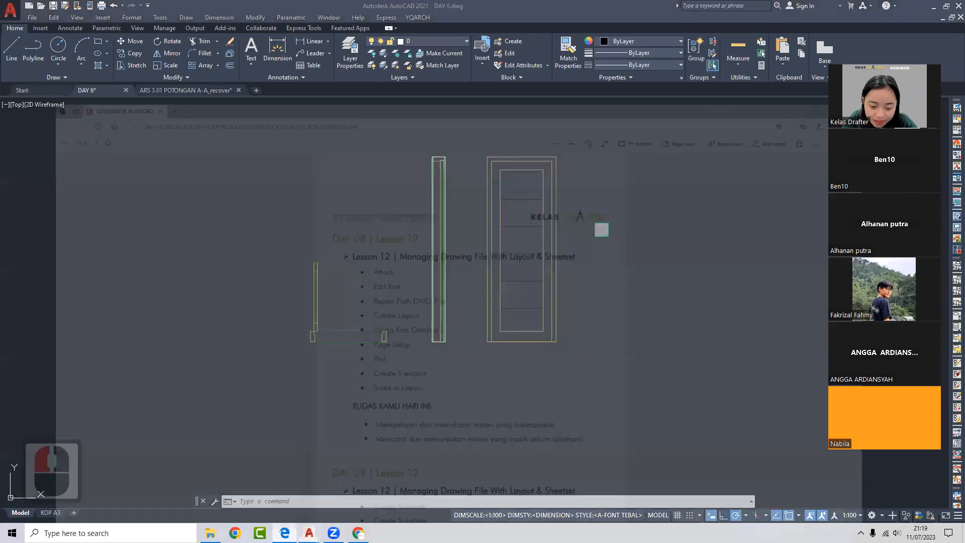
scroll(409, 395, down, 8)
scroll(410, 395, down, 8)
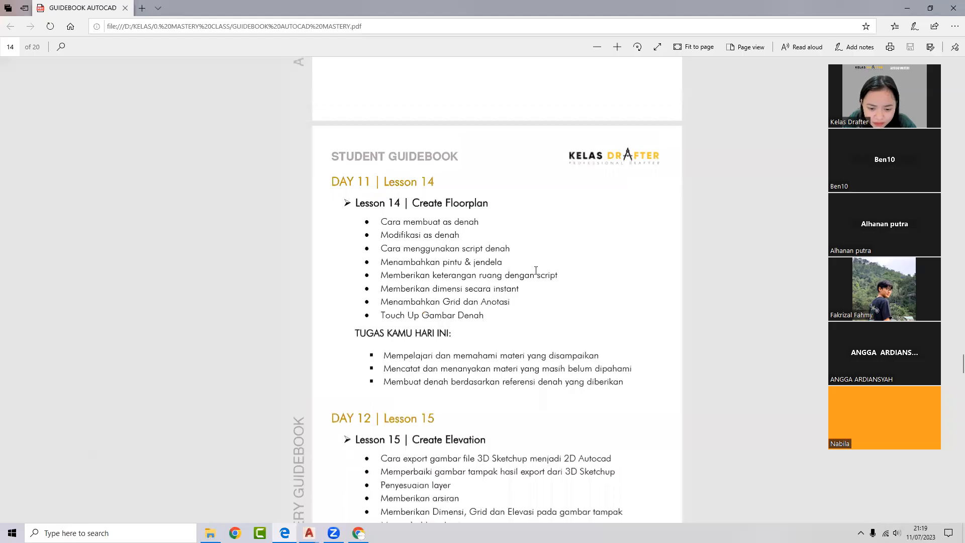
drag(558, 274, 377, 275)
click(515, 319)
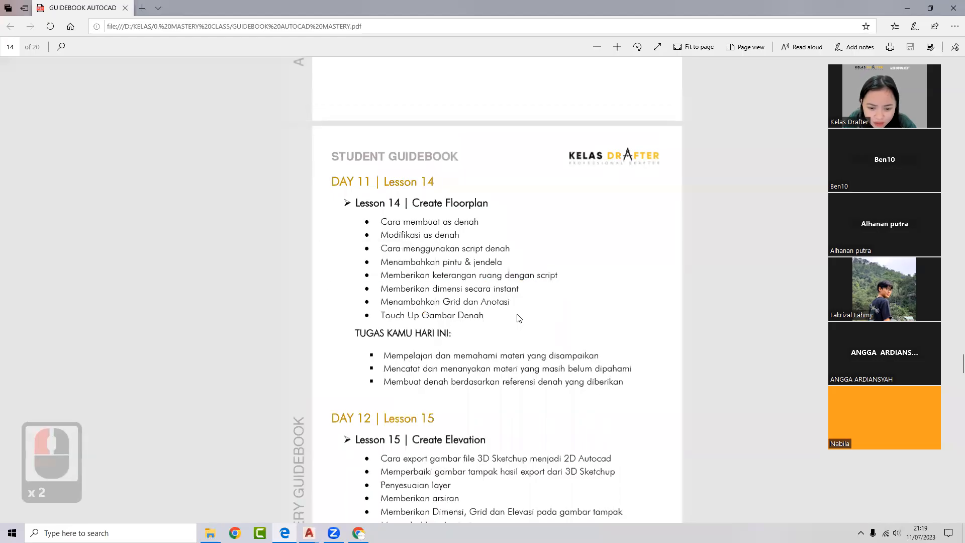
scroll(511, 320, down, 1)
scroll(512, 320, down, 3)
scroll(512, 320, up, 1)
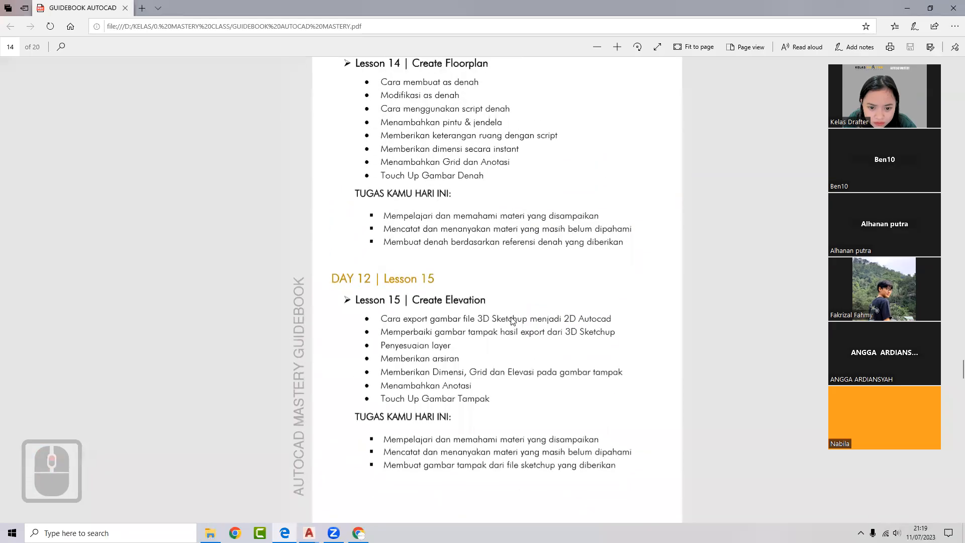
- Repeatedly highlight the Touch Up Gambar Denah bullet to point it out
mouse_move(474, 176)
mouse_down()
mouse_move(365, 175)
mouse_move(485, 176)
mouse_up()
click(420, 176)
click(427, 186)
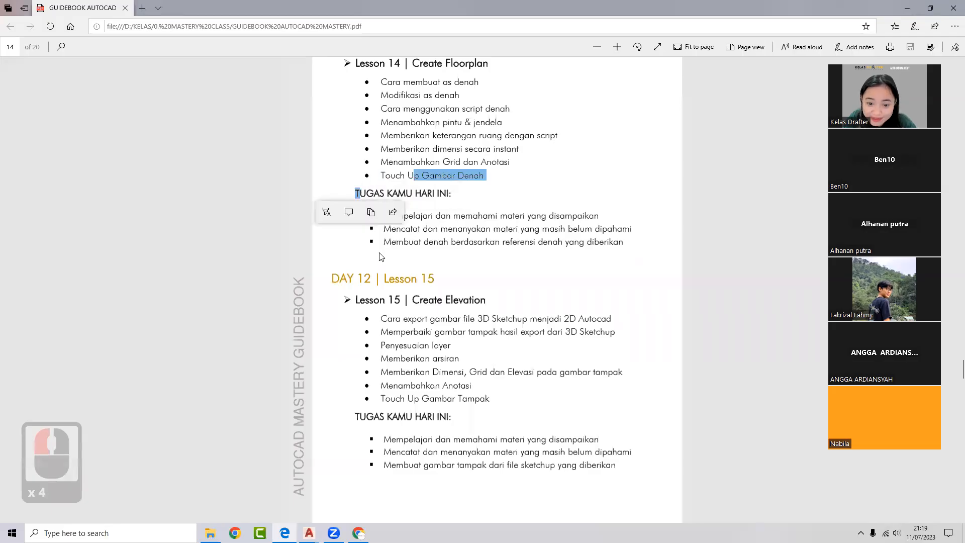
click(431, 171)
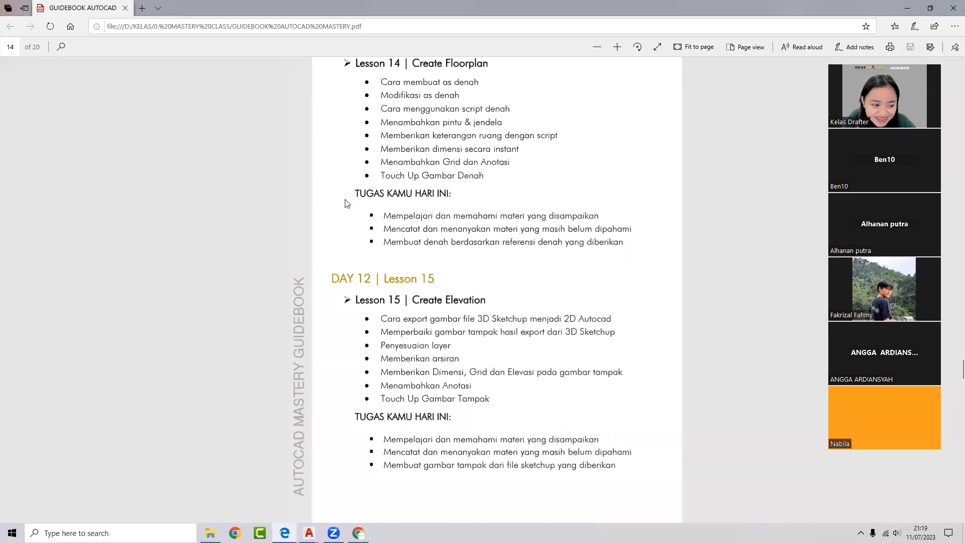
drag(420, 173, 375, 180)
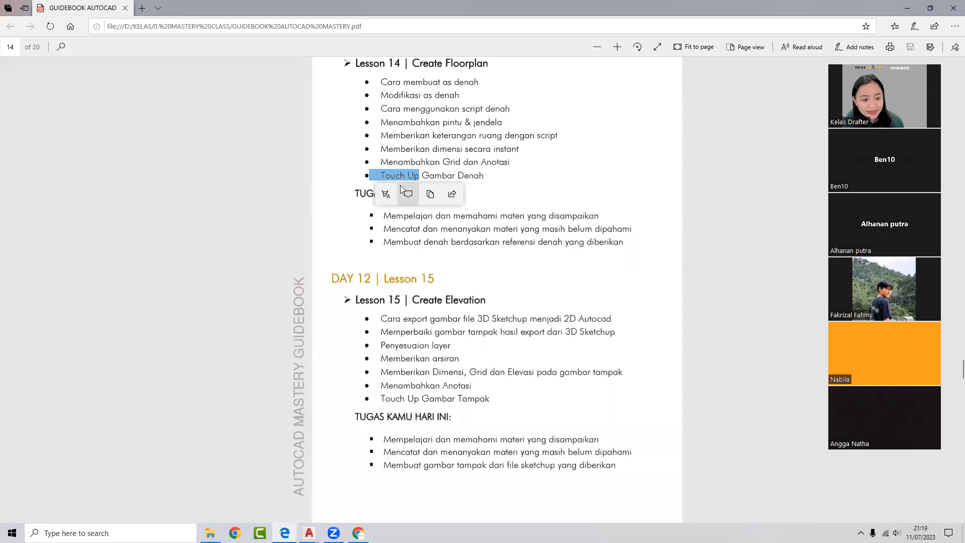
double_click(139, 253)
click(471, 171)
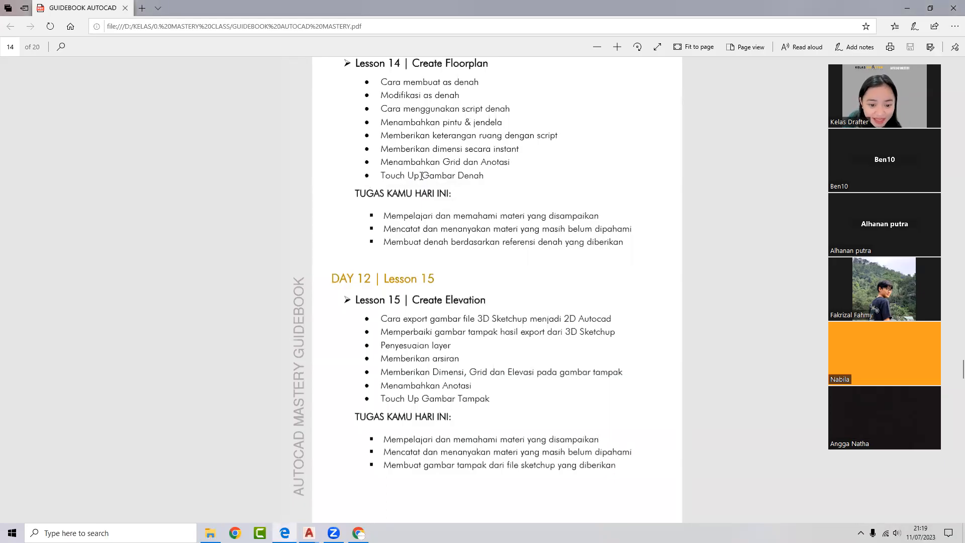
drag(420, 176, 384, 176)
click(588, 280)
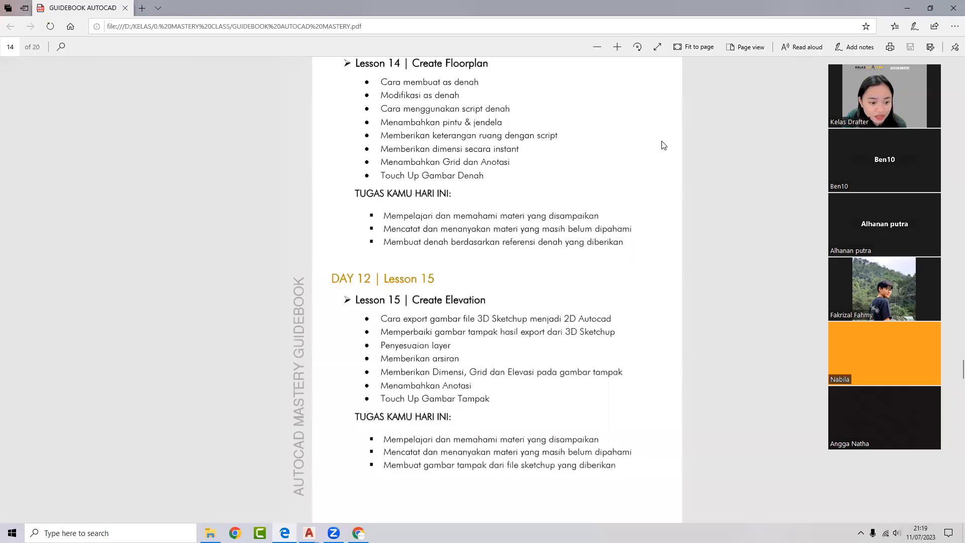
- Scroll back up through the earlier guidebook lesson pages
scroll(519, 207, up, 10)
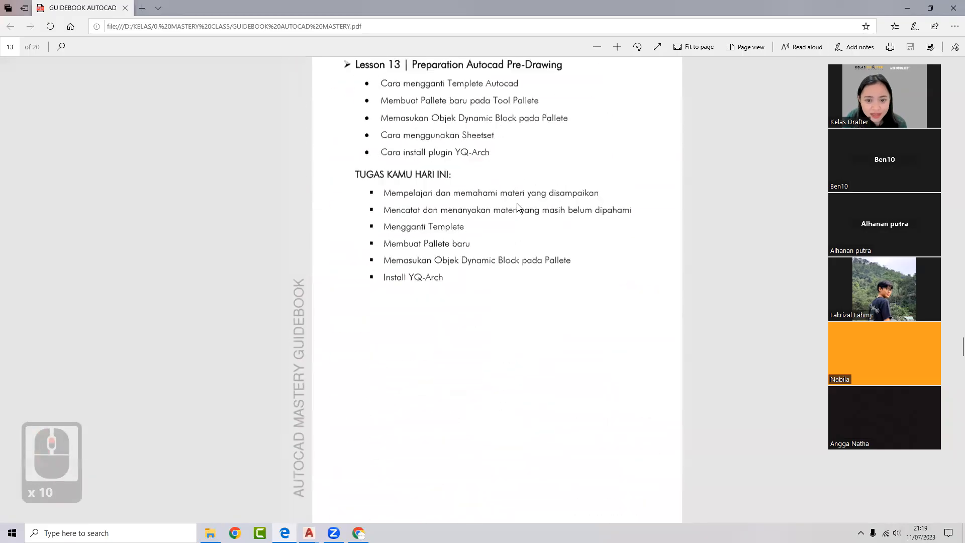
click(405, 194)
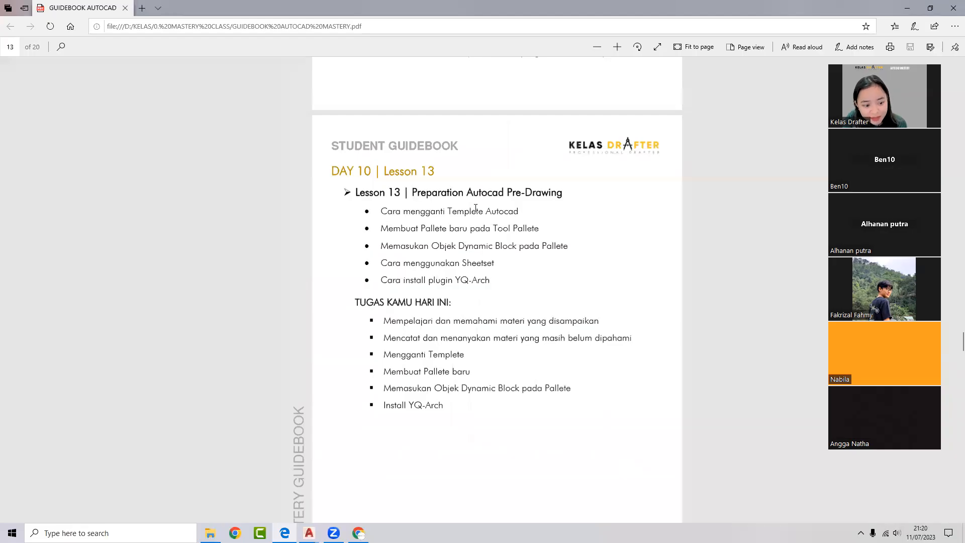
scroll(475, 208, up, 5)
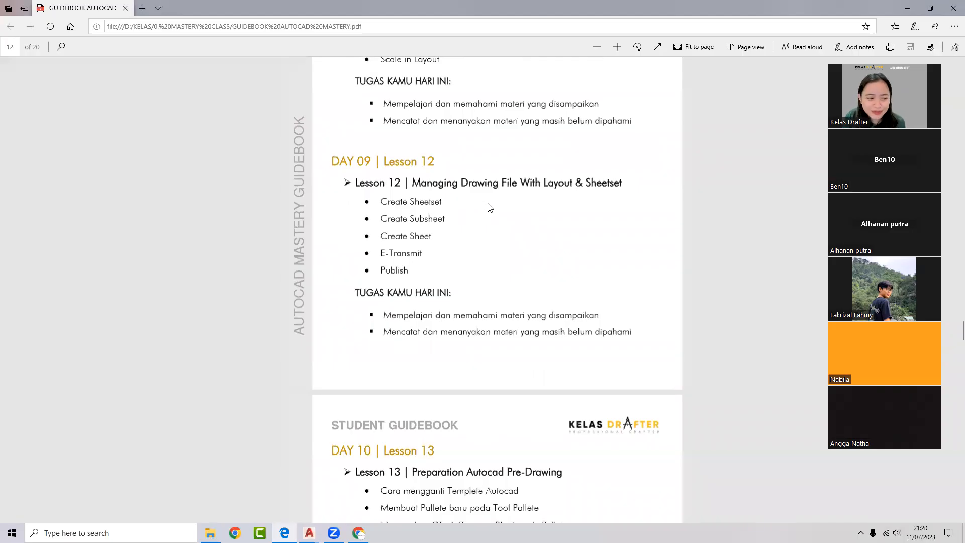
scroll(490, 207, down, 4)
scroll(426, 166, up, 3)
scroll(426, 166, up, 4)
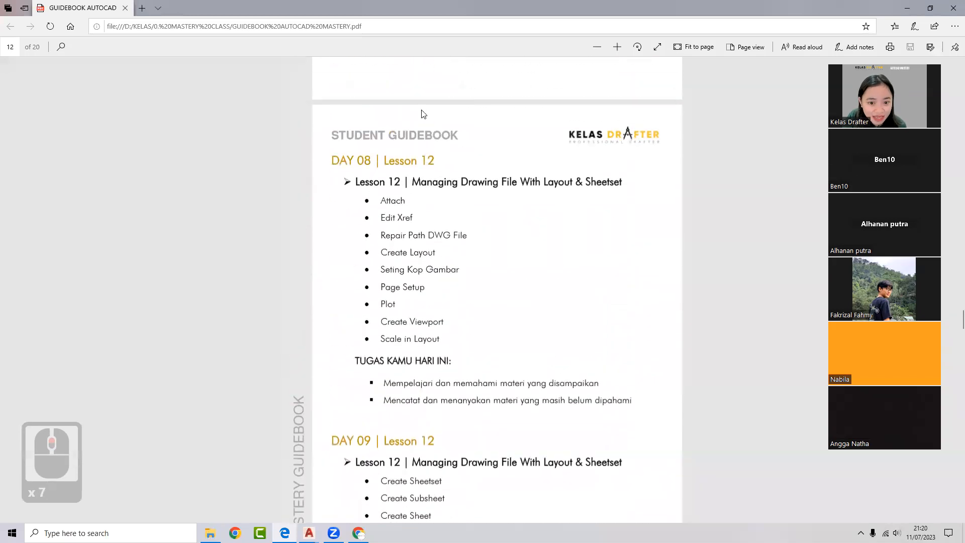
scroll(421, 115, up, 1)
scroll(419, 131, down, 7)
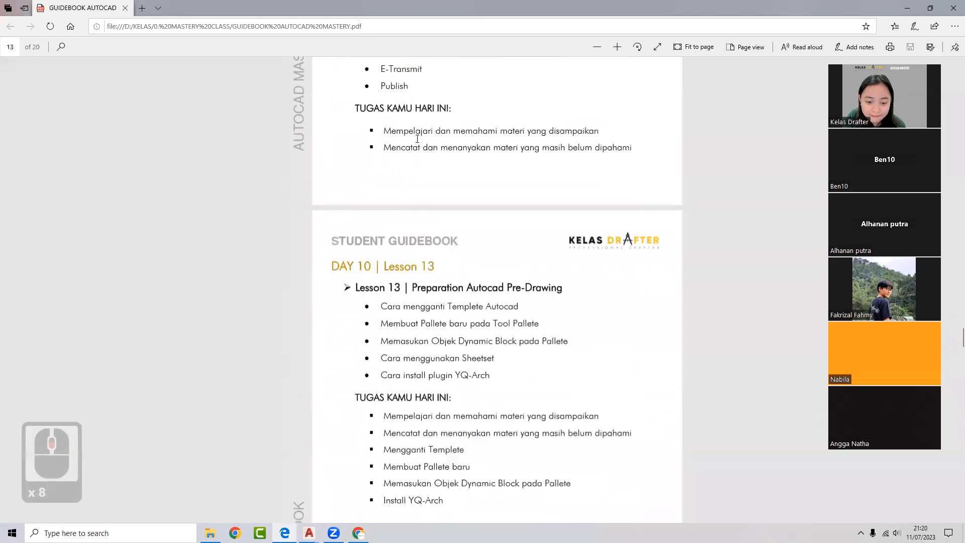
scroll(361, 103, up, 2)
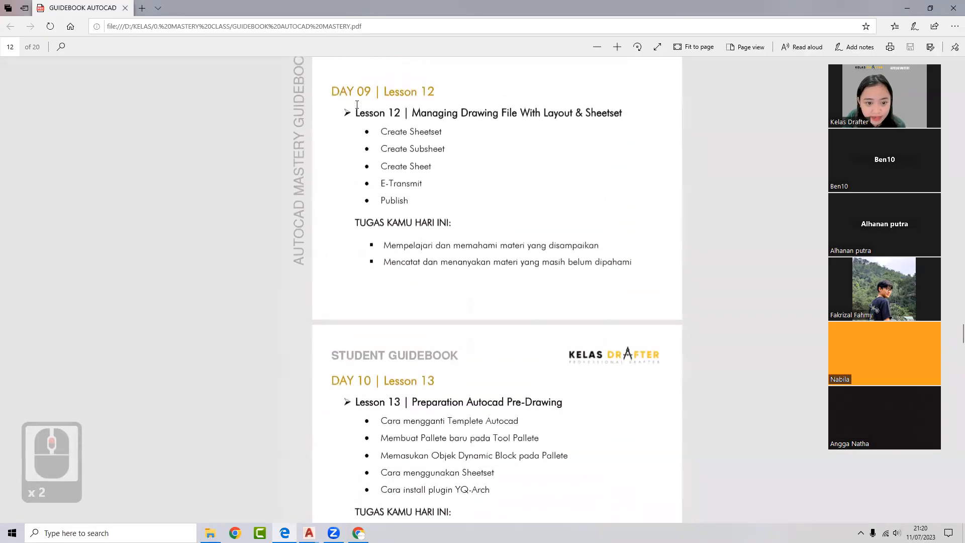
- Highlight the Publish and Page Setup bullets, ending on page 14's Lesson 14 Create Floorplan
double_click(407, 199)
click(434, 197)
scroll(396, 142, up, 3)
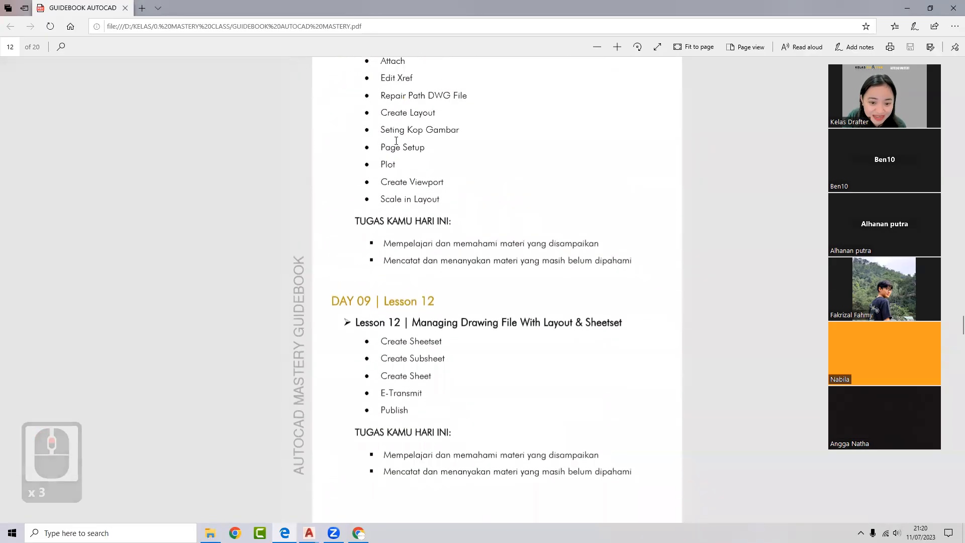
double_click(397, 147)
scroll(402, 172, up, 3)
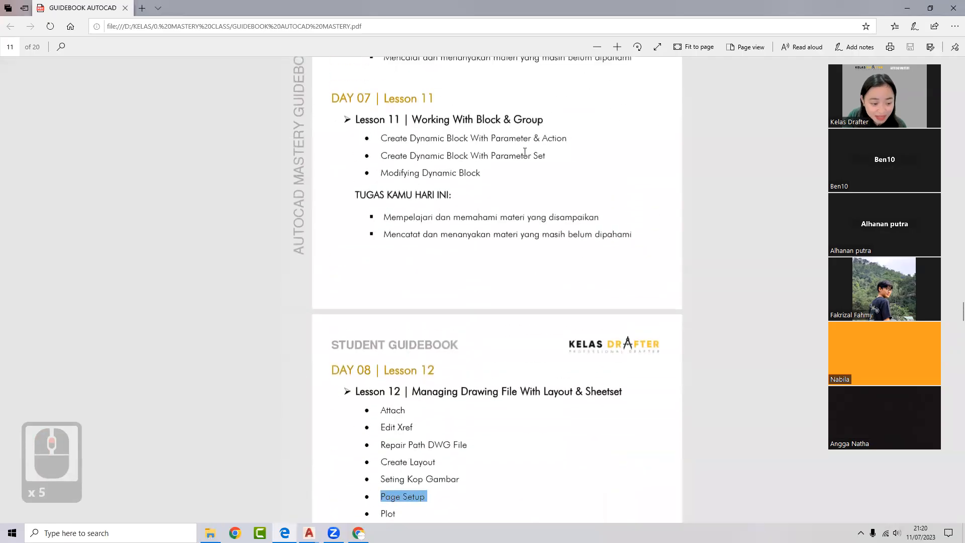
scroll(454, 209, down, 15)
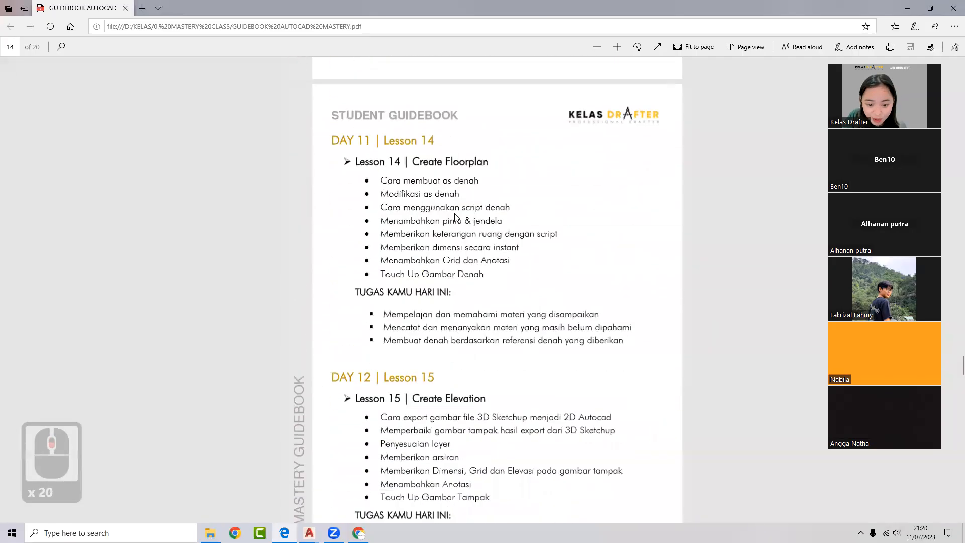
- Highlight bullet text in the section lesson while scrolling down the guidebook
drag(428, 194, 535, 206)
click(406, 209)
scroll(406, 208, down, 3)
scroll(406, 206, down, 1)
drag(402, 175, 491, 188)
scroll(402, 242, down, 5)
- Highlight the Lesson 16 bullets and grid wording, then Day 15's plafon-to-dimensi bullets
drag(413, 203, 505, 238)
drag(410, 334, 456, 335)
scroll(435, 292, down, 3)
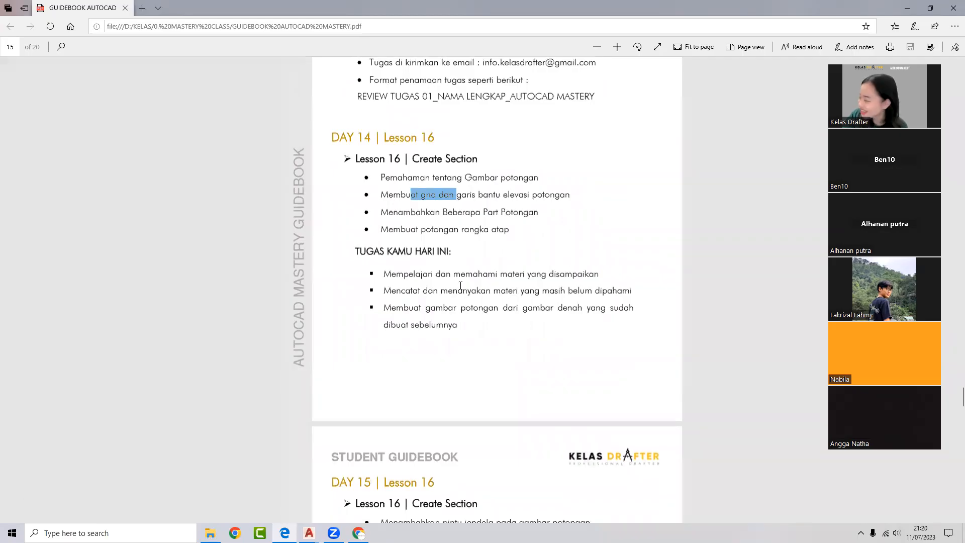
scroll(448, 303, down, 4)
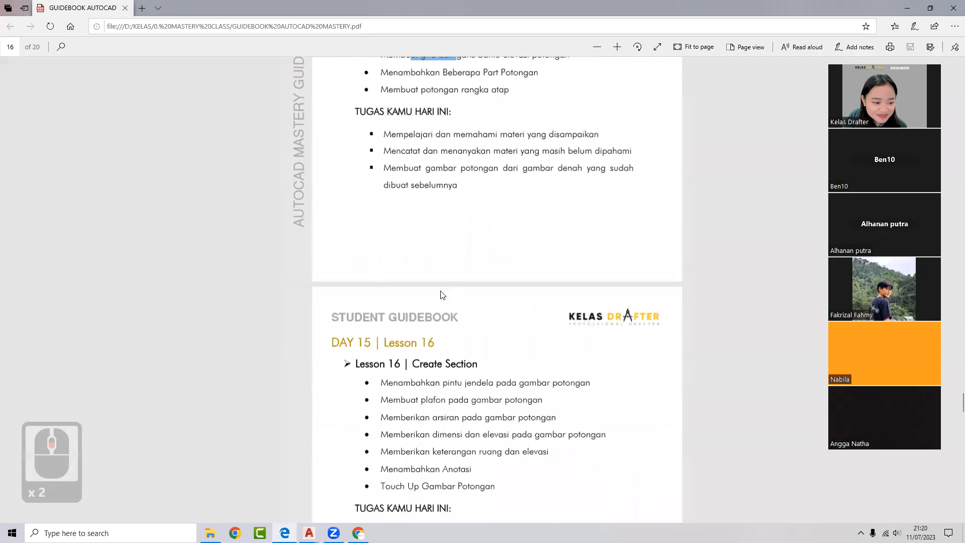
drag(414, 262, 455, 295)
click(454, 295)
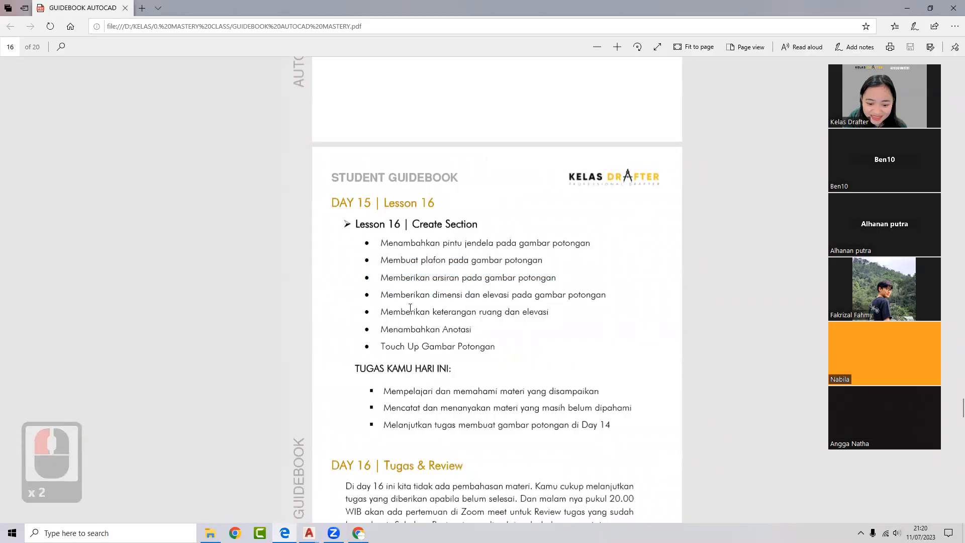
- Continue down the guidebook, highlighting the start of the Lesson 18 tasks
scroll(465, 209, down, 6)
drag(450, 161, 493, 261)
scroll(412, 311, down, 5)
scroll(400, 297, down, 8)
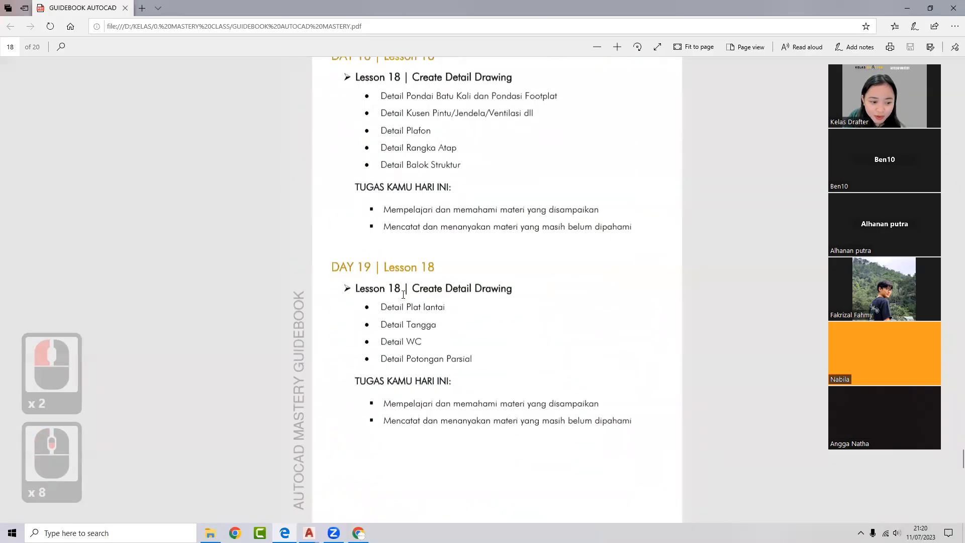
drag(424, 146, 440, 185)
click(399, 300)
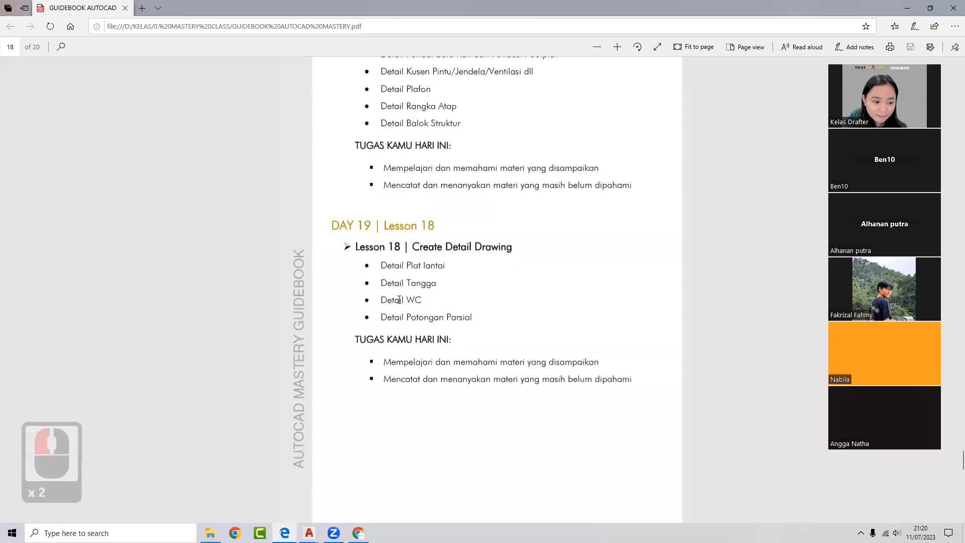
- Highlight Day 19's detail drawing bullets, then return up to page 13, Day 10 Lesson 13
drag(381, 265, 448, 340)
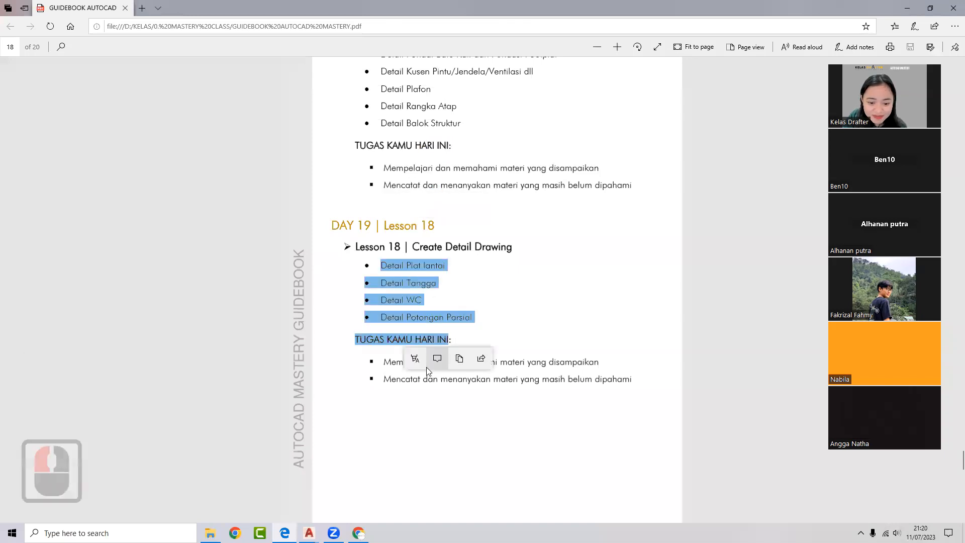
click(417, 358)
click(471, 298)
click(472, 302)
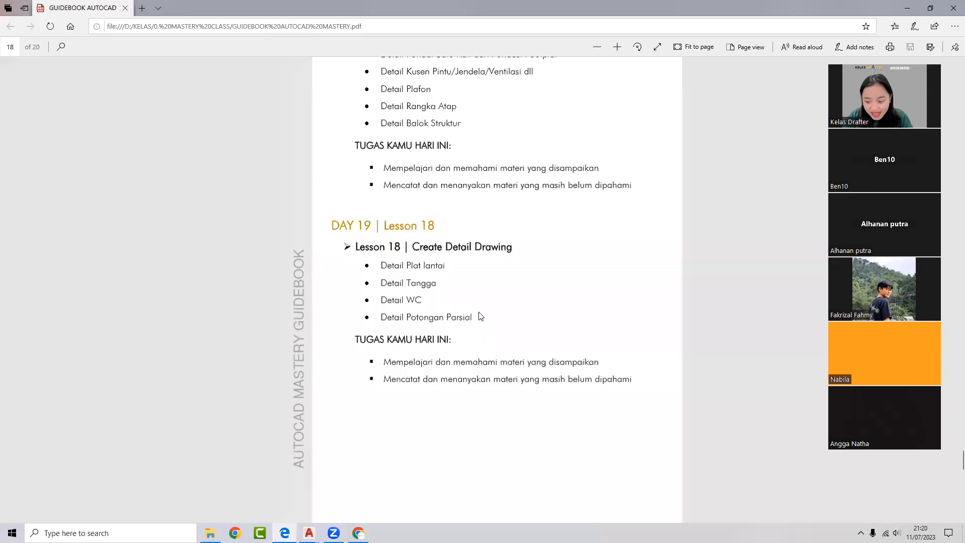
scroll(386, 279, up, 13)
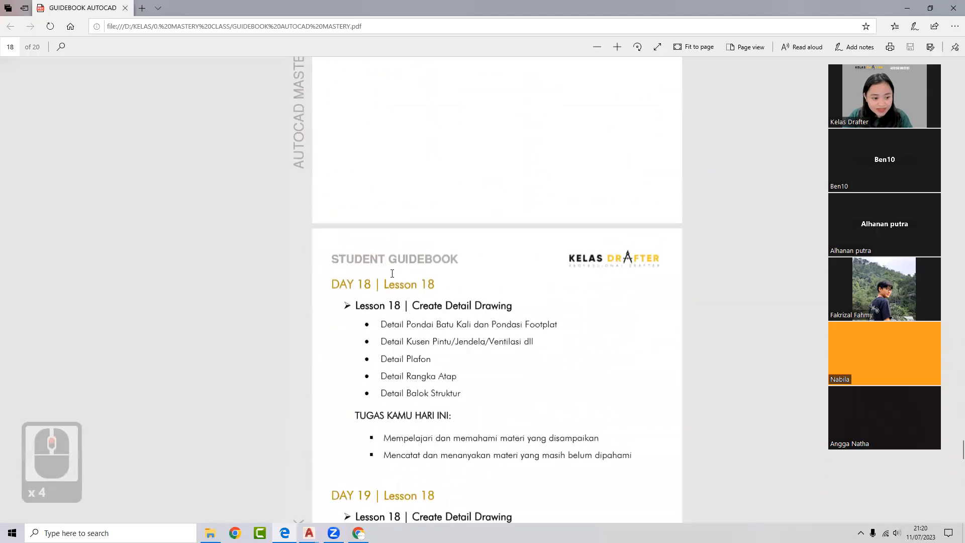
scroll(397, 278, up, 20)
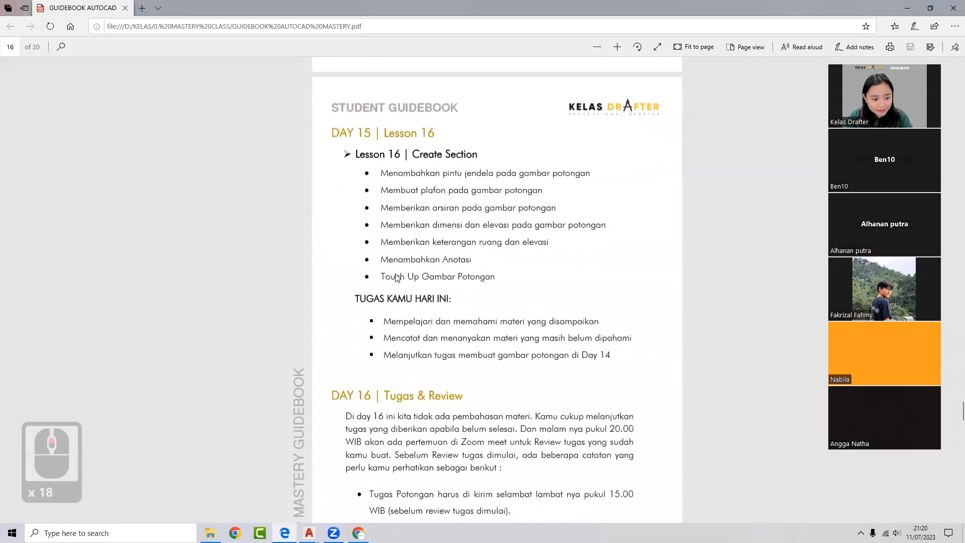
scroll(400, 273, up, 8)
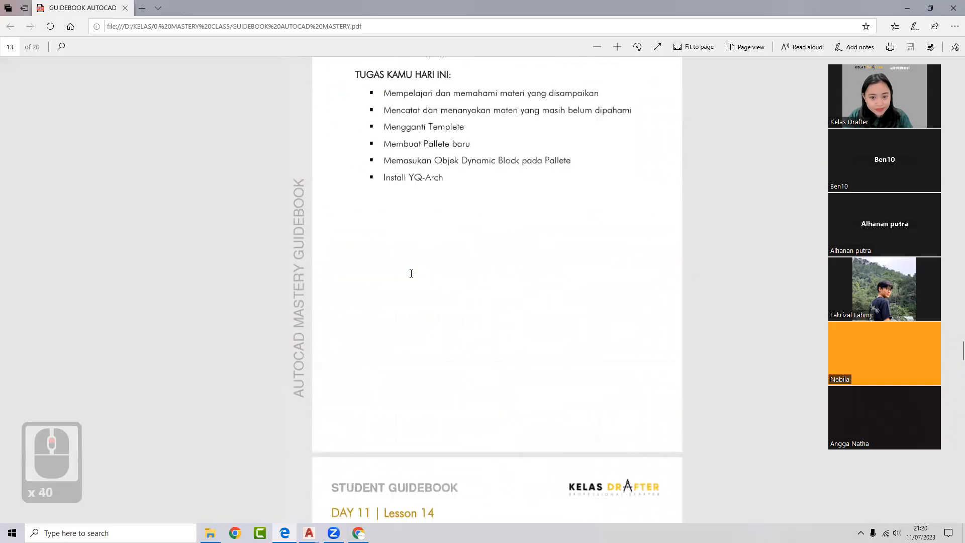
- Close Edge and reopen the guidebook PDF from Local Disk (D:) > KELAS > 0. MASTERY CLASS
click(951, 6)
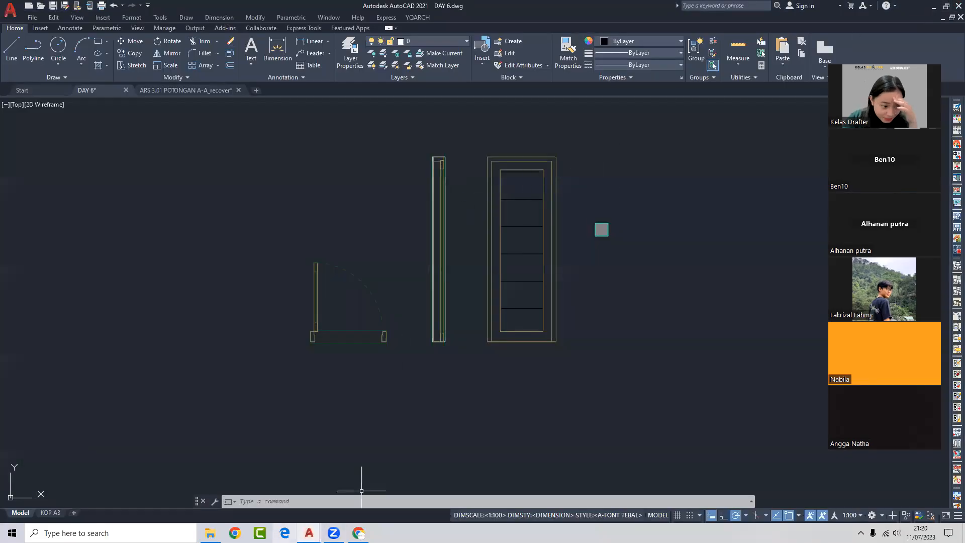
mouse_move(210, 532)
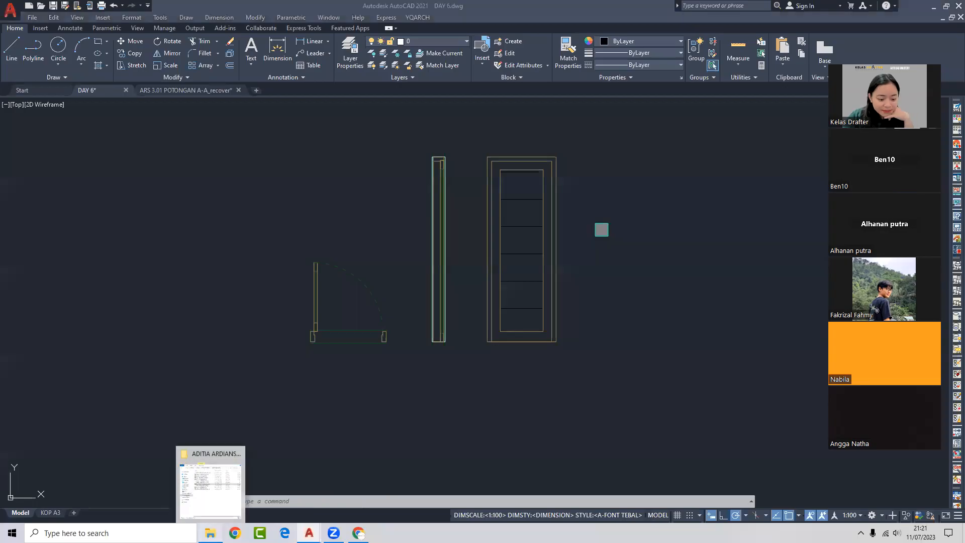
click(211, 485)
click(322, 133)
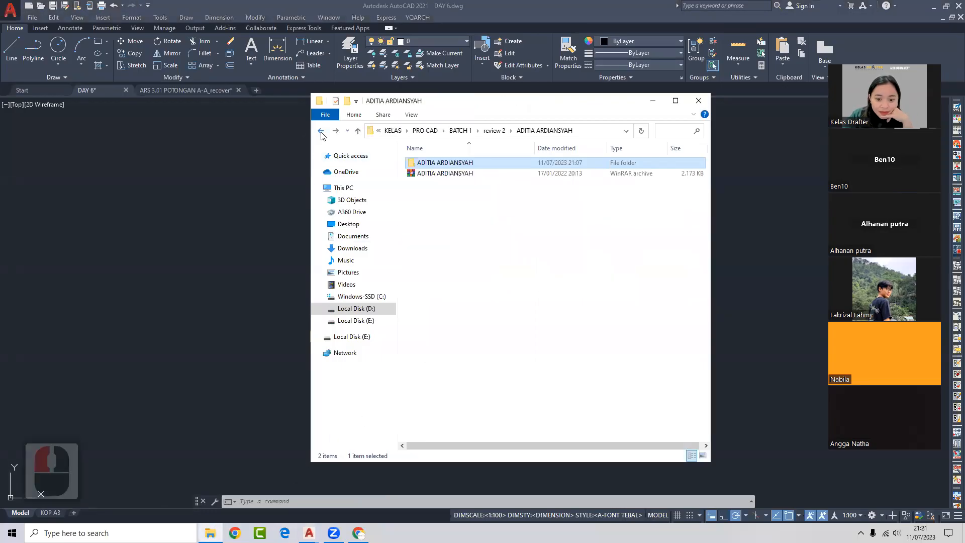
click(322, 133)
click(319, 134)
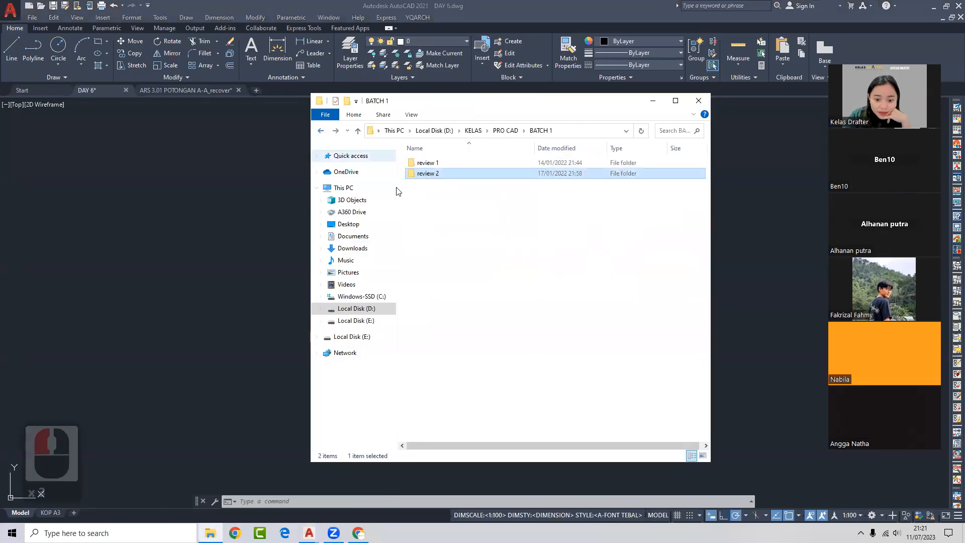
click(319, 134)
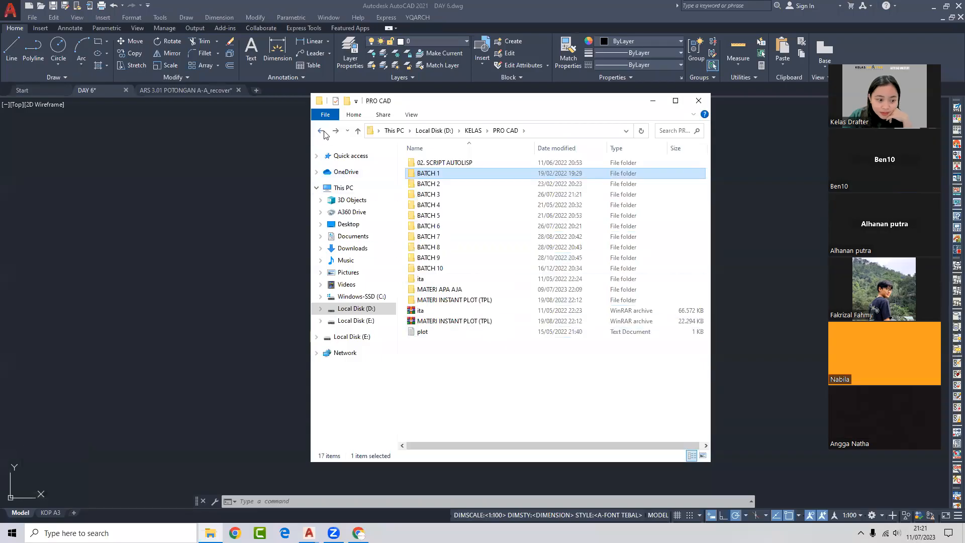
click(322, 132)
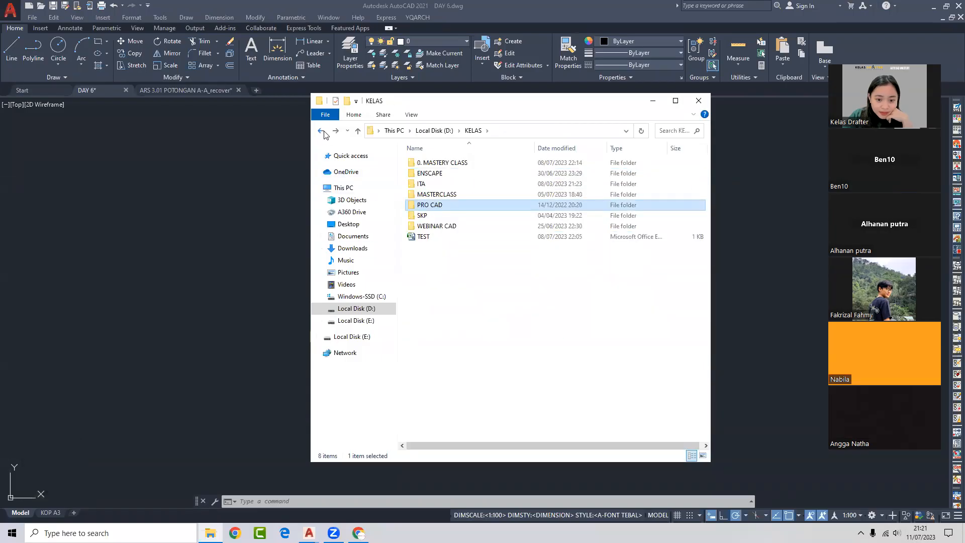
click(322, 133)
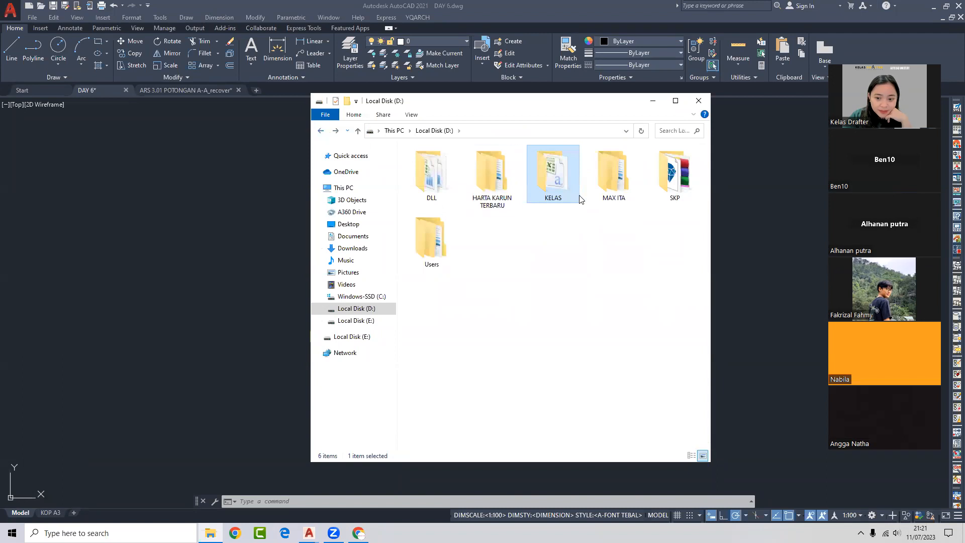
double_click(577, 197)
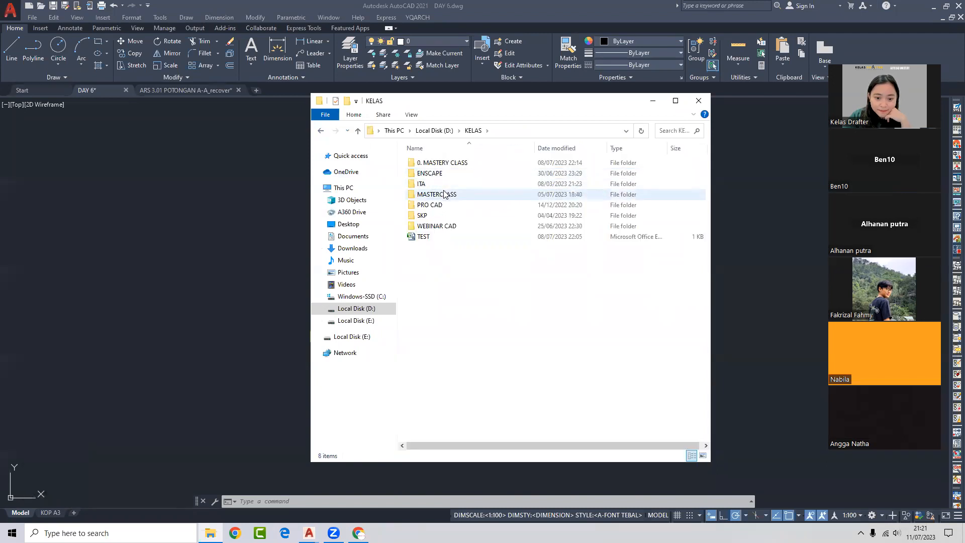
double_click(430, 162)
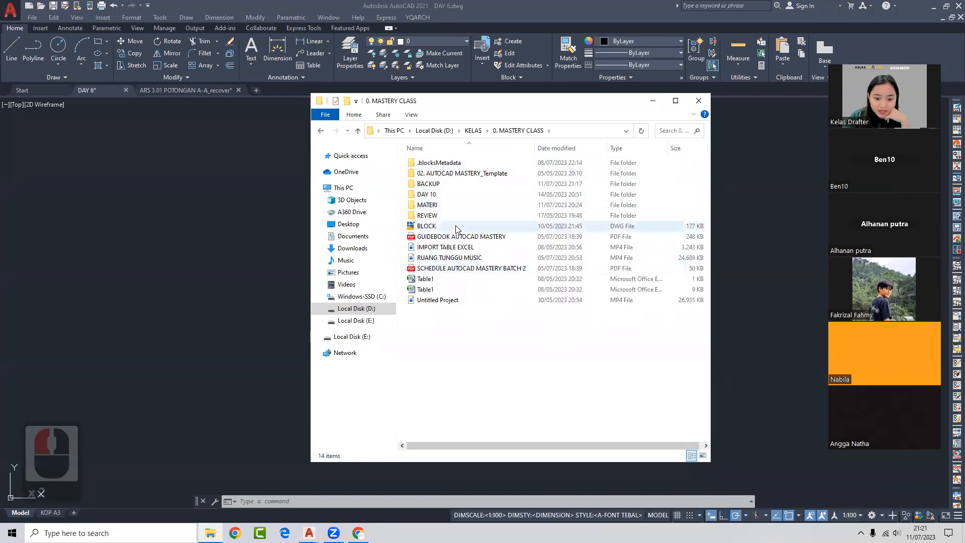
double_click(455, 237)
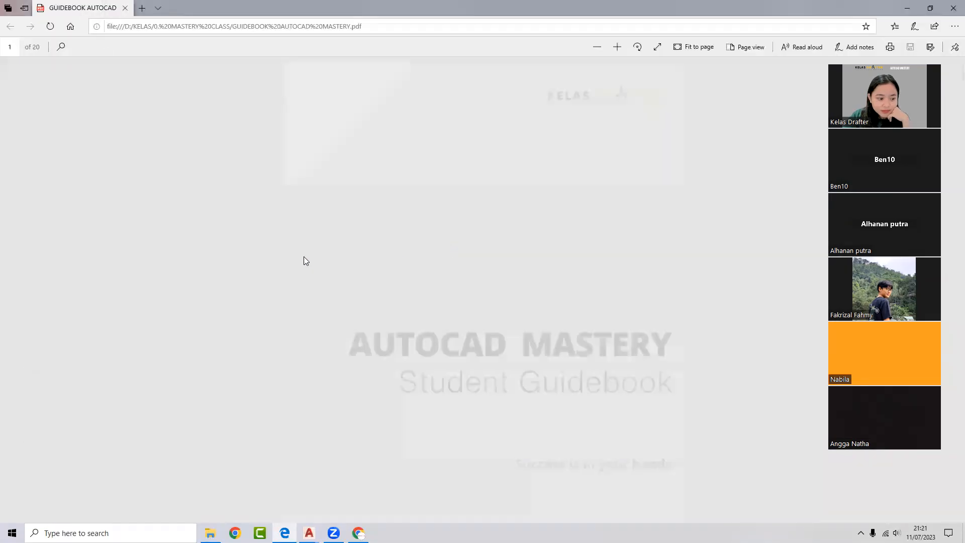
- Scroll to page 11, Day 06 Lesson 11 Working With Block & Group, and select its heading
scroll(418, 300, down, 12)
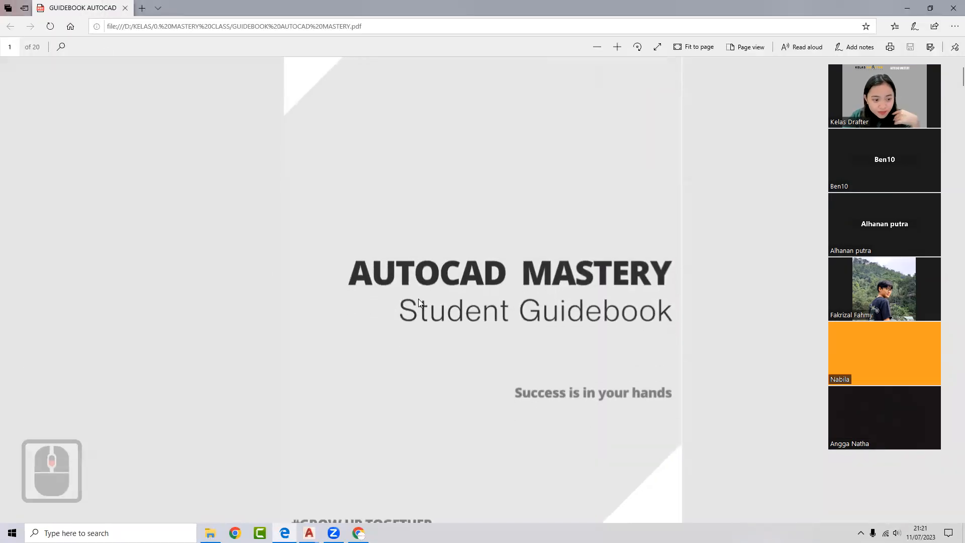
scroll(423, 301, down, 20)
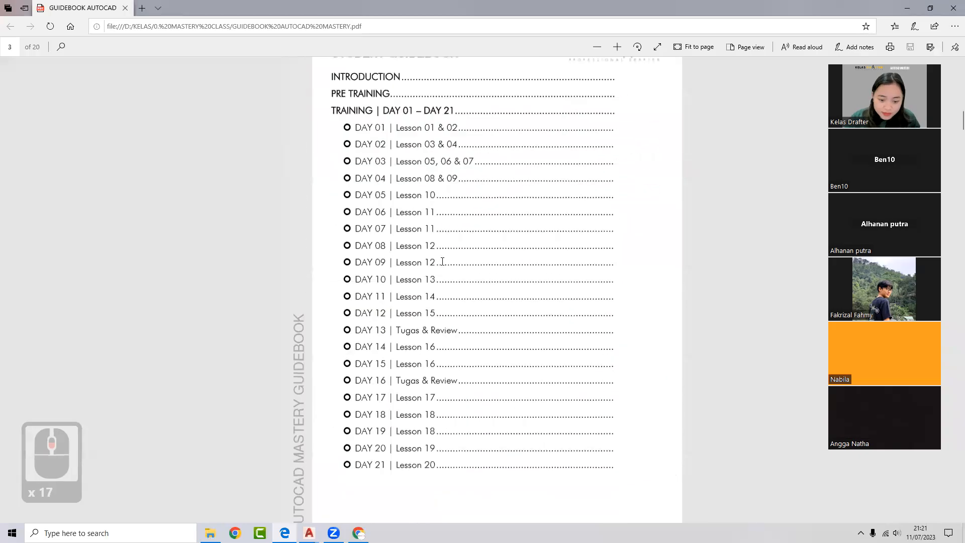
scroll(541, 337, down, 20)
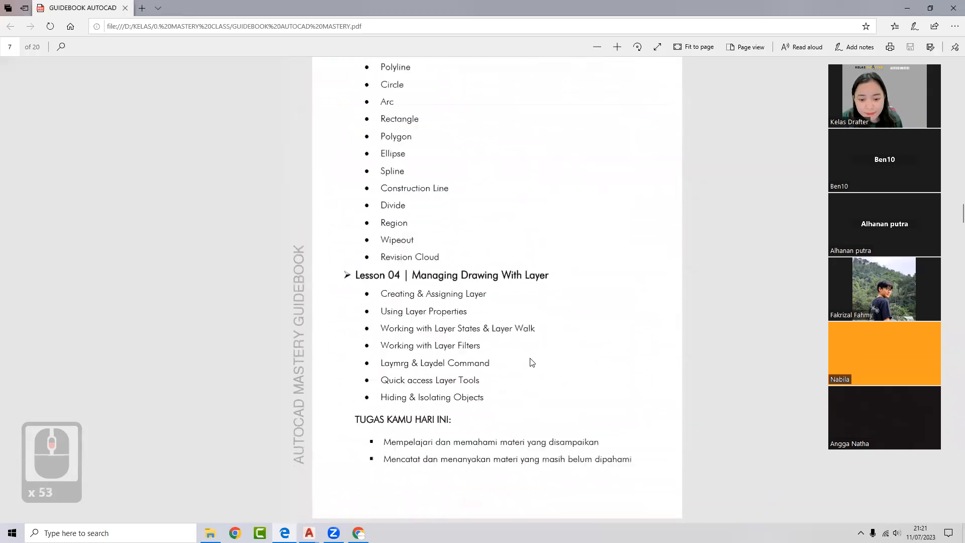
scroll(528, 360, down, 5)
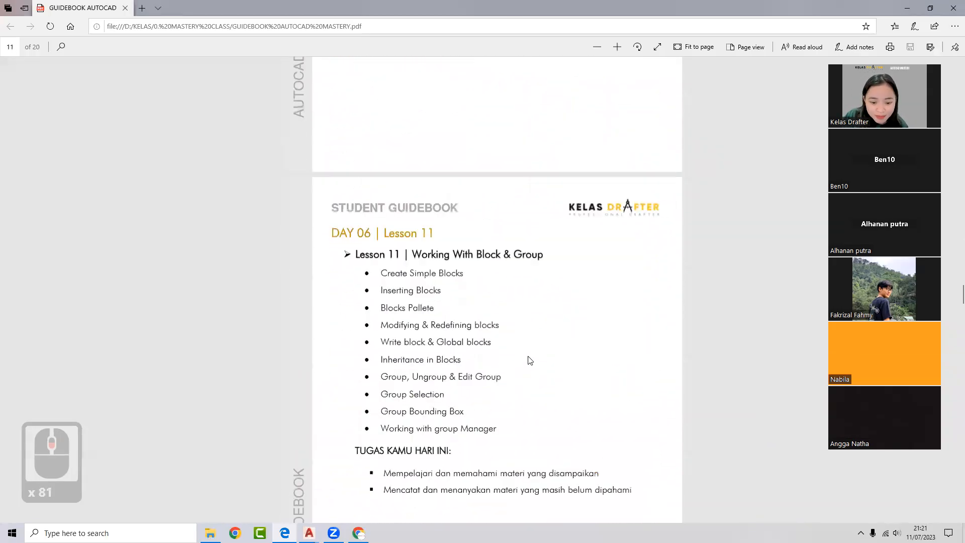
drag(478, 173, 413, 173)
click(543, 173)
click(422, 244)
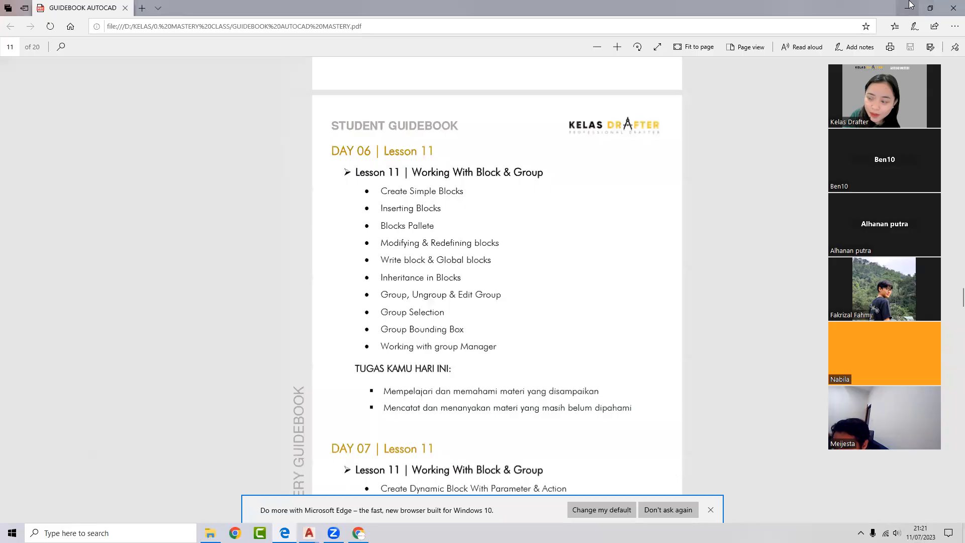
- Select the words Block and Group and the three group bullets, then minimize Edge
double_click(501, 173)
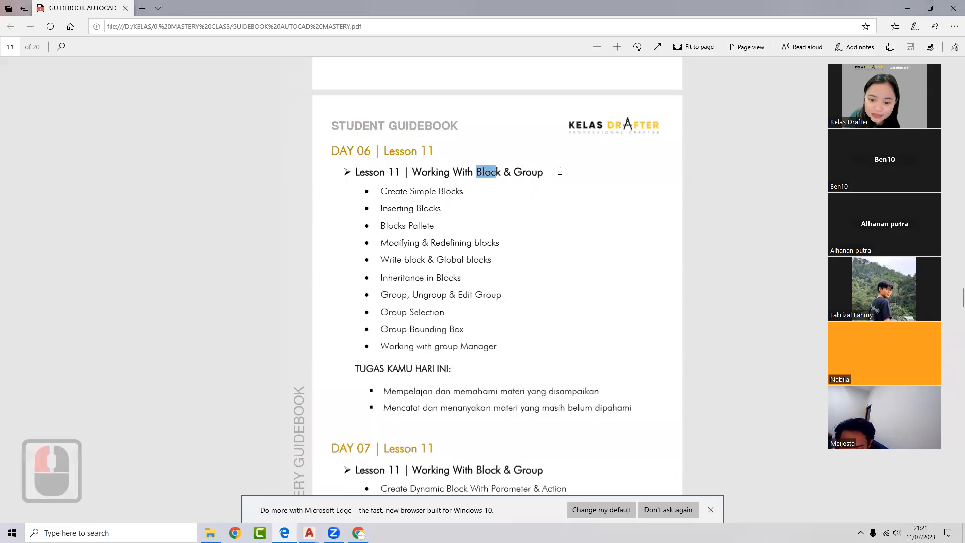
double_click(530, 172)
drag(383, 296, 448, 331)
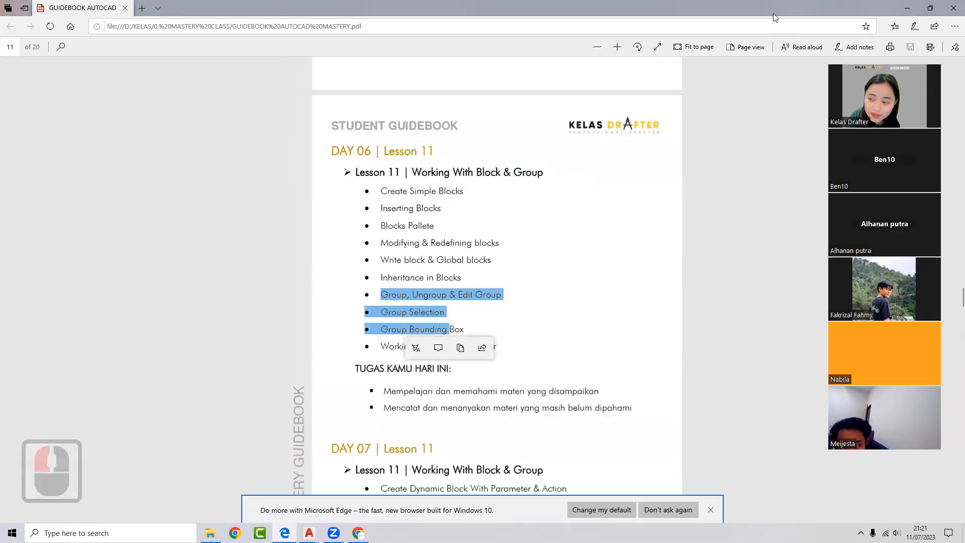
click(906, 8)
- Minimize File Explorer, then select the door swing plan and cancel the selection
click(653, 101)
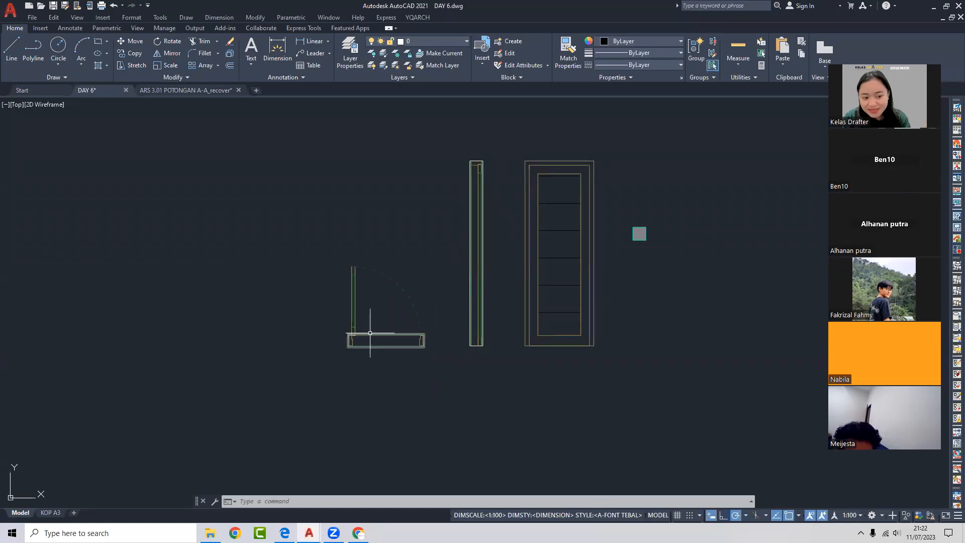
click(411, 375)
click(294, 223)
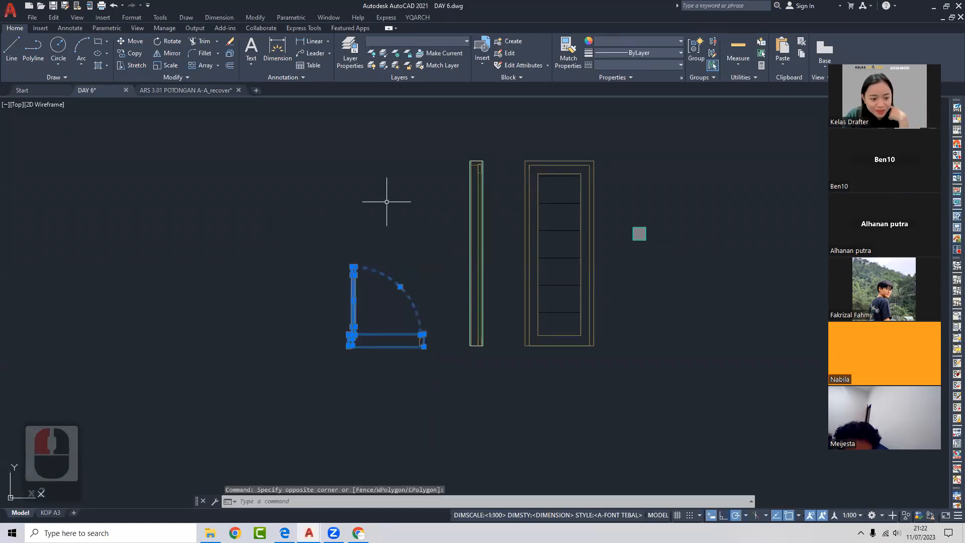
key(Escape)
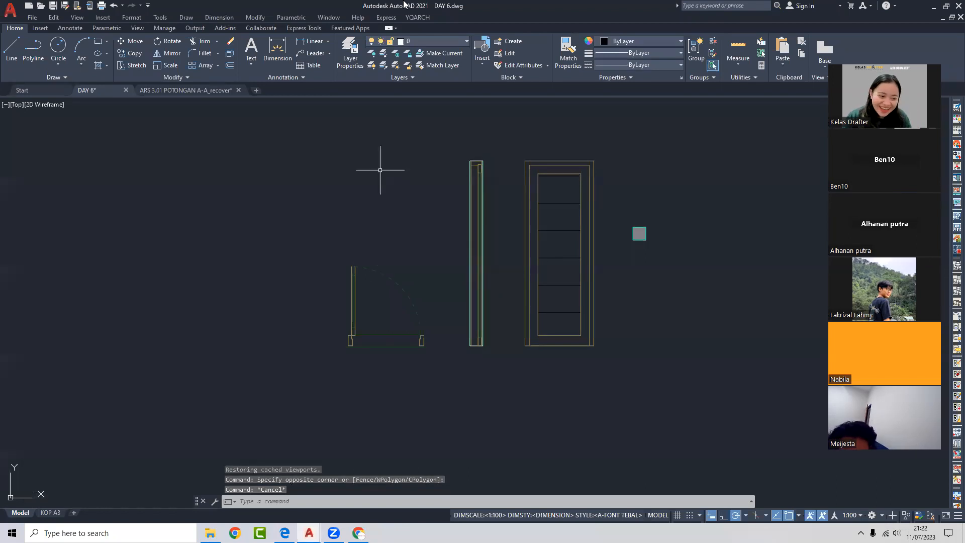
- Pan and zoom to frame the door's plan swing, side section and panelled elevation
mouse_move(380, 170)
middle_down()
mouse_move(538, 367)
mouse_move(545, 347)
mouse_move(492, 356)
middle_up()
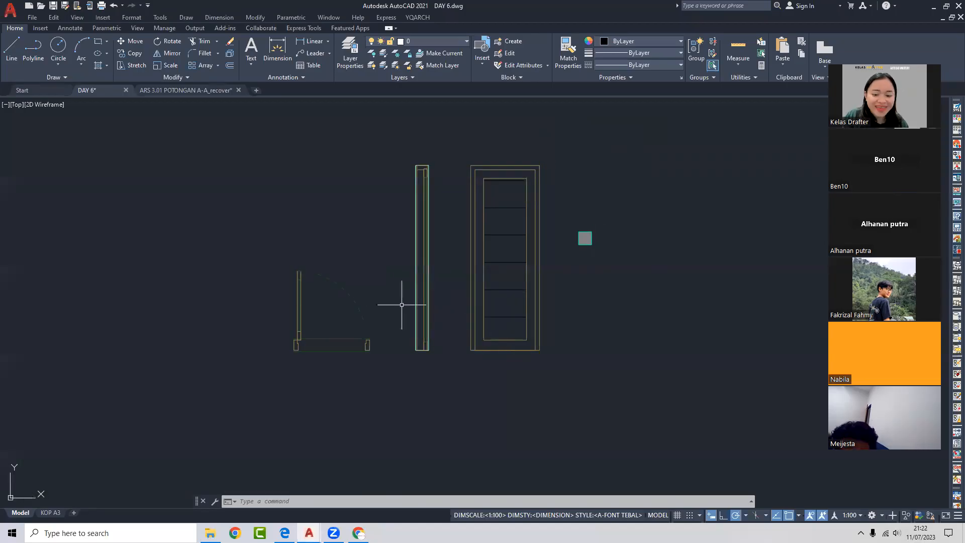
middle_drag(398, 308, 345, 348)
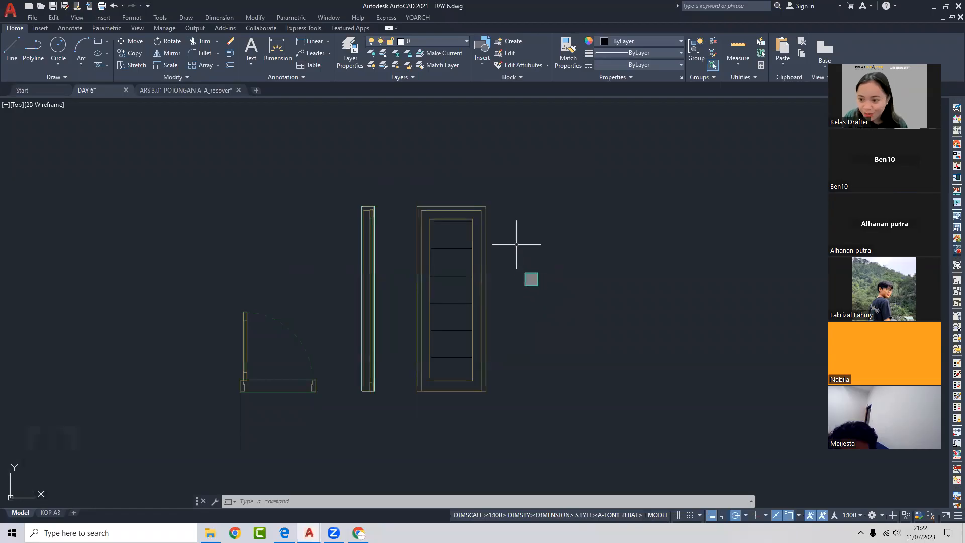
scroll(517, 256, down, 3)
middle_drag(517, 254, 478, 269)
scroll(456, 252, up, 2)
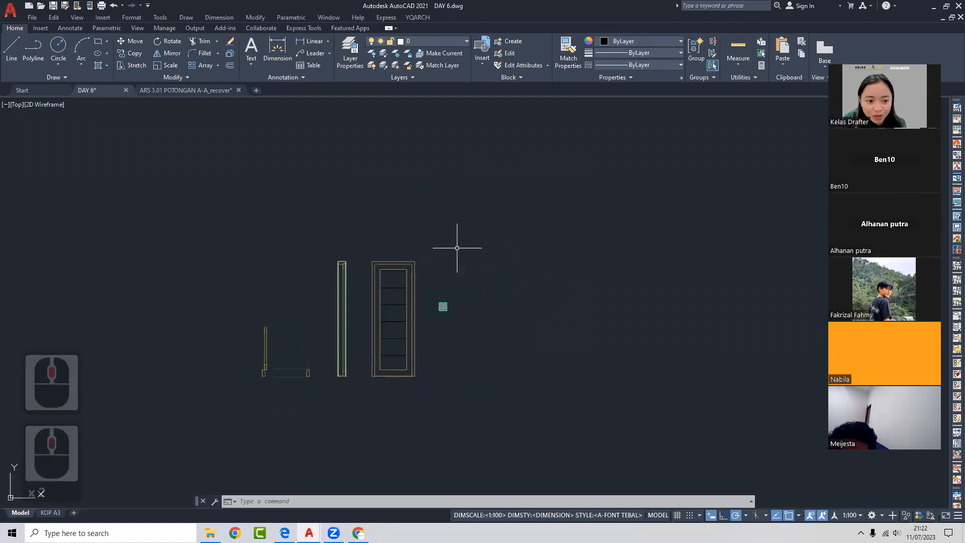
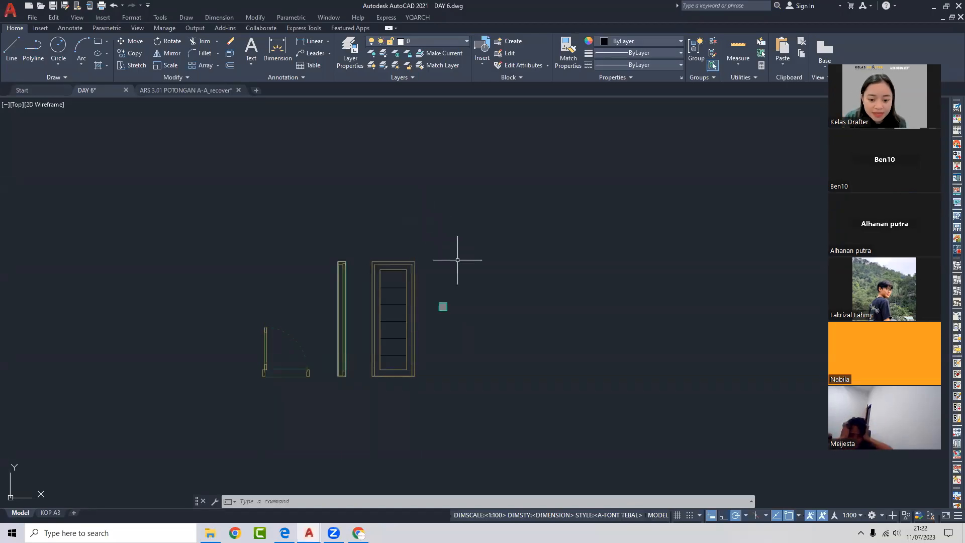
- Select the small hatch square in the door drawing, then cancel the selection
scroll(452, 287, up, 4)
click(427, 326)
click(435, 283)
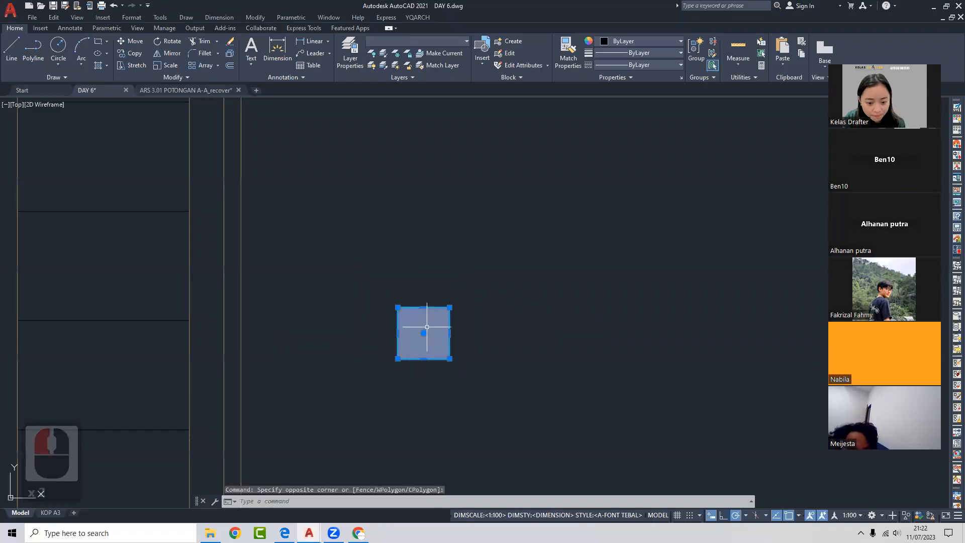
scroll(430, 327, down, 2)
scroll(430, 327, up, 2)
key(Escape)
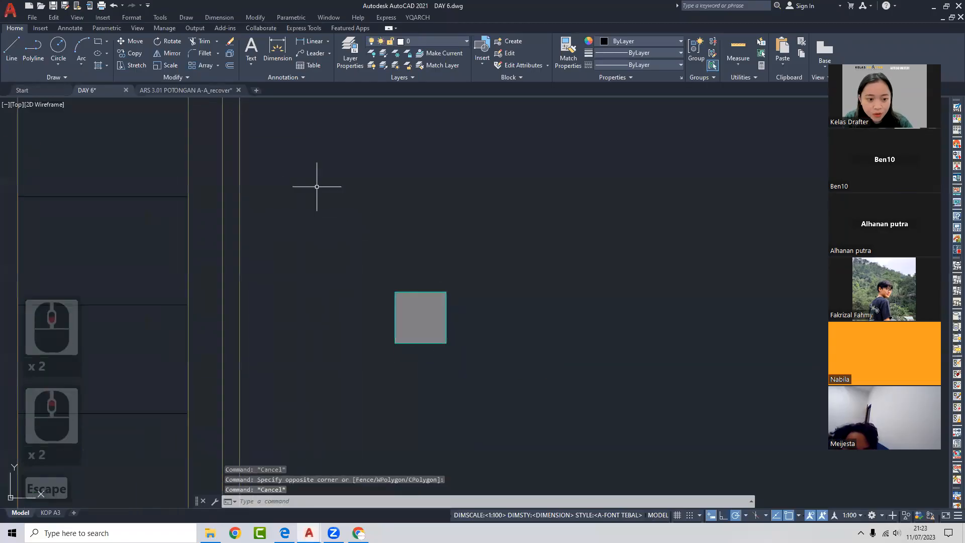
- Close the ARS 3.01 POTONGAN A-A section drawing without saving and show the Start page
click(186, 90)
scroll(431, 290, up, 8)
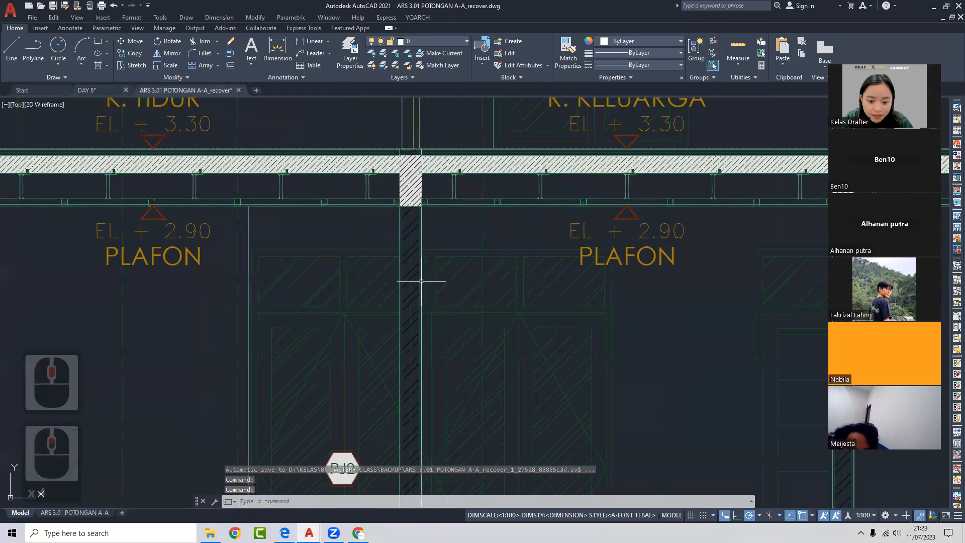
scroll(442, 201, down, 6)
click(238, 90)
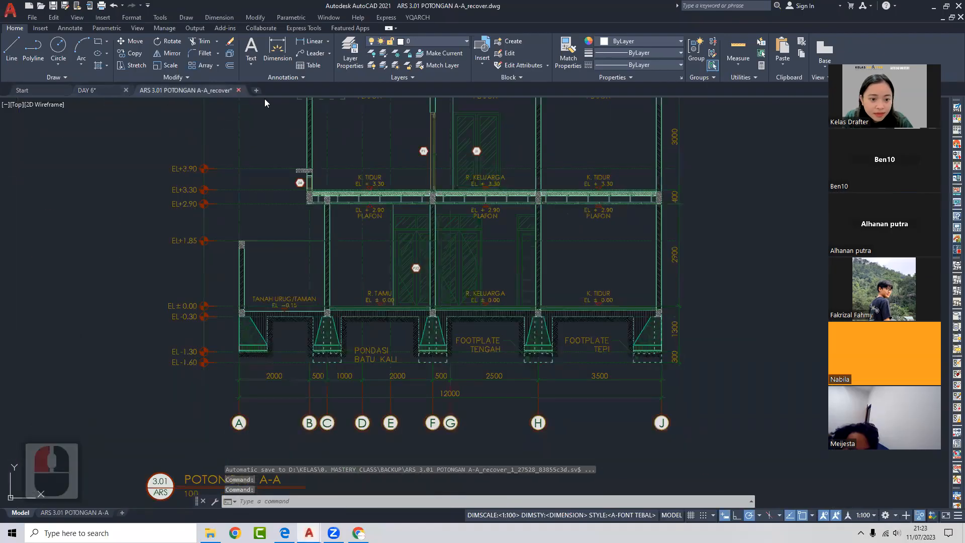
click(517, 290)
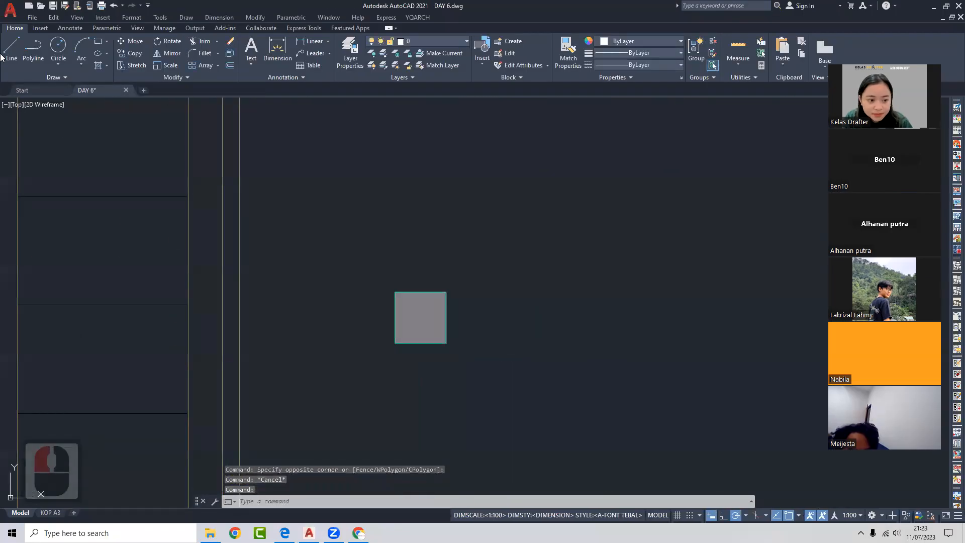
click(24, 88)
- Start a new Drawing1 from the class palette template on the Start page
scroll(473, 277, down, 6)
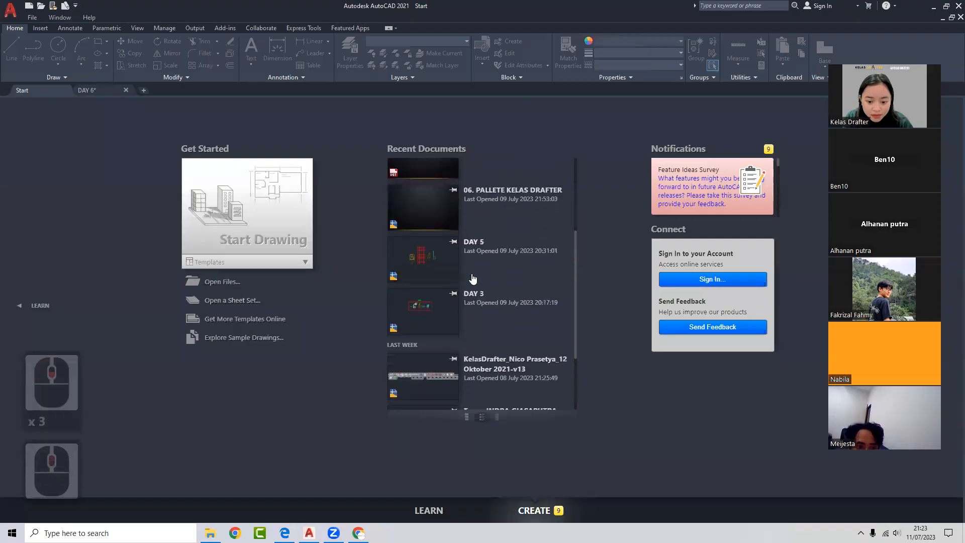
click(284, 262)
click(252, 379)
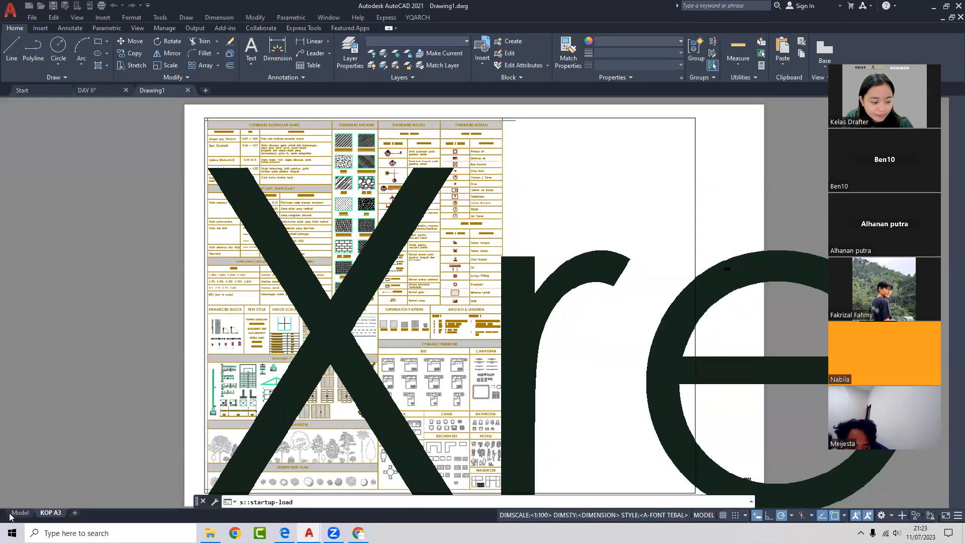
- In Drawing1's model space, select the middle hatch block, then go back to DAY 6
click(19, 512)
scroll(411, 368, up, 8)
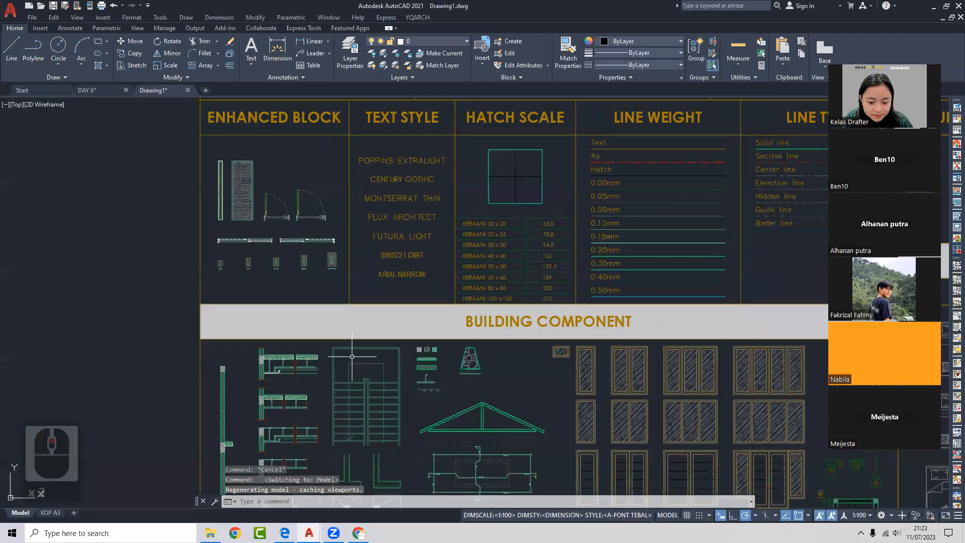
click(464, 341)
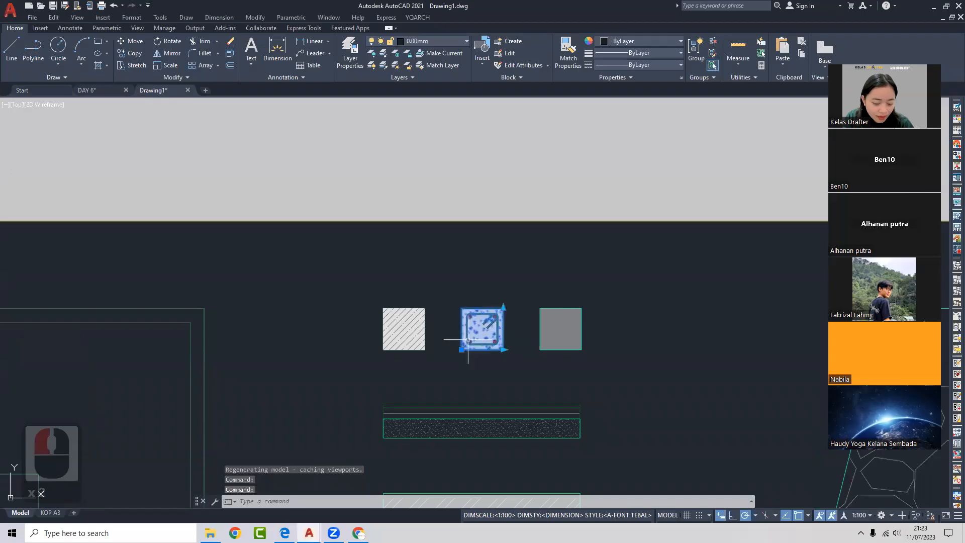
click(91, 90)
- Paste the copied block into DAY 6, then cancel the pending paste
scroll(326, 229, down, 4)
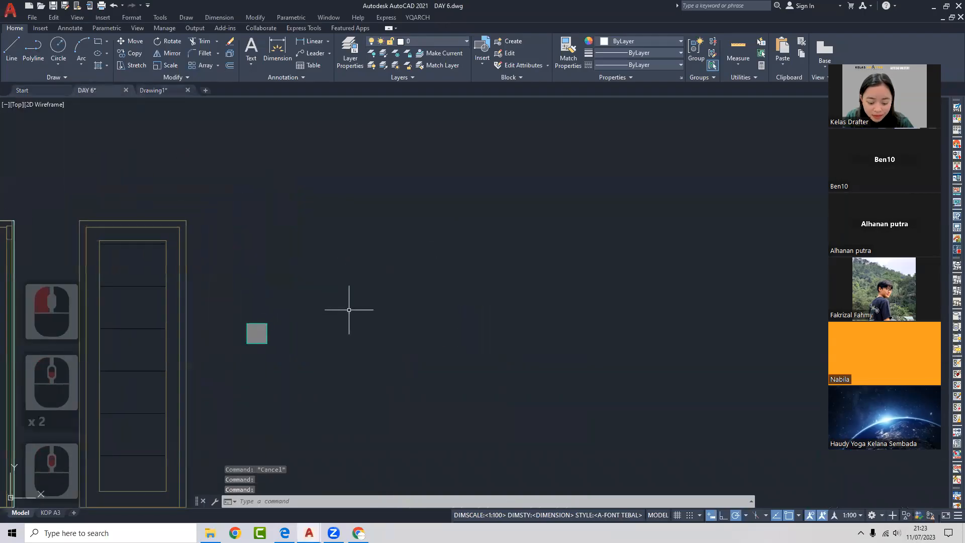
key(ctrl+v)
middle_drag(492, 177, 453, 222)
key(Escape)
key(Escape)
- Draw a 3000 x 3000 square with RECTANG, entering 3000,3000 for the opposite corner
text(rec)
key(Return)
click(486, 251)
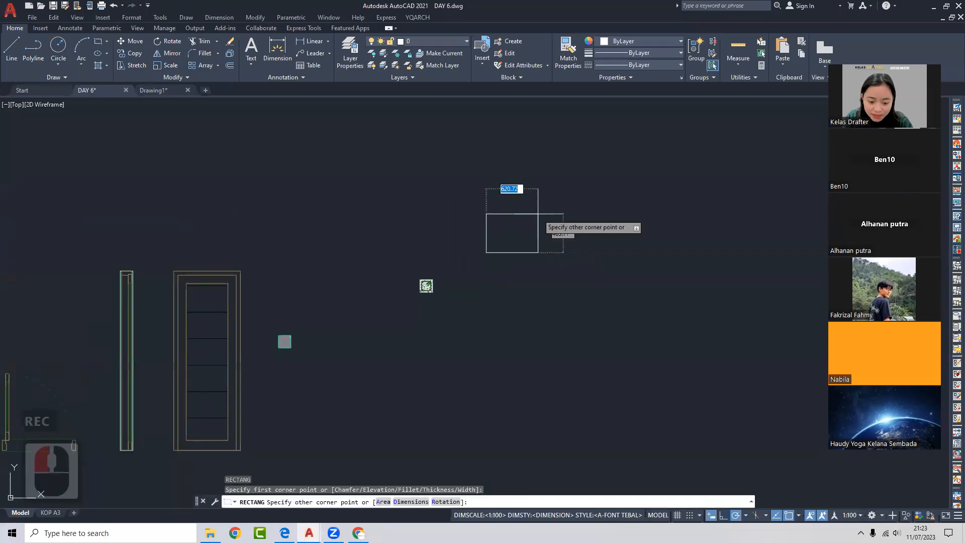
text(3000,3000)
key(Return)
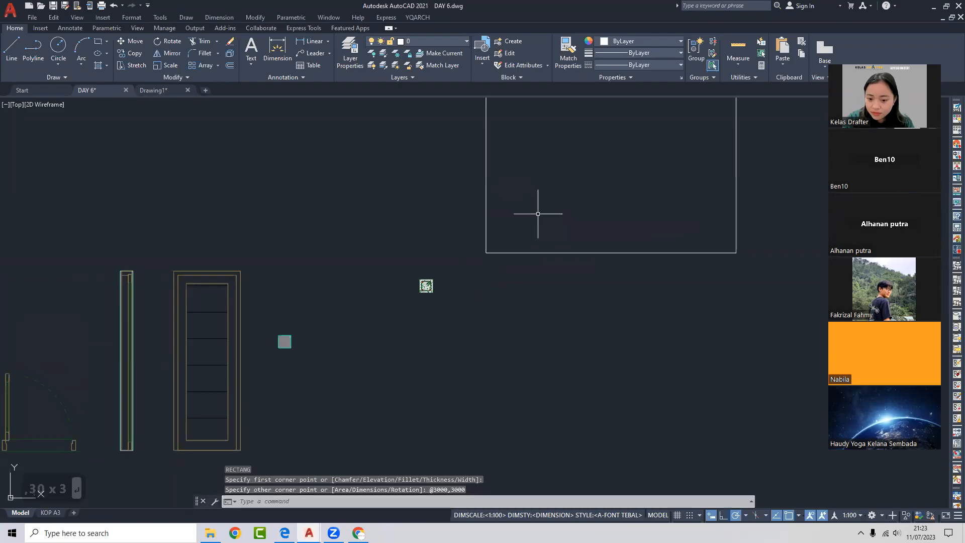
- Copy the square from its bottom-left corner to positions directly above and to the right
click(635, 363)
click(624, 218)
text(co)
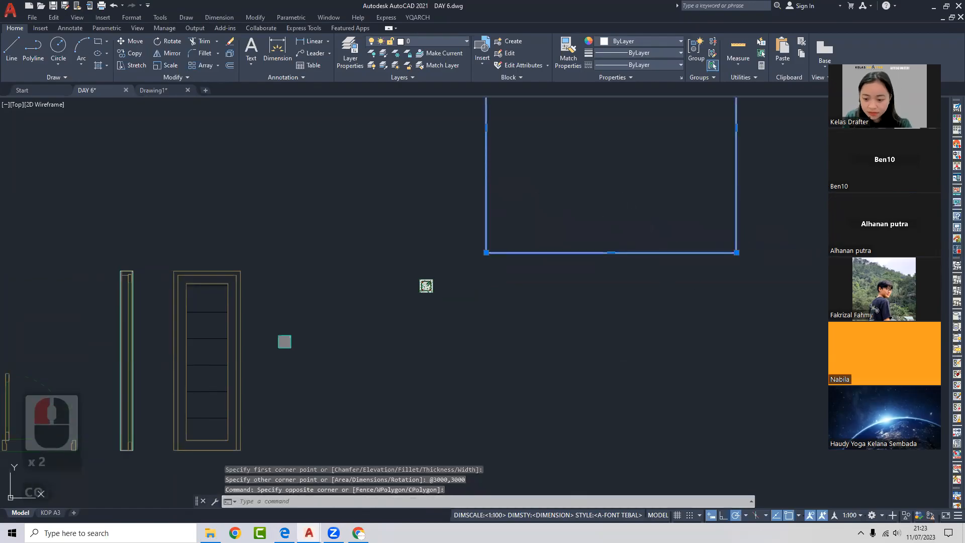
key(Return)
click(486, 252)
scroll(514, 352, down, 4)
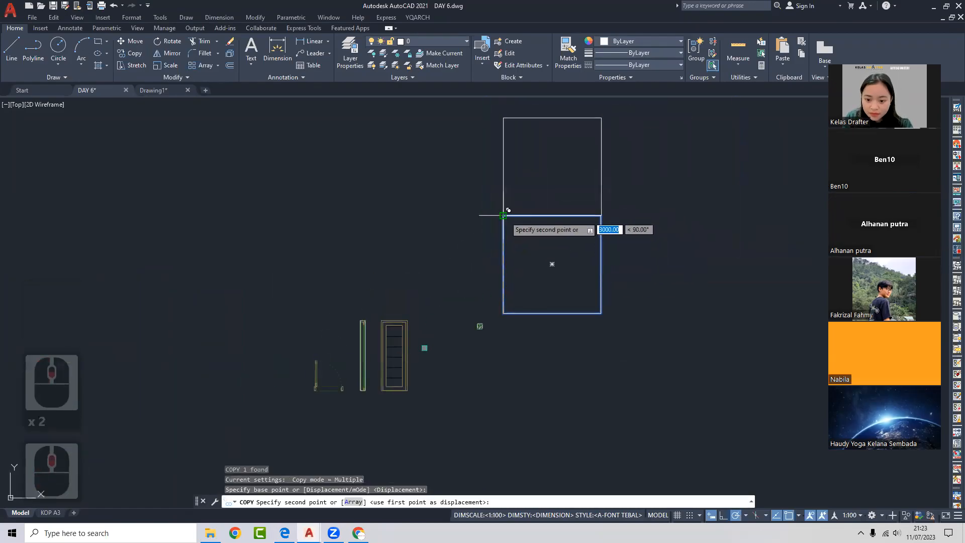
click(503, 215)
click(601, 264)
key(Escape)
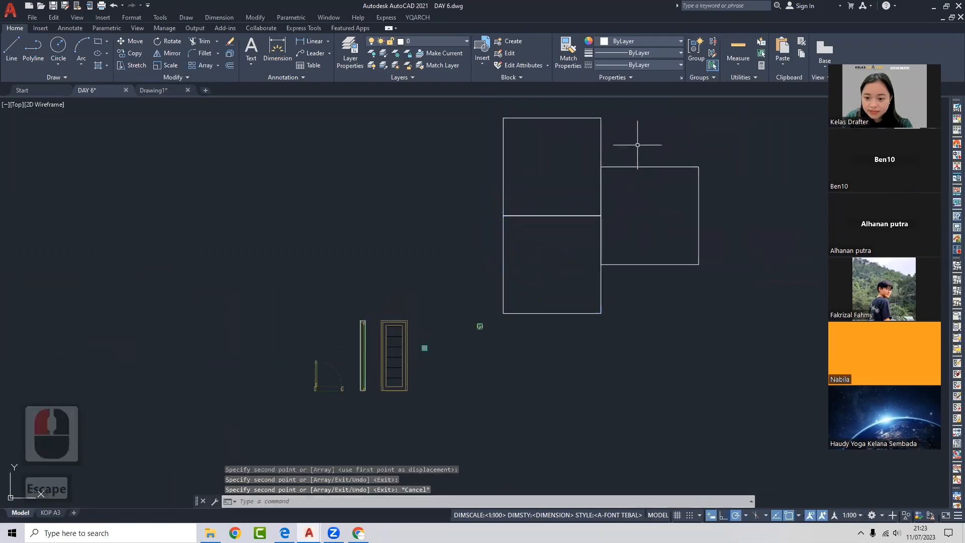
- Select all three squares and open the layer list
click(637, 145)
click(567, 241)
click(448, 41)
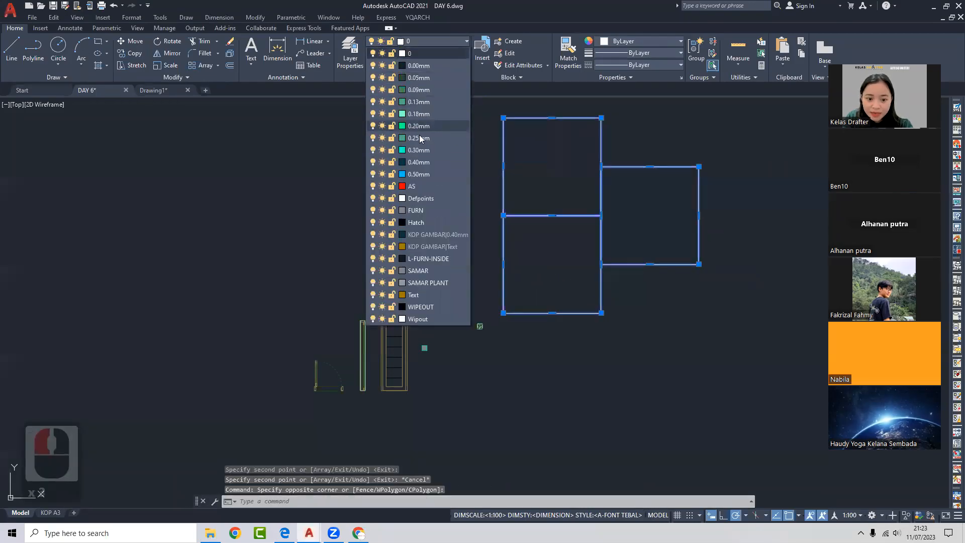
- Put the squares on the AS layer and move the column marker onto a grid corner
click(414, 187)
key(Escape)
click(477, 354)
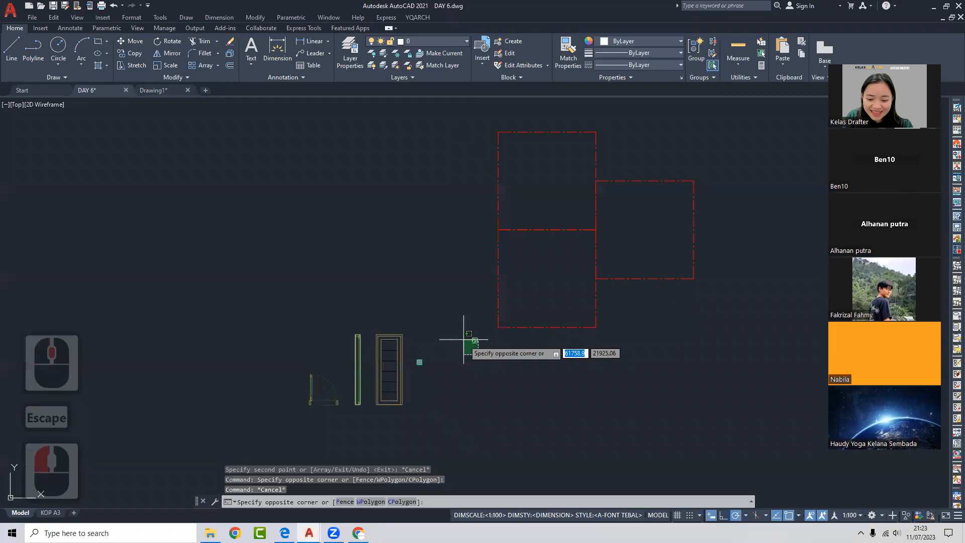
click(463, 339)
scroll(460, 337, up, 6)
text(M)
click(557, 332)
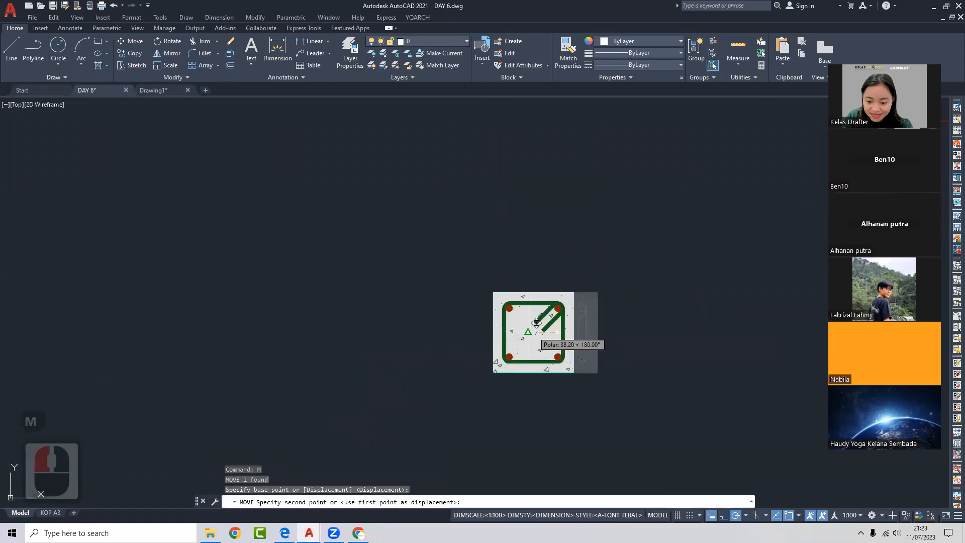
scroll(470, 342, down, 5)
click(543, 311)
- Copy the column marker to the first three grid corners
click(543, 311)
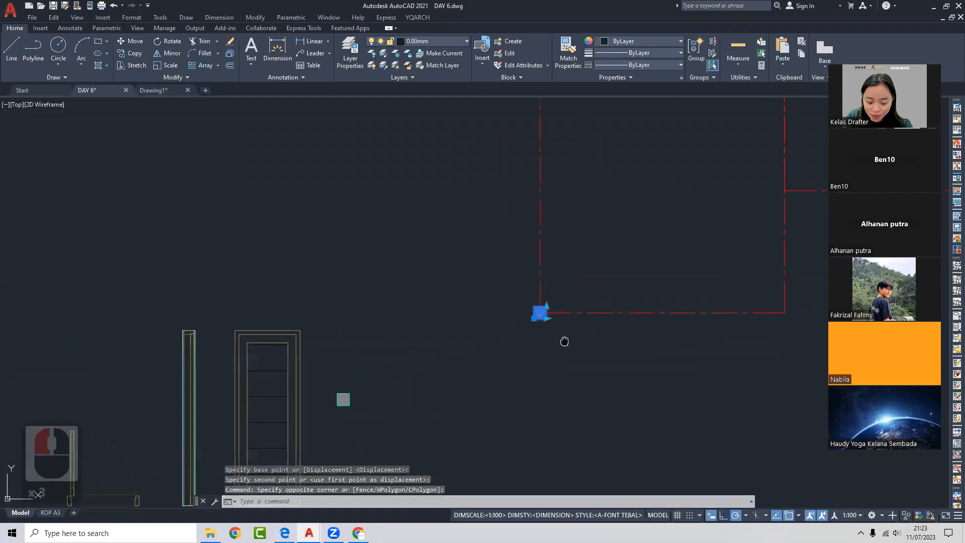
text(co)
key(Return)
scroll(536, 339, up, 3)
click(536, 339)
scroll(535, 339, down, 5)
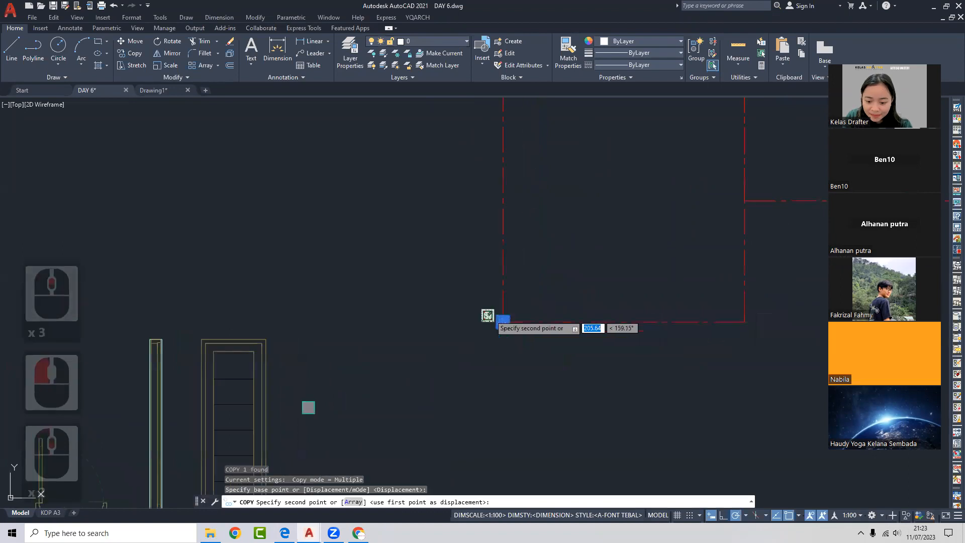
click(710, 206)
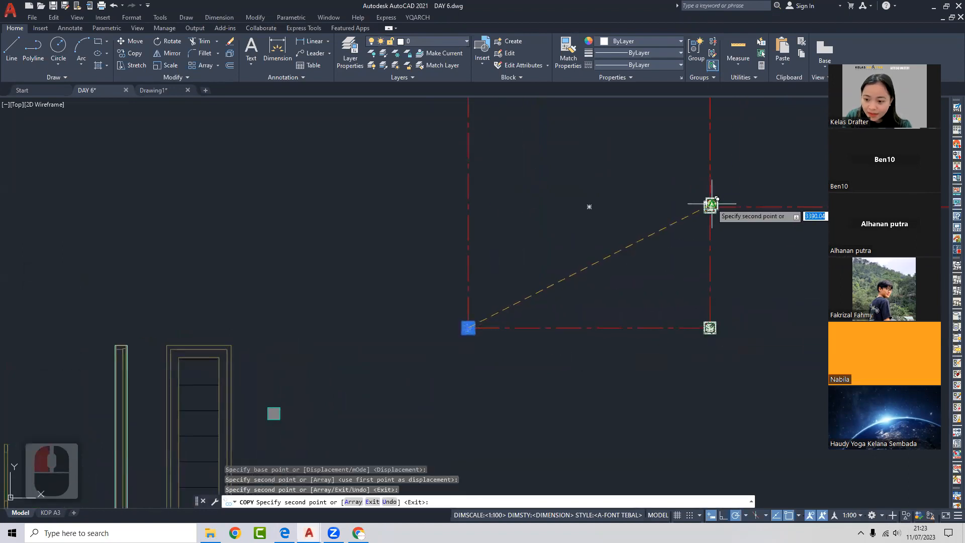
middle_drag(711, 204, 474, 274)
click(711, 274)
middle_drag(489, 174, 513, 232)
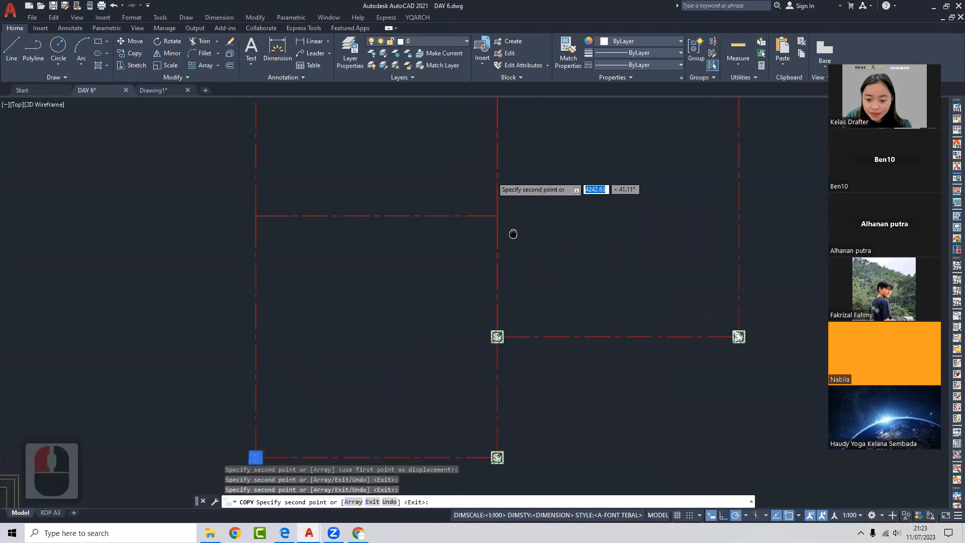
click(494, 217)
- Copy the marker to the remaining grid corners, including the top-left and top-right
middle_drag(343, 228, 537, 278)
scroll(482, 267, up, 2)
click(458, 268)
click(441, 265)
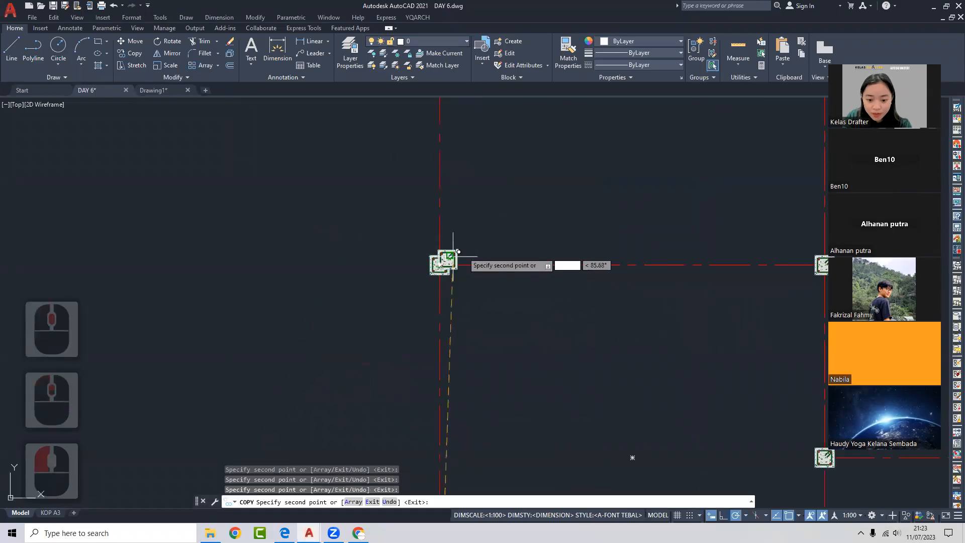
scroll(454, 249, down, 3)
middle_drag(462, 240, 475, 303)
click(462, 221)
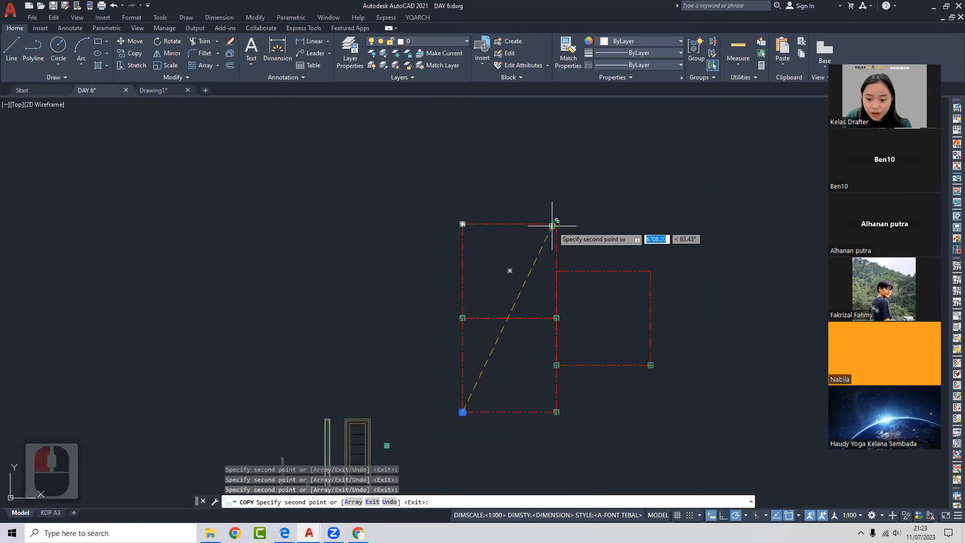
click(556, 223)
click(556, 272)
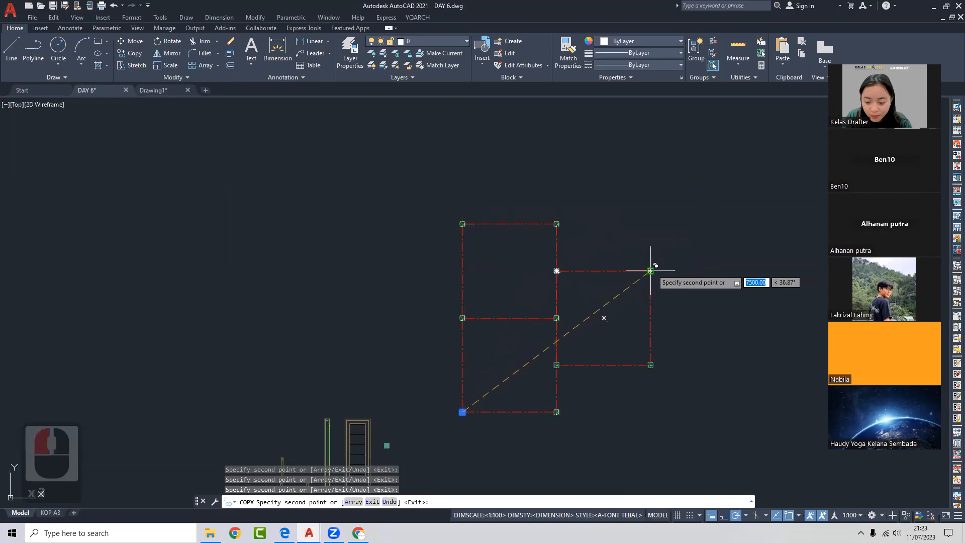
key(Escape)
- Recenter the grid and check the top-left column marker by selecting it
middle_drag(578, 285, 575, 260)
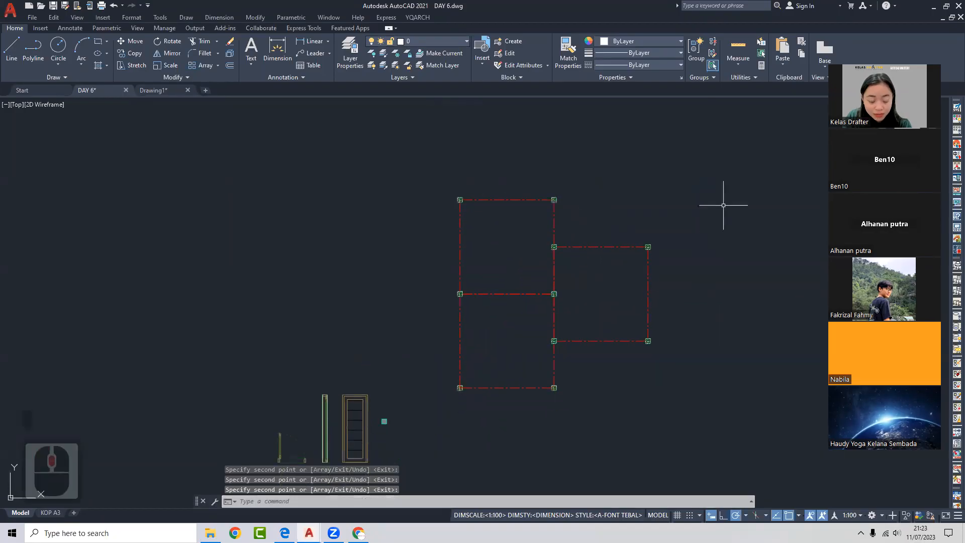
middle_drag(530, 229, 524, 199)
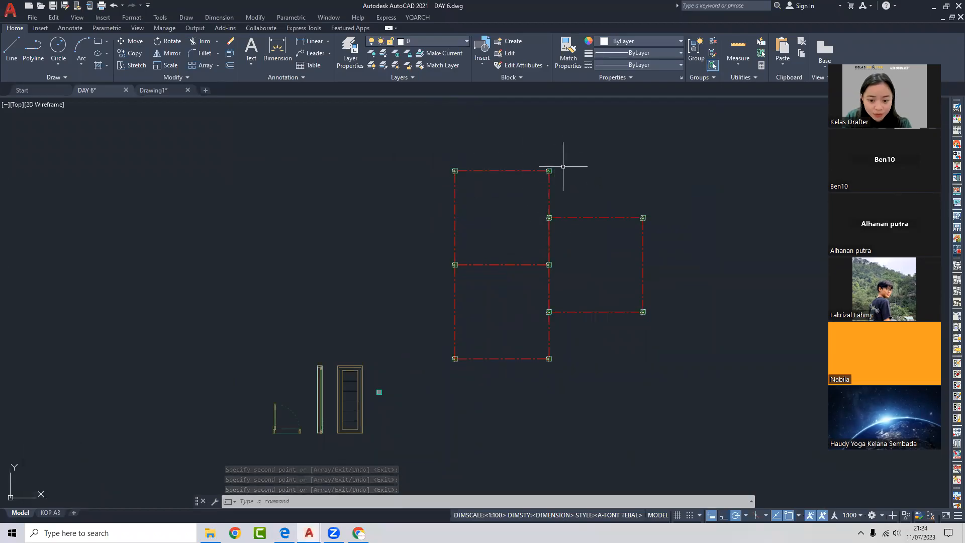
click(424, 160)
click(506, 221)
key(Escape)
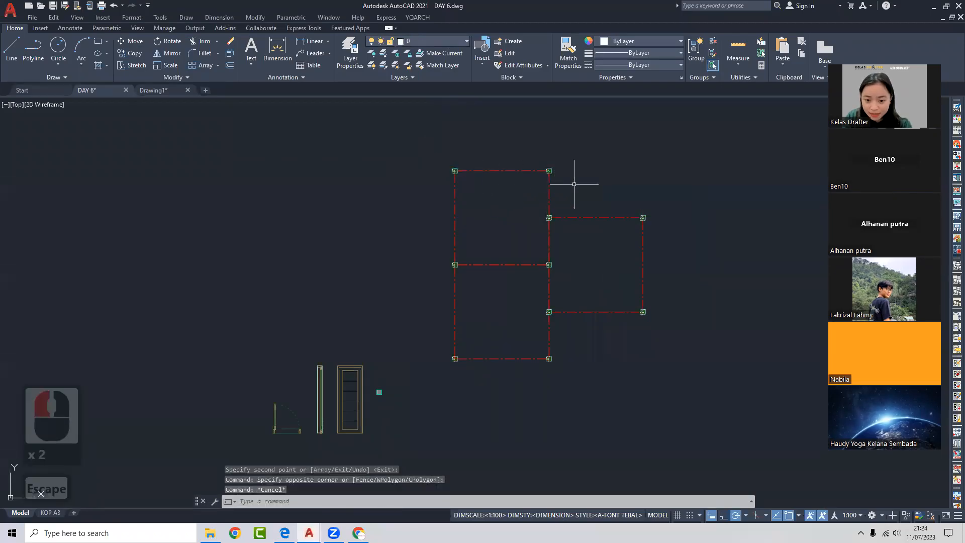
- Select the first column markers and grid lines for the group
click(442, 151)
click(510, 158)
click(566, 191)
click(534, 204)
click(575, 232)
click(610, 202)
click(671, 247)
click(432, 252)
click(502, 281)
click(539, 254)
click(569, 289)
click(534, 300)
- Add the remaining column markers and confirm to group them with the grid lines
click(568, 332)
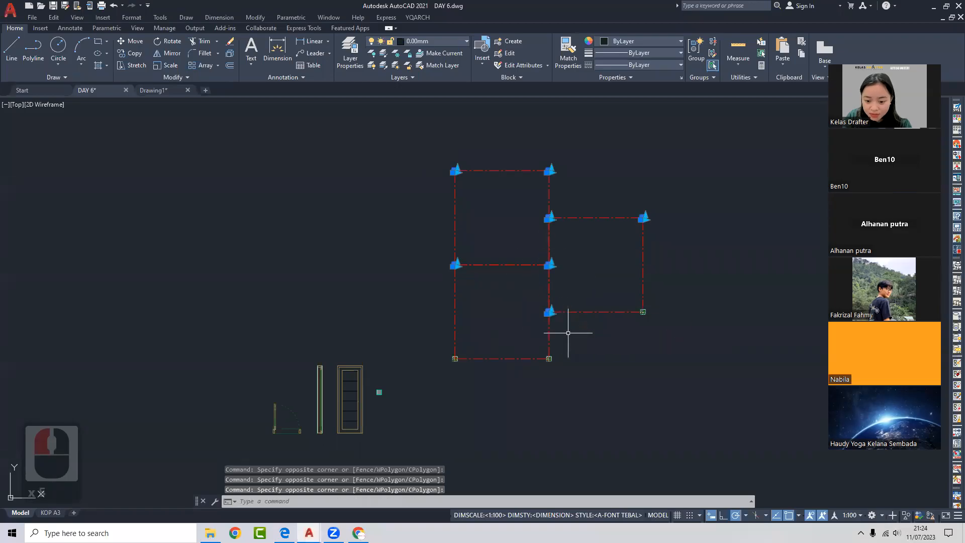
click(623, 295)
click(656, 330)
click(530, 338)
click(563, 377)
click(436, 340)
click(473, 373)
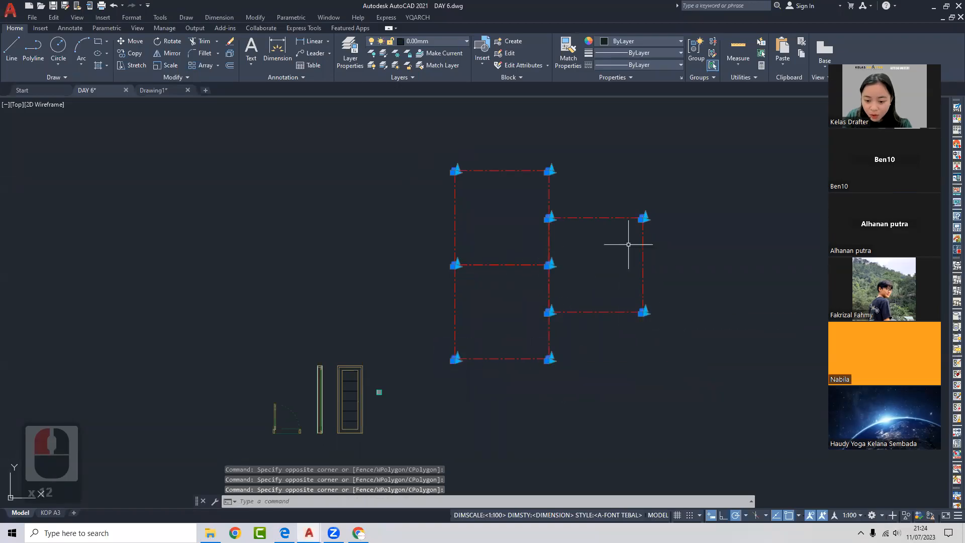
middle_drag(527, 243, 483, 238)
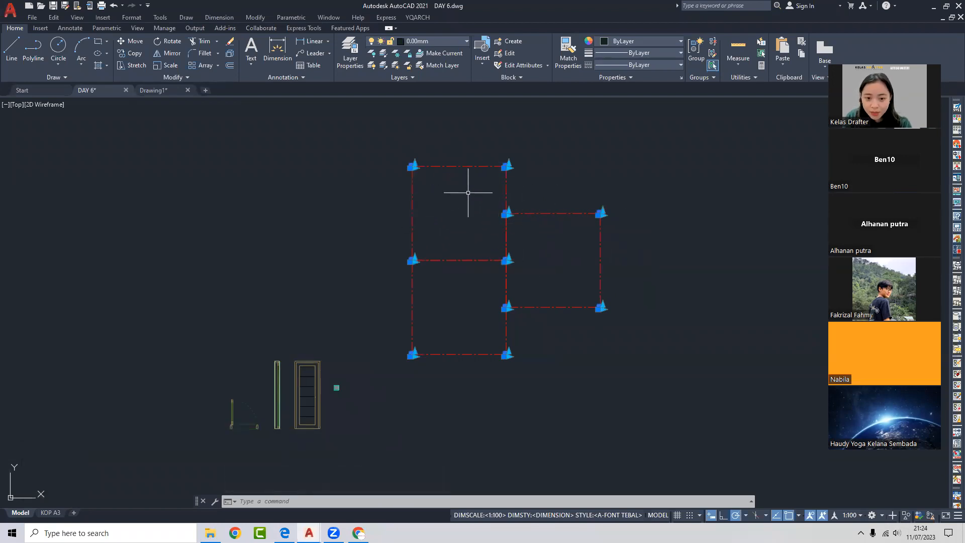
scroll(467, 213, up, 2)
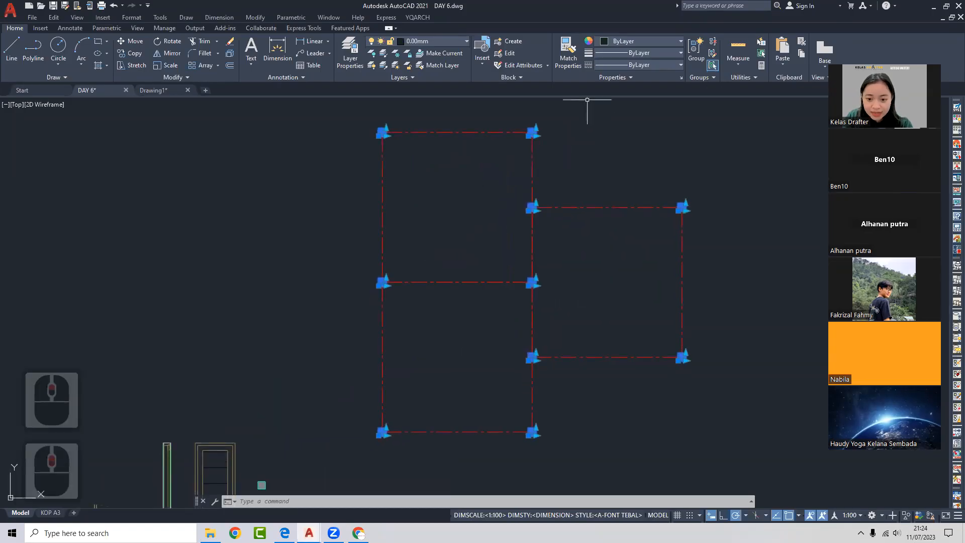
middle_drag(450, 173, 457, 164)
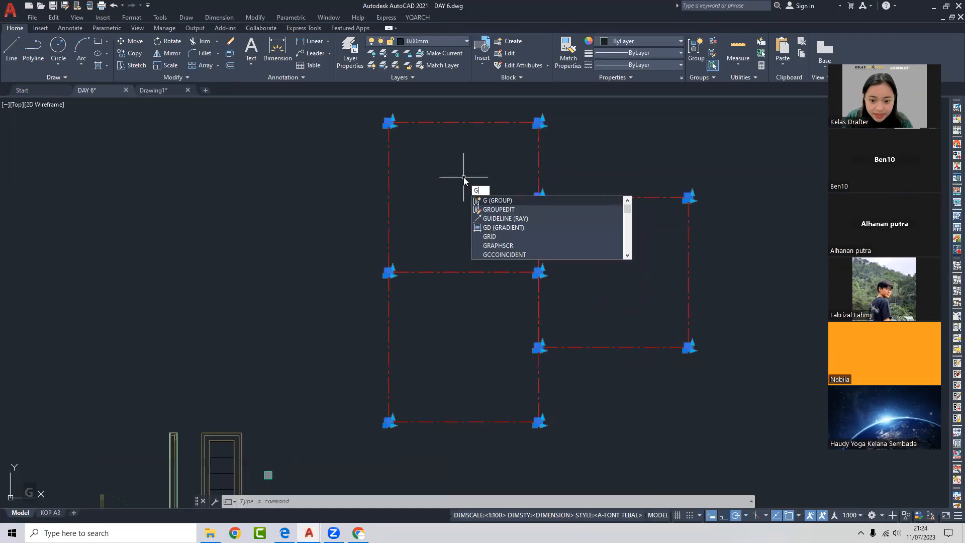
key(Return)
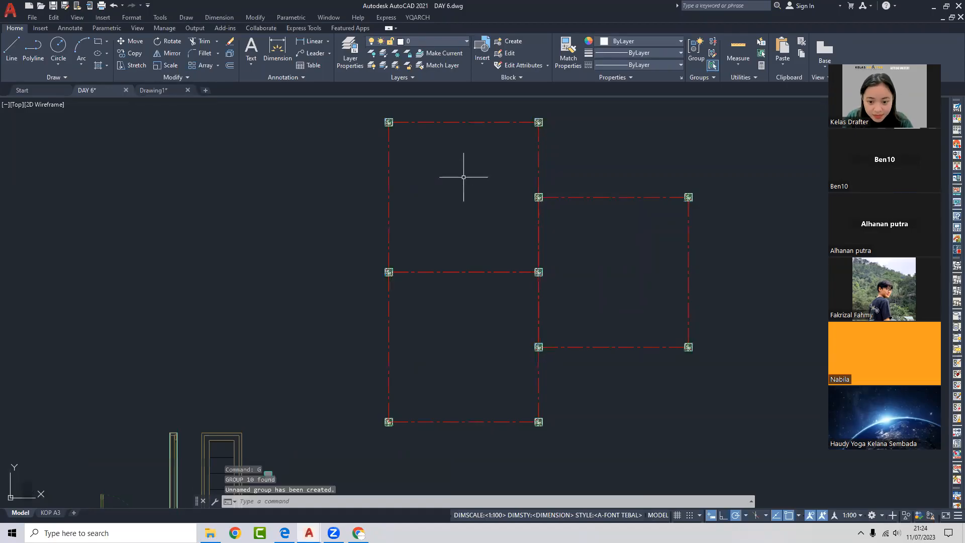
- Select the new grid group to verify it, then clear the selection
click(536, 136)
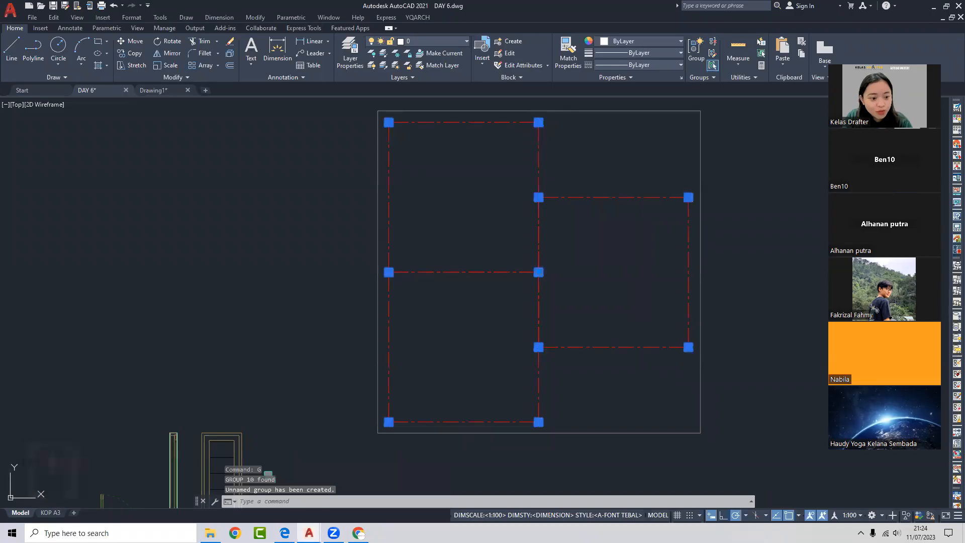
scroll(536, 196, down, 2)
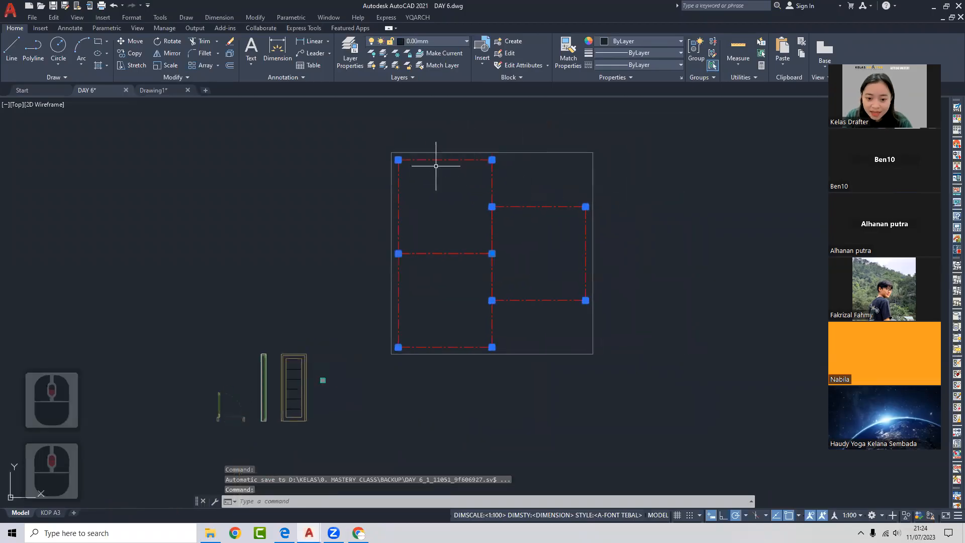
key(Escape)
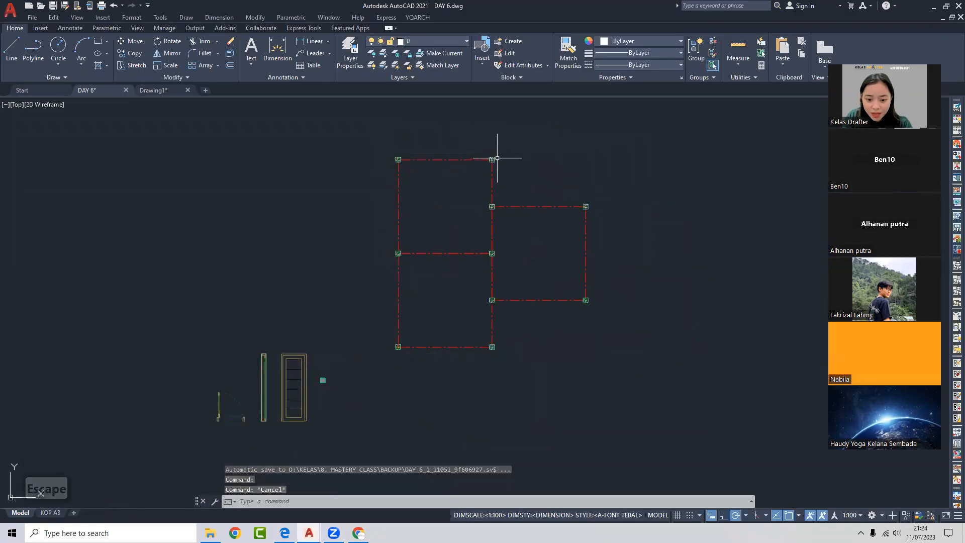
click(493, 158)
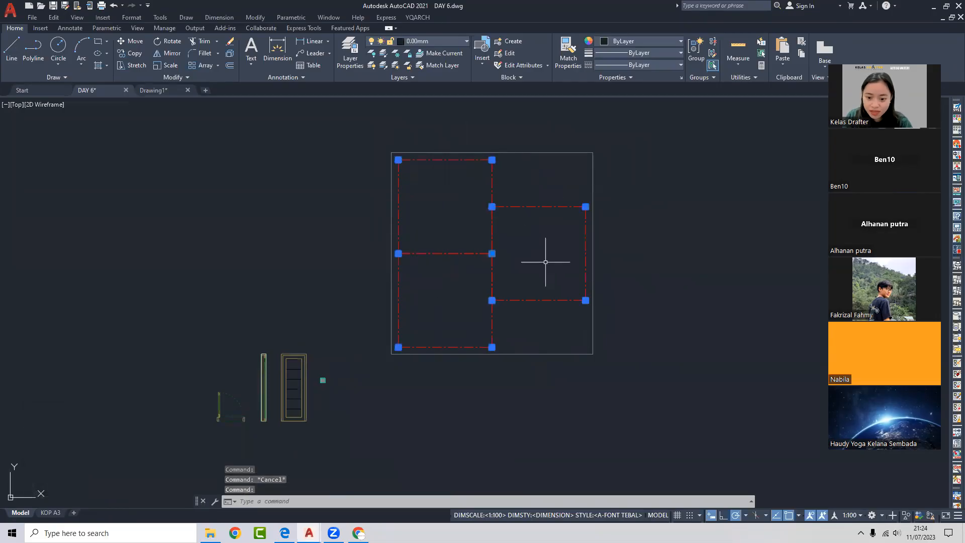
key(Escape)
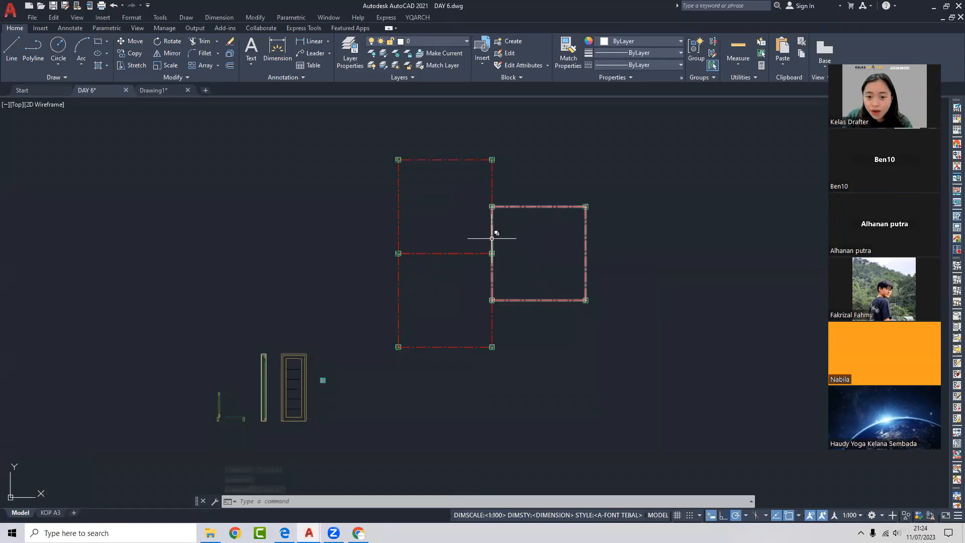
- Shift the grid rightward in view and switch to Drawing1
middle_drag(442, 243, 515, 244)
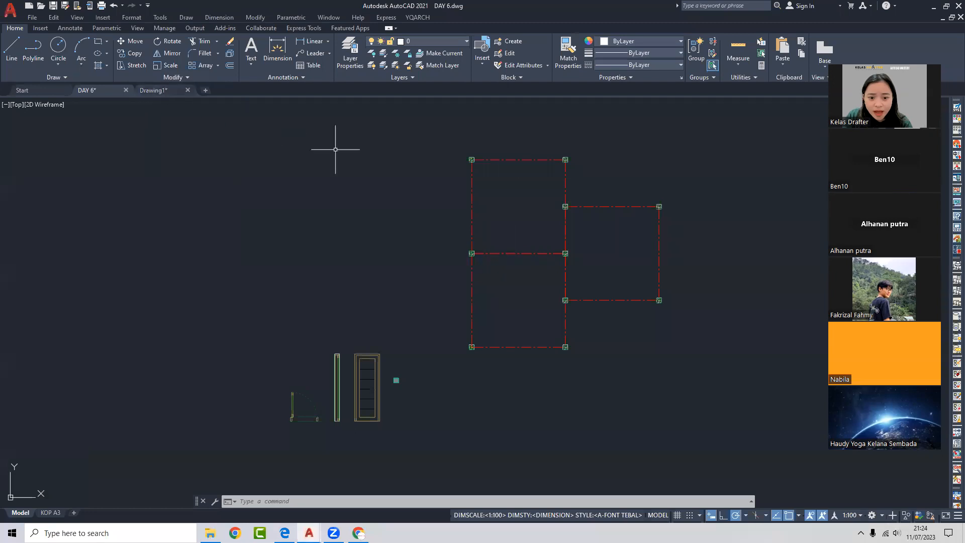
click(151, 90)
scroll(651, 254, down, 6)
- Pan to the electrical symbols and select the Saklar tunggal symbol, then cancel
middle_drag(526, 271, 534, 346)
mouse_move(727, 253)
middle_down()
mouse_move(497, 259)
mouse_move(321, 384)
middle_up()
scroll(459, 144, up, 3)
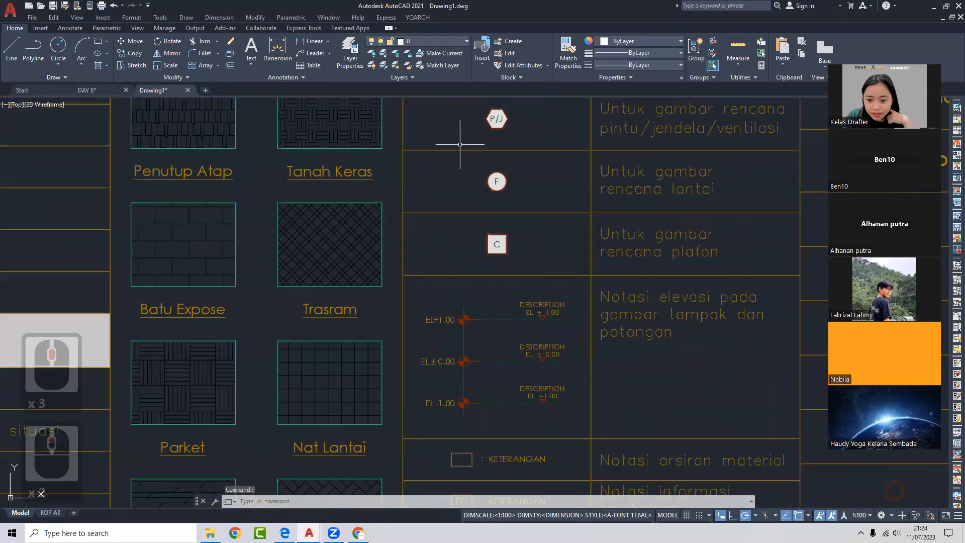
middle_drag(699, 193, 347, 196)
click(563, 214)
click(539, 228)
middle_drag(575, 275, 518, 182)
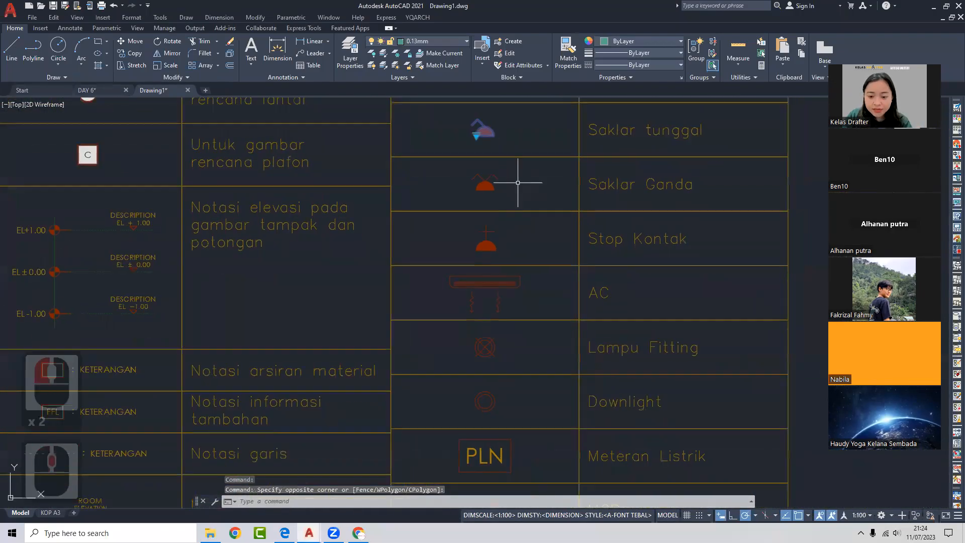
key(Escape)
- Pan around the legend sheet, then return to the DAY 6 drawing
scroll(465, 199, down, 6)
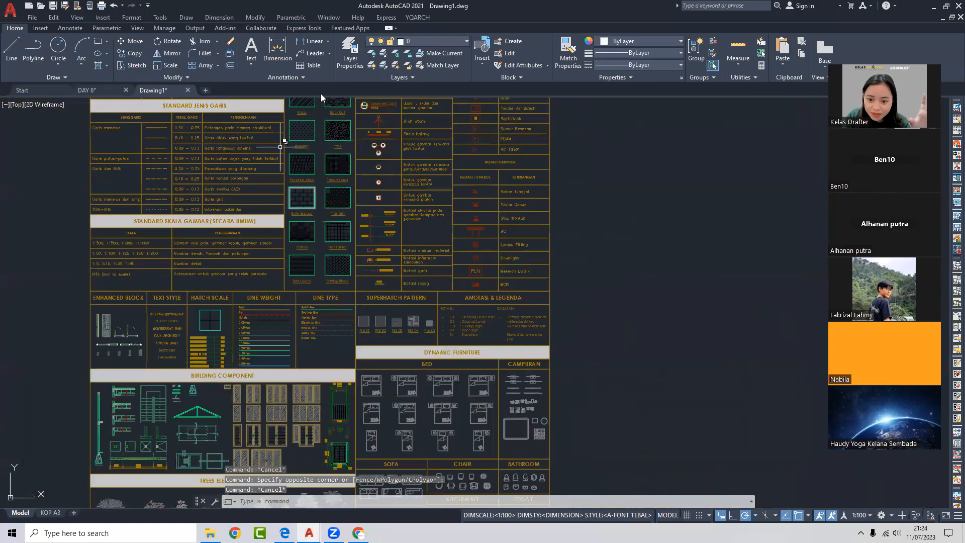
middle_drag(629, 136, 277, 216)
middle_drag(382, 259, 506, 227)
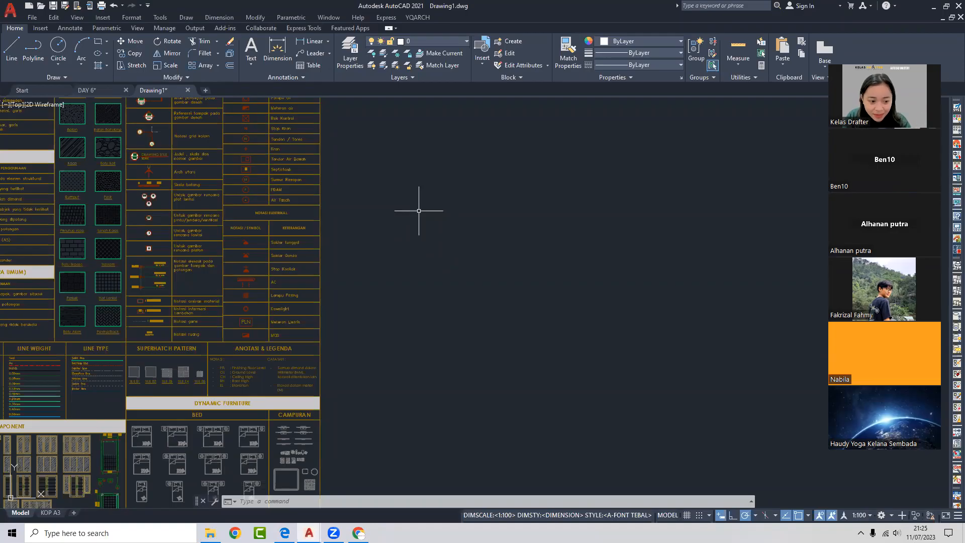
middle_drag(419, 211, 518, 206)
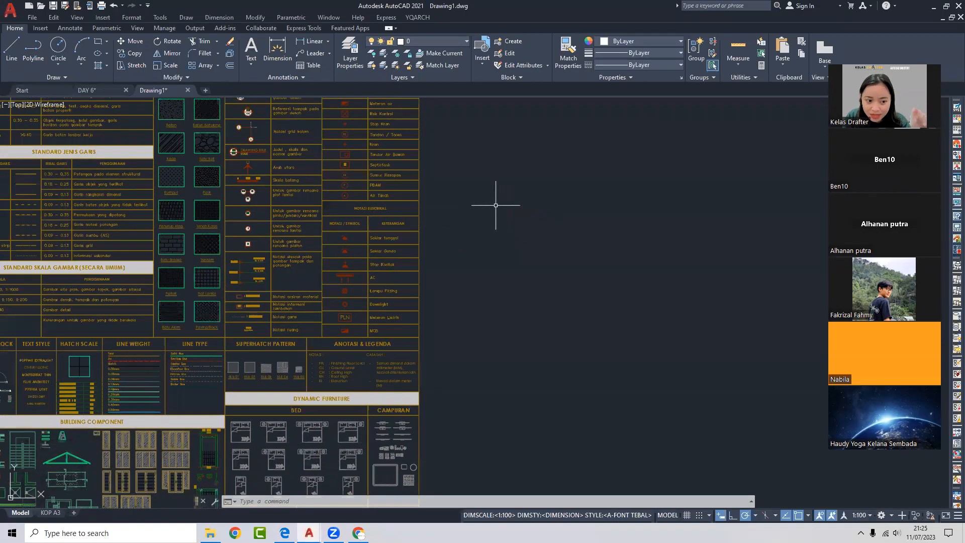
click(88, 90)
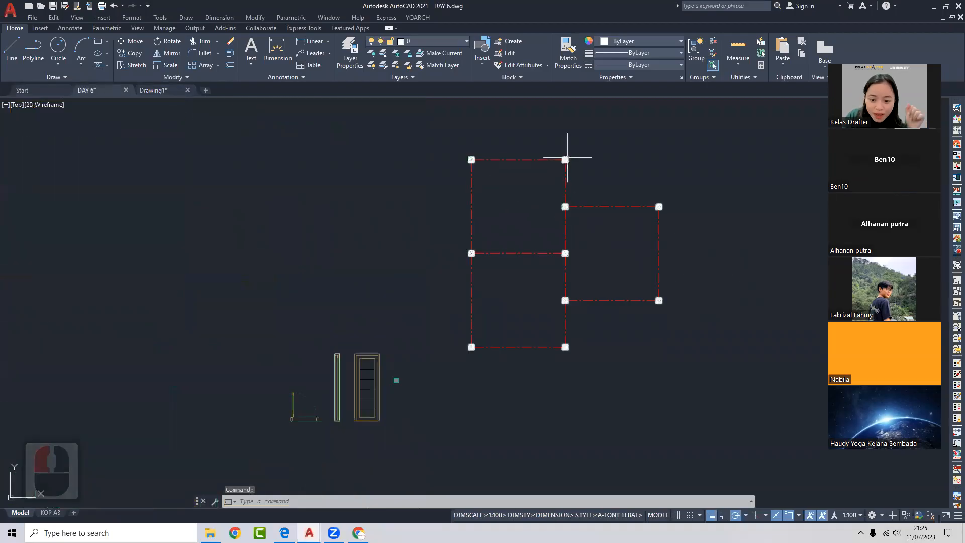
scroll(565, 158, up, 2)
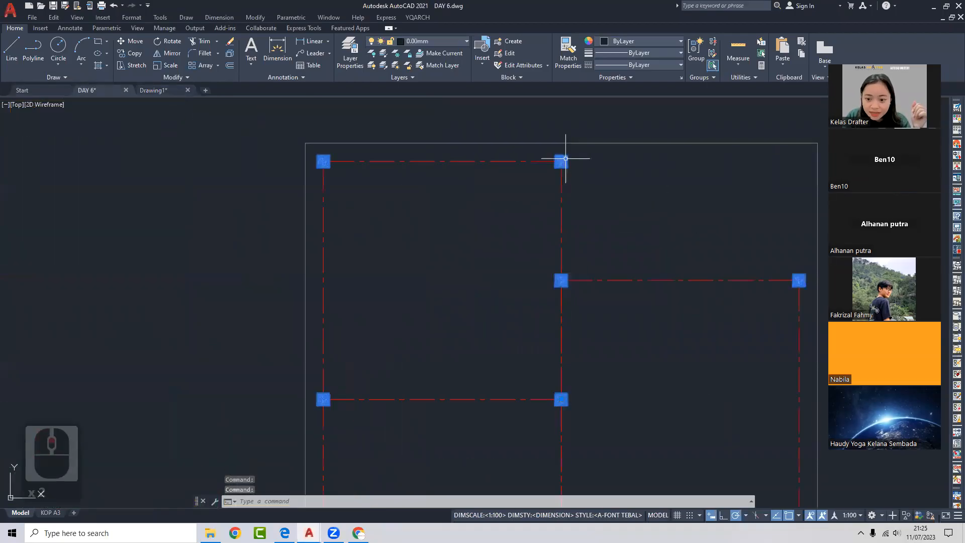
double_click(565, 158)
scroll(565, 186, down, 2)
middle_drag(591, 195, 583, 187)
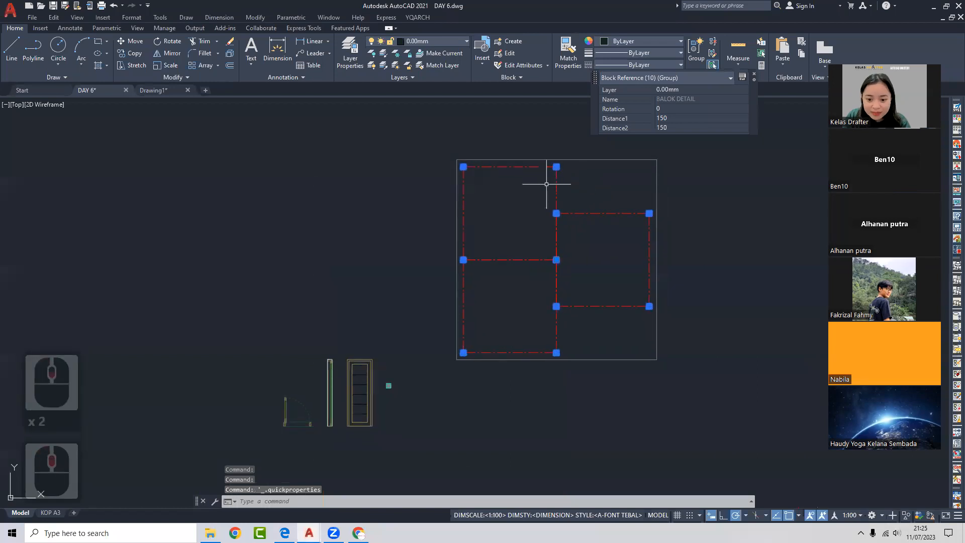
key(Escape)
scroll(563, 158, up, 2)
click(548, 173)
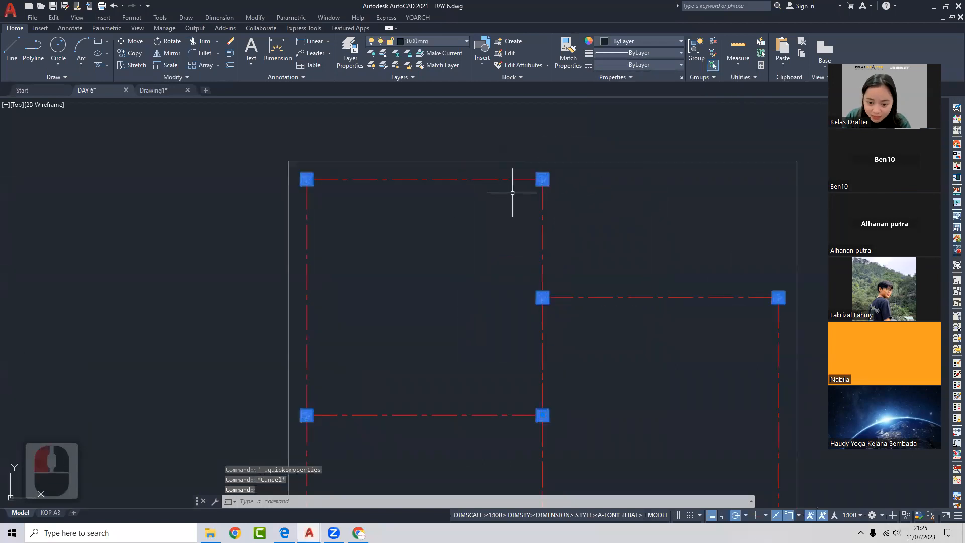
scroll(509, 189, down, 2)
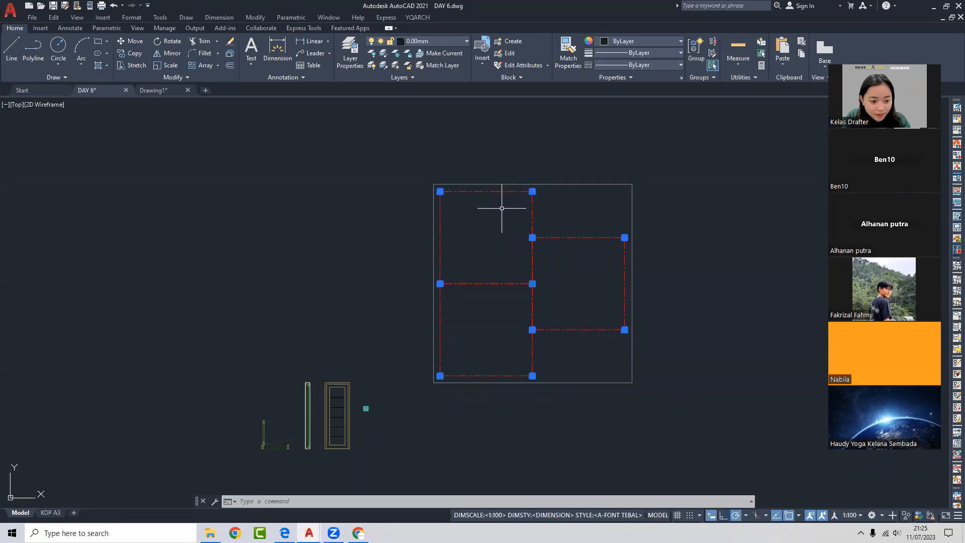
scroll(527, 219, up, 2)
key(Escape)
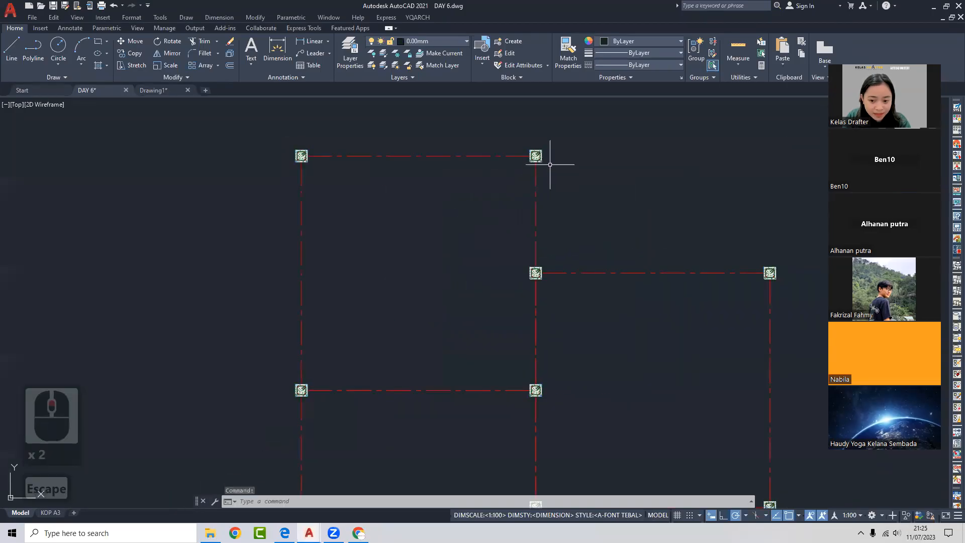
click(539, 156)
key(Escape)
mouse_move(523, 219)
middle_down()
mouse_move(490, 207)
mouse_move(502, 191)
middle_up()
scroll(490, 207, down, 2)
click(500, 175)
click(497, 185)
scroll(497, 185, up, 3)
key(Escape)
click(495, 172)
scroll(484, 196, down, 2)
middle_drag(477, 227, 481, 212)
middle_drag(482, 272, 484, 245)
scroll(485, 245, down, 2)
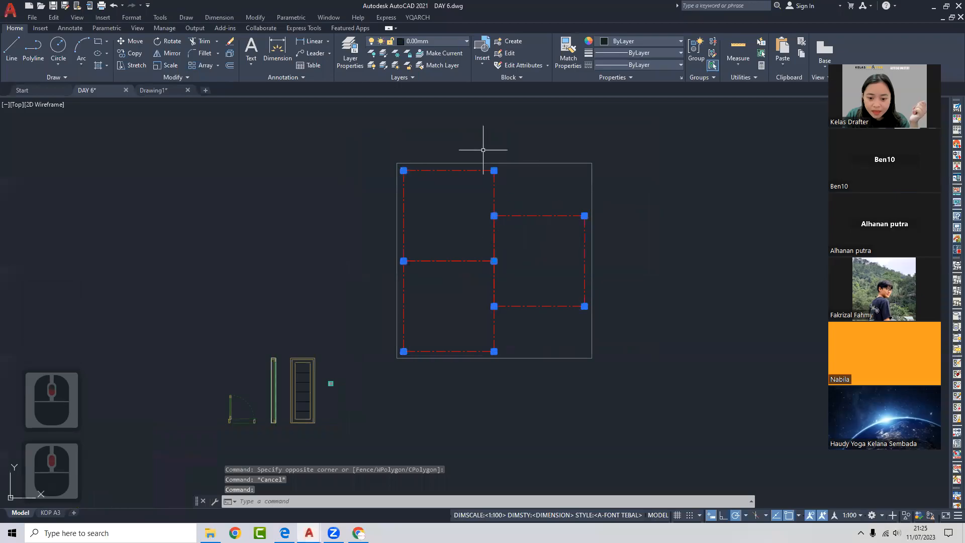
key(Escape)
- Copy the small column beside the door to the midpoint of the right room's right edge
click(361, 374)
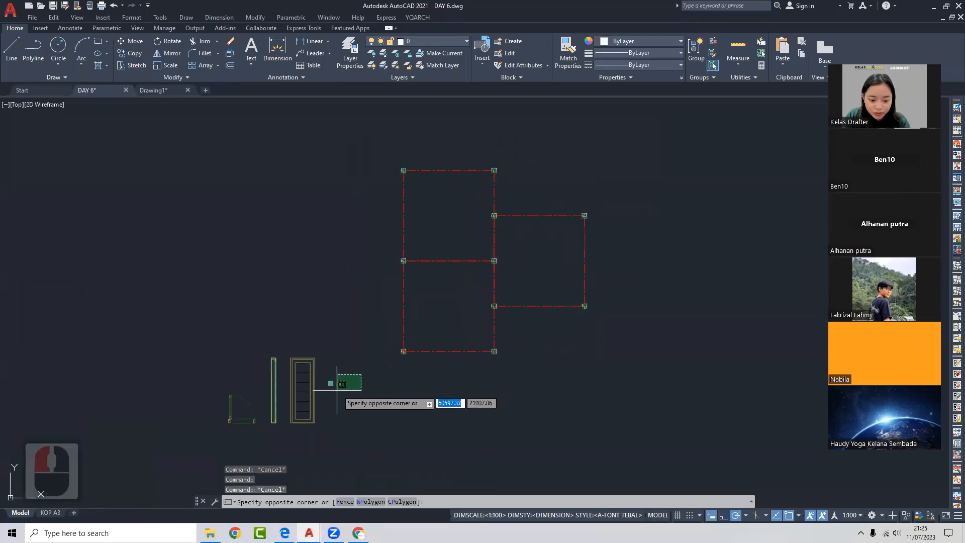
click(327, 391)
text(co)
key(space)
scroll(332, 385, up, 3)
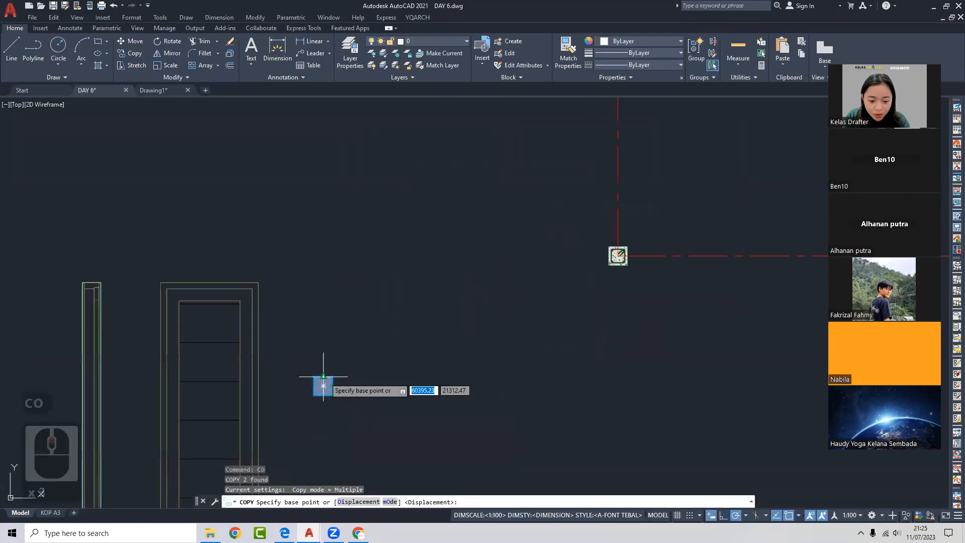
click(332, 385)
scroll(323, 384, down, 3)
click(600, 285)
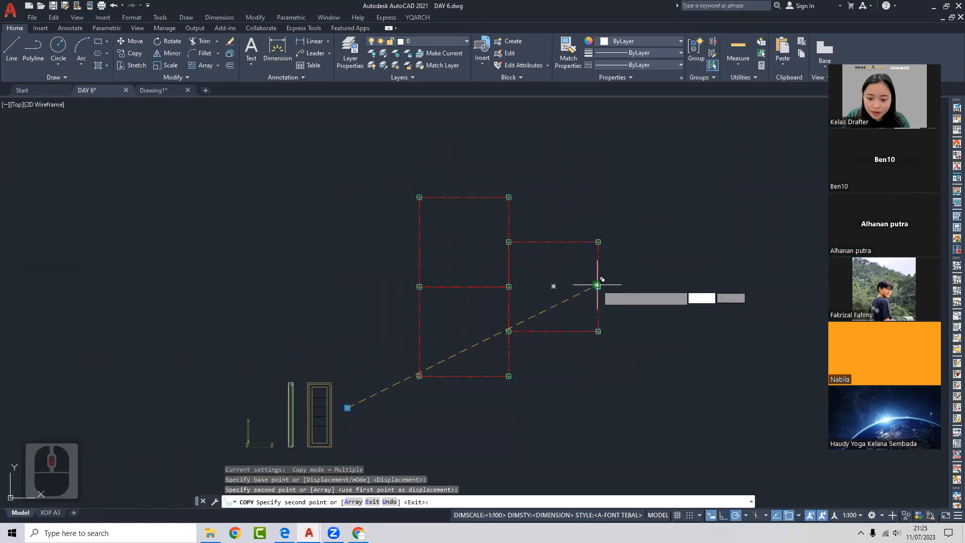
key(Escape)
scroll(600, 284, up, 4)
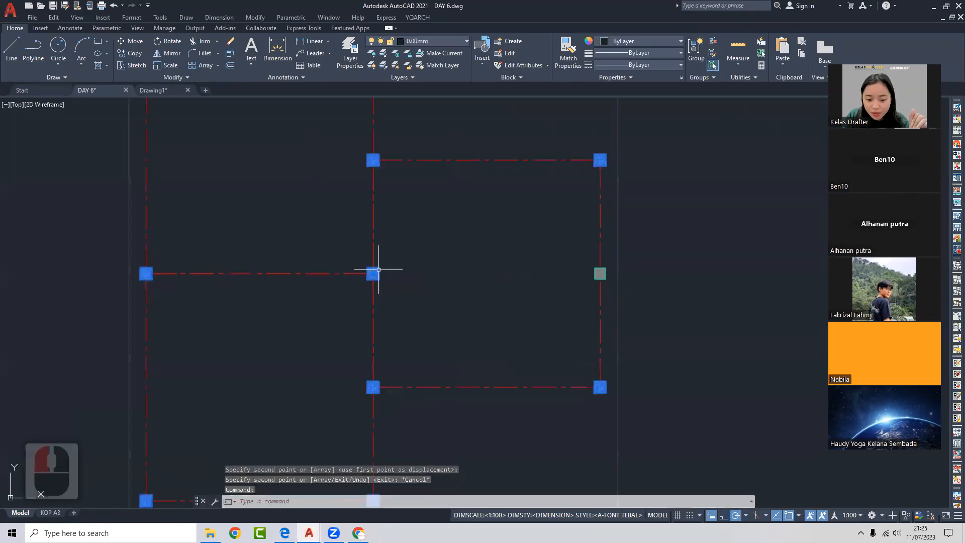
scroll(547, 273, down, 2)
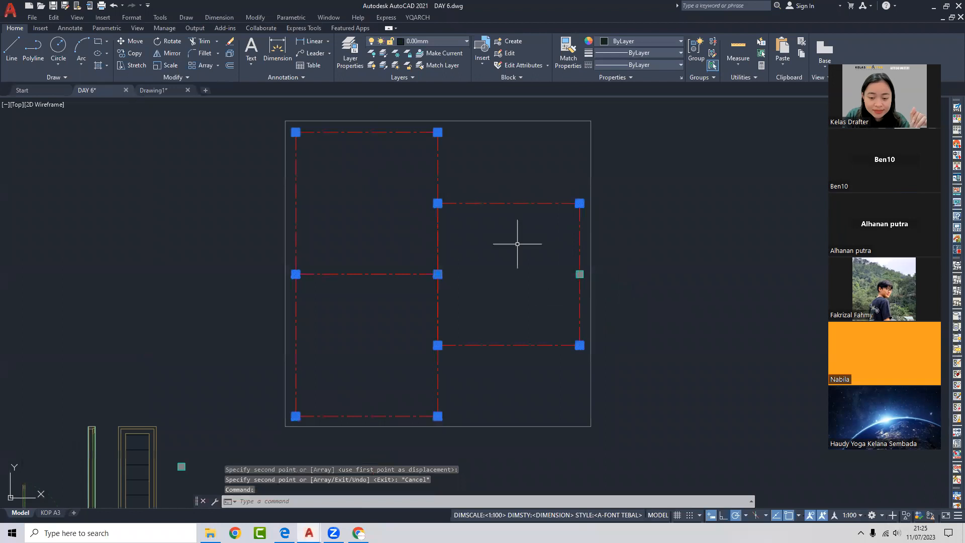
- Select the grid group and break it apart with UNGROUP
middle_drag(539, 255, 550, 248)
key(Escape)
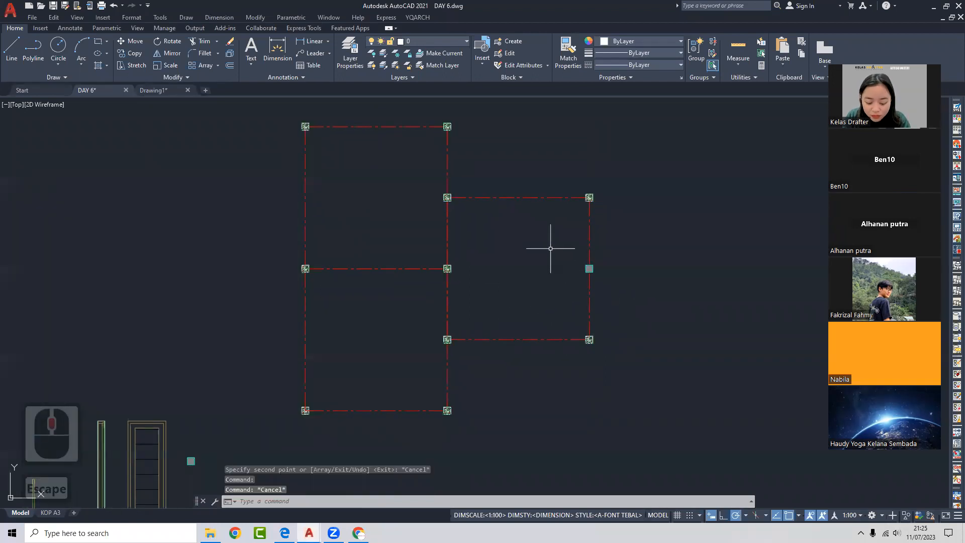
click(448, 269)
middle_drag(456, 270, 463, 239)
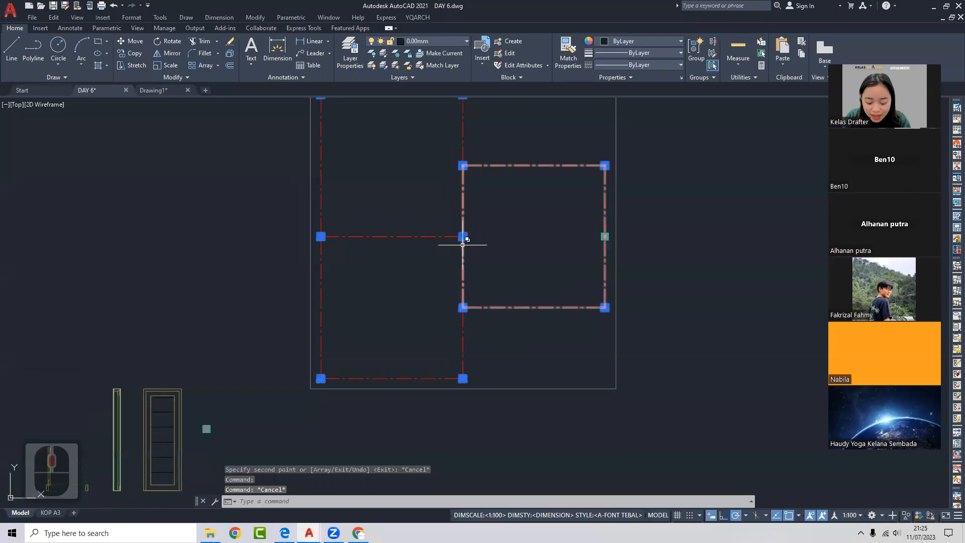
text(ung)
key(Return)
- Window-select two column markers to confirm they are now separate objects, then clear the selection
click(457, 224)
click(475, 248)
click(448, 151)
click(476, 177)
middle_drag(510, 193, 491, 251)
key(Escape)
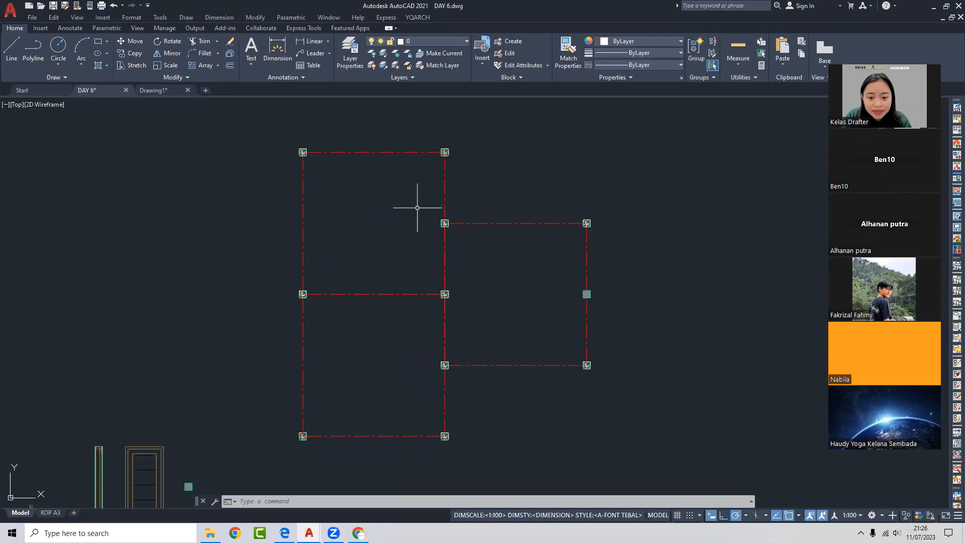
- Window-select the first five column markers on the red grid, starting top-left
click(285, 134)
click(316, 154)
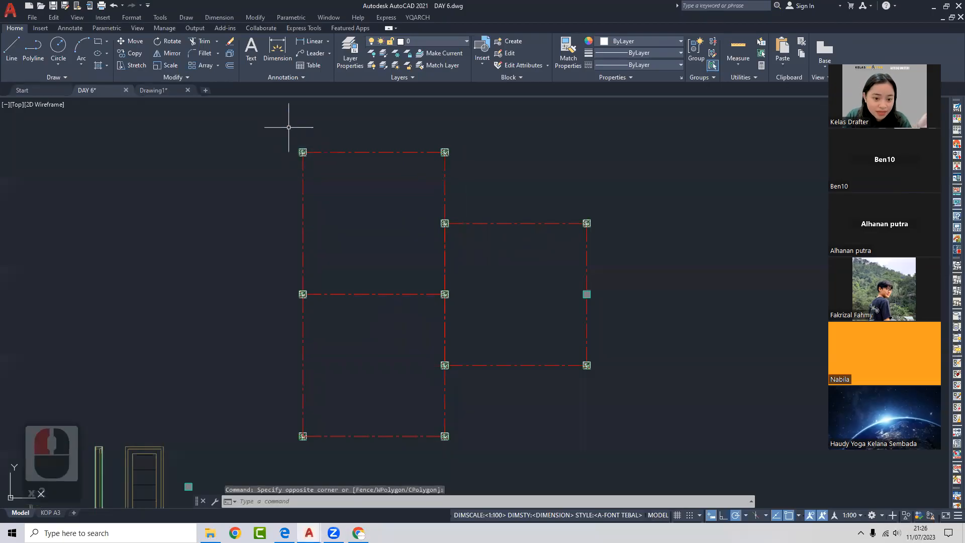
click(289, 127)
click(319, 174)
click(388, 126)
click(471, 174)
click(422, 204)
click(462, 243)
click(524, 206)
click(598, 250)
- Add the remaining column markers to the selection, ending with the right-edge marker
click(408, 269)
click(461, 314)
click(231, 255)
click(325, 313)
click(296, 395)
click(322, 447)
click(431, 351)
click(454, 377)
click(429, 416)
click(470, 459)
click(544, 335)
click(636, 380)
- Group the selected markers with G into one unnamed group and pick it to check
scroll(565, 377, up, 2)
scroll(394, 233, down, 4)
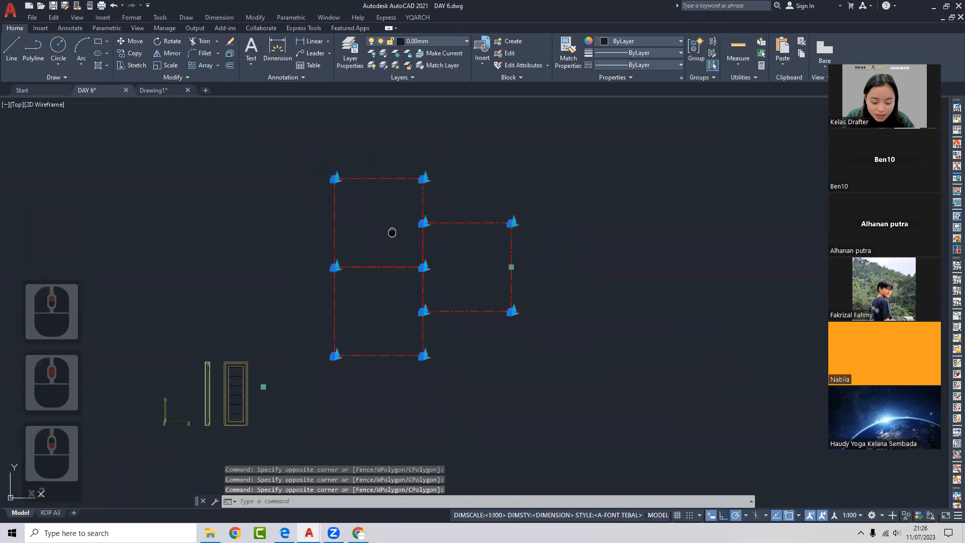
text(G)
key(Return)
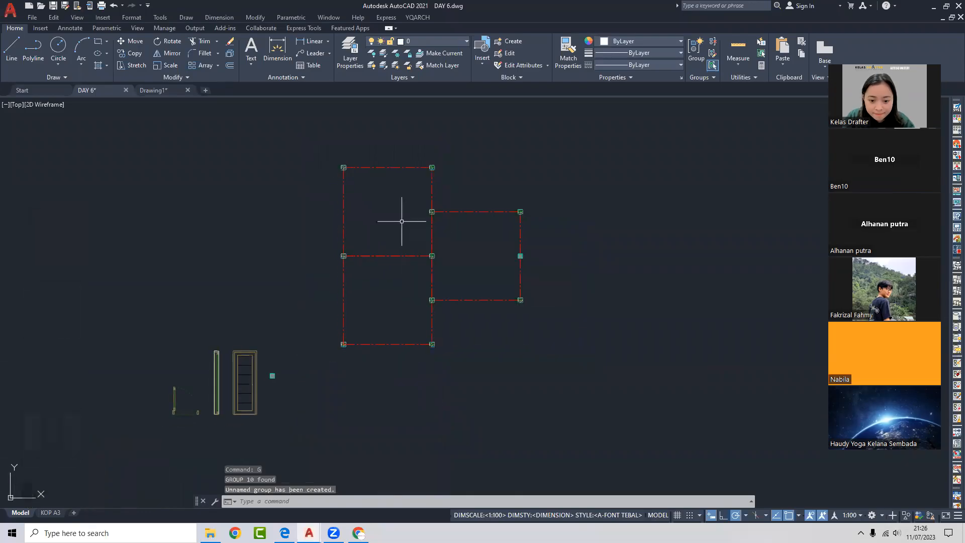
click(432, 210)
middle_drag(386, 211, 354, 224)
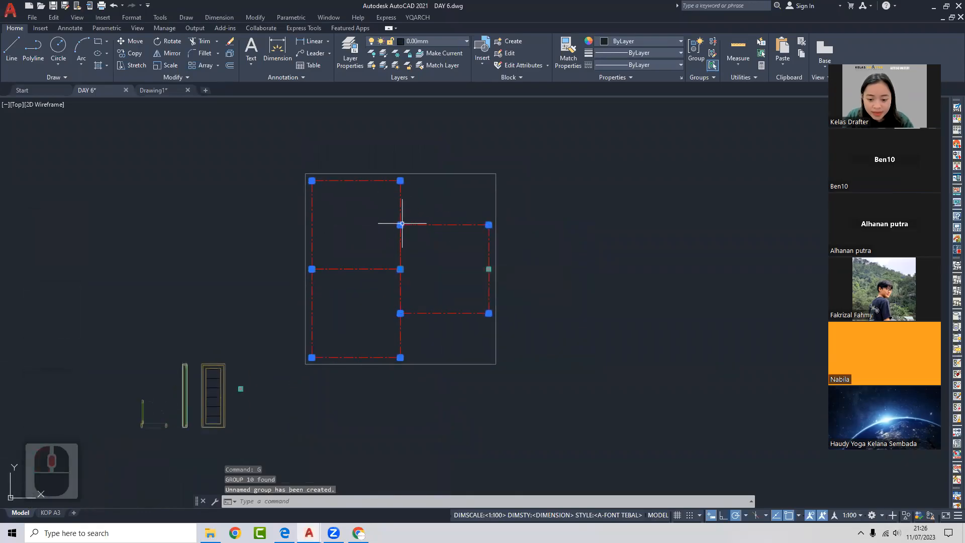
scroll(458, 263, up, 2)
- Use Group Edit > Add objects to include the right-edge midpoint objects, then verify the group
middle_drag(462, 238, 493, 251)
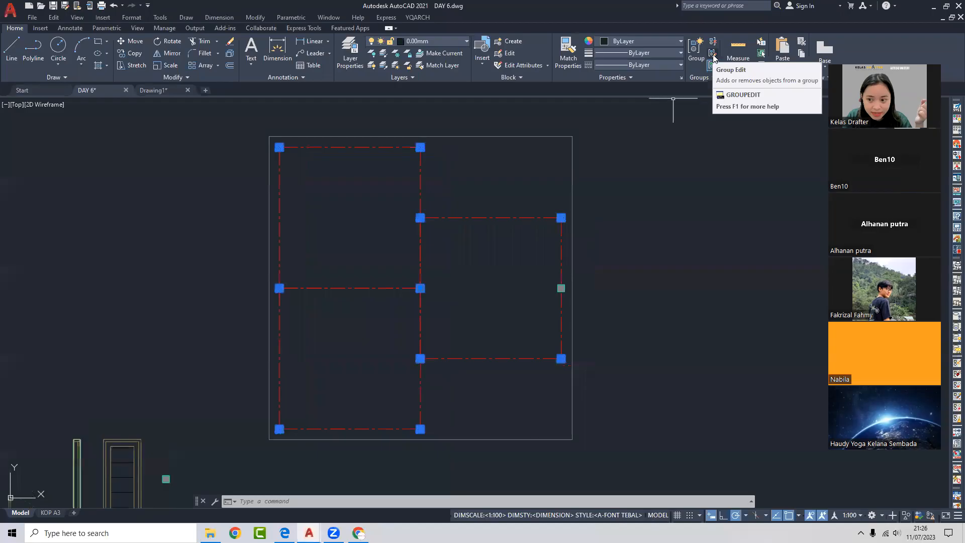
click(714, 58)
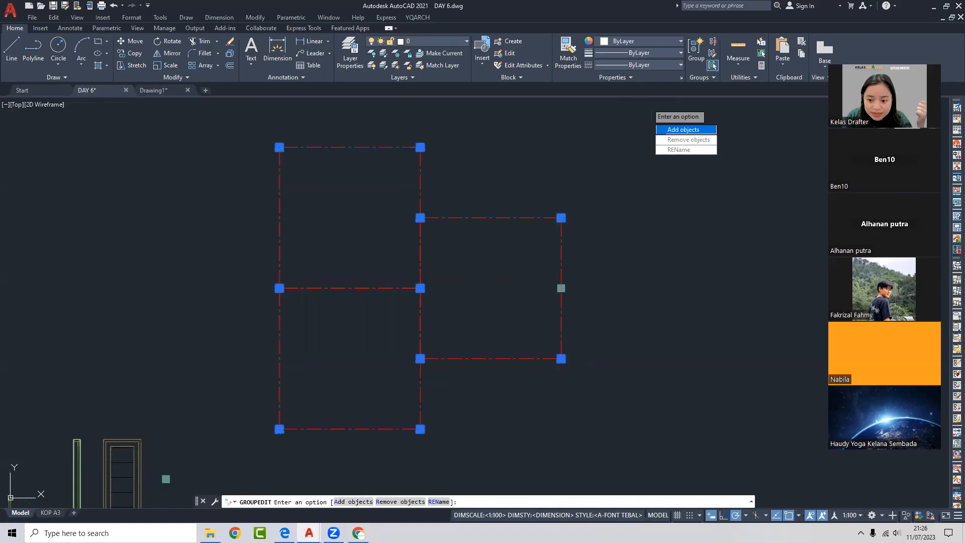
click(683, 130)
click(538, 269)
click(583, 306)
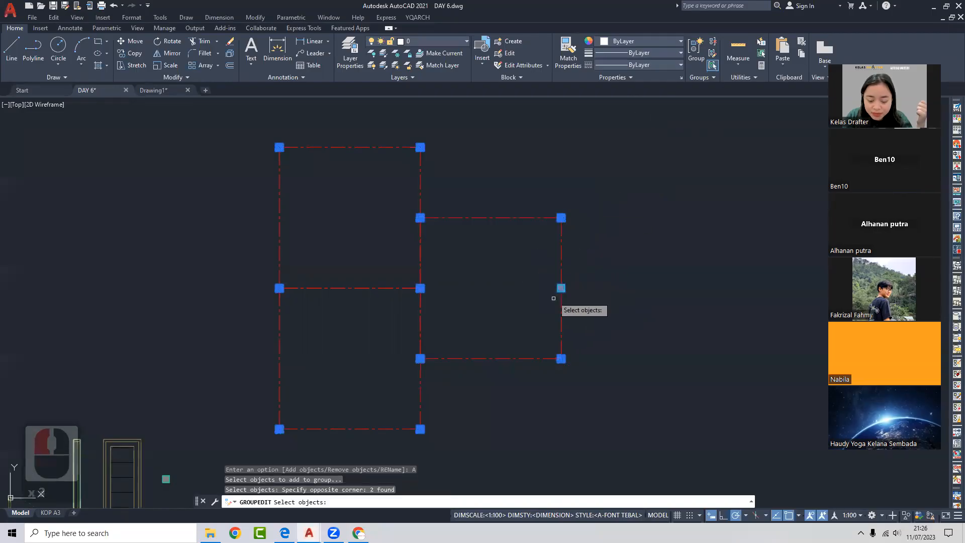
key(Return)
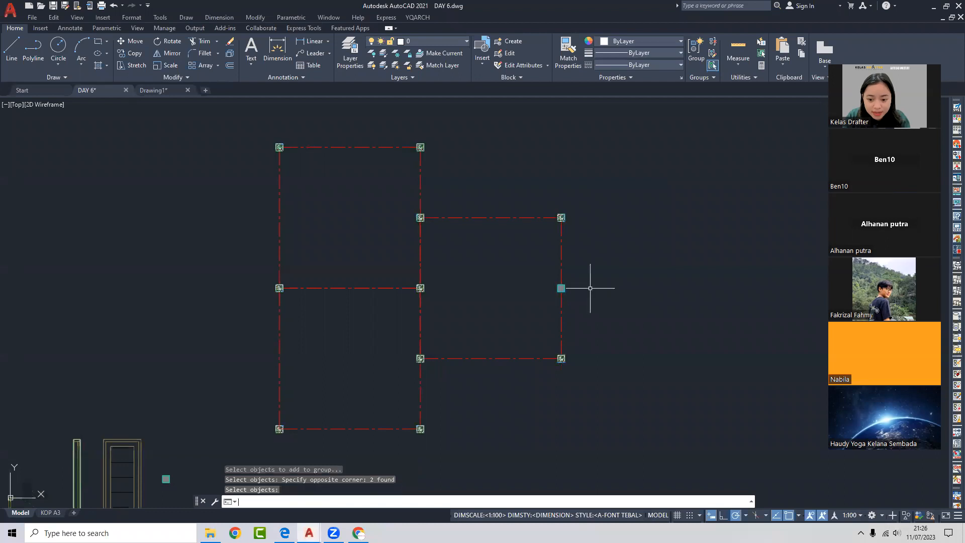
click(564, 288)
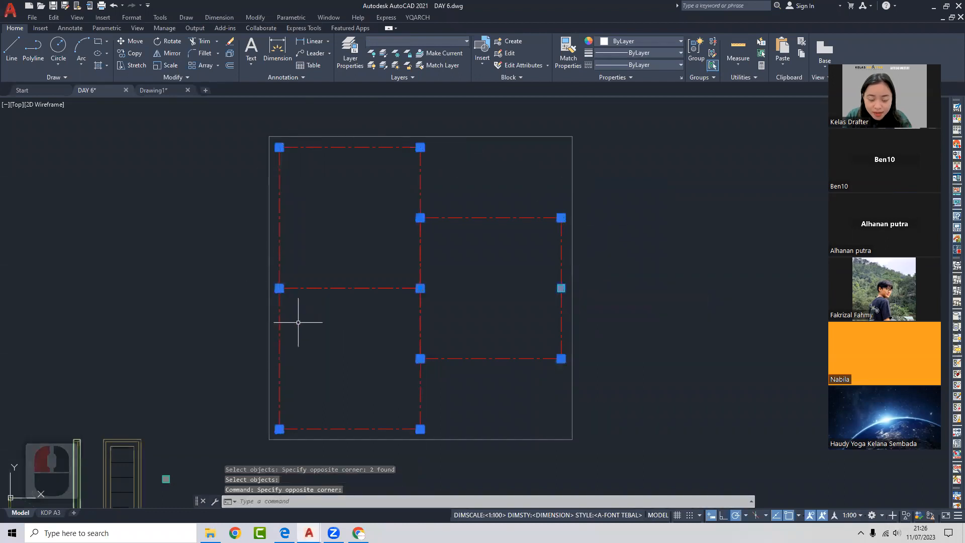
key(Escape)
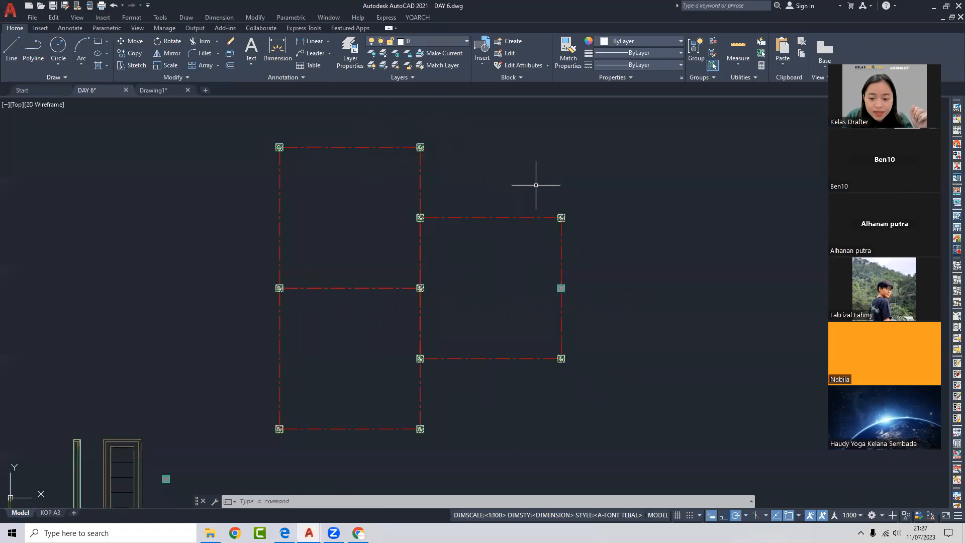
click(562, 214)
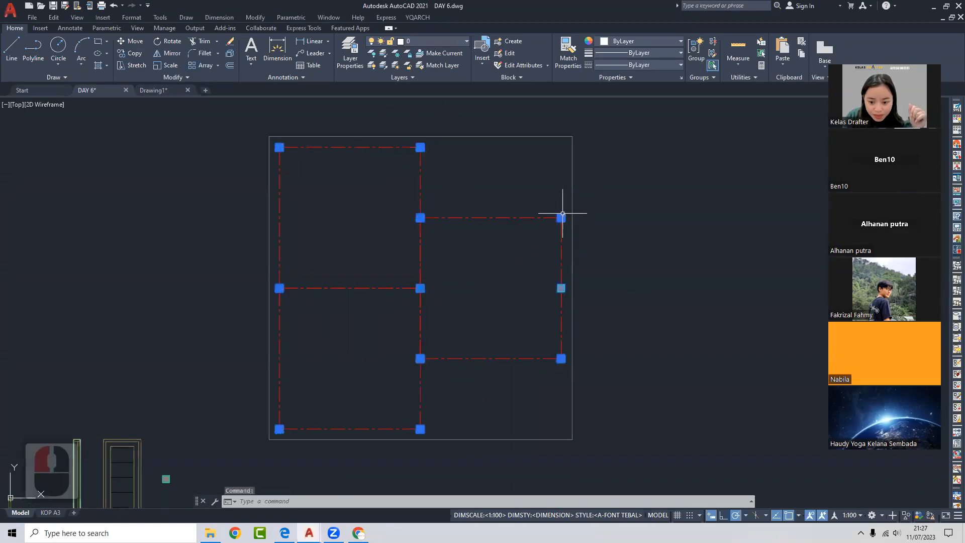
- Use Group Edit > Remove objects on the four right-hand markers, then check the reduced group
click(713, 54)
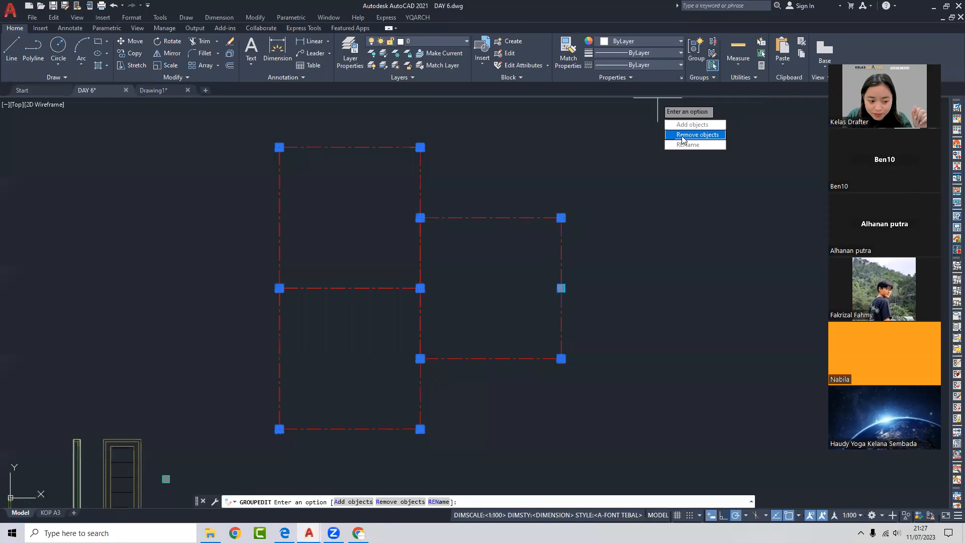
click(683, 135)
click(516, 176)
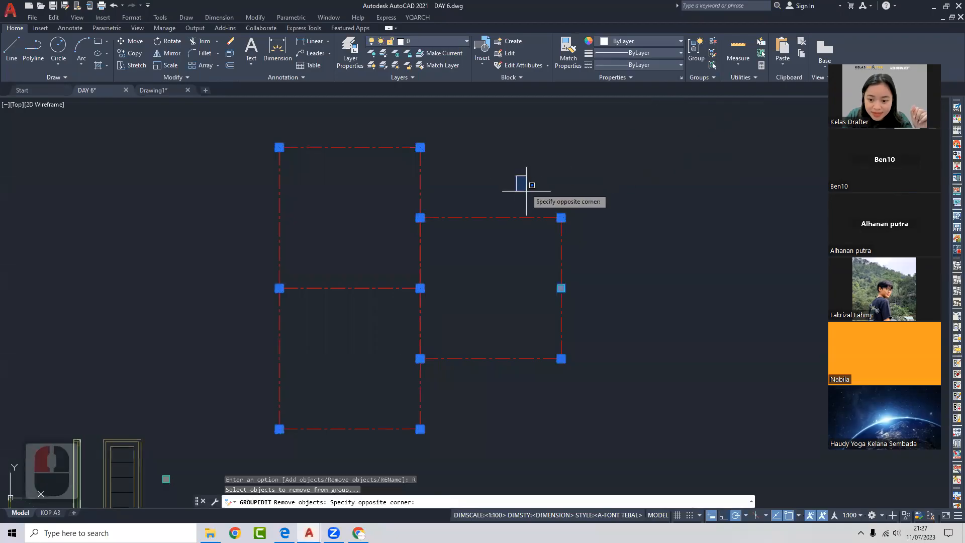
click(615, 389)
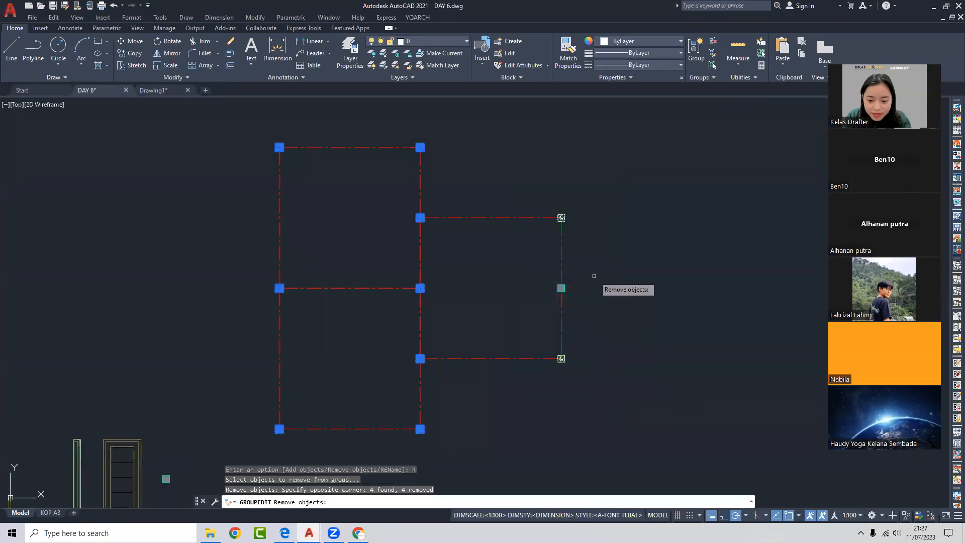
key(Return)
click(423, 214)
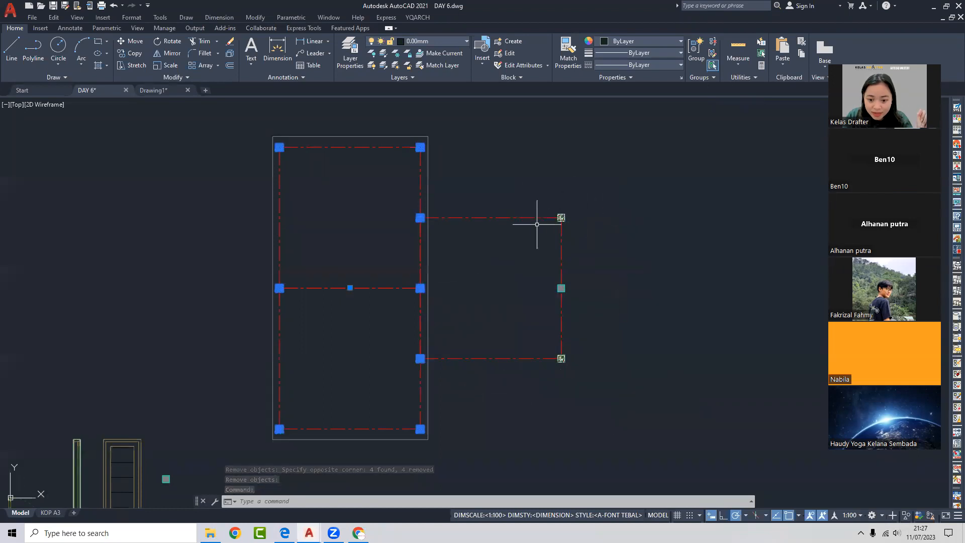
key(Escape)
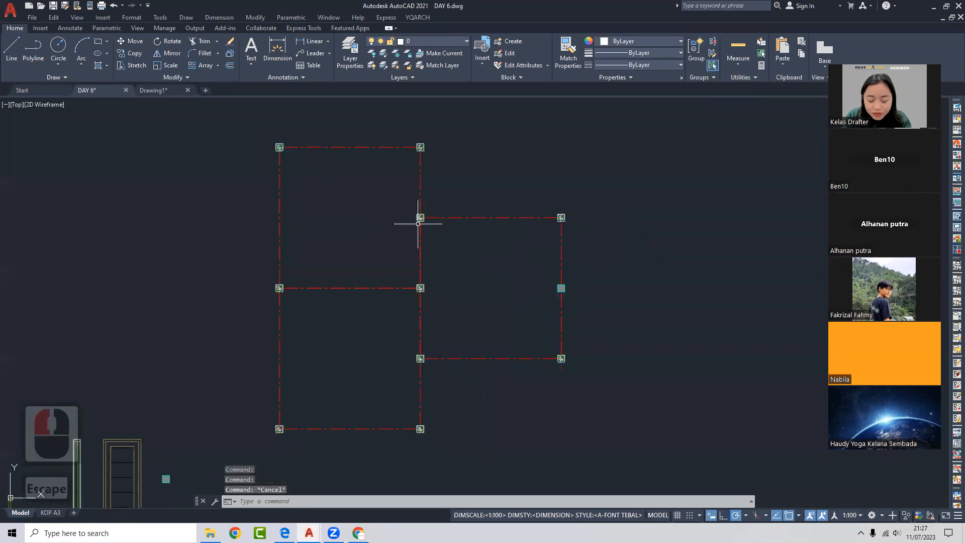
middle_drag(464, 216, 474, 213)
- Add the upper-right and lower-right column markers back via Group Edit > Add objects, then verify
click(431, 214)
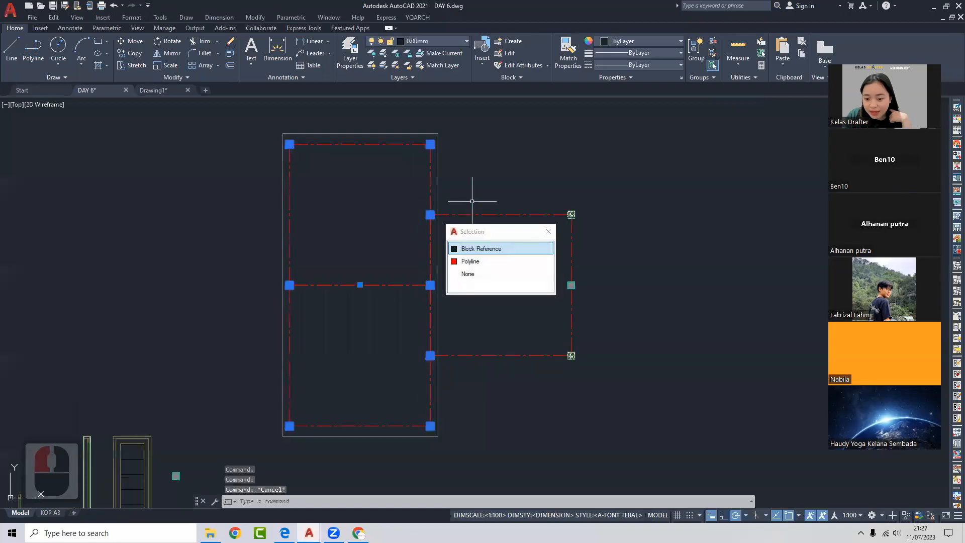
click(713, 64)
click(703, 121)
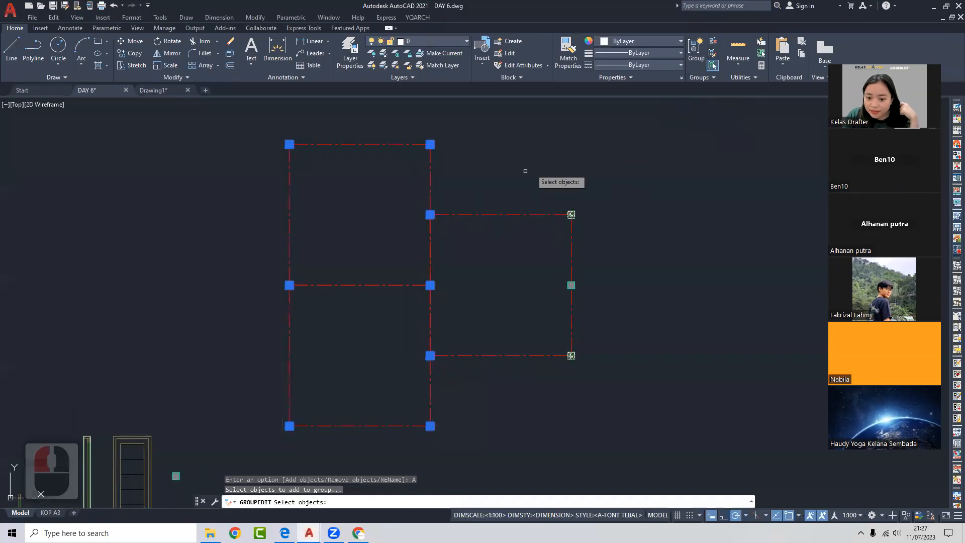
click(510, 177)
click(564, 253)
click(548, 198)
click(592, 243)
click(521, 306)
click(592, 378)
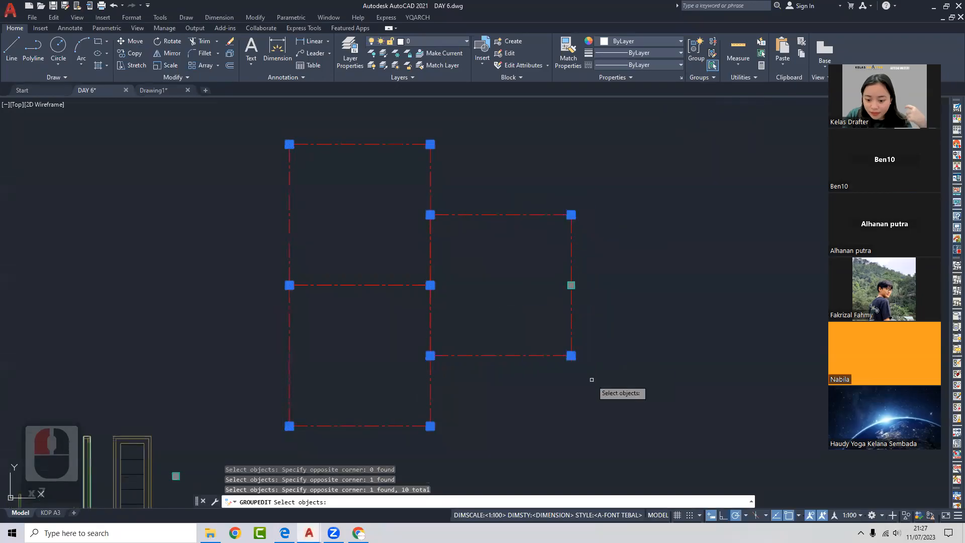
key(space)
click(568, 352)
click(569, 350)
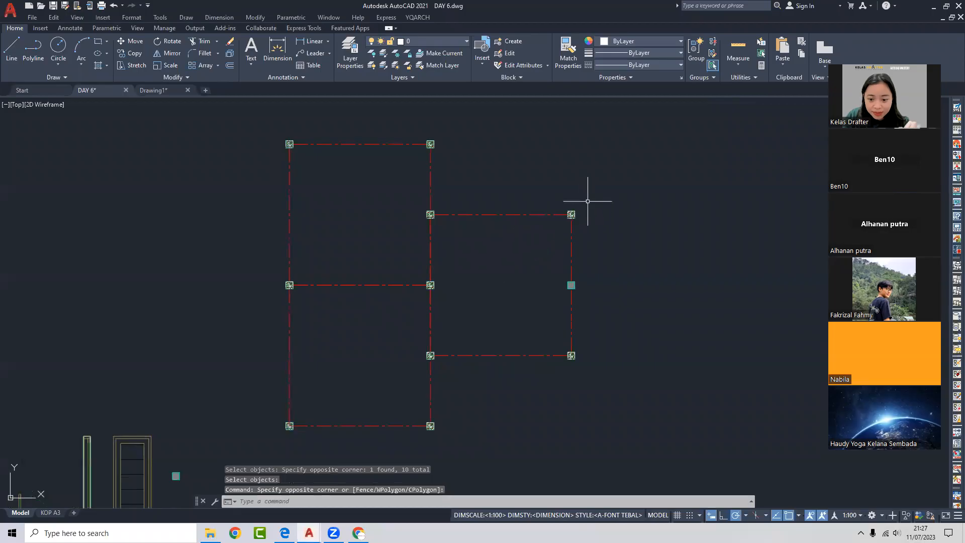
click(571, 214)
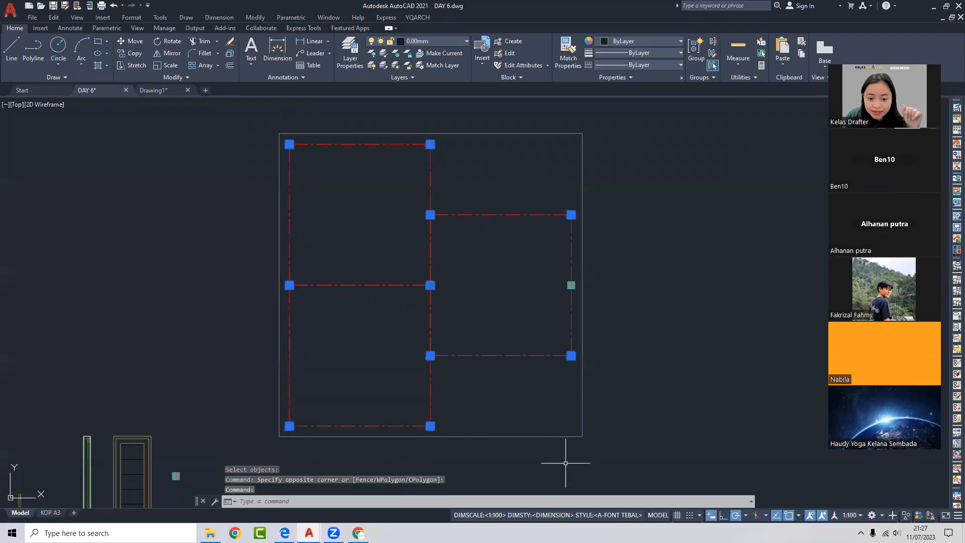
key(Escape)
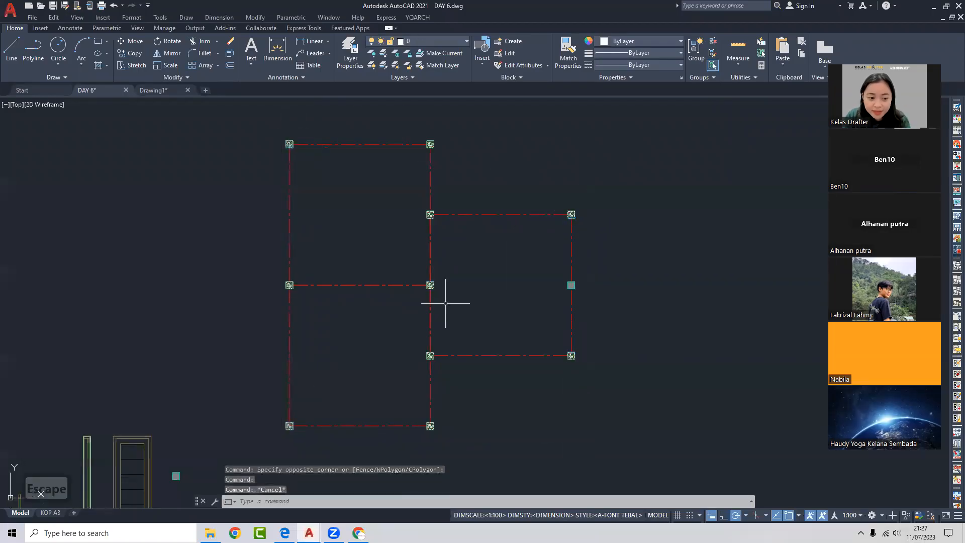
- Turn Group Selection off and pick individual column markers to test it
click(713, 66)
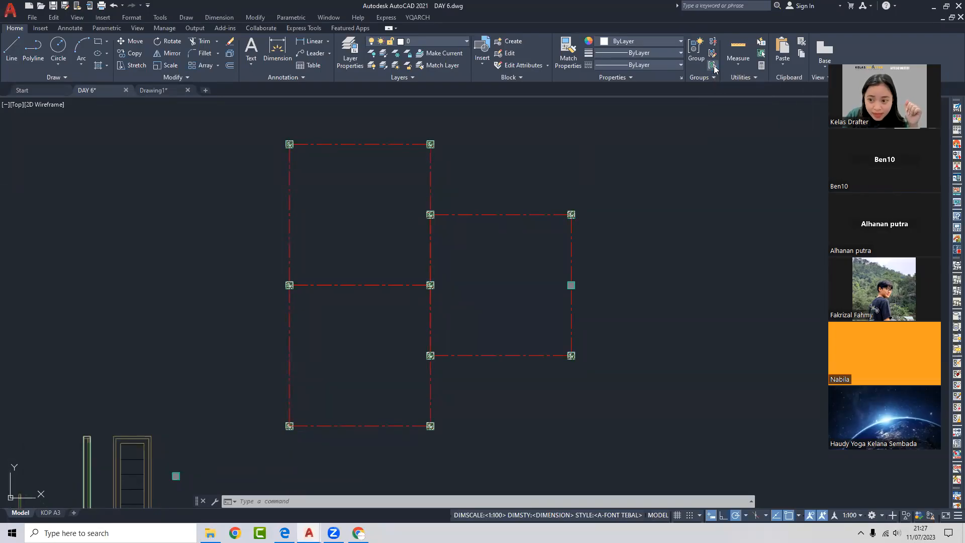
click(431, 144)
click(289, 145)
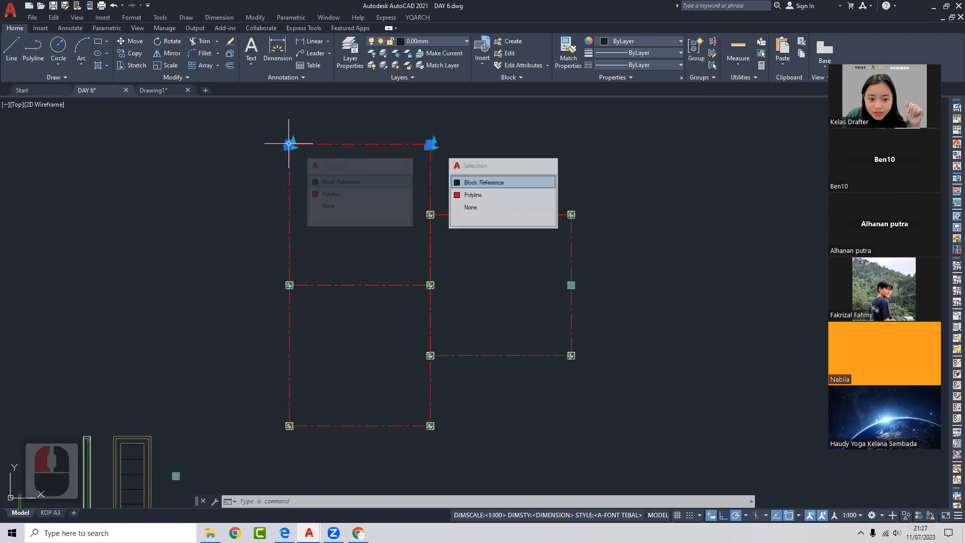
key(Escape)
click(426, 212)
click(425, 213)
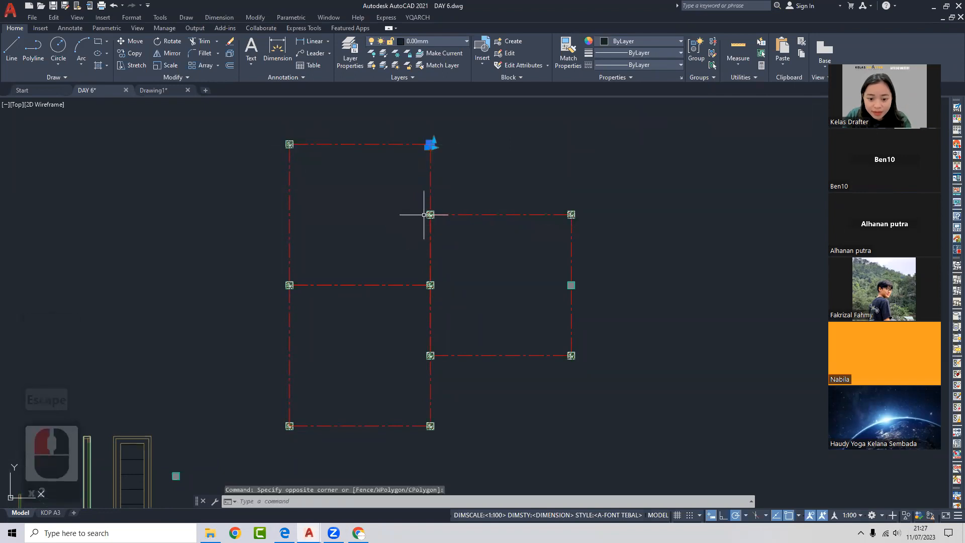
click(427, 214)
click(575, 211)
key(Escape)
click(429, 281)
key(Escape)
click(430, 355)
key(Escape)
click(380, 260)
click(453, 302)
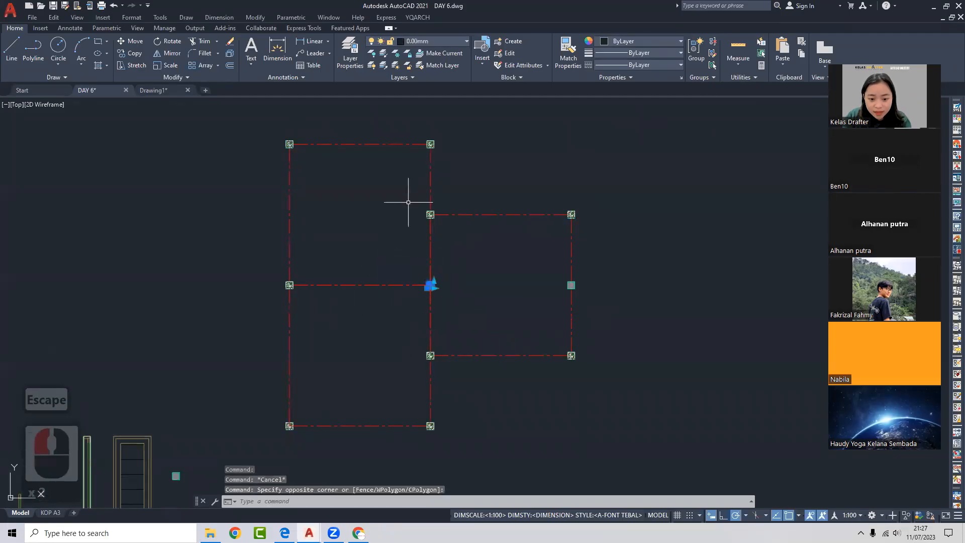
click(407, 203)
click(453, 227)
click(405, 122)
key(Escape)
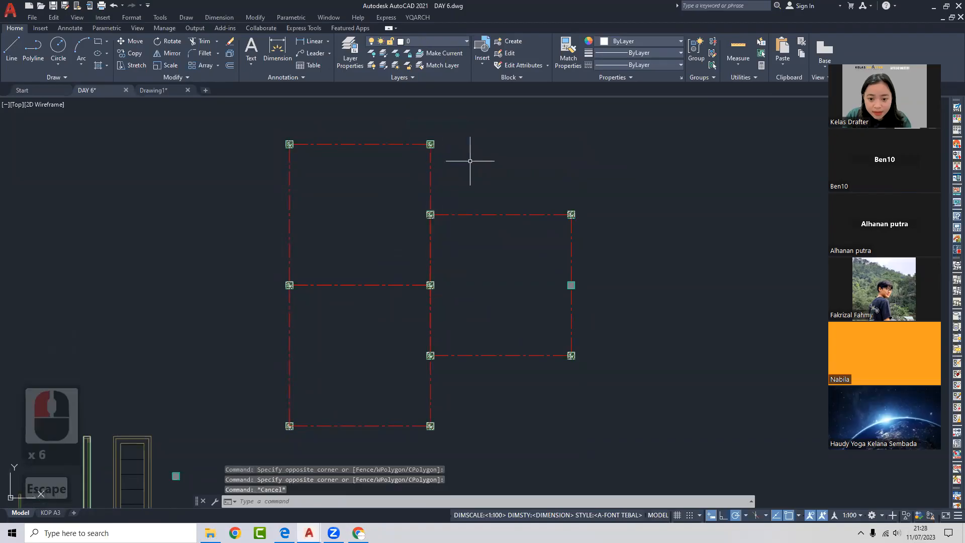
- Turn Group Selection back on, select the whole column group, then switch it off again
click(713, 66)
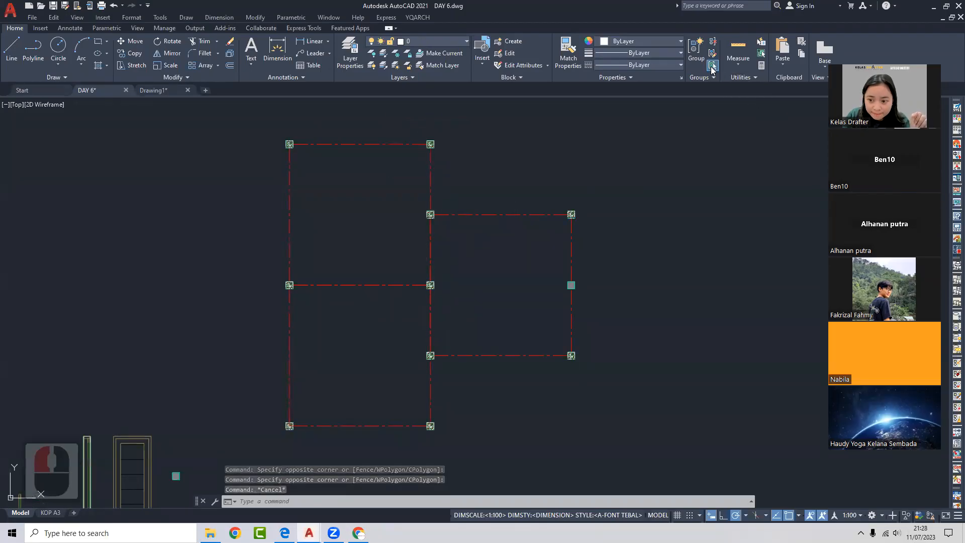
click(431, 145)
middle_drag(396, 170, 419, 167)
mouse_move(480, 150)
middle_down()
mouse_move(424, 190)
mouse_move(452, 190)
middle_up()
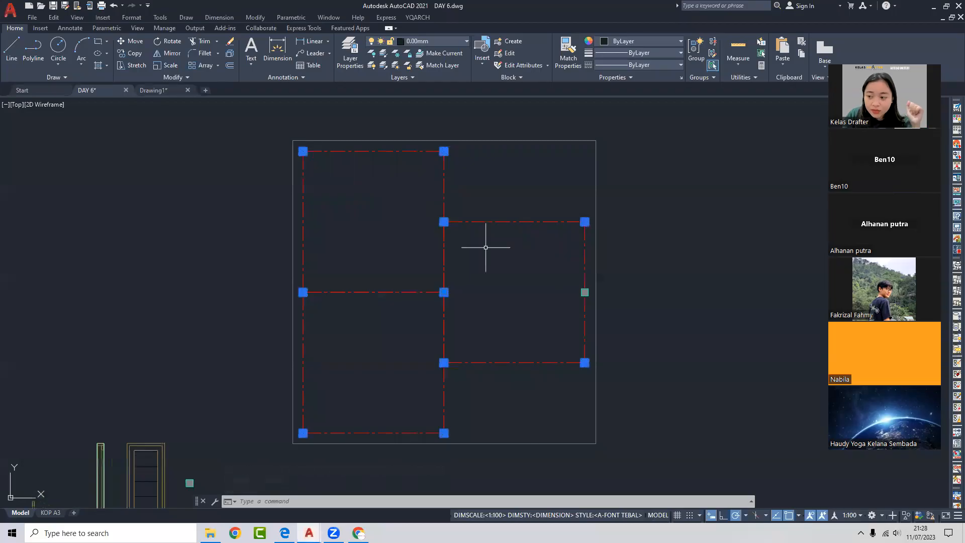
middle_drag(485, 244, 499, 216)
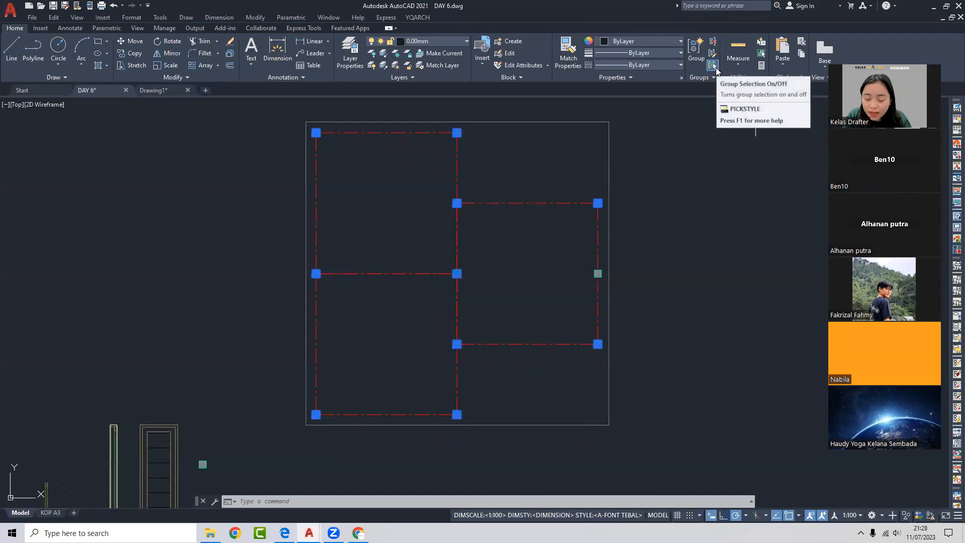
key(Escape)
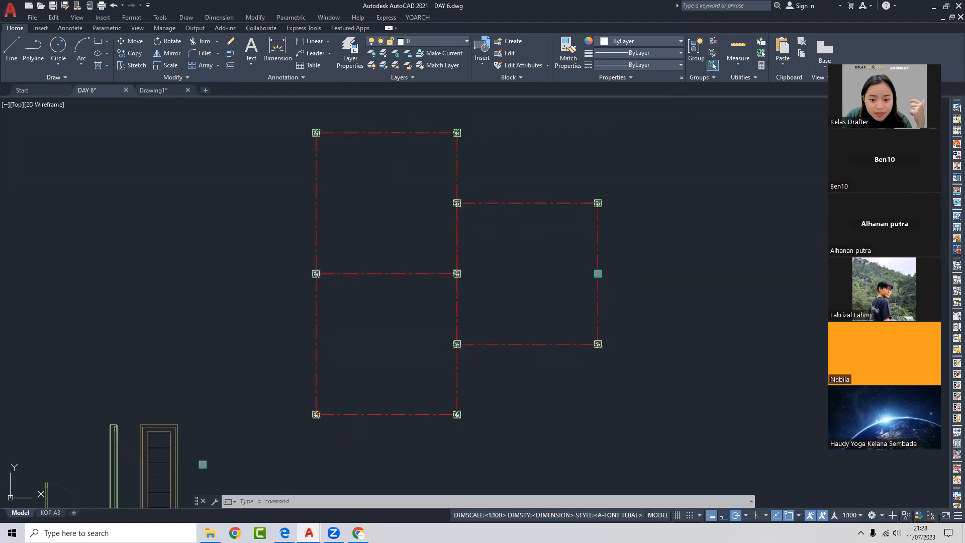
click(456, 131)
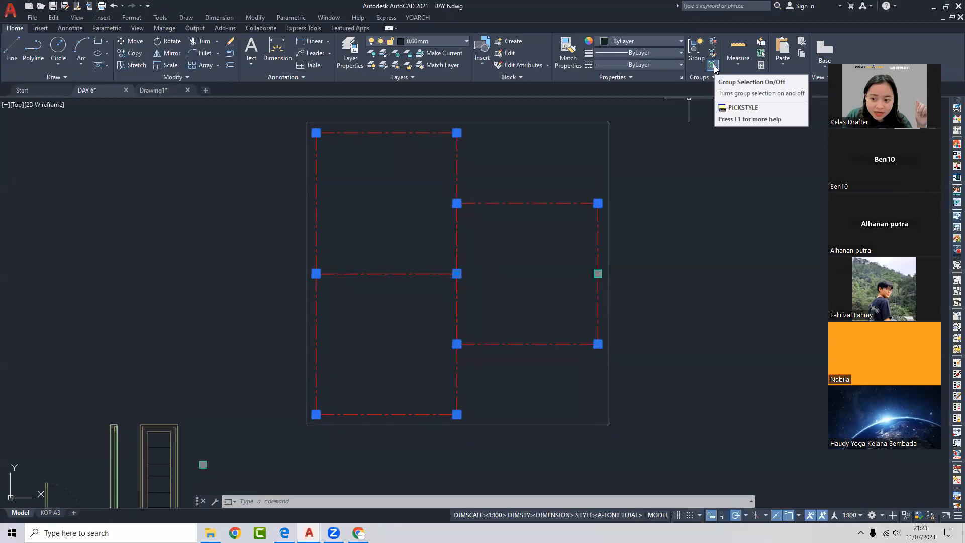
click(713, 65)
- Copy the column marker to the midpoint of the grid's top line
text(co)
key(Return)
click(456, 132)
click(442, 111)
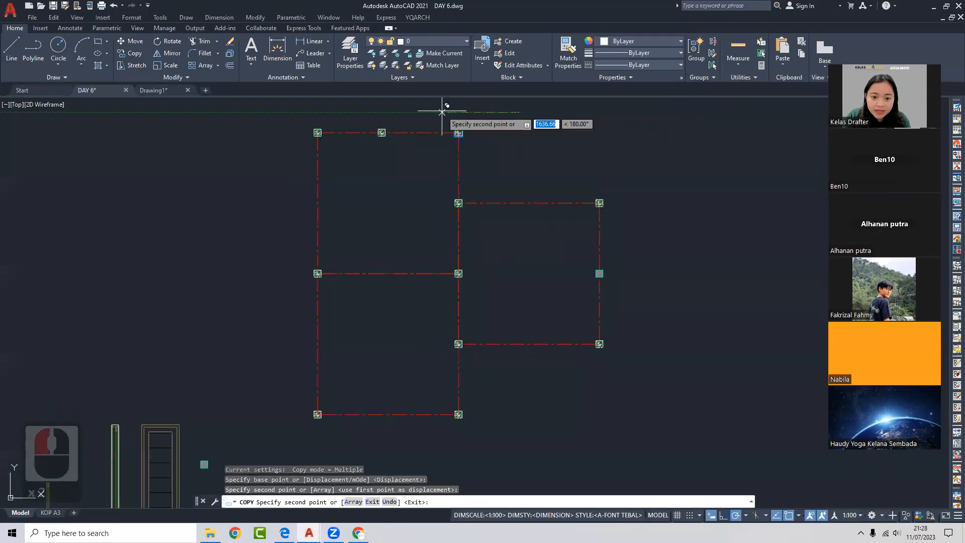
key(space)
click(389, 124)
click(378, 131)
middle_drag(378, 131, 387, 125)
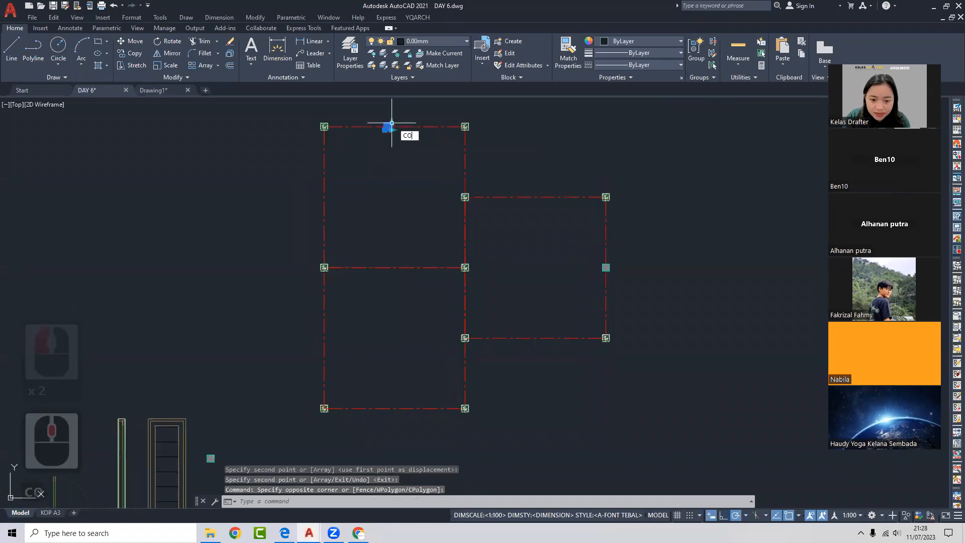
- Copy the top middle marker down to the middle line's midpoint, then re-enable Group Selection and pick the grid
text(co)
key(Return)
click(388, 127)
key(Escape)
click(379, 120)
click(412, 153)
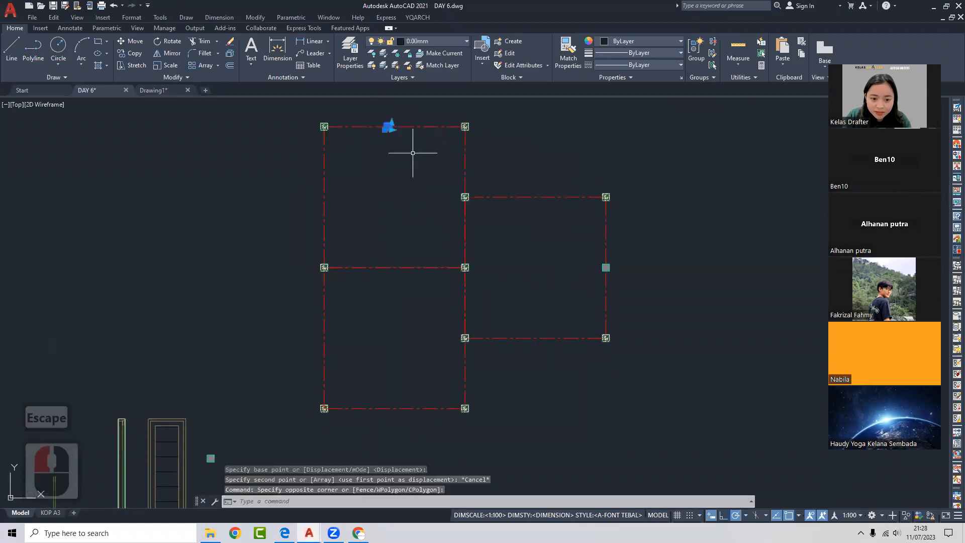
text(co)
key(Return)
click(388, 127)
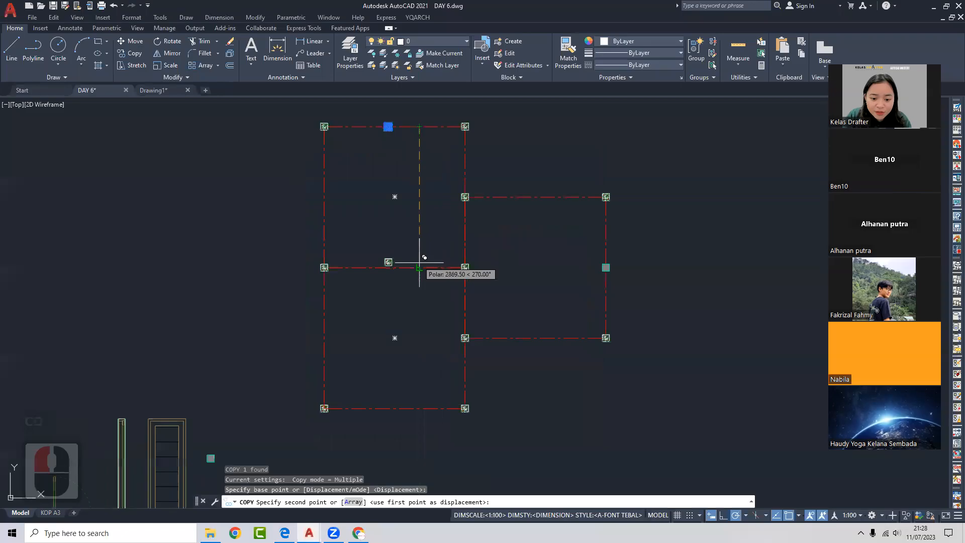
click(387, 267)
key(Escape)
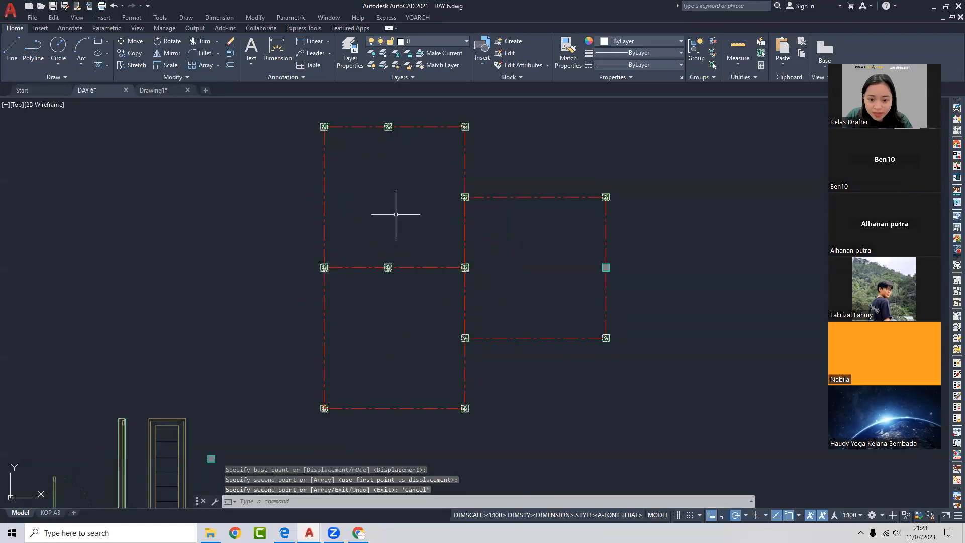
click(713, 65)
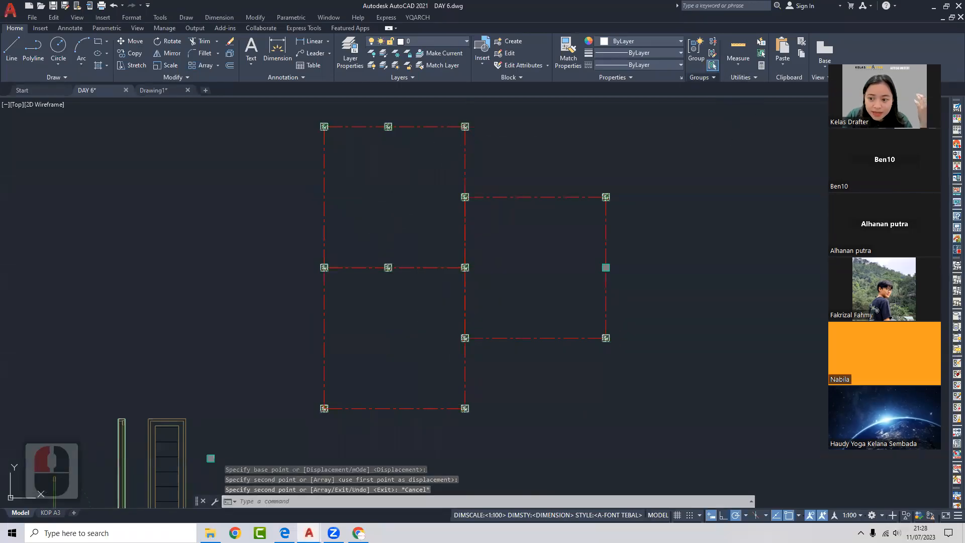
click(460, 126)
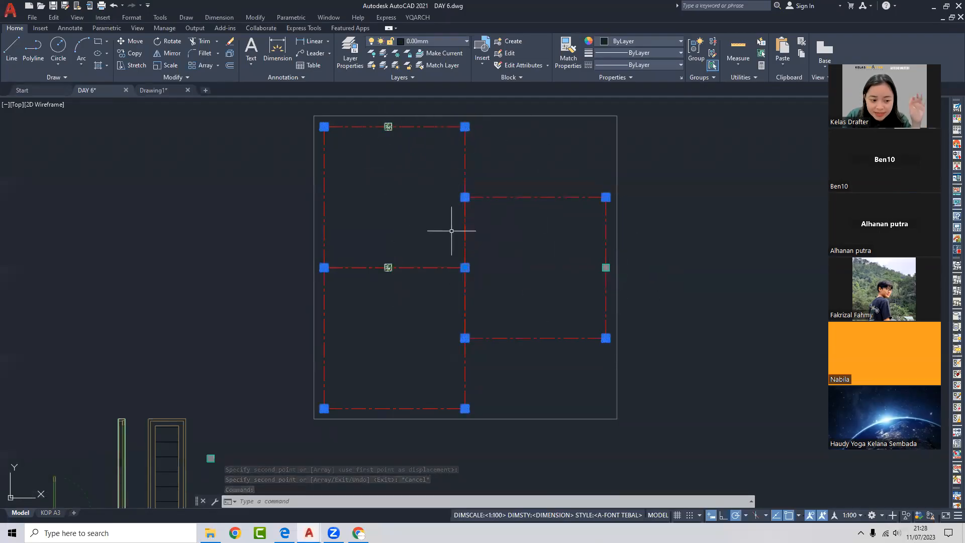
- Add the two middle column markers to the room grid group with Group Edit
click(713, 55)
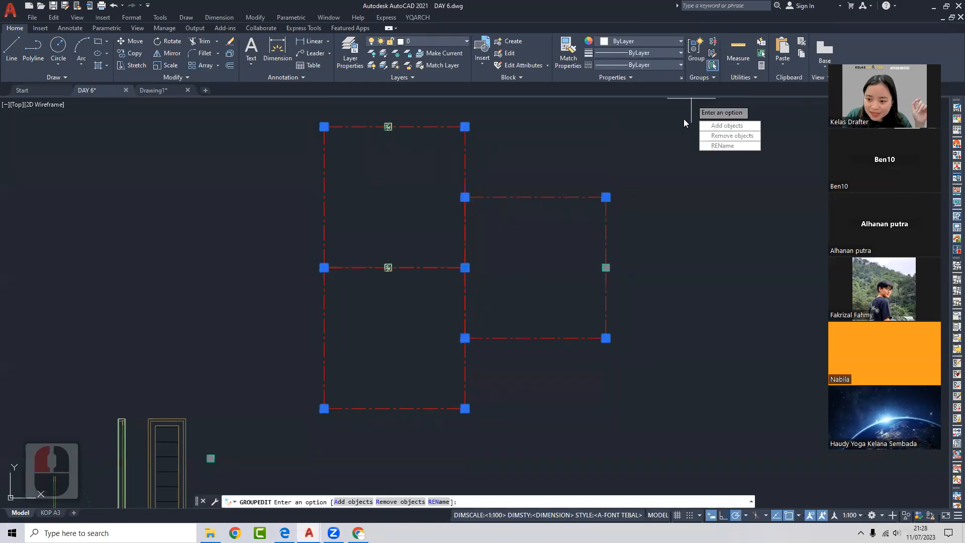
click(726, 127)
click(378, 113)
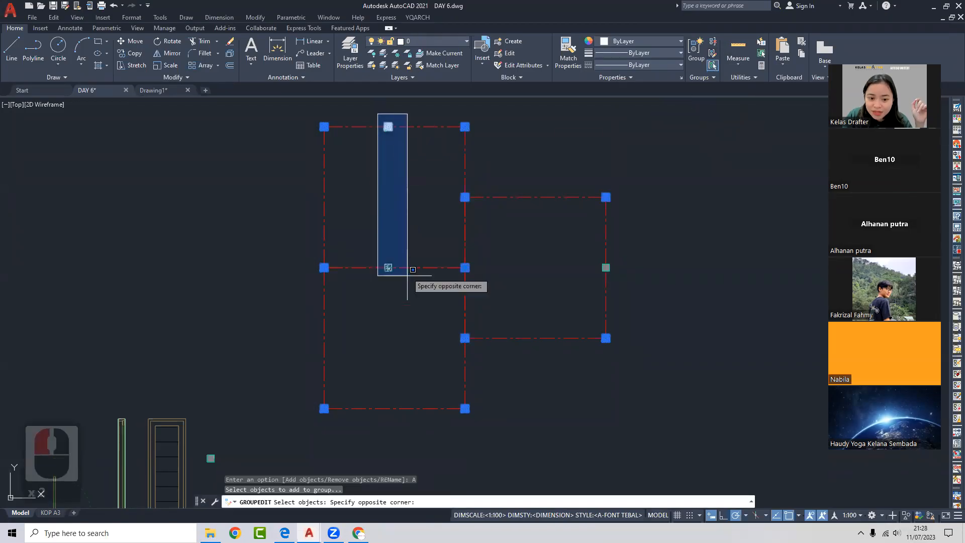
click(402, 274)
click(559, 246)
click(634, 288)
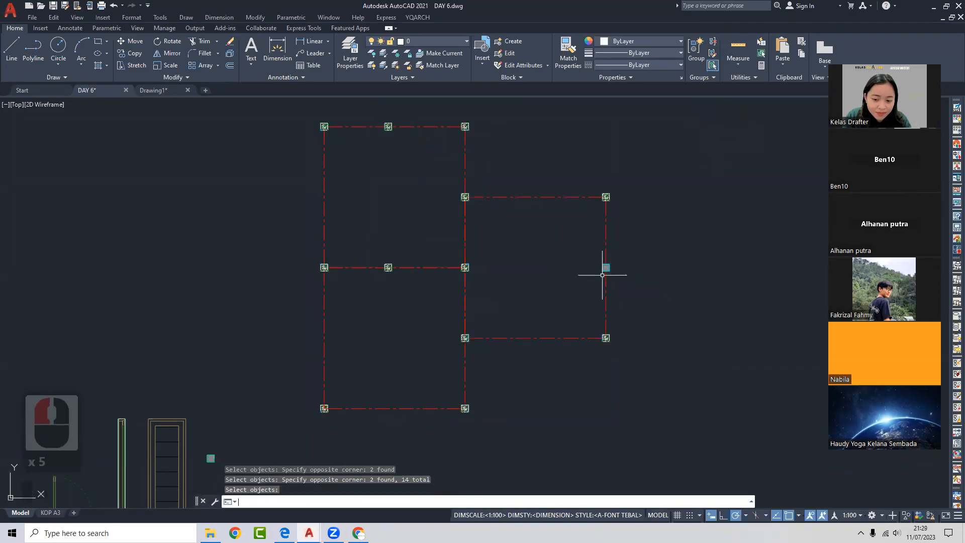
key(Return)
key(Escape)
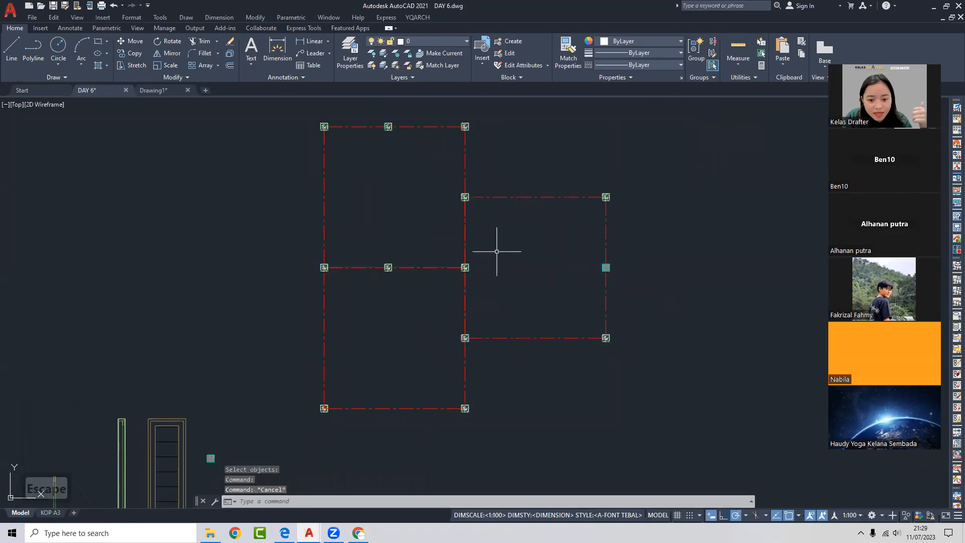
- Test selecting the grid as one group, then leave group selection switched off
click(463, 198)
middle_drag(459, 207, 440, 224)
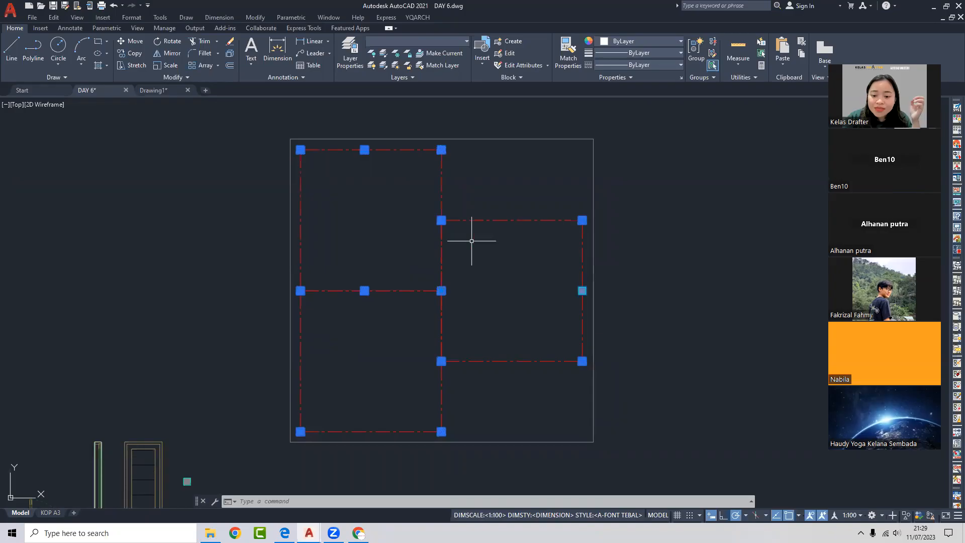
click(713, 65)
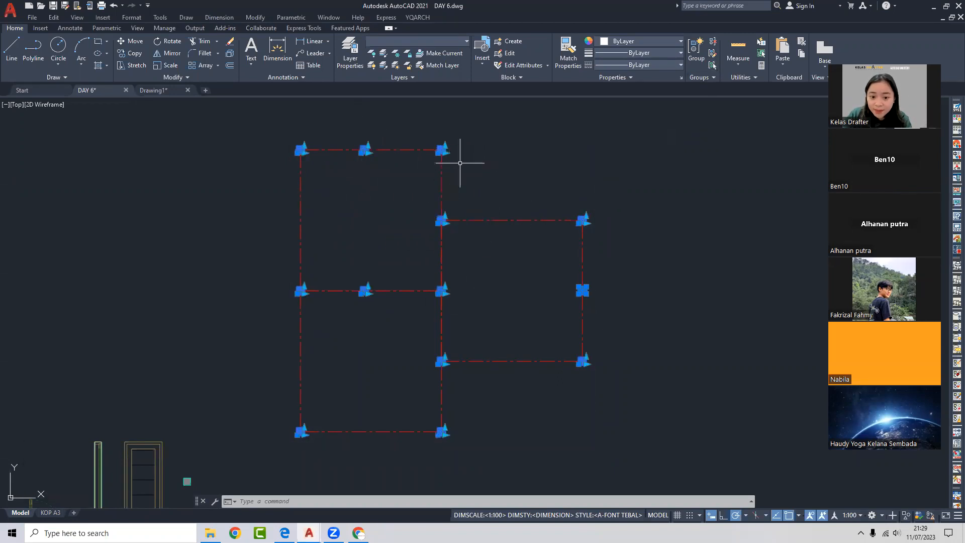
key(Escape)
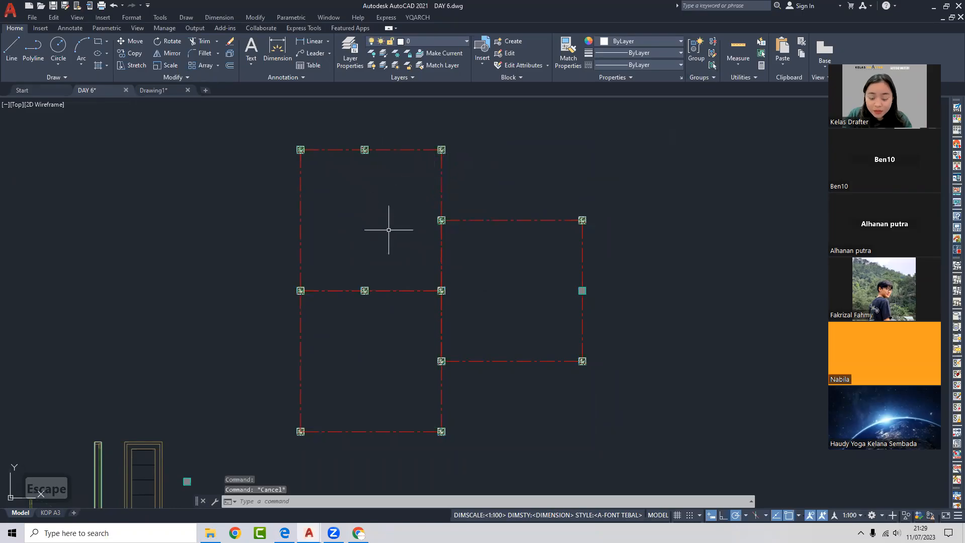
click(713, 65)
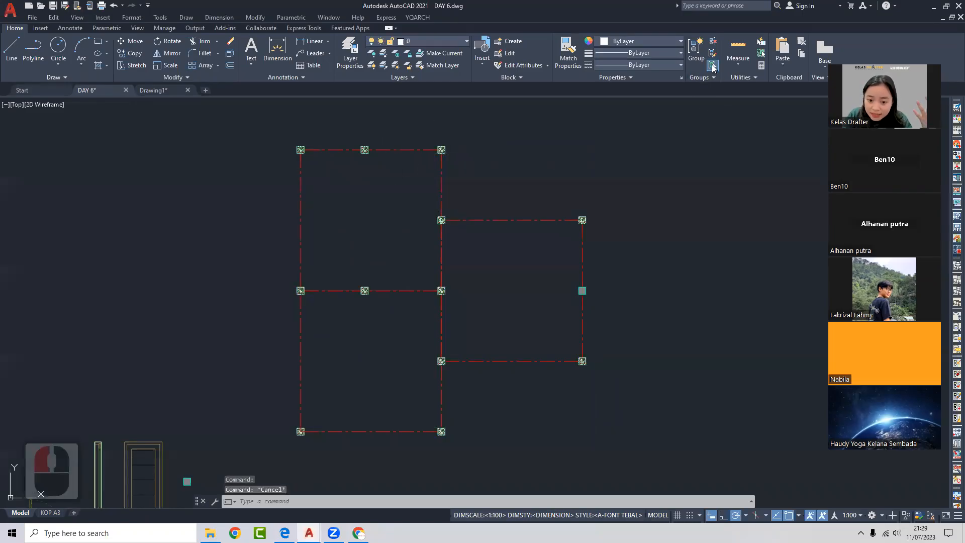
click(442, 147)
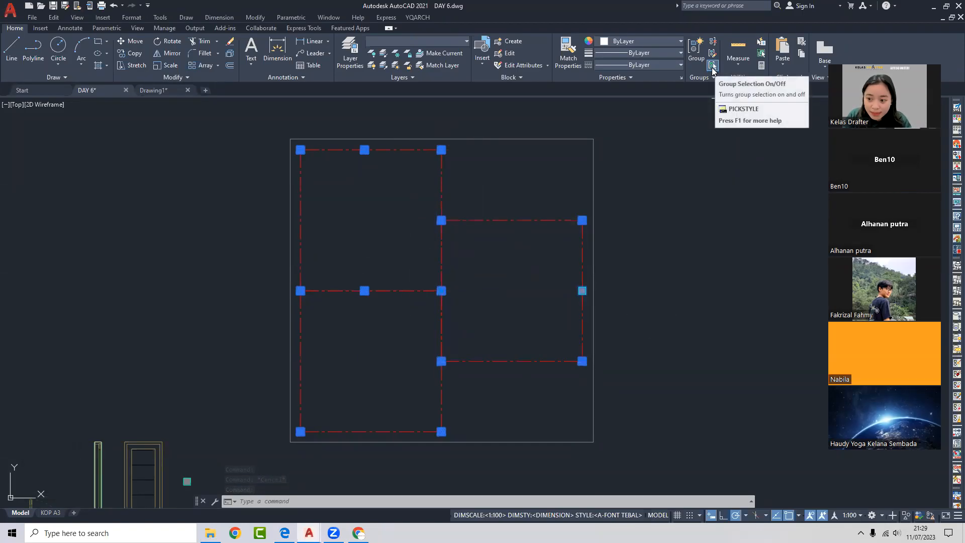
click(712, 68)
key(Escape)
click(443, 149)
click(438, 218)
middle_drag(438, 218, 429, 222)
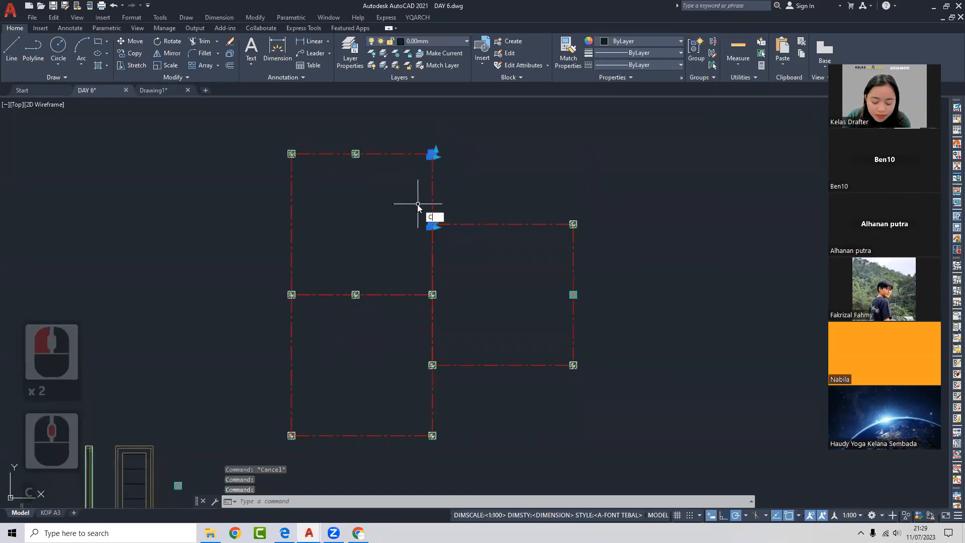
key(Escape)
click(424, 139)
click(466, 169)
middle_drag(442, 176, 441, 189)
text(m)
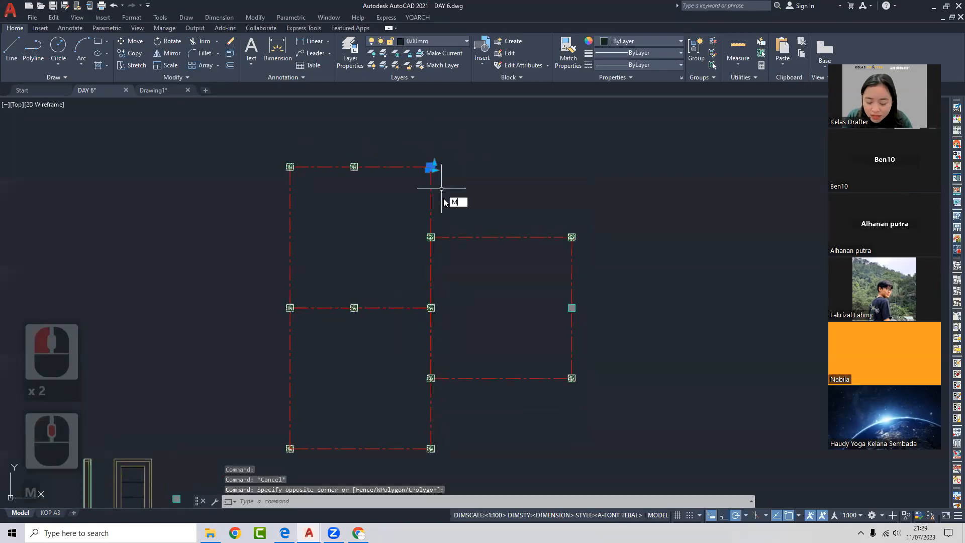
key(space)
click(453, 217)
scroll(453, 217, down, 6)
scroll(433, 224, up, 4)
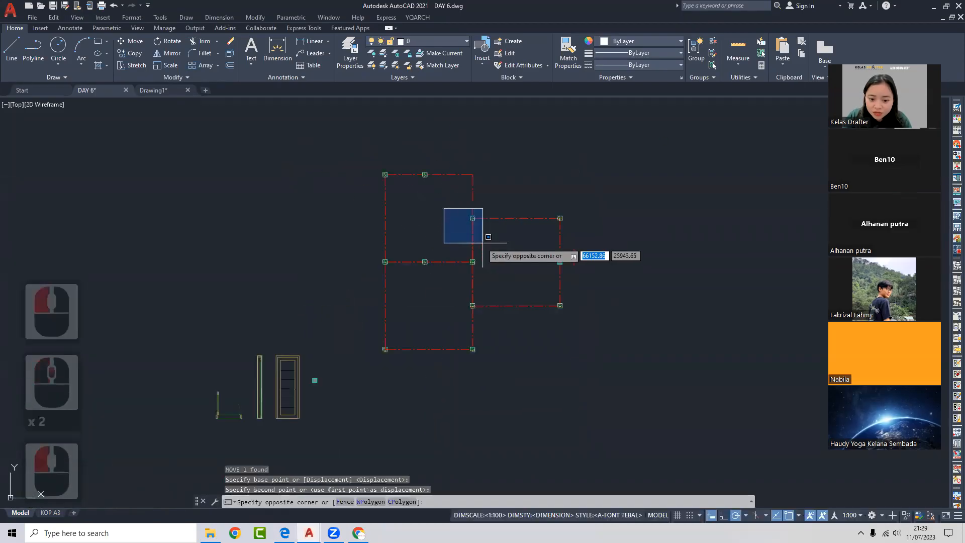
scroll(482, 304, down, 4)
click(630, 391)
click(499, 292)
click(528, 316)
text(m)
key(space)
click(566, 343)
click(419, 203)
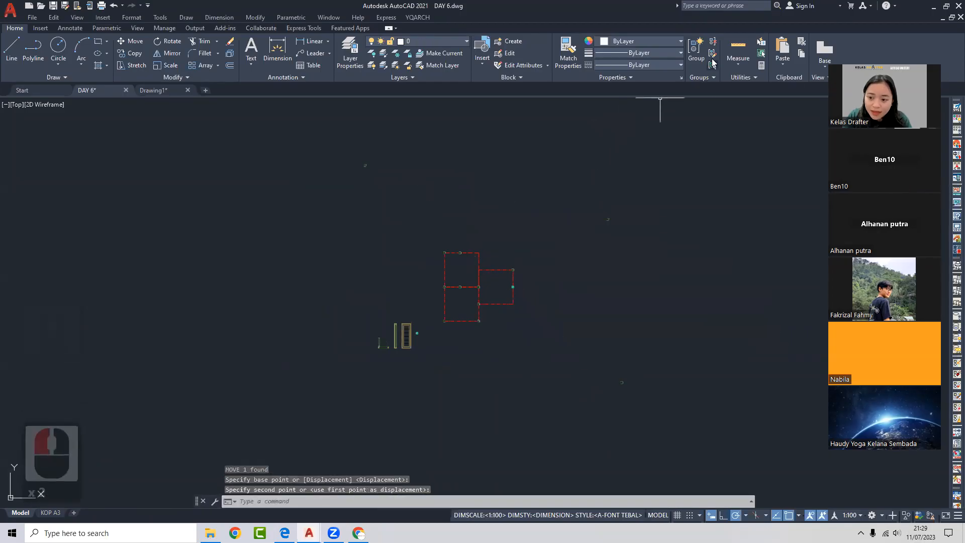
click(712, 65)
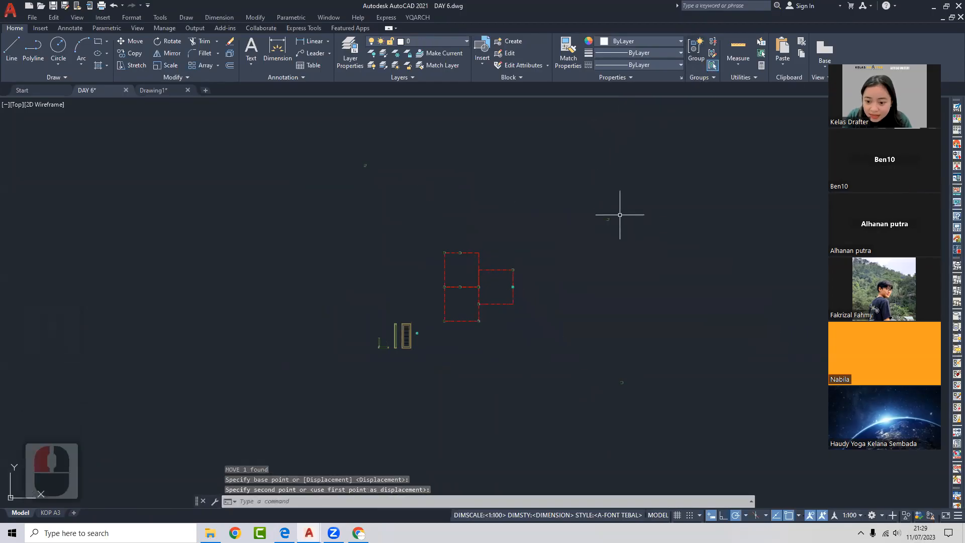
click(608, 218)
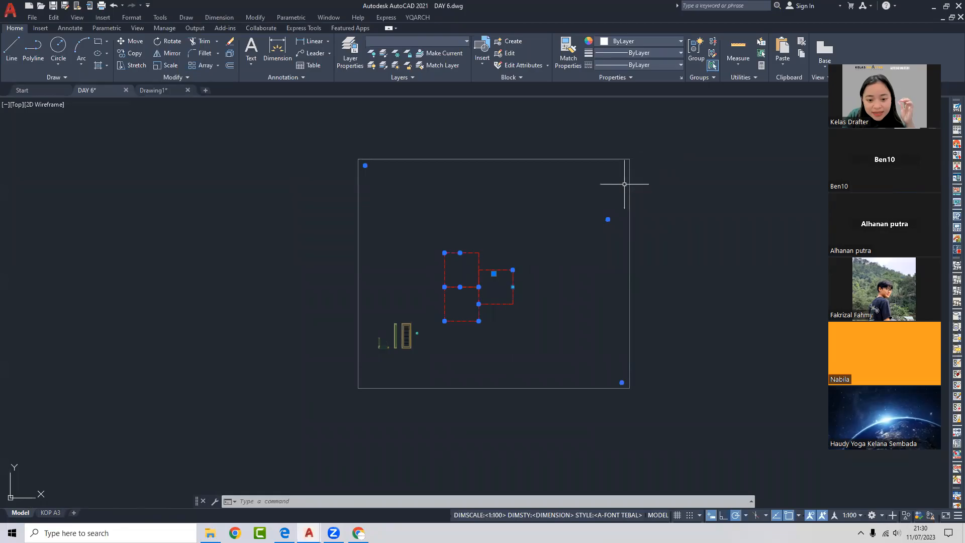
key(ctrl+z)
key(ctrl+z)
key(ctrl+z)
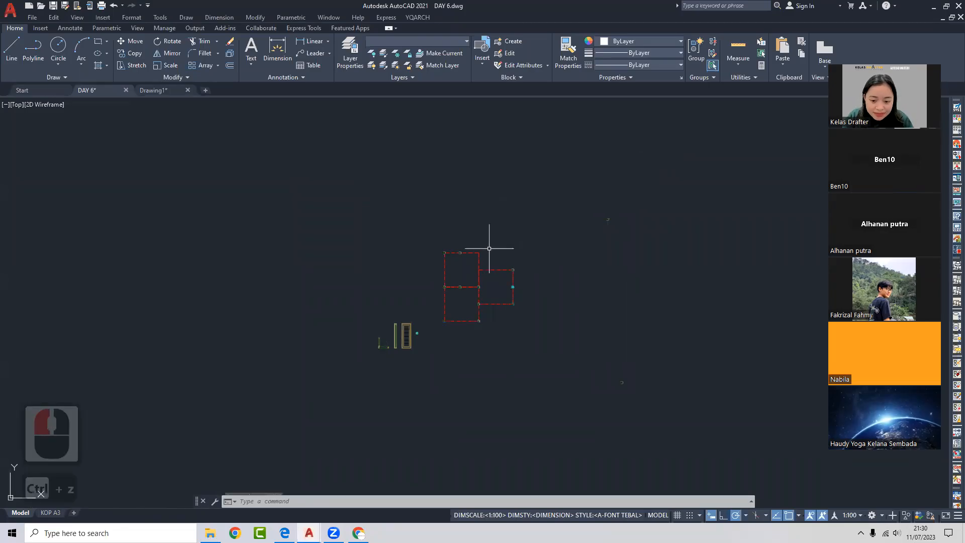
scroll(483, 195, down, 2)
middle_drag(463, 194, 497, 173)
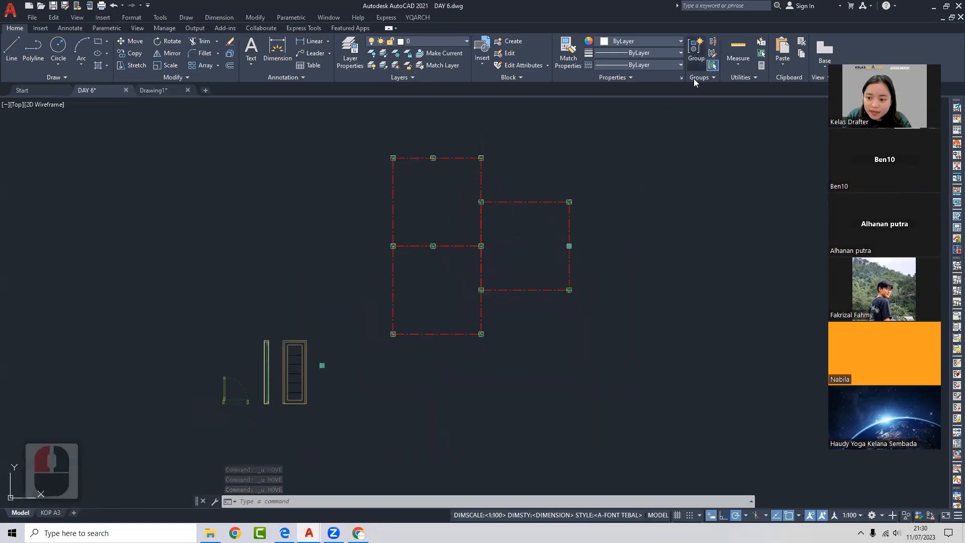
click(483, 152)
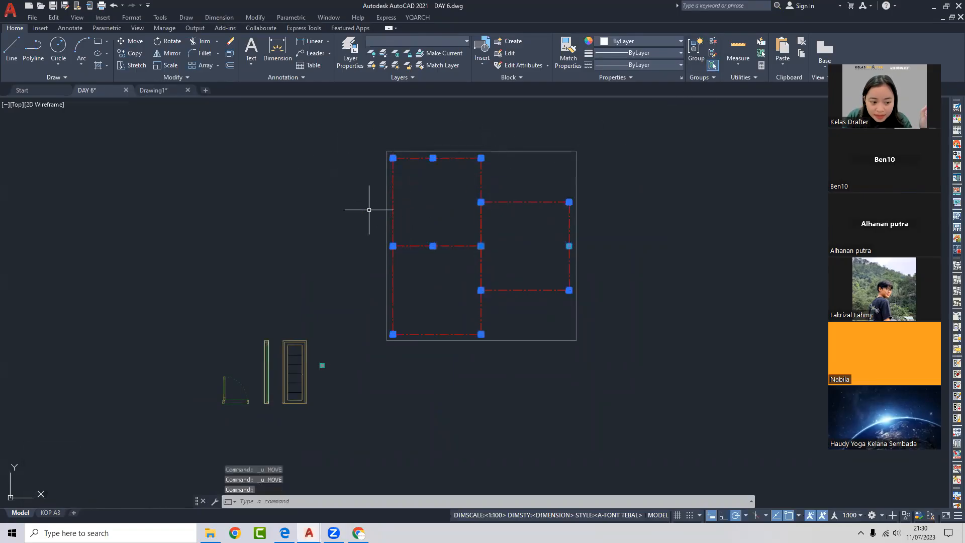
- Ungroup the room grid with UNG, picking through the overlapping objects
middle_drag(464, 195, 483, 181)
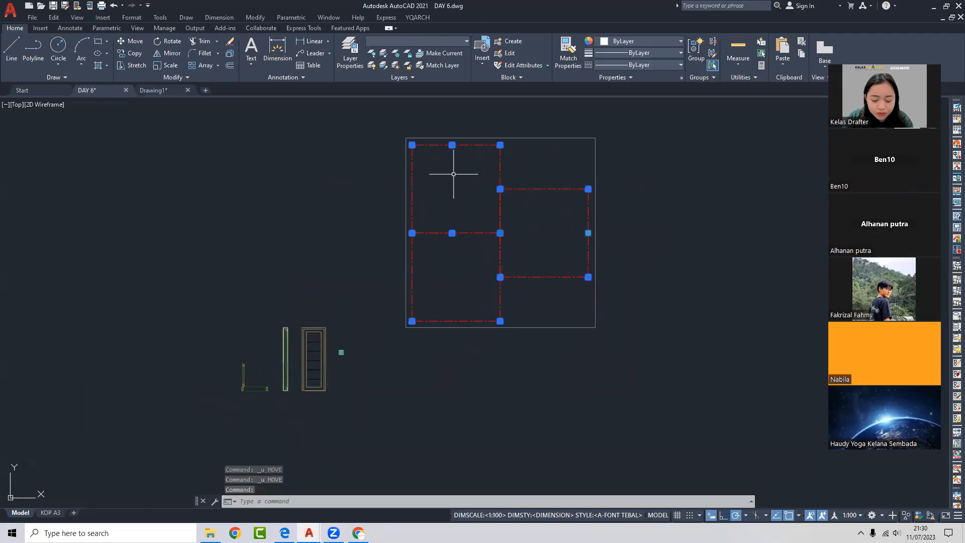
text(UNGROUP)
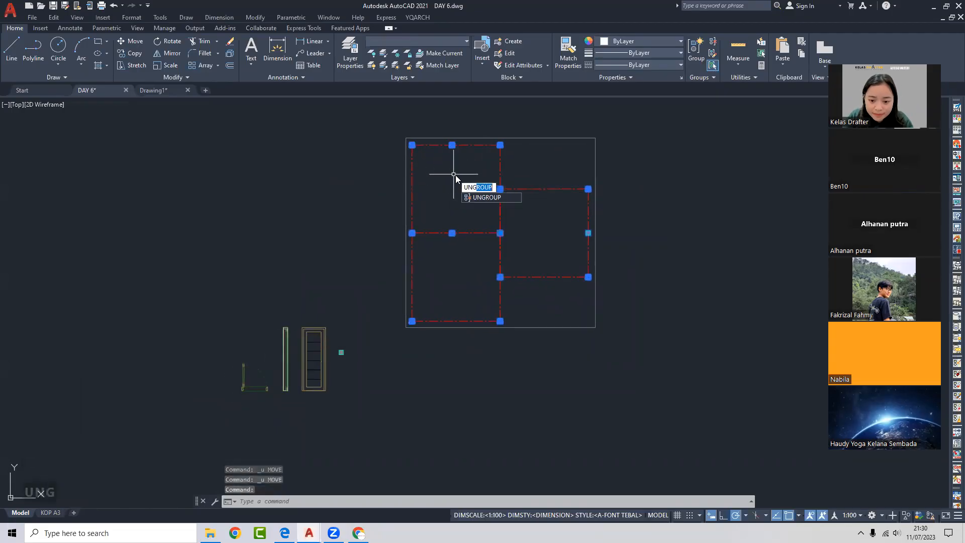
key(Return)
click(477, 144)
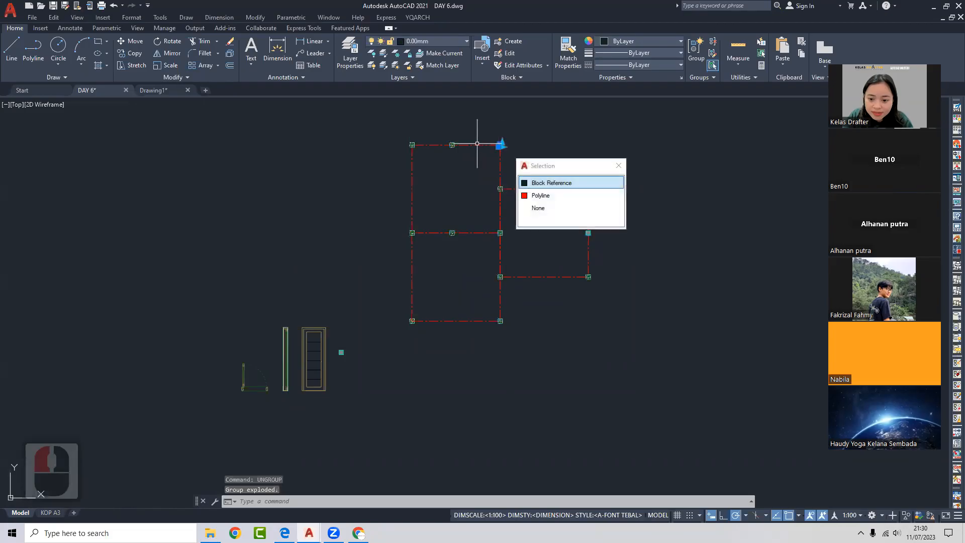
click(412, 144)
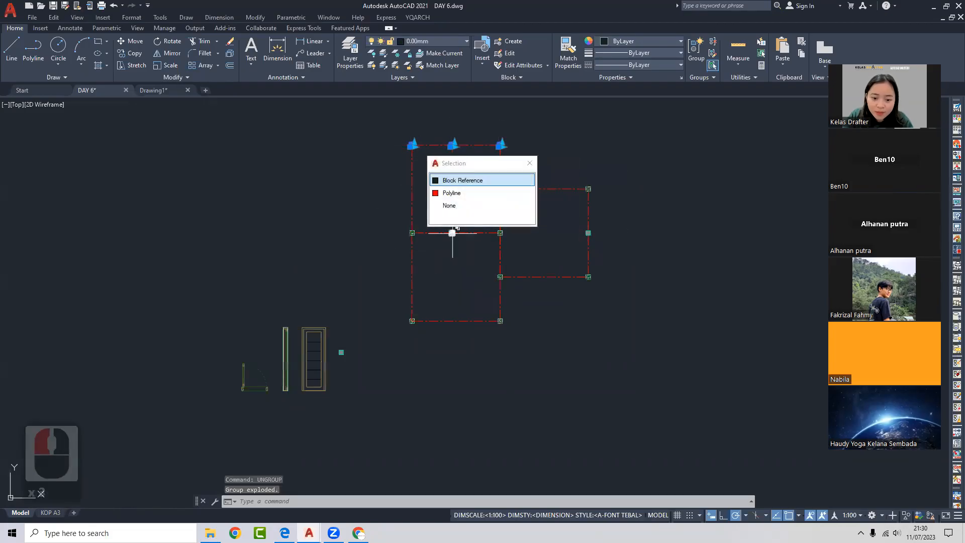
click(498, 232)
click(500, 232)
key(Escape)
middle_drag(530, 214, 469, 241)
key(Escape)
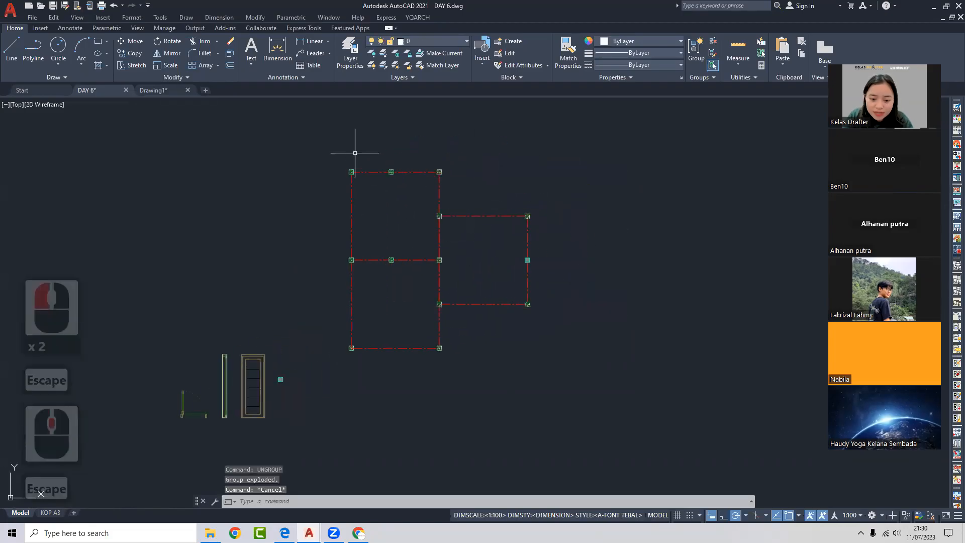
- Copy the three top column markers to the right of the grid
click(344, 153)
click(451, 181)
text(co)
key(space)
click(440, 189)
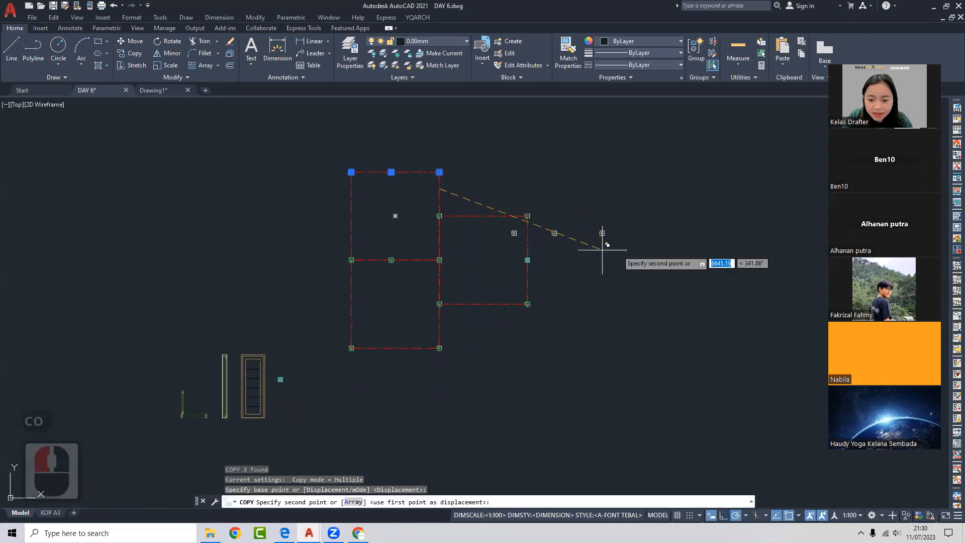
click(683, 213)
key(Escape)
click(701, 169)
click(529, 239)
key(Escape)
- Group the three copied column markers into one new group
click(709, 170)
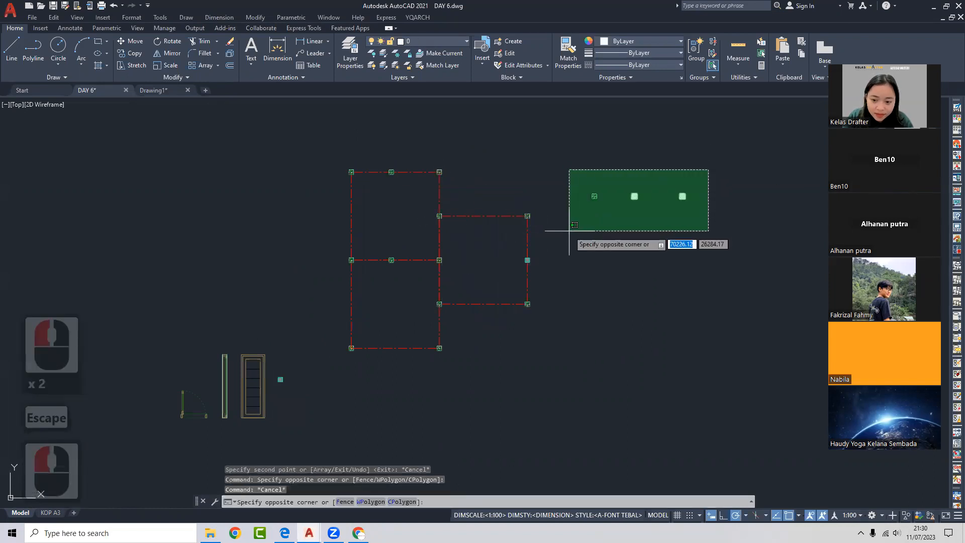
click(569, 231)
middle_drag(570, 237, 573, 235)
text(g)
key(space)
click(647, 200)
click(635, 195)
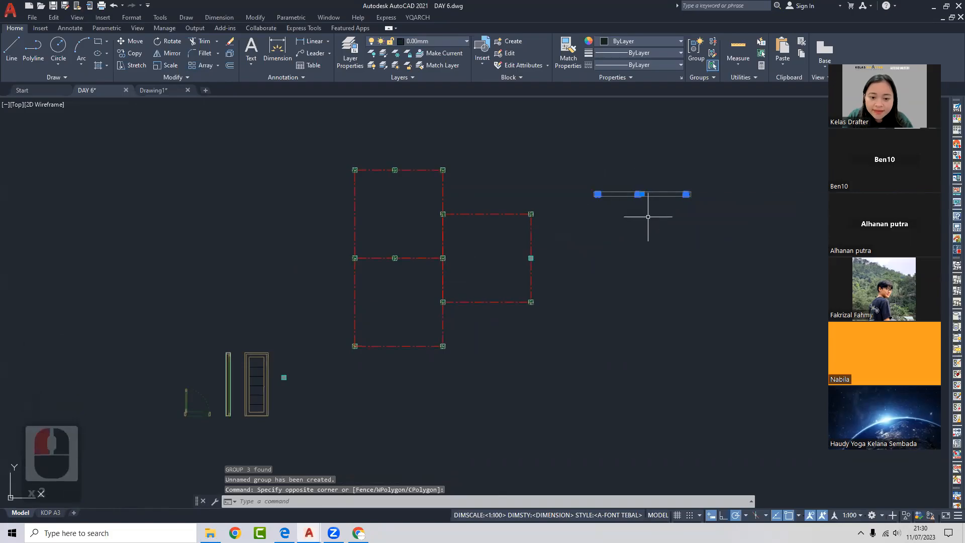
key(Escape)
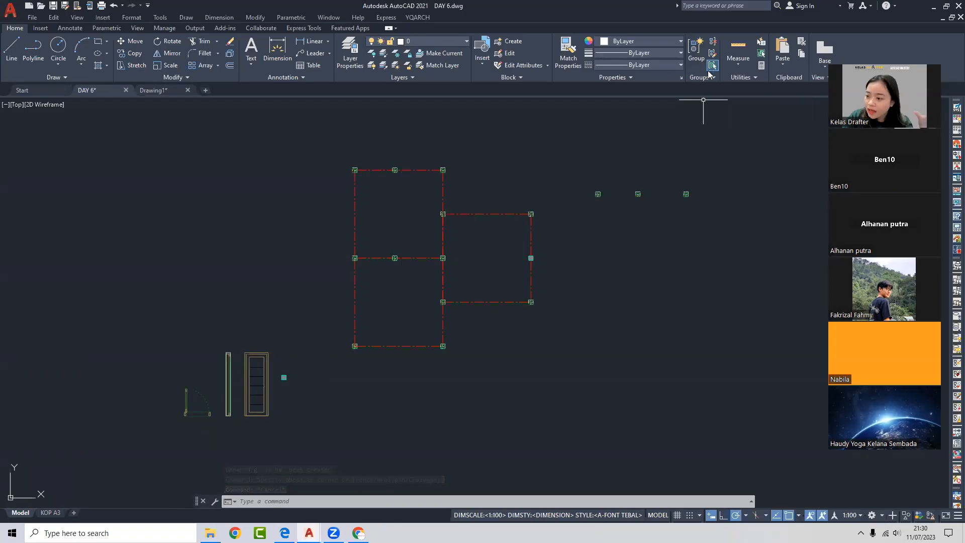
click(629, 190)
click(603, 194)
click(591, 190)
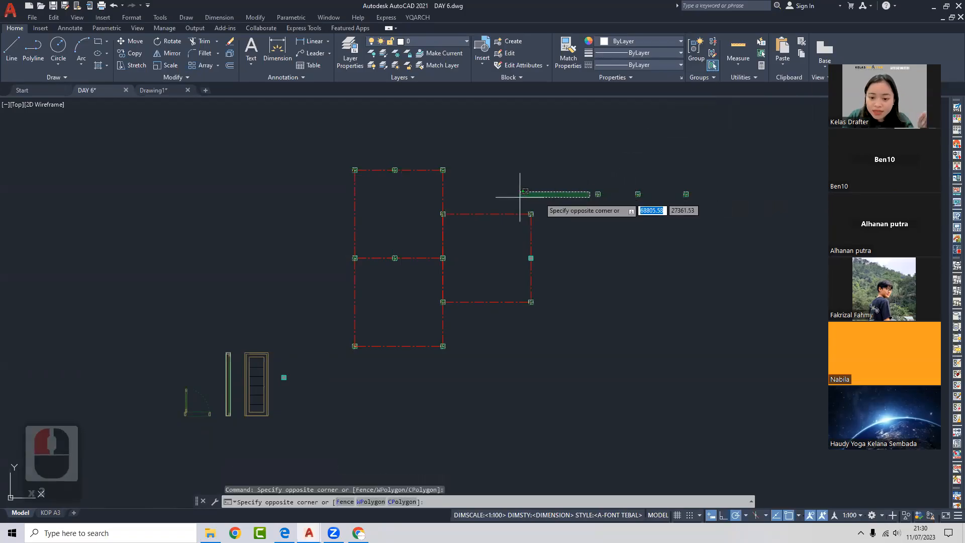
click(480, 180)
click(601, 184)
click(615, 229)
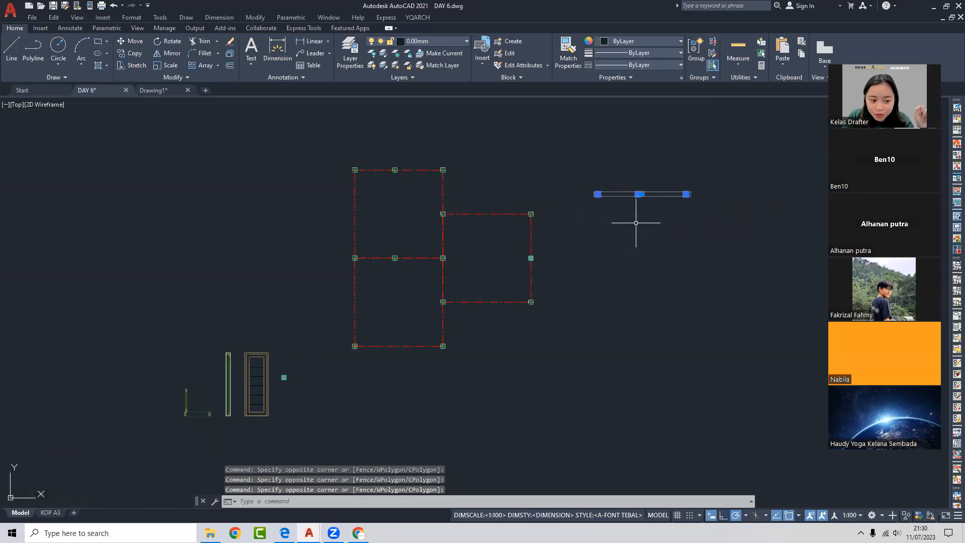
key(Escape)
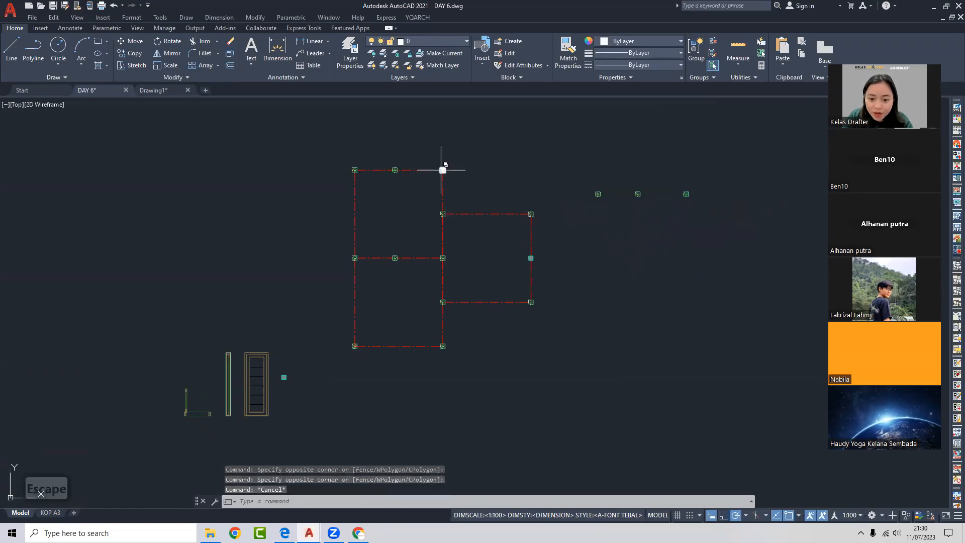
click(442, 170)
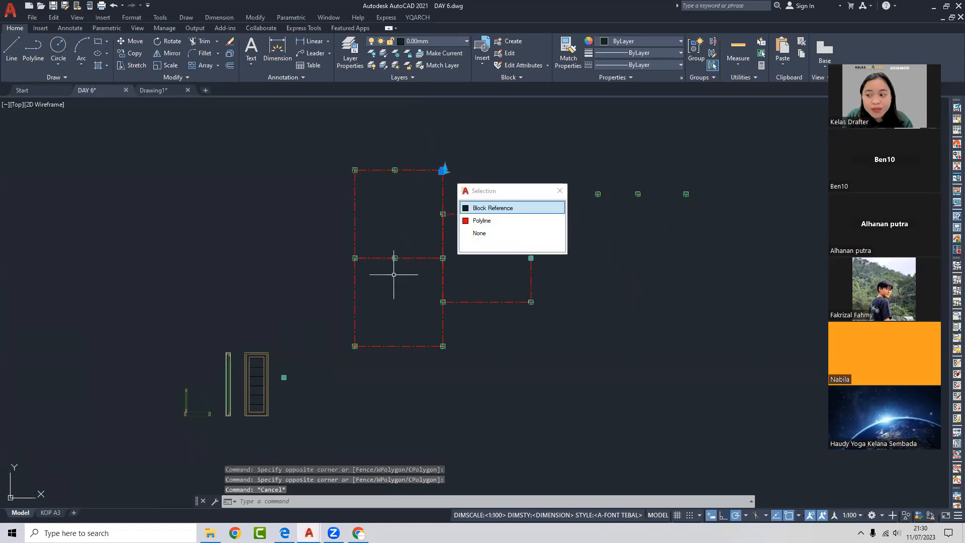
key(Escape)
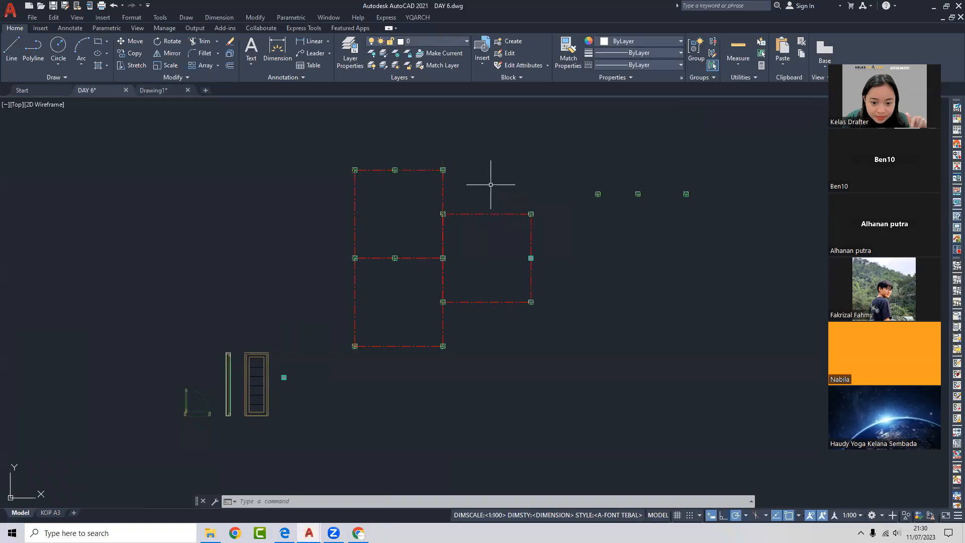
click(438, 162)
click(461, 186)
click(416, 202)
click(478, 290)
click(310, 136)
click(400, 215)
click(323, 232)
click(427, 282)
click(321, 319)
click(472, 385)
click(415, 288)
click(471, 329)
key(Escape)
click(647, 171)
click(699, 204)
scroll(665, 191, up, 4)
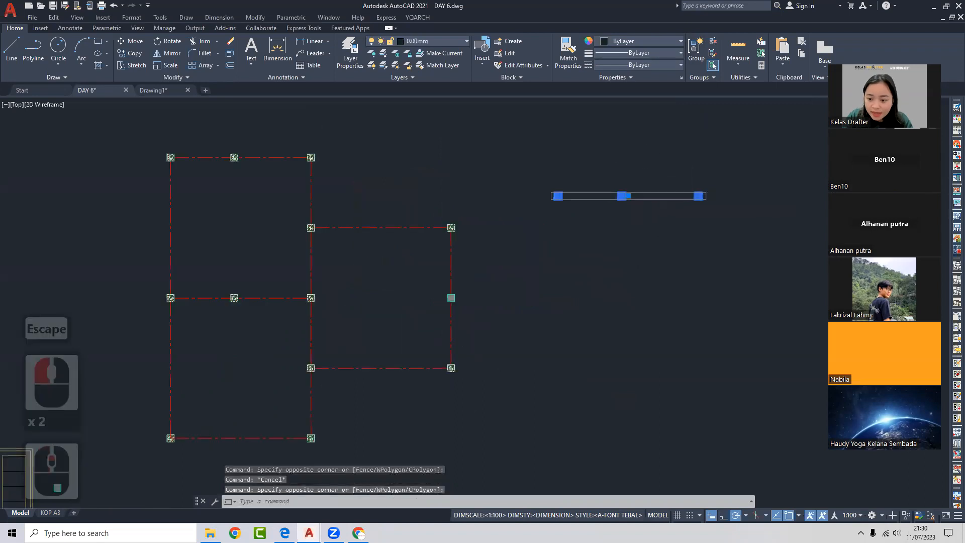
scroll(467, 213, up, 2)
scroll(525, 201, down, 4)
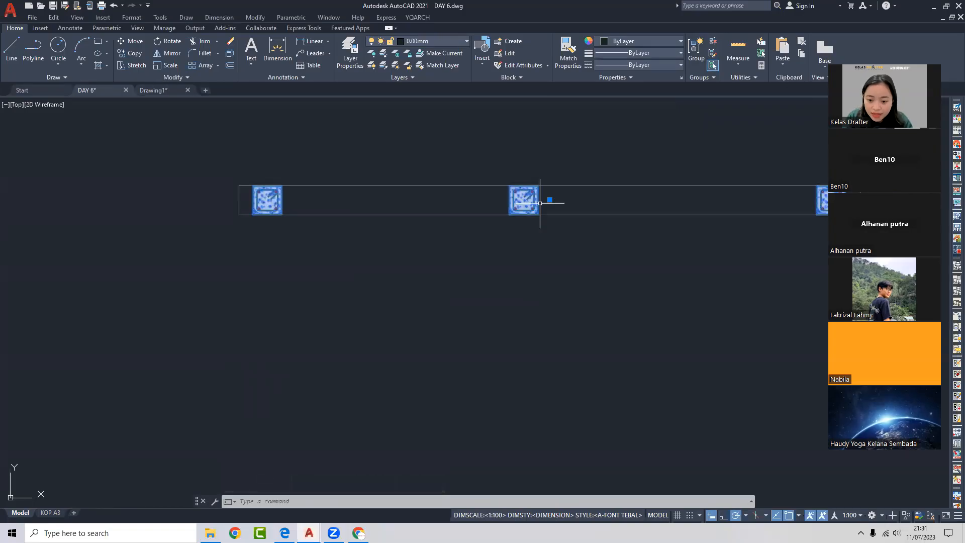
- Explode the three copied column blocks and check the middle column's loose pieces
key(Return)
key(Escape)
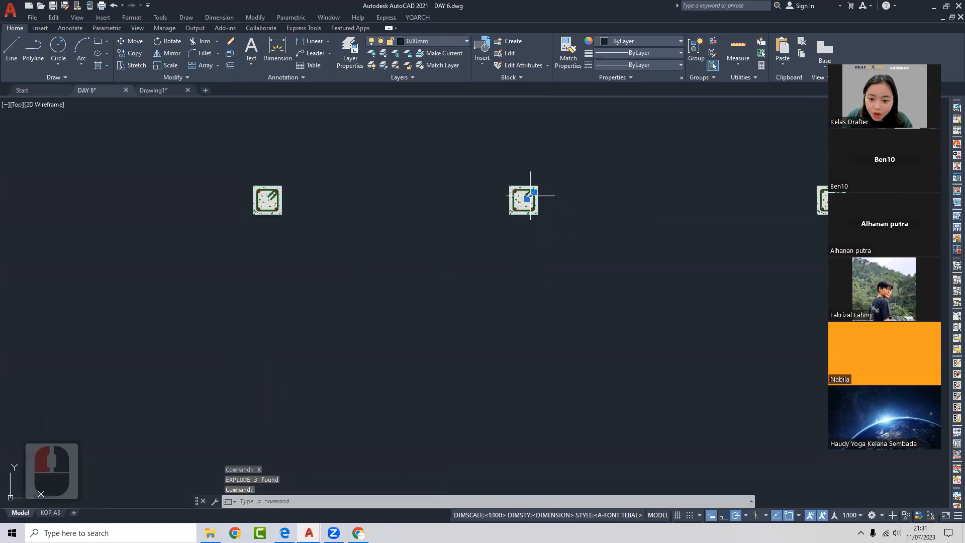
scroll(530, 196, up, 3)
key(Escape)
click(544, 154)
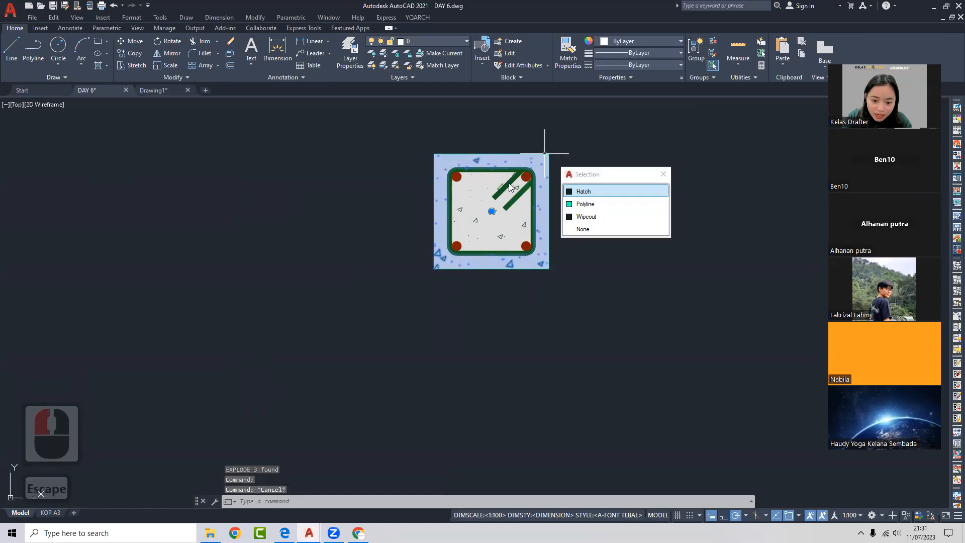
scroll(550, 142, down, 5)
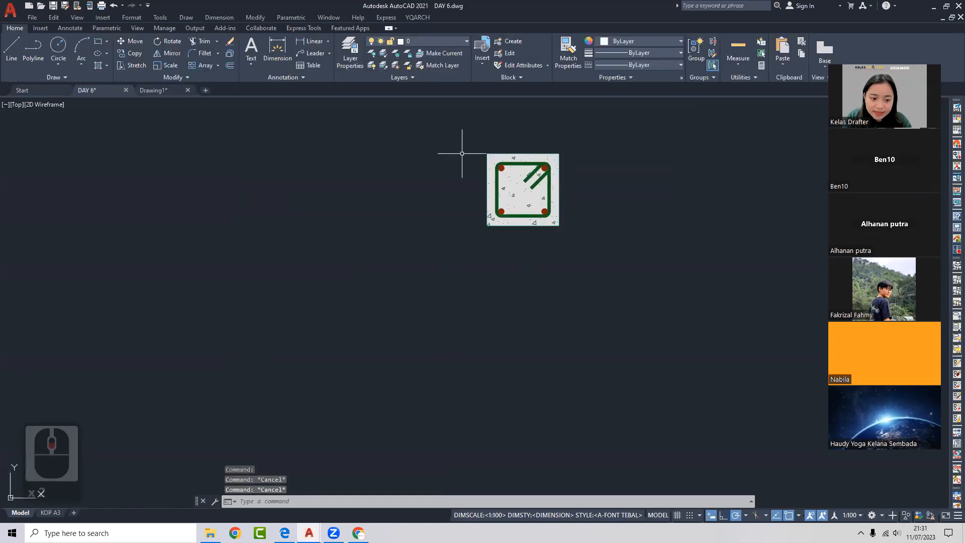
scroll(523, 233, up, 2)
middle_drag(484, 235, 517, 242)
click(522, 233)
scroll(523, 232, down, 1)
key(Escape)
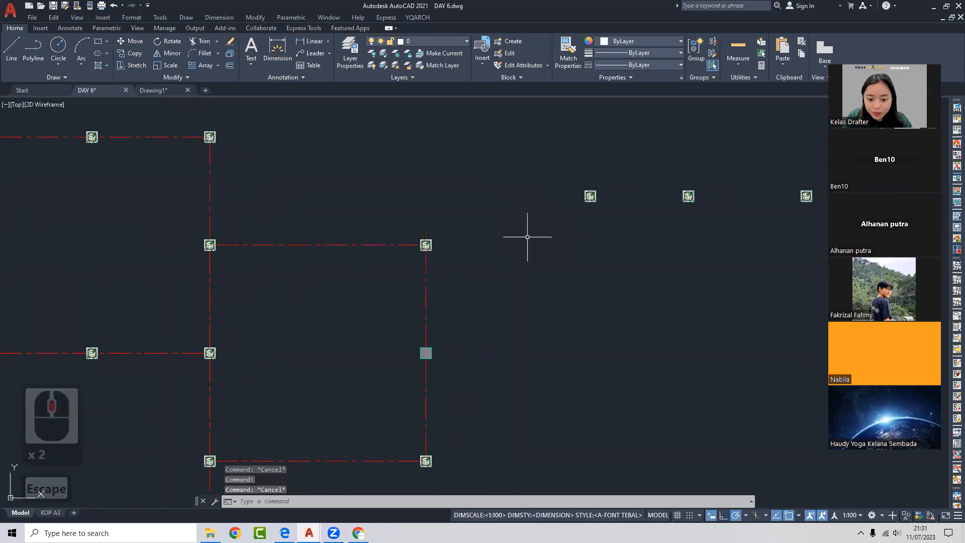
scroll(422, 235, up, 2)
click(420, 233)
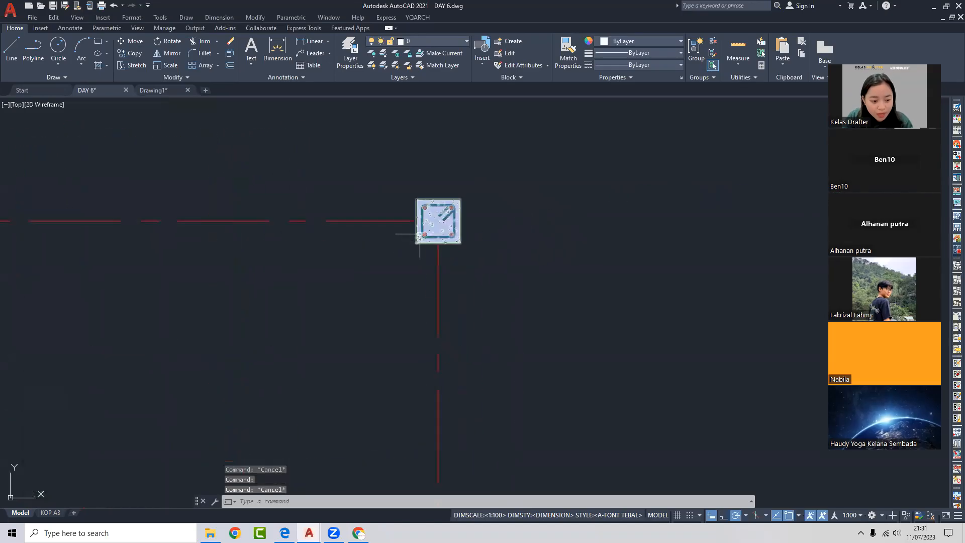
key(Escape)
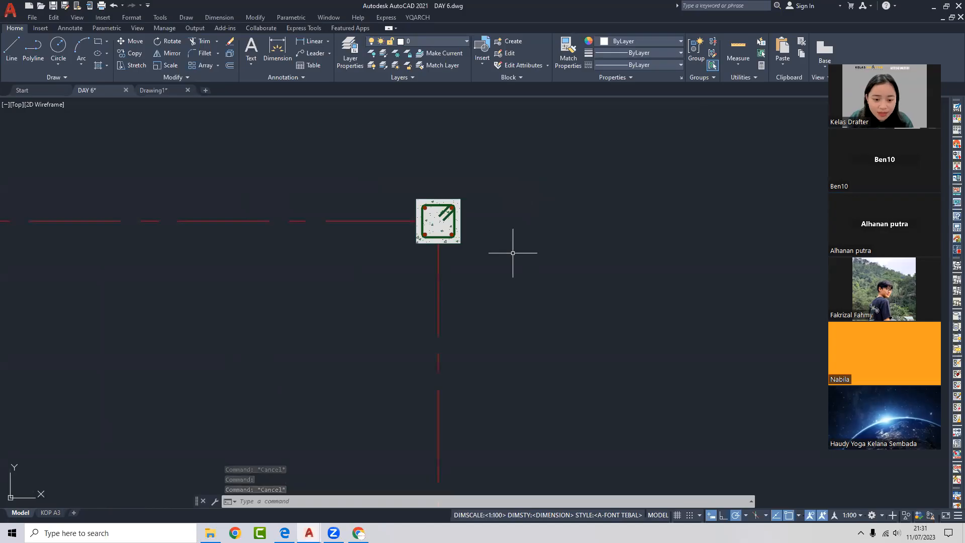
- Inspect the right column's exploded pieces, then crossing-select all three exploded columns
scroll(574, 251, up, 2)
scroll(565, 274, down, 2)
middle_drag(609, 267, 247, 390)
scroll(465, 299, down, 2)
middle_drag(654, 246, 407, 322)
scroll(577, 308, up, 2)
middle_drag(723, 299, 593, 322)
click(617, 331)
click(582, 296)
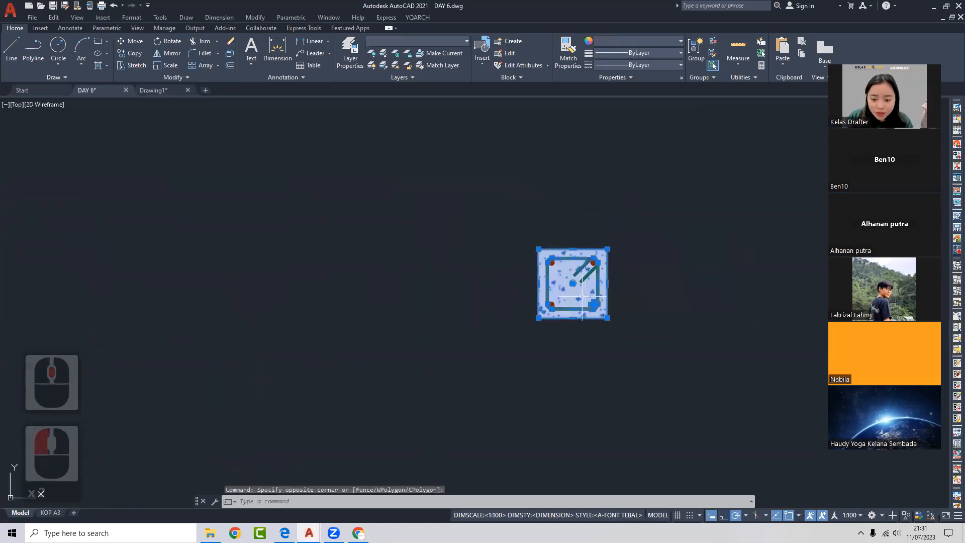
key(Escape)
click(636, 330)
click(499, 234)
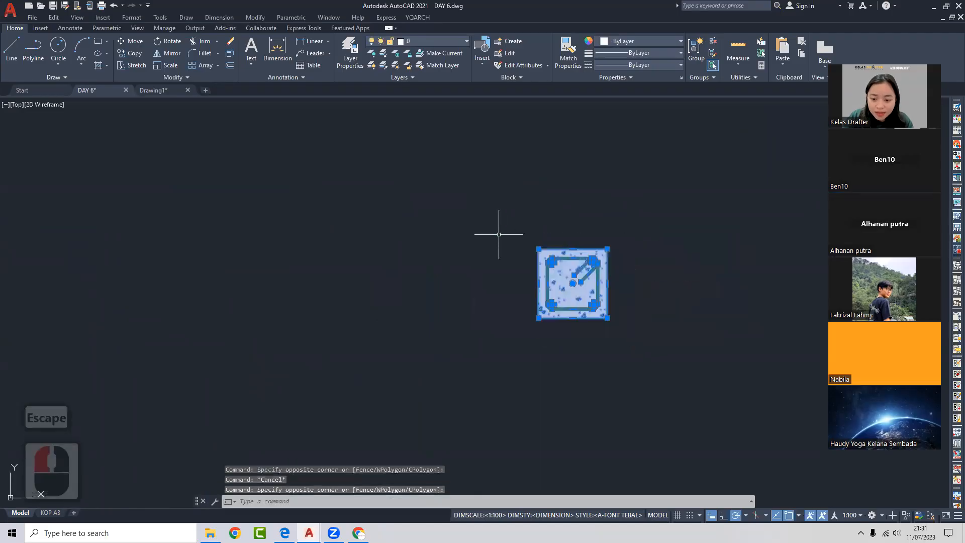
scroll(498, 269, down, 3)
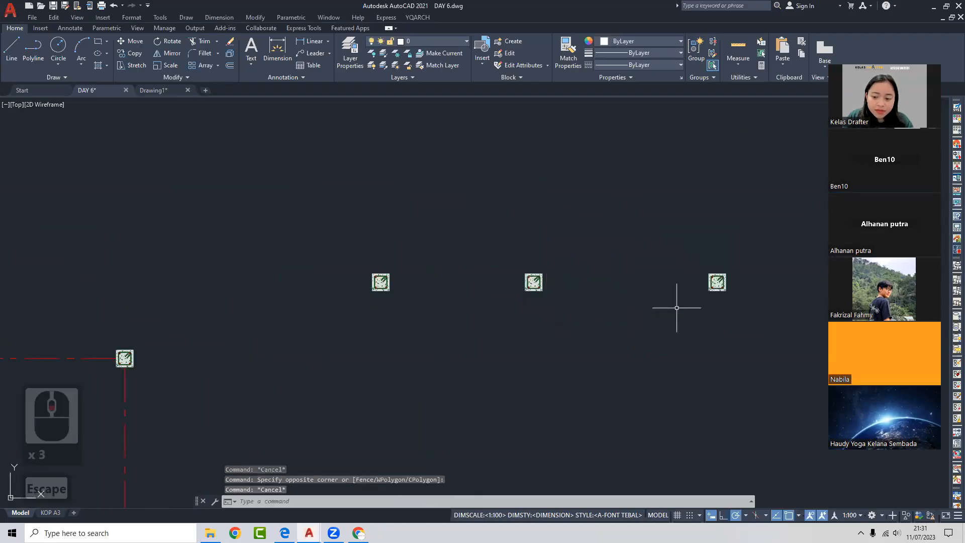
click(756, 318)
click(292, 228)
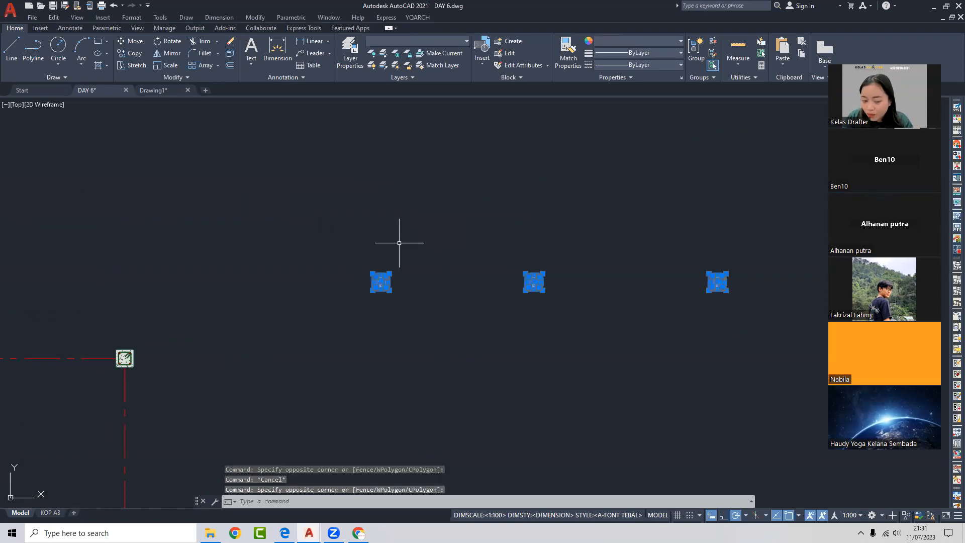
scroll(399, 243, down, 2)
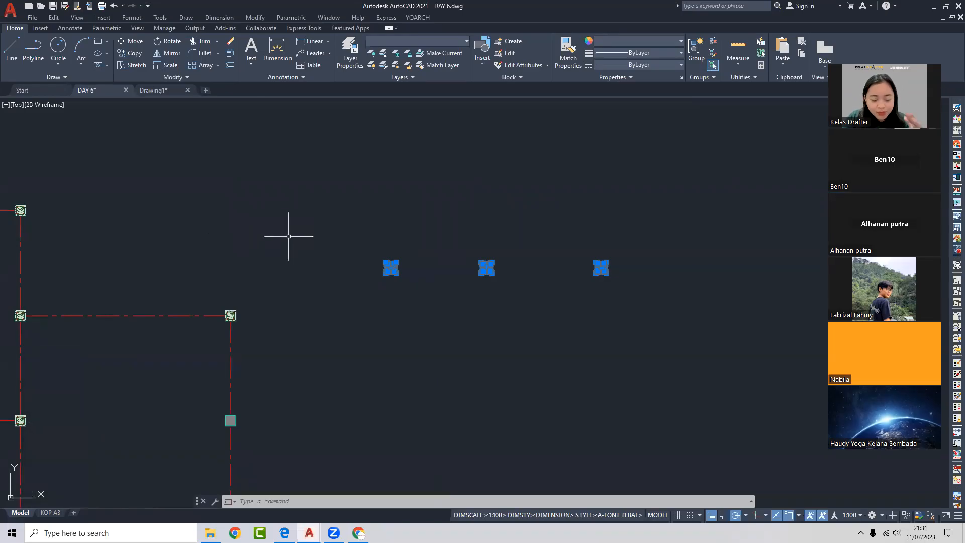
scroll(466, 259, down, 2)
- Erase the three exploded column copies, zoom to the whole grid, and switch to Drawing1
key(Delete)
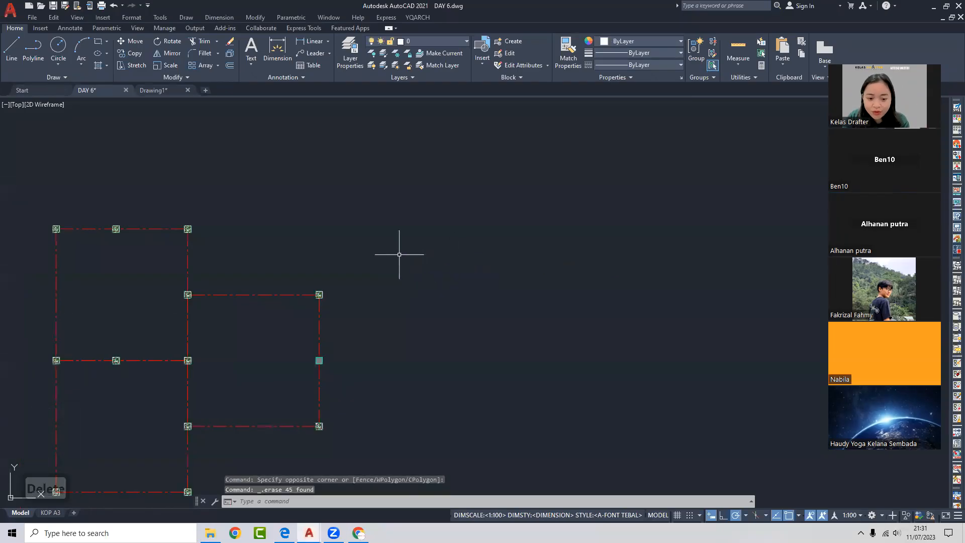
middle_click(439, 241)
middle_click(439, 241)
scroll(384, 231, up, 4)
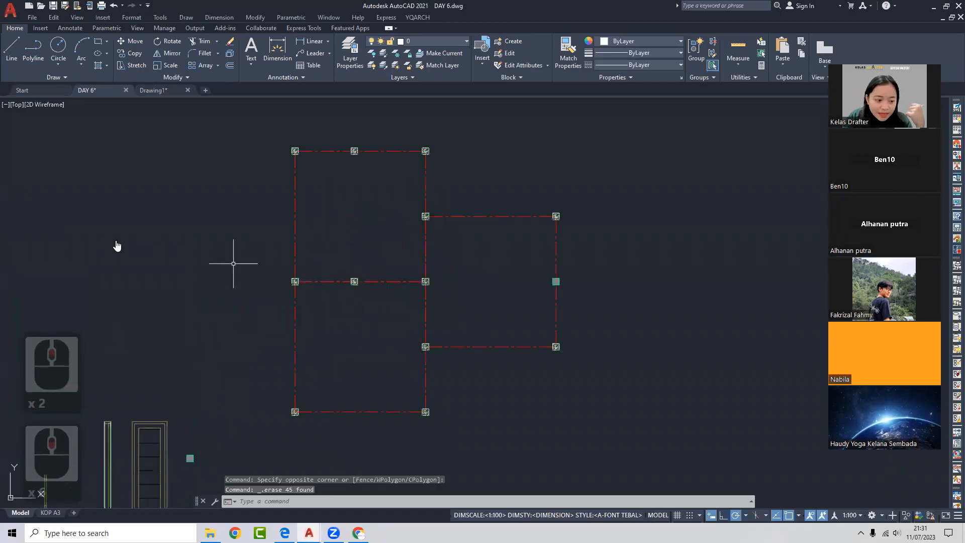
scroll(176, 253, down, 5)
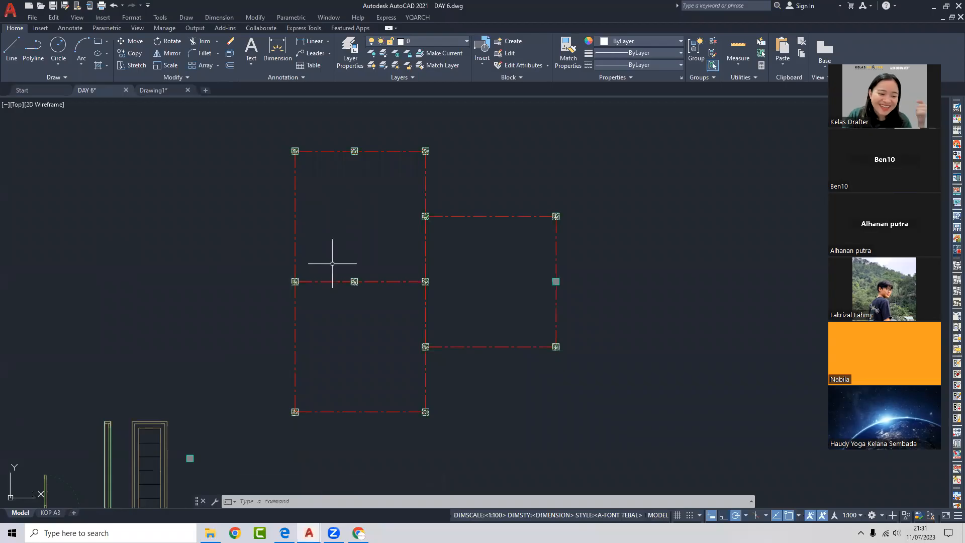
middle_drag(329, 265, 459, 266)
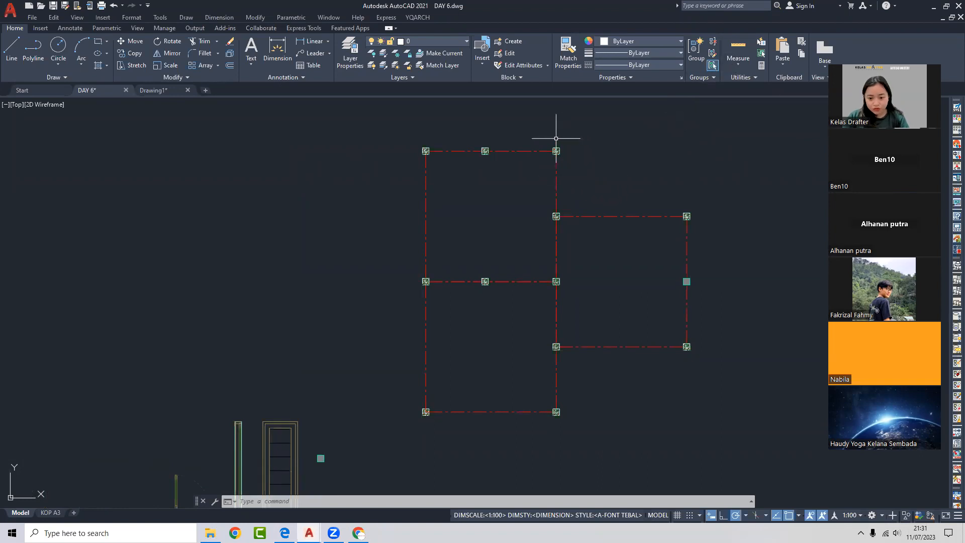
scroll(488, 188, down, 5)
middle_drag(453, 267, 556, 254)
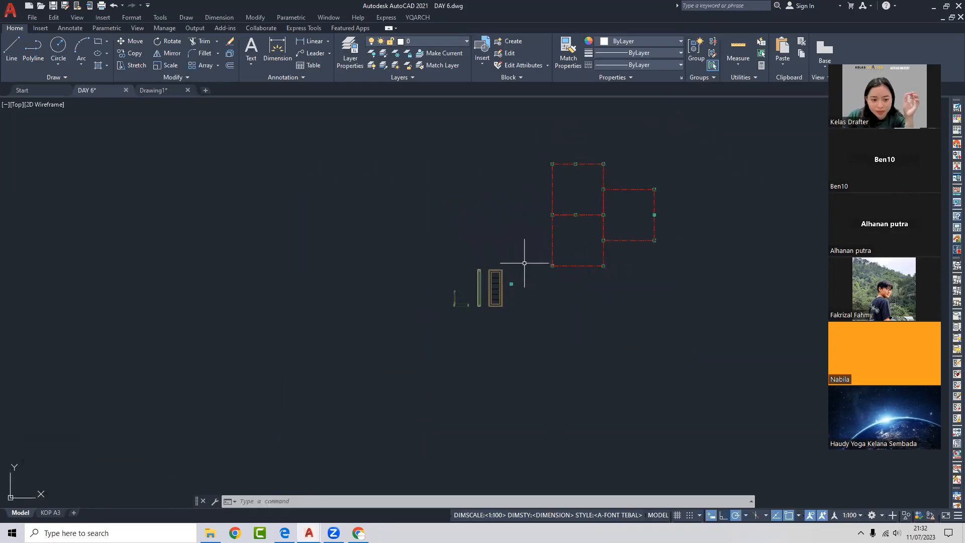
double_click(148, 92)
- In Drawing1, change the roof truss to the third truss type with webbing
click(170, 88)
scroll(443, 216, down, 2)
middle_drag(415, 265, 449, 253)
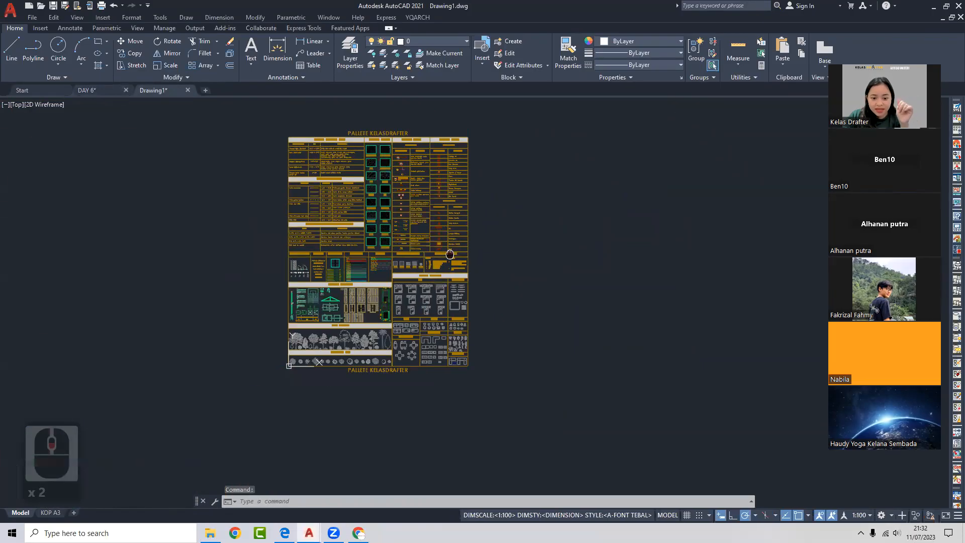
scroll(245, 315, up, 6)
click(591, 215)
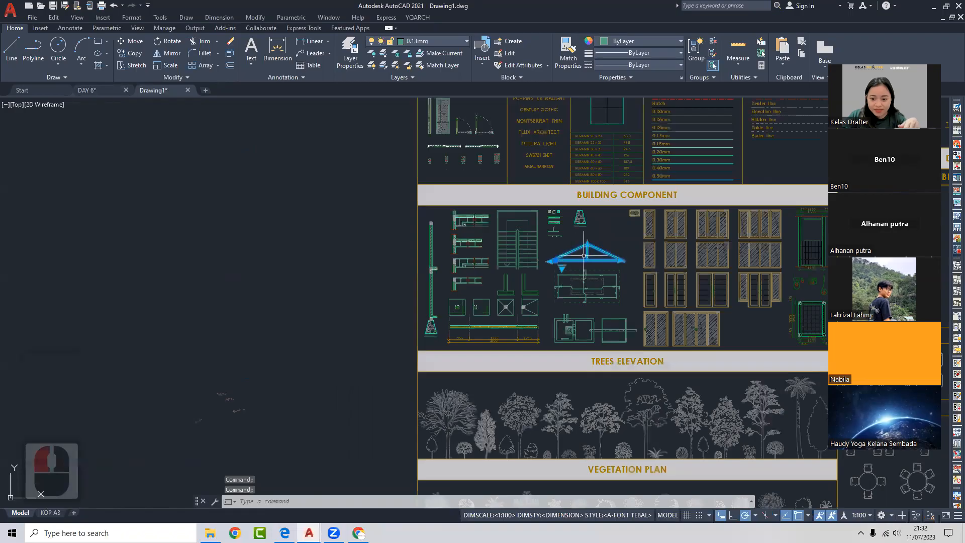
scroll(593, 211, up, 4)
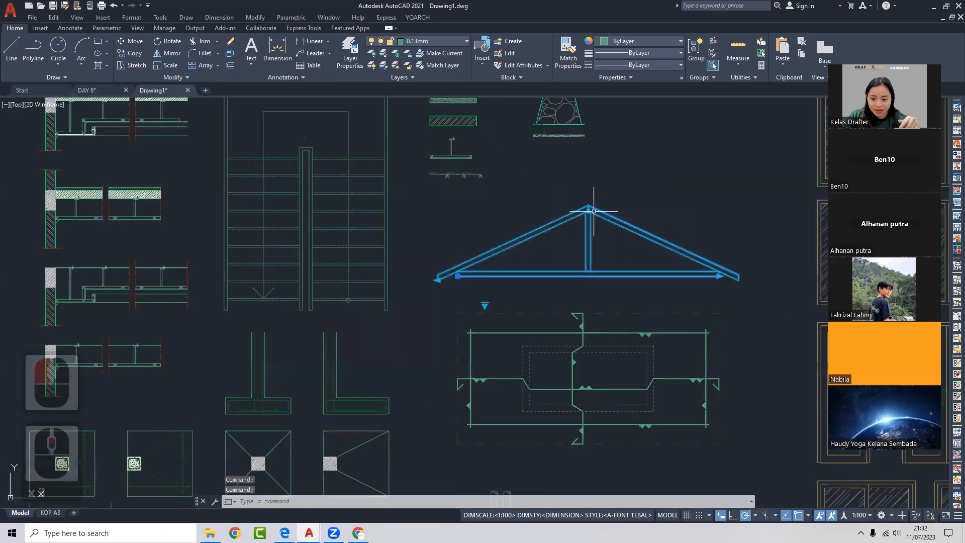
click(485, 305)
click(508, 333)
key(Escape)
- Try stretching the house section block's walls and width, then undo those changes
click(534, 338)
click(528, 346)
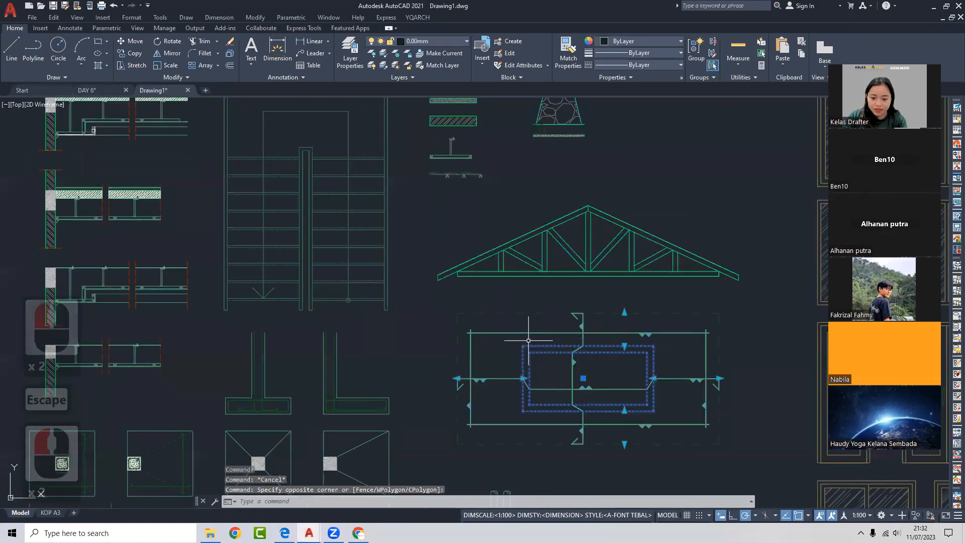
click(624, 312)
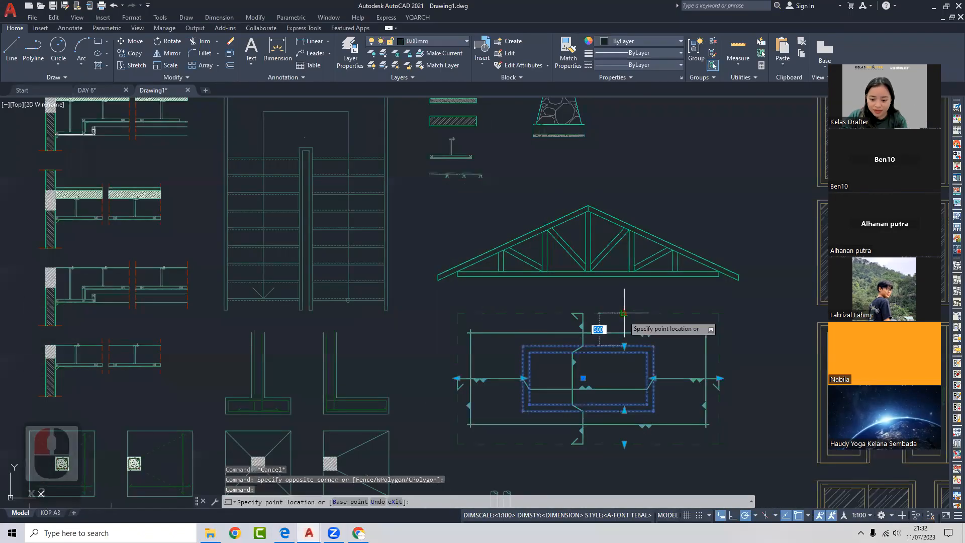
click(624, 345)
key(ctrl+z)
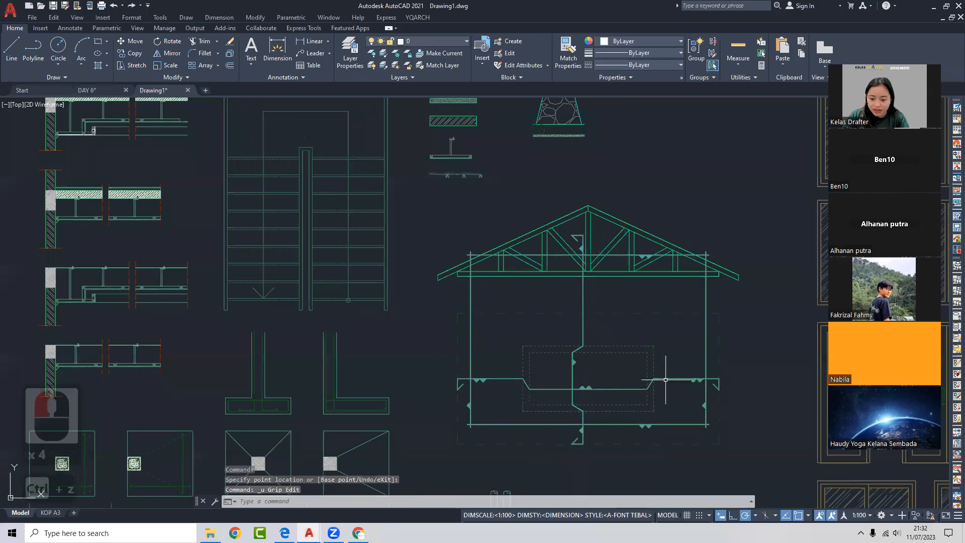
click(653, 378)
click(653, 378)
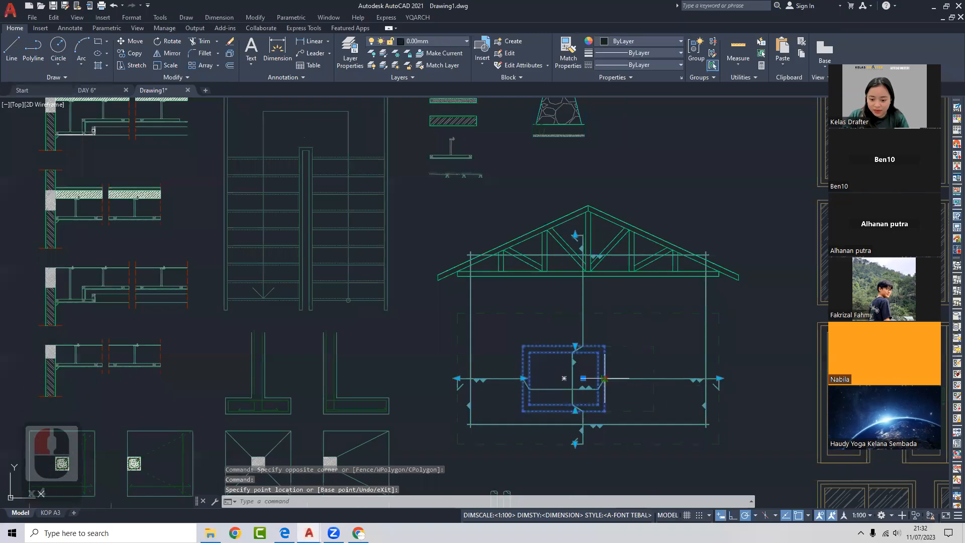
click(659, 379)
click(659, 378)
key(ctrl+z)
key(ctrl+z)
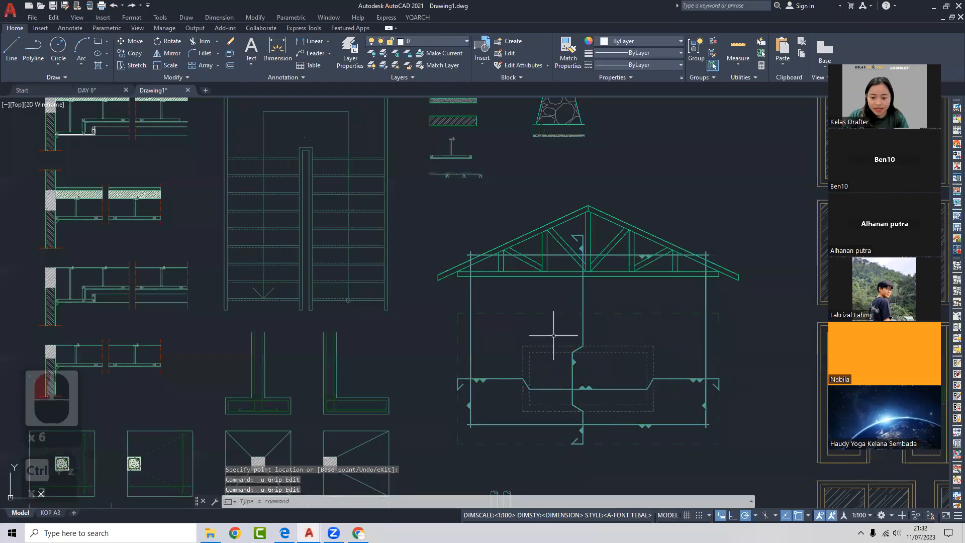
- Stretch the stair block's left walls downward using its lower-left grip
scroll(442, 330, down, 3)
scroll(511, 273, up, 1)
click(510, 273)
click(510, 274)
click(450, 289)
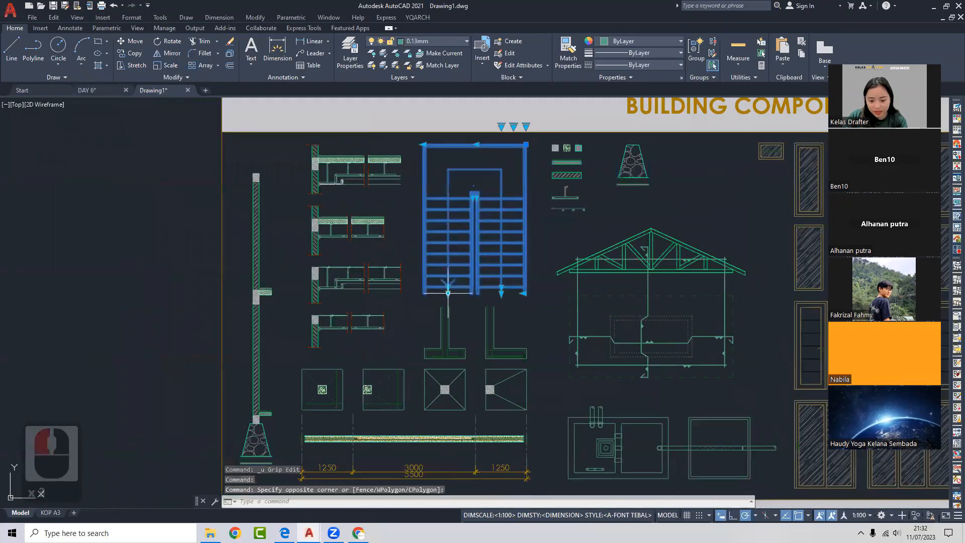
click(448, 294)
click(456, 356)
key(Escape)
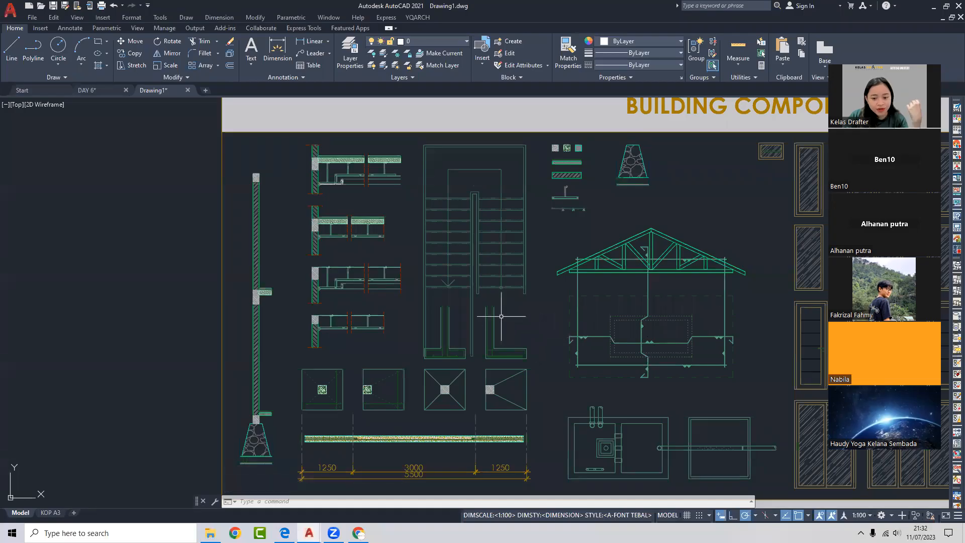
middle_drag(499, 291, 345, 280)
middle_drag(561, 266, 485, 267)
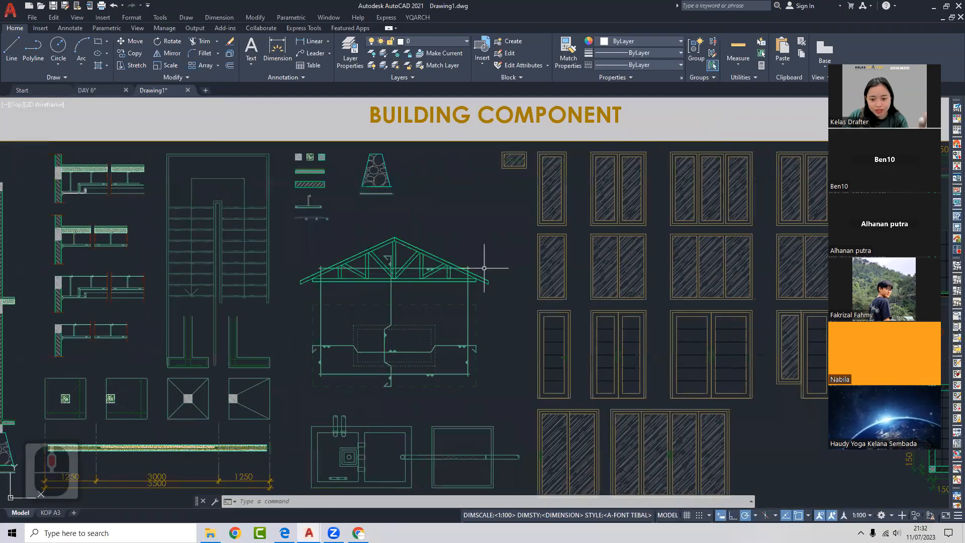
click(555, 254)
click(538, 301)
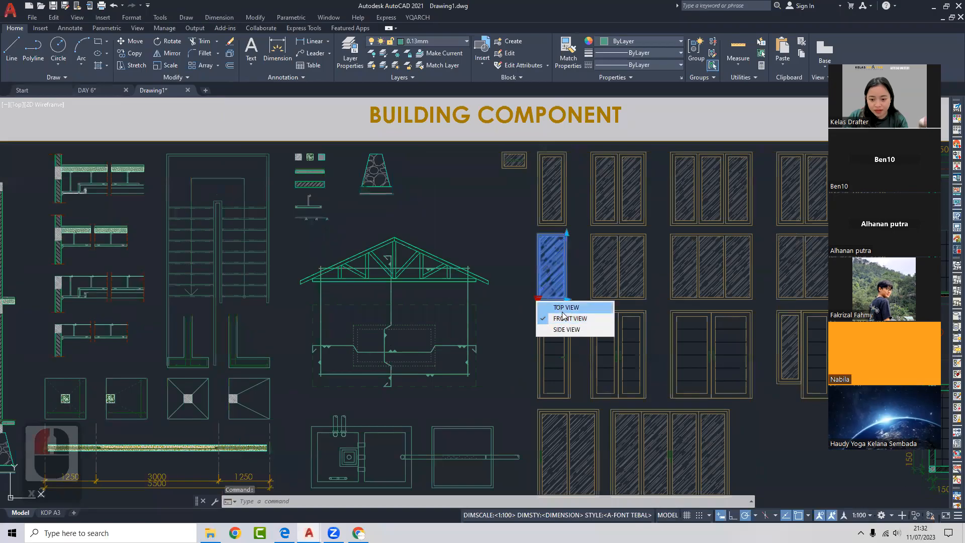
click(565, 307)
click(537, 301)
click(571, 325)
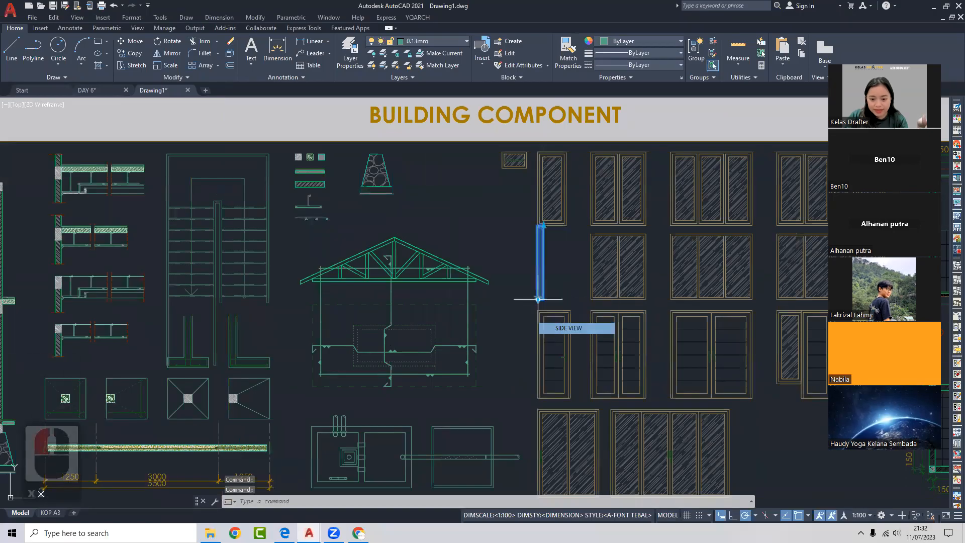
click(537, 301)
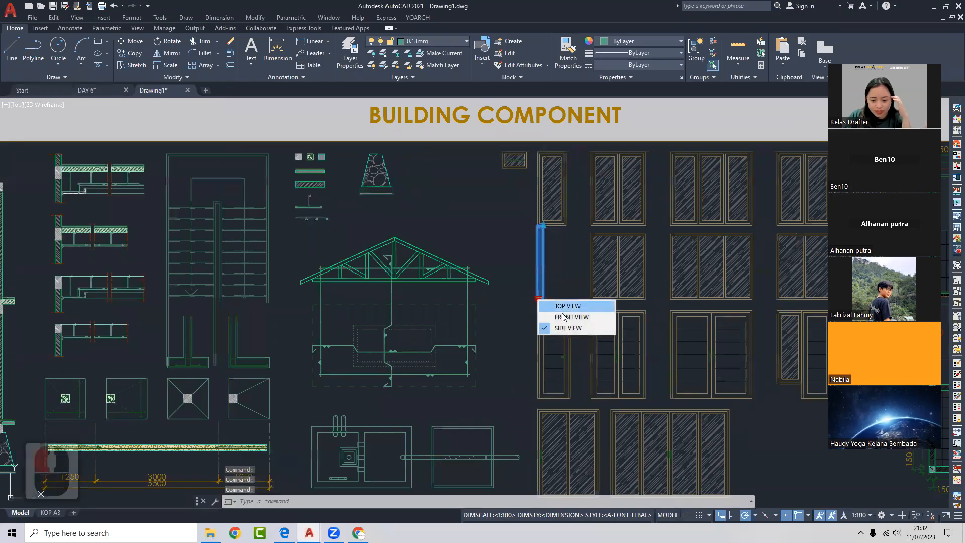
click(568, 317)
middle_drag(531, 328, 563, 200)
middle_drag(482, 310, 652, 276)
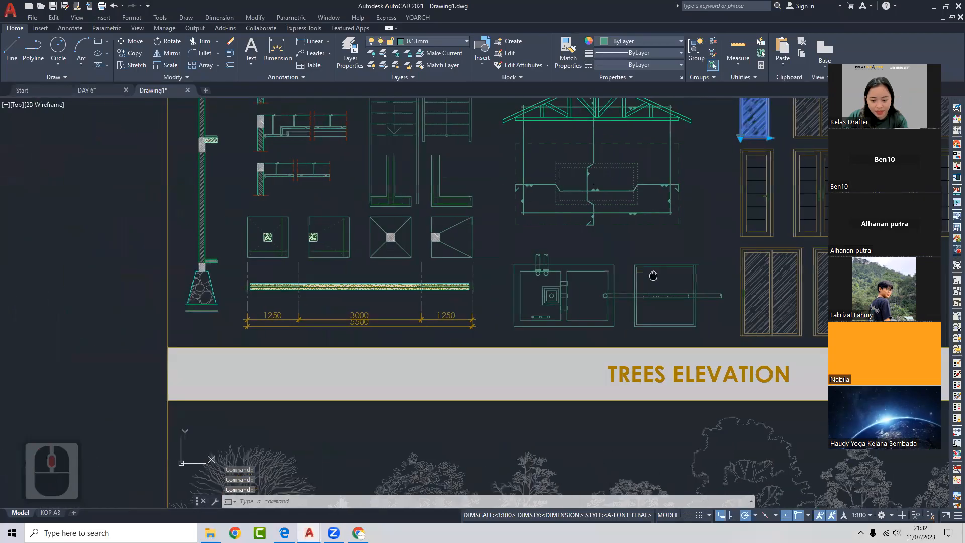
key(Escape)
click(653, 276)
click(586, 273)
click(516, 326)
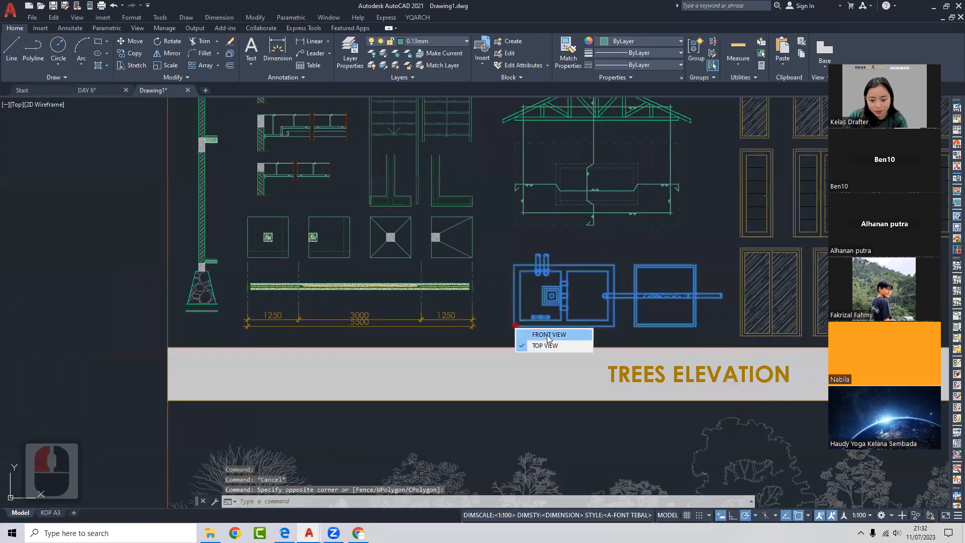
click(538, 345)
click(516, 324)
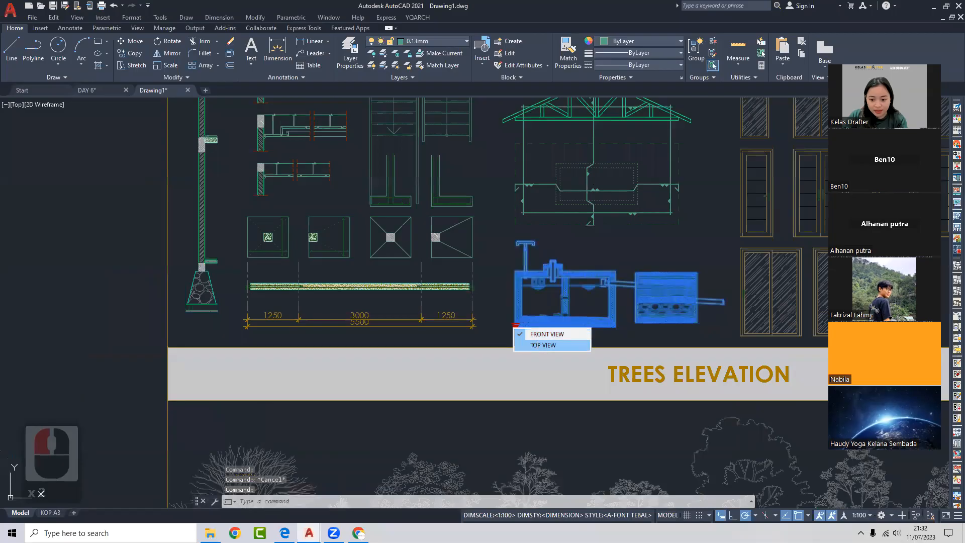
click(537, 334)
key(Escape)
scroll(476, 290, down, 4)
middle_drag(476, 290, 407, 307)
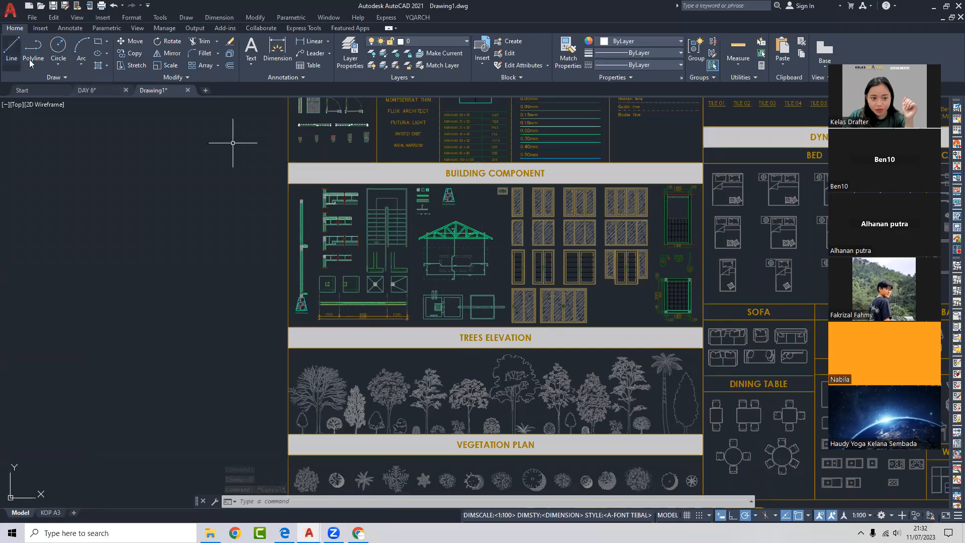
click(107, 87)
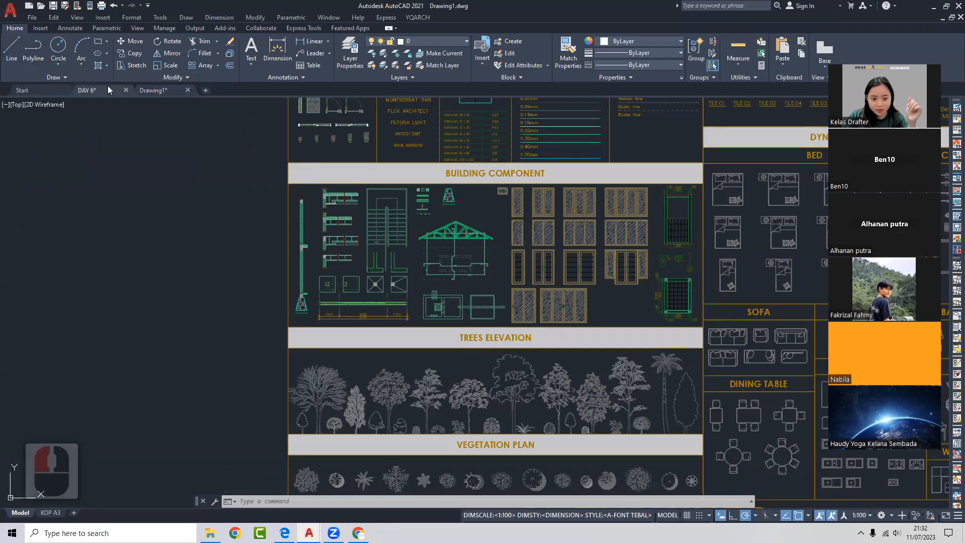
click(451, 314)
scroll(455, 303, up, 2)
click(458, 296)
click(447, 311)
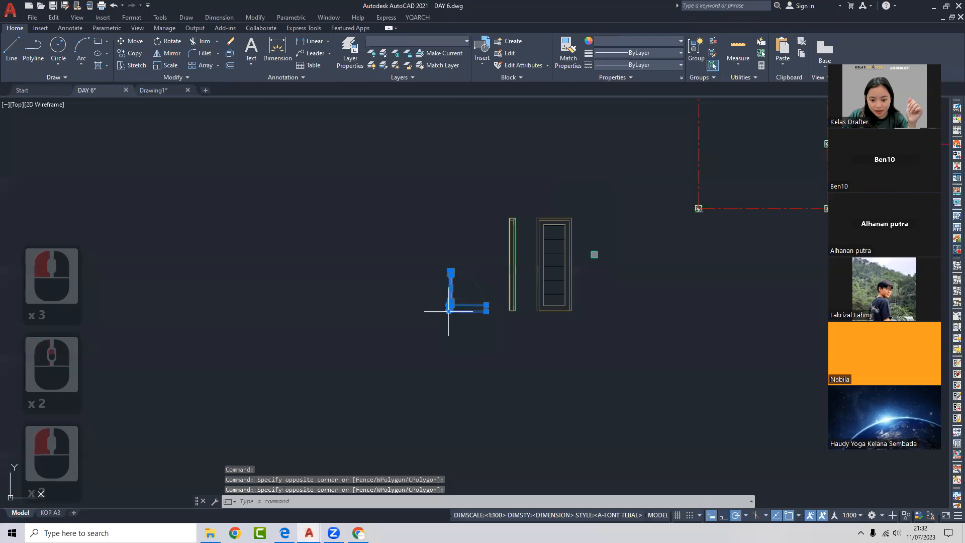
scroll(469, 298, up, 2)
click(606, 235)
click(527, 245)
key(Escape)
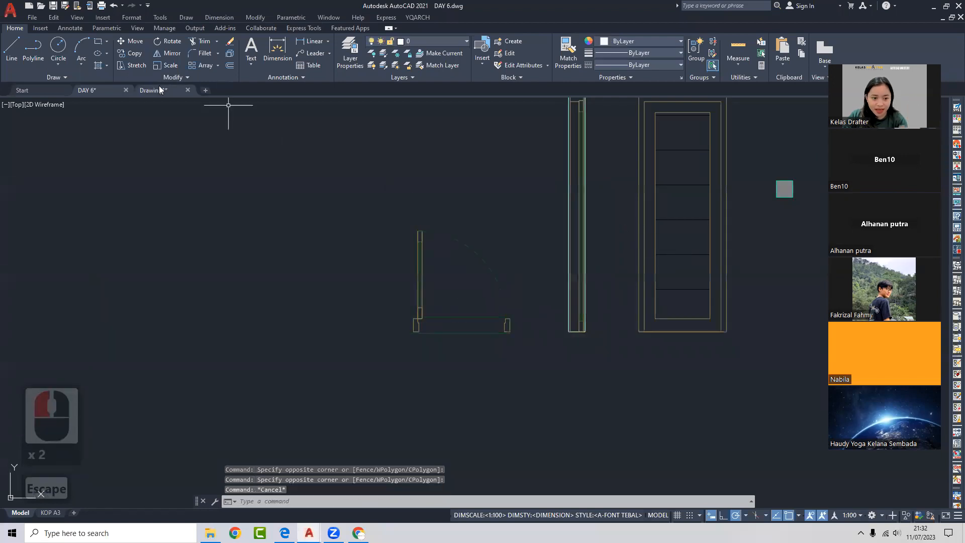
click(156, 89)
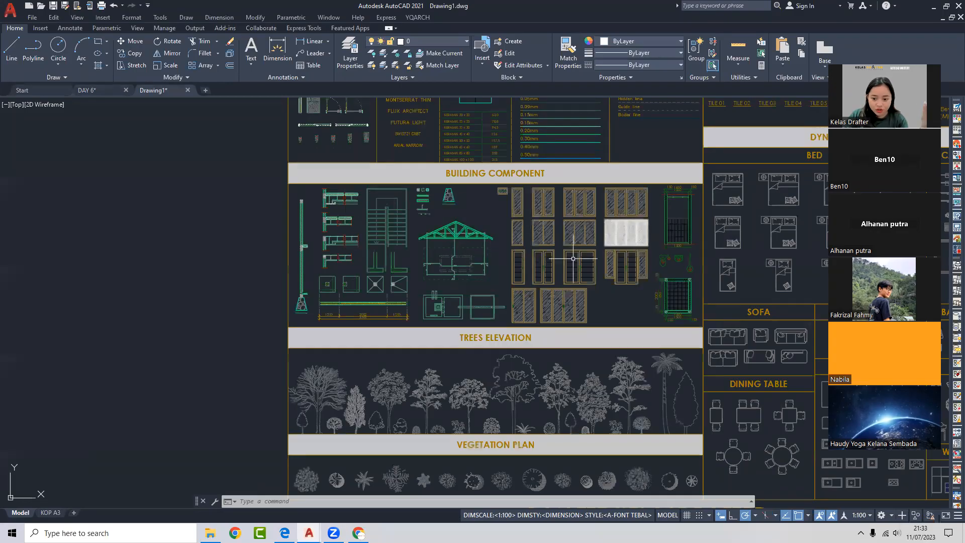
scroll(520, 269, up, 4)
double_click(518, 270)
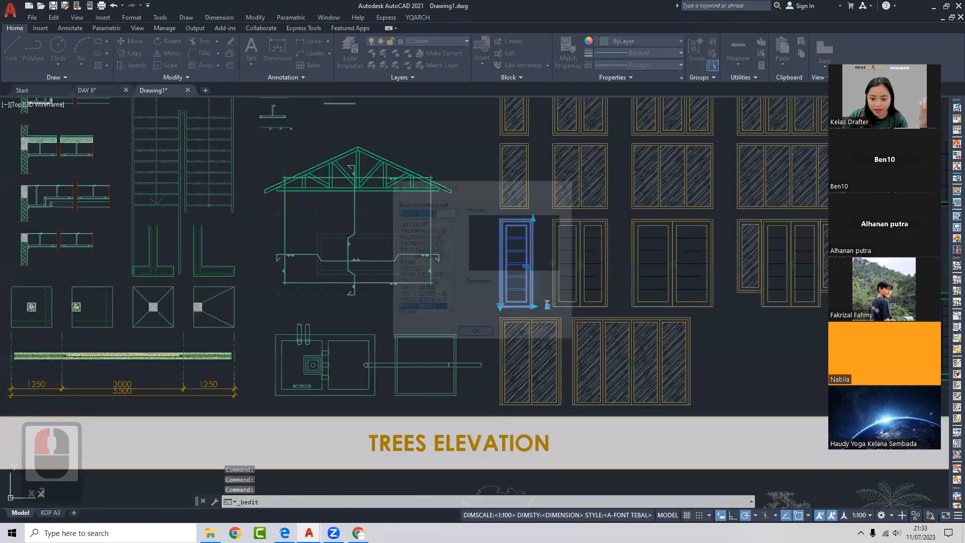
click(472, 331)
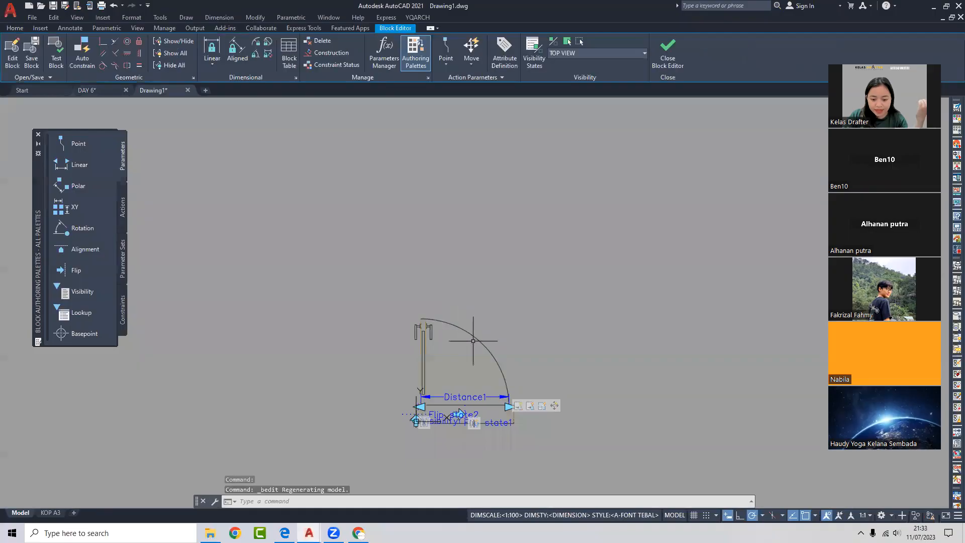
scroll(475, 387, up, 3)
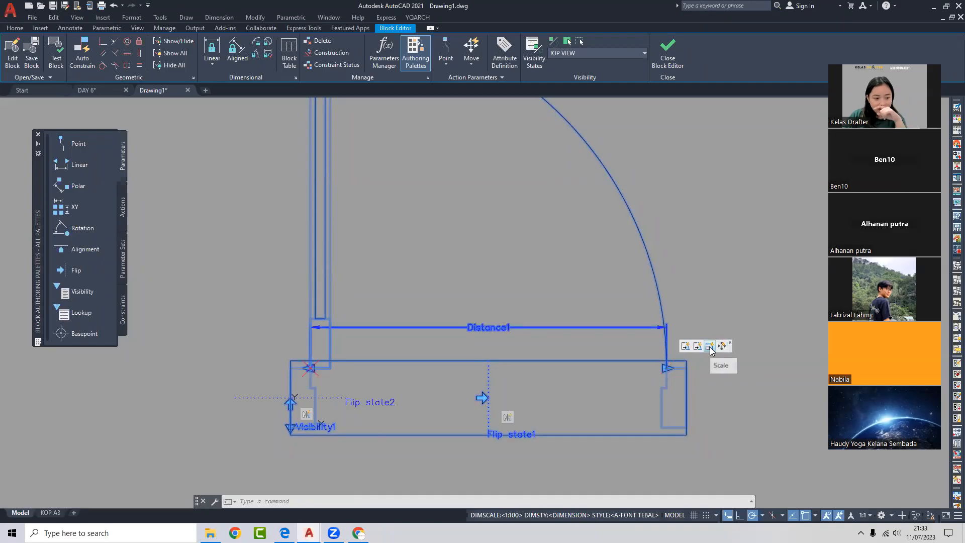
scroll(464, 284, down, 4)
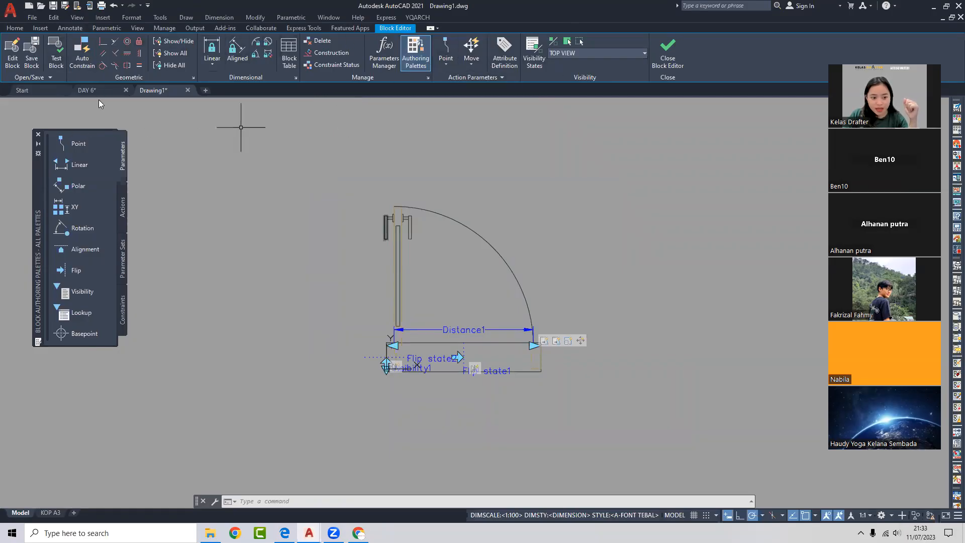
click(122, 214)
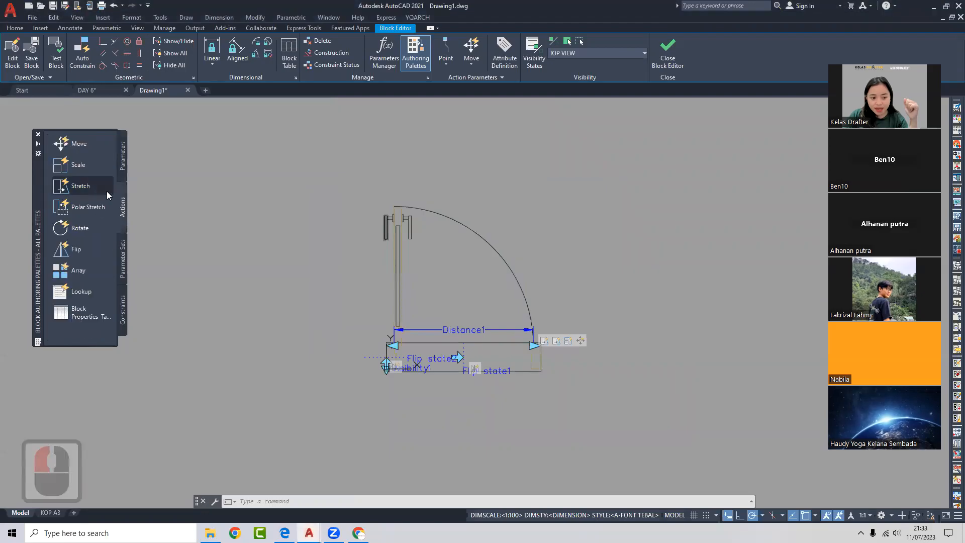
click(124, 263)
click(123, 310)
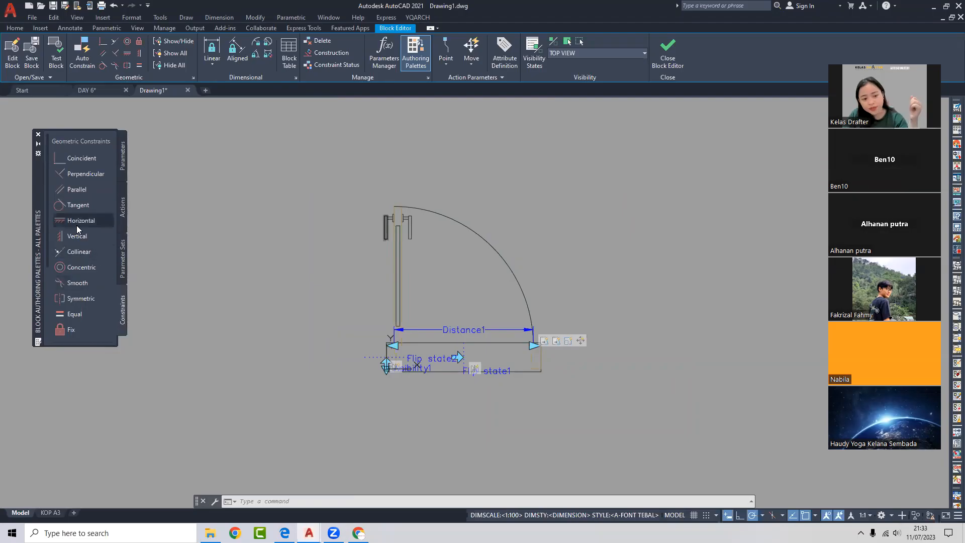
click(121, 159)
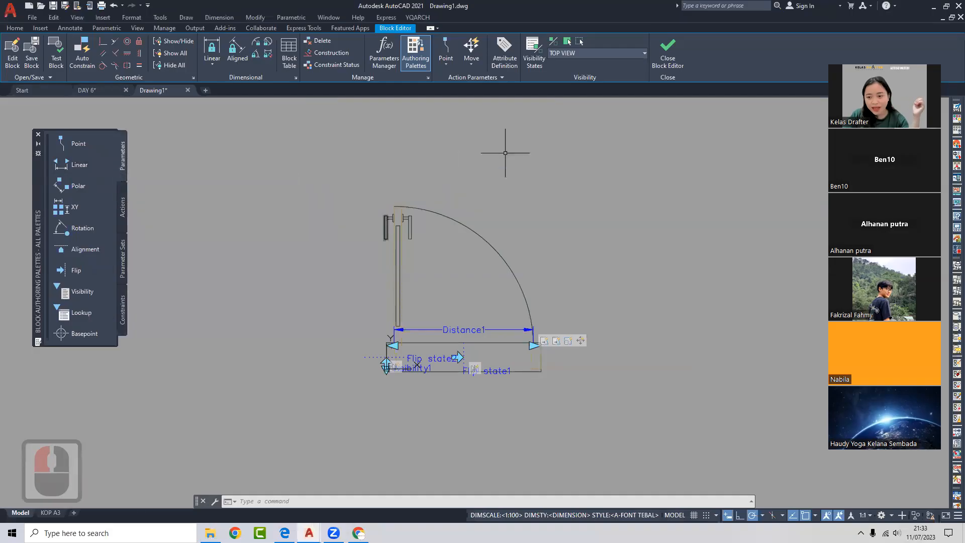
click(676, 51)
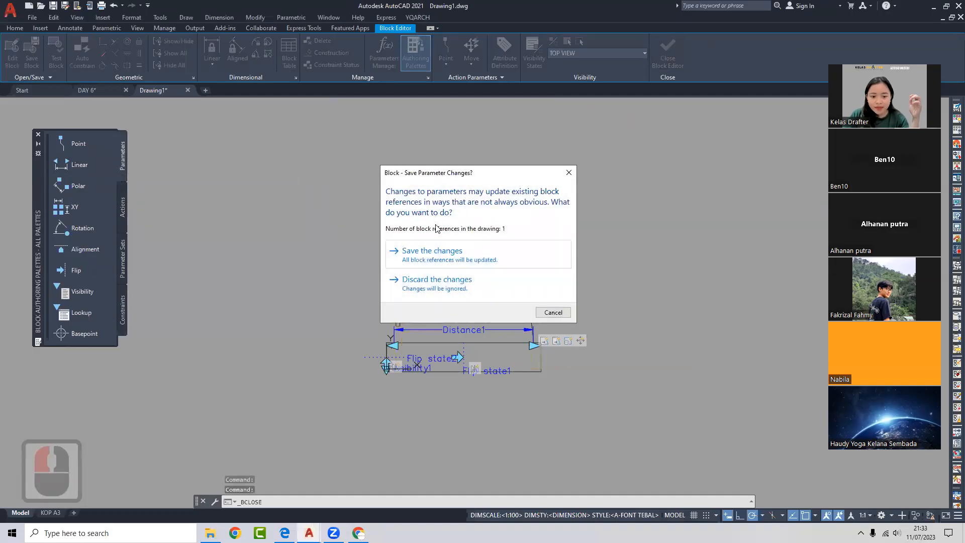
click(458, 256)
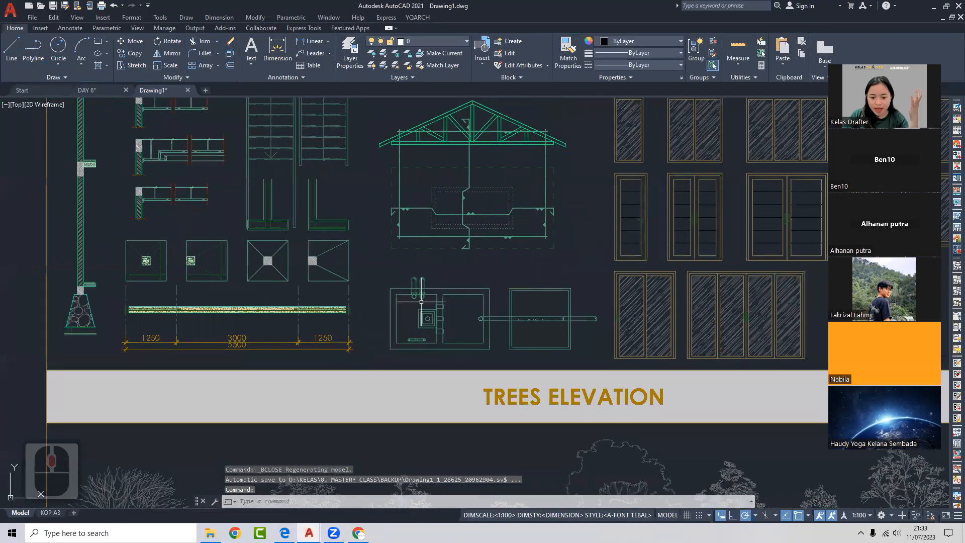
- Browse Drawing1's electrical symbols and cancel a stray selection window
scroll(497, 262, down, 7)
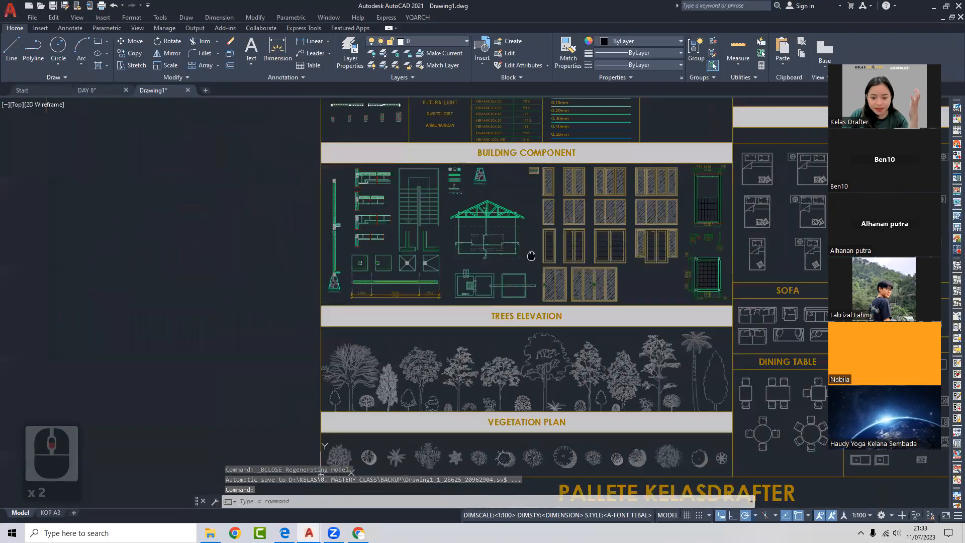
scroll(507, 191, up, 8)
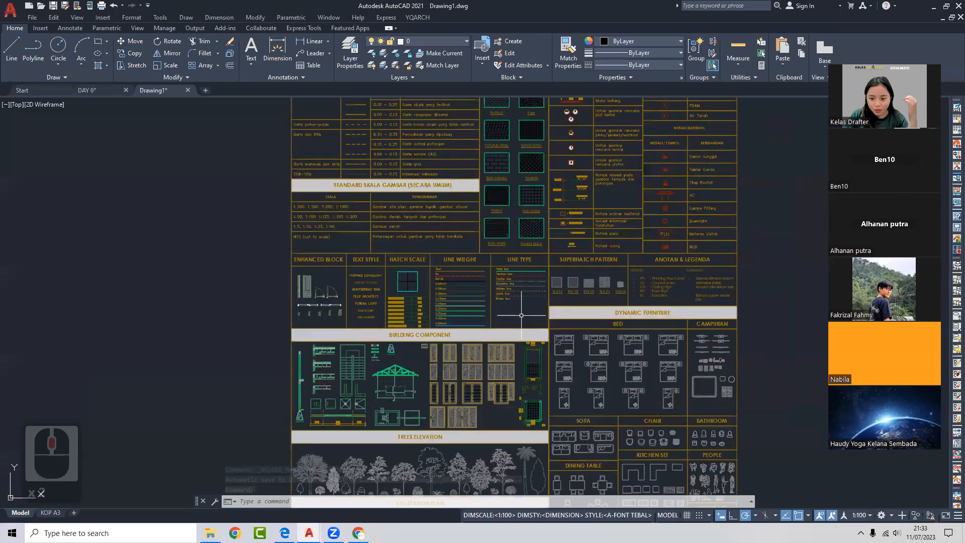
click(525, 285)
scroll(525, 284, up, 5)
scroll(549, 255, down, 6)
scroll(453, 301, up, 2)
key(Escape)
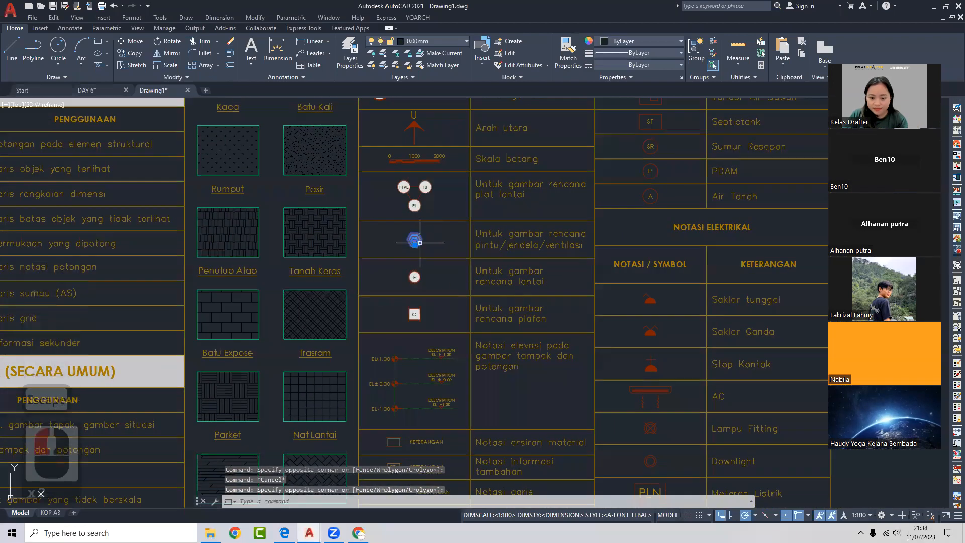
scroll(428, 242, up, 4)
scroll(493, 260, down, 4)
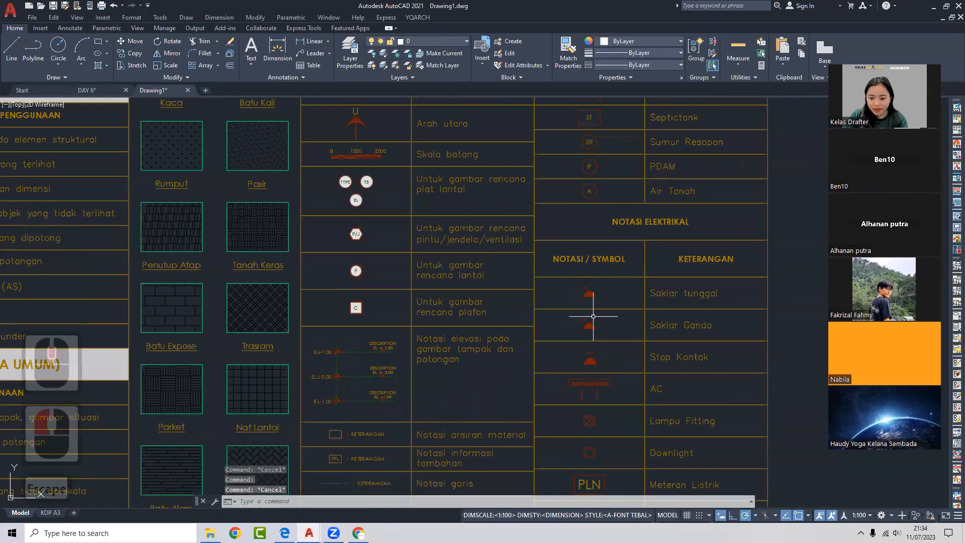
- Swap the switch symbol block to SAKLAR GANDA and briefly open its block definition
click(577, 297)
scroll(577, 297, up, 5)
click(568, 291)
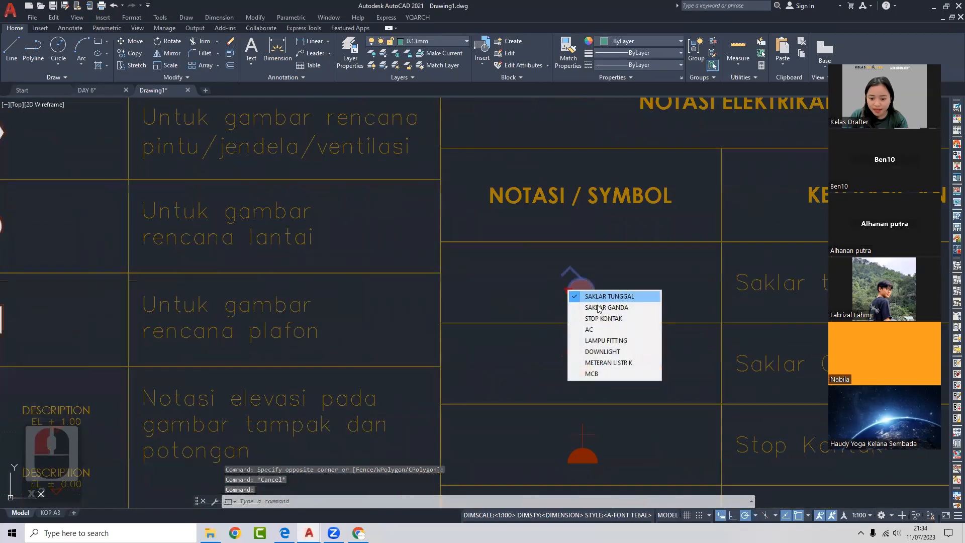
click(588, 310)
click(565, 291)
click(568, 291)
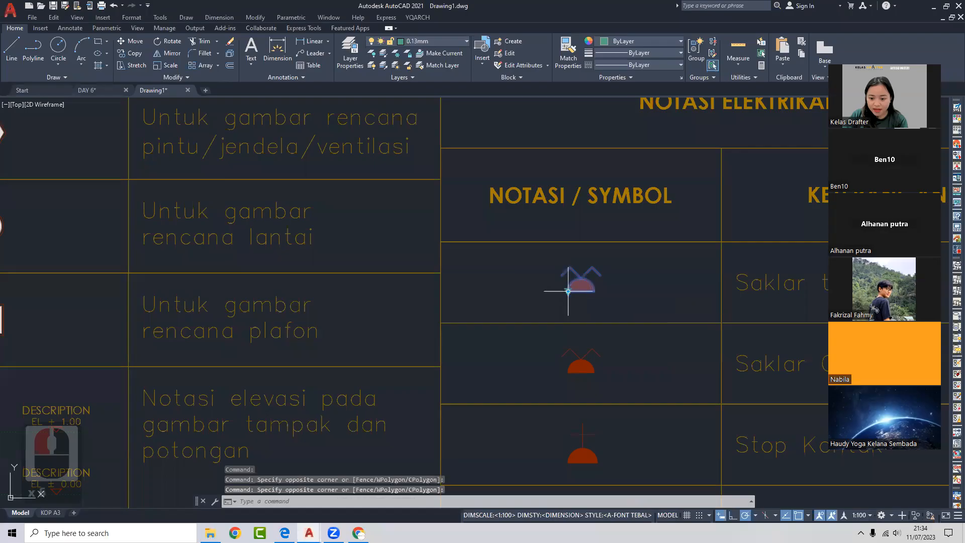
double_click(570, 295)
key(Escape)
key(Escape)
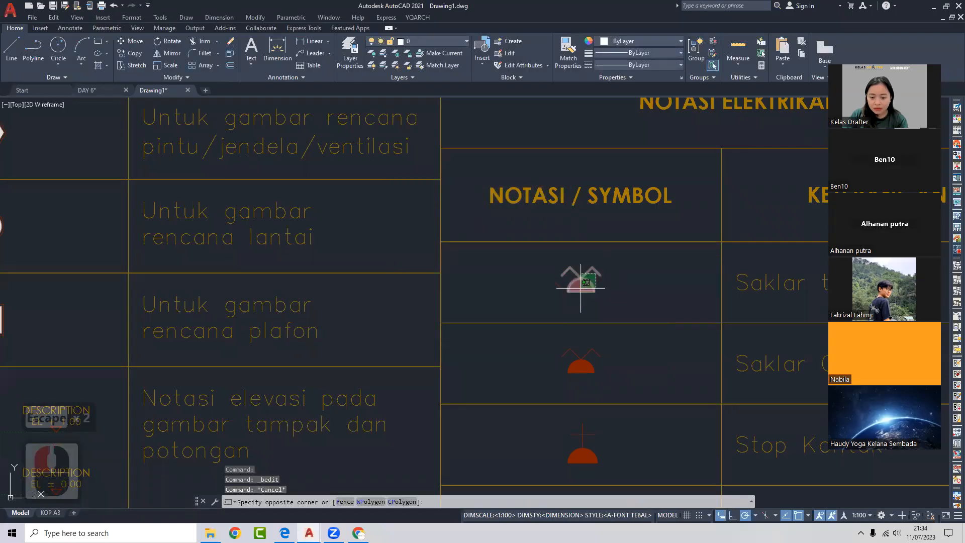
scroll(554, 269, down, 5)
- Copy the double door block from Drawing1's BUILDING COMPONENT section to the clipboard
click(87, 90)
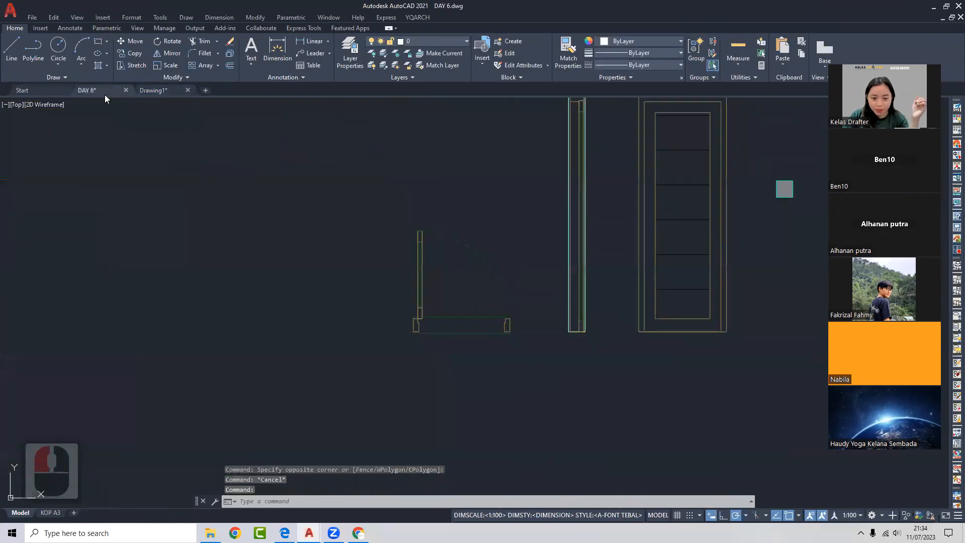
click(153, 90)
scroll(548, 369, down, 5)
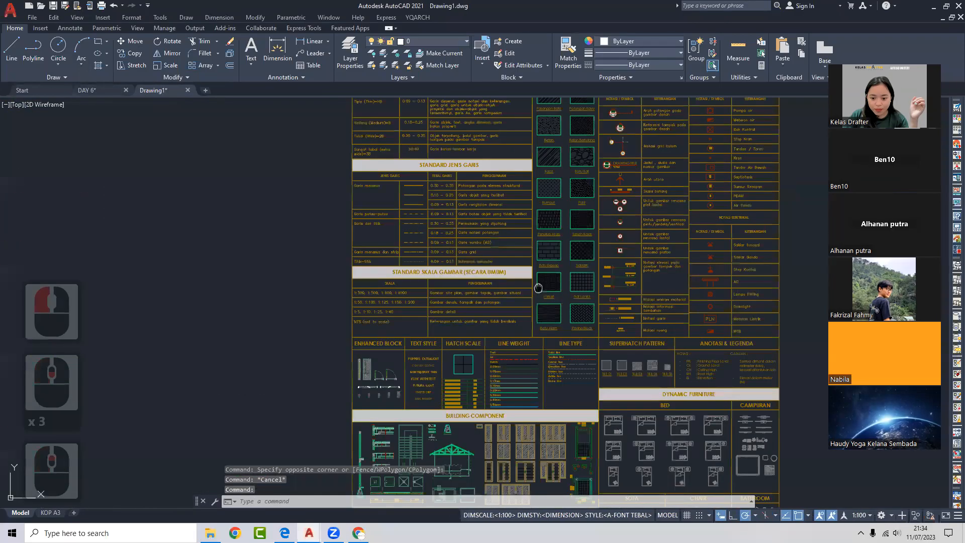
scroll(548, 368, up, 5)
click(562, 322)
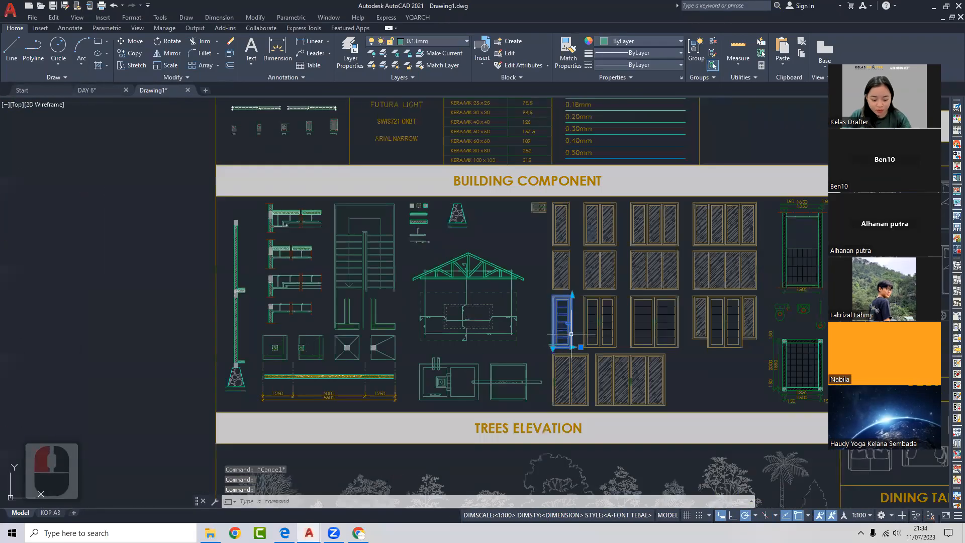
key(Escape)
click(586, 323)
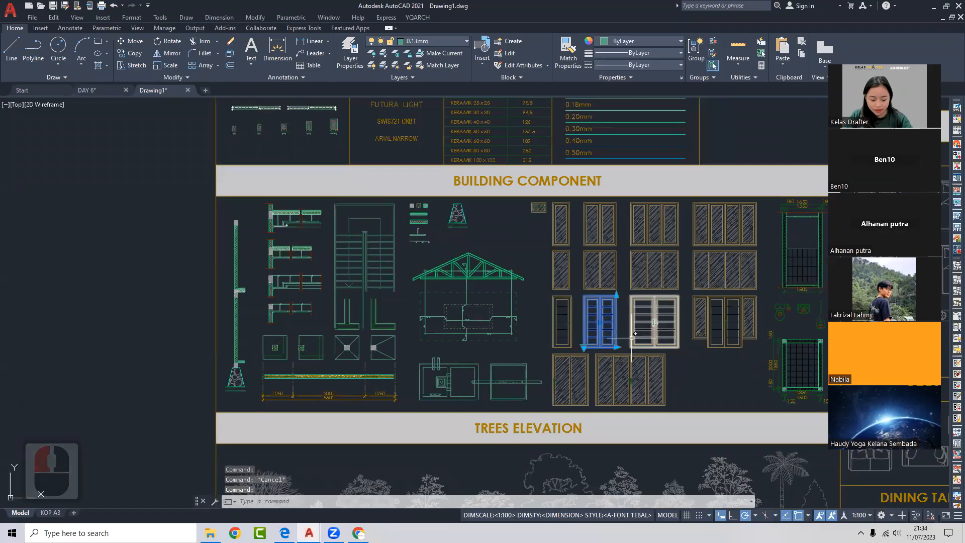
key(ctrl+c)
- Paste the double door into DAY 6, below and right of the red room grid
click(87, 90)
key(ctrl+v)
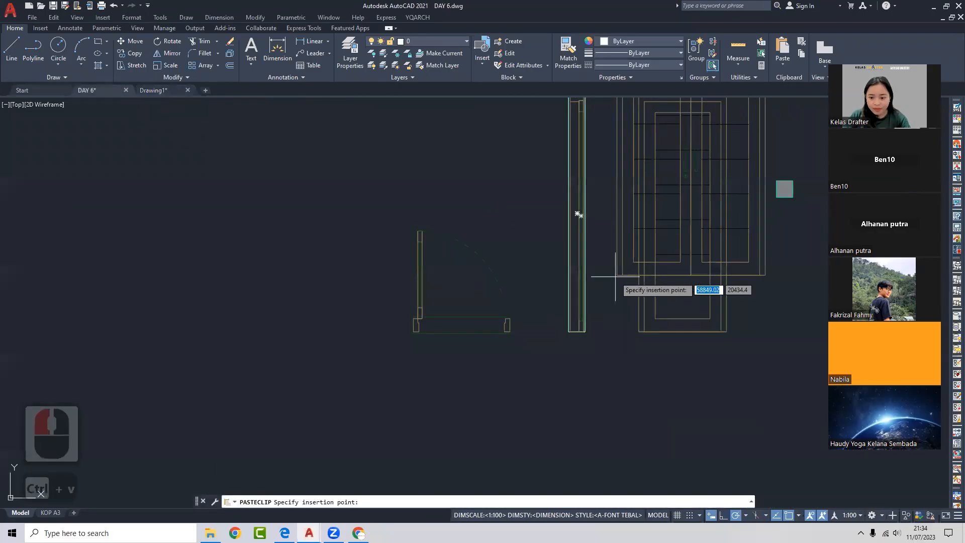
scroll(490, 304, down, 3)
middle_drag(490, 304, 416, 341)
click(604, 362)
click(631, 326)
key(Escape)
- Window-select all the column markers across the top, middle, right and bottom of the grid
click(467, 127)
click(555, 152)
click(458, 137)
click(475, 162)
click(451, 194)
click(590, 244)
click(540, 177)
click(557, 194)
click(606, 165)
click(655, 278)
click(500, 261)
click(580, 291)
click(554, 311)
click(537, 300)
click(483, 309)
click(428, 294)
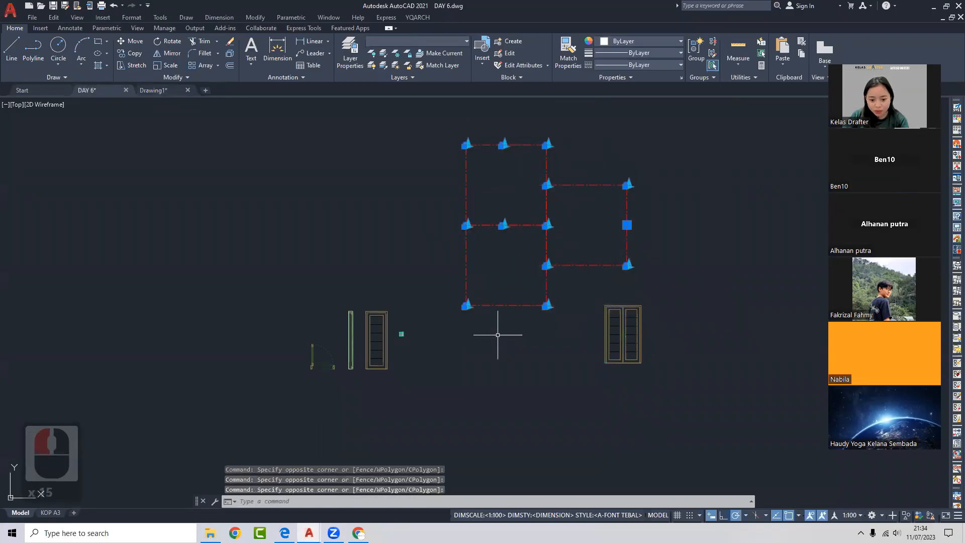
middle_drag(497, 314, 497, 314)
- Group the 14 selected column markers into one group with G
text(g)
key(Return)
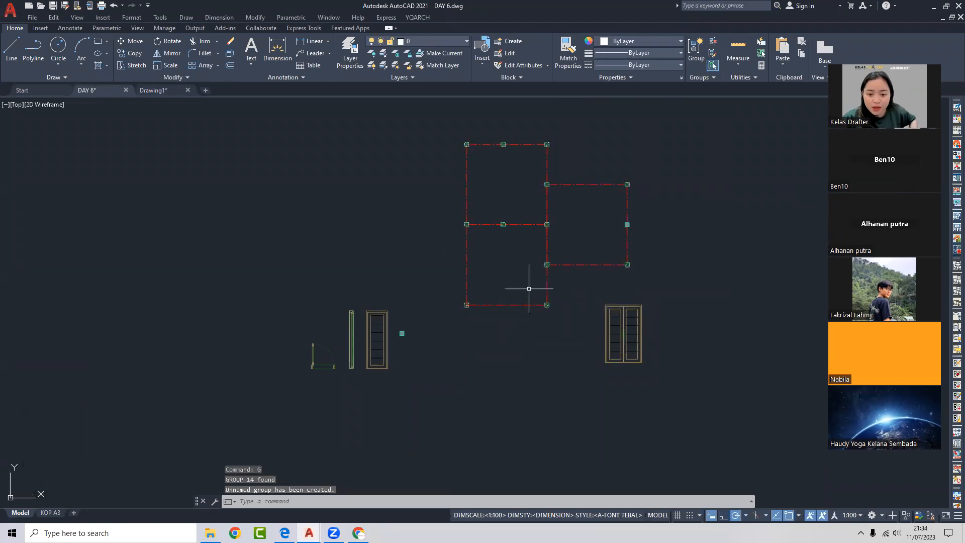
scroll(528, 132, up, 2)
click(489, 154)
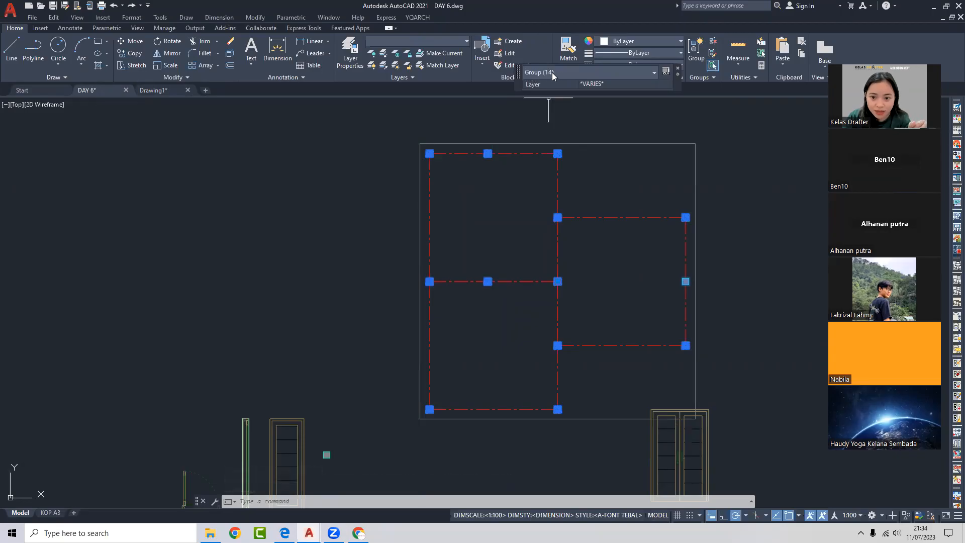
key(Escape)
middle_drag(577, 145, 475, 143)
- Copy the column marker group to the right of the grid
text(co)
key(space)
click(501, 142)
scroll(621, 141, down, 2)
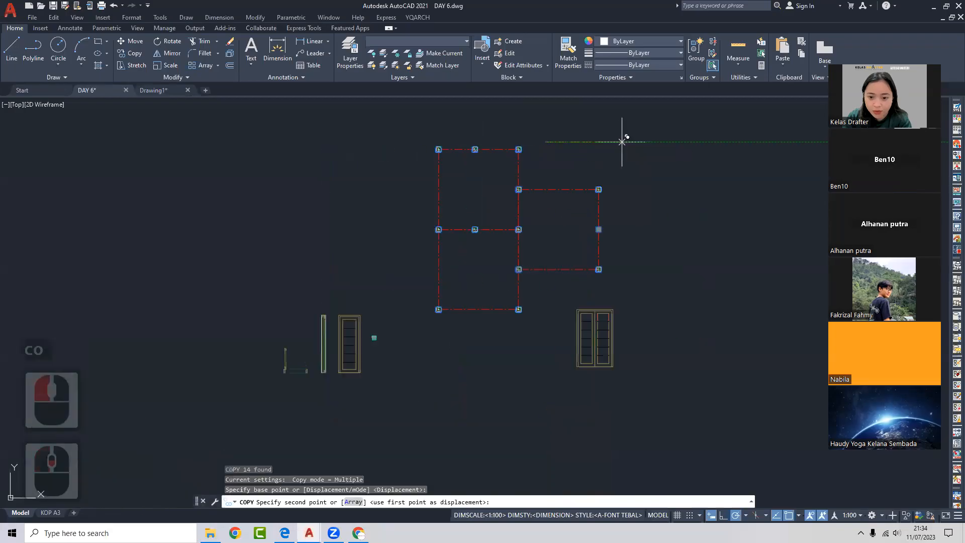
middle_drag(729, 143, 571, 149)
click(571, 149)
key(Escape)
click(575, 165)
click(539, 192)
middle_drag(538, 192, 543, 189)
- Erase the pasted double door
key(Escape)
click(480, 280)
click(459, 273)
key(Delete)
- Make the copied markers a block named DD with a picked base point
click(580, 237)
click(554, 257)
text(b)
key(space)
text(dd)
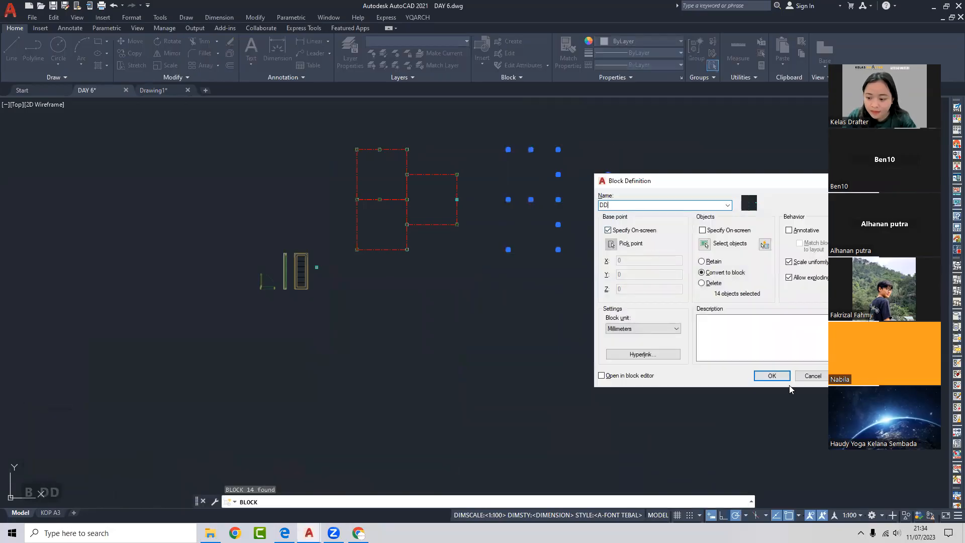
click(772, 376)
click(558, 249)
click(542, 206)
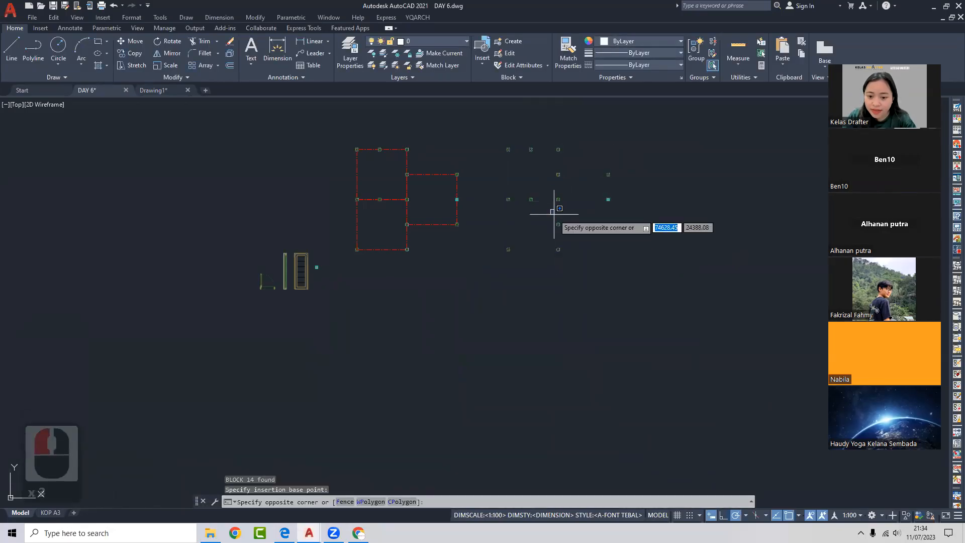
click(533, 200)
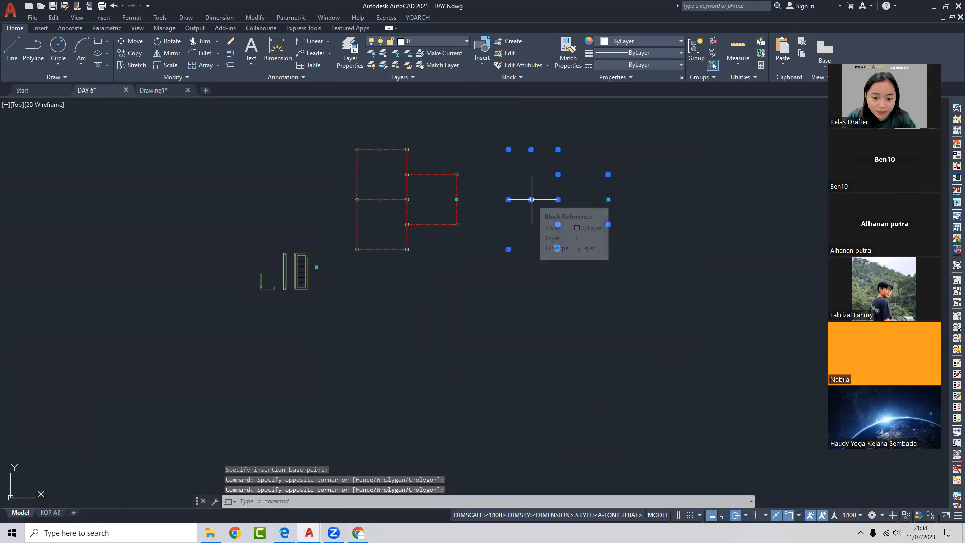
double_click(532, 199)
click(568, 185)
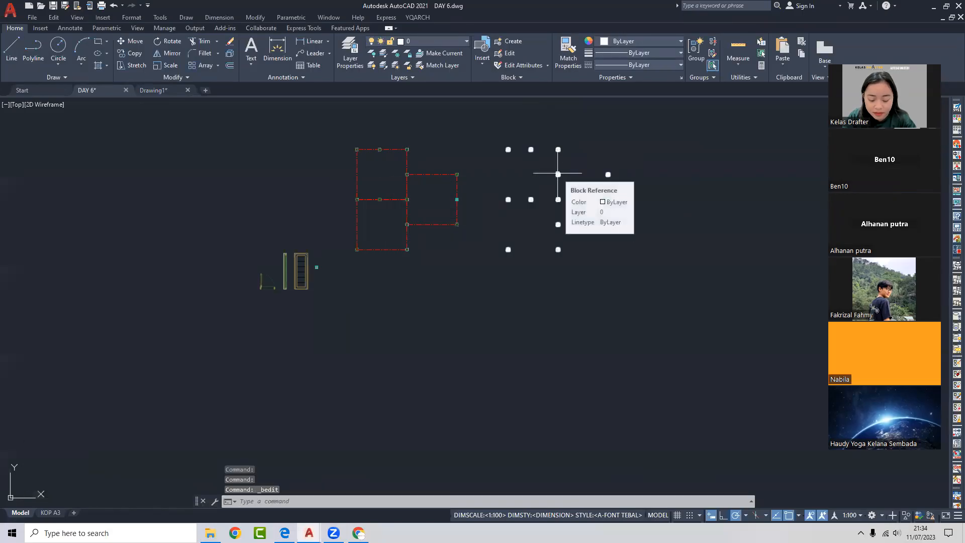
double_click(556, 182)
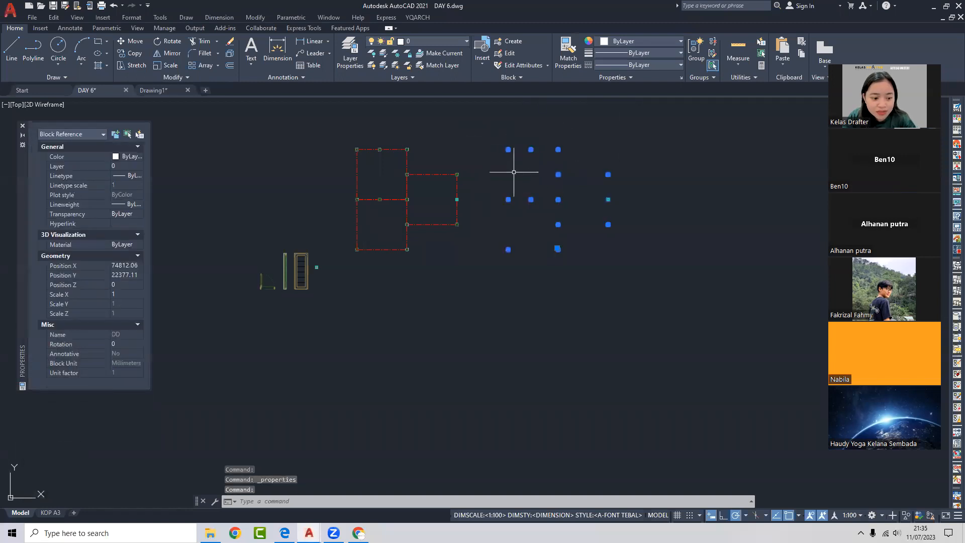
right_click(558, 174)
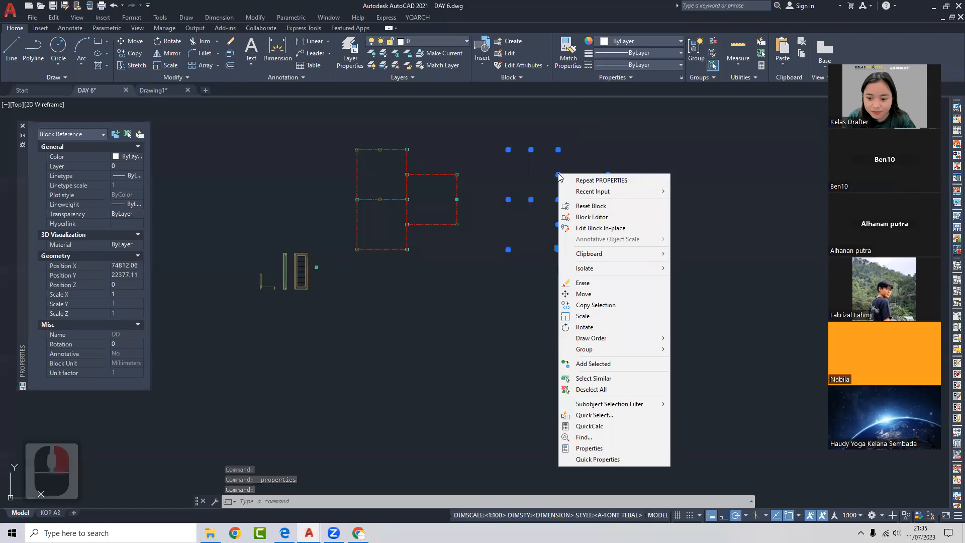
click(551, 184)
key(Escape)
key(Escape)
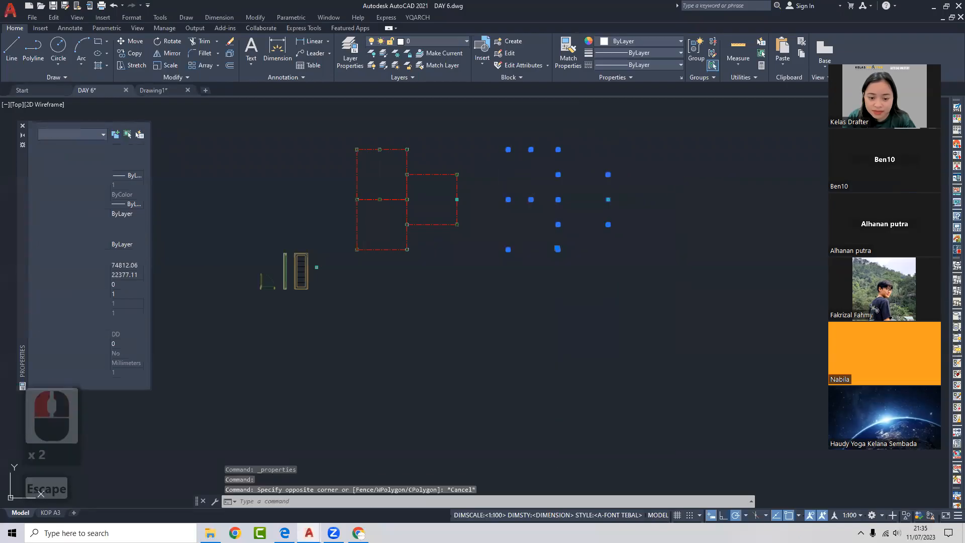
middle_drag(479, 167, 612, 162)
scroll(556, 146, up, 4)
click(539, 163)
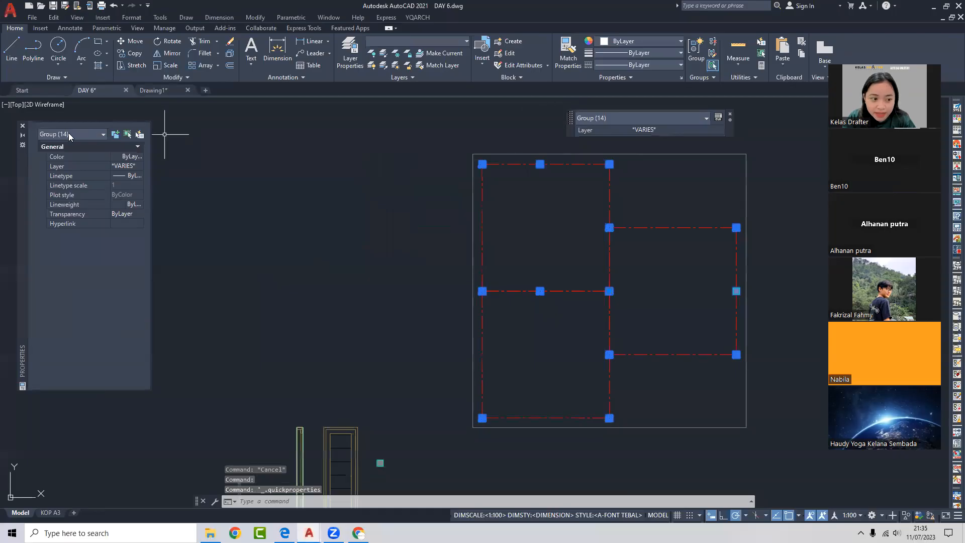
click(22, 128)
key(Escape)
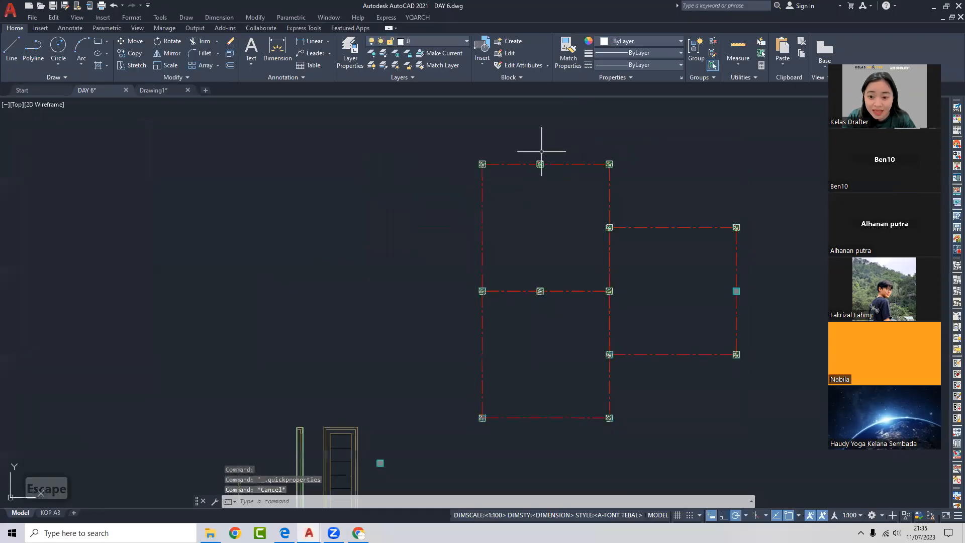
scroll(536, 162, down, 2)
scroll(553, 163, up, 2)
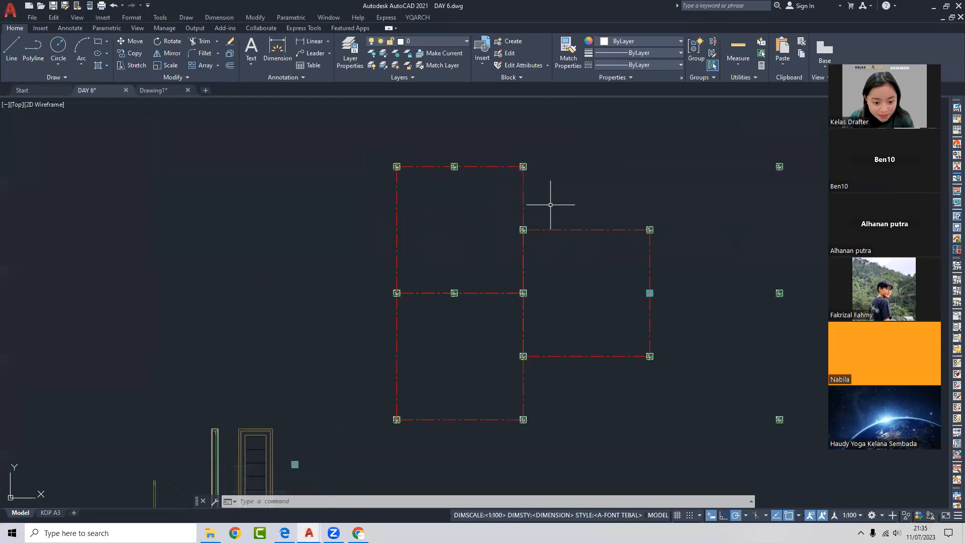
scroll(550, 205, down, 4)
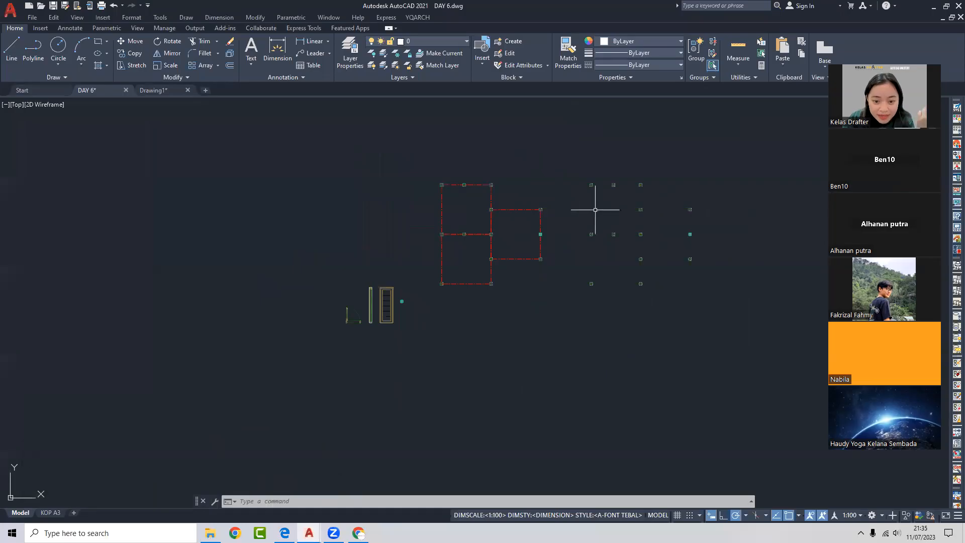
scroll(571, 209, up, 4)
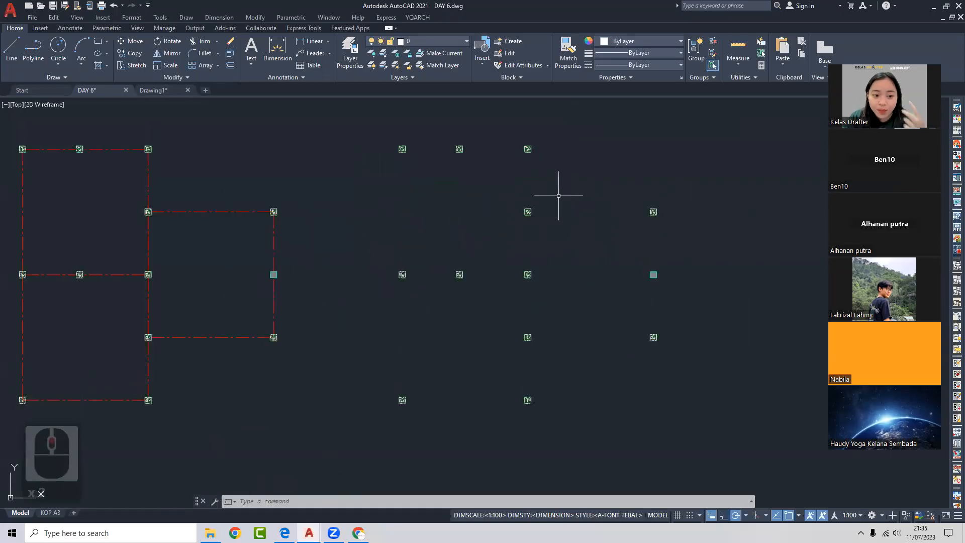
middle_drag(575, 196, 609, 189)
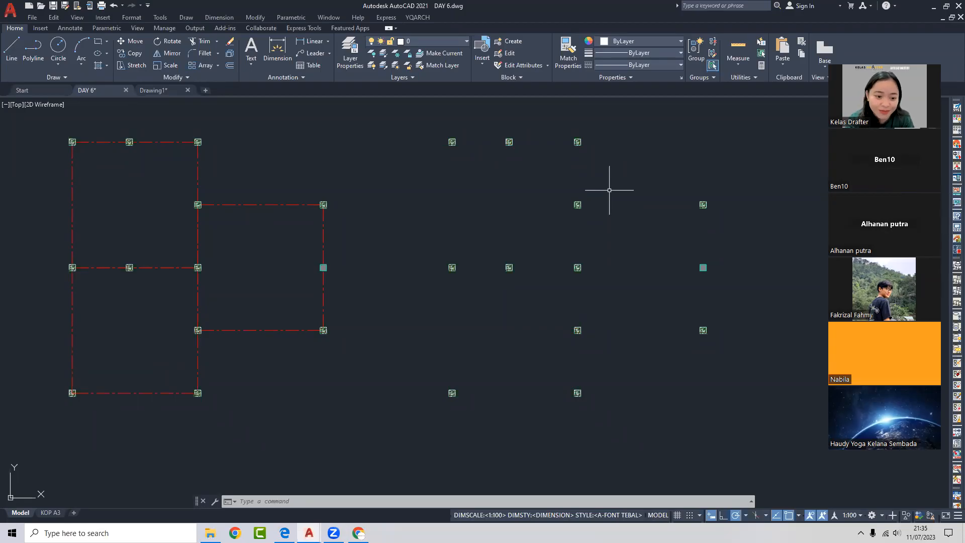
- Window-select the extra column marker group on the grid and delete it
scroll(553, 136, down, 4)
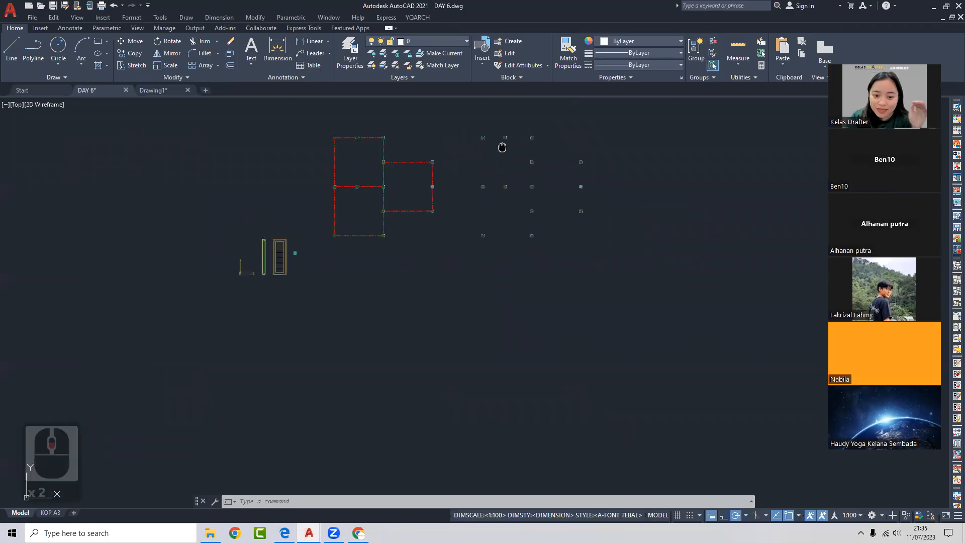
scroll(502, 153, up, 4)
click(495, 144)
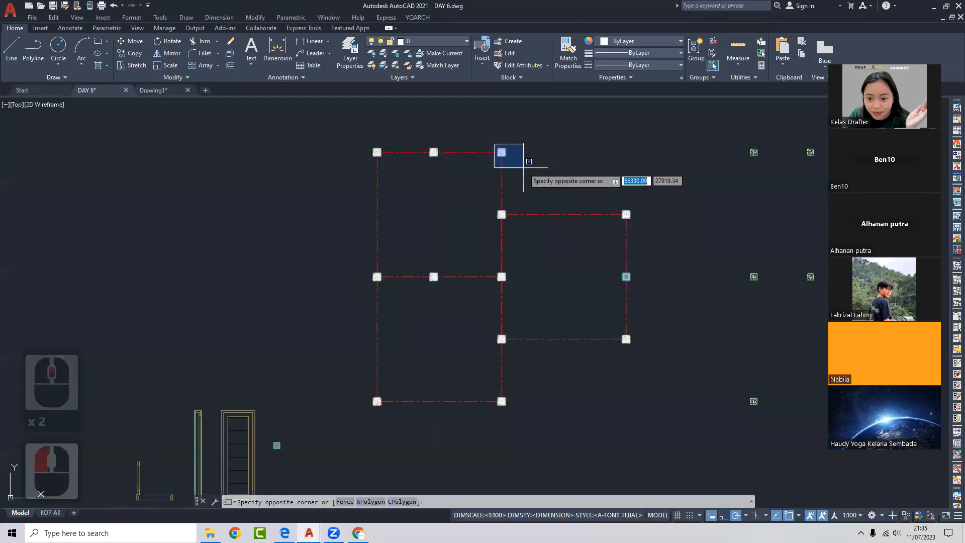
click(525, 168)
middle_drag(566, 160, 457, 153)
key(F1)
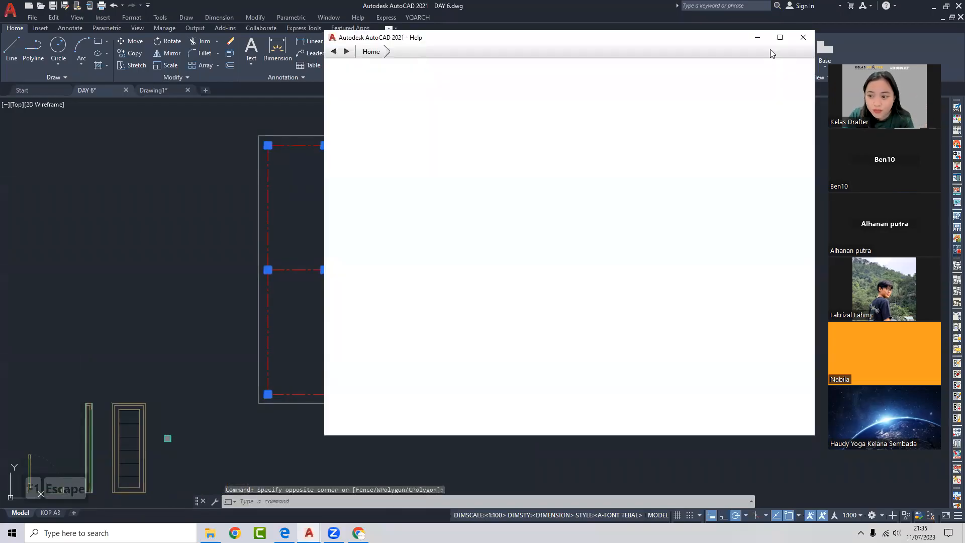
key(Escape)
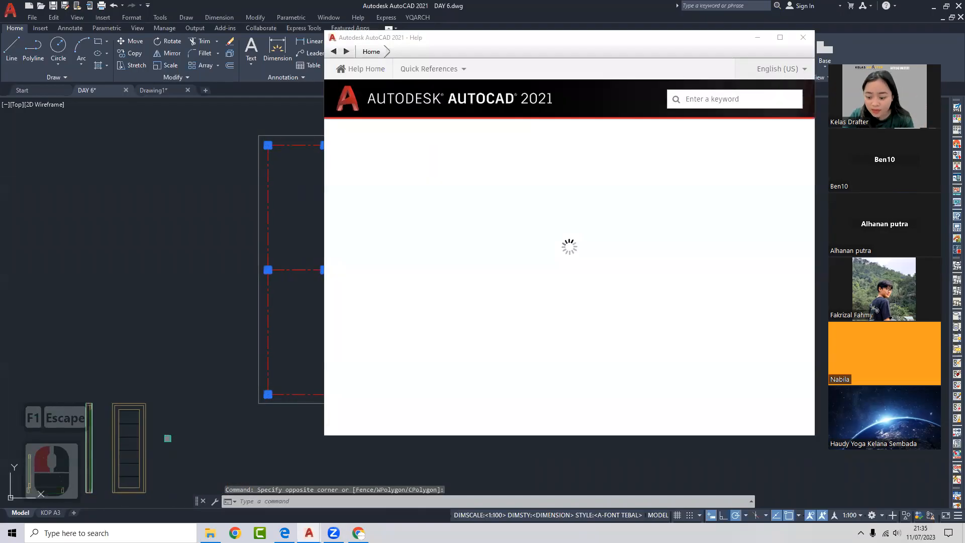
key(Delete)
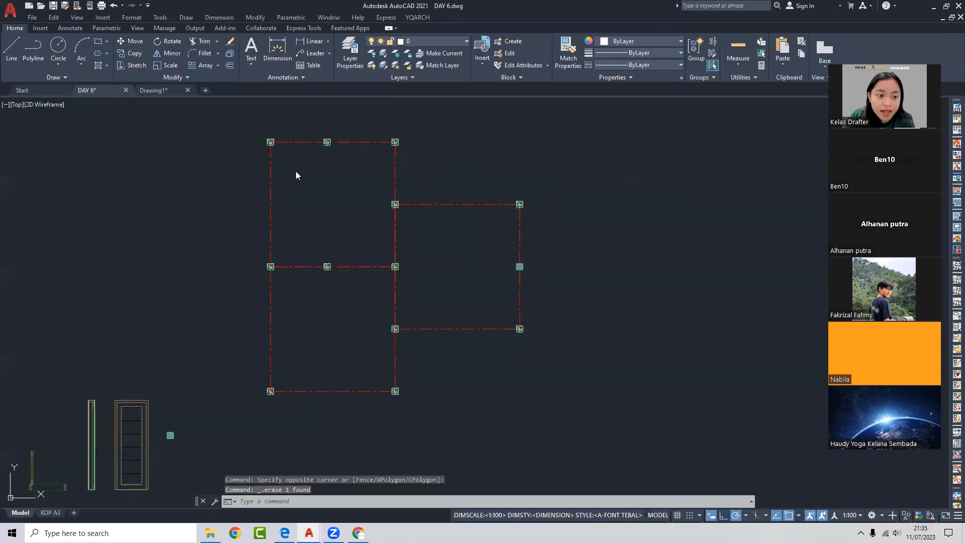
- Switch to the Drawing1 palette sheet
click(213, 134)
middle_drag(327, 190, 509, 103)
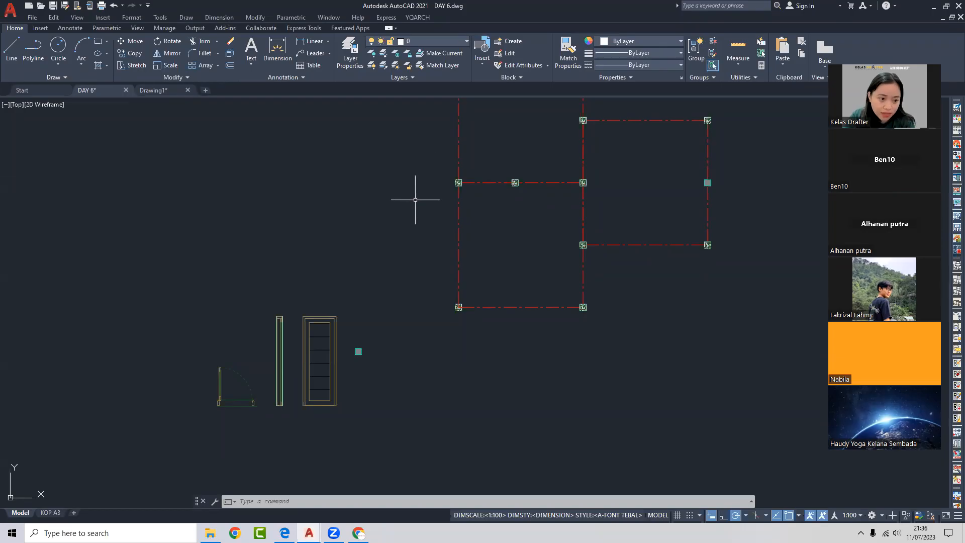
click(170, 90)
- Look over the Drawing1 palette sheet, then return to DAY 6.dwg
scroll(403, 245, down, 2)
scroll(403, 245, up, 4)
scroll(403, 244, down, 4)
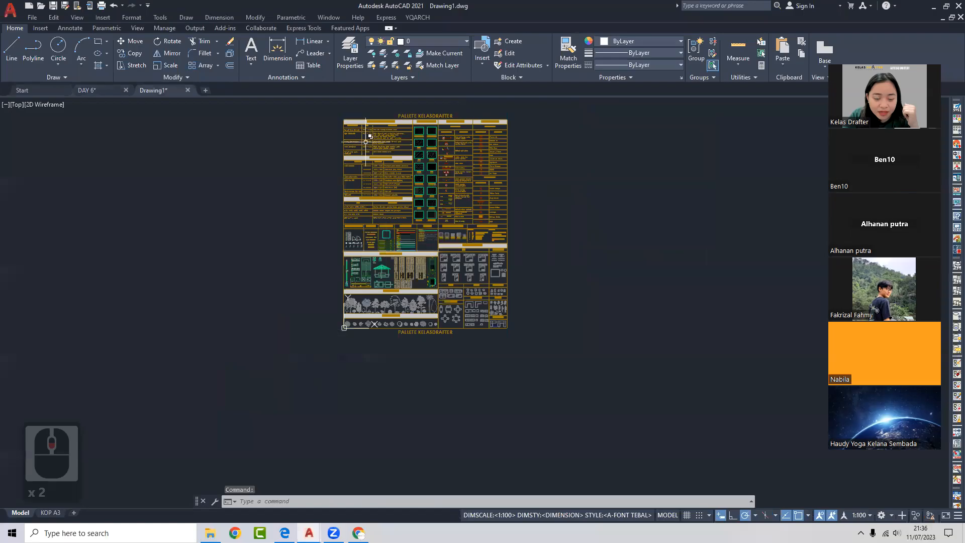
scroll(422, 122, up, 2)
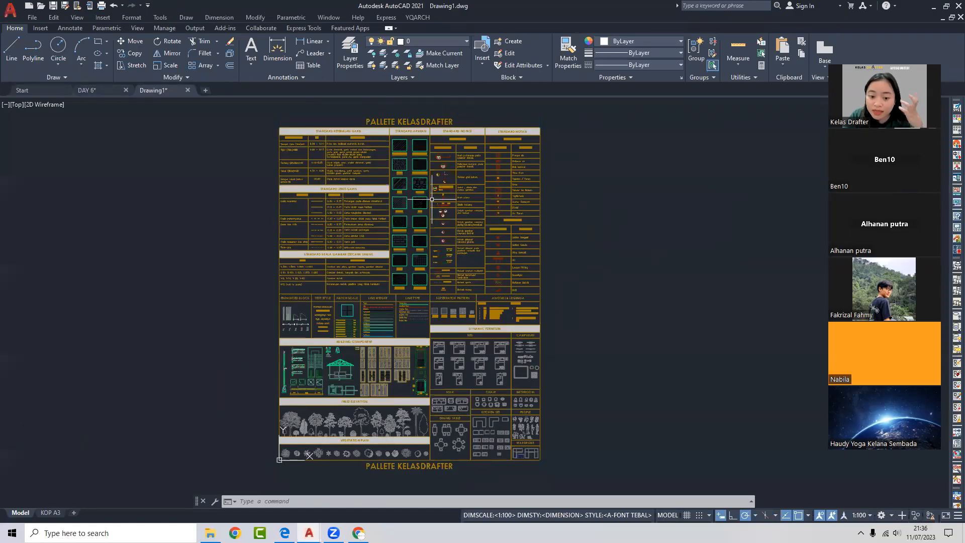
middle_drag(353, 190, 368, 186)
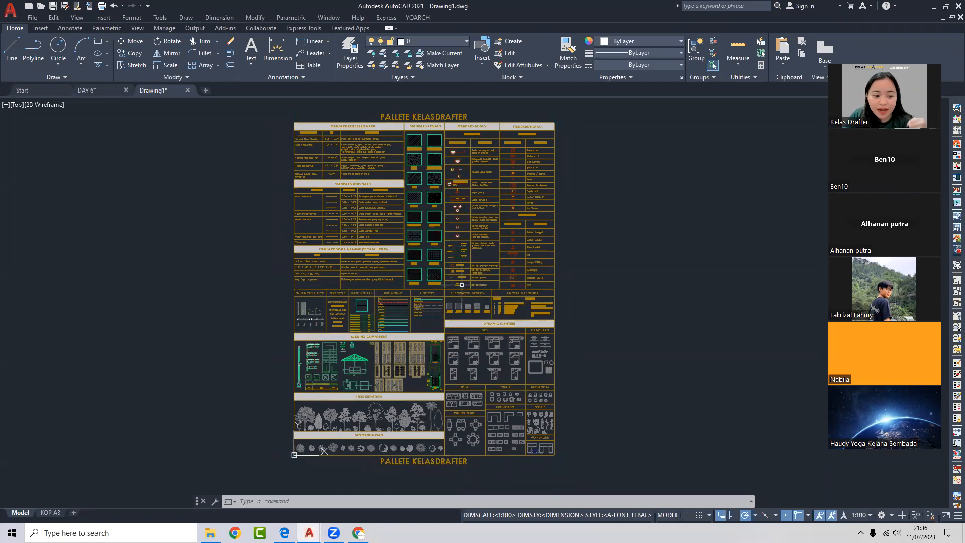
mouse_move(470, 277)
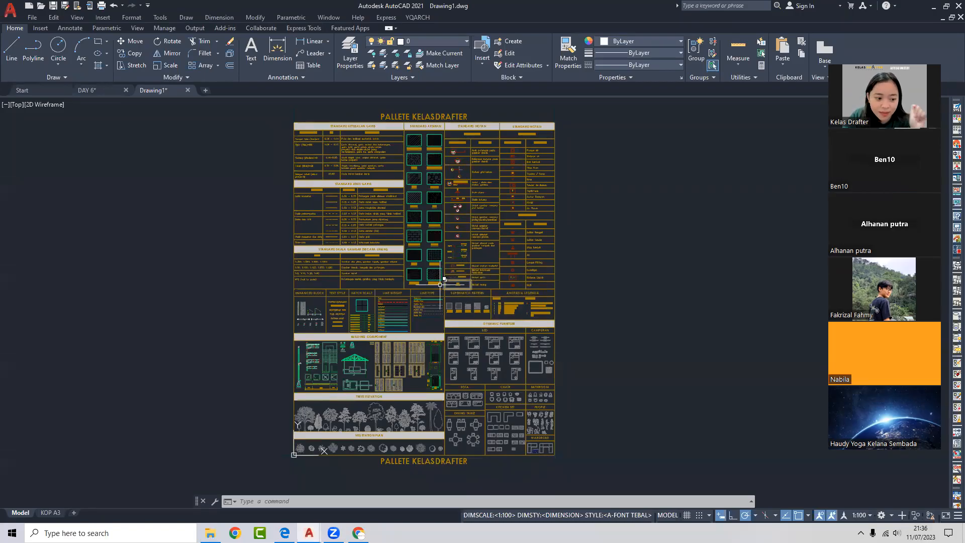
mouse_move(429, 287)
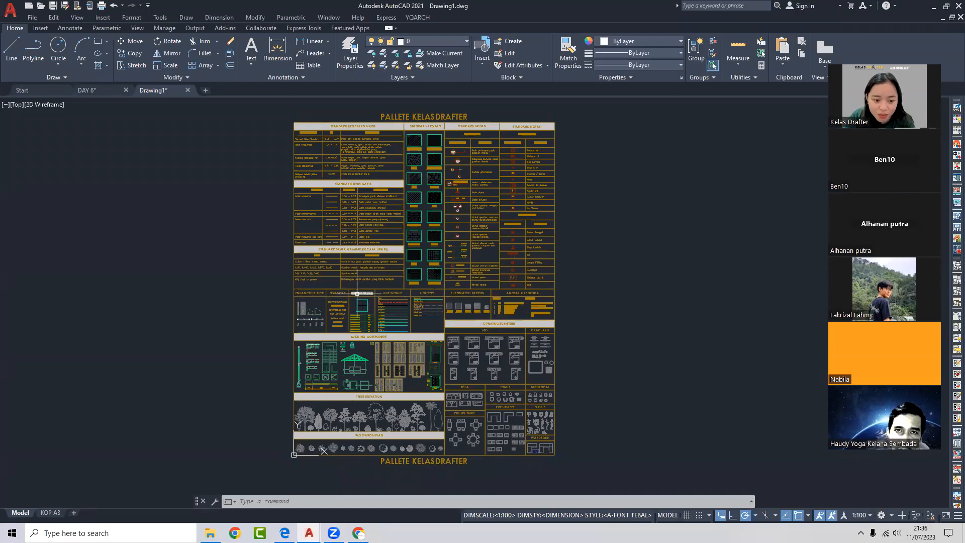
scroll(433, 256, up, 2)
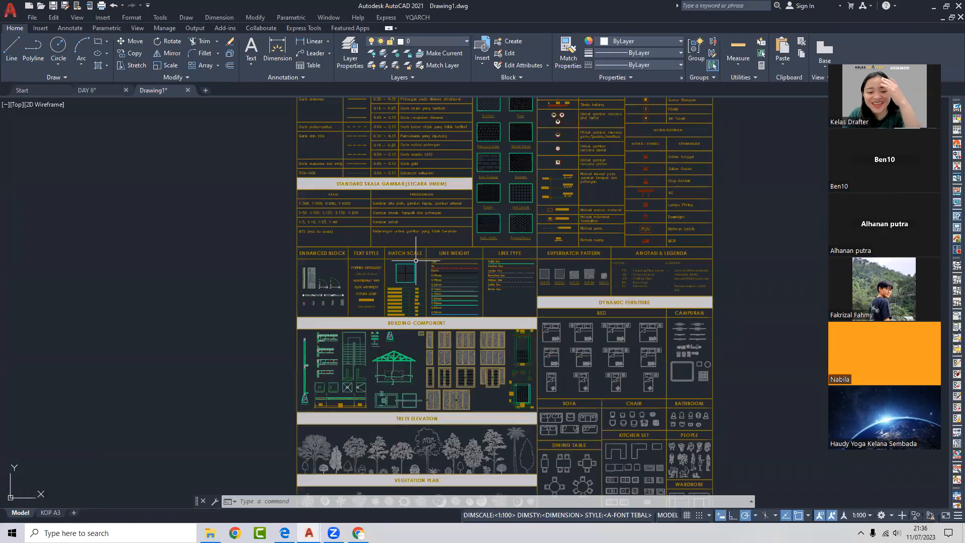
click(101, 87)
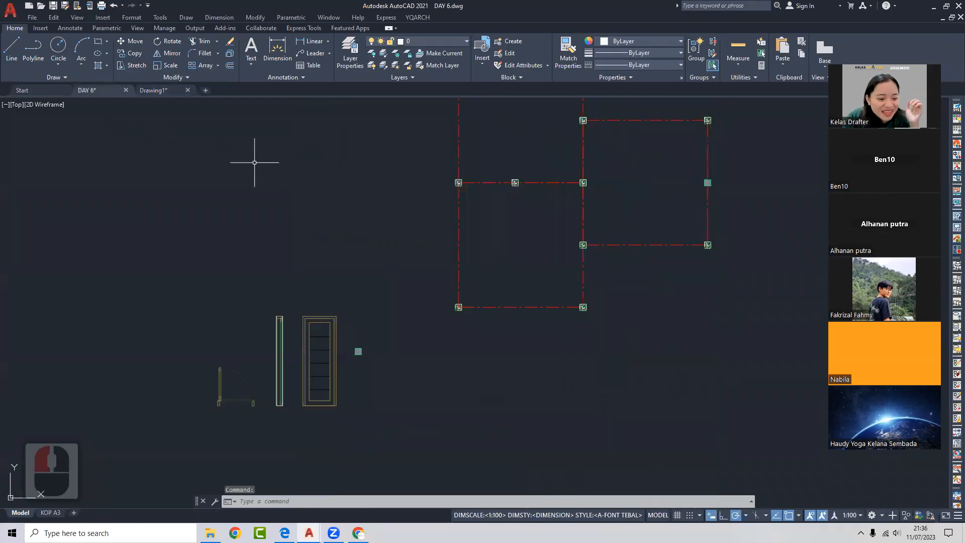
middle_drag(301, 207, 343, 187)
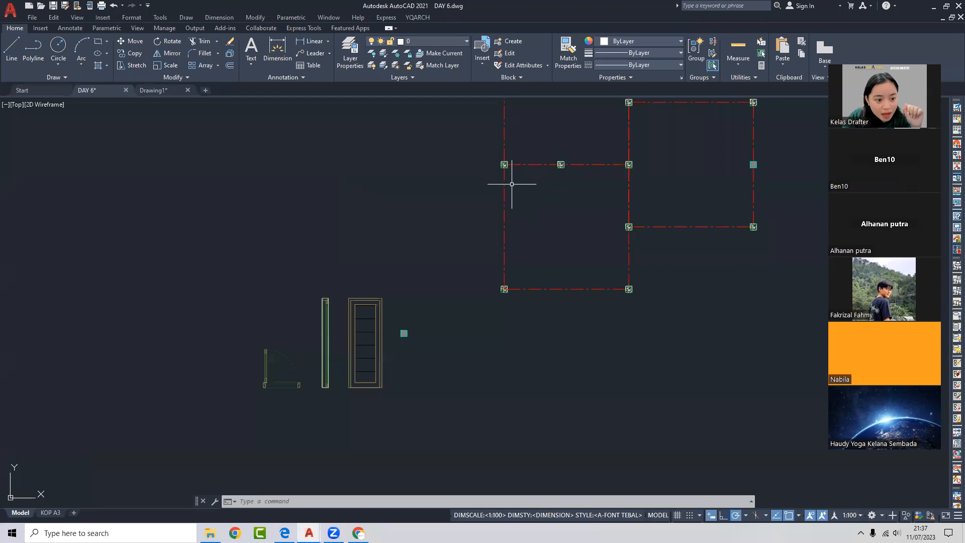
click(65, 78)
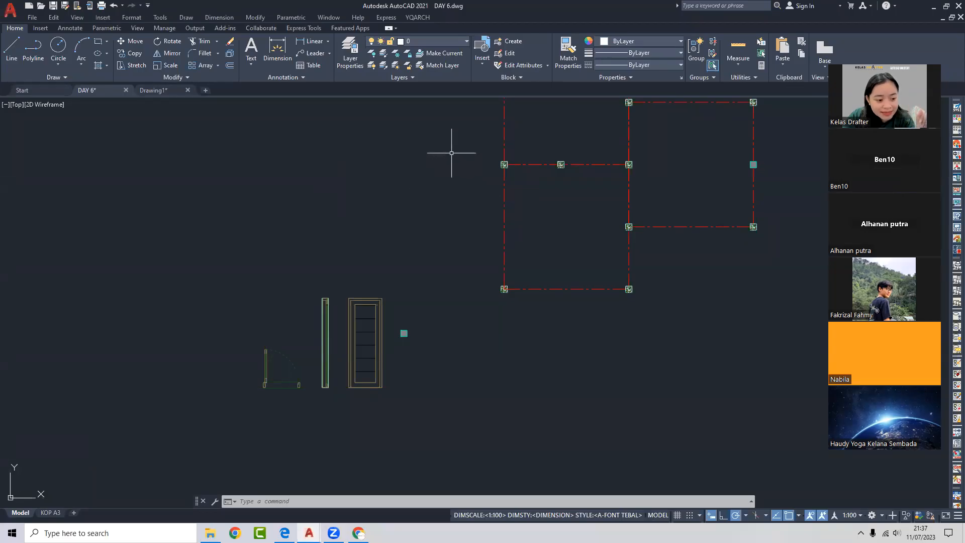
middle_drag(449, 152, 409, 177)
scroll(502, 179, down, 2)
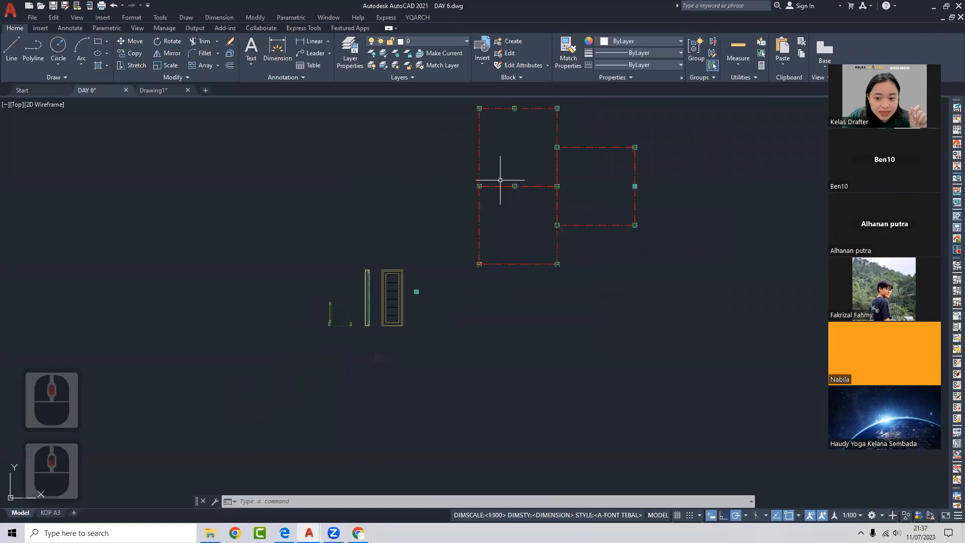
scroll(508, 183, up, 4)
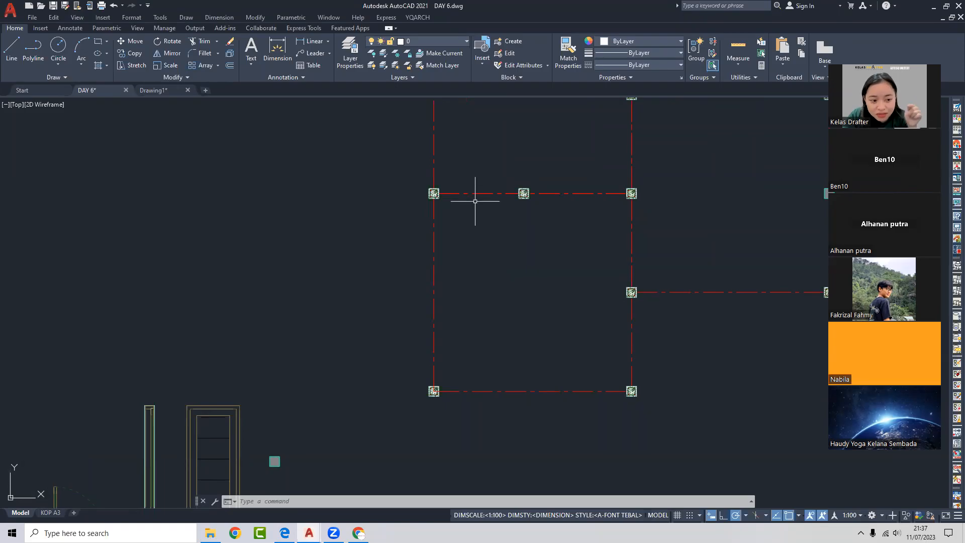
middle_drag(503, 189, 494, 197)
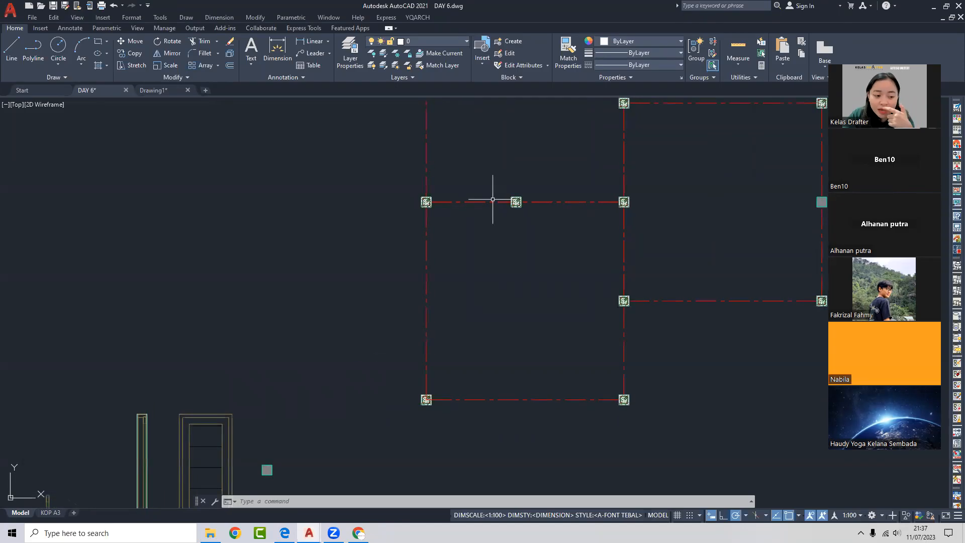
middle_drag(410, 214, 497, 197)
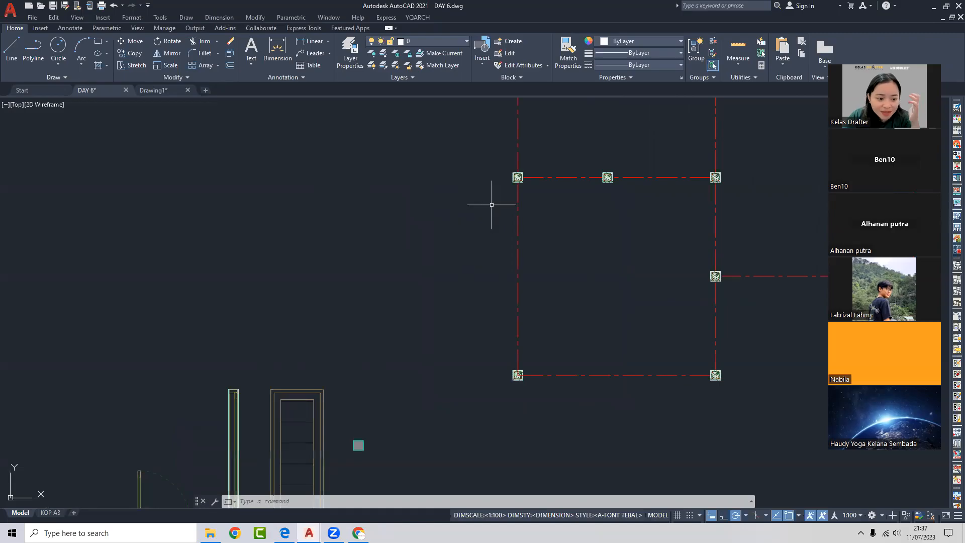
middle_drag(439, 220, 472, 217)
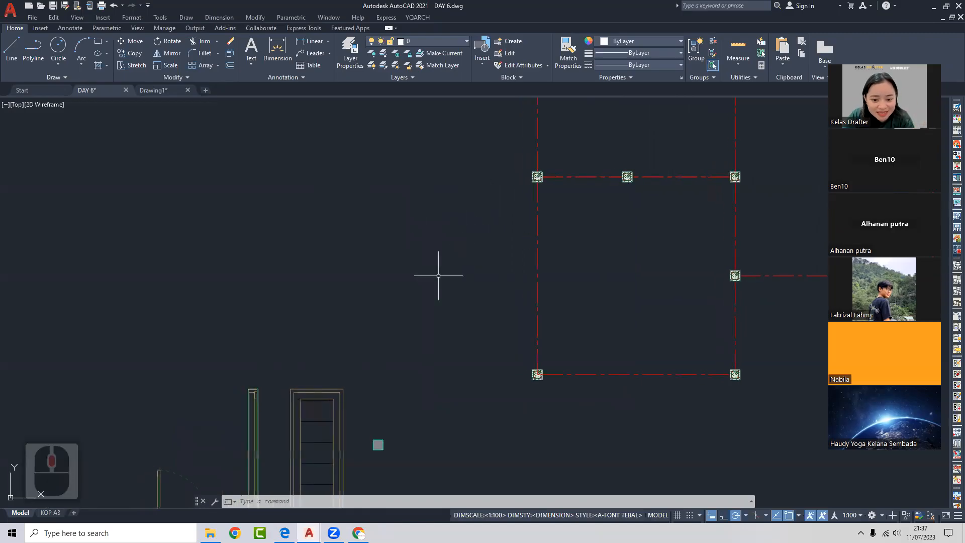
middle_drag(431, 338, 468, 224)
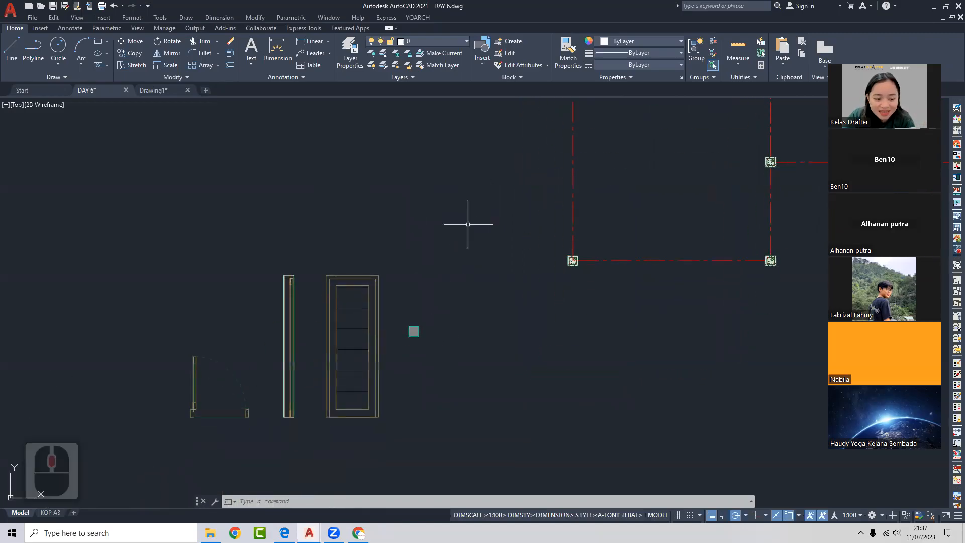
mouse_move(366, 301)
middle_down()
mouse_move(432, 287)
mouse_move(497, 242)
middle_up()
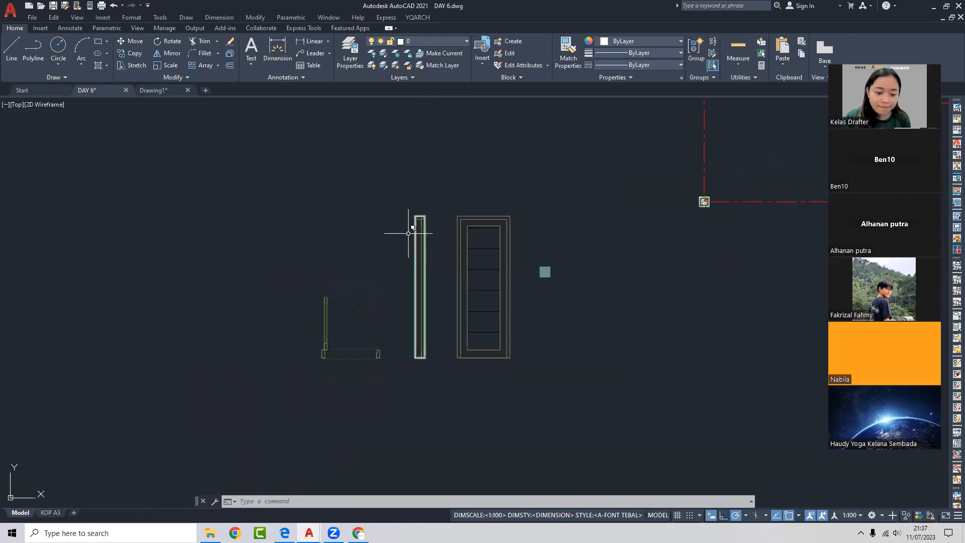
middle_drag(387, 304, 427, 247)
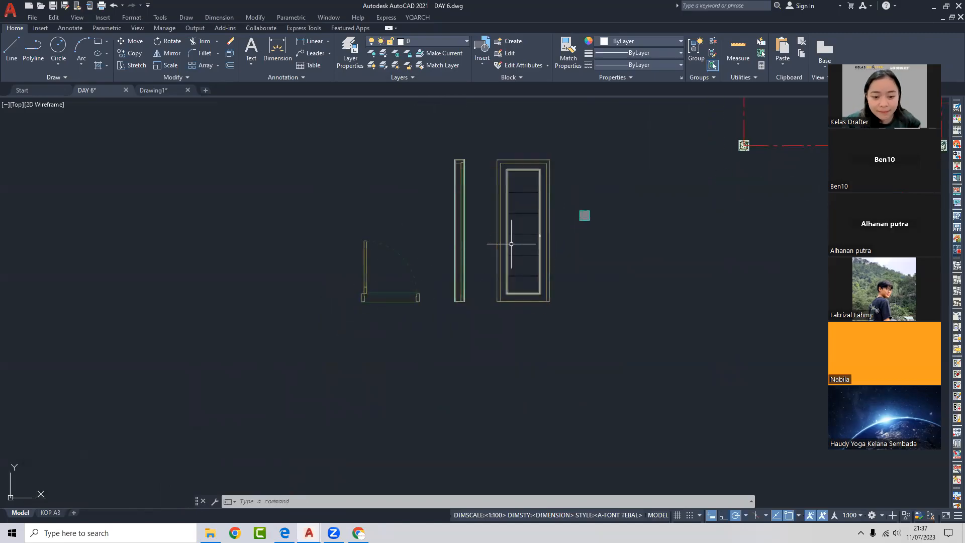
scroll(371, 263, up, 2)
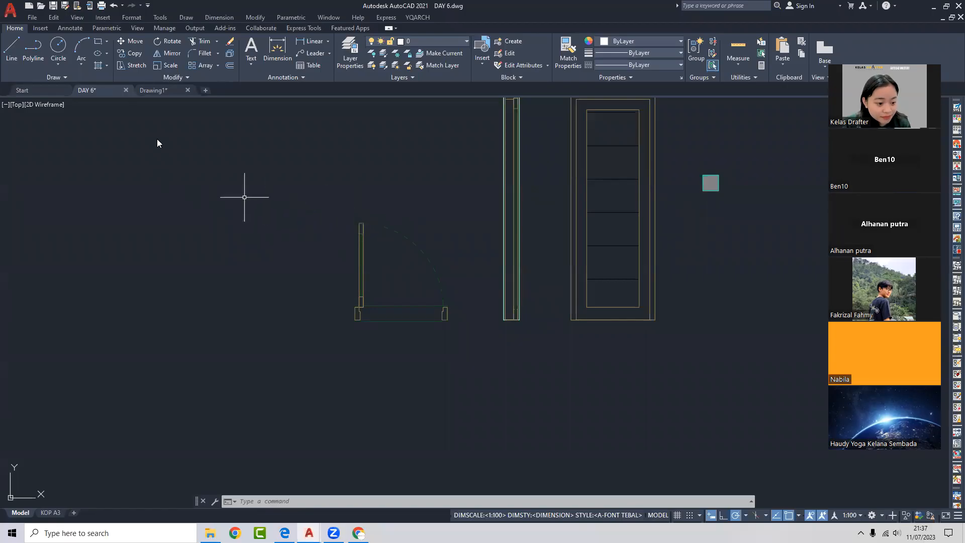
click(151, 91)
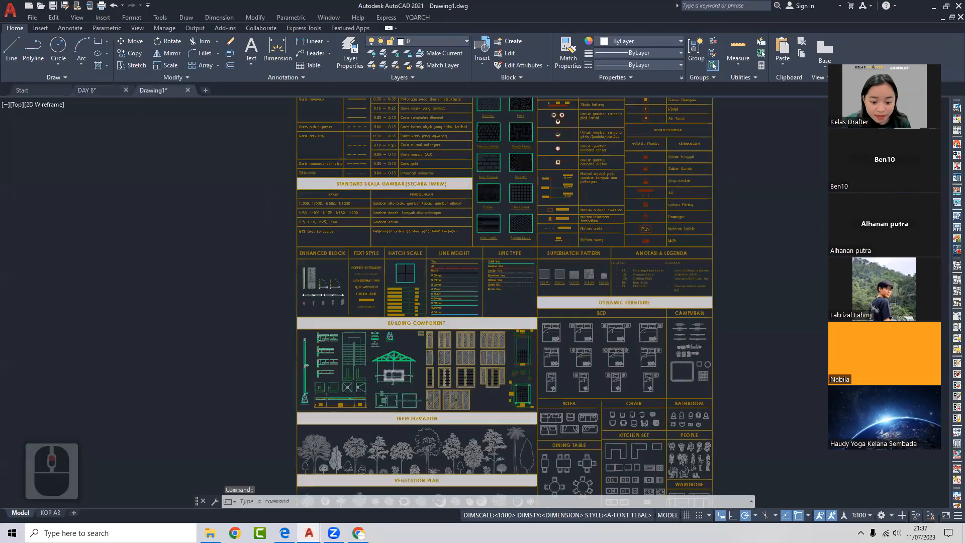
scroll(356, 327, up, 6)
scroll(513, 301, up, 6)
click(510, 324)
middle_drag(325, 321, 472, 226)
scroll(438, 203, up, 4)
scroll(394, 226, up, 2)
mouse_move(394, 226)
middle_down()
mouse_move(481, 229)
mouse_move(455, 229)
middle_up()
scroll(450, 226, down, 2)
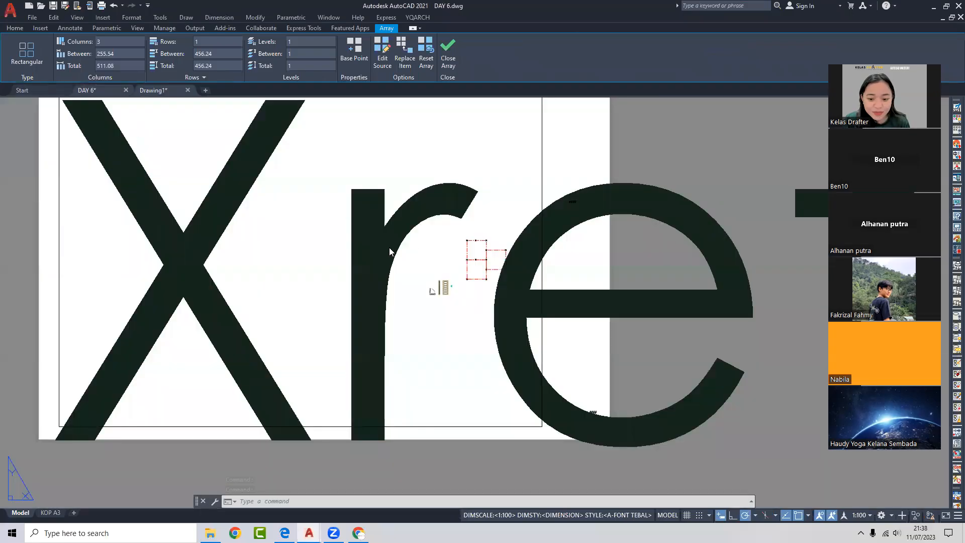
key(Escape)
scroll(428, 264, down, 3)
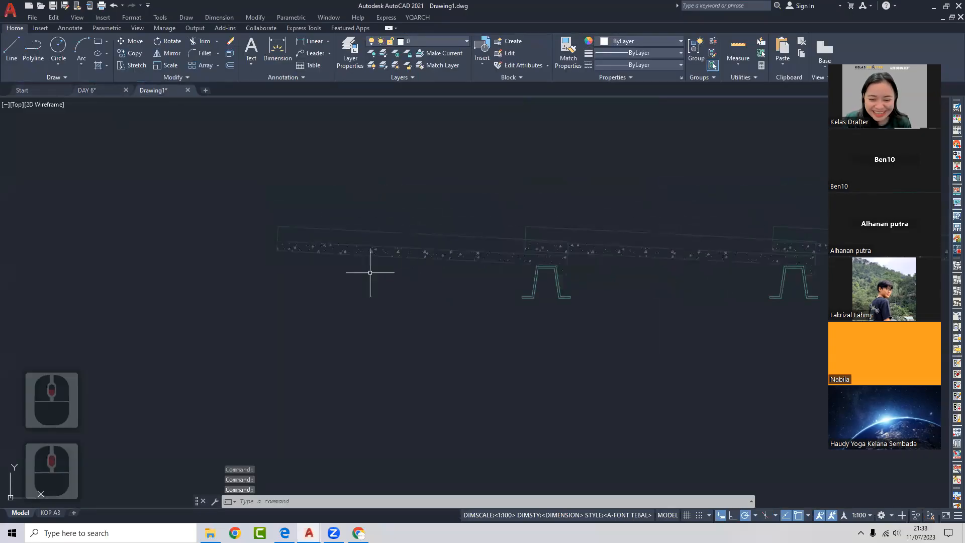
click(108, 91)
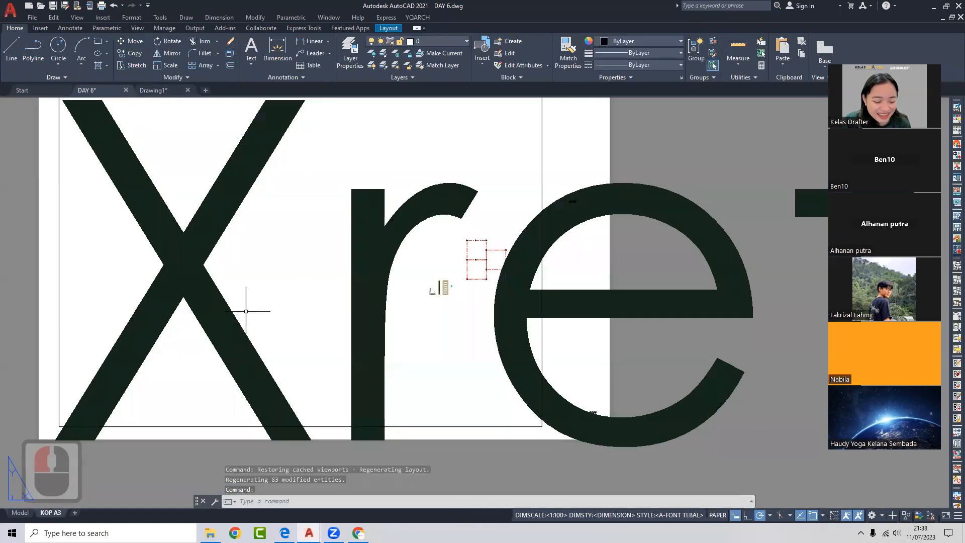
click(22, 513)
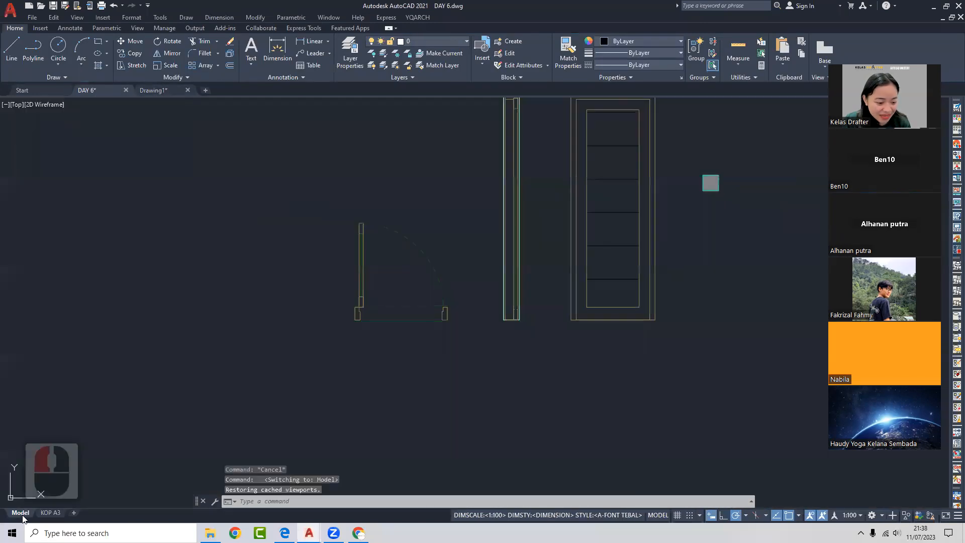
click(454, 267)
click(416, 288)
key(Escape)
middle_drag(440, 336, 456, 327)
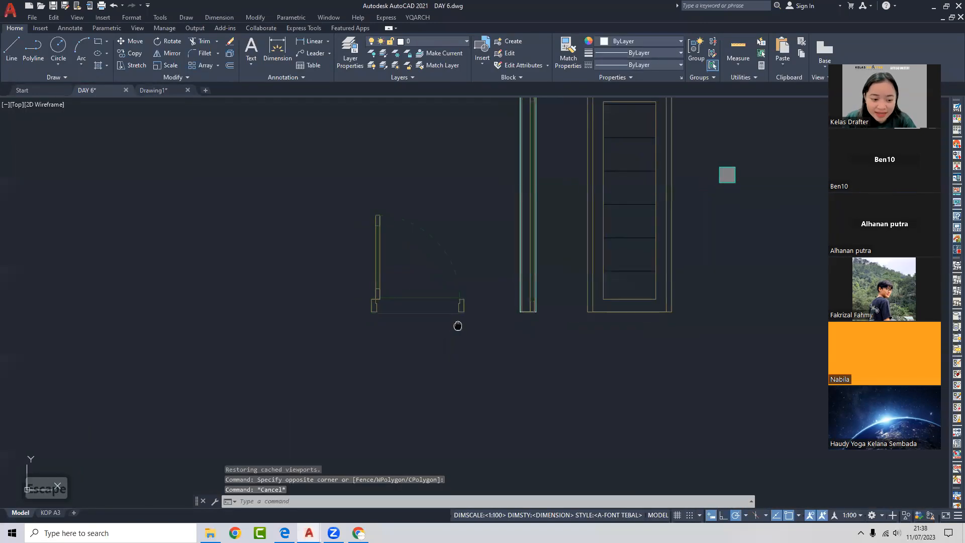
- Window-select the 8 objects of the door swing drawing
click(334, 336)
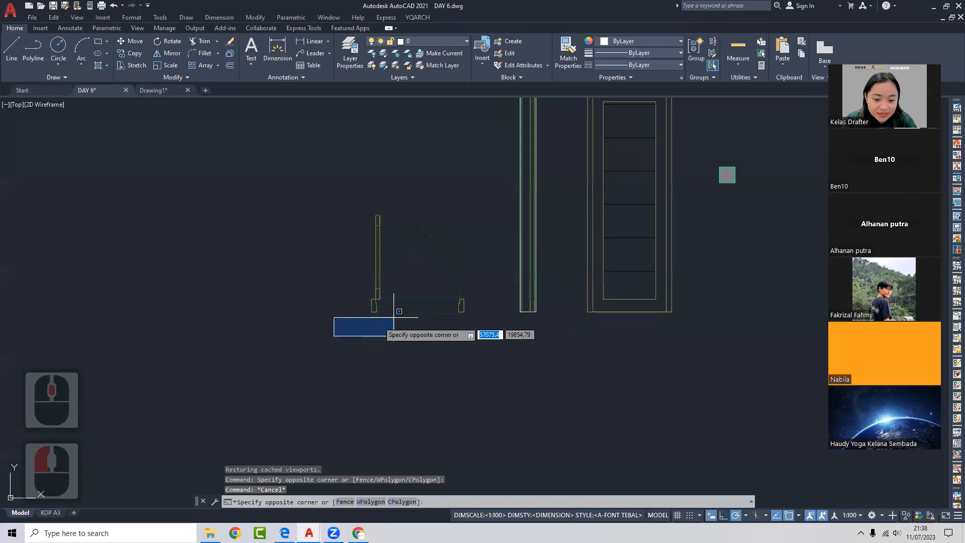
click(485, 189)
click(356, 182)
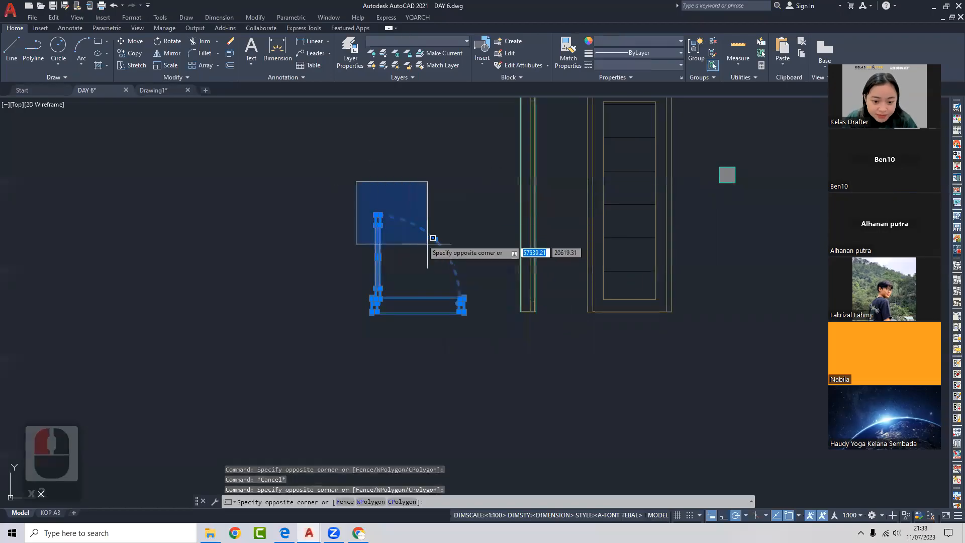
click(474, 329)
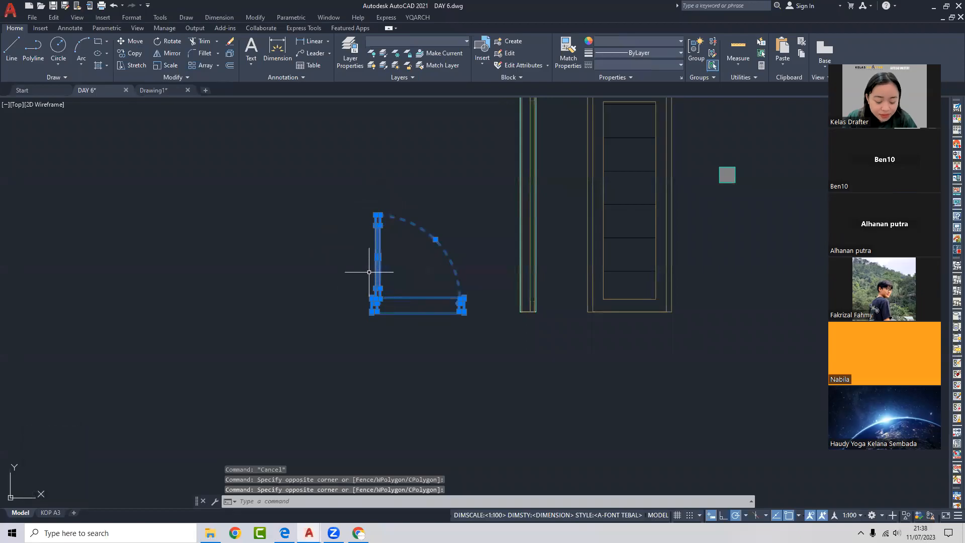
- Start a block definition from the door swing and name it PINTU TOP
text(HB)
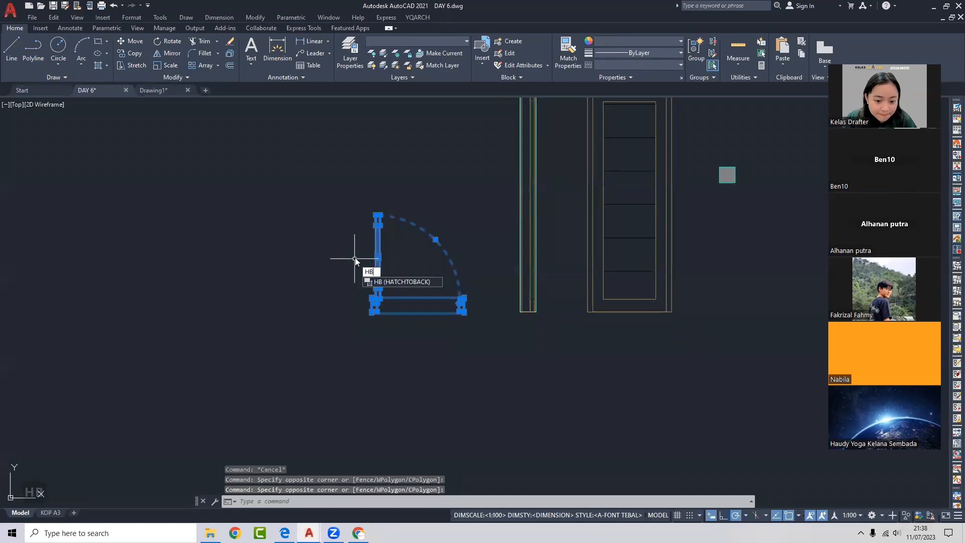
key(BackSpace)
key(BackSpace)
text(B)
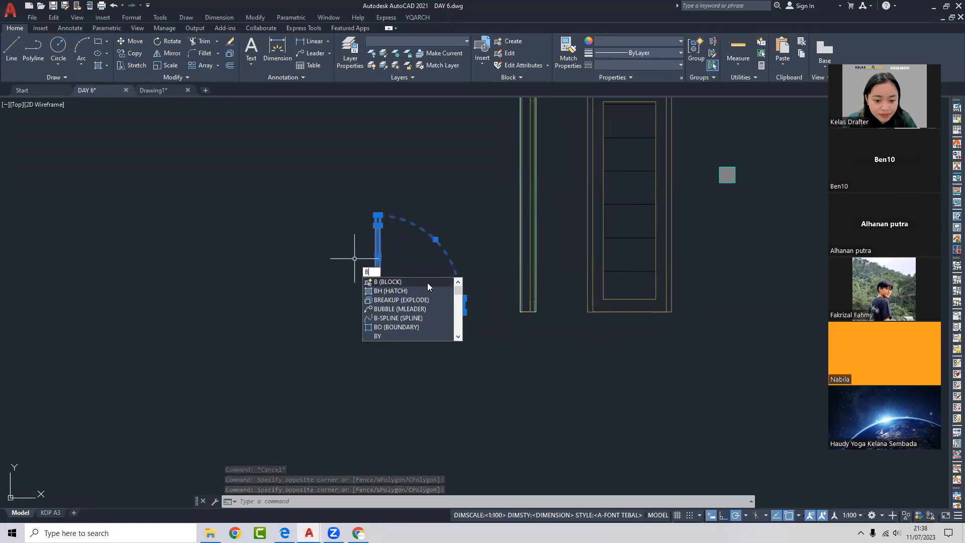
key(Return)
drag(657, 182, 365, 131)
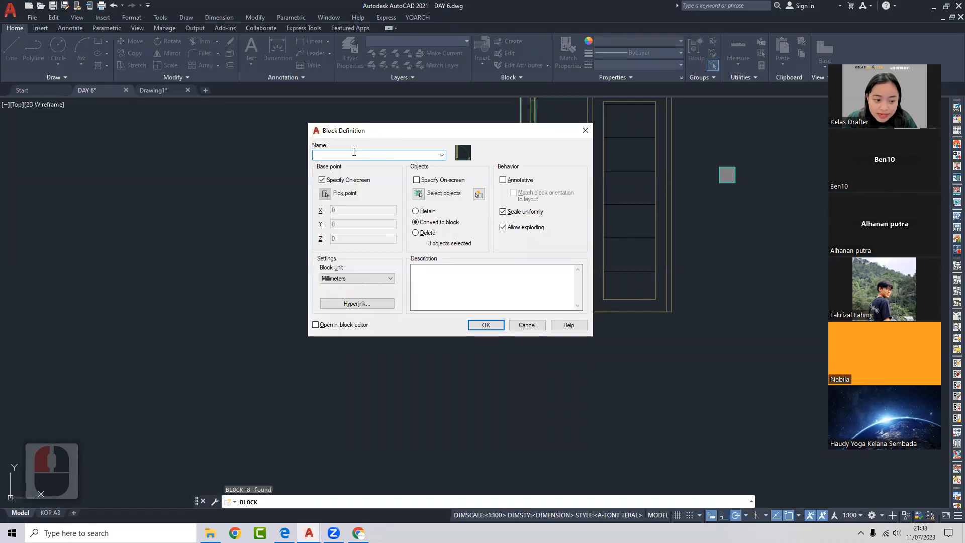
text(PINTOP)
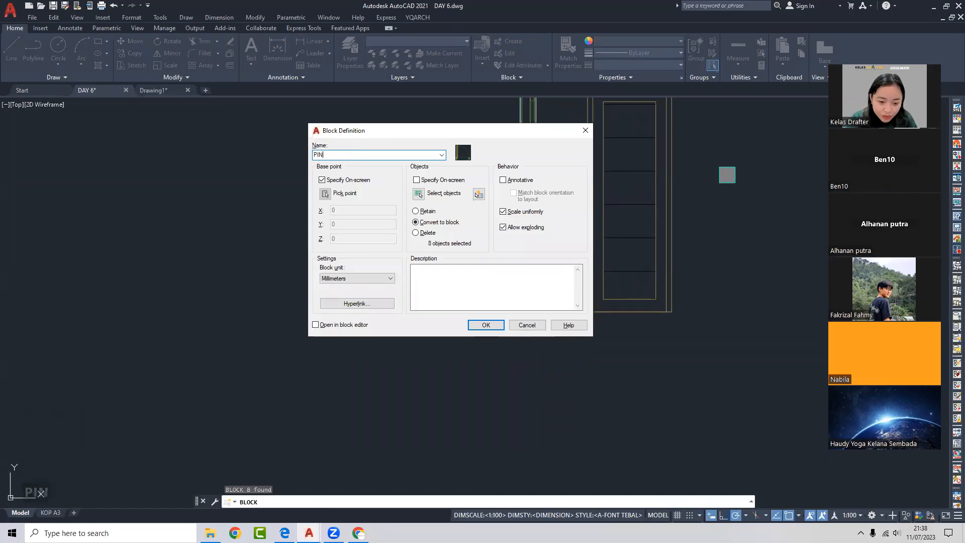
key(BackSpace)
key(BackSpace)
text(U TOP)
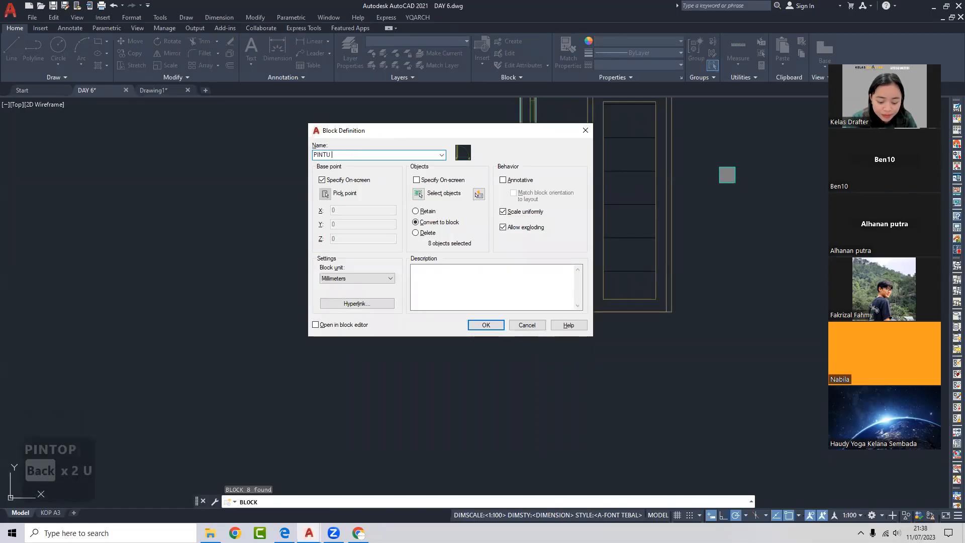
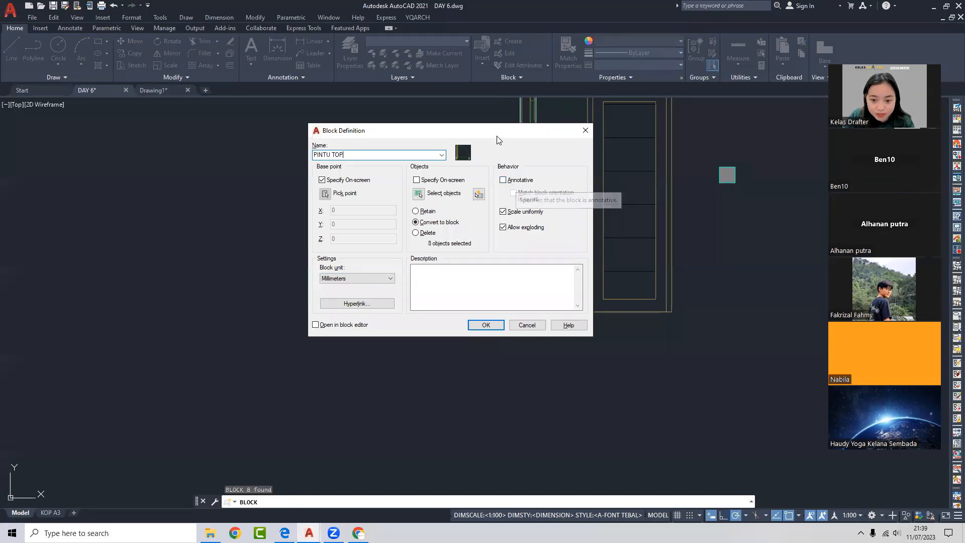
- Accept the PINTU TOP block definition, converting the 8 selected door objects to a block
drag(495, 132, 649, 207)
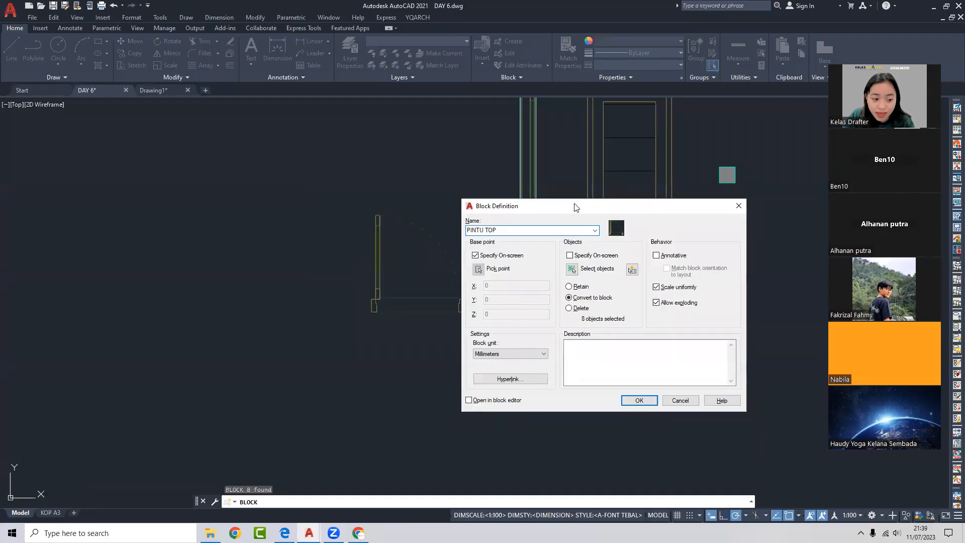
drag(583, 206, 429, 150)
click(431, 171)
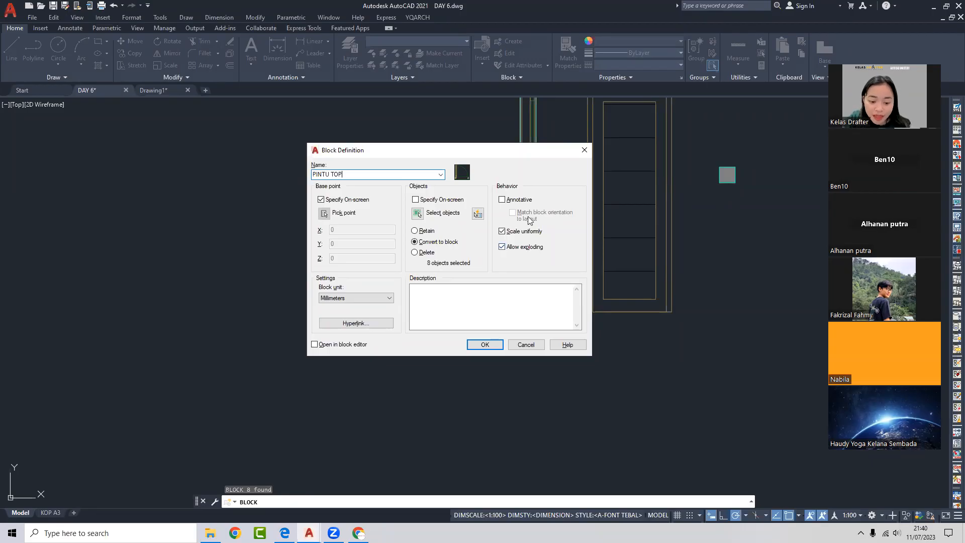
click(484, 345)
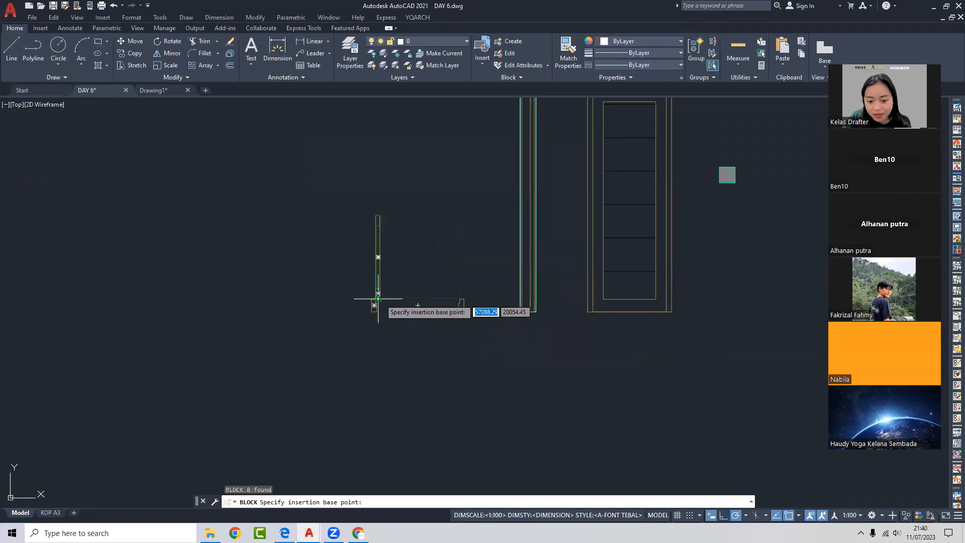
- Set the PINTU TOP insertion base point at the door frame's lower-left corner
scroll(377, 304, up, 5)
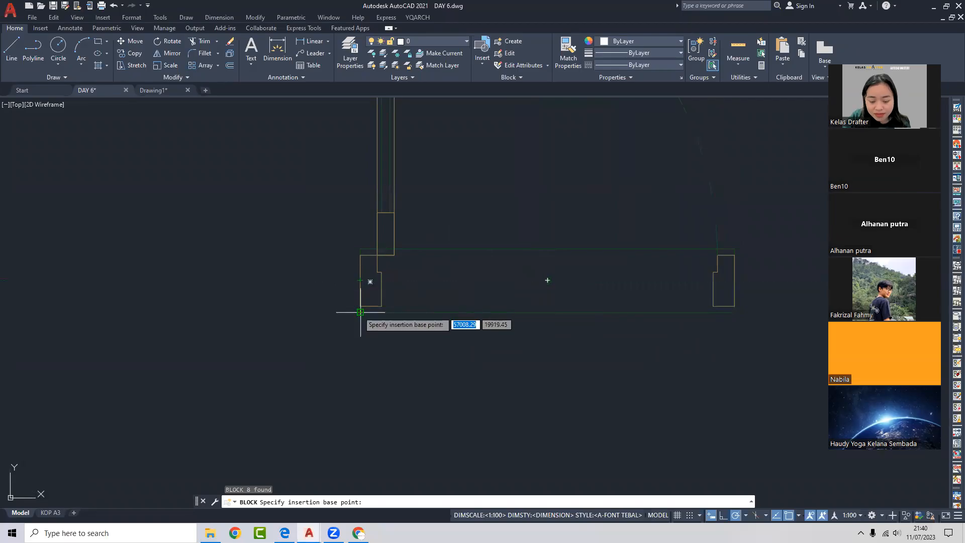
scroll(519, 255, down, 2)
scroll(468, 273, up, 3)
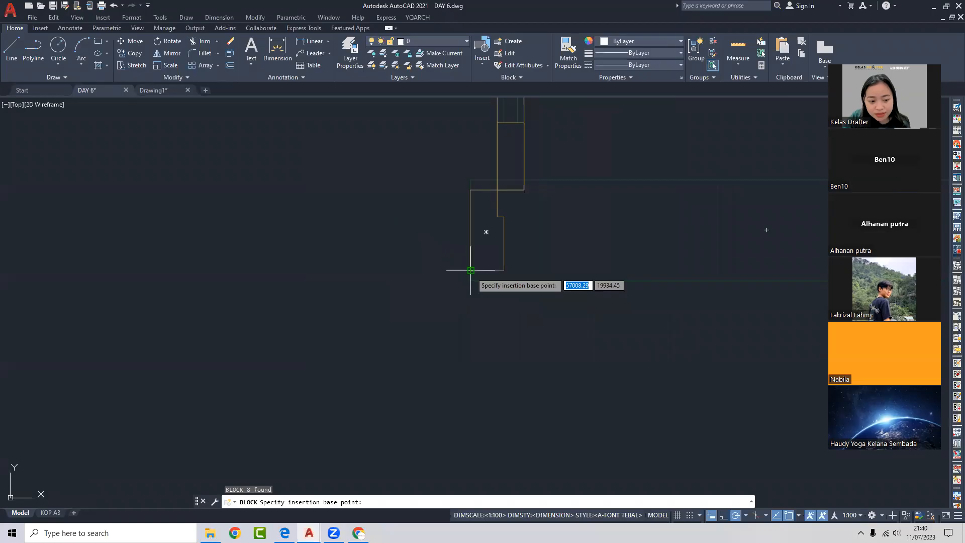
click(470, 270)
scroll(465, 285, down, 2)
- Verify in Properties that the door is now one PINTU TOP block reference
click(512, 279)
click(457, 295)
scroll(497, 271, down, 2)
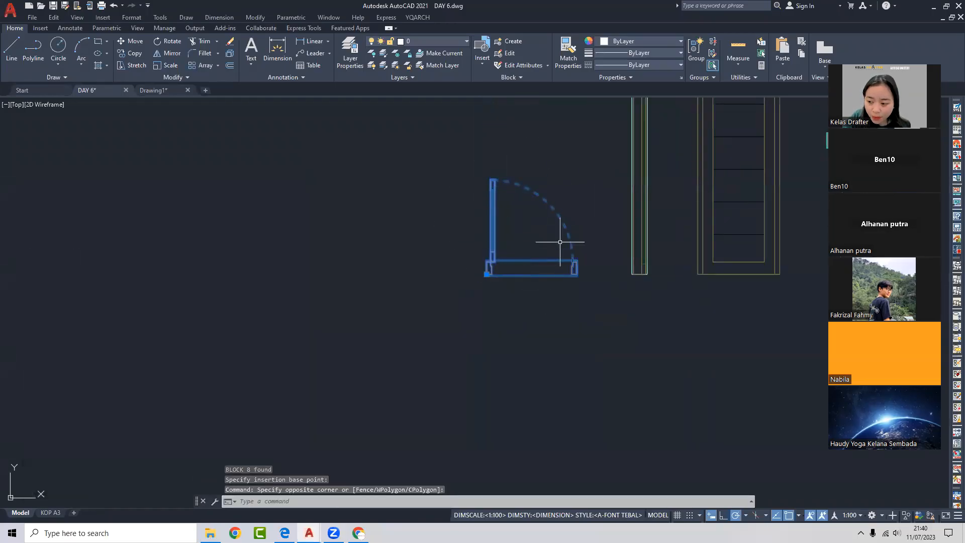
middle_drag(534, 198, 464, 222)
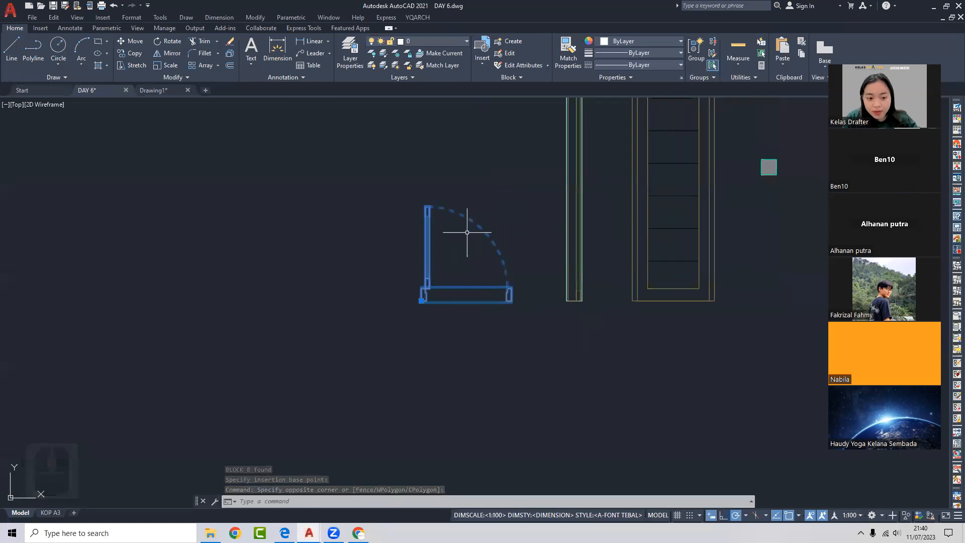
double_click(473, 219)
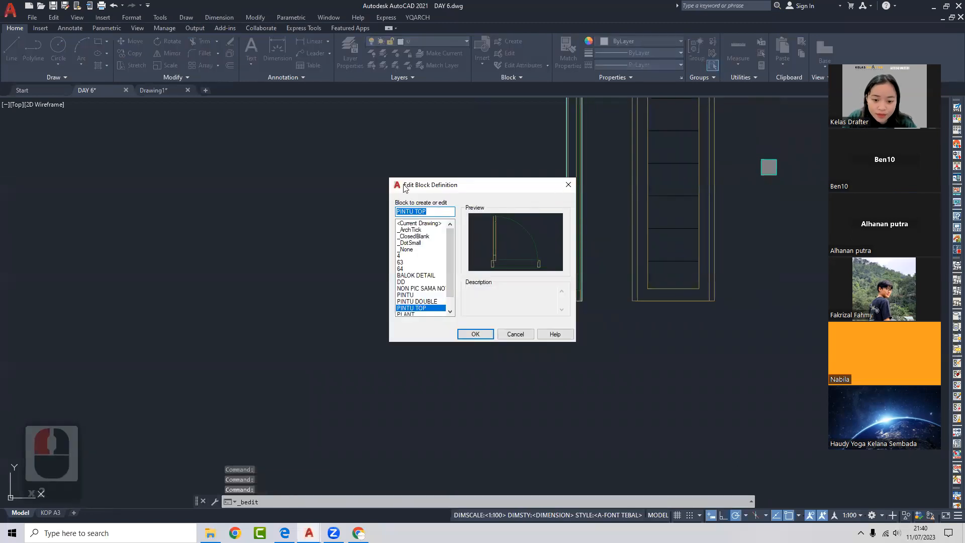
key(Escape)
key(Escape)
click(462, 214)
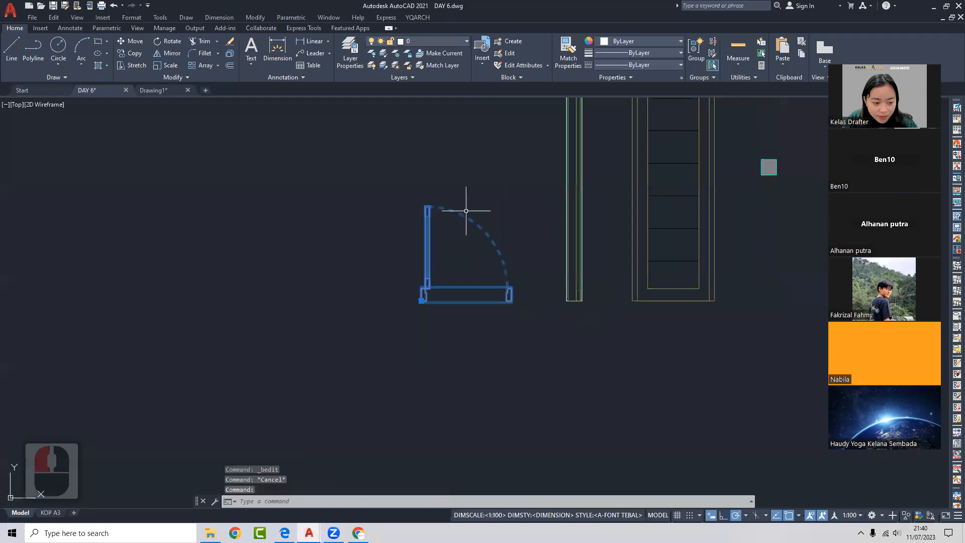
key(ctrl+1)
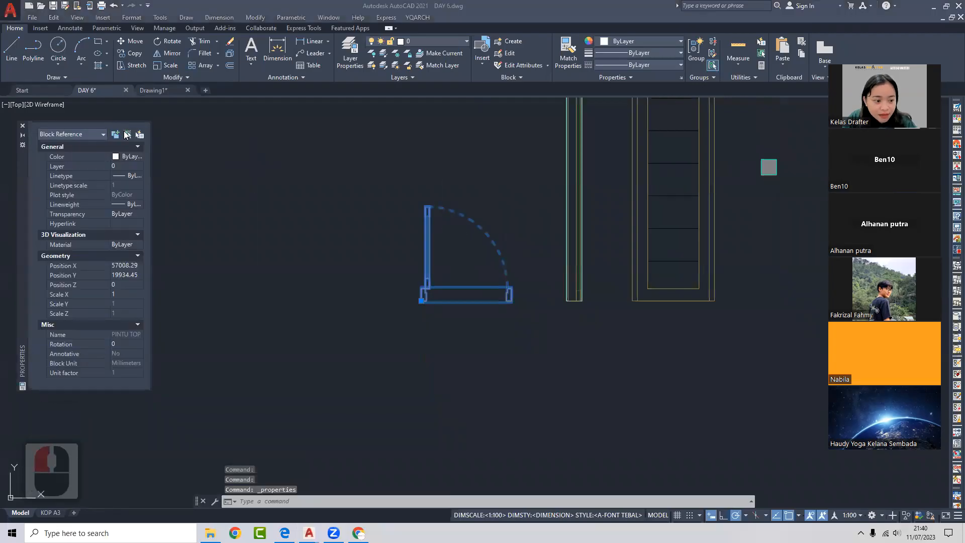
click(23, 127)
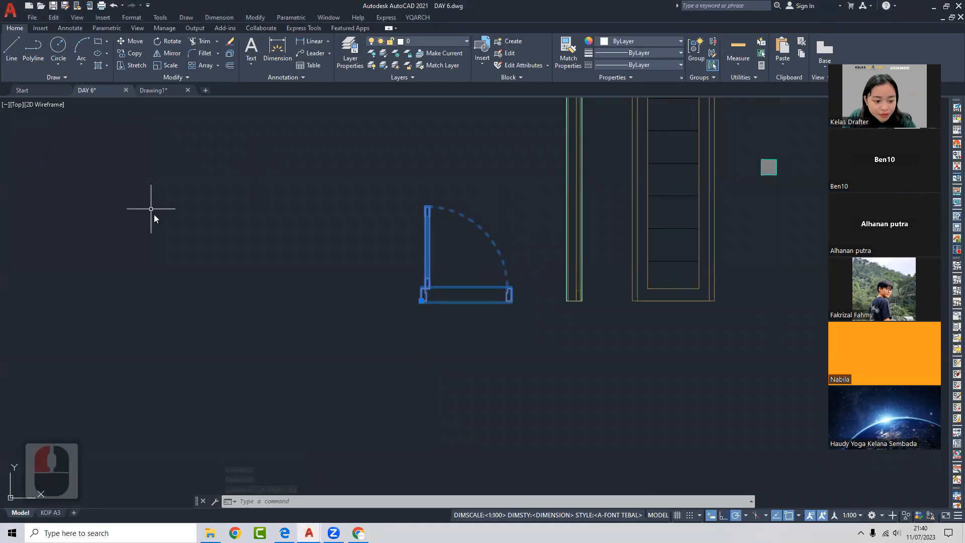
click(327, 271)
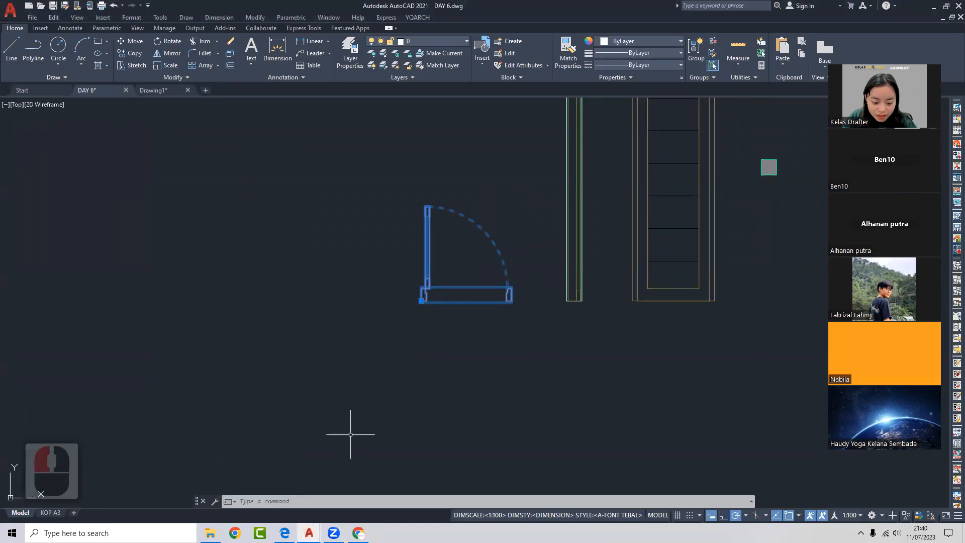
- Move the PINTU TOP door block to the upper-left corner of the grid
click(468, 122)
scroll(491, 204, down, 2)
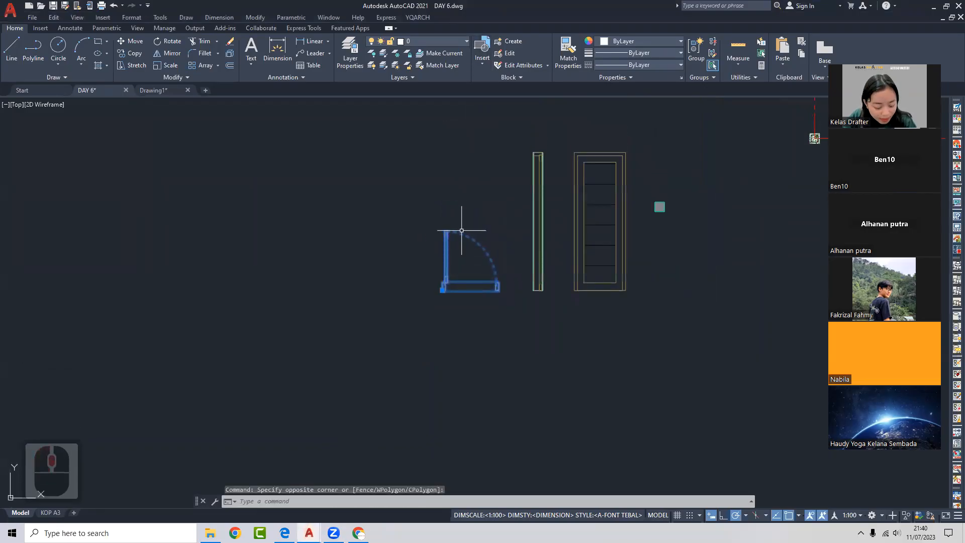
text(m)
key(space)
click(473, 255)
scroll(427, 181, down, 2)
middle_drag(412, 155, 402, 219)
scroll(391, 189, up, 2)
click(381, 181)
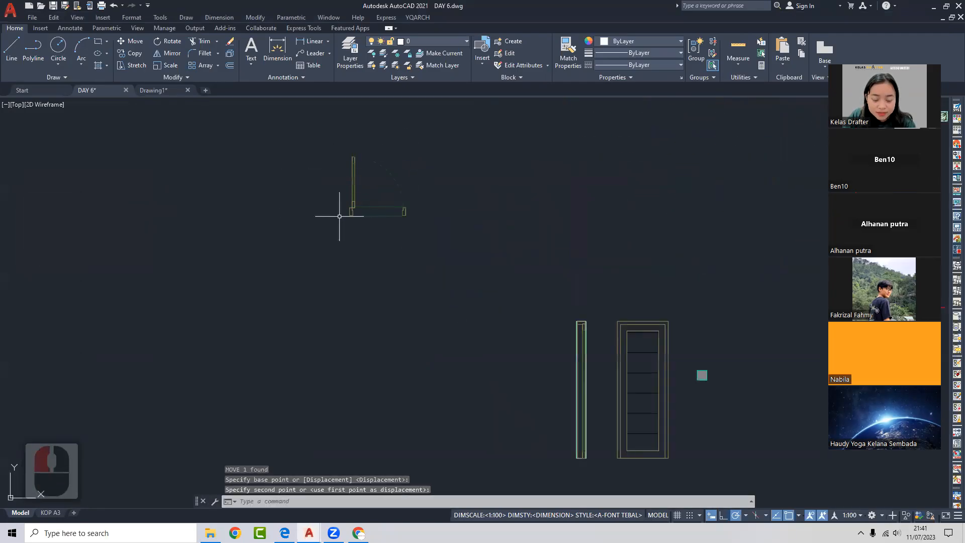
- Copy the door to two more grid corners further to the right
click(351, 186)
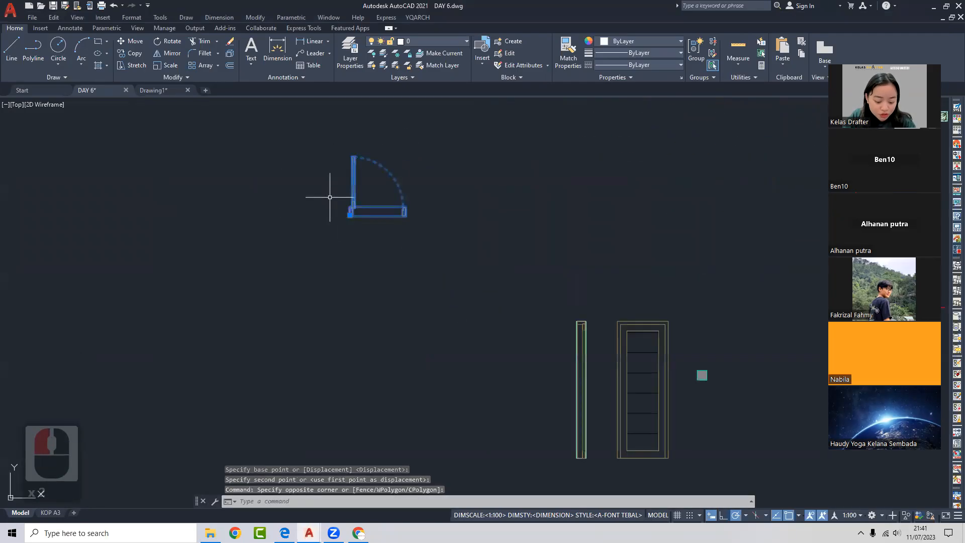
text(co)
key(space)
click(364, 240)
click(464, 240)
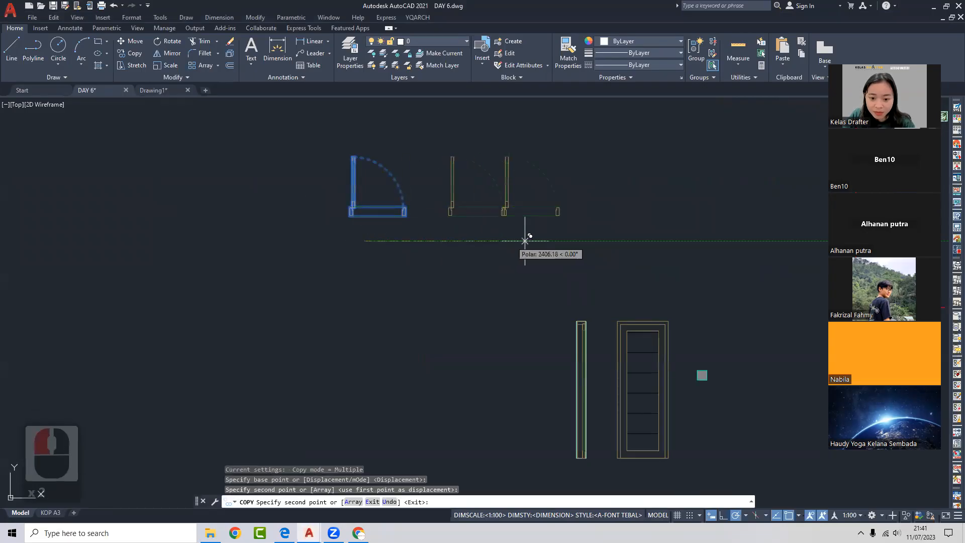
click(561, 241)
scroll(634, 241, down, 5)
key(Escape)
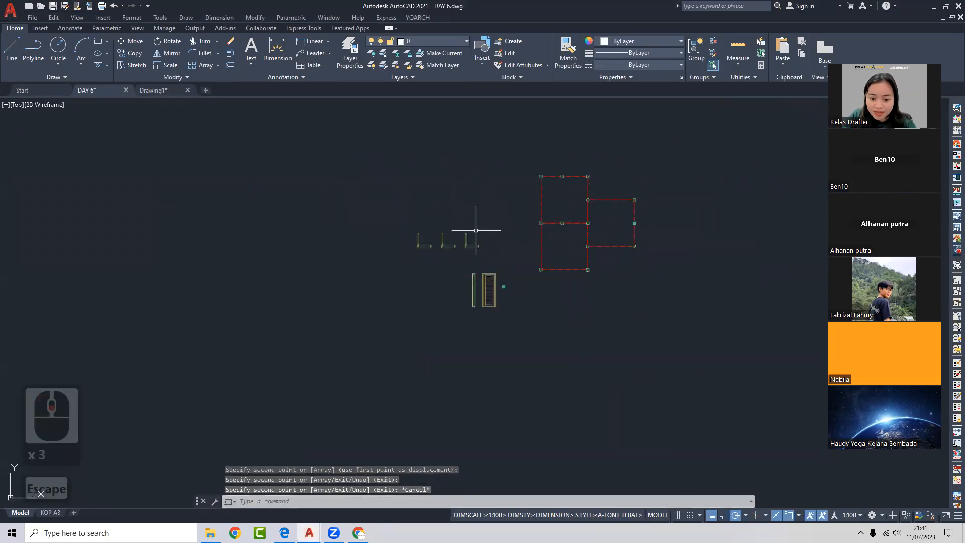
- Move a door onto the red grid corner
text(m)
key(space)
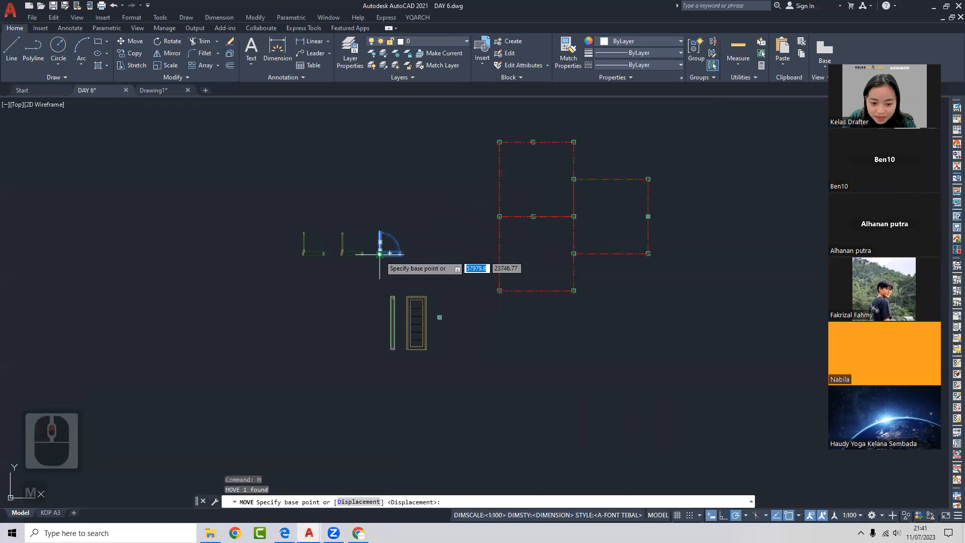
scroll(382, 251, up, 3)
click(410, 248)
scroll(371, 247, down, 2)
scroll(628, 187, up, 3)
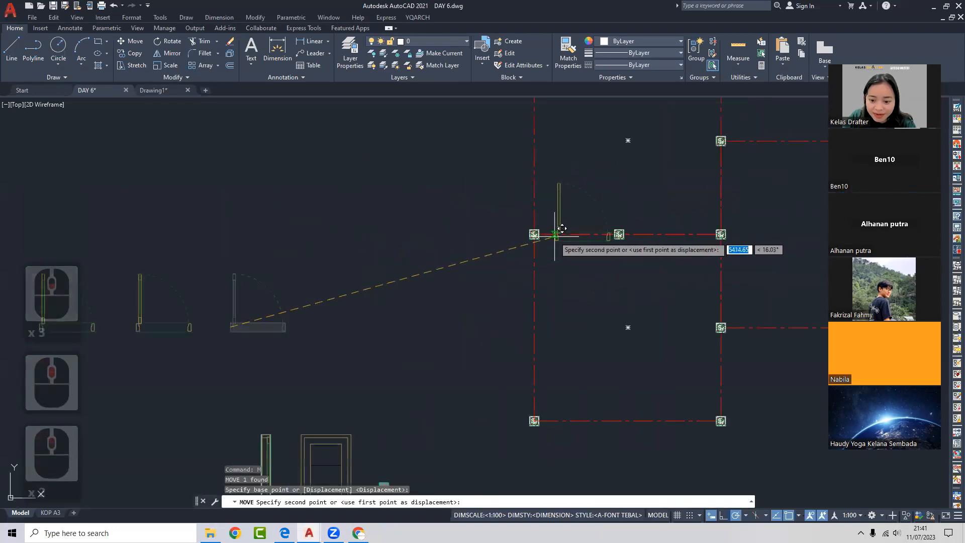
click(556, 232)
- Copy the placed door to the lower room's grid corner
click(586, 205)
click(585, 206)
middle_drag(579, 209, 498, 222)
text(co)
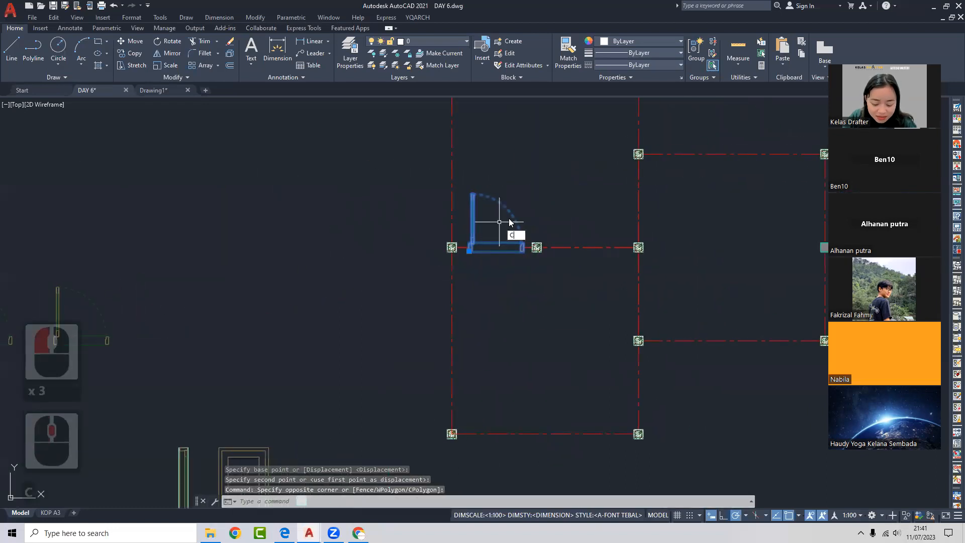
key(space)
scroll(472, 248, up, 3)
click(466, 247)
scroll(465, 231, down, 2)
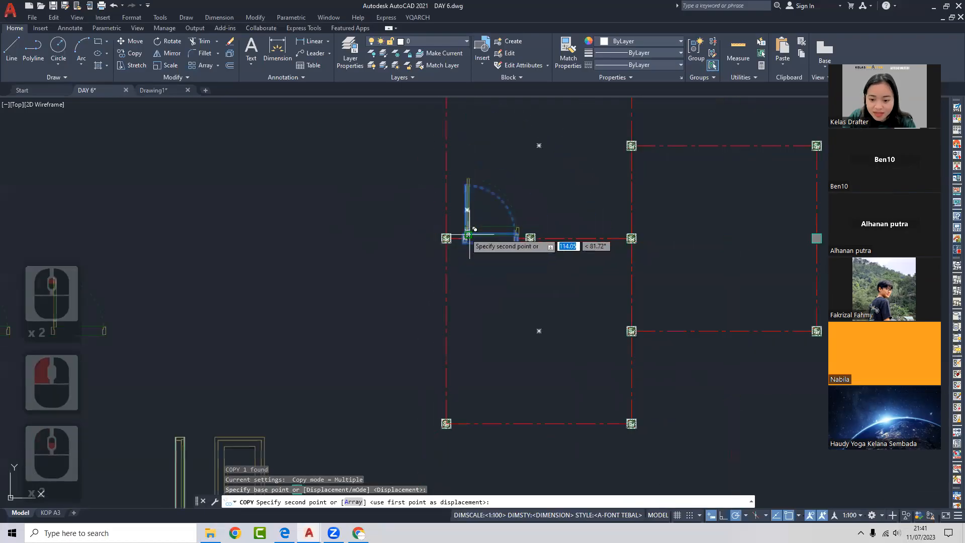
middle_drag(532, 259, 459, 247)
click(580, 318)
key(Escape)
- Copy the new door to a corner higher up the grid
click(592, 298)
click(572, 301)
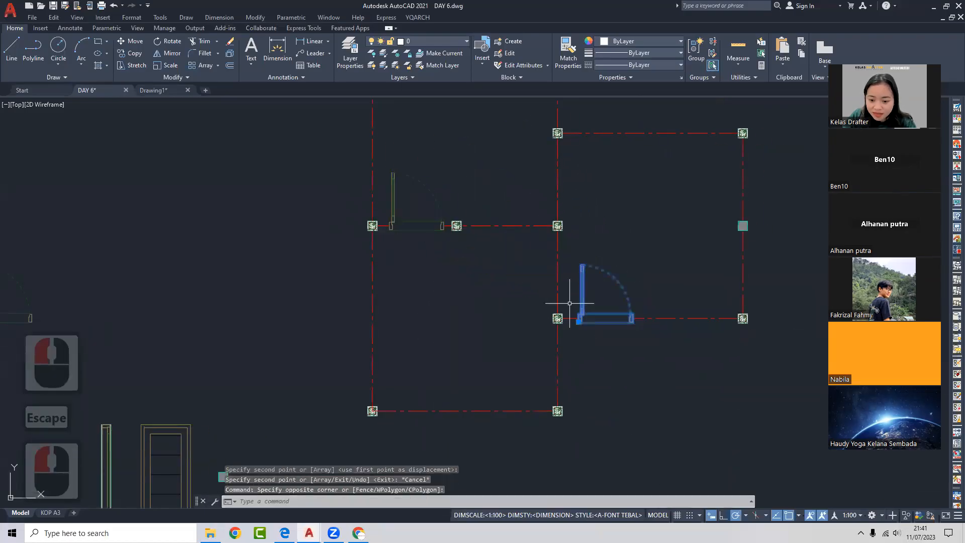
middle_drag(572, 302, 571, 295)
text(co)
key(space)
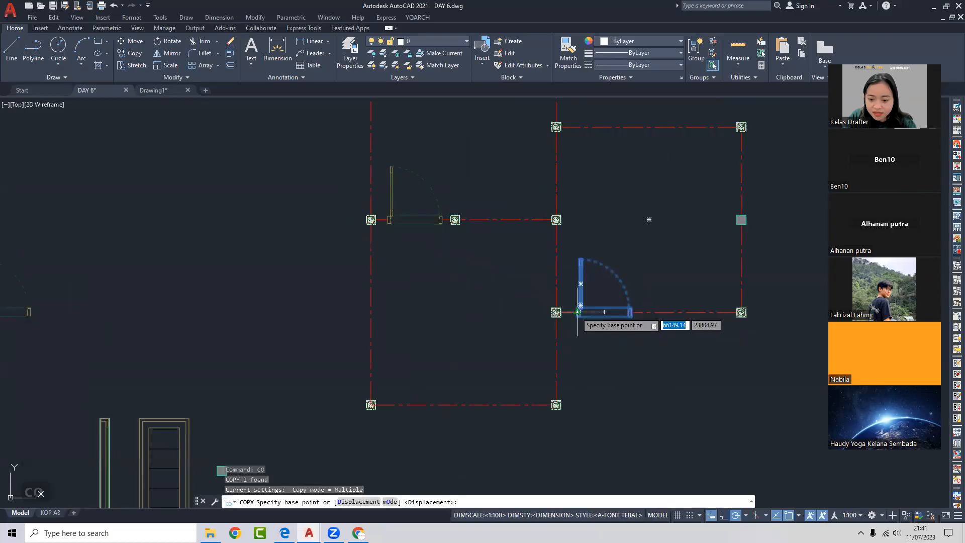
click(578, 312)
key(Escape)
click(579, 169)
- Rotate the upper door 90° about its frame edge
click(572, 189)
text(ro)
key(space)
scroll(560, 180, up, 3)
click(540, 202)
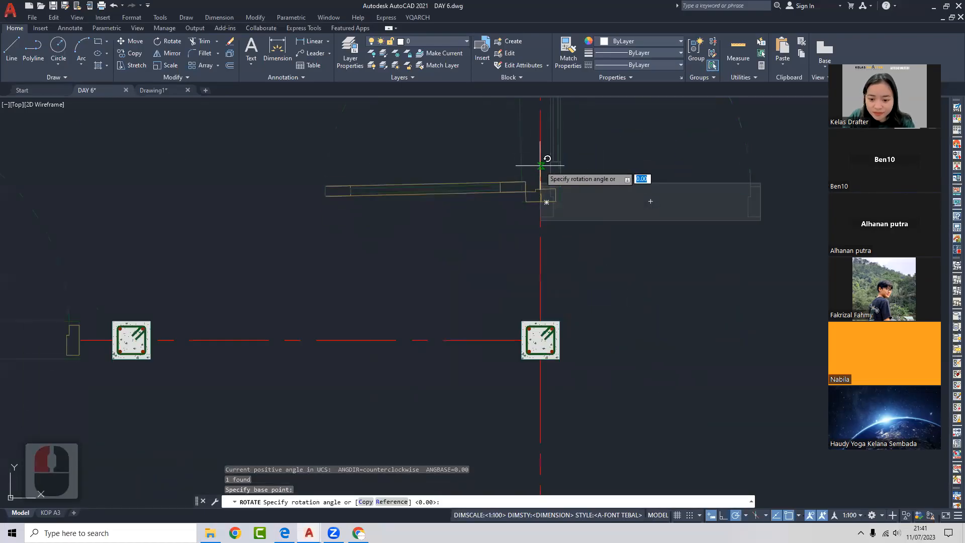
click(542, 162)
scroll(540, 208, down, 2)
- Move the rotated door lower so it sits on its wall
click(520, 197)
click(514, 212)
text(m)
key(space)
click(605, 191)
click(603, 213)
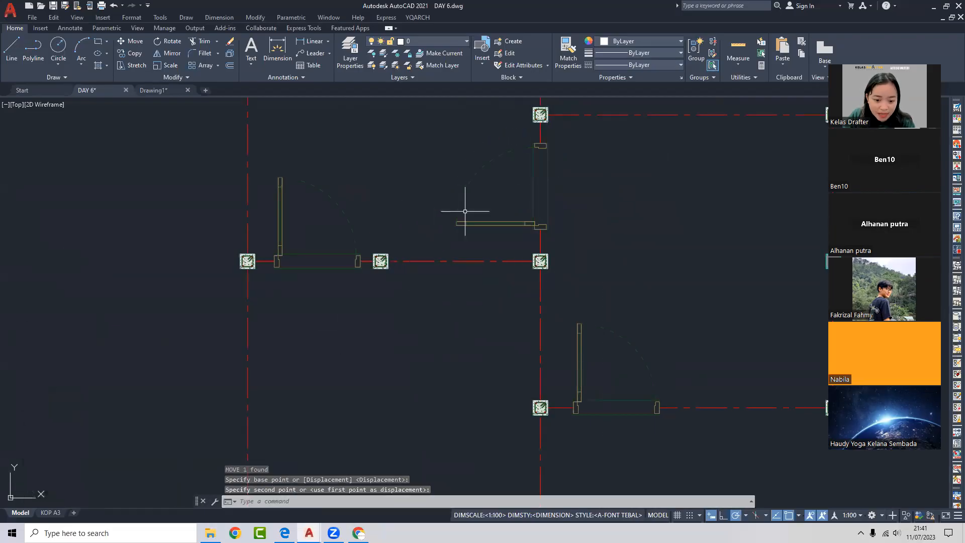
scroll(611, 304, down, 2)
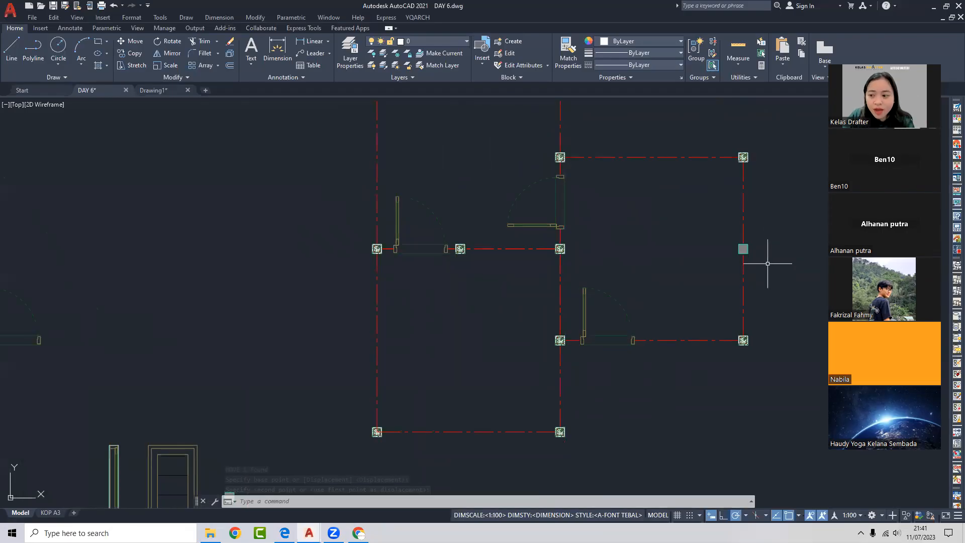
- Start a line from the door jamb
text(l)
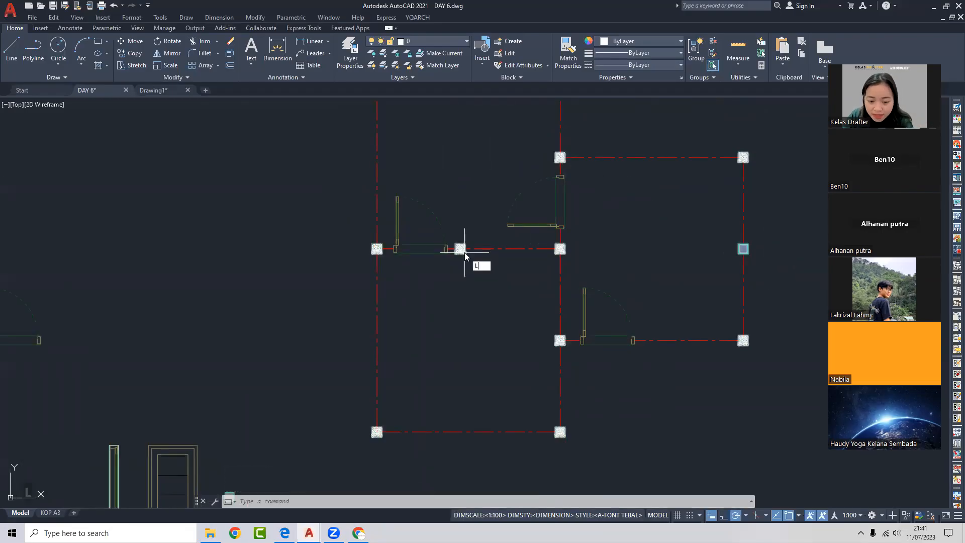
key(Return)
scroll(410, 249, up, 4)
click(372, 247)
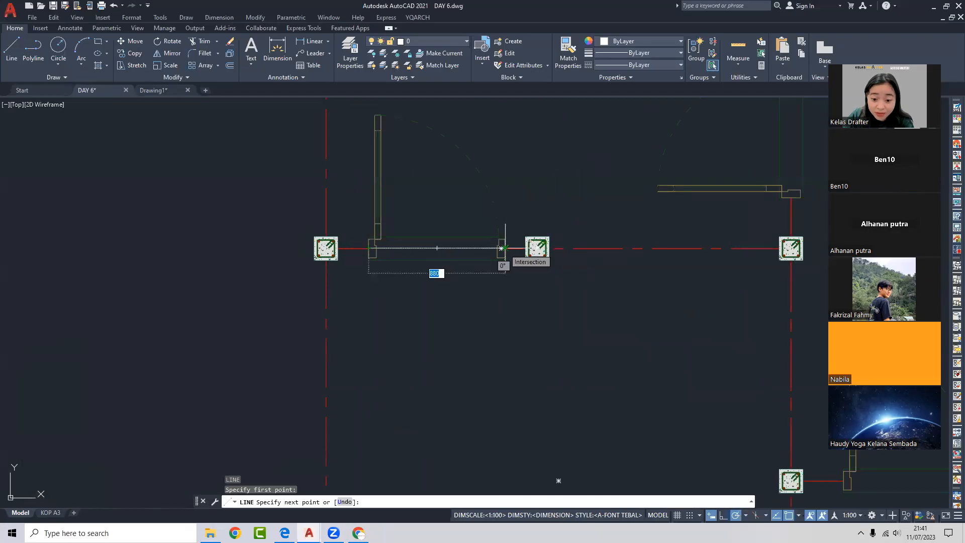
- Abandon the line, zoom to the left door and open PINTU TOP in Edit Block Definition
key(Escape)
scroll(505, 250, down, 2)
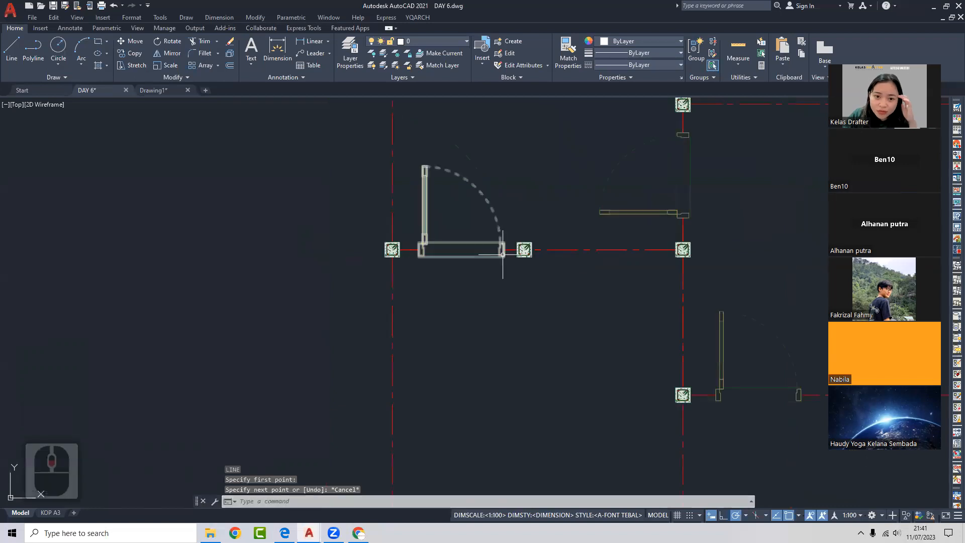
scroll(502, 254, up, 1)
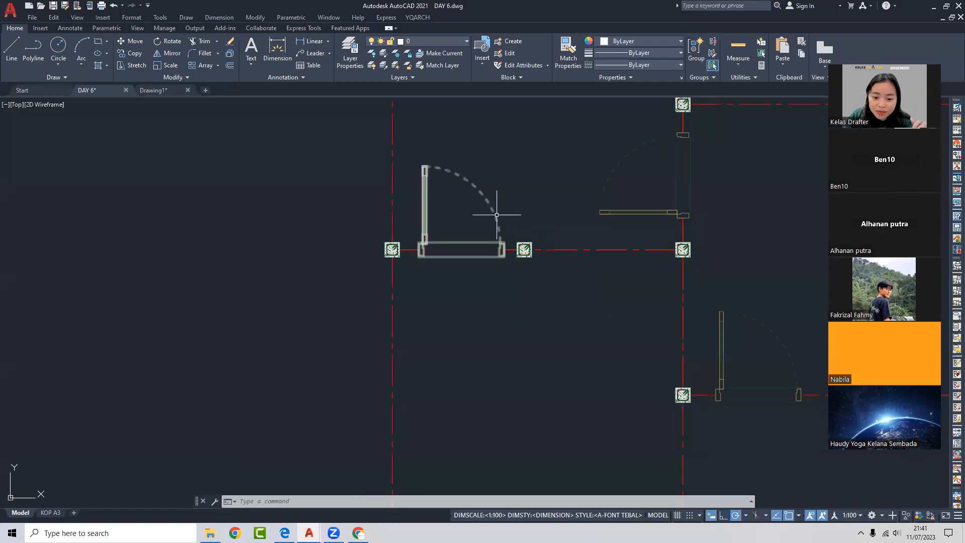
scroll(496, 214, down, 2)
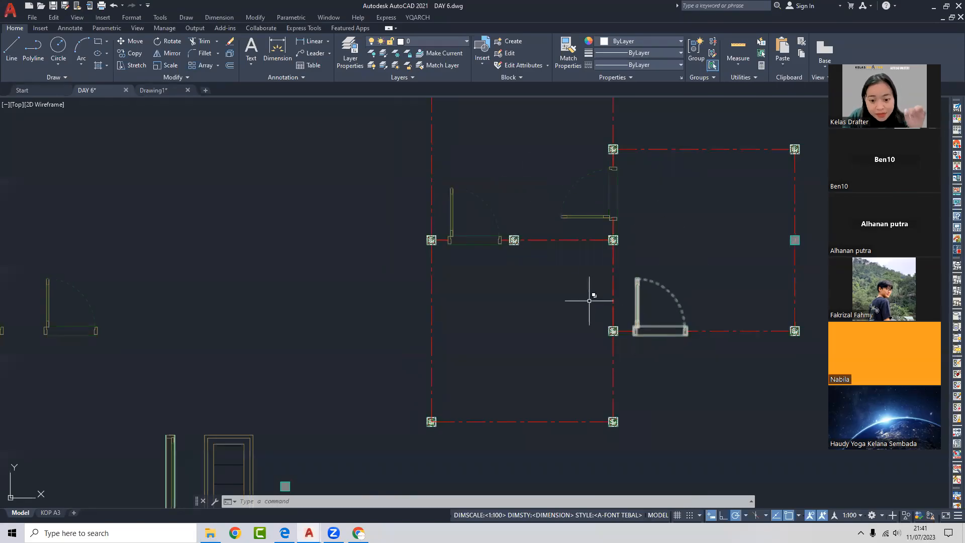
scroll(475, 195, up, 2)
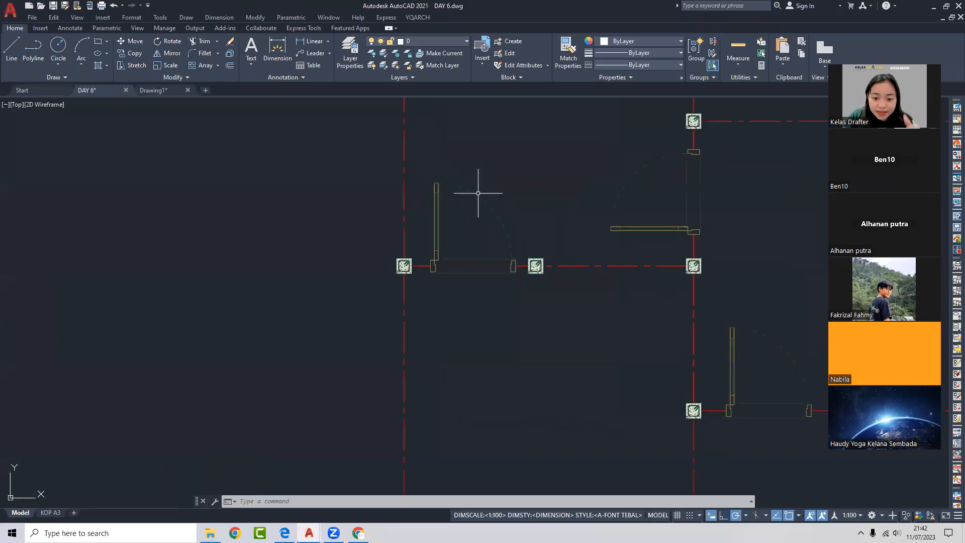
double_click(478, 193)
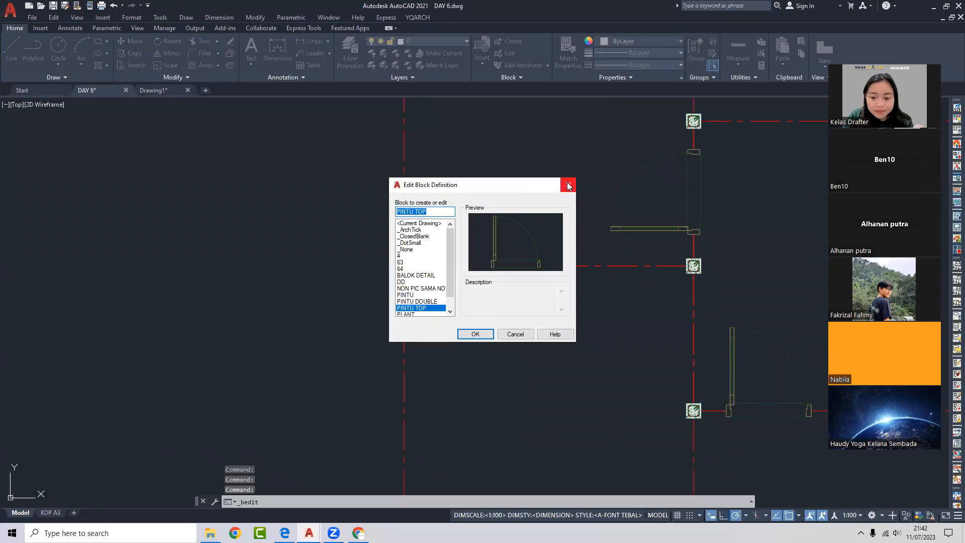
- Dismiss the block prompt and open the PINTU TOP door block in the Block Editor
click(569, 185)
click(484, 196)
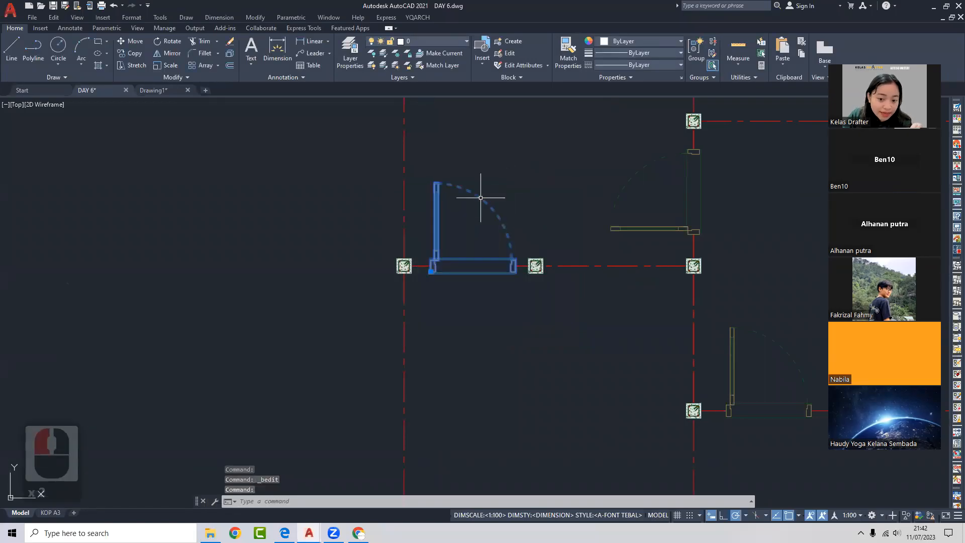
right_click(481, 202)
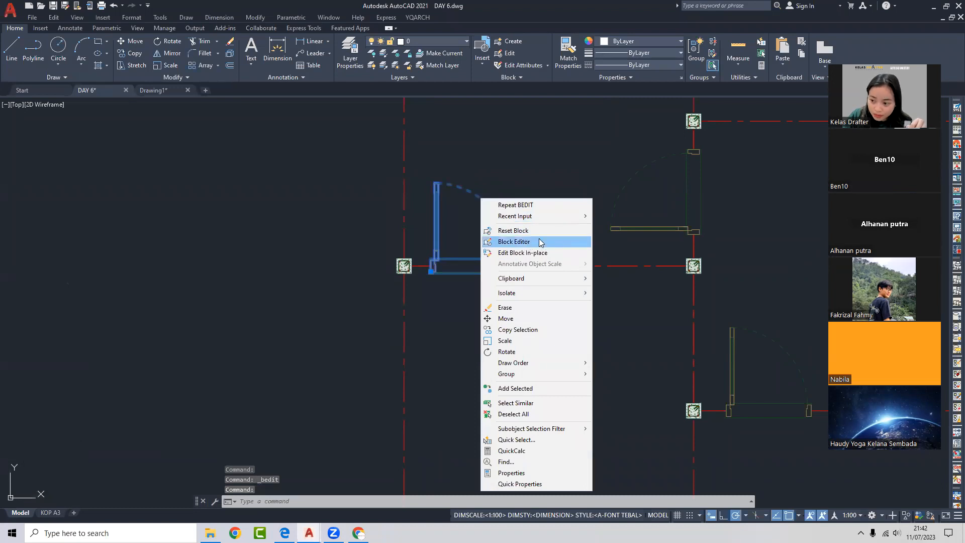
click(543, 243)
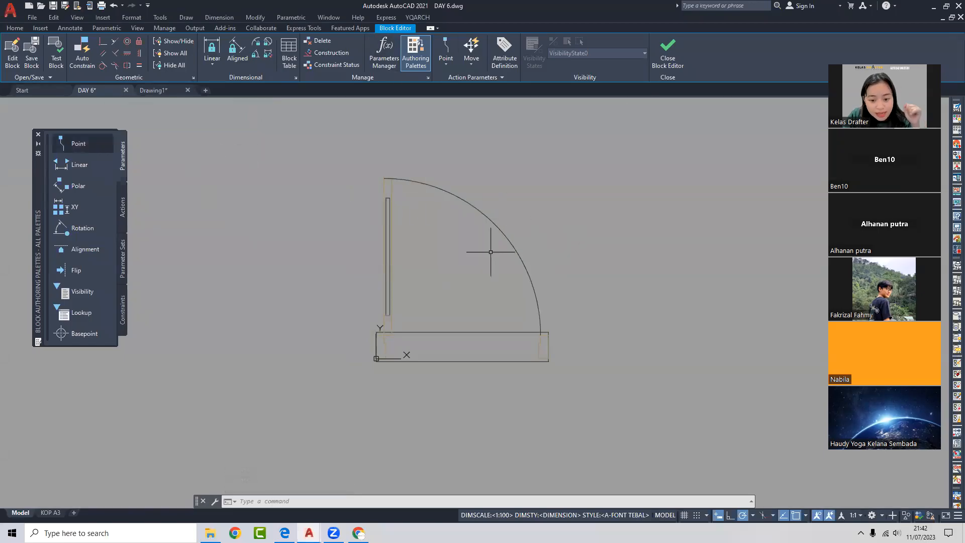
- Trial-select the door arc, leaf, left frame and bottom rectangle, then clear the selection
click(504, 196)
click(431, 207)
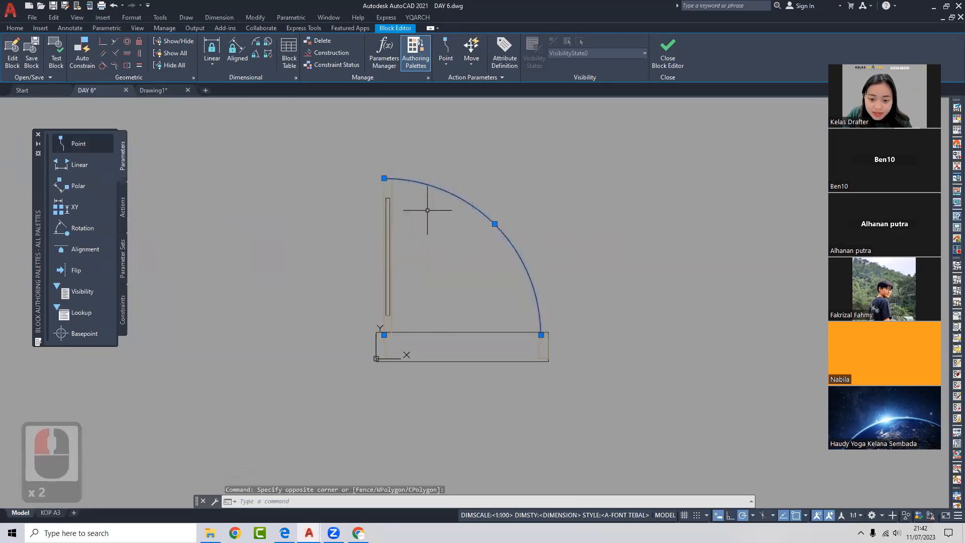
key(Escape)
click(376, 217)
key(Escape)
click(448, 270)
click(409, 349)
key(Escape)
click(414, 312)
click(370, 342)
key(Escape)
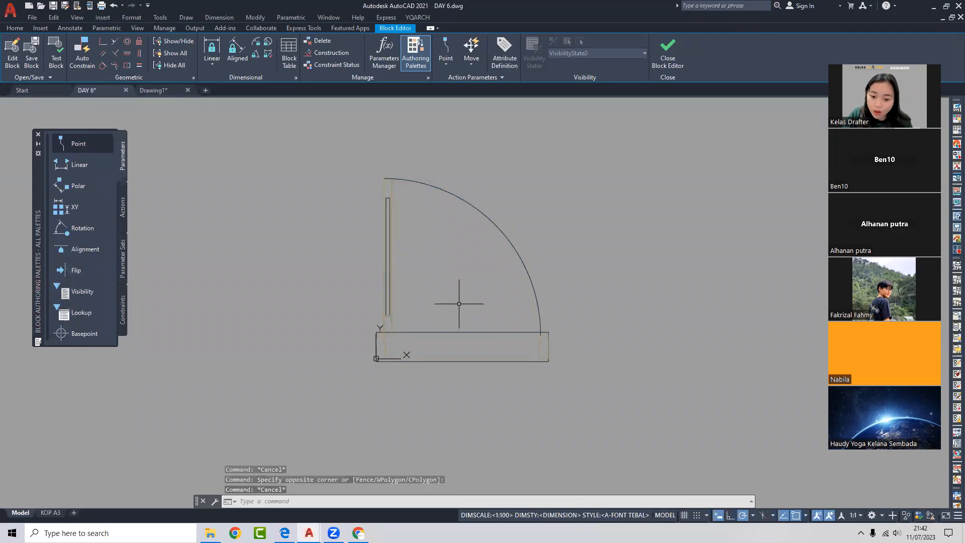
- Draw a 100-unit line from the block's corner
text(l)
key(Return)
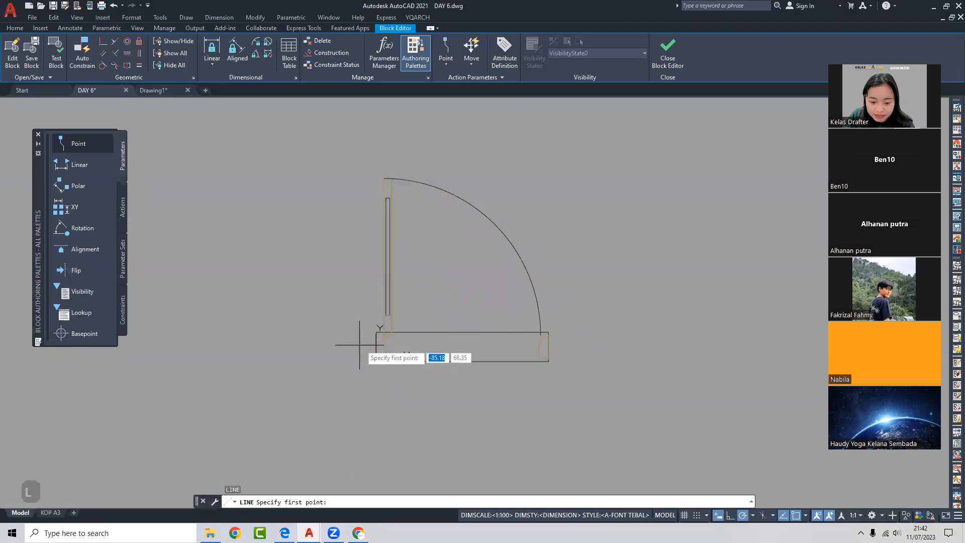
click(377, 346)
text(100)
key(Return)
key(Escape)
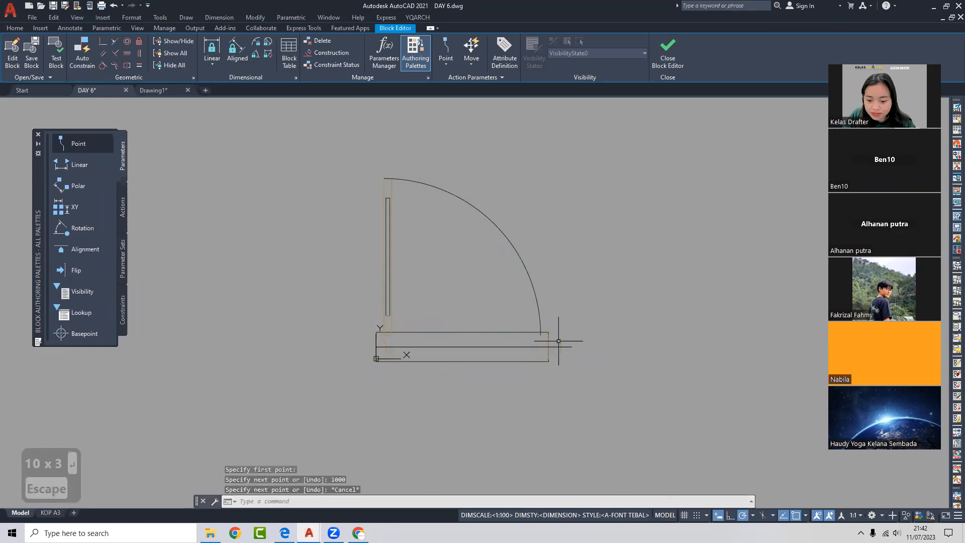
- Stretch the bottom rectangle's right end further to the right
scroll(555, 341, up, 2)
text(s)
key(Return)
click(549, 393)
click(519, 314)
key(Return)
click(538, 344)
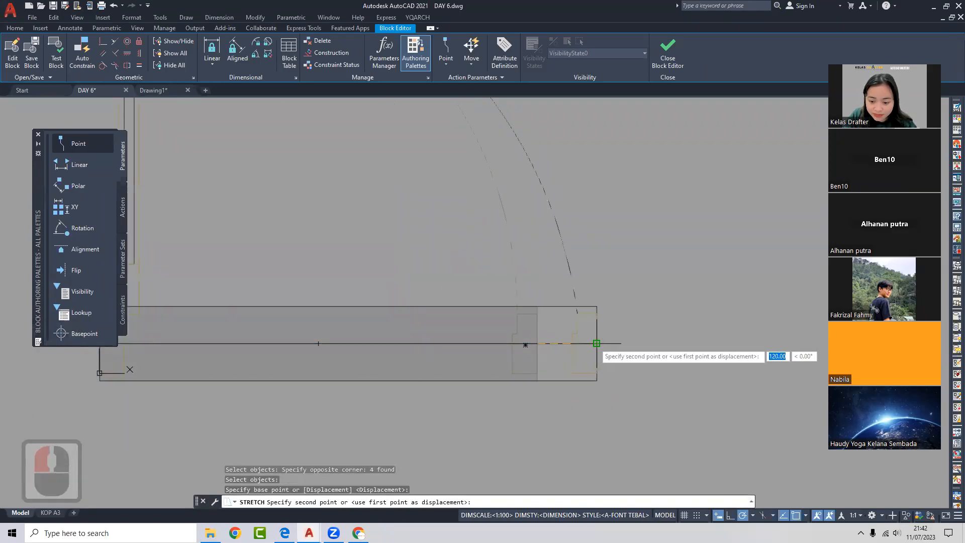
click(597, 344)
- Delete the long horizontal line
scroll(544, 345, down, 2)
click(544, 345)
middle_drag(545, 344, 539, 354)
key(Delete)
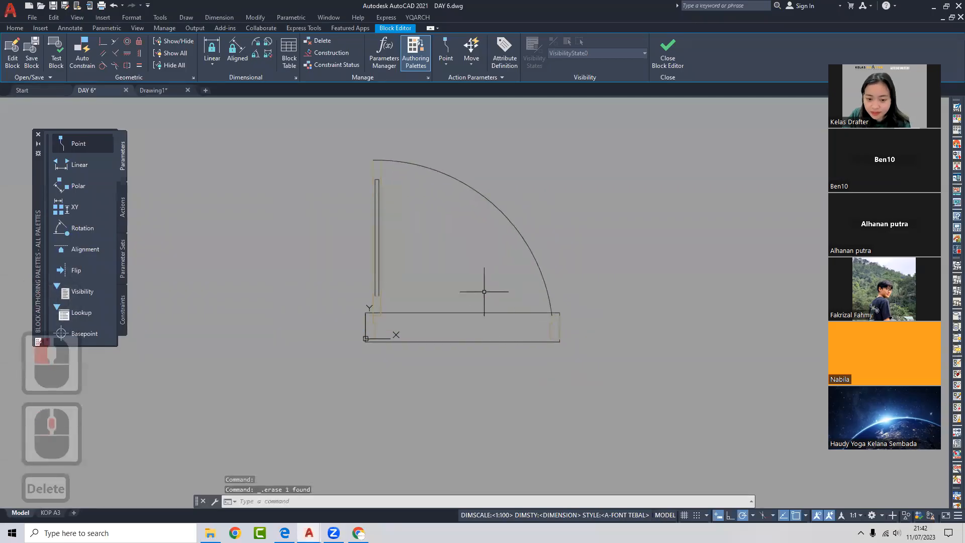
- Start a trial stretch and a line at the rectangle's top-left corner, cancelling both
text(s)
key(space)
click(413, 157)
key(Escape)
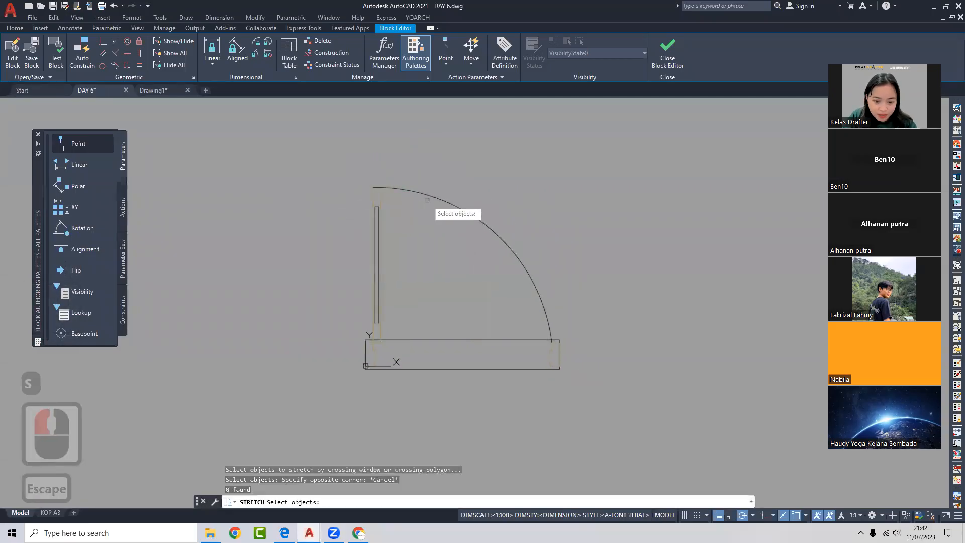
key(Escape)
text(l)
key(space)
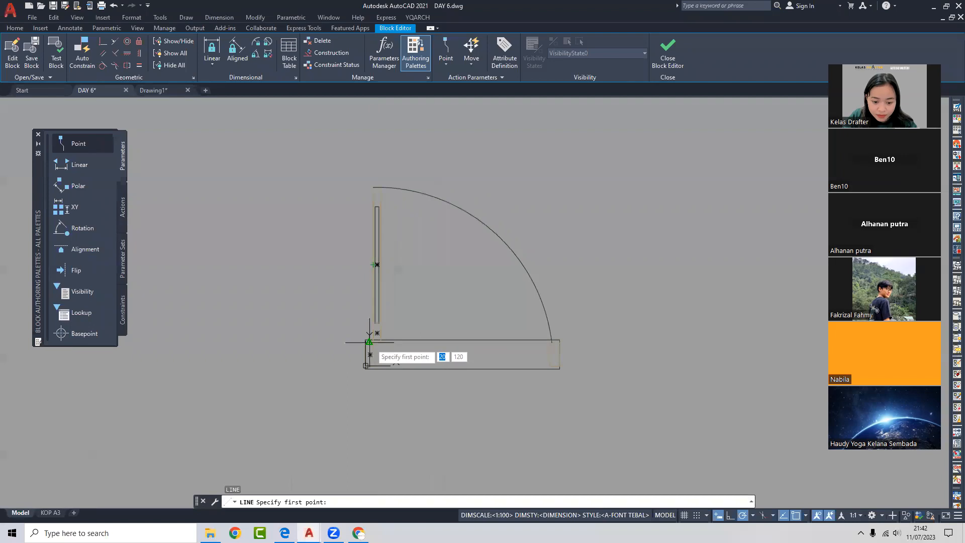
click(366, 340)
scroll(550, 340, up, 2)
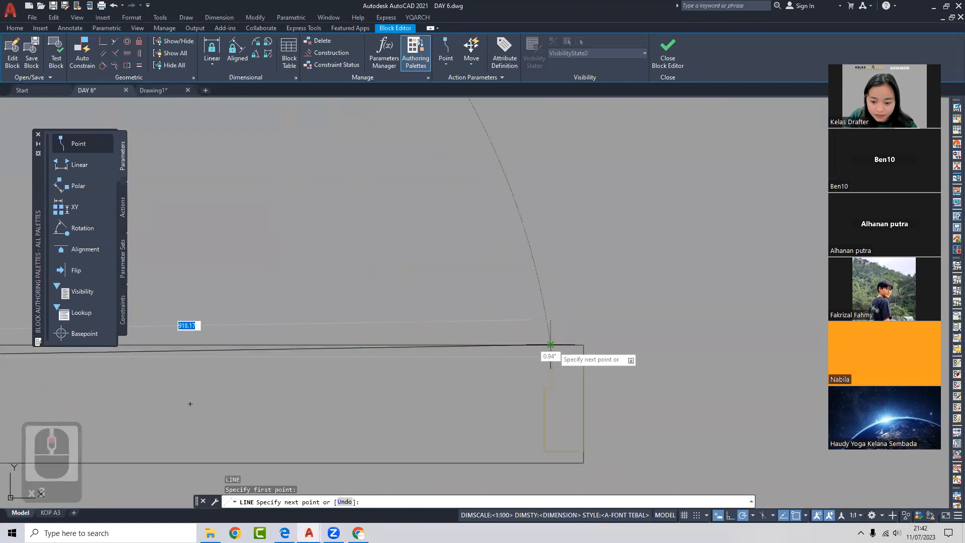
key(Escape)
scroll(520, 348, down, 2)
- Rotate the bottom line 90° upright about its left corner
click(520, 348)
middle_drag(471, 340, 527, 322)
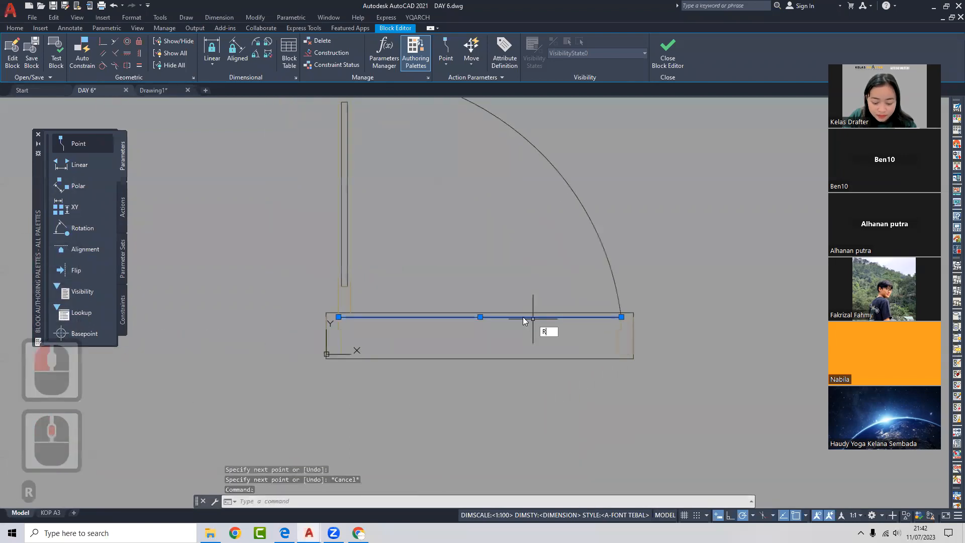
scroll(352, 322, up, 4)
text(ro)
key(space)
click(325, 320)
click(327, 302)
- Stretch the door leaf top and arc ends upward
scroll(412, 256, down, 5)
middle_drag(413, 222, 413, 277)
scroll(399, 214, up, 3)
text(s)
key(space)
click(430, 233)
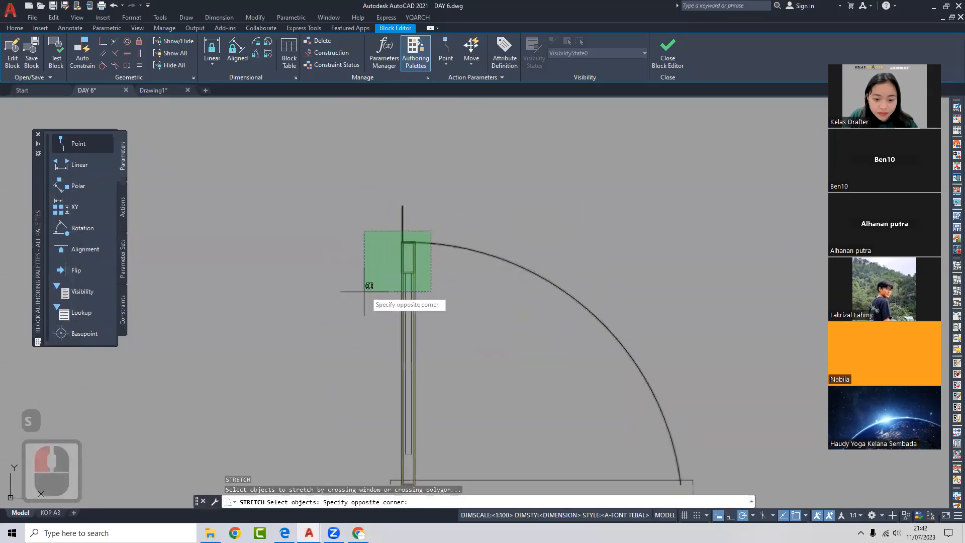
click(371, 289)
key(space)
click(400, 240)
click(402, 208)
- Delete the leftover vertical line
click(401, 217)
scroll(394, 224, down, 3)
middle_drag(394, 230, 347, 204)
key(Delete)
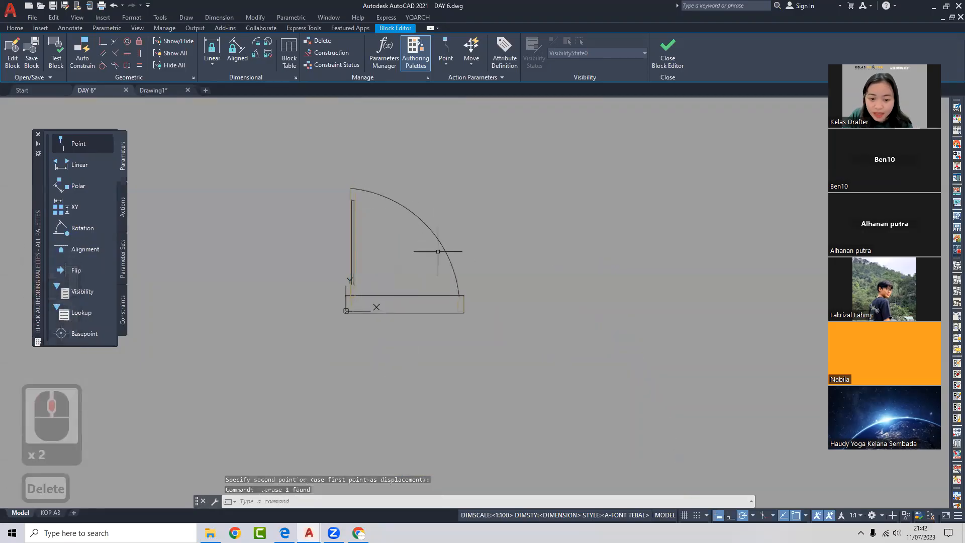
- Try reshaping the door arc from its midpoint grip, cancel, and close the Block Editor
click(450, 241)
click(422, 251)
click(424, 222)
middle_click(424, 224)
middle_click(424, 224)
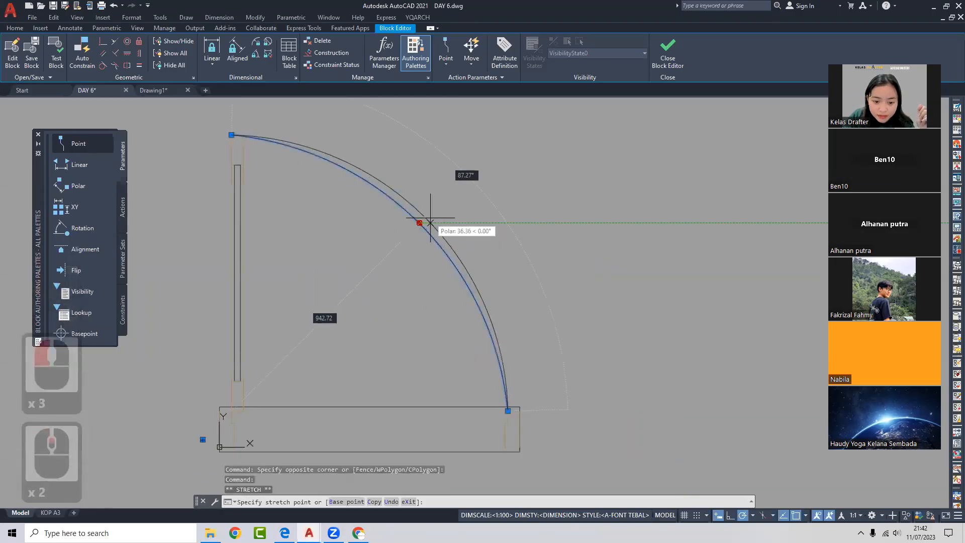
scroll(479, 240, down, 4)
key(Escape)
scroll(434, 269, down, 2)
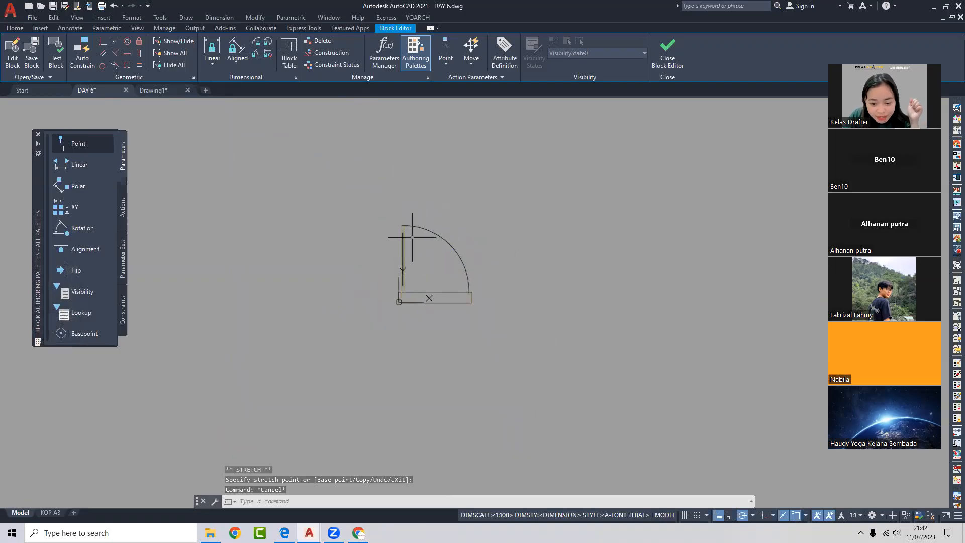
scroll(411, 256, up, 2)
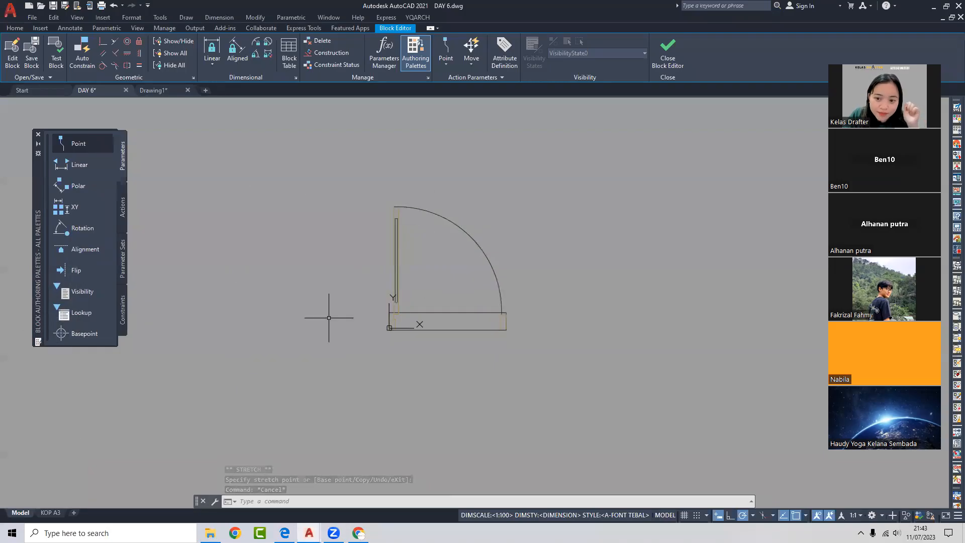
click(679, 64)
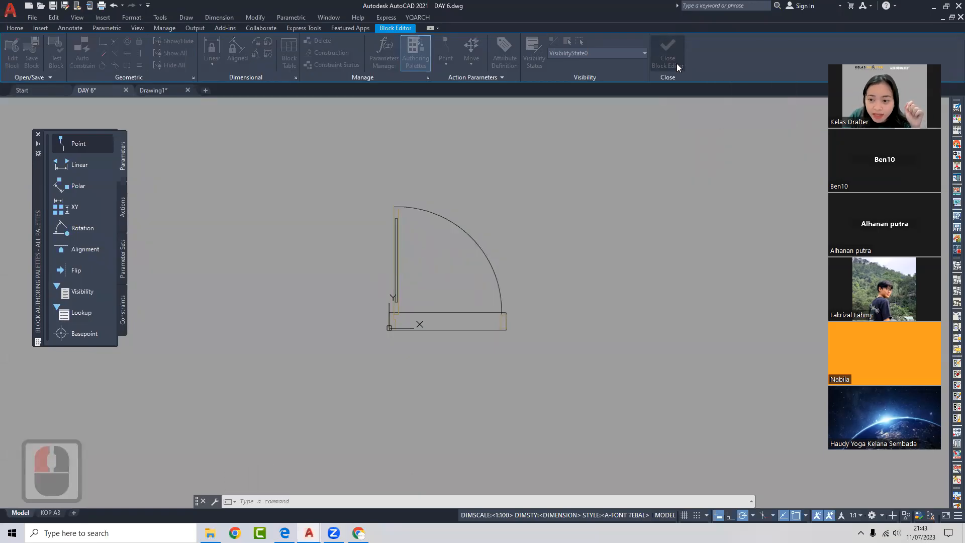
- Save the changes to the PINTU TOP block
click(541, 251)
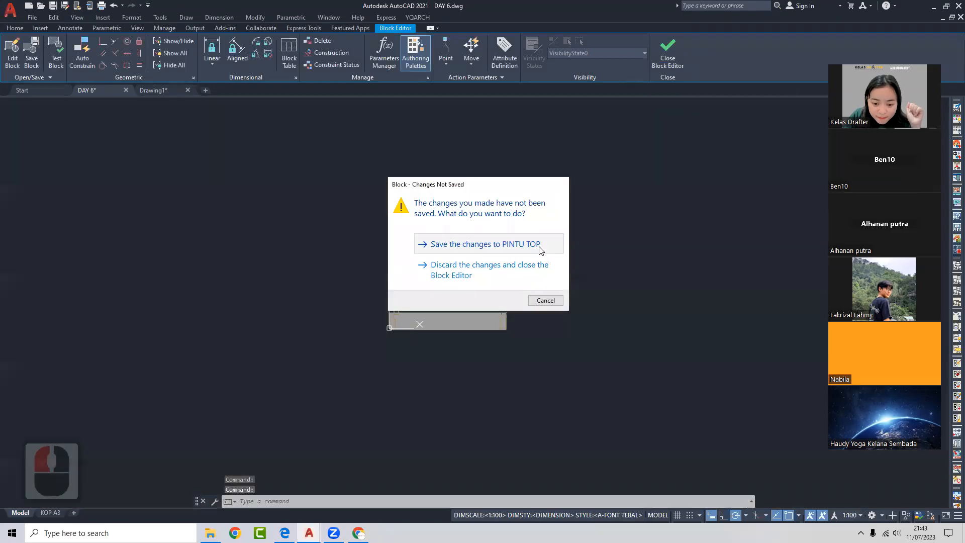
middle_drag(453, 268, 353, 283)
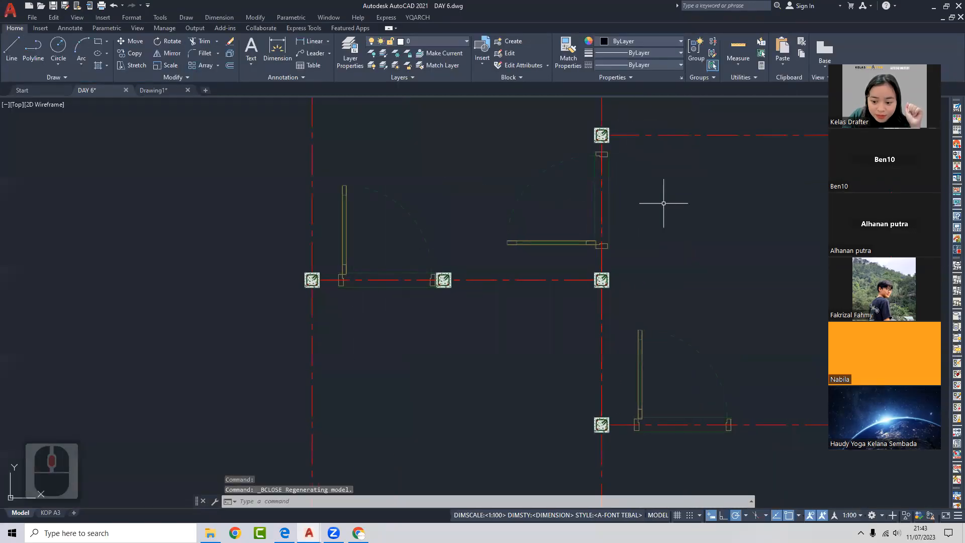
scroll(566, 317, down, 2)
- Start a trial line at the left frame's edge, then cancel it
key(l)
key(Return)
scroll(538, 400, up, 5)
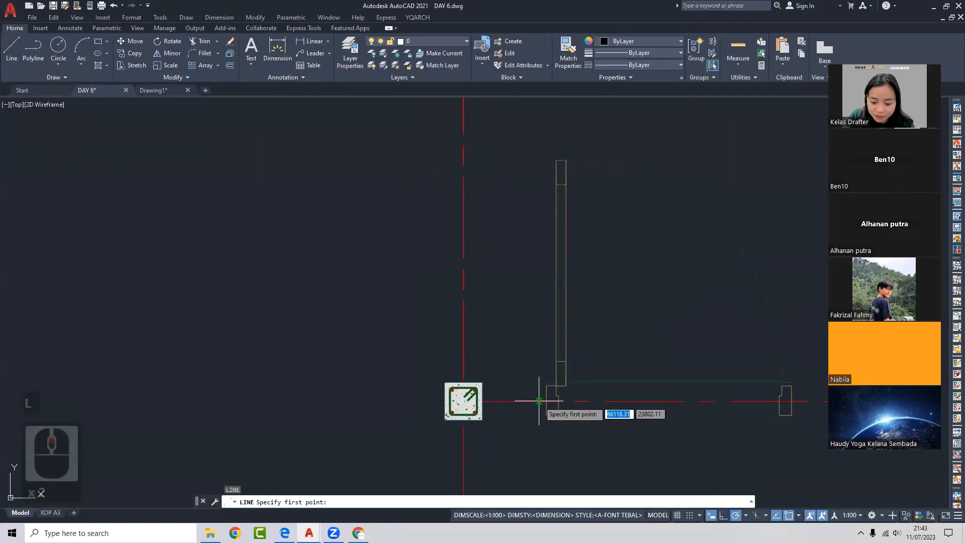
click(546, 401)
middle_drag(777, 401, 638, 377)
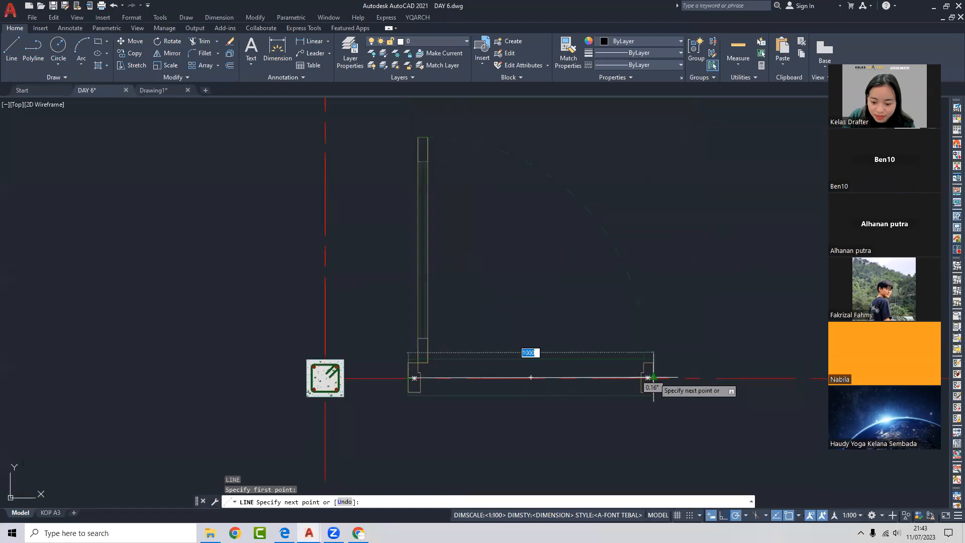
scroll(606, 335, down, 2)
key(Escape)
- Start another trial line at a second door's frame, cancel it, and pan the plan right
middle_drag(516, 180, 519, 286)
key(space)
scroll(514, 288, up, 2)
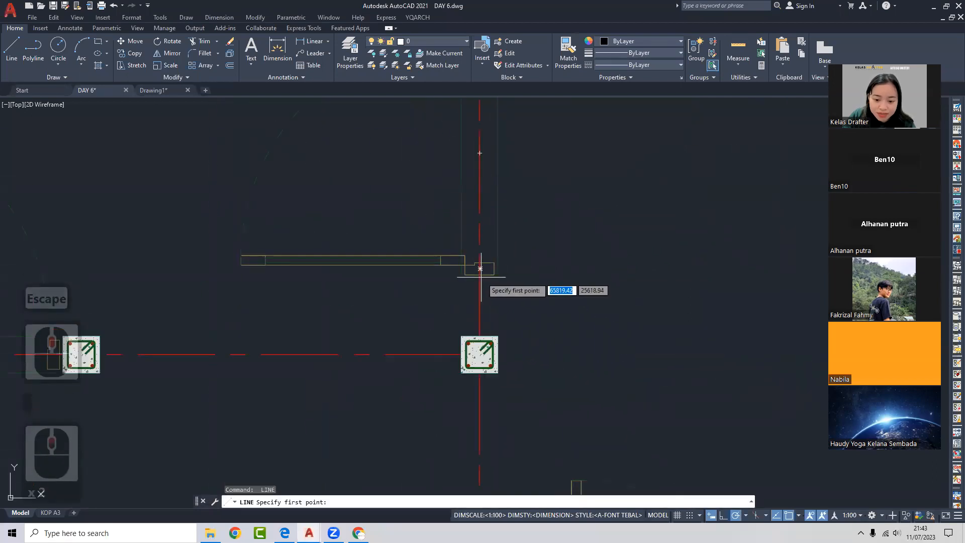
click(480, 275)
middle_drag(523, 180, 504, 300)
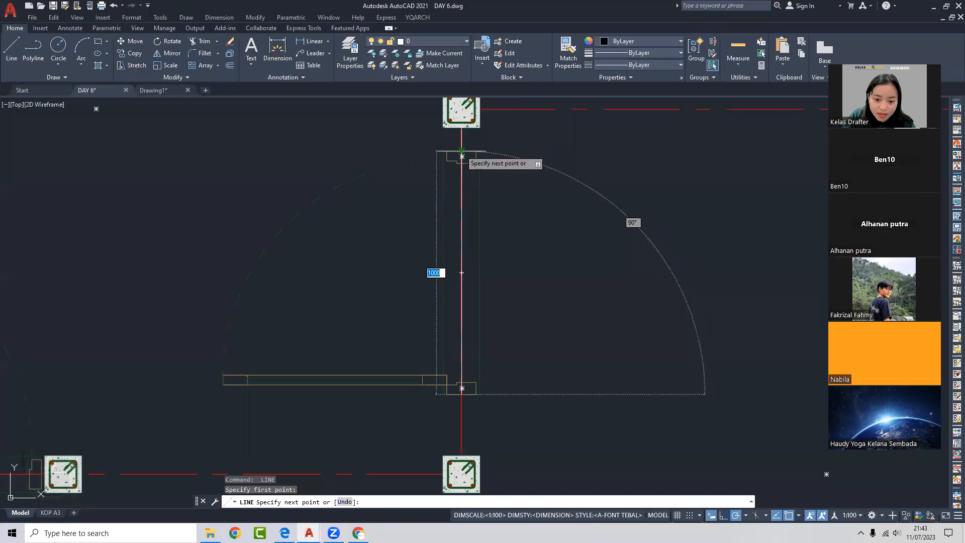
key(Escape)
scroll(484, 159, down, 3)
middle_drag(506, 228, 531, 216)
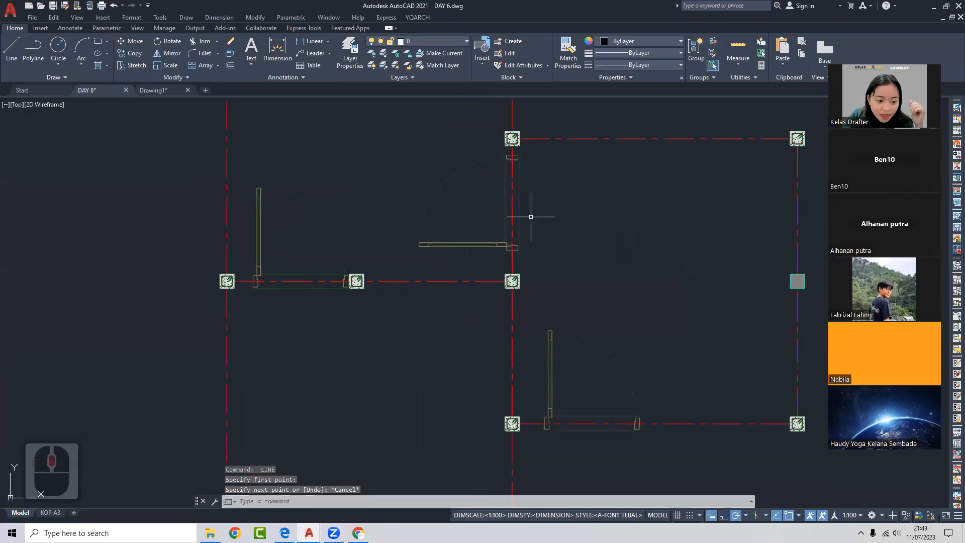
middle_drag(370, 241, 489, 232)
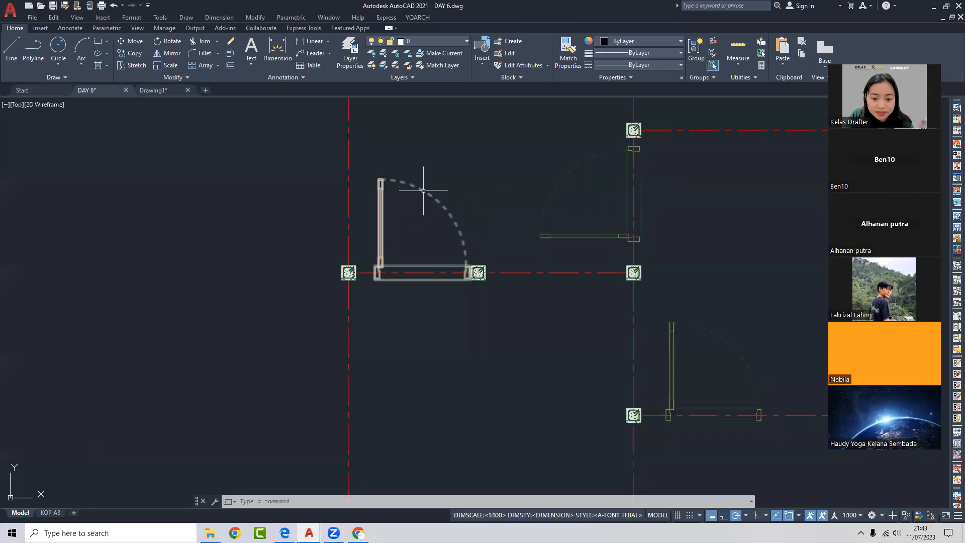
scroll(556, 173, down, 2)
middle_drag(556, 172, 469, 261)
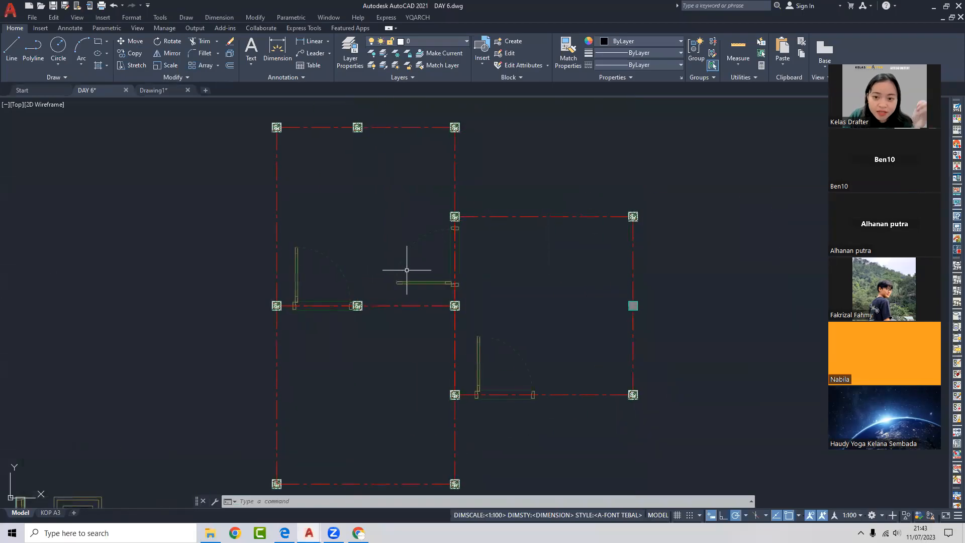
scroll(475, 269, down, 2)
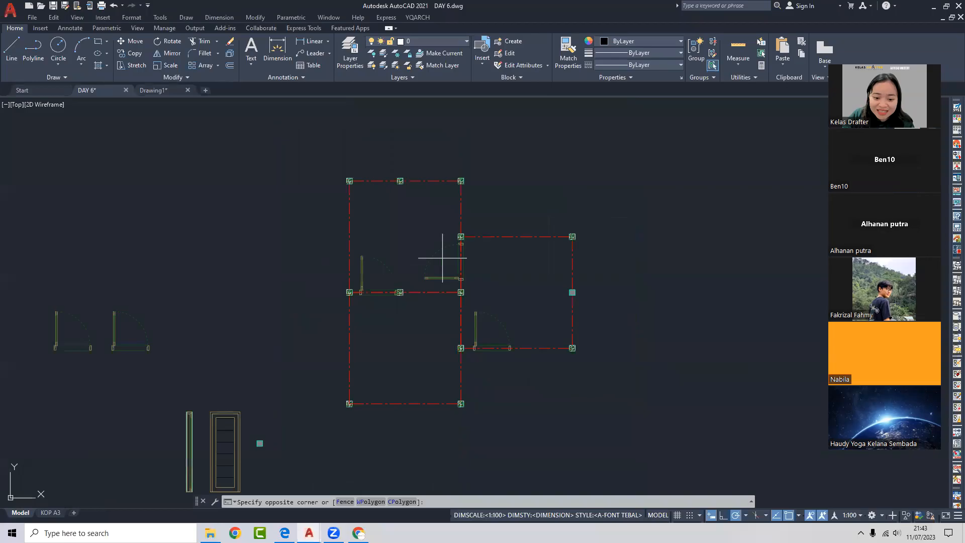
scroll(378, 243, down, 3)
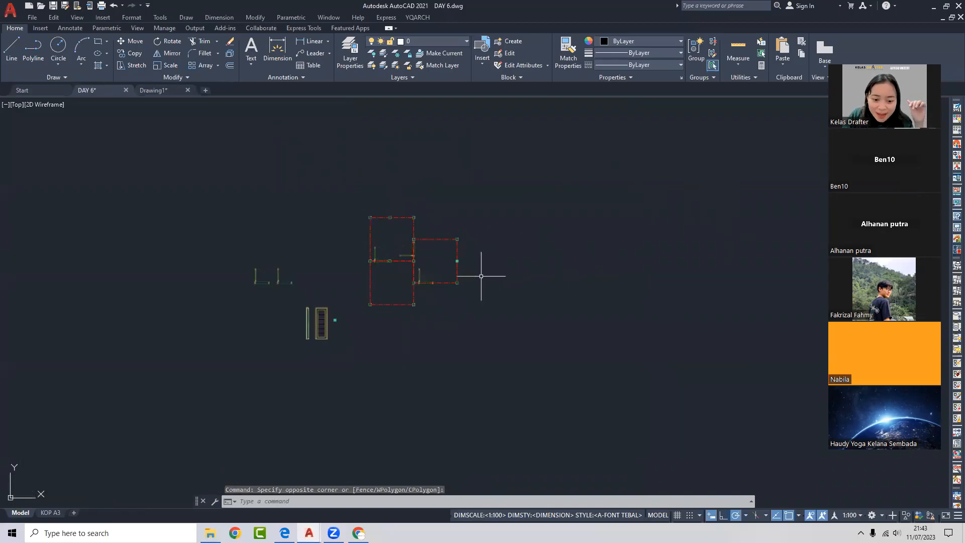
scroll(578, 267, down, 2)
middle_drag(597, 262, 498, 273)
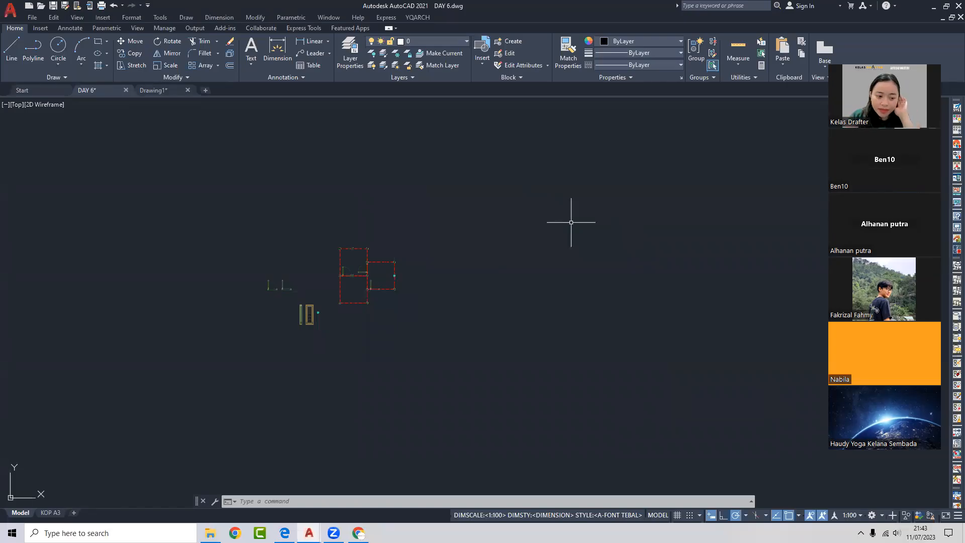
click(122, 225)
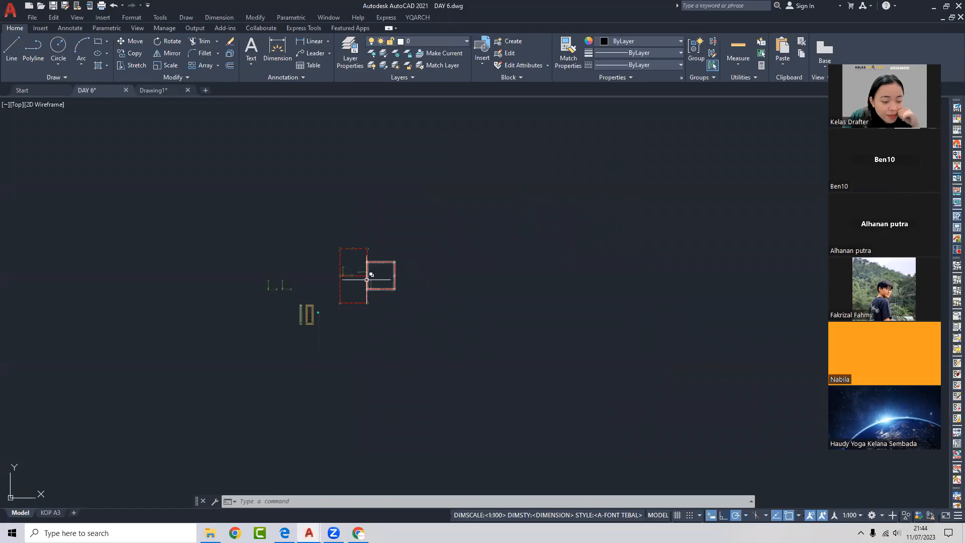
scroll(362, 272, up, 6)
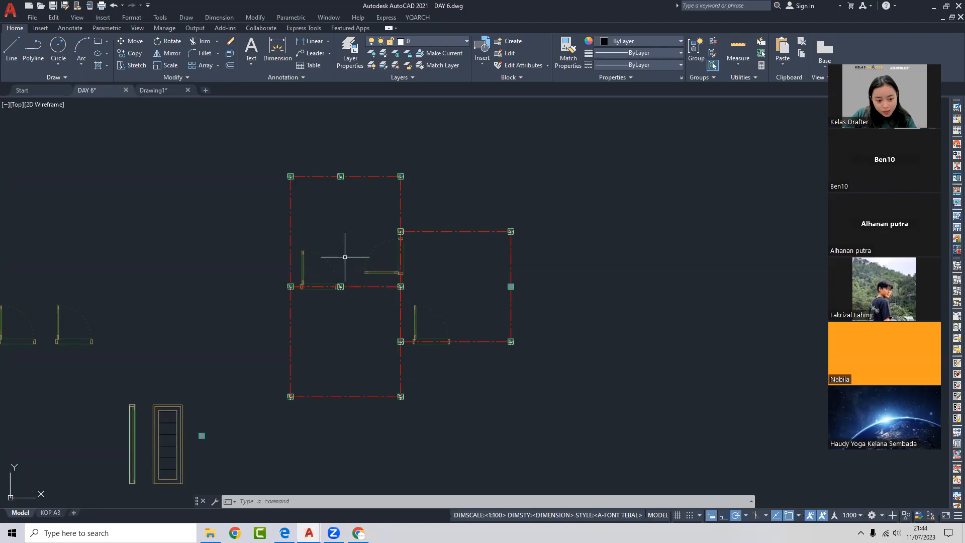
- Trial-select the door block in the left room with crossing windows, then clear it
click(318, 265)
scroll(318, 264, up, 2)
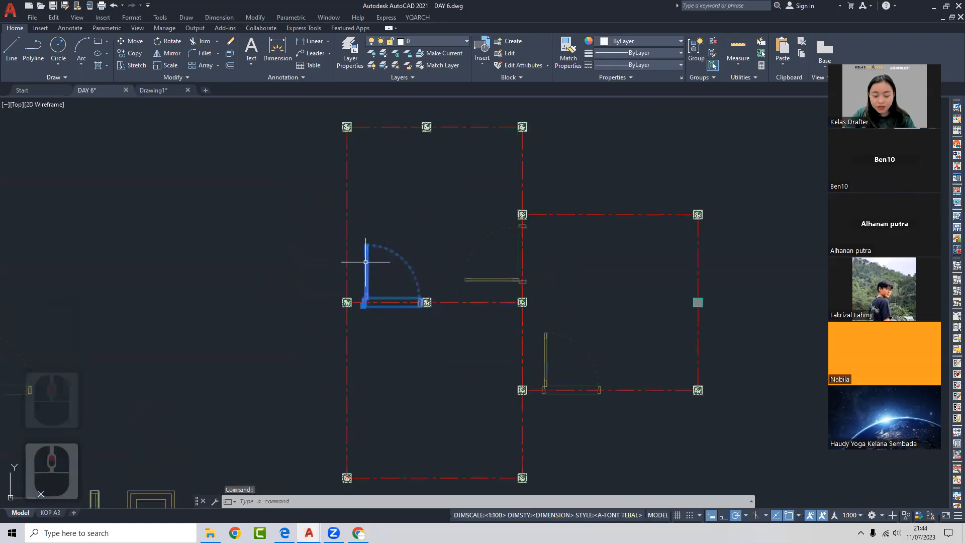
key(Escape)
scroll(406, 258, up, 2)
click(407, 258)
click(400, 292)
key(Escape)
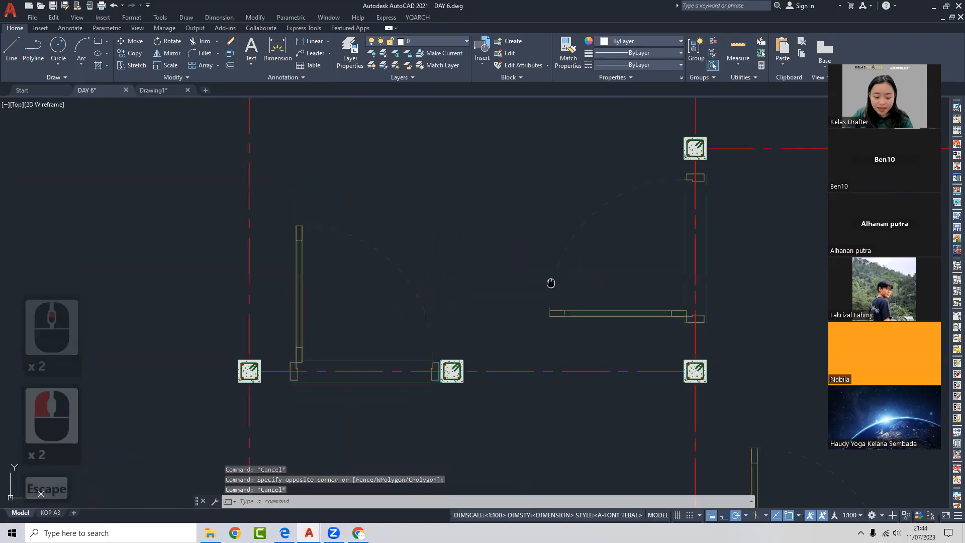
middle_drag(551, 282, 553, 278)
- Load the COUNT BLOCK routine with APPLOAD and close the dialog
text(APP)
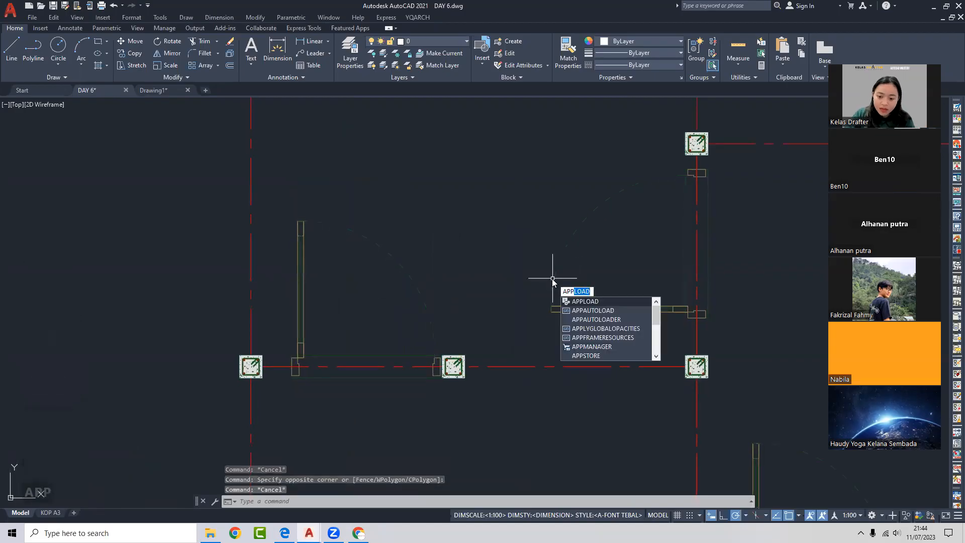
key(Return)
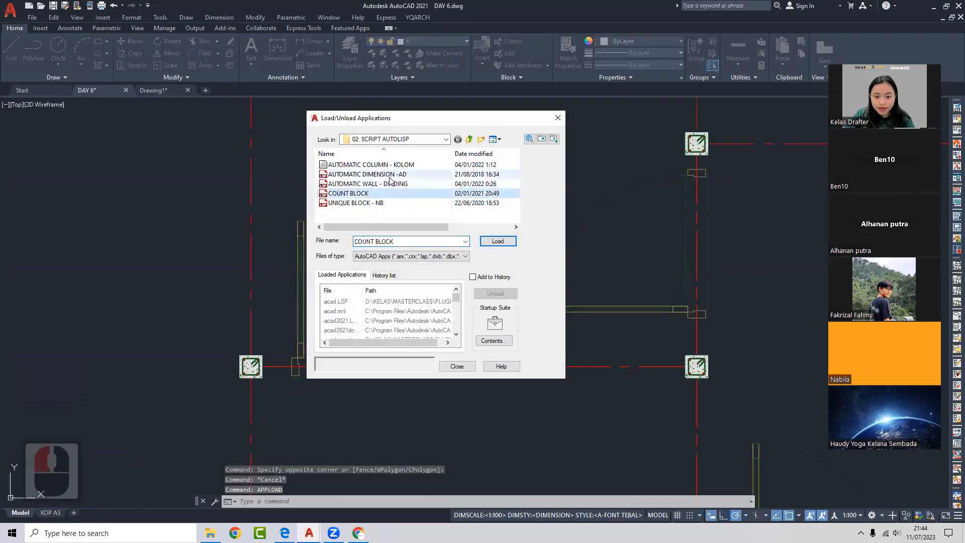
click(498, 241)
click(557, 117)
- Trial-select the right and left doors with crossing windows, clearing each selection
click(582, 260)
click(514, 263)
key(Escape)
scroll(438, 267, down, 2)
click(430, 270)
click(382, 284)
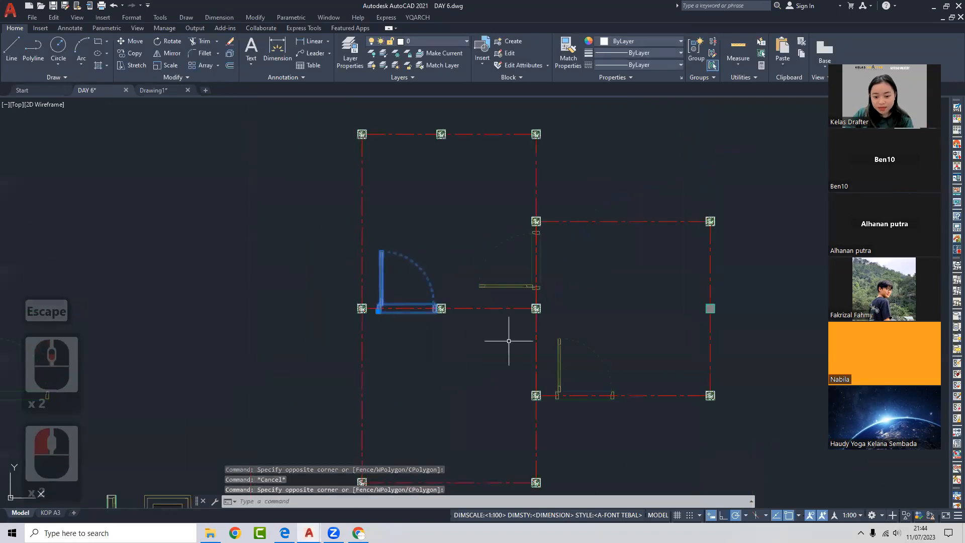
key(Escape)
- Reselect the left door, try running the unique-block command, then cancel
scroll(442, 292, up, 2)
click(459, 265)
click(352, 226)
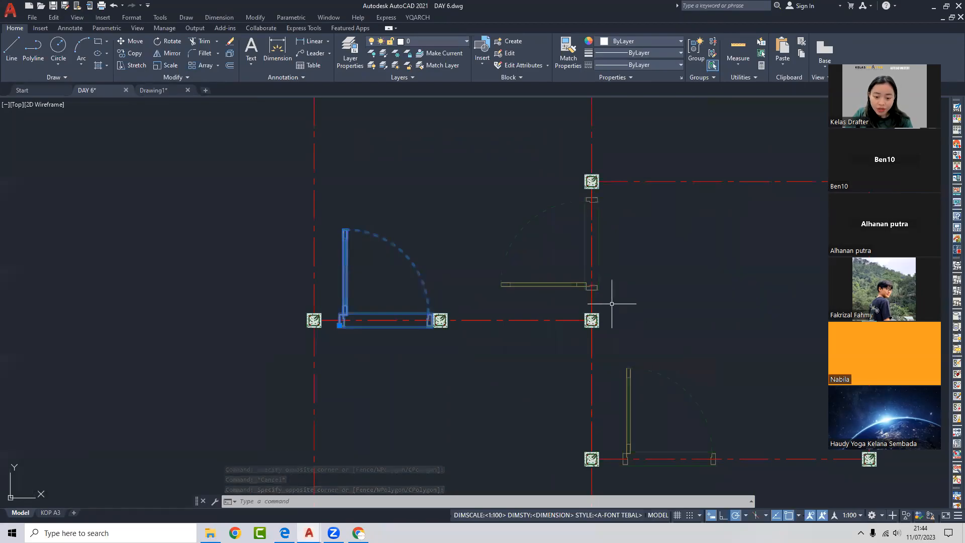
key(Escape)
click(455, 278)
click(348, 219)
middle_drag(373, 296, 428, 296)
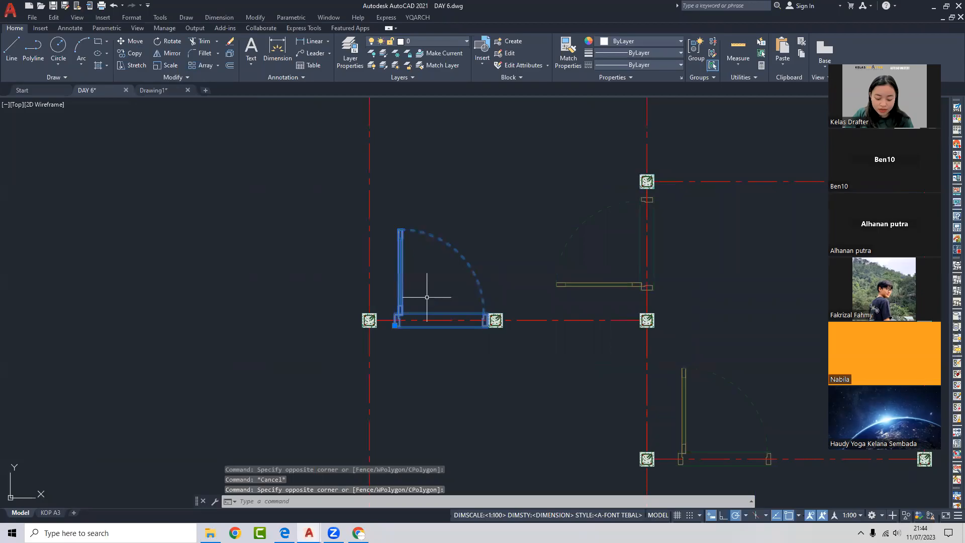
key(Return)
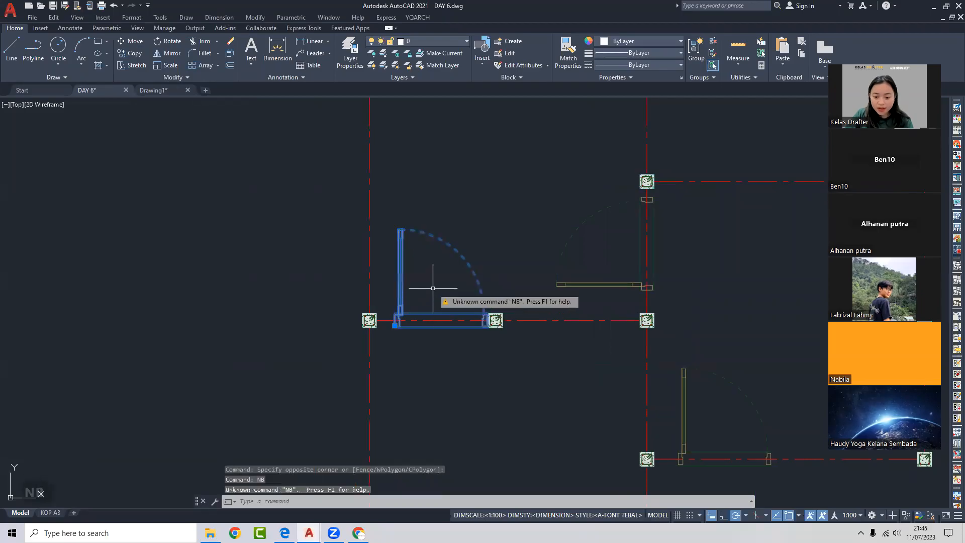
key(Escape)
middle_drag(429, 289, 434, 282)
- Try the NB and BN commands, then clear them and cancel
text(NB)
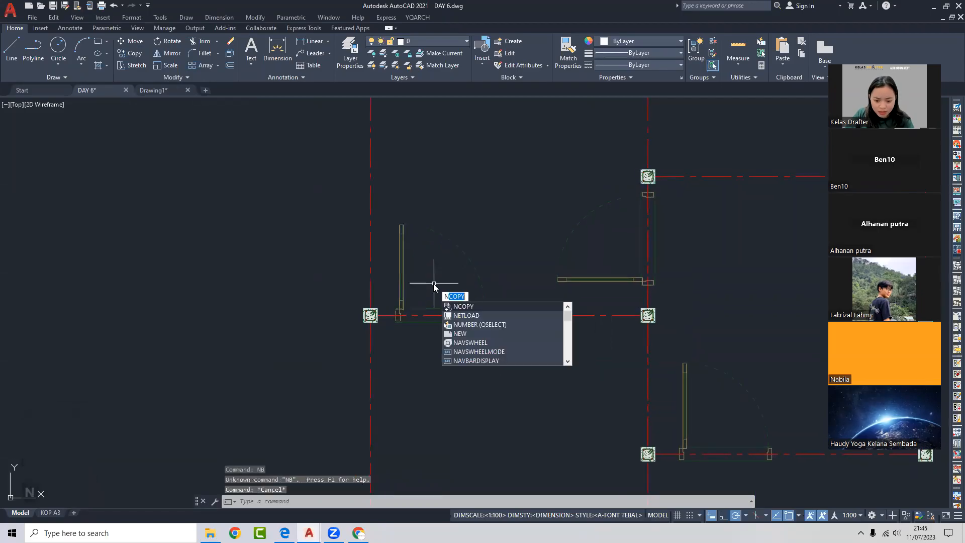
key(BackSpace)
key(BackSpace)
text(BN)
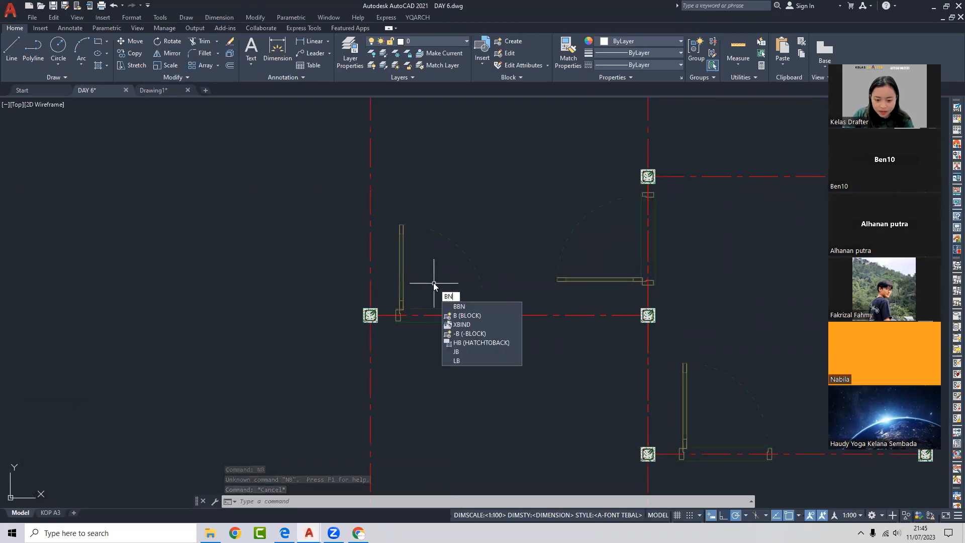
key(BackSpace)
key(BackSpace)
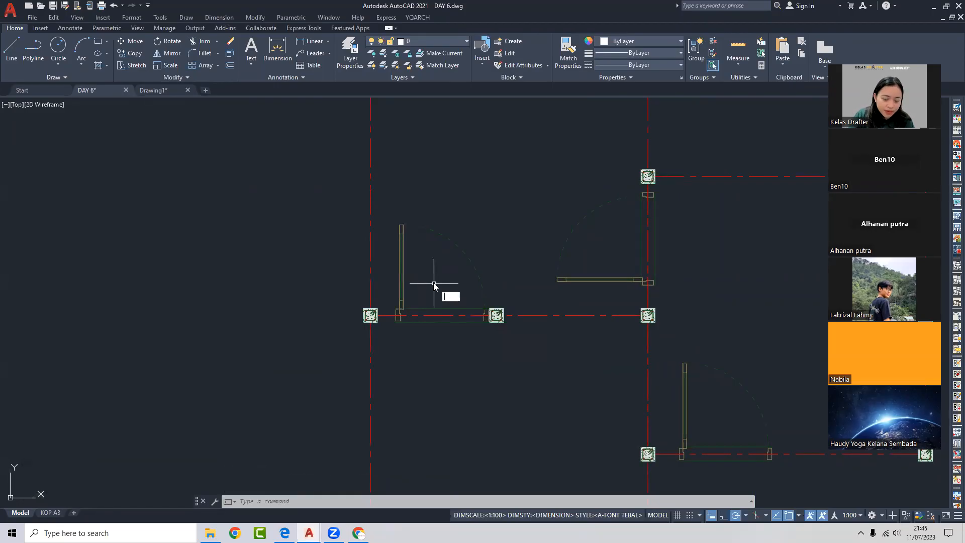
key(Escape)
key(Escape)
- Browse from KELAS into PRO CAD > 02. SCRIPT AUTOLISP and view the COUNT BLOCK script
click(210, 533)
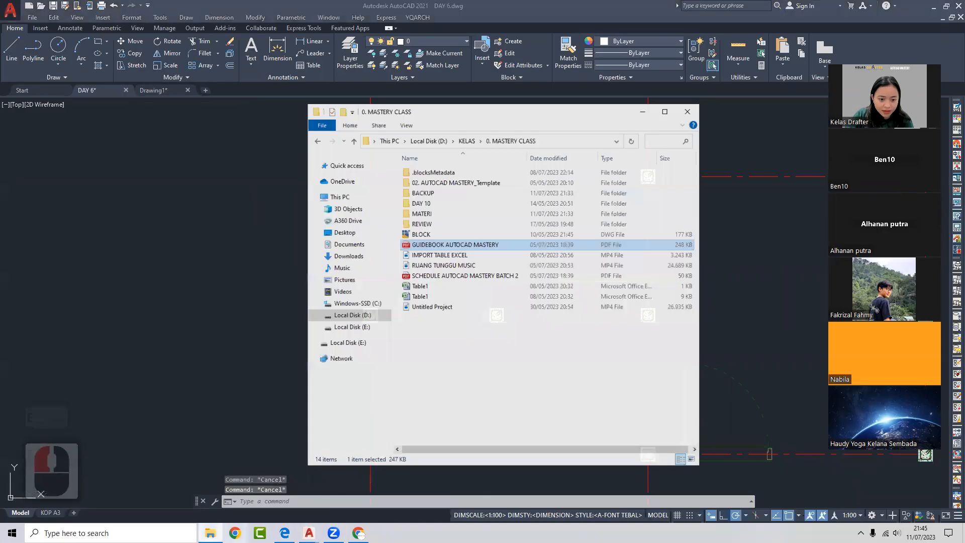
click(320, 130)
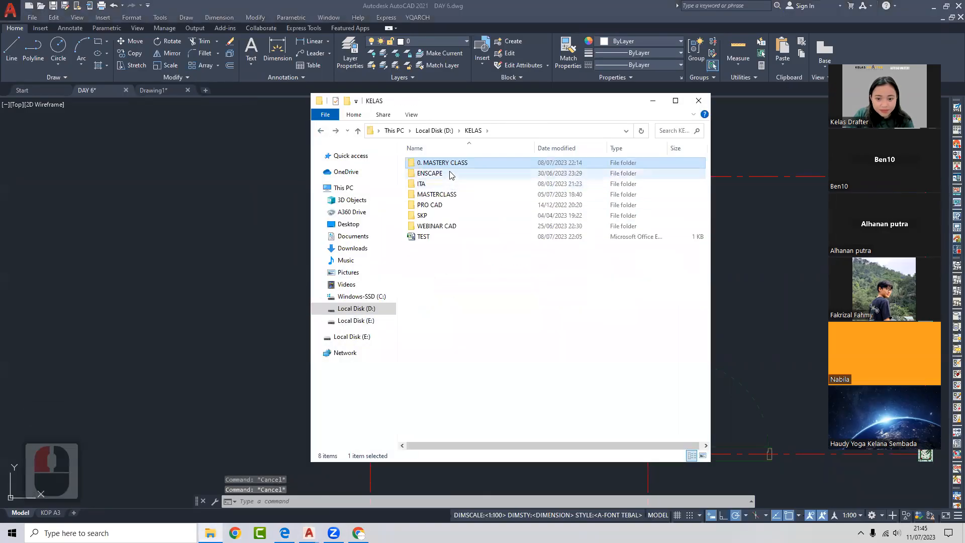
double_click(432, 205)
double_click(450, 163)
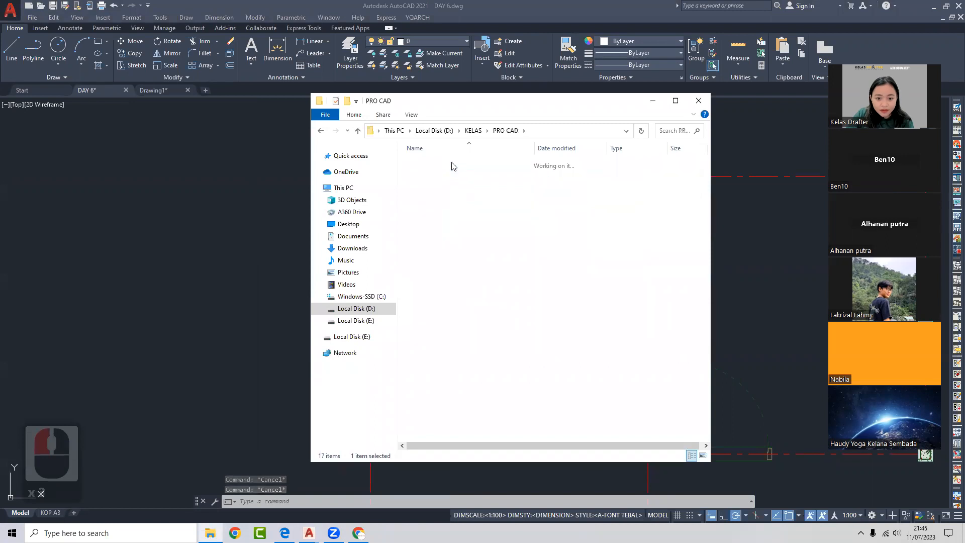
double_click(452, 164)
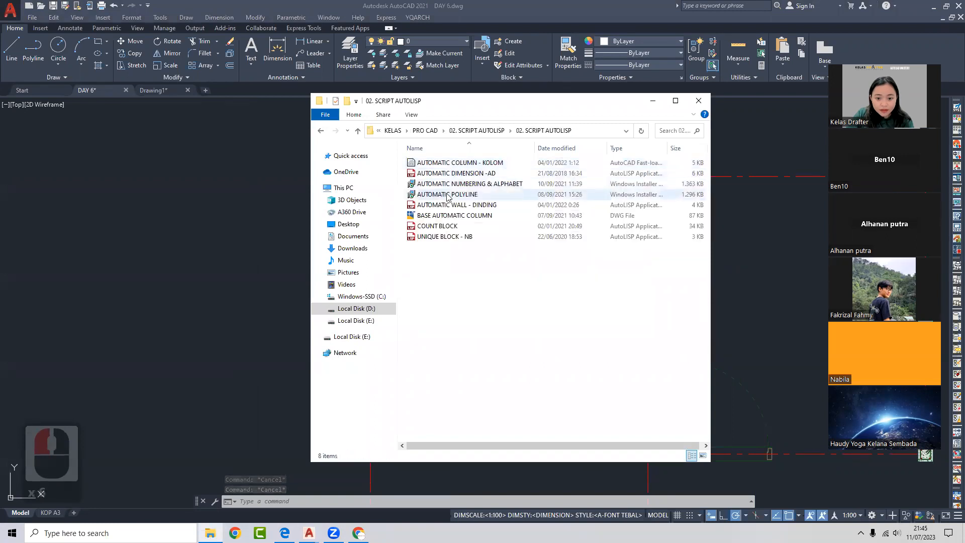
click(443, 227)
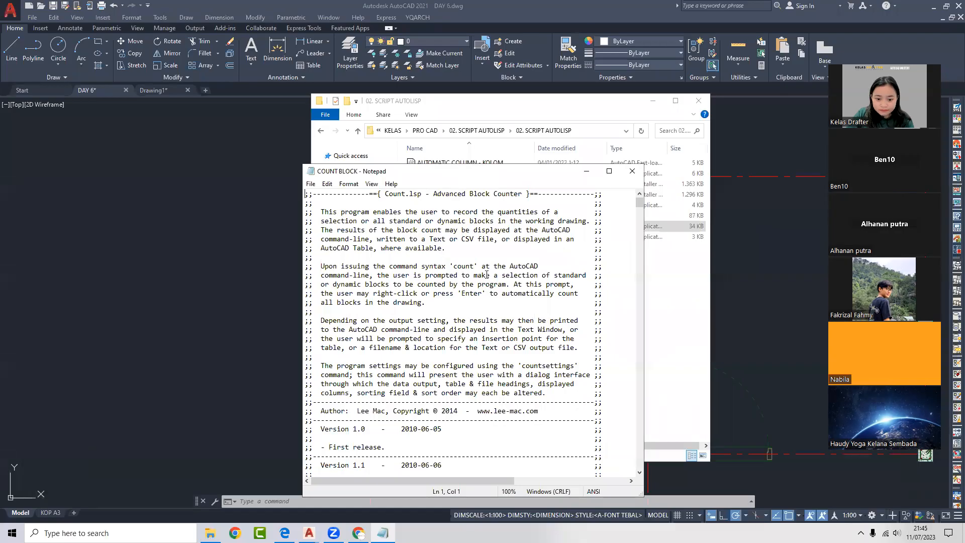
click(632, 171)
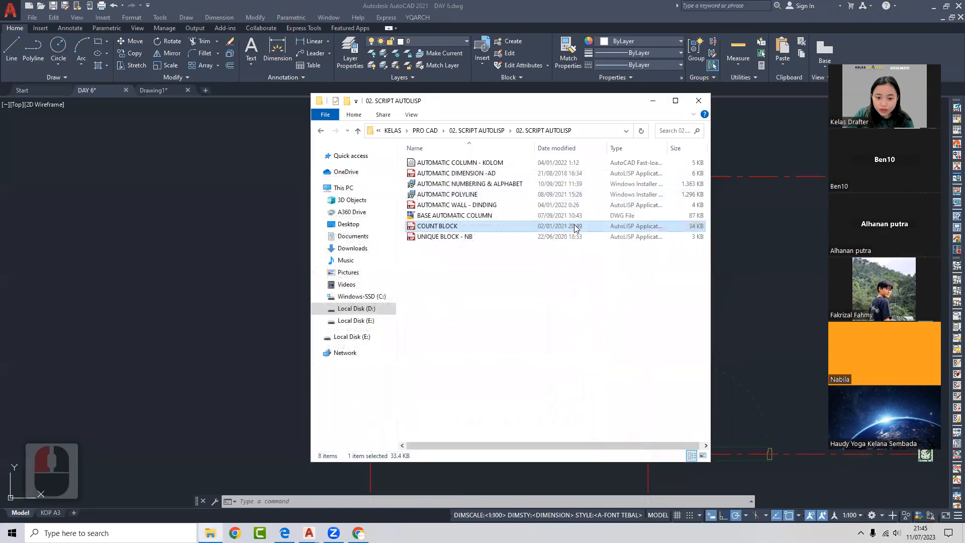
- Load the UNIQUE BLOCK - NB routine through APPLOAD
click(698, 101)
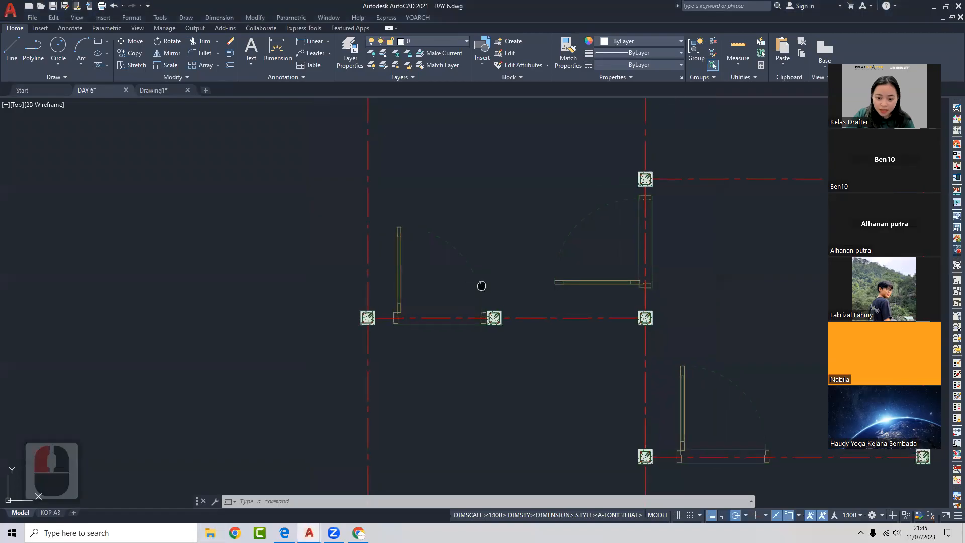
text(AO)
key(BackSpace)
text([[)
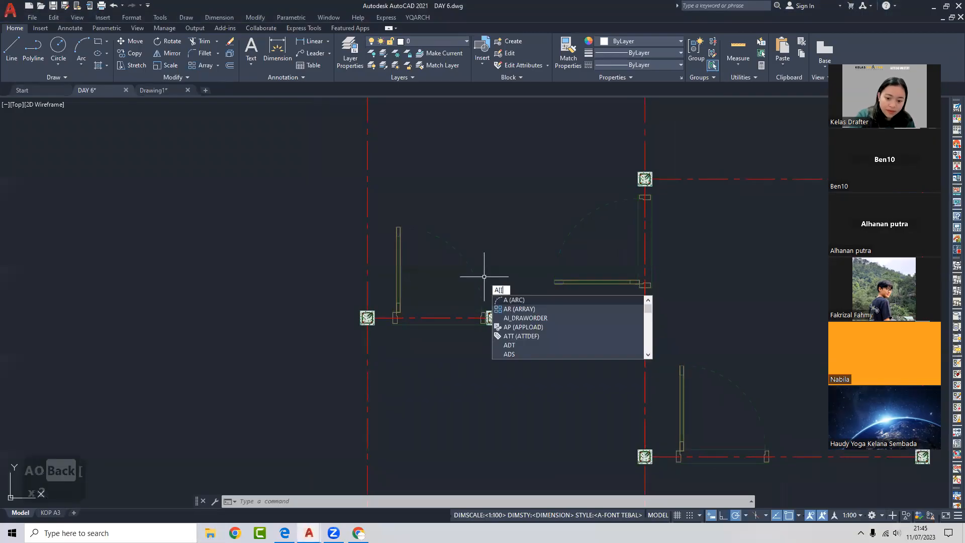
key(BackSpace)
key(BackSpace)
text(PPLOAD)
key(Return)
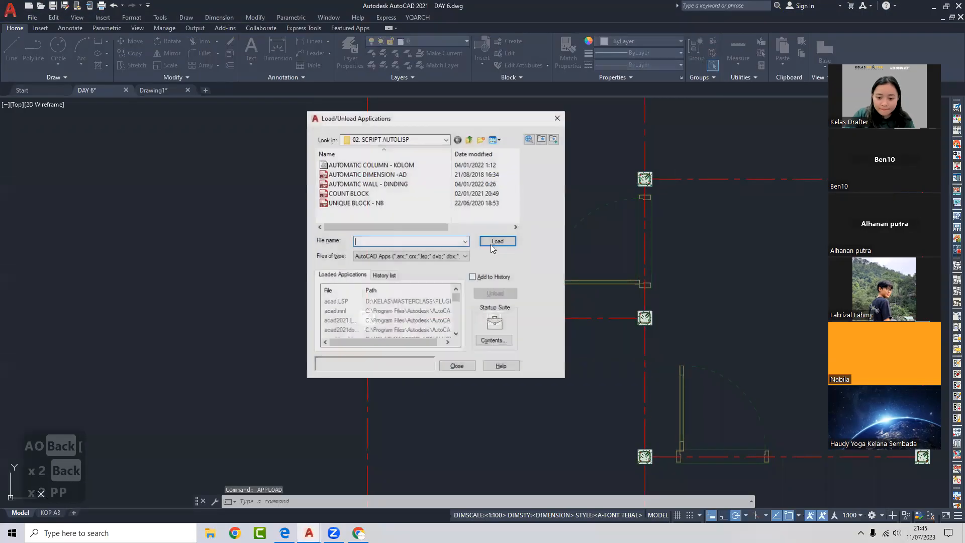
click(497, 241)
click(457, 366)
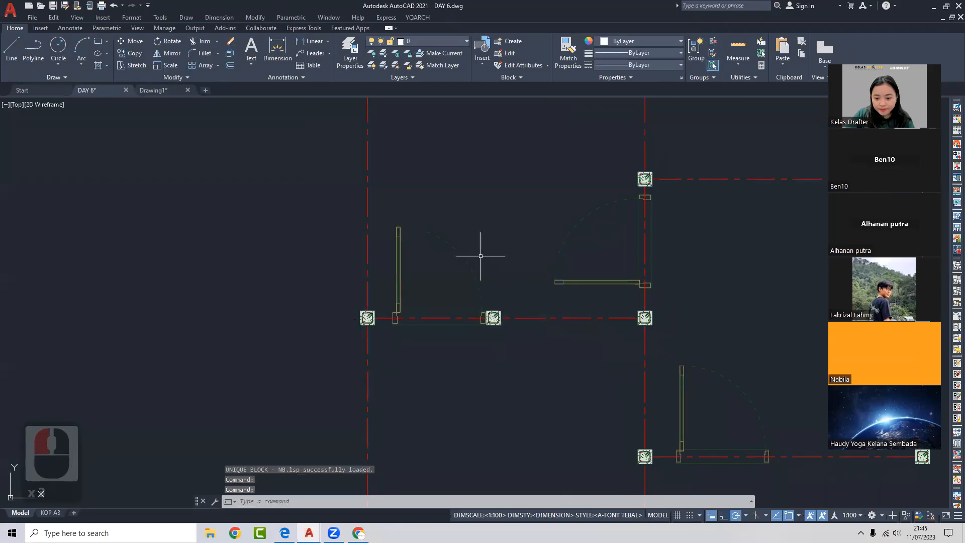
- Recreate the door as block PINTU TOP 2 with NB, then open its block definition for editing
middle_drag(478, 258, 480, 261)
text(NB)
key(Return)
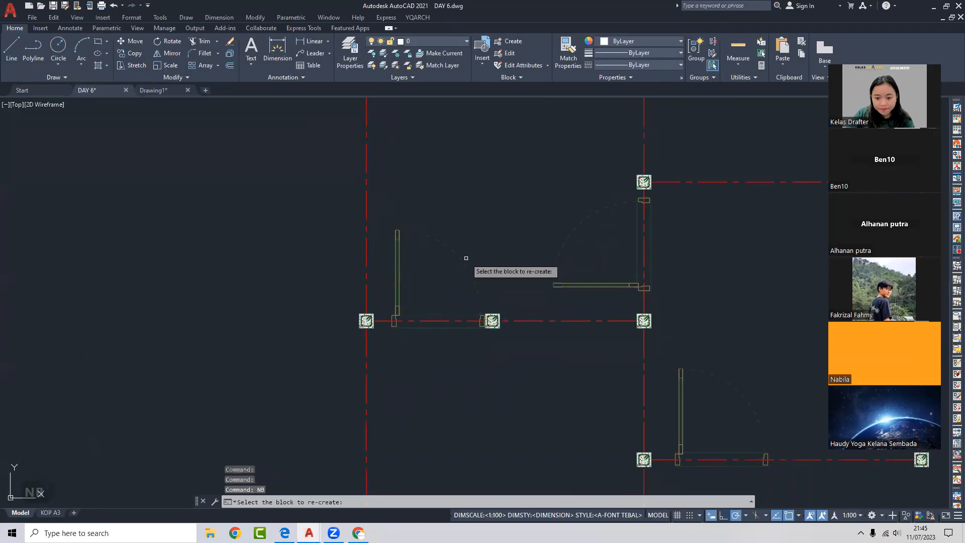
click(464, 260)
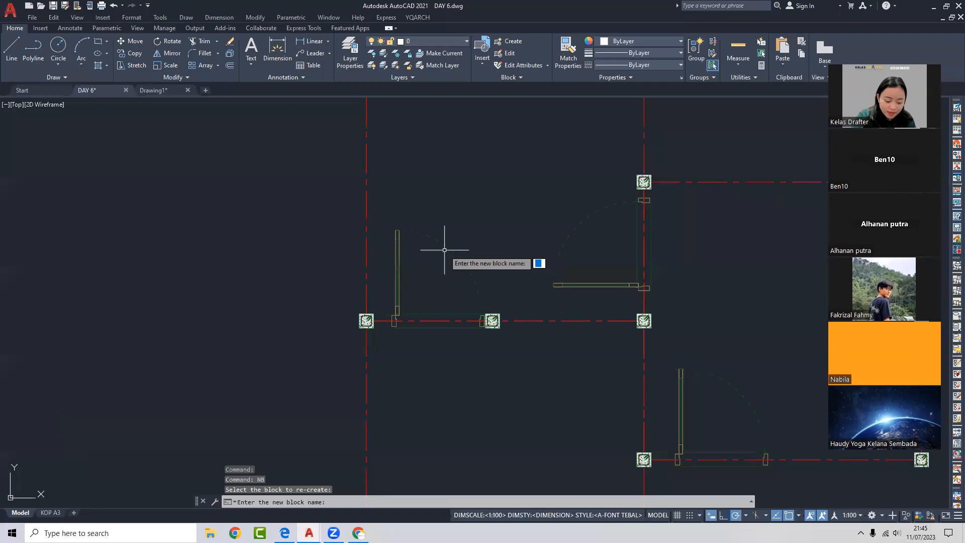
text(PINTU TOP 2)
key(Return)
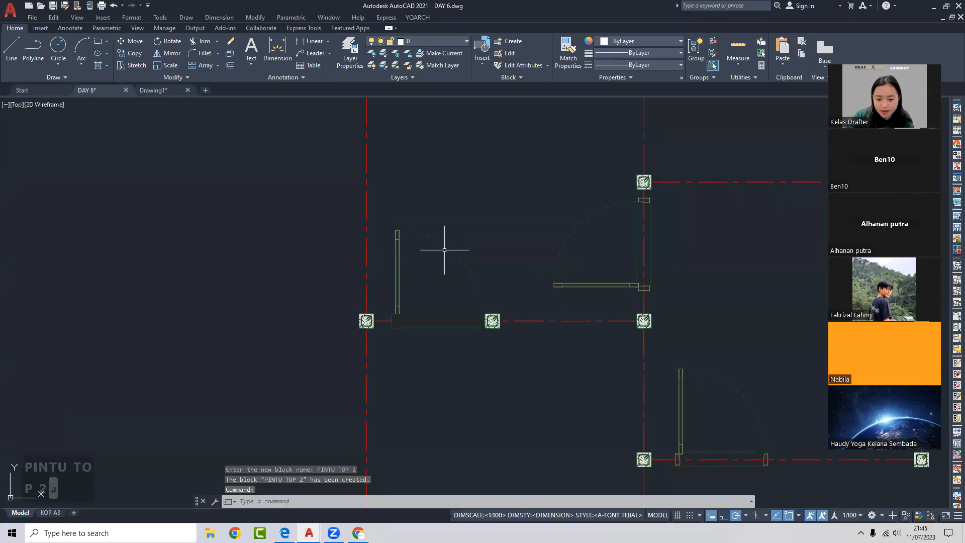
double_click(444, 248)
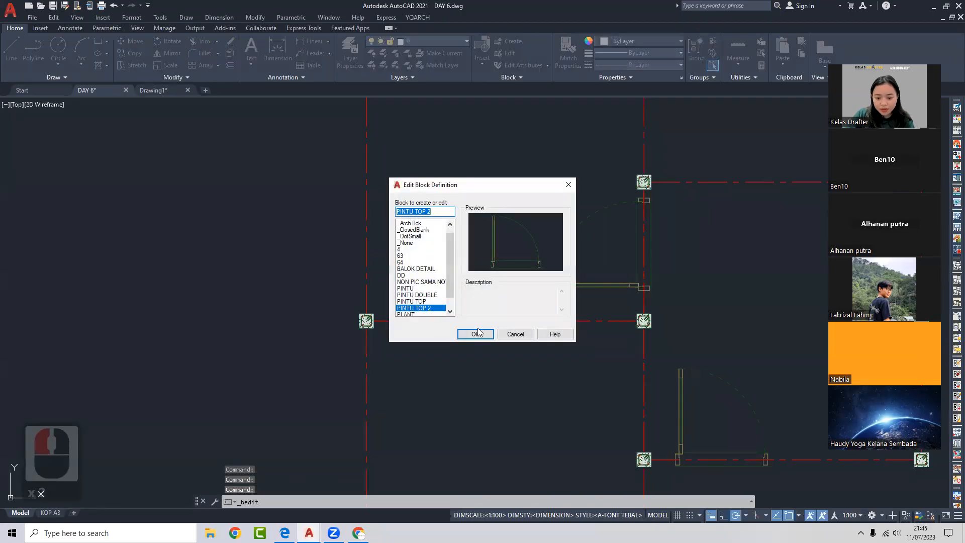
click(473, 335)
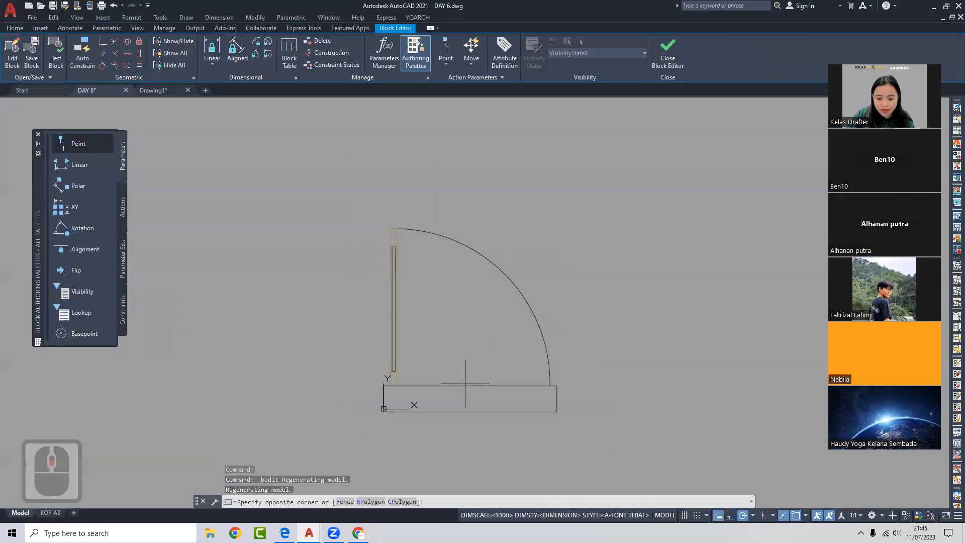
- Stretch the door's end 200 shorter
click(464, 386)
right_click(463, 386)
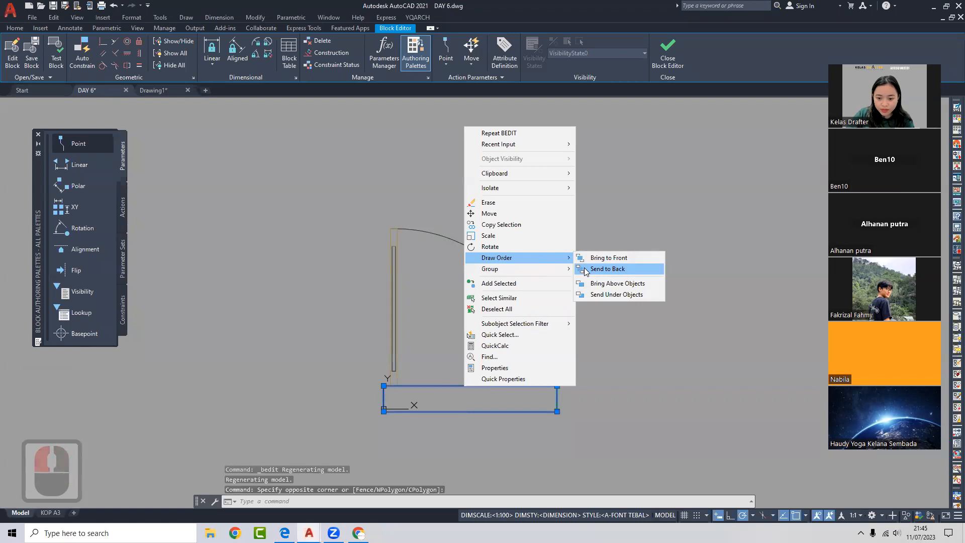
click(530, 330)
middle_drag(535, 305, 523, 274)
text(s)
key(Return)
click(590, 270)
click(502, 435)
key(Return)
click(612, 248)
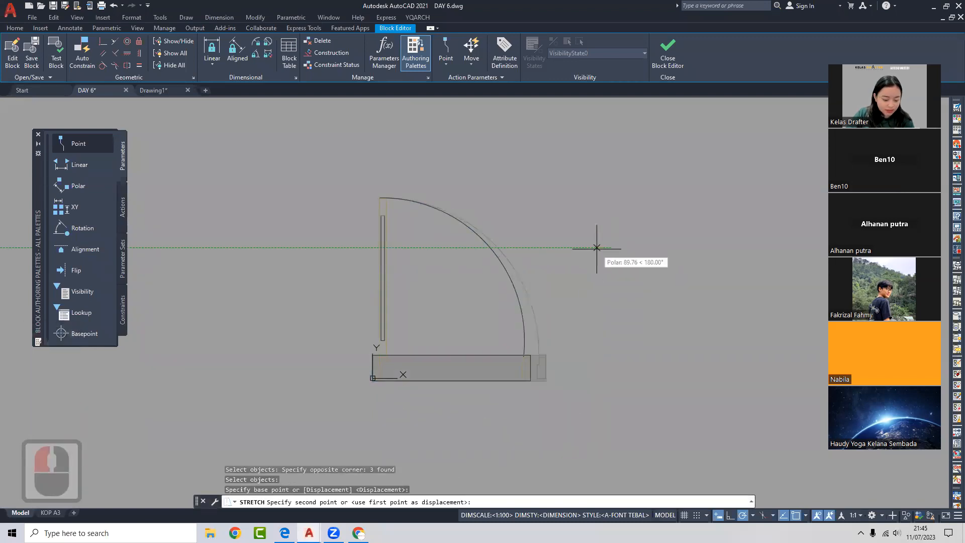
text(200)
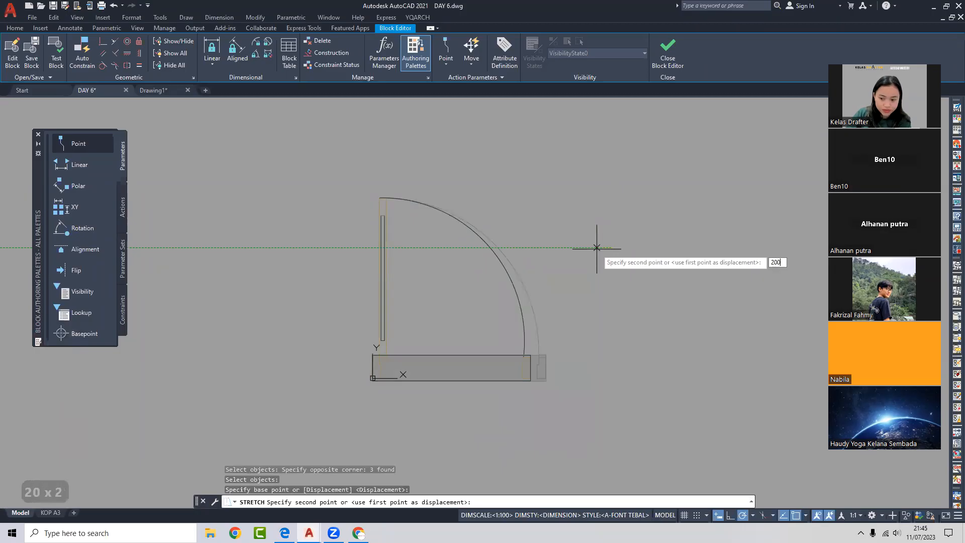
key(Return)
- Stretch the door's top 200 shorter downward
text(s)
key(space)
click(474, 178)
click(304, 264)
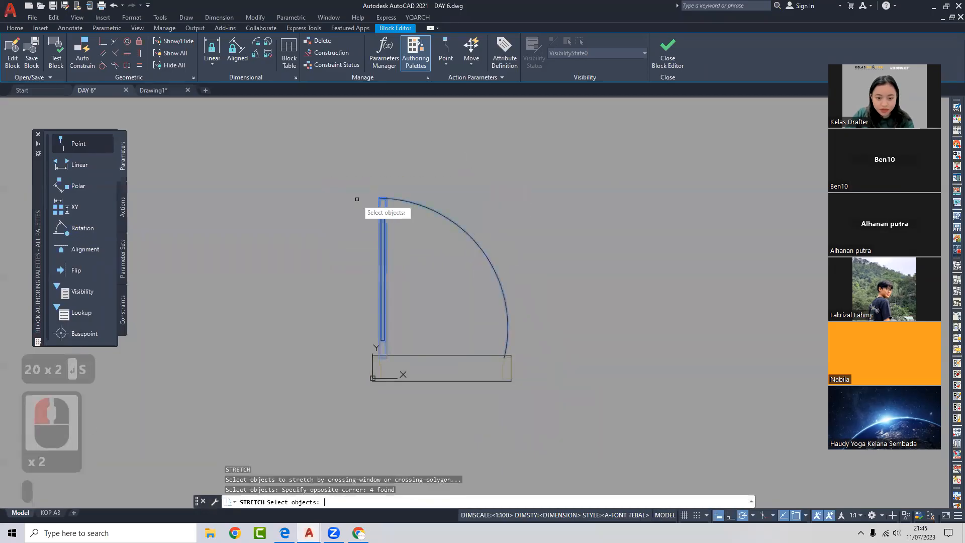
key(space)
click(347, 175)
text(200)
key(Return)
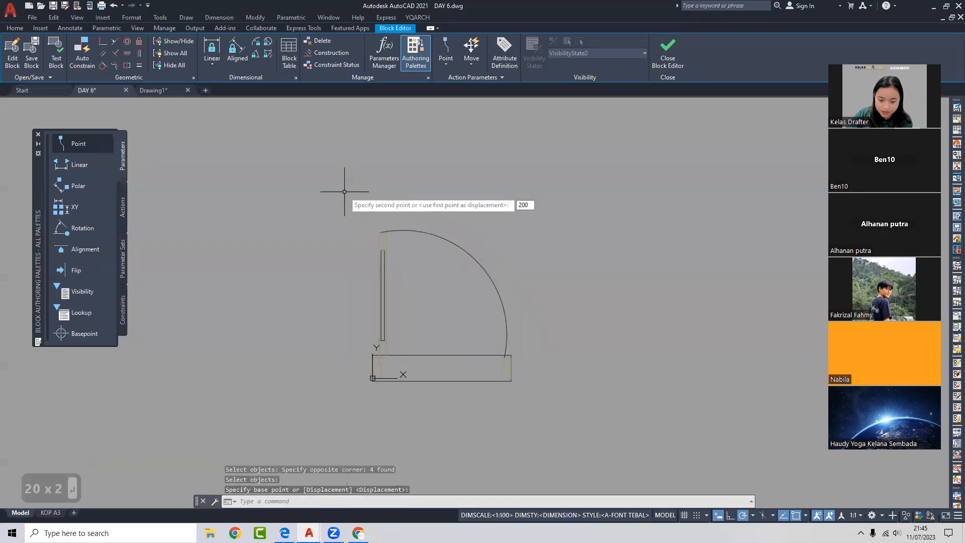
- Refit the swing arc's end to the shortened door
click(487, 237)
click(465, 275)
click(476, 260)
click(470, 266)
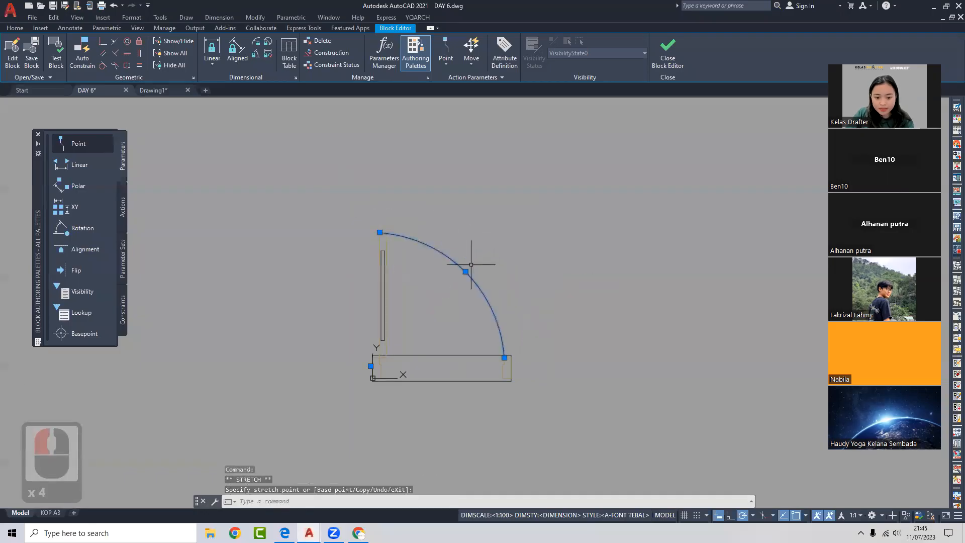
key(Escape)
- Close the Block Editor, saving the changes to PINTU TOP 2, and select the left door block
click(666, 55)
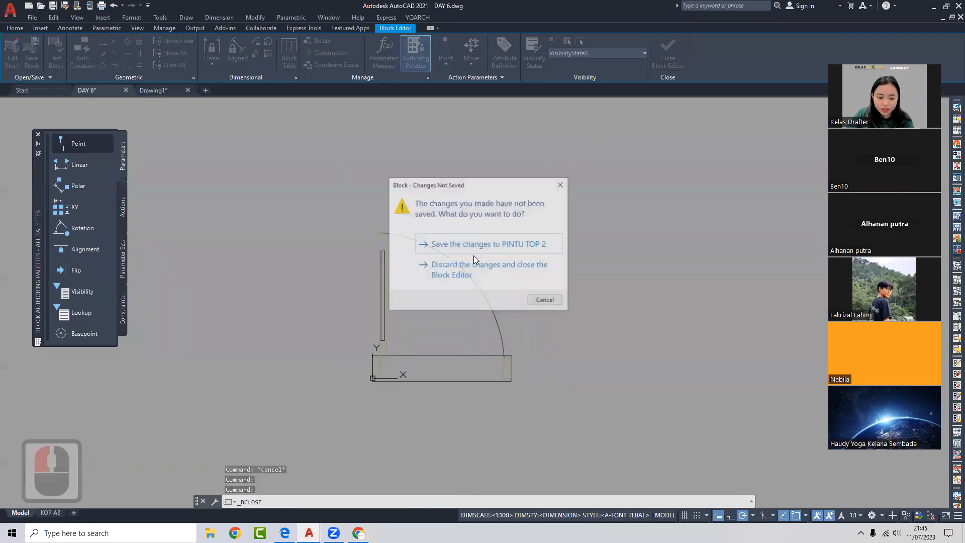
click(452, 245)
scroll(452, 267, down, 2)
scroll(543, 266, up, 2)
click(415, 267)
click(293, 332)
key(Escape)
click(593, 276)
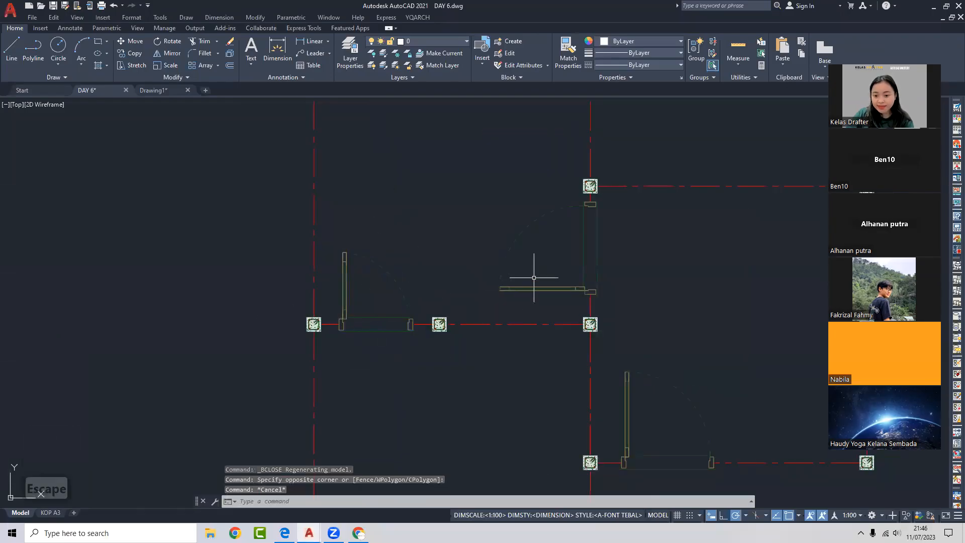
click(597, 259)
key(Escape)
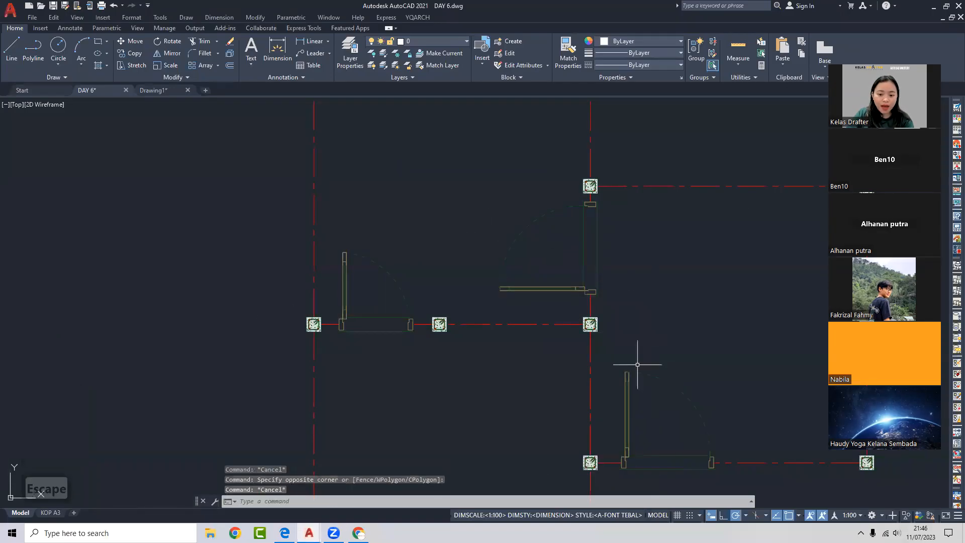
scroll(441, 273, down, 2)
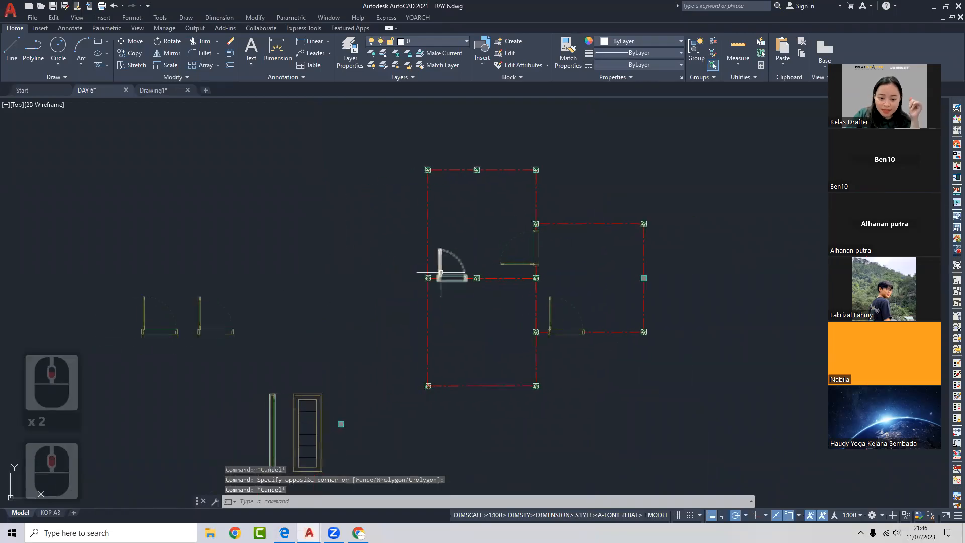
click(161, 91)
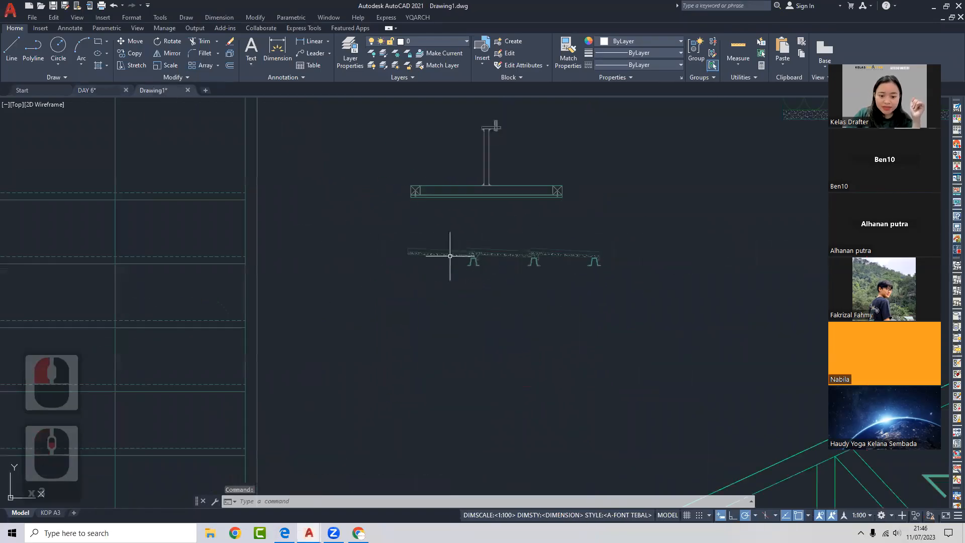
scroll(450, 255, down, 5)
scroll(390, 212, down, 3)
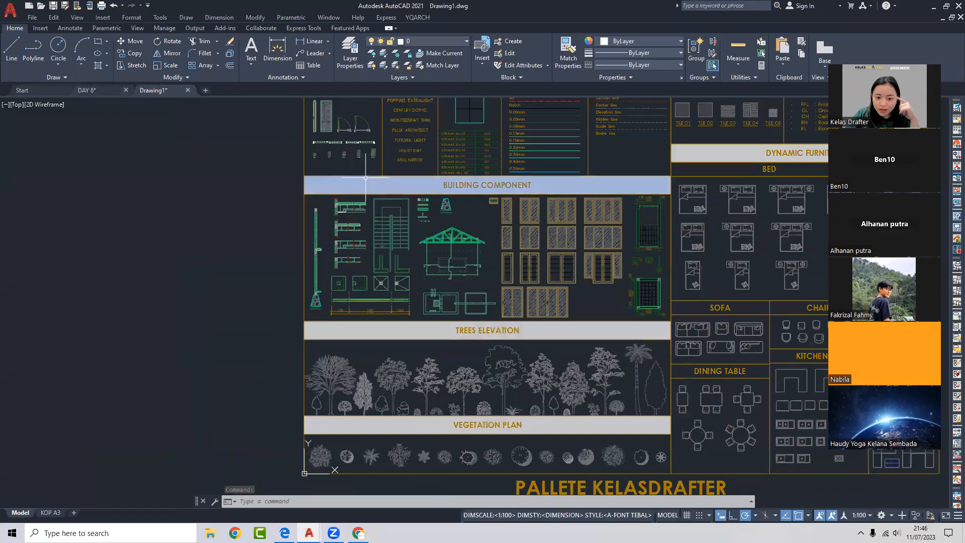
mouse_move(107, 89)
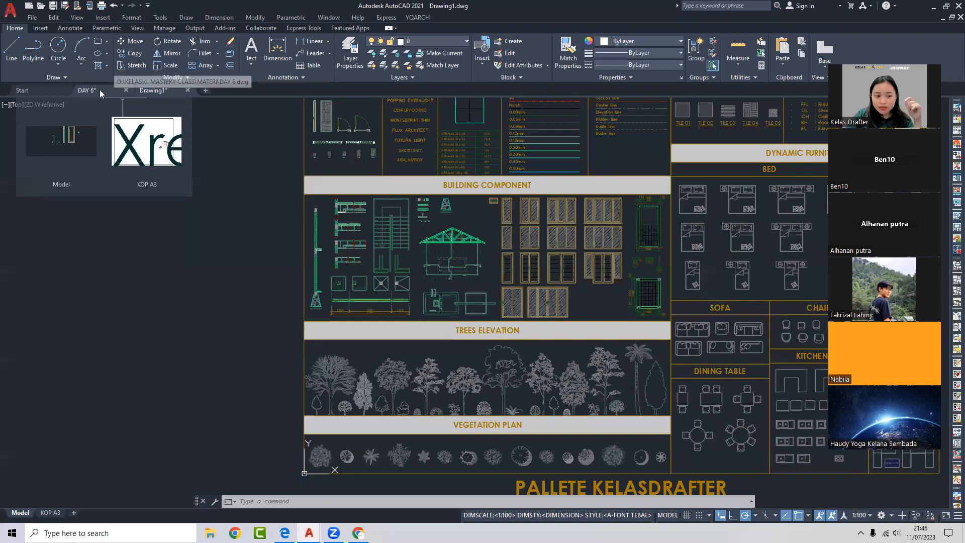
click(99, 91)
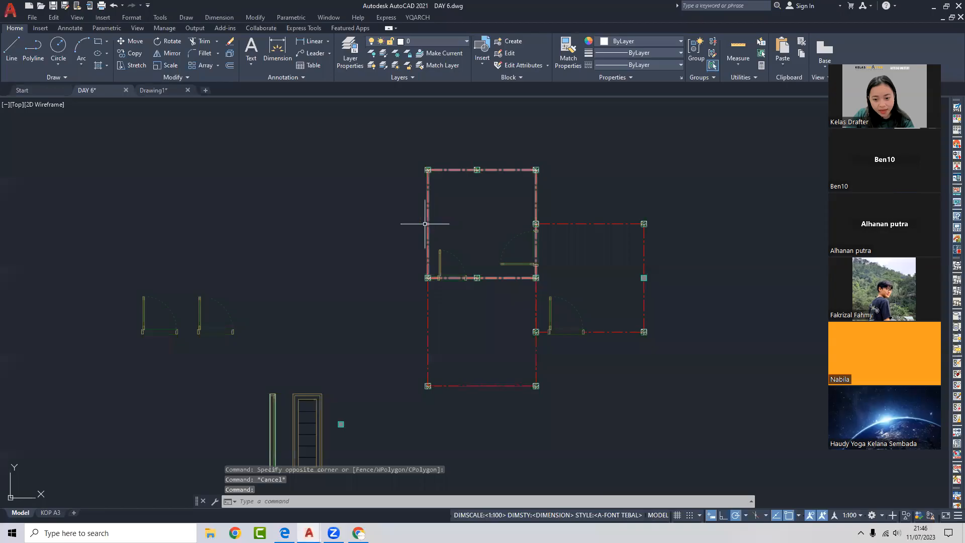
scroll(507, 287, up, 3)
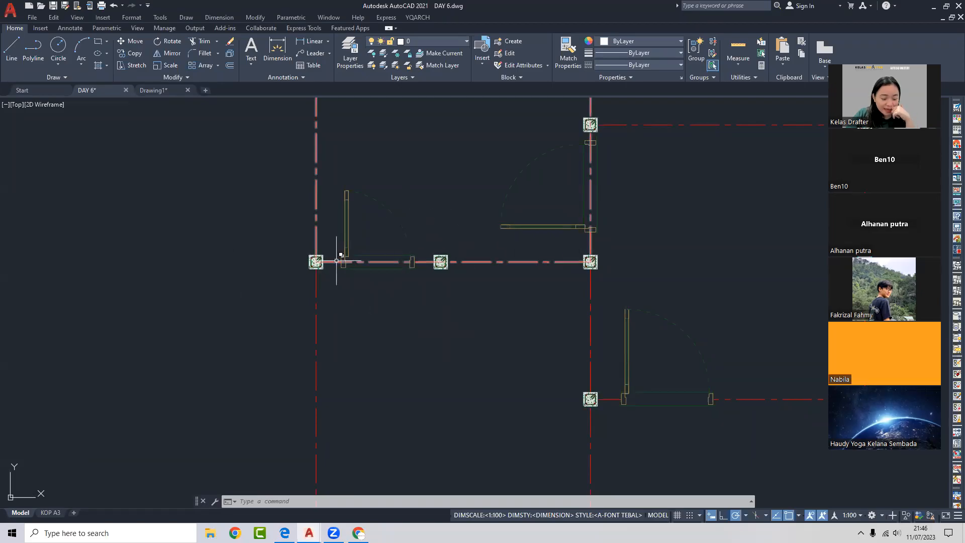
scroll(427, 253, down, 2)
scroll(424, 249, up, 2)
key(Escape)
scroll(414, 248, down, 2)
middle_drag(443, 242, 584, 194)
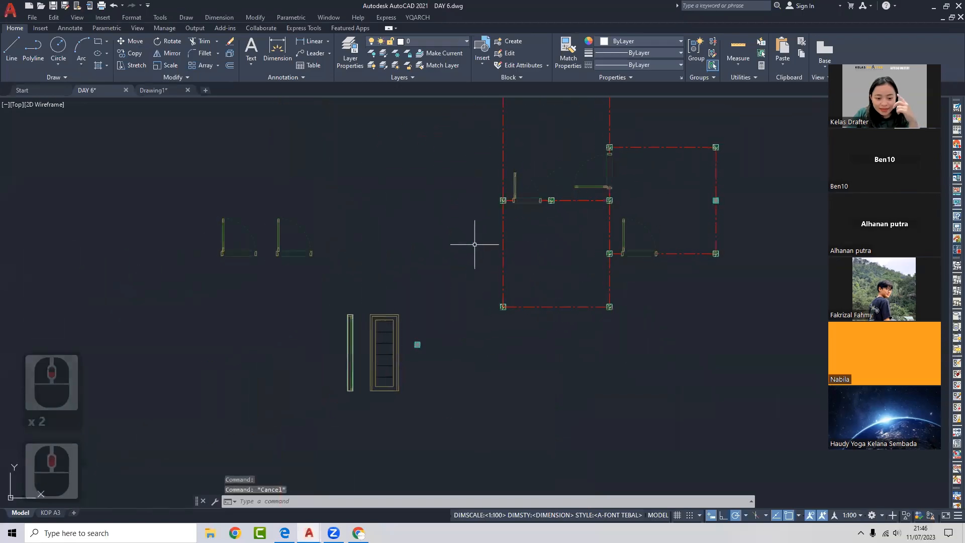
scroll(520, 174, up, 3)
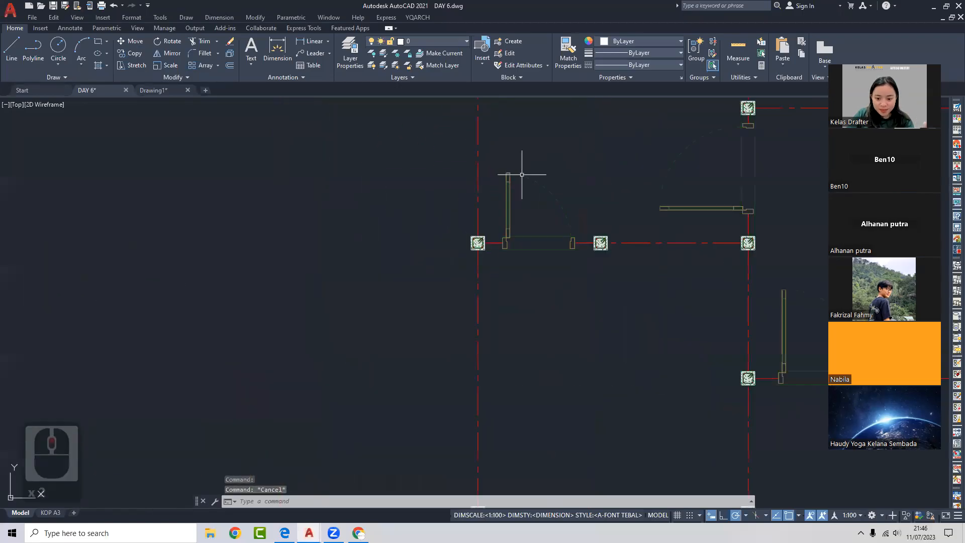
middle_drag(542, 189, 439, 189)
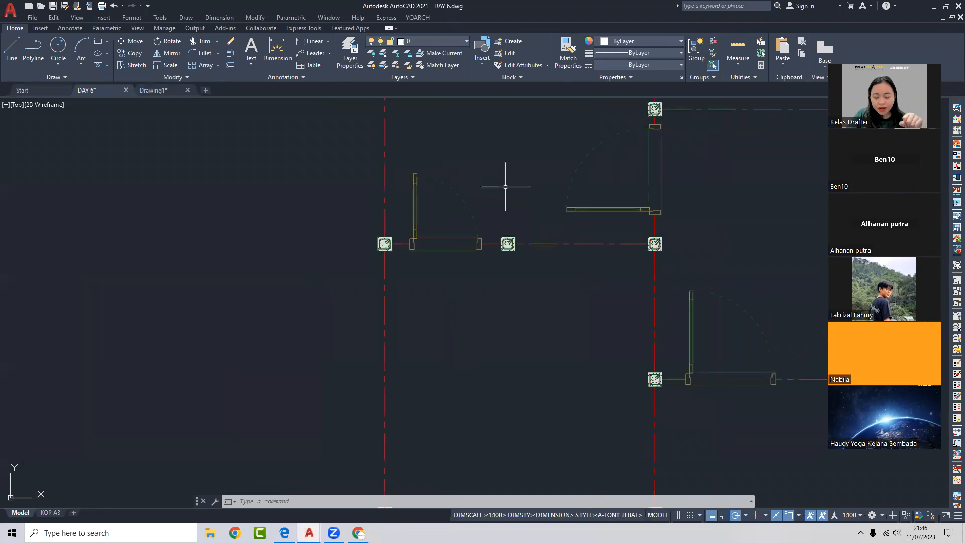
middle_drag(506, 189, 478, 209)
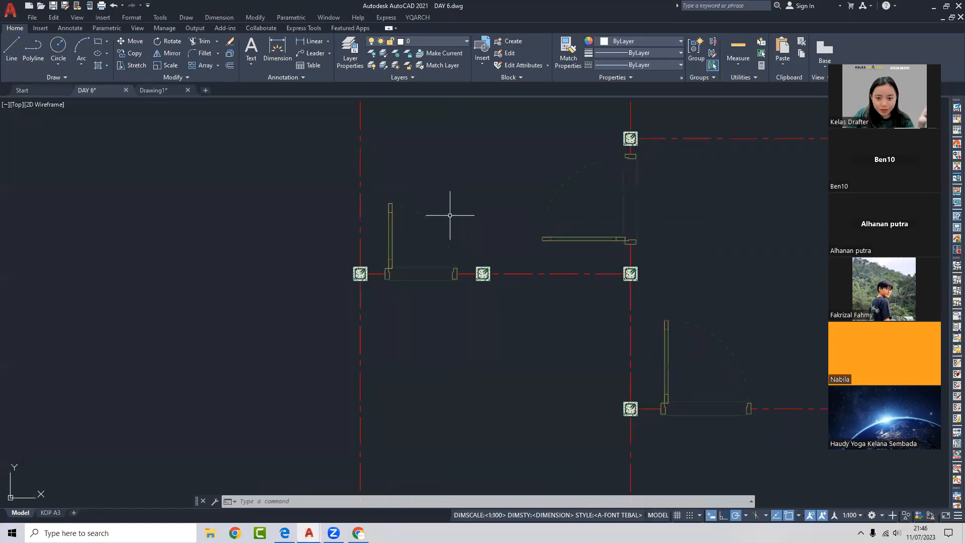
mouse_move(405, 226)
middle_down()
mouse_move(448, 229)
mouse_move(546, 172)
middle_up()
scroll(411, 234, down, 2)
middle_drag(450, 248, 522, 169)
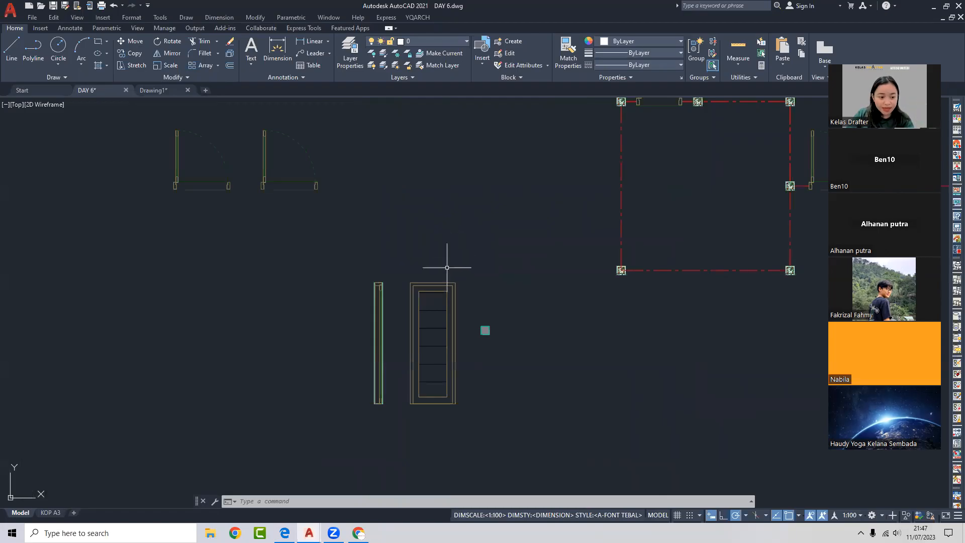
- Move the door elevation to a clear area of the drawing
click(555, 316)
click(420, 329)
middle_drag(438, 317, 445, 308)
text(m)
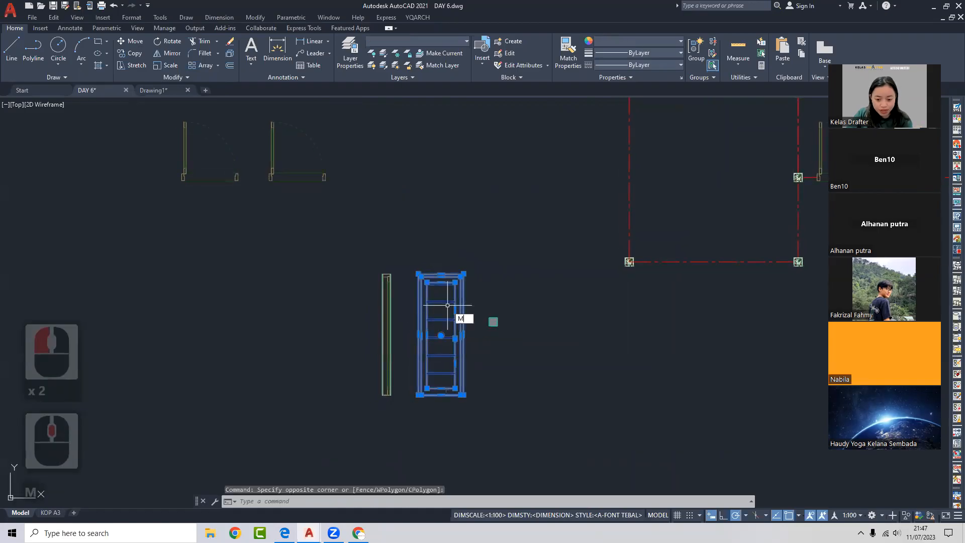
key(space)
click(463, 313)
scroll(429, 223, down, 2)
middle_drag(402, 132, 461, 278)
scroll(426, 223, up, 2)
click(424, 231)
key(Escape)
- Copy the door elevation to place a second door to its right
click(452, 205)
click(390, 226)
text(c)
key(space)
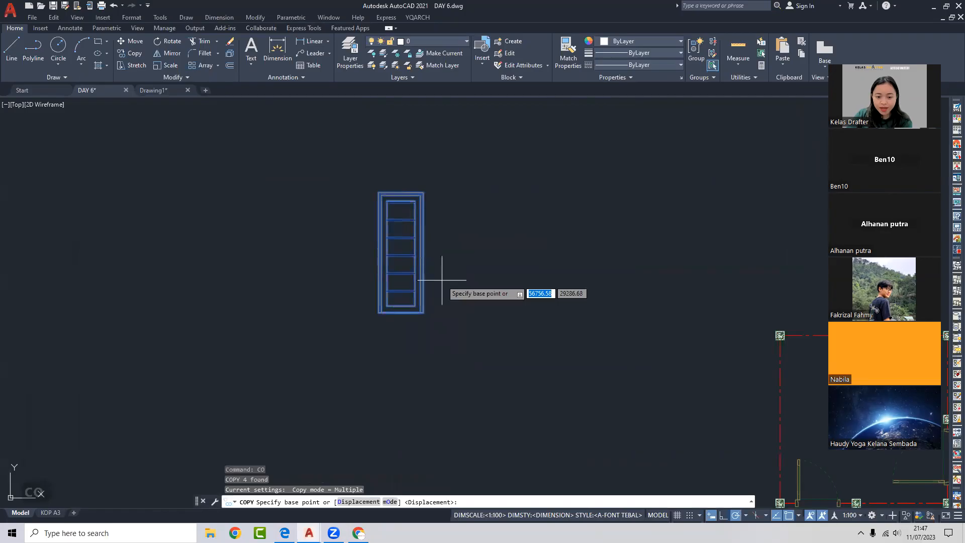
click(446, 273)
click(528, 275)
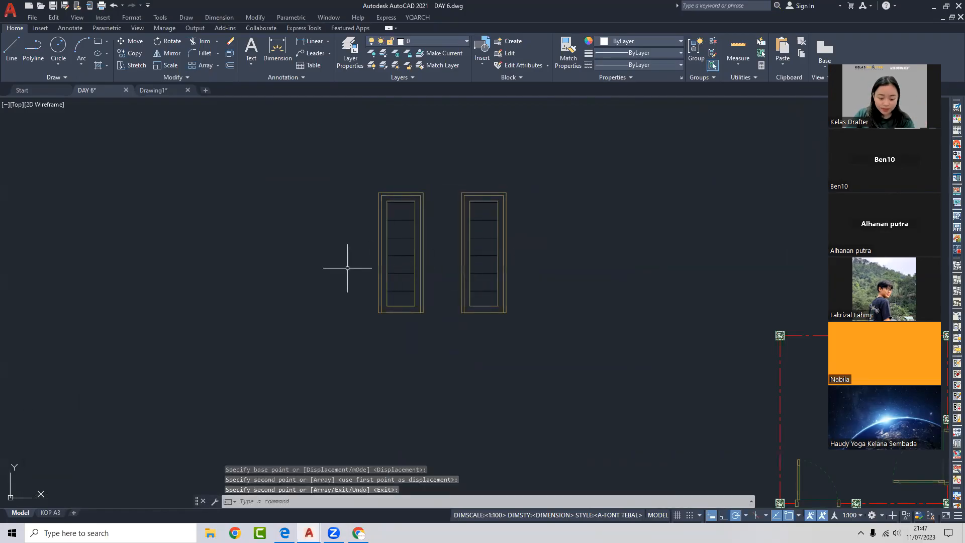
- Make the left door into block PINTU PICK with its insertion base point set
click(436, 183)
click(364, 315)
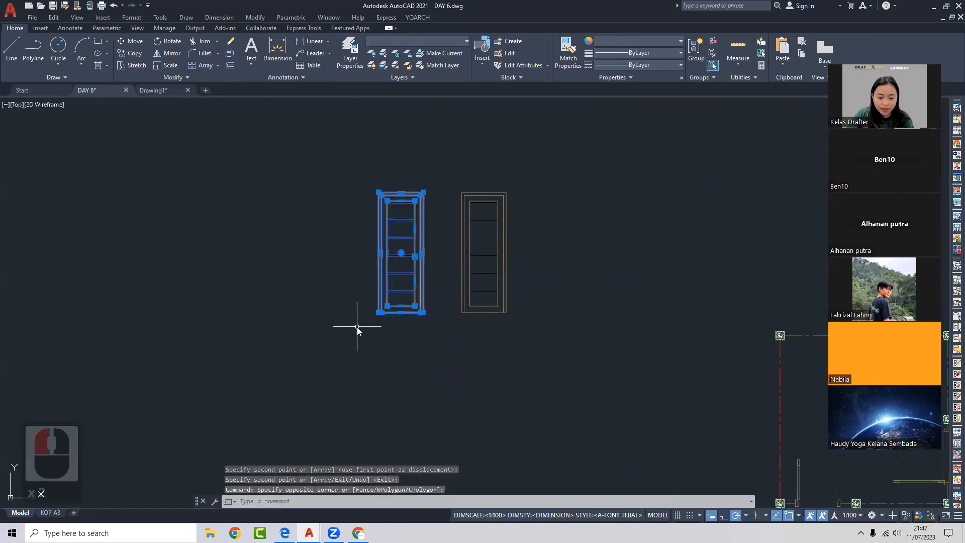
text(b)
key(Return)
click(375, 176)
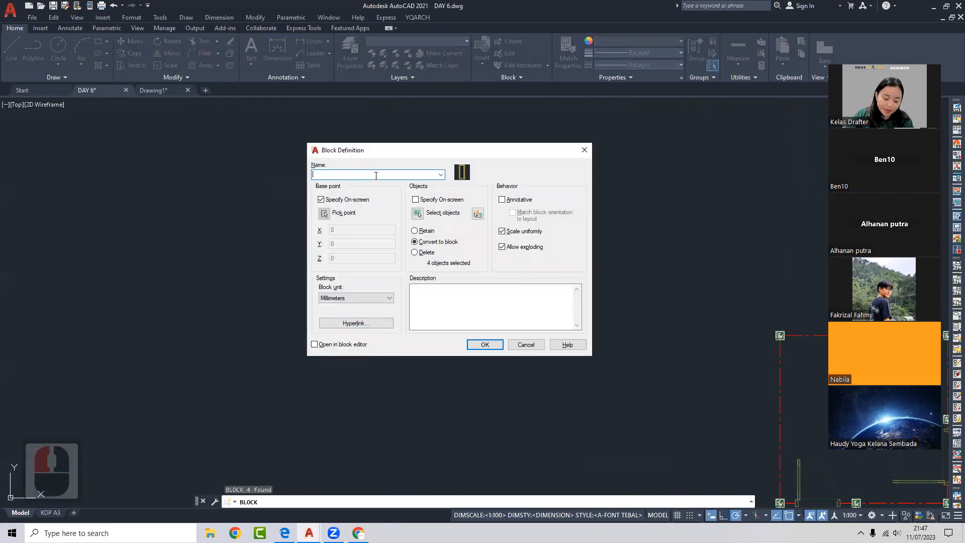
text(Pl)
text(NTU)
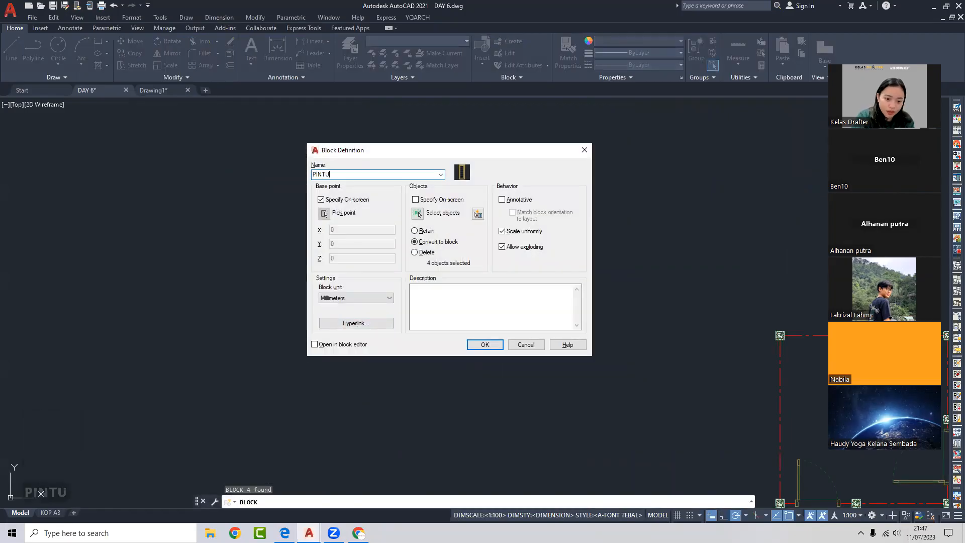
text( PICK)
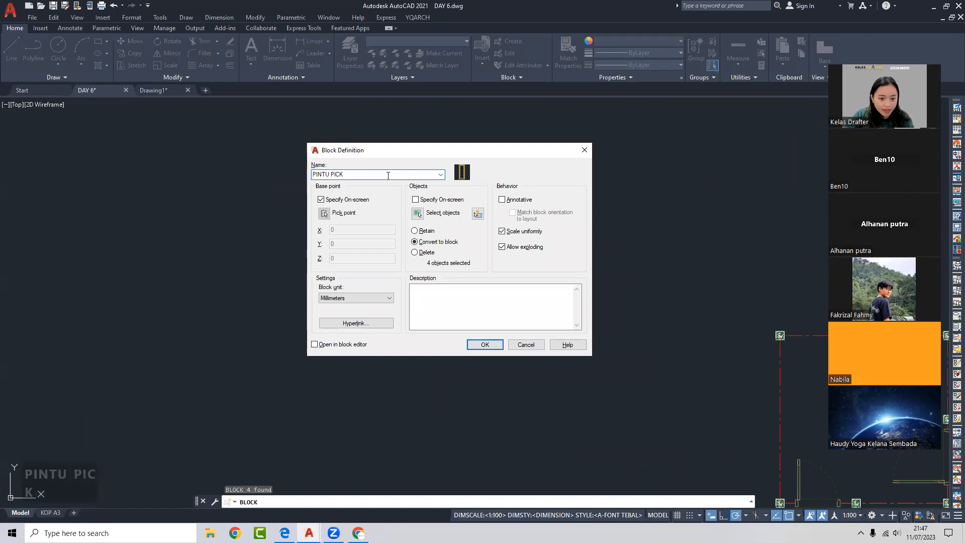
click(485, 344)
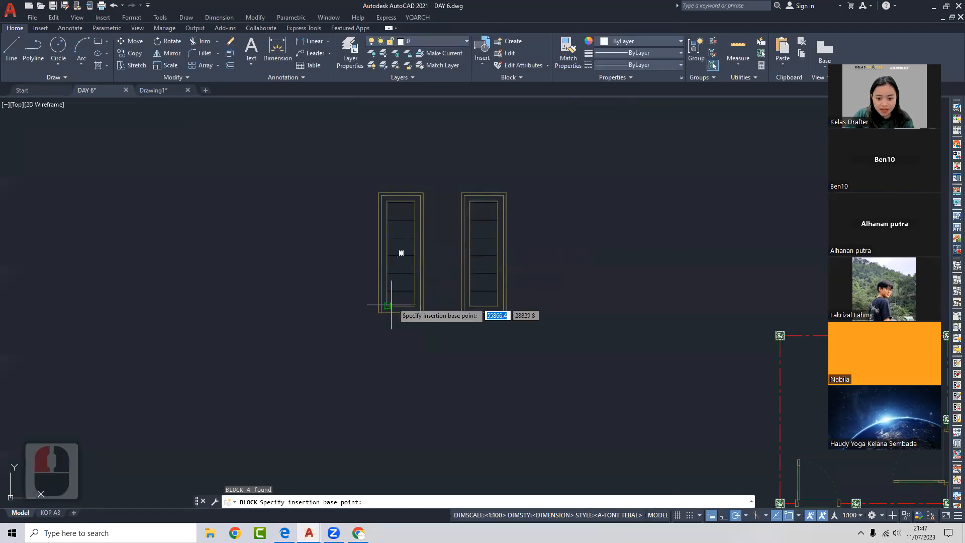
click(388, 305)
- Make the right door into block PINTU NON PICK
click(518, 252)
click(458, 318)
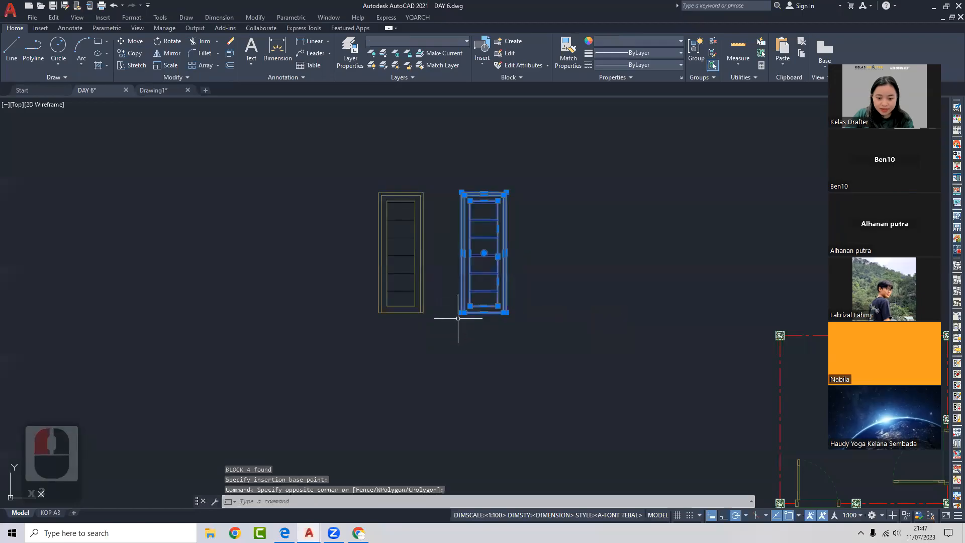
text(b)
key(Return)
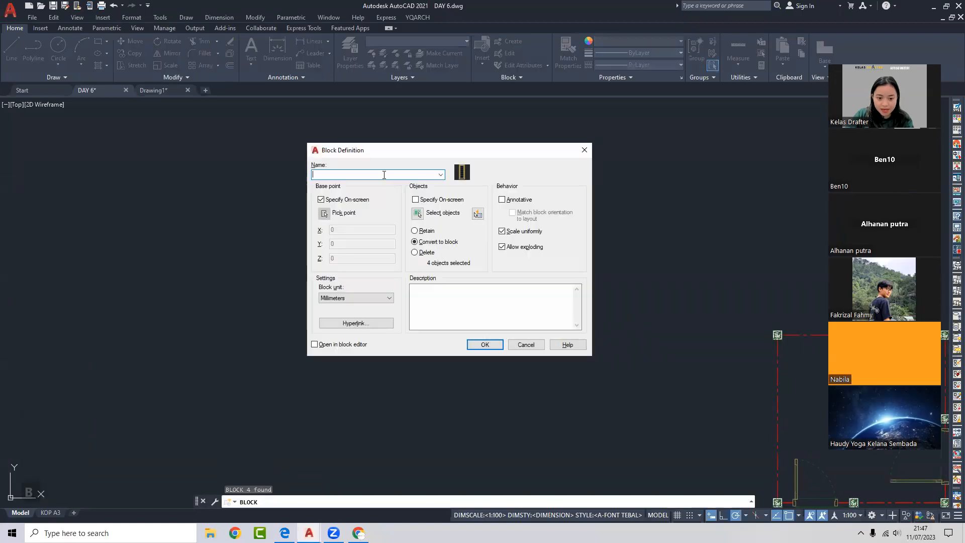
text(PINTU NON PICK)
click(322, 200)
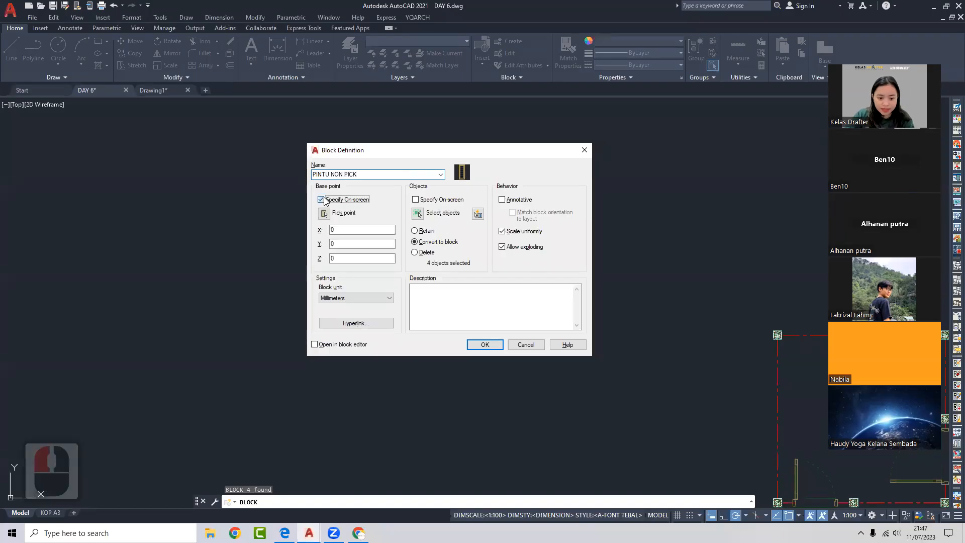
click(490, 344)
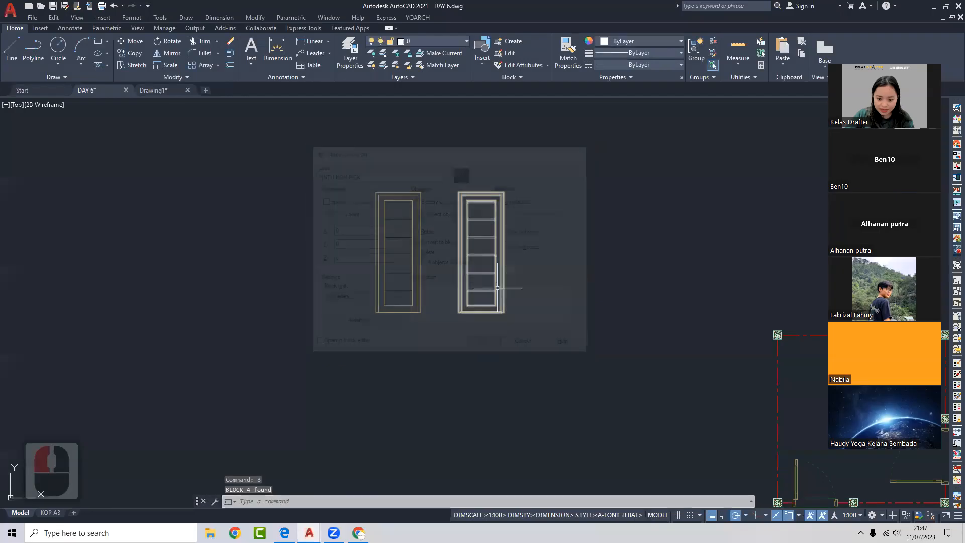
- Window-select both door elevation blocks and delete them
click(497, 287)
click(459, 275)
click(460, 275)
click(427, 276)
click(399, 282)
key(Escape)
click(560, 243)
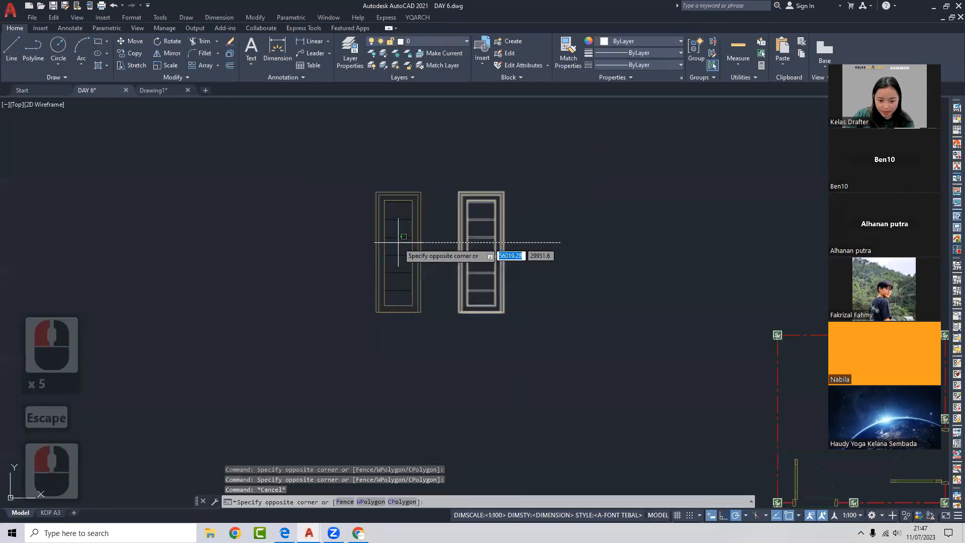
click(398, 242)
scroll(382, 296, up, 5)
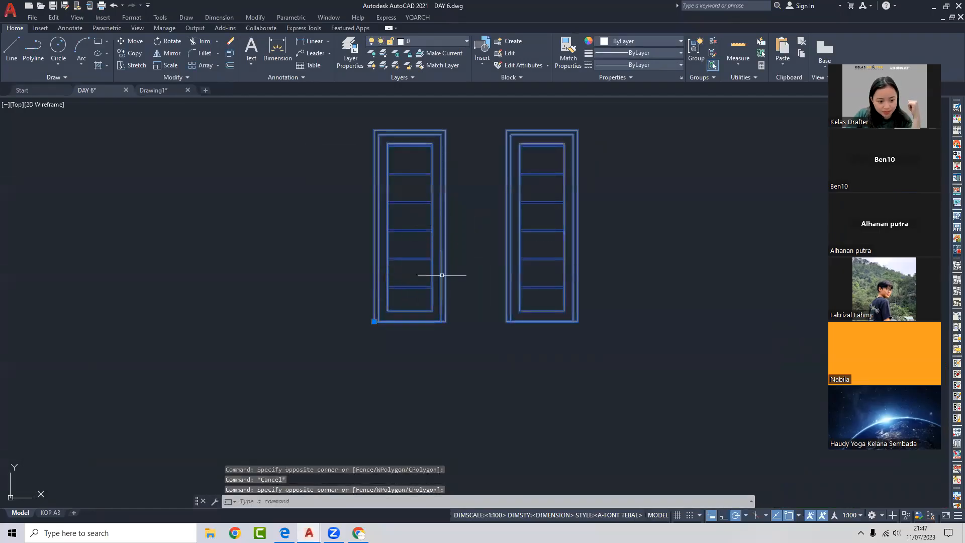
middle_drag(442, 274, 417, 274)
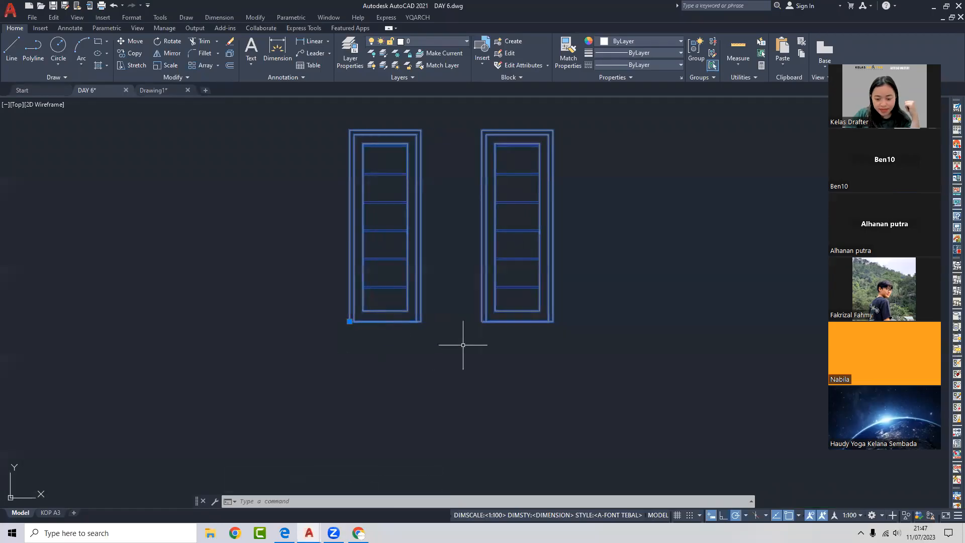
scroll(474, 323, down, 2)
middle_drag(484, 318, 429, 265)
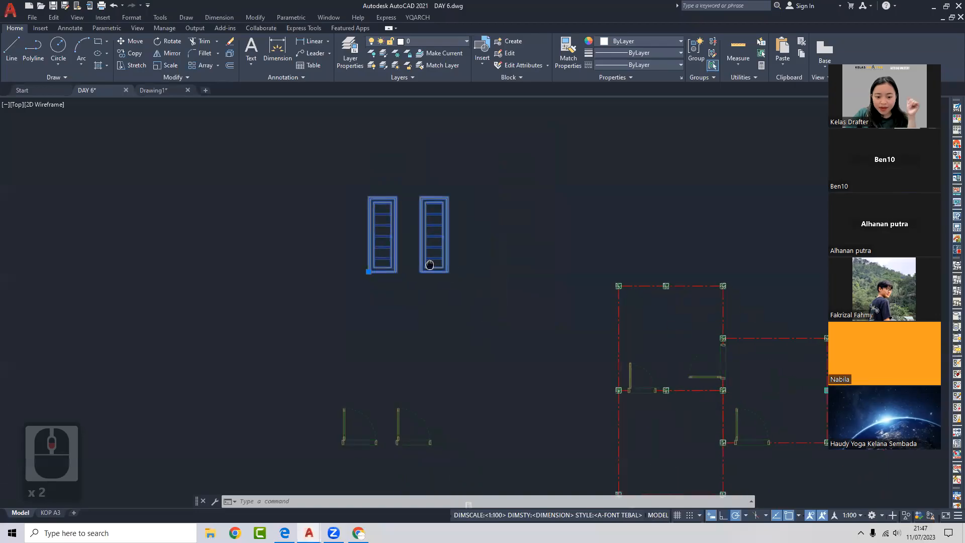
click(441, 289)
click(352, 250)
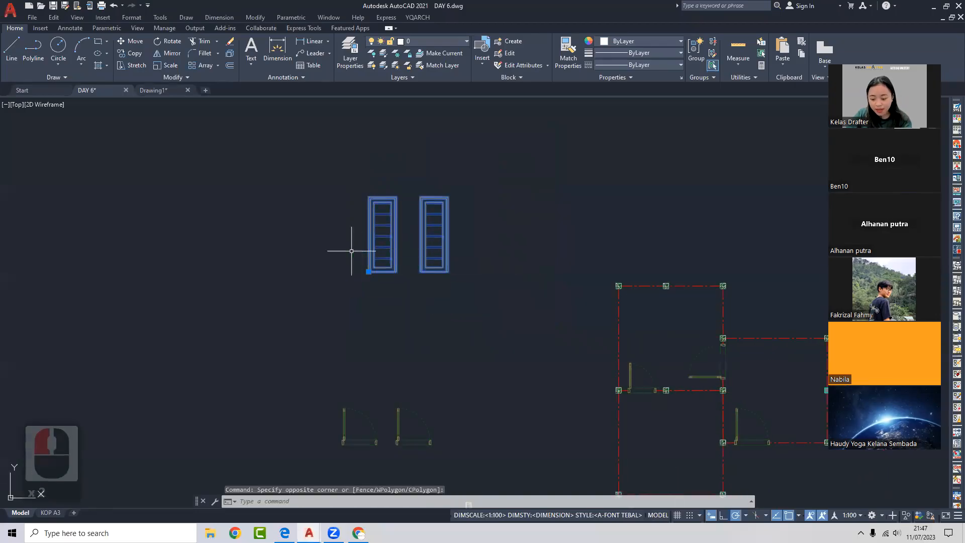
key(Delete)
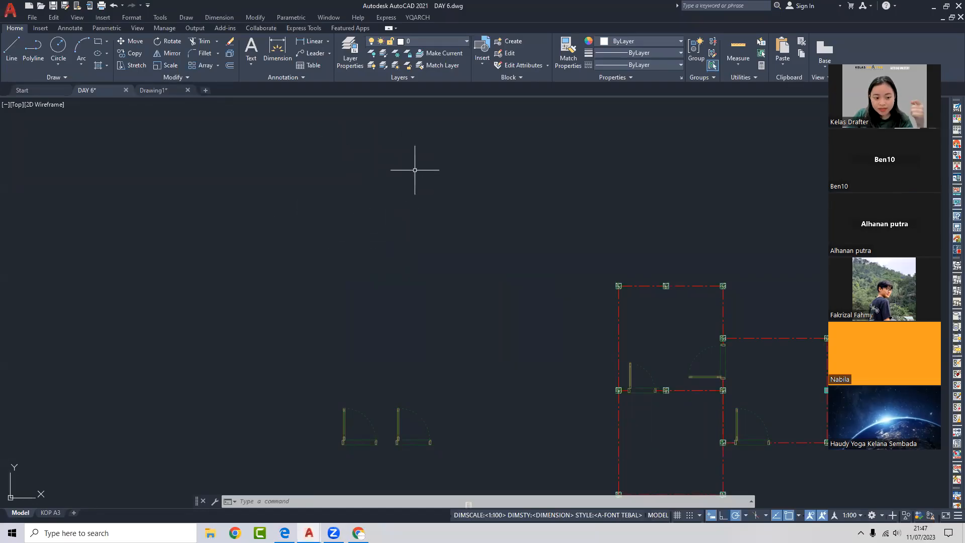
- Filter the Blocks palette to PIN and place the PINTU PICK door in the drawing
right_click(405, 207)
key(Escape)
key(Return)
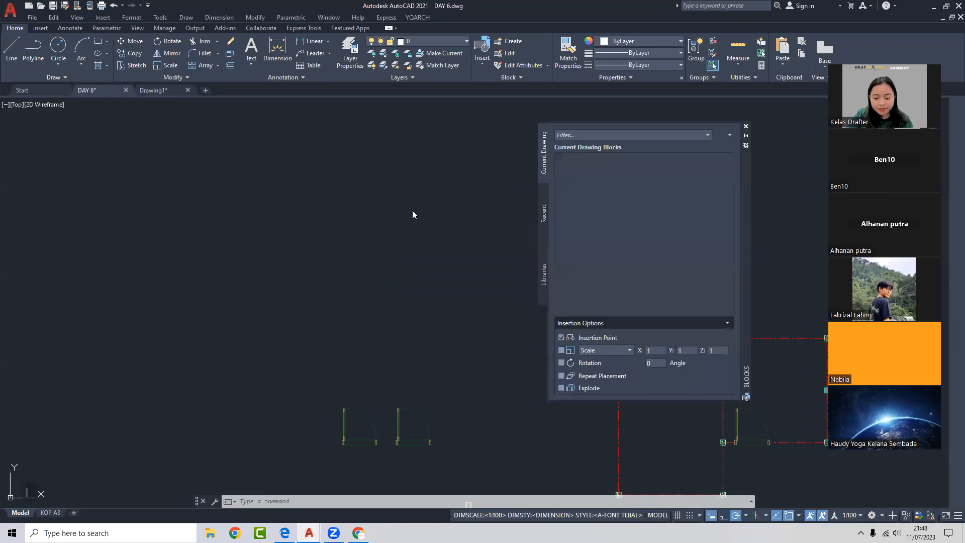
click(585, 135)
text(PIN*)
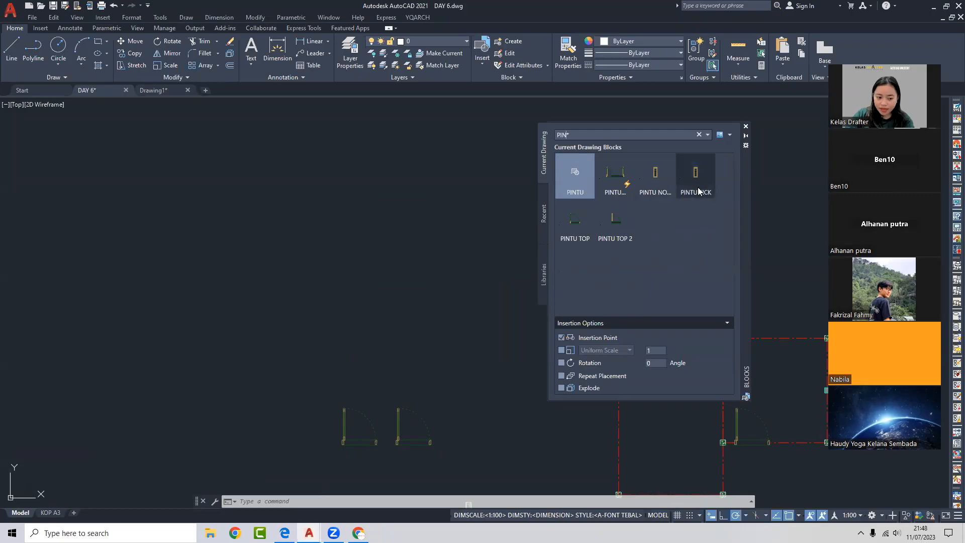
mouse_move(700, 191)
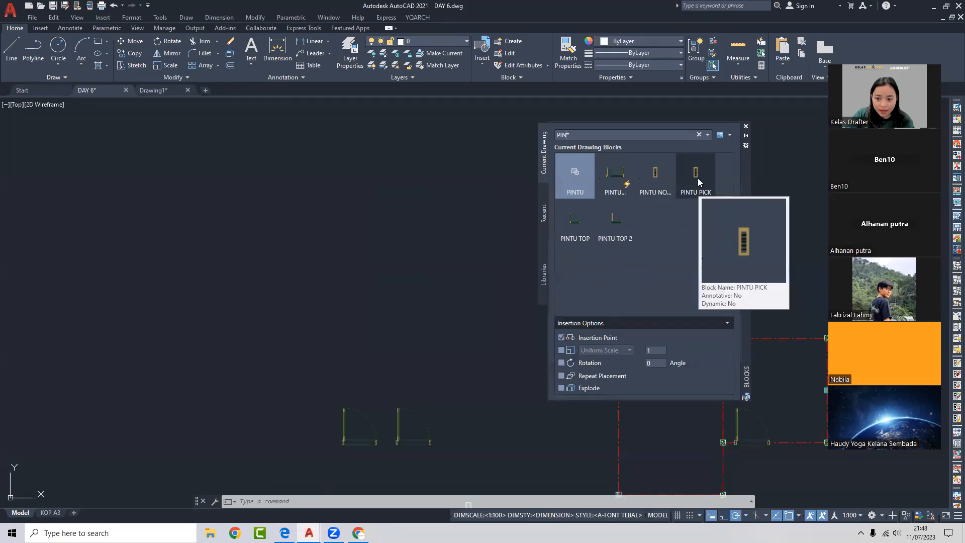
click(698, 179)
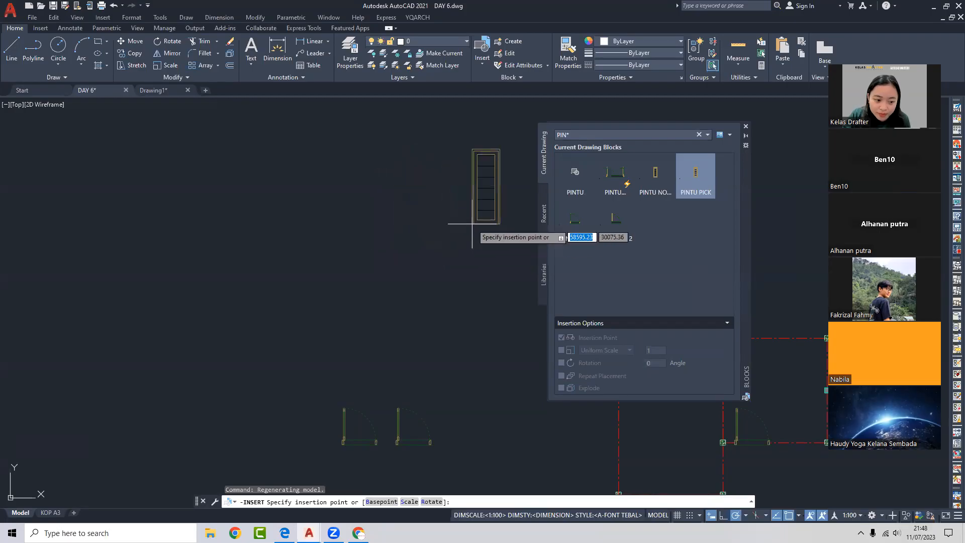
scroll(367, 245, up, 2)
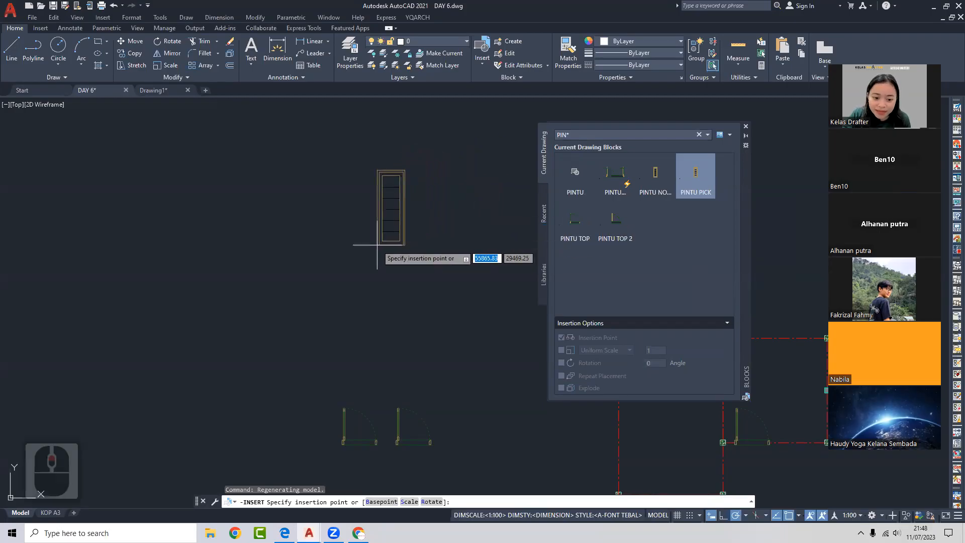
scroll(367, 245, down, 4)
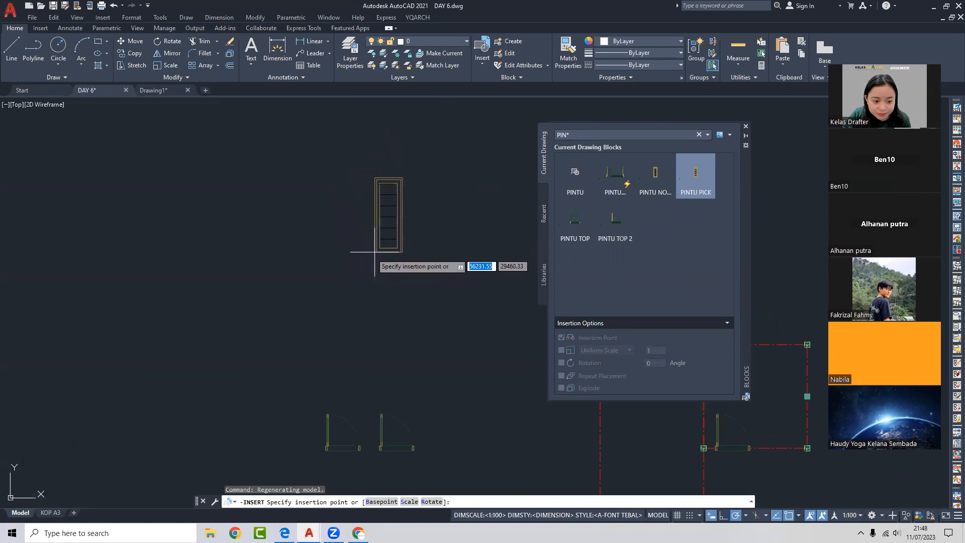
click(357, 262)
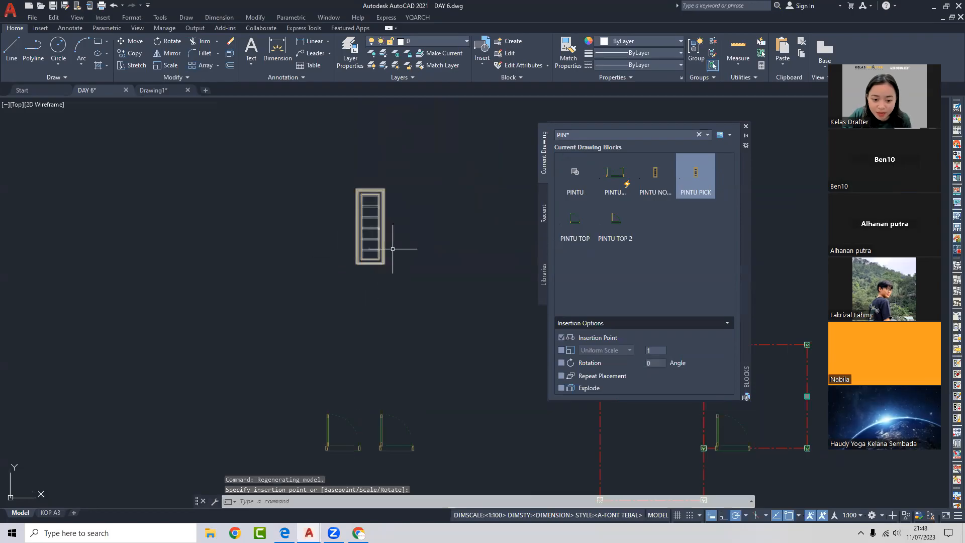
- Place another PINTU door block, then select a stray inserted door
middle_drag(466, 262, 357, 277)
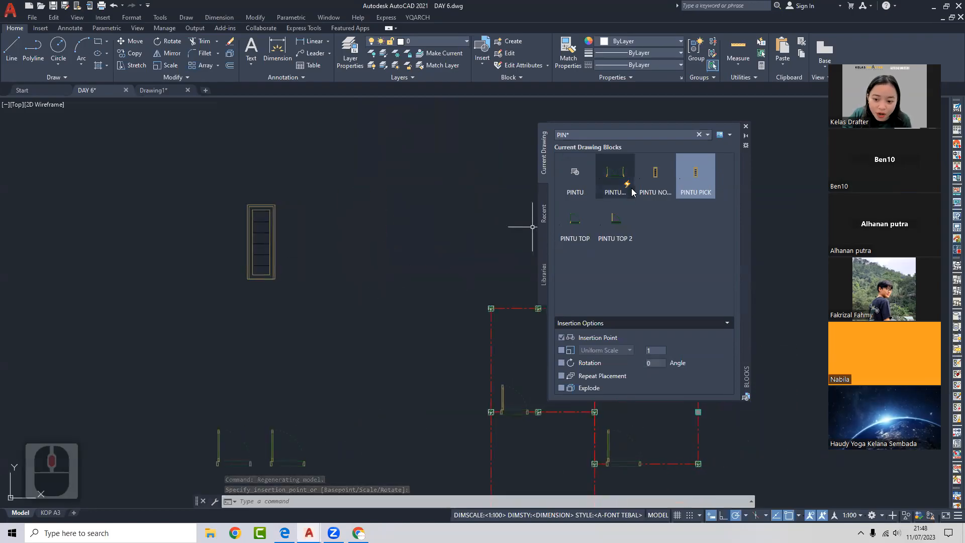
click(655, 176)
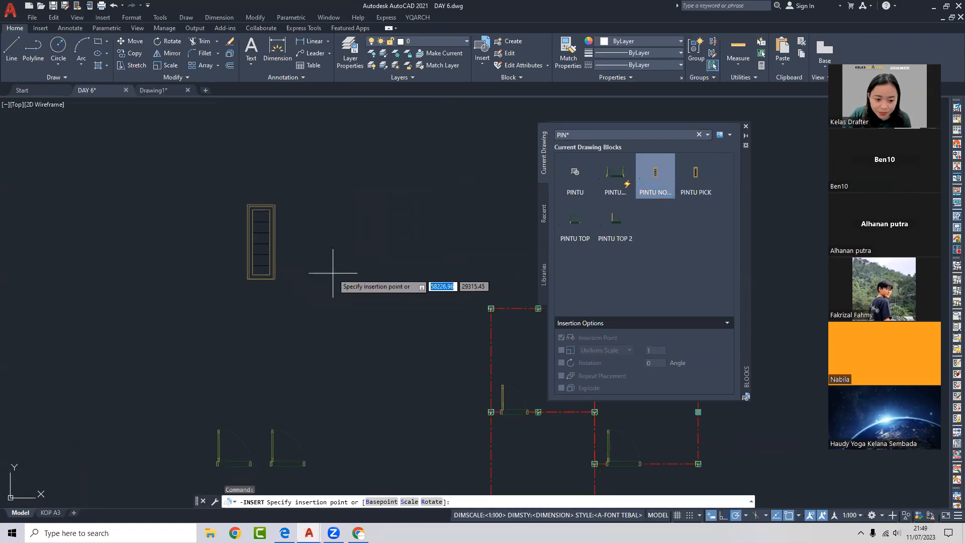
scroll(345, 272, down, 4)
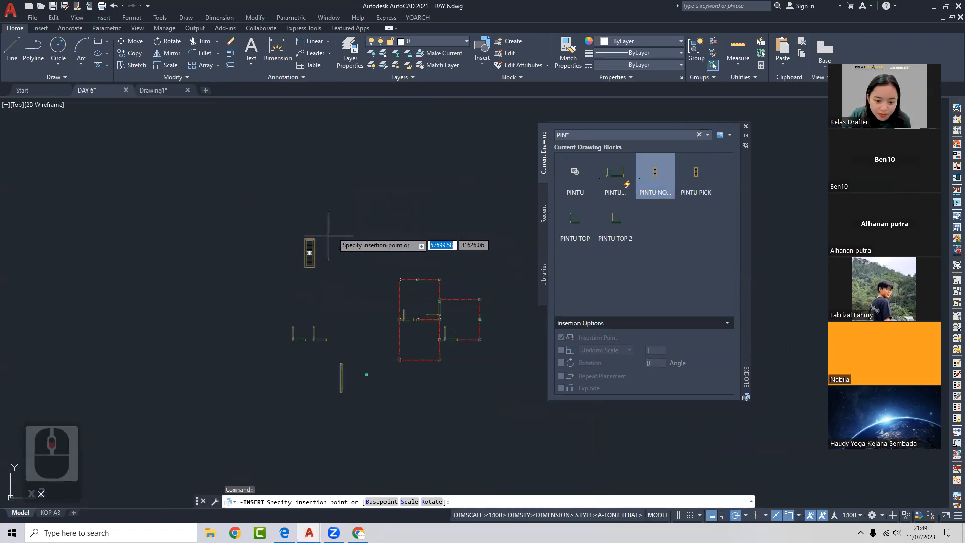
scroll(322, 254, up, 5)
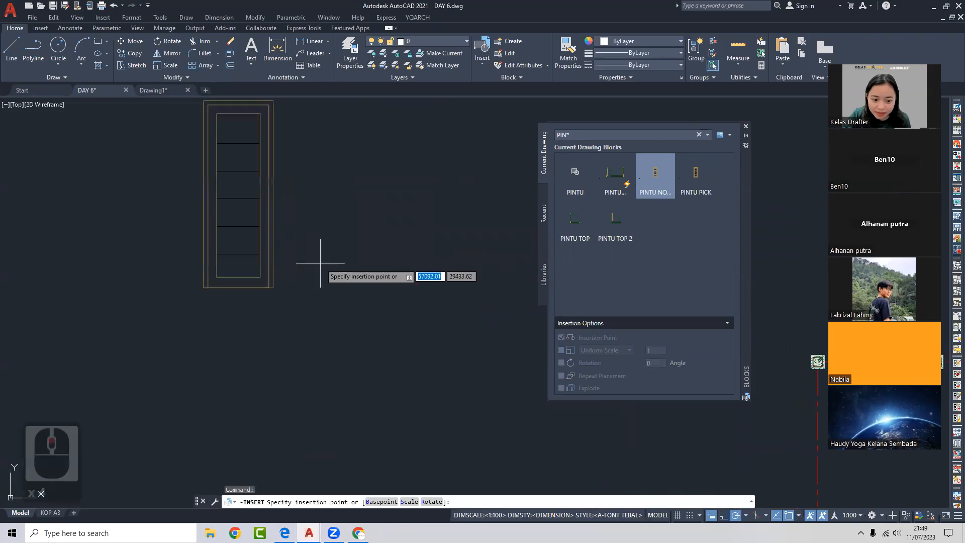
click(336, 288)
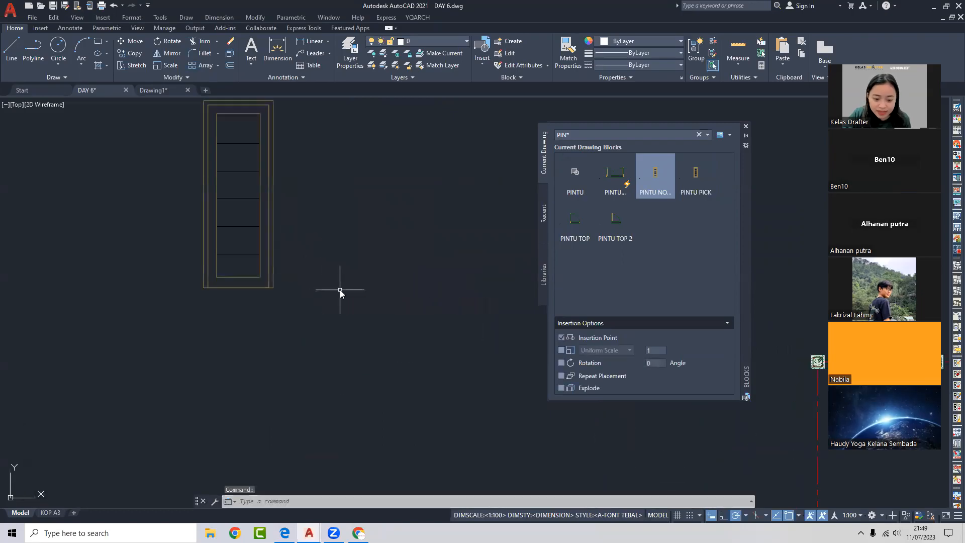
scroll(352, 272, down, 6)
scroll(363, 263, down, 1)
middle_drag(371, 254, 327, 308)
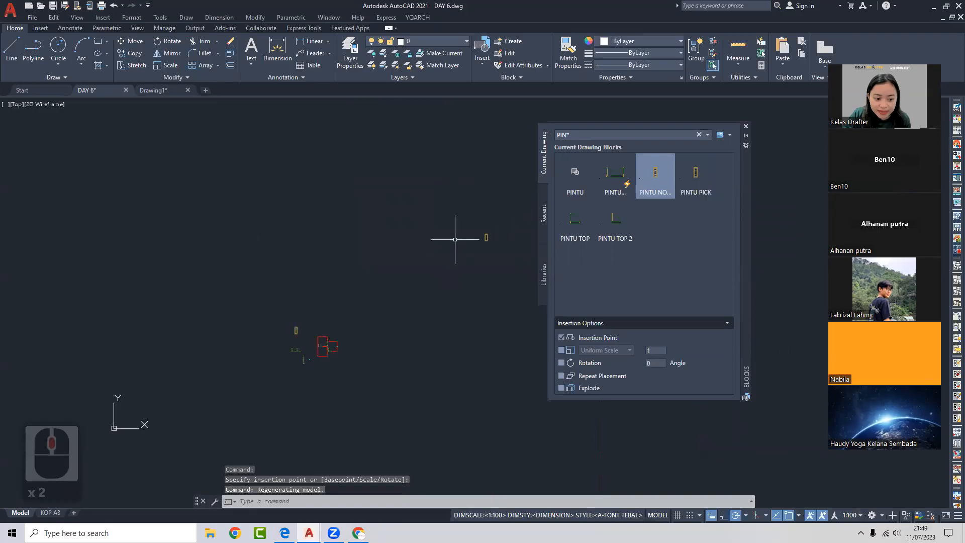
click(486, 238)
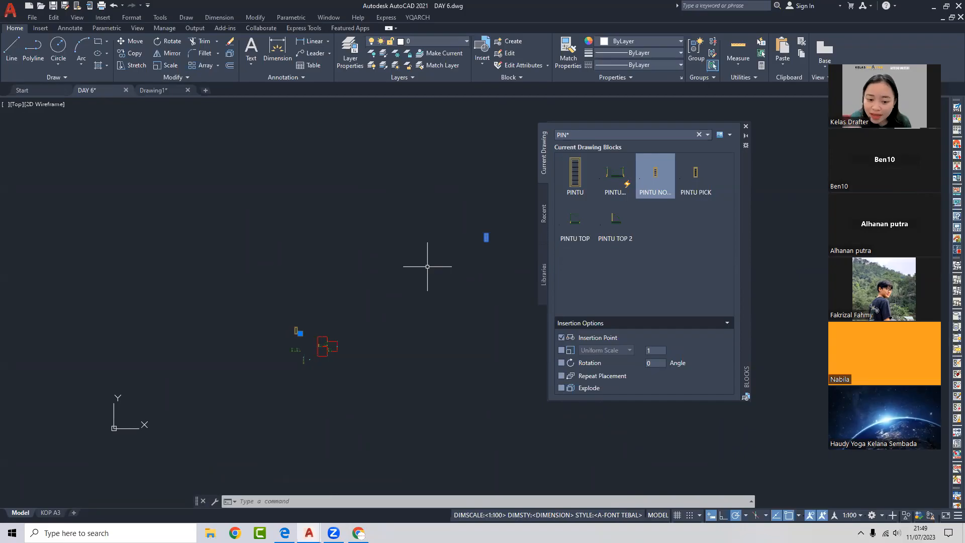
- Delete the stray door block and place another door block from the list
key(Delete)
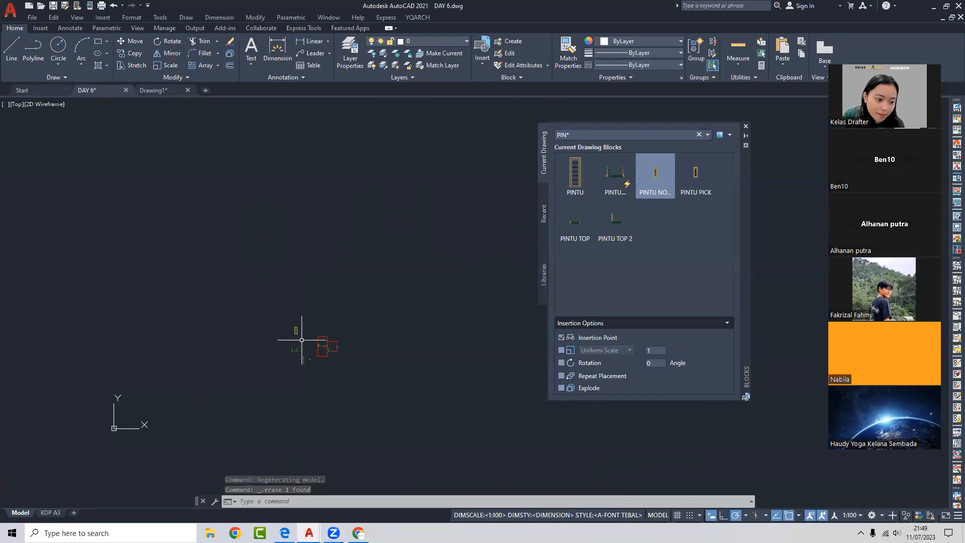
scroll(302, 340, up, 5)
middle_drag(301, 340, 409, 341)
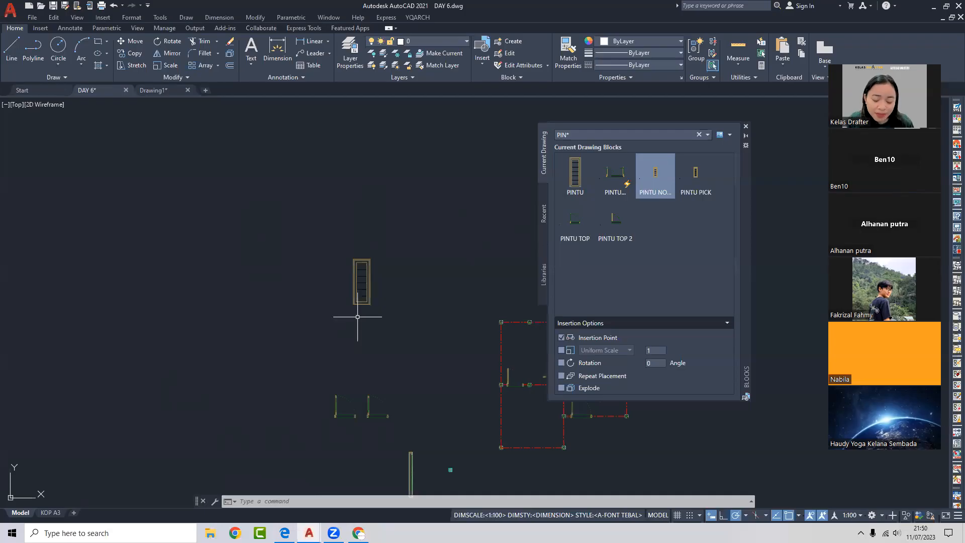
scroll(414, 336, down, 3)
click(578, 220)
scroll(427, 304, up, 3)
click(433, 302)
- Find and delete the small leftover door object
scroll(406, 305, down, 5)
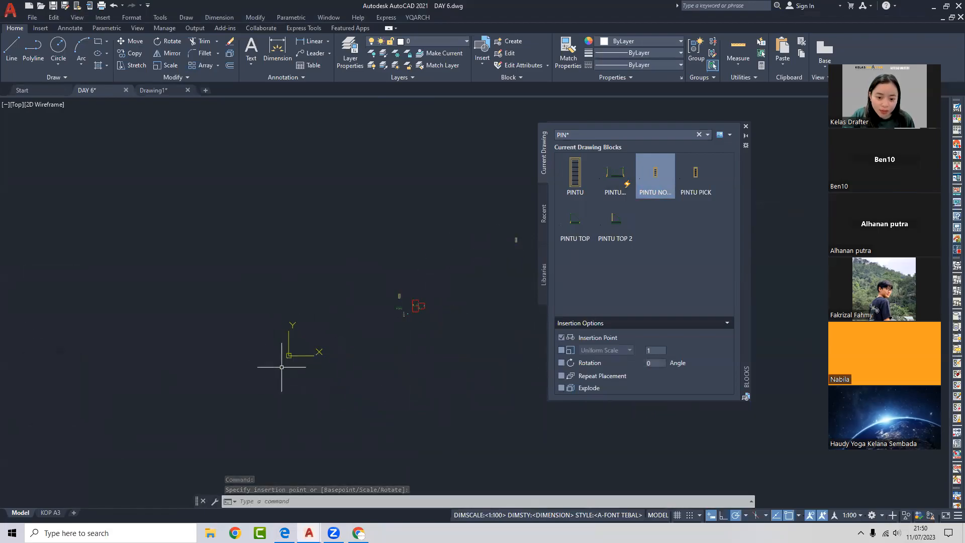
scroll(311, 359, down, 2)
middle_drag(331, 348, 271, 372)
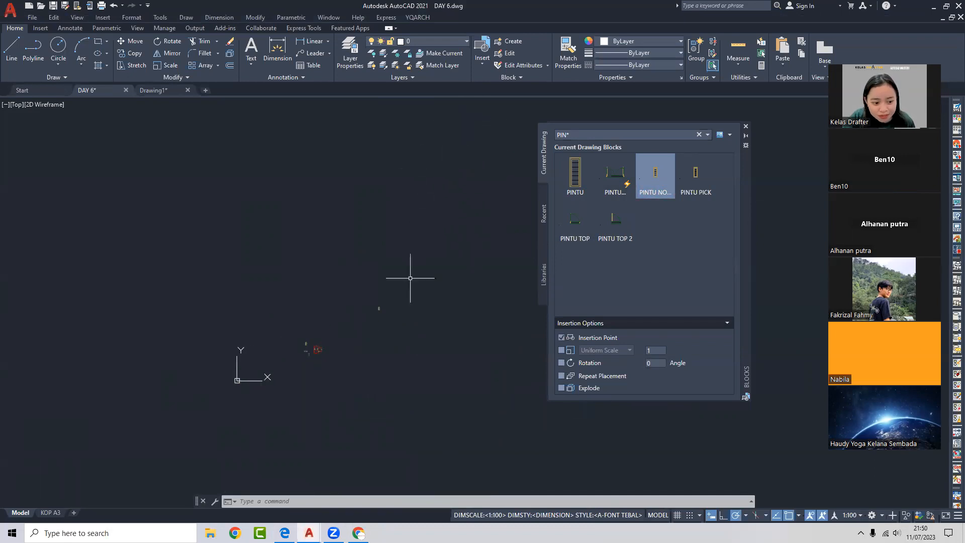
click(379, 308)
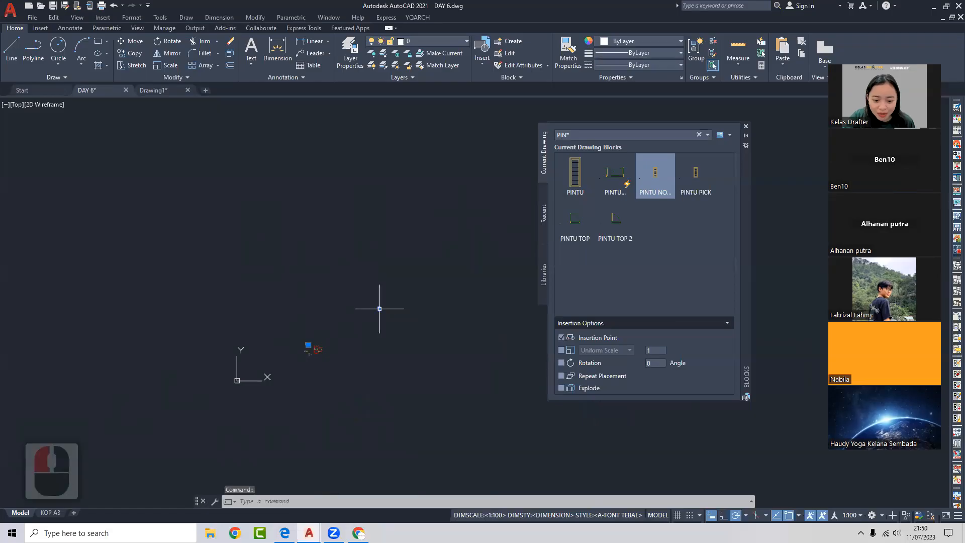
key(Delete)
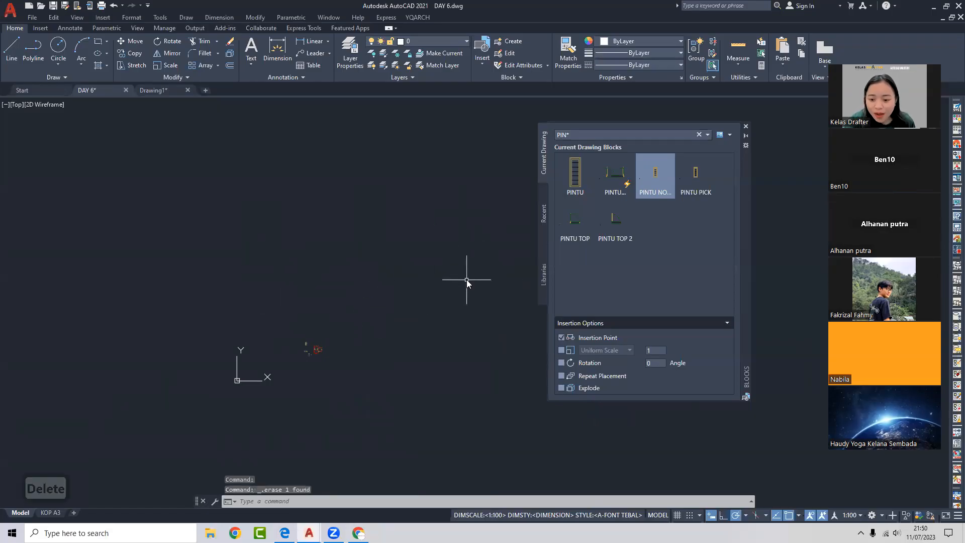
scroll(304, 349, up, 7)
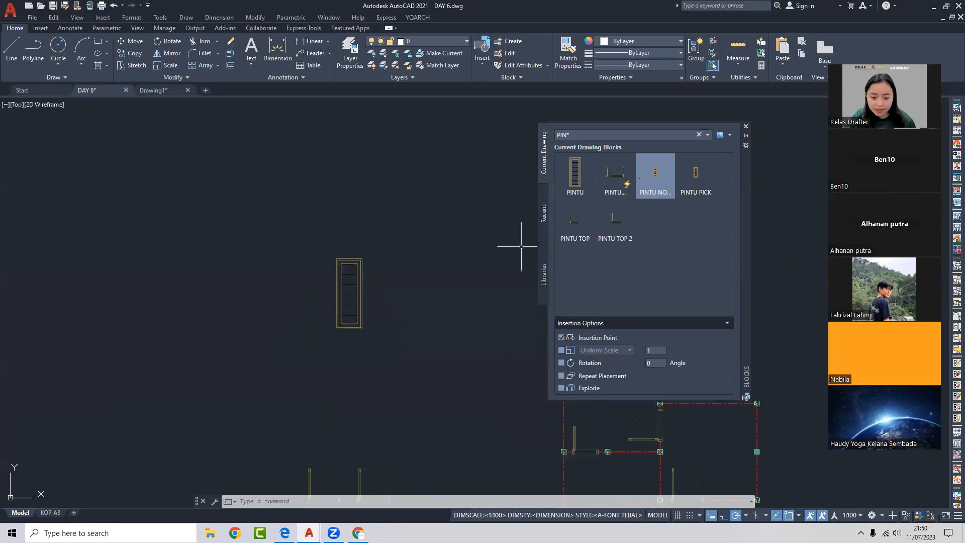
- Pan around the door elevation in DAY 6, selecting and then deselecting the door block
scroll(424, 269, down, 2)
mouse_move(362, 300)
middle_down()
mouse_move(337, 268)
mouse_move(361, 248)
mouse_move(341, 266)
middle_up()
scroll(362, 248, up, 2)
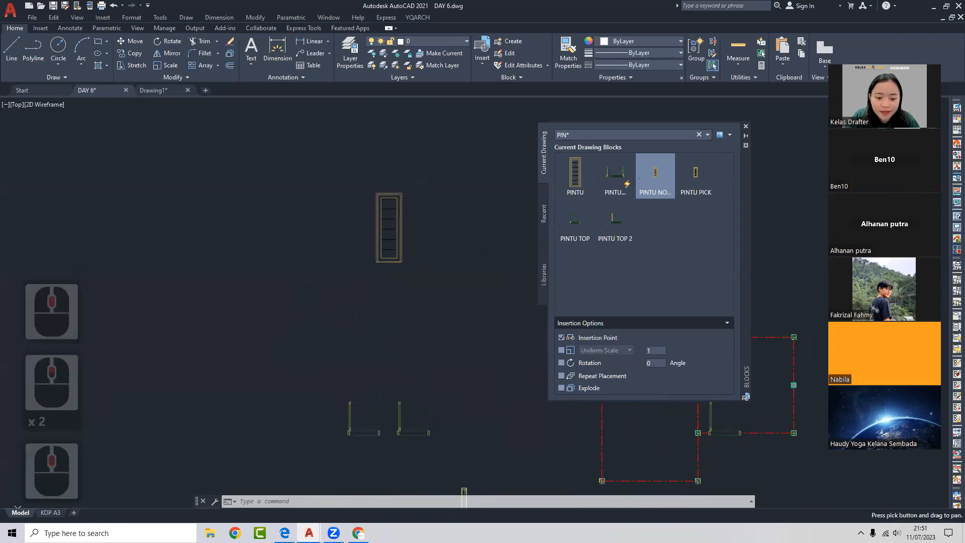
click(424, 230)
click(381, 237)
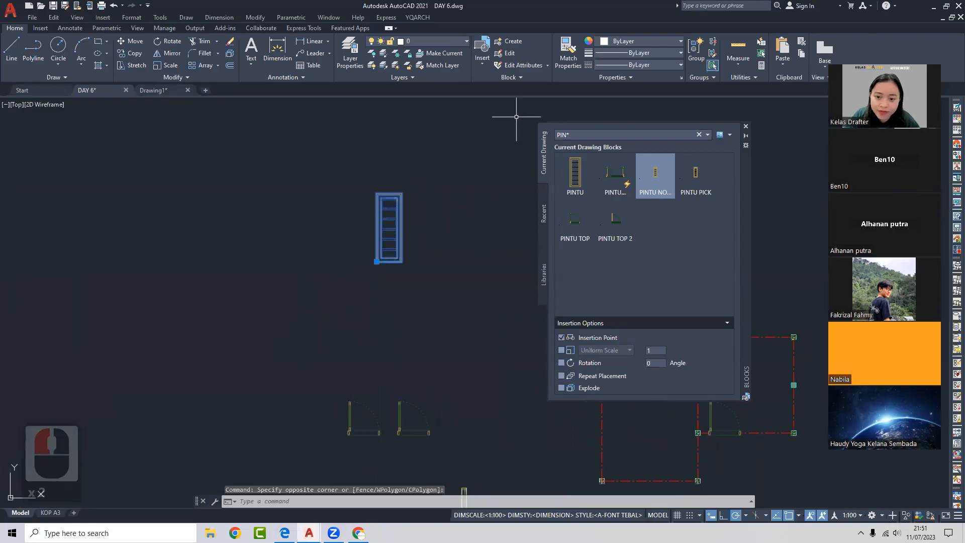
key(Escape)
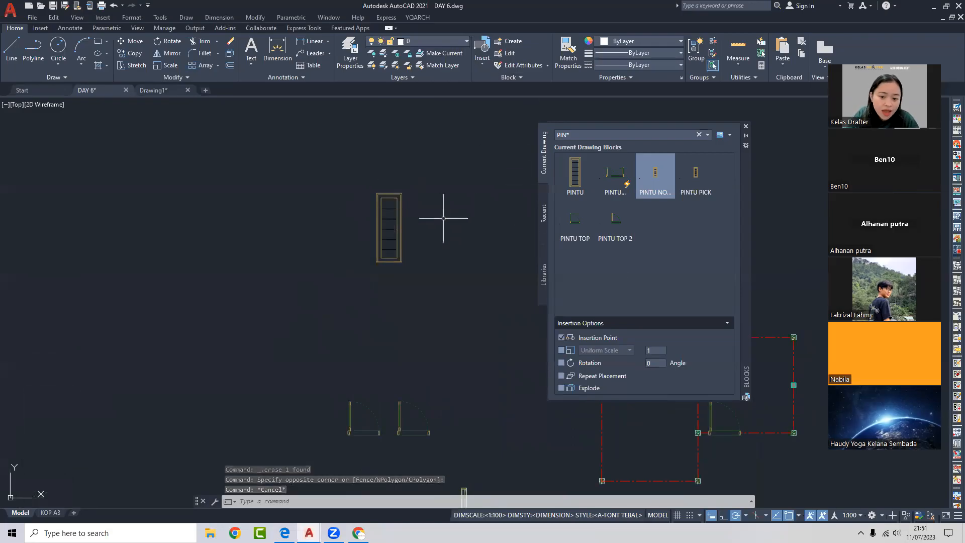
middle_drag(442, 215, 376, 224)
scroll(345, 233, up, 2)
click(345, 233)
click(304, 257)
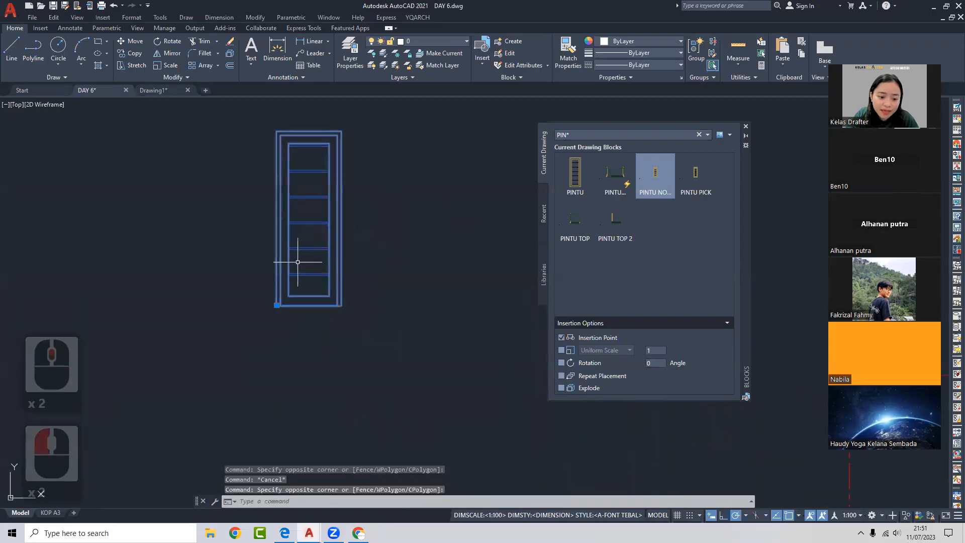
middle_drag(311, 231, 403, 275)
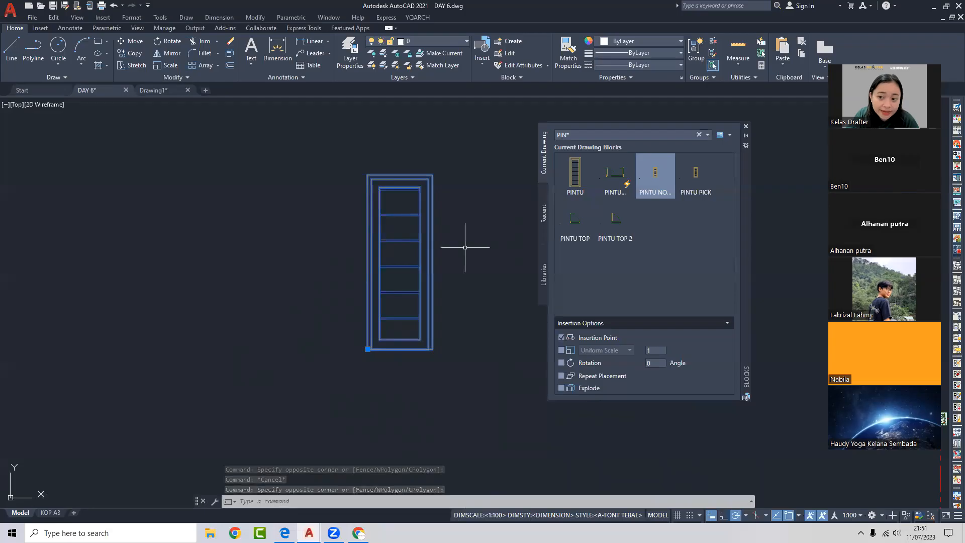
middle_drag(469, 255, 420, 230)
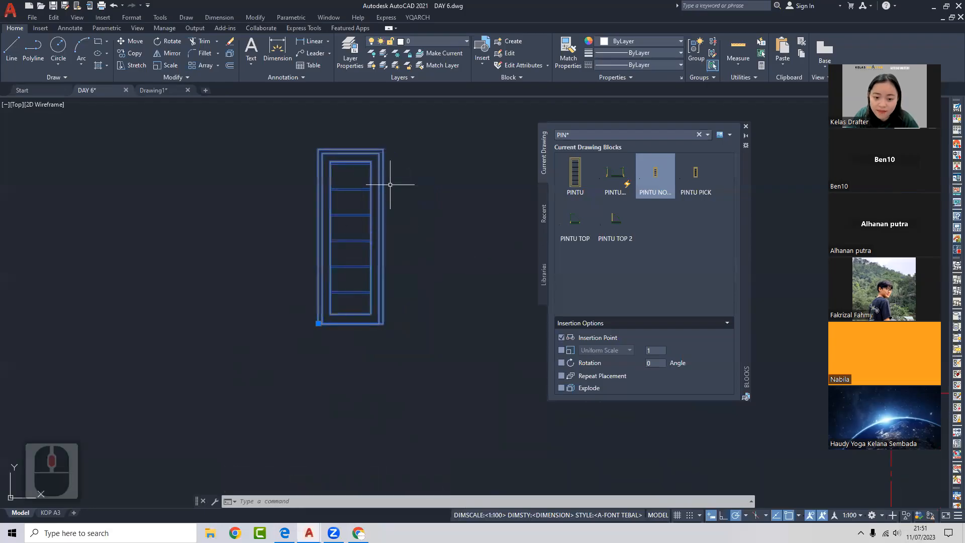
key(Escape)
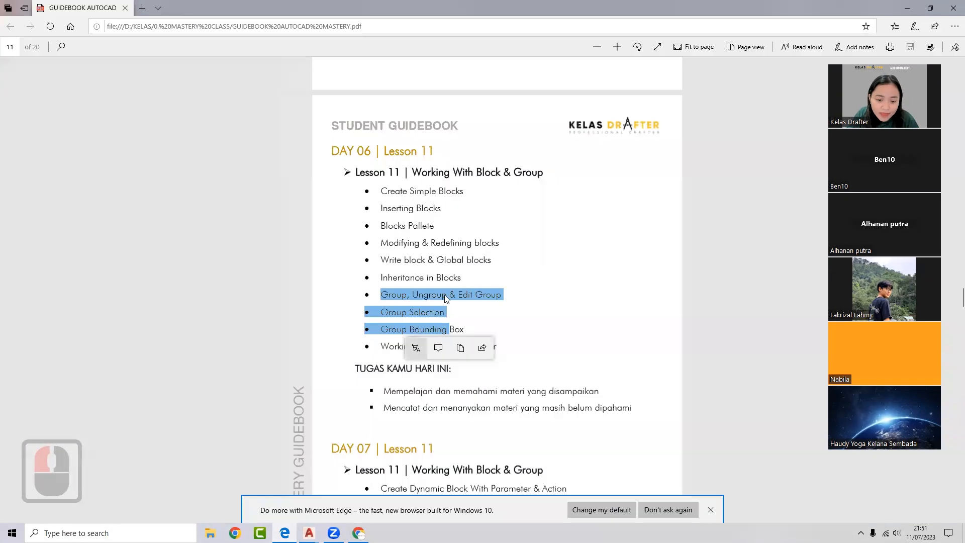
- Highlight the 'Modifying & Redefining blocks' line in the guidebook, then minimize the guidebook
click(484, 264)
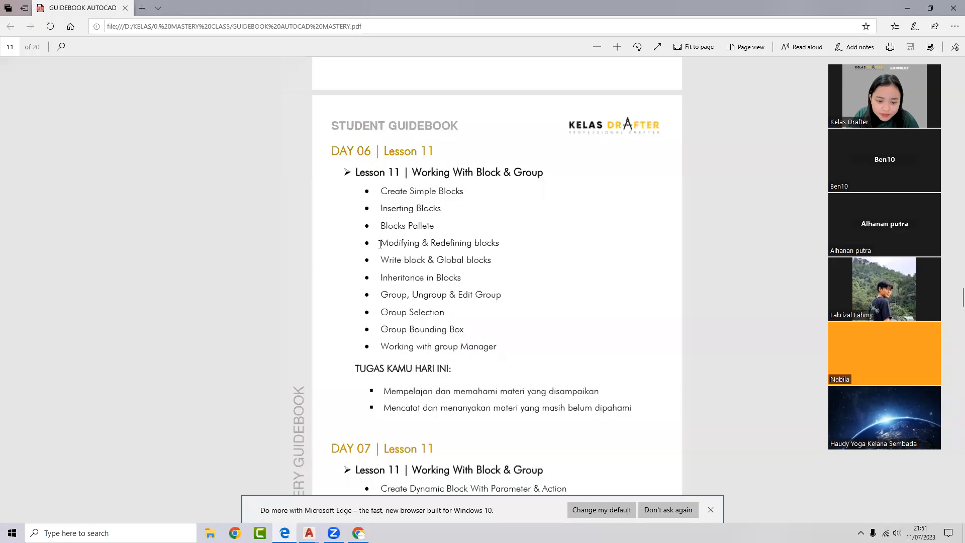
drag(381, 244, 499, 244)
click(406, 236)
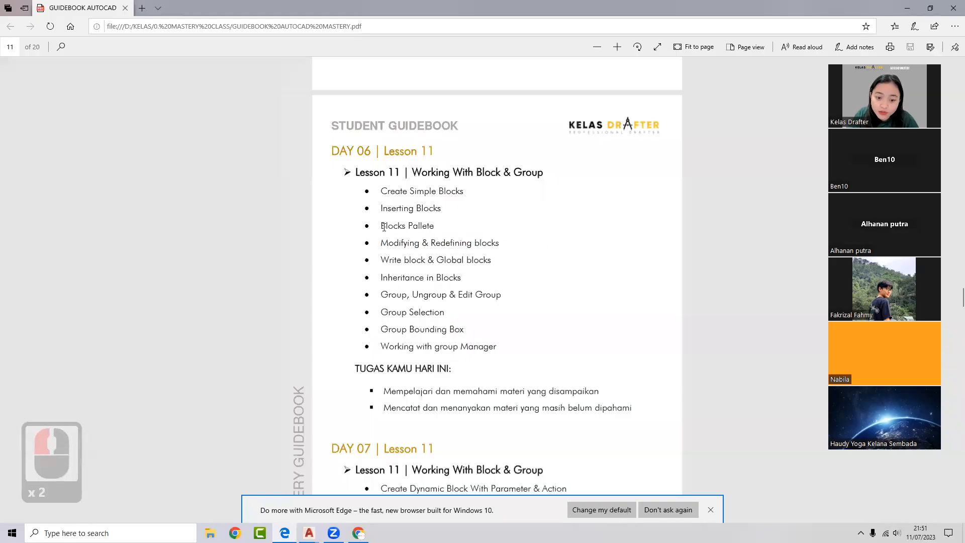
click(907, 8)
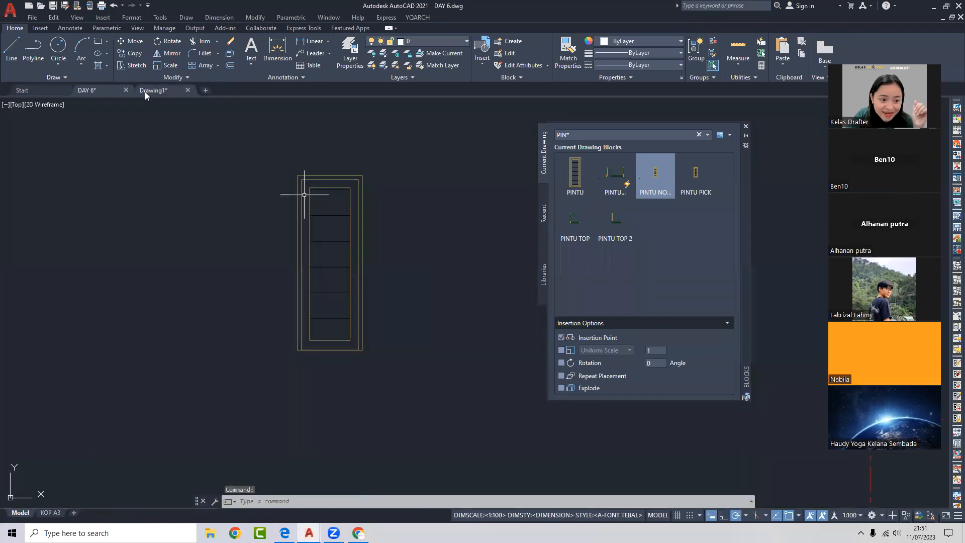
- Show Drawing1 in model space, zoomed out on the palette sheet, with the Blocks palette closed
click(153, 91)
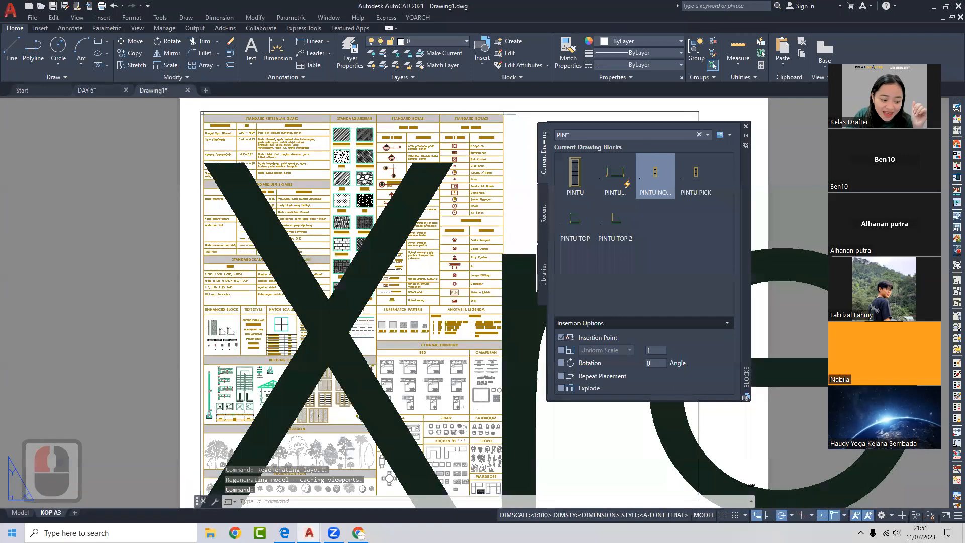
click(20, 512)
scroll(352, 312, down, 2)
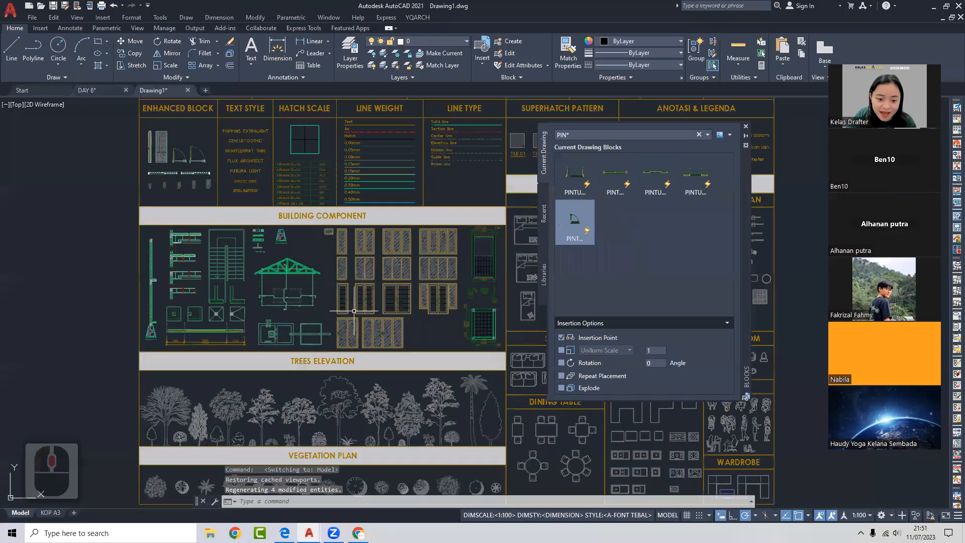
scroll(349, 324, down, 2)
middle_drag(349, 324, 377, 324)
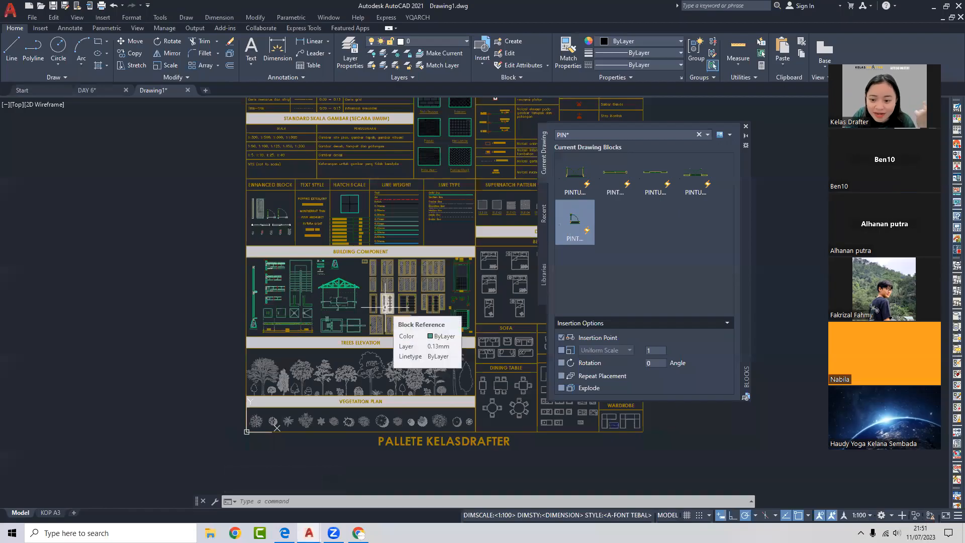
click(745, 126)
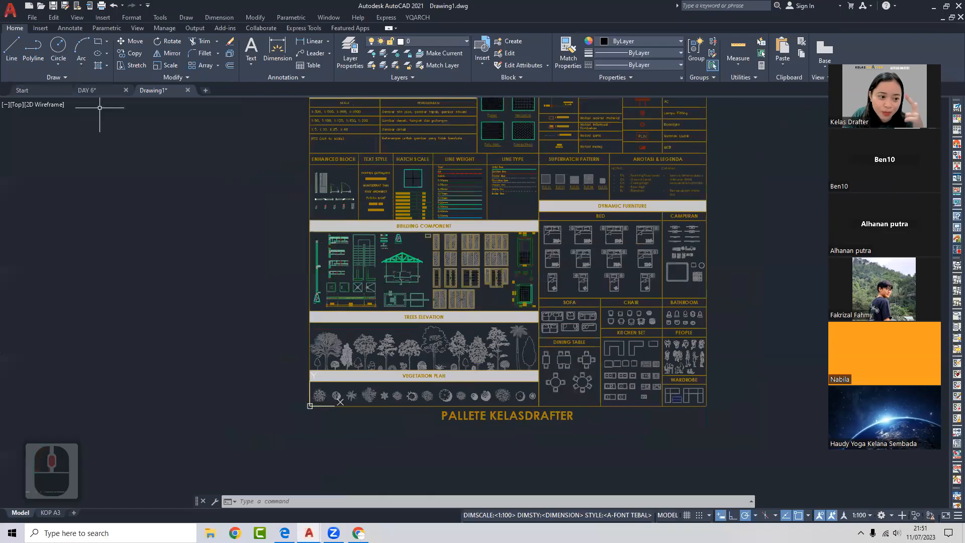
- Glance at the door block in DAY 6, then return to the Drawing1 palette sheet
click(86, 90)
click(384, 231)
scroll(330, 208, down, 3)
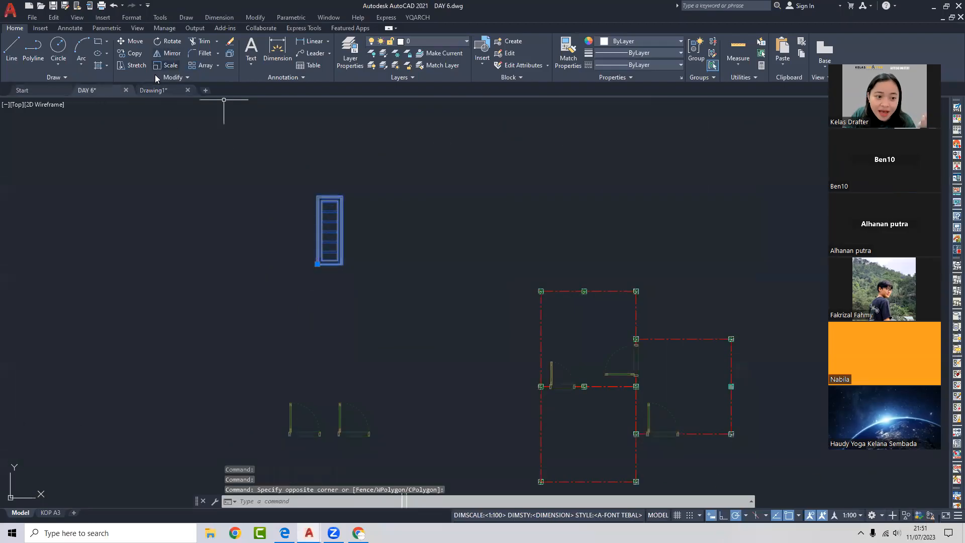
click(168, 86)
key(Escape)
scroll(389, 241, up, 5)
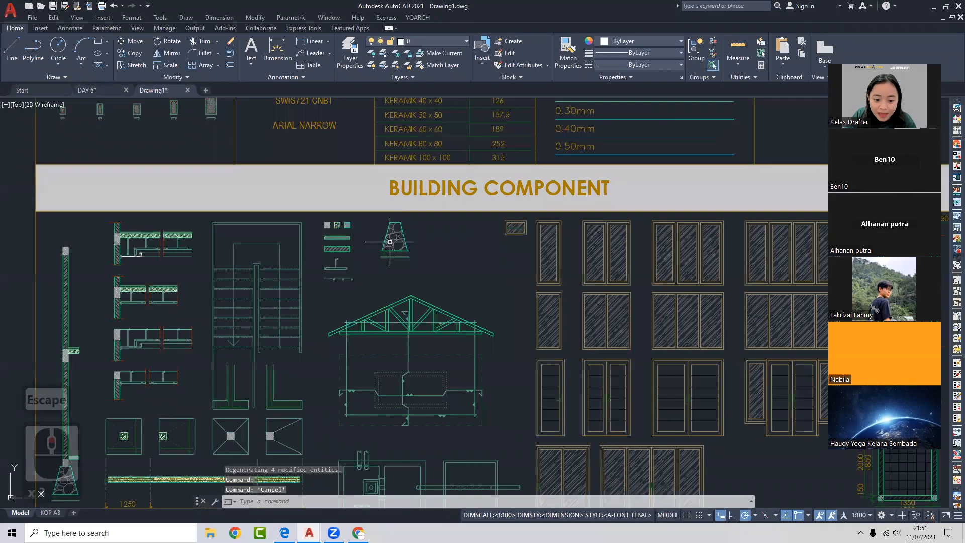
- Stretch the hatched slab block further right, then back to its original length
middle_drag(362, 250, 430, 220)
scroll(429, 220, up, 2)
click(419, 218)
click(394, 224)
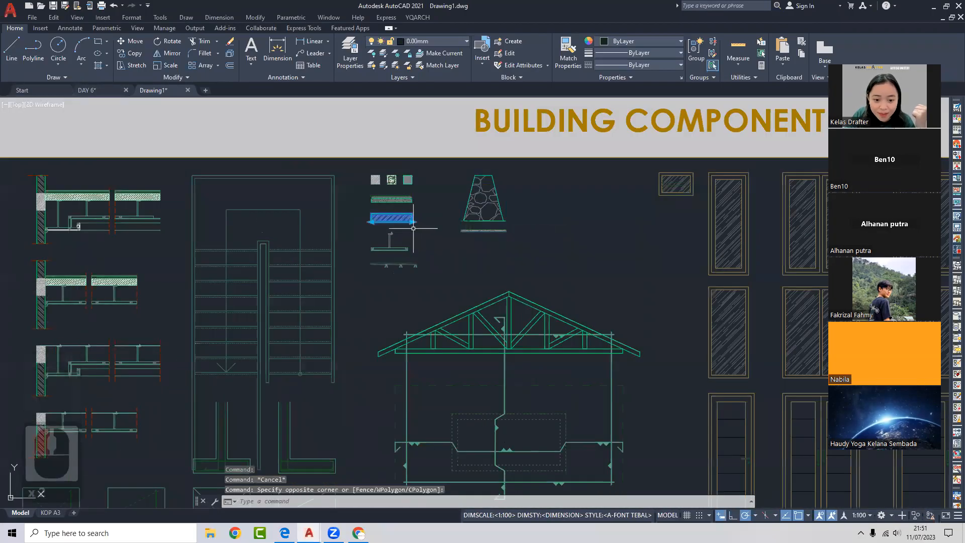
click(411, 221)
click(428, 222)
click(431, 221)
- Select the ceiling hanger block, then cancel the selection
click(402, 222)
key(Escape)
click(408, 258)
click(394, 245)
key(Escape)
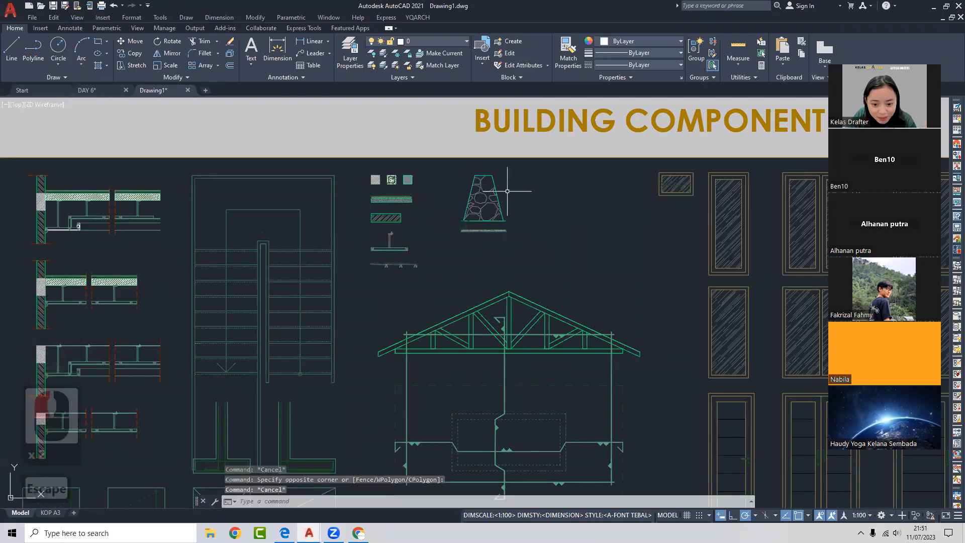
- Zoom out on the palette sheet and open Tool Palettes with Ctrl+3
scroll(493, 220, down, 4)
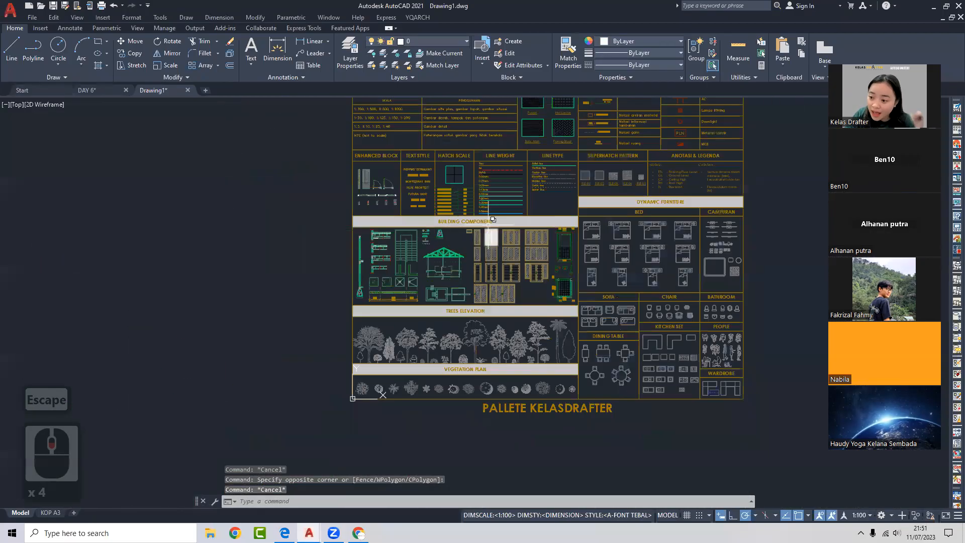
scroll(493, 220, down, 2)
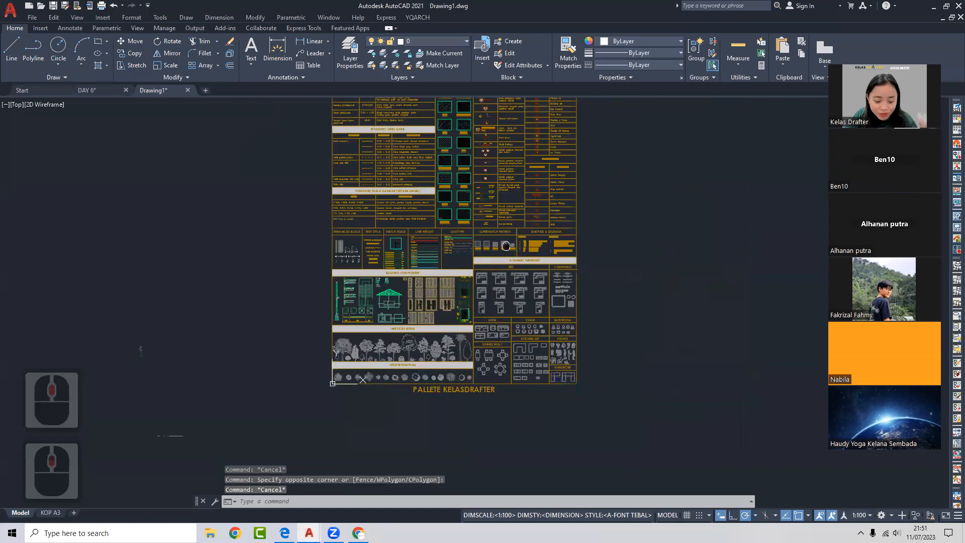
middle_drag(505, 246, 464, 264)
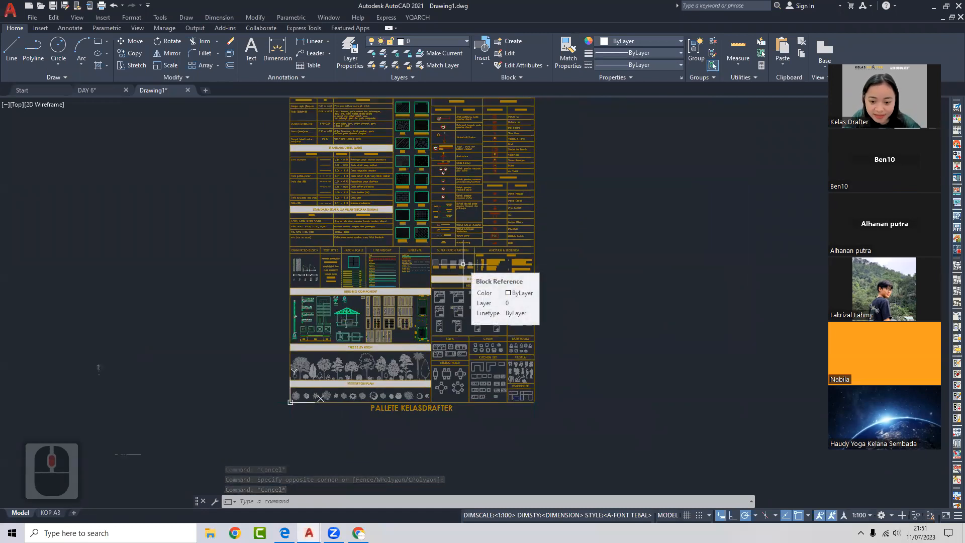
key(ctrl+3)
- Move the Tool Palettes window left and show the BUILDING COMPONENT tab
drag(806, 136, 750, 133)
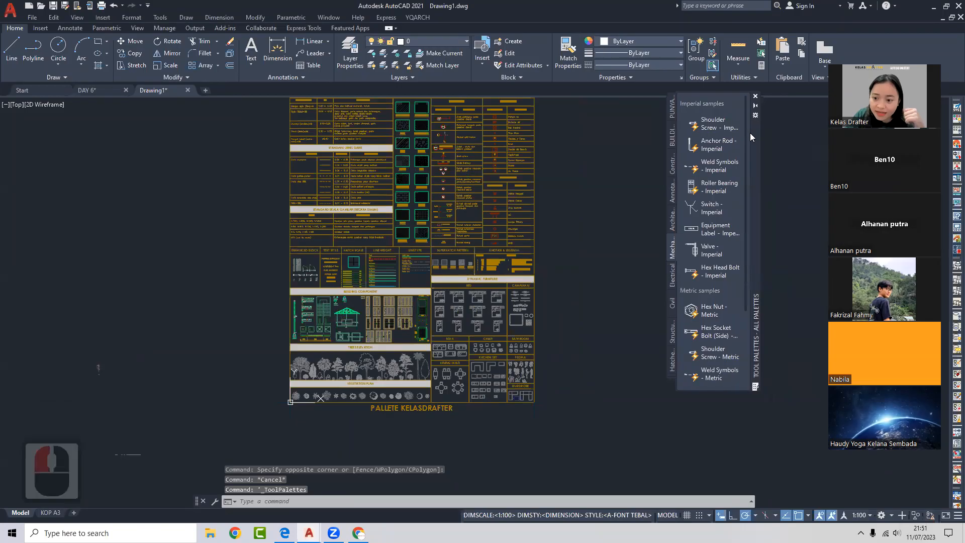
click(672, 106)
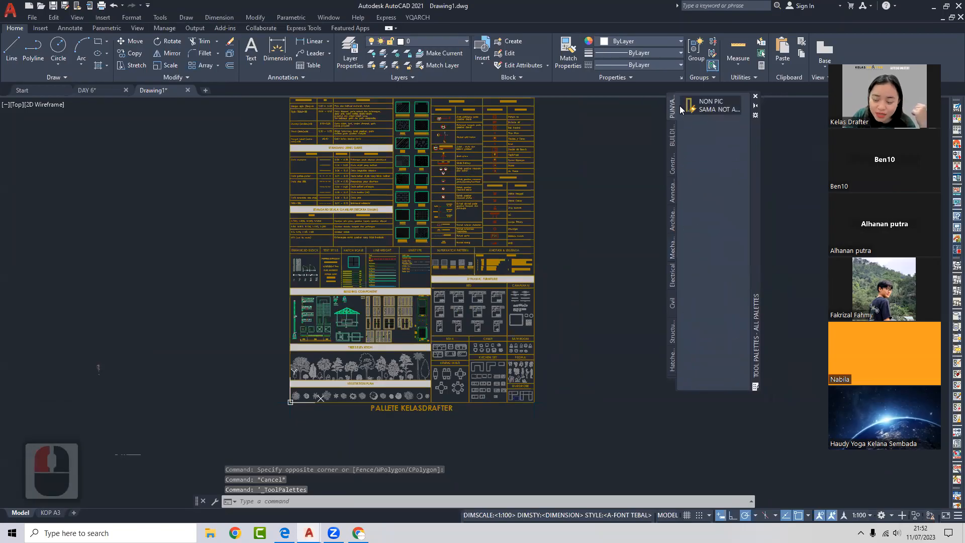
click(672, 138)
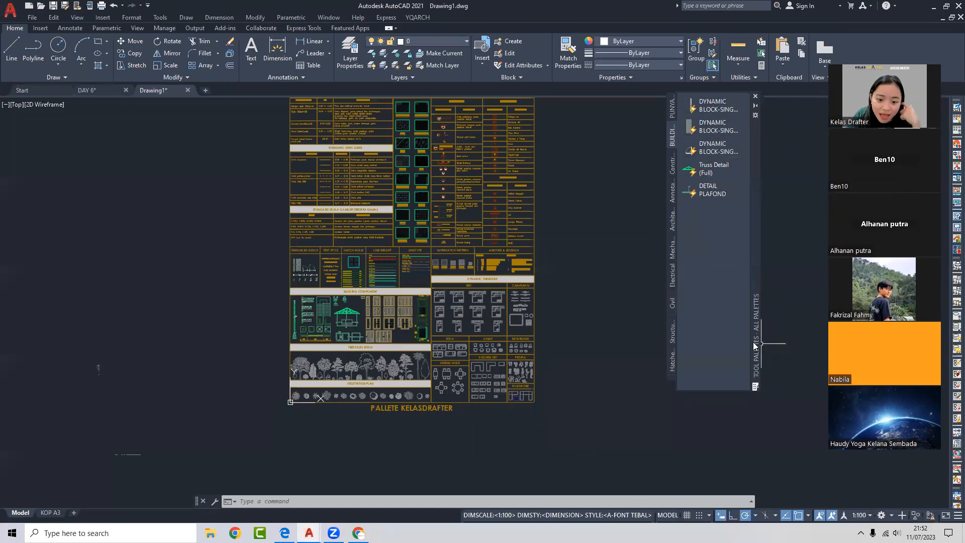
scroll(120, 226, up, 1)
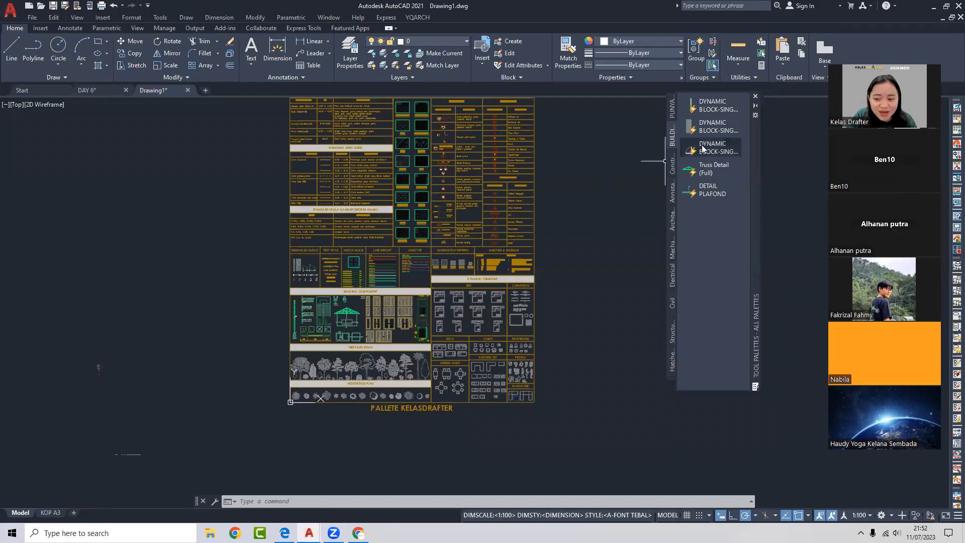
- Try the Truss Detail (Full), DETAIL PLAFOND and single-door tools, which fail to load
click(711, 169)
click(711, 168)
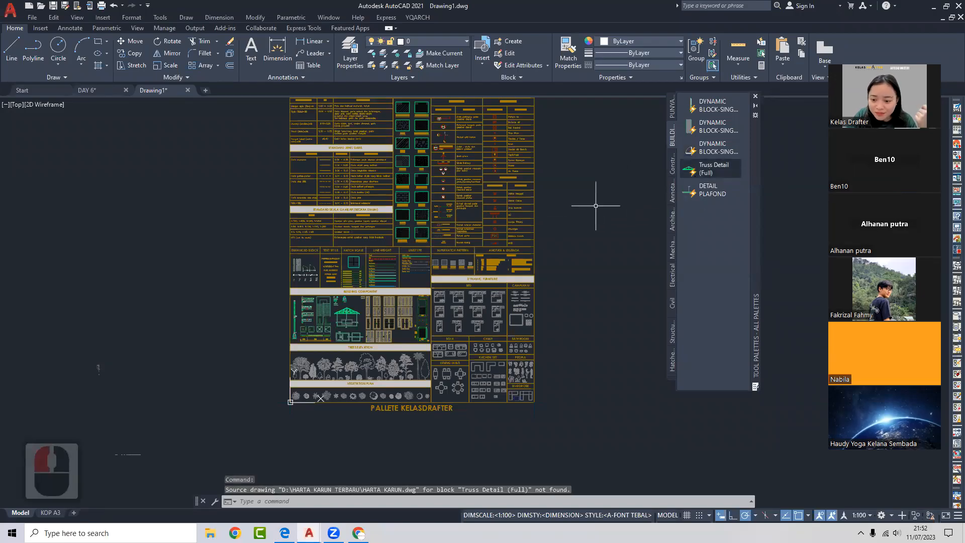
click(712, 190)
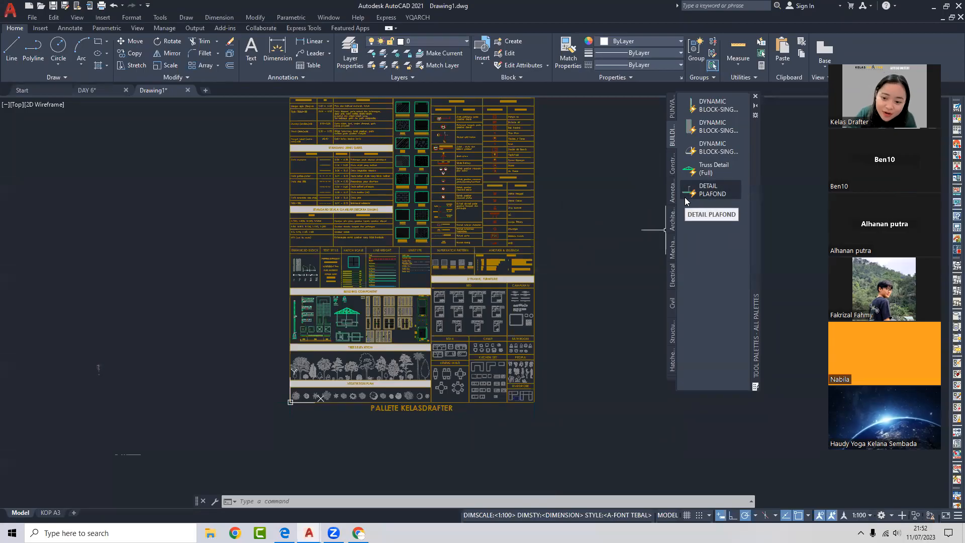
click(709, 169)
click(710, 149)
click(714, 129)
click(536, 253)
- Retry DETAIL PLAFOND, then pick the NON PIC door tool from the PUNYA palette
click(641, 187)
click(691, 122)
click(702, 106)
click(603, 194)
click(665, 197)
click(712, 190)
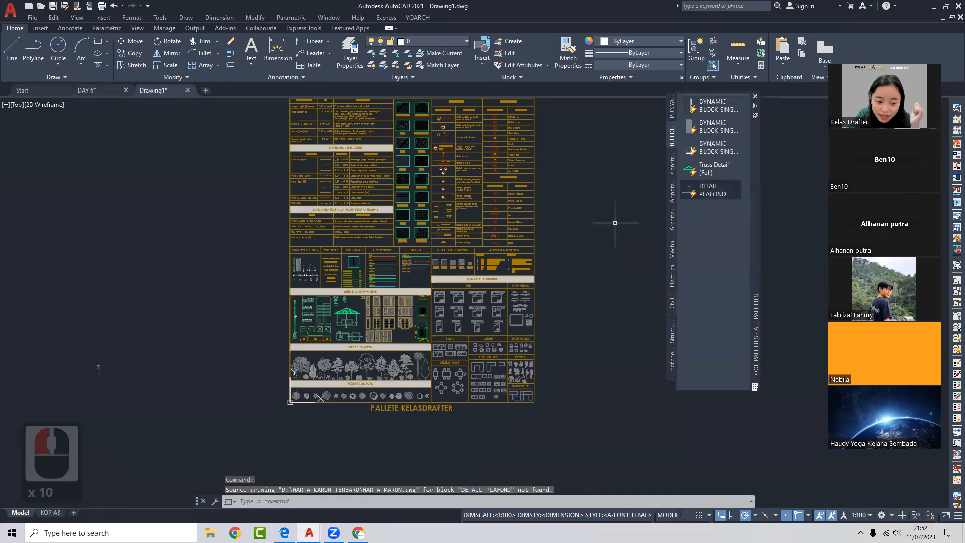
click(672, 106)
click(713, 105)
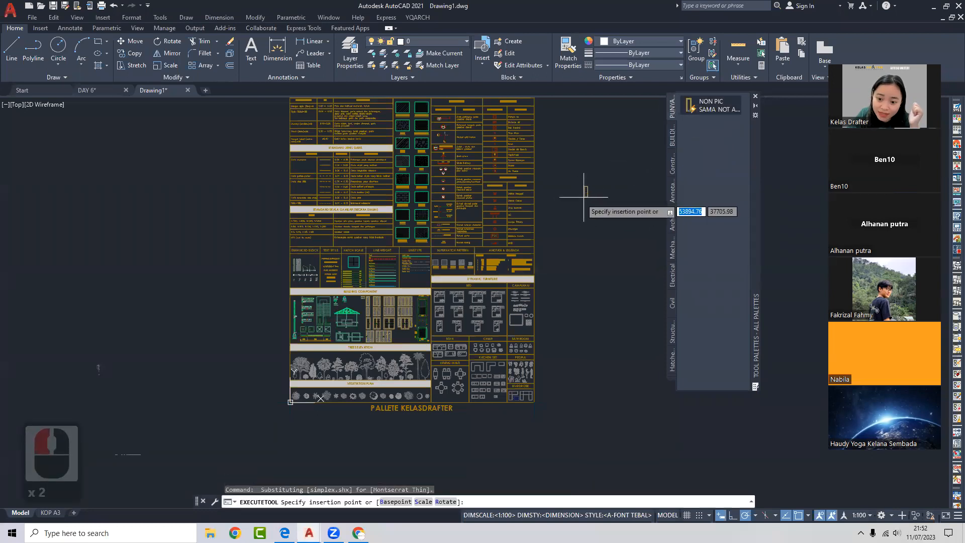
- Place two NON PIC door blocks side by side in Drawing1
scroll(594, 185, up, 5)
scroll(570, 197, up, 3)
click(506, 209)
scroll(572, 174, down, 3)
middle_drag(599, 155, 529, 211)
click(719, 104)
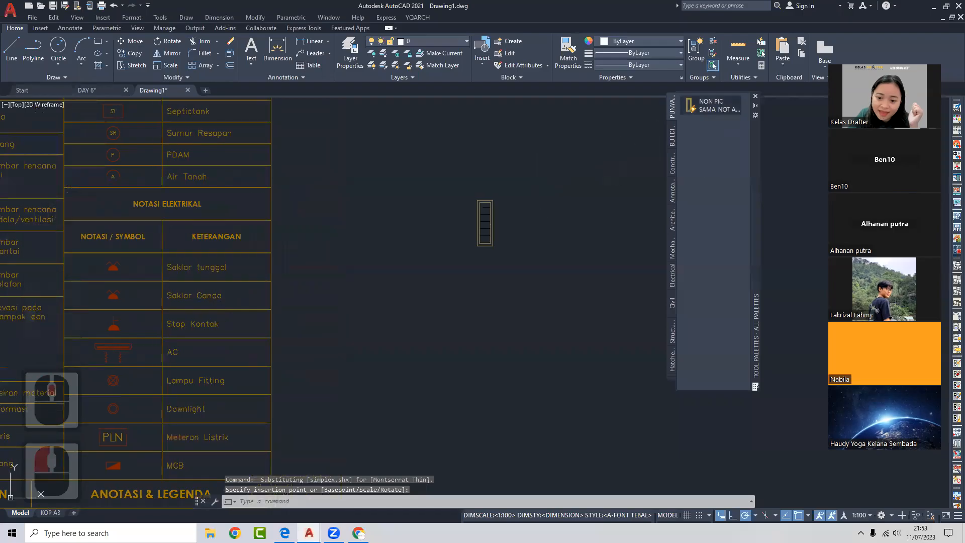
click(521, 249)
- Open and close Drawing2, then start Drawing3 from a template on the start page
click(207, 90)
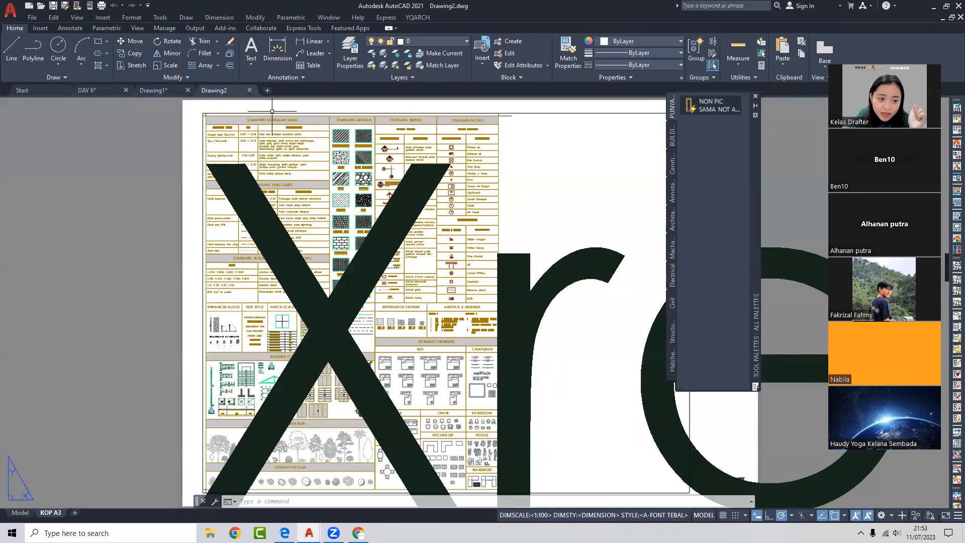
click(249, 90)
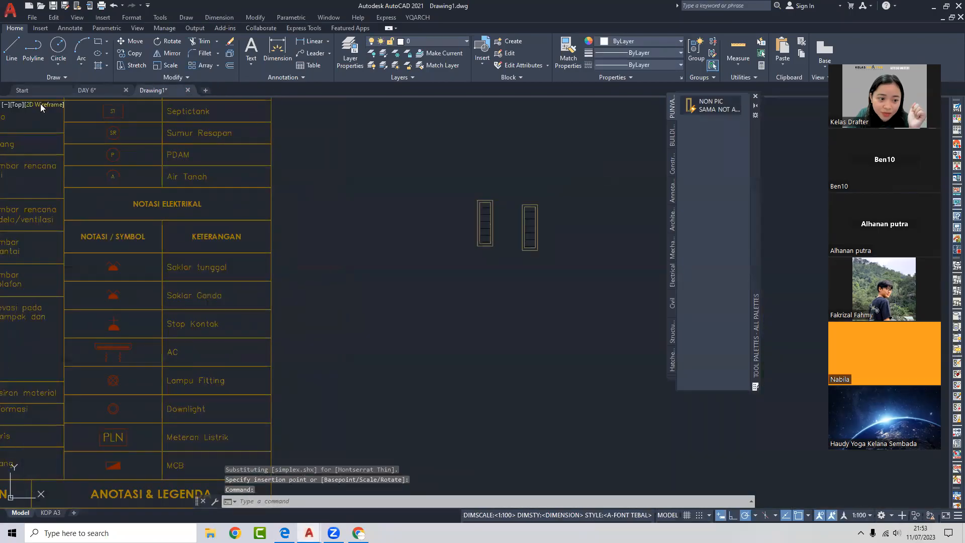
click(30, 90)
click(302, 262)
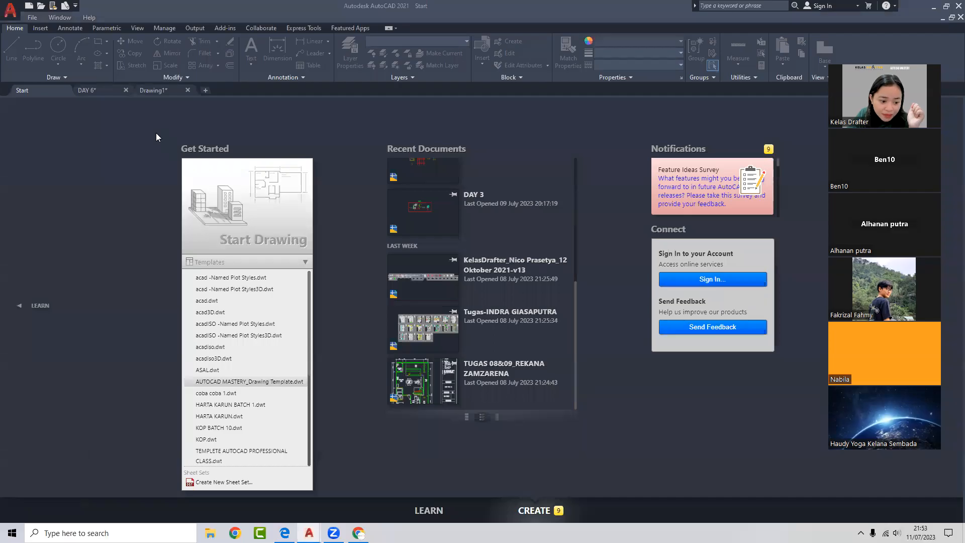
click(79, 126)
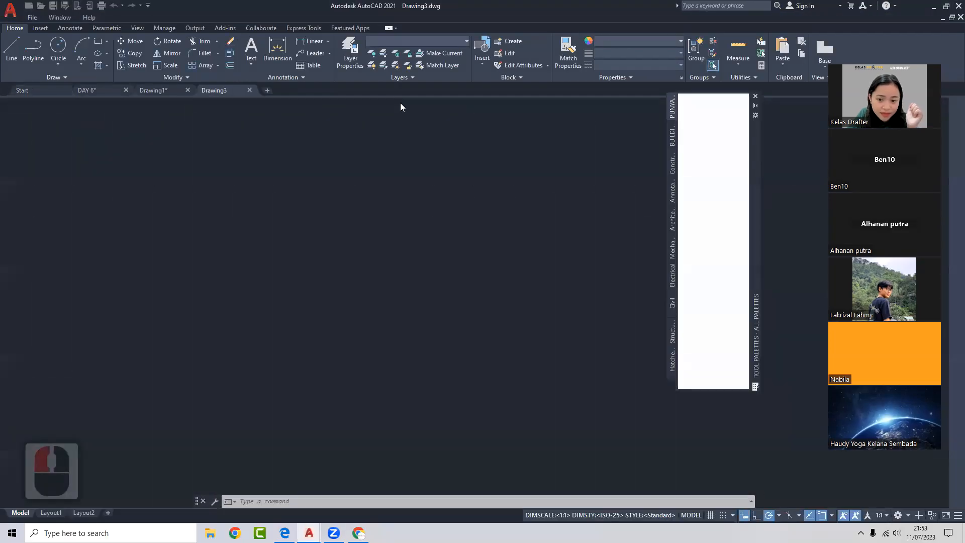
- Insert a NON PIC door block into Drawing3
click(697, 107)
scroll(394, 281, up, 2)
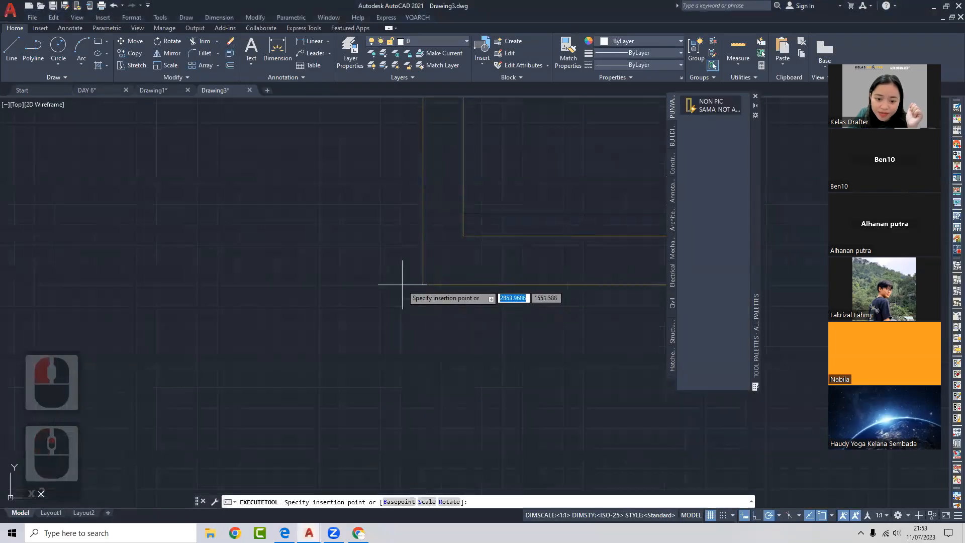
click(394, 282)
scroll(312, 334, down, 6)
scroll(386, 294, up, 5)
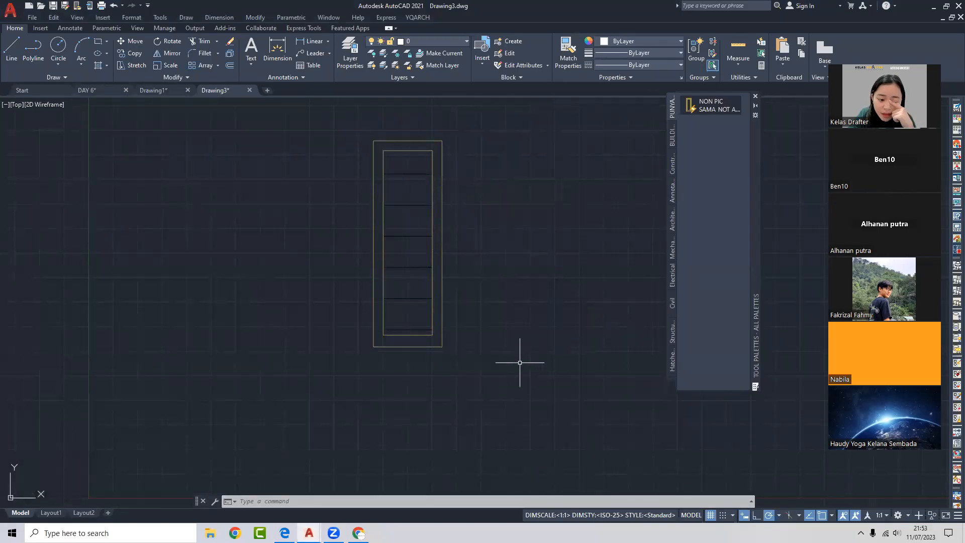
scroll(529, 265, down, 2)
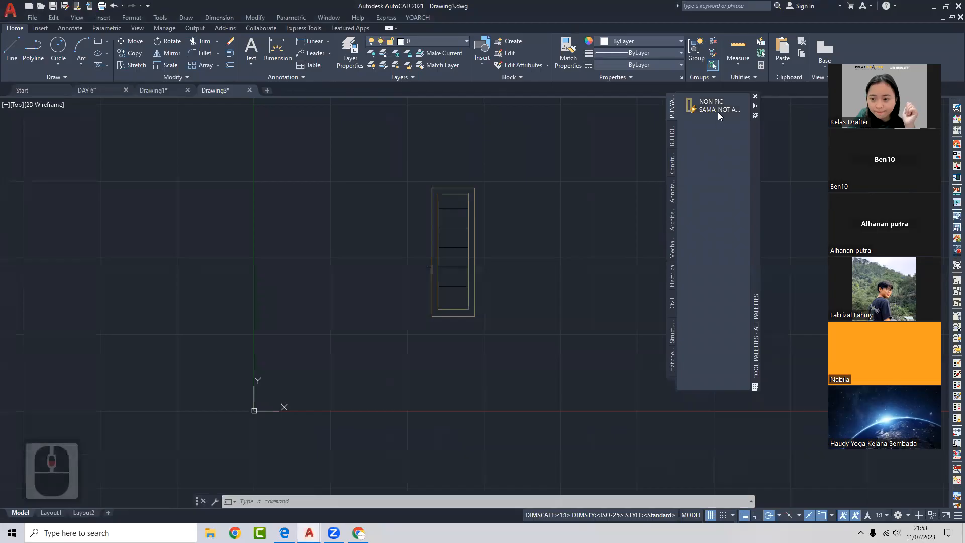
- In a new blank drawing, insert NON PIC doors from the palette, then erase both
click(267, 90)
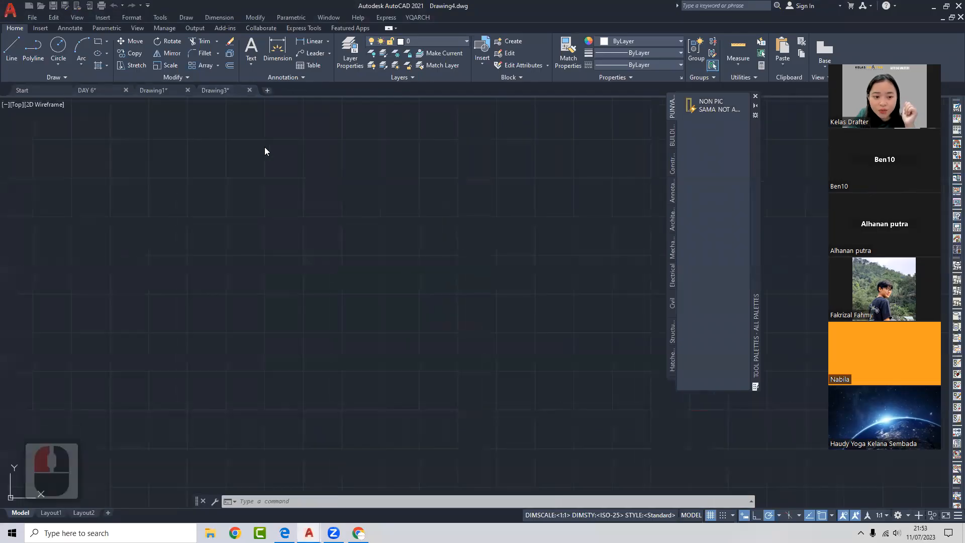
click(697, 107)
scroll(402, 266, down, 2)
click(418, 267)
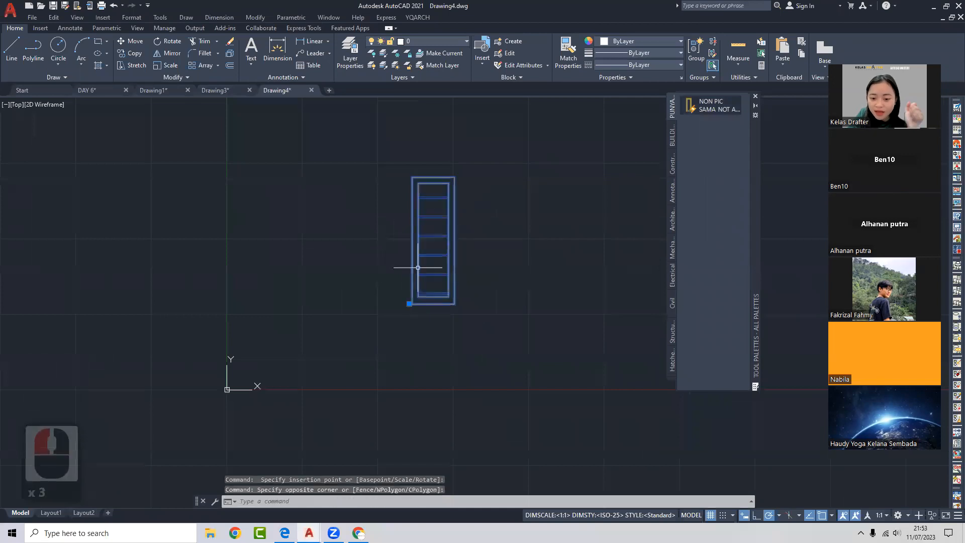
key(Escape)
click(732, 112)
key(Escape)
click(549, 203)
click(409, 272)
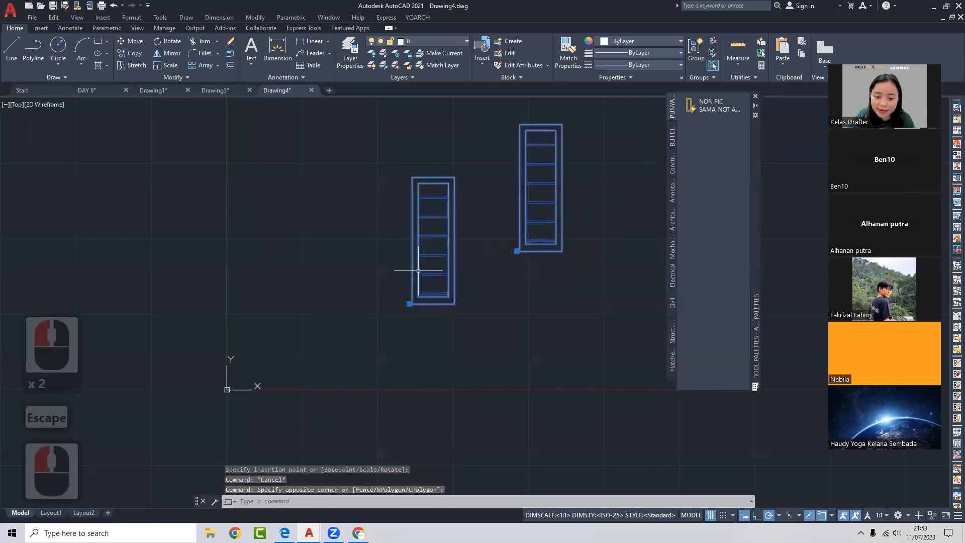
key(Delete)
- Close the test drawing without saving and start closing Drawing3
click(312, 91)
click(482, 286)
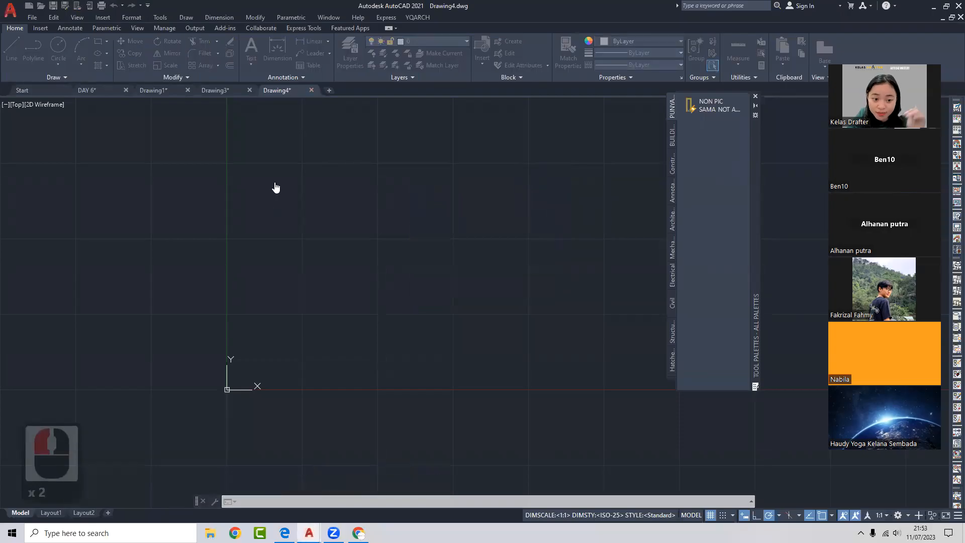
click(249, 90)
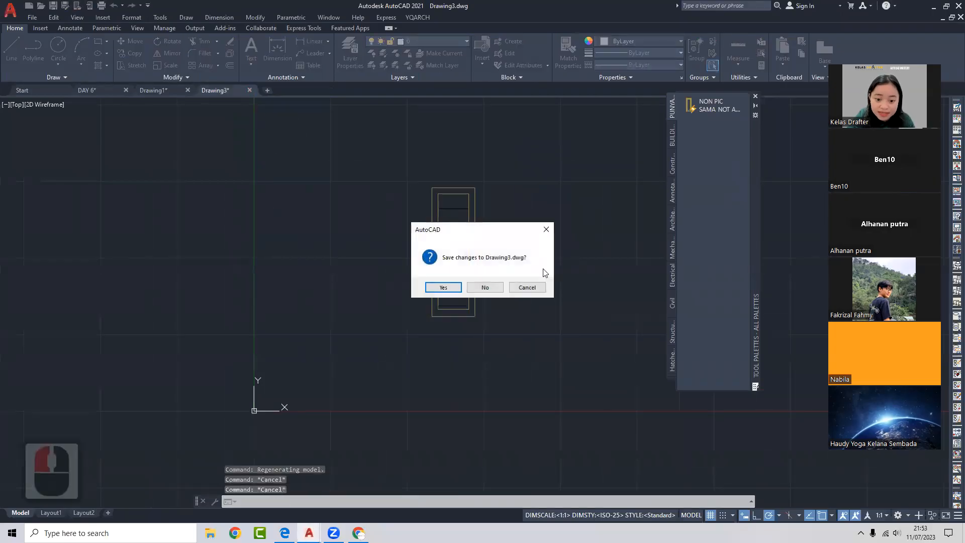
- Discard Drawing3's changes, then erase the two small rectangles beside the palette sheet
click(497, 286)
scroll(357, 251, down, 3)
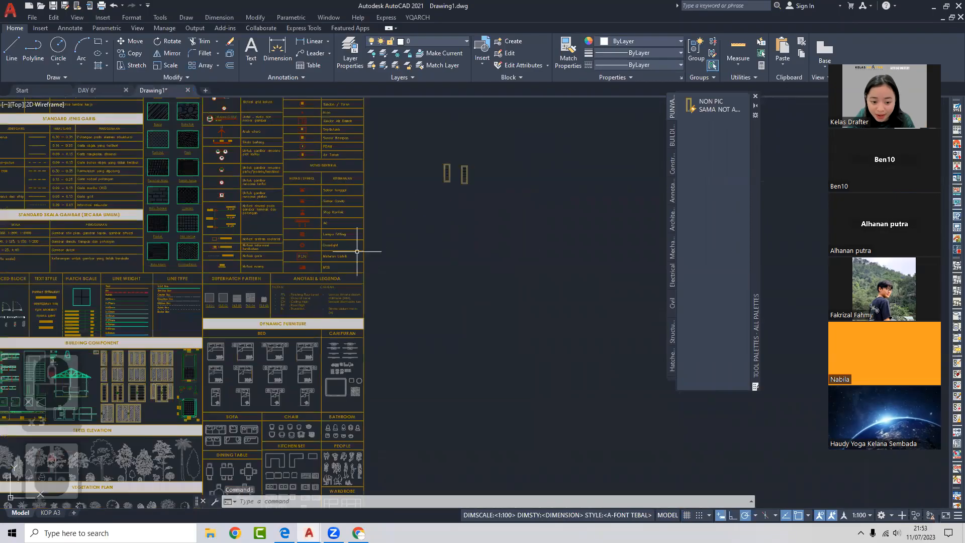
middle_drag(357, 251, 578, 254)
scroll(508, 231, down, 2)
click(631, 173)
click(587, 230)
key(Delete)
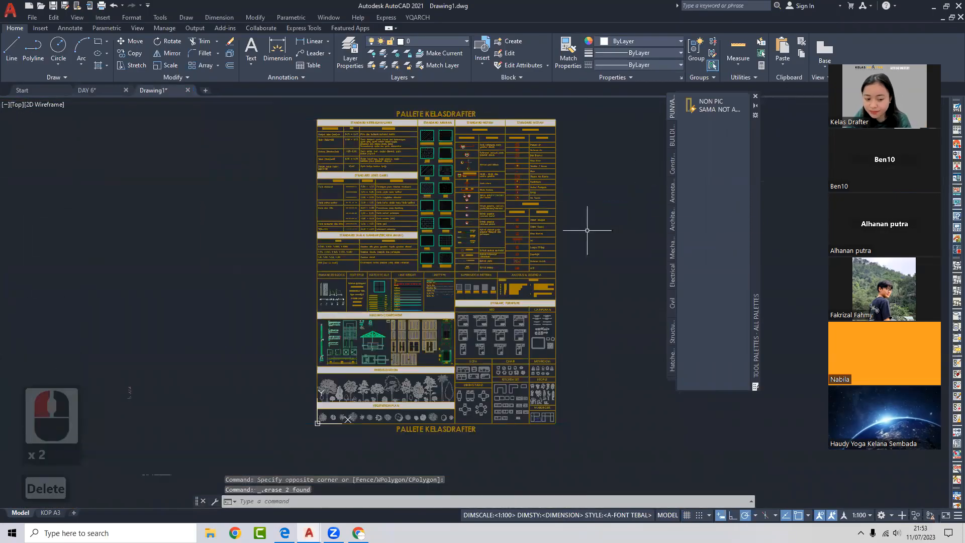
- Glance at the DAY 6 plan, then return to Drawing1
scroll(182, 236, down, 2)
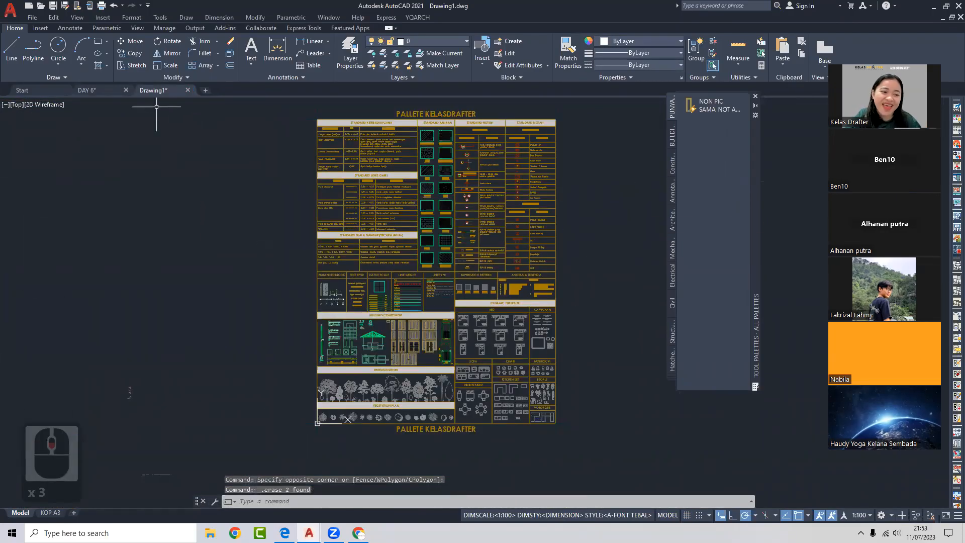
click(95, 89)
mouse_move(373, 234)
middle_down()
mouse_move(369, 221)
mouse_move(361, 231)
middle_up()
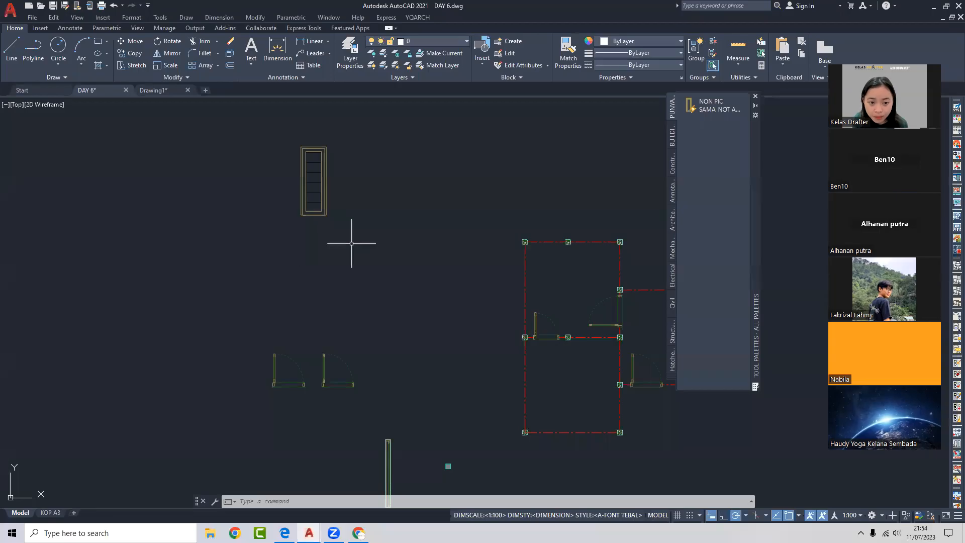
click(170, 92)
scroll(485, 360, up, 8)
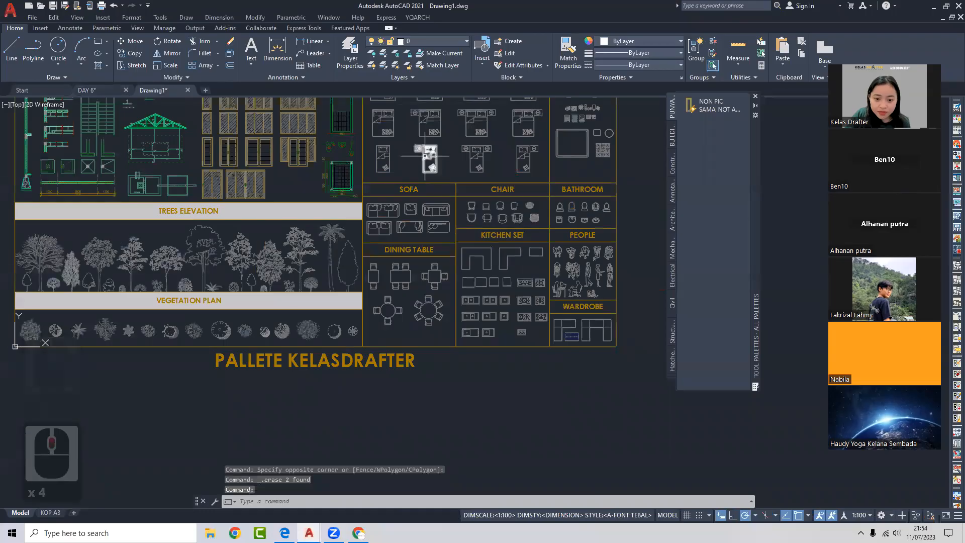
click(431, 251)
double_click(434, 251)
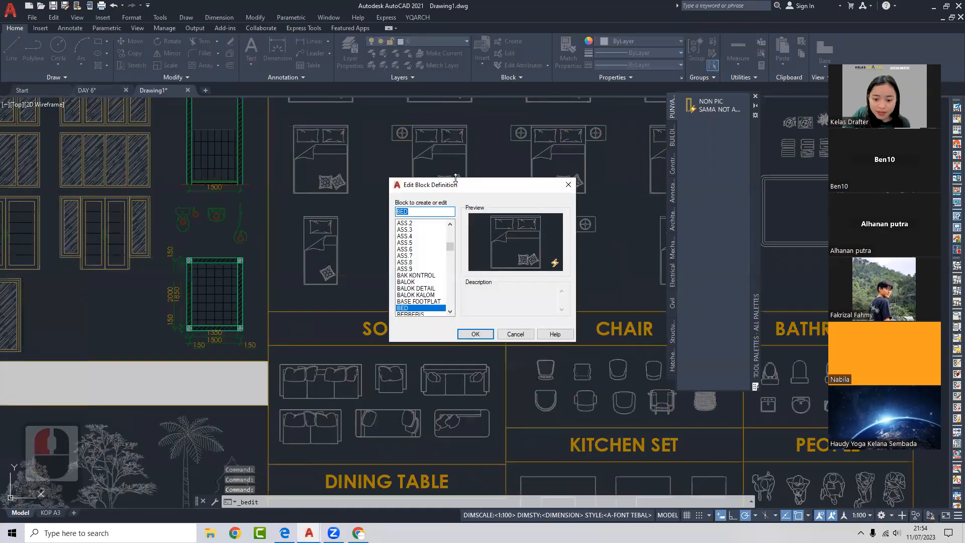
click(476, 333)
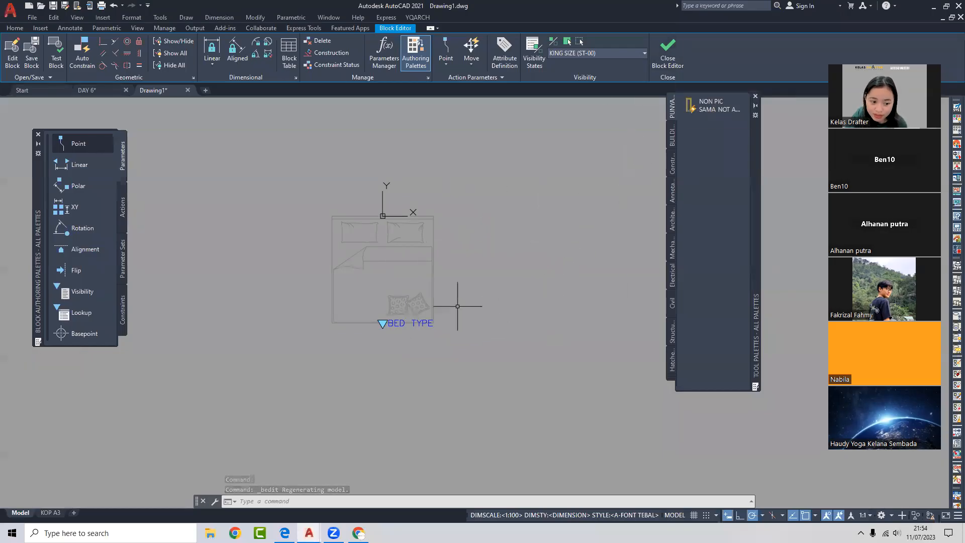
click(667, 50)
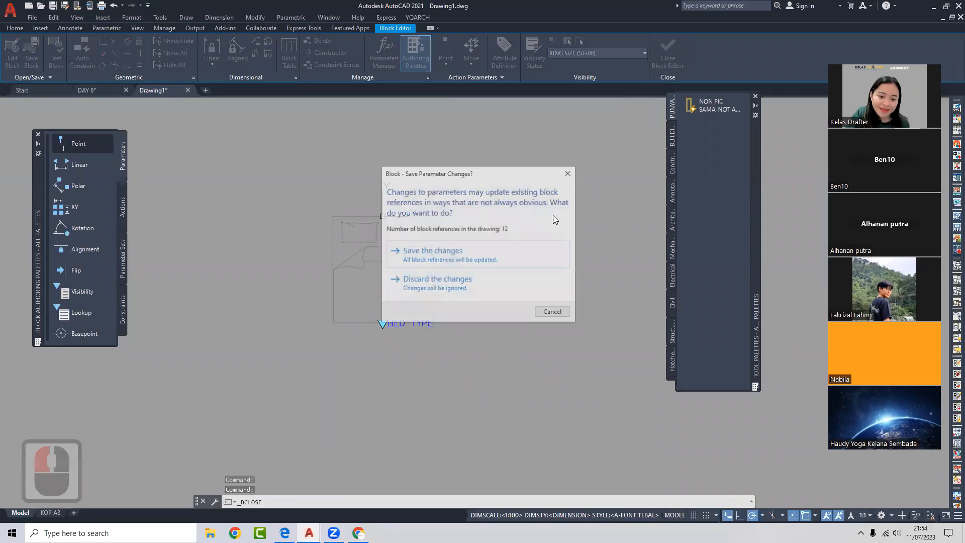
click(479, 251)
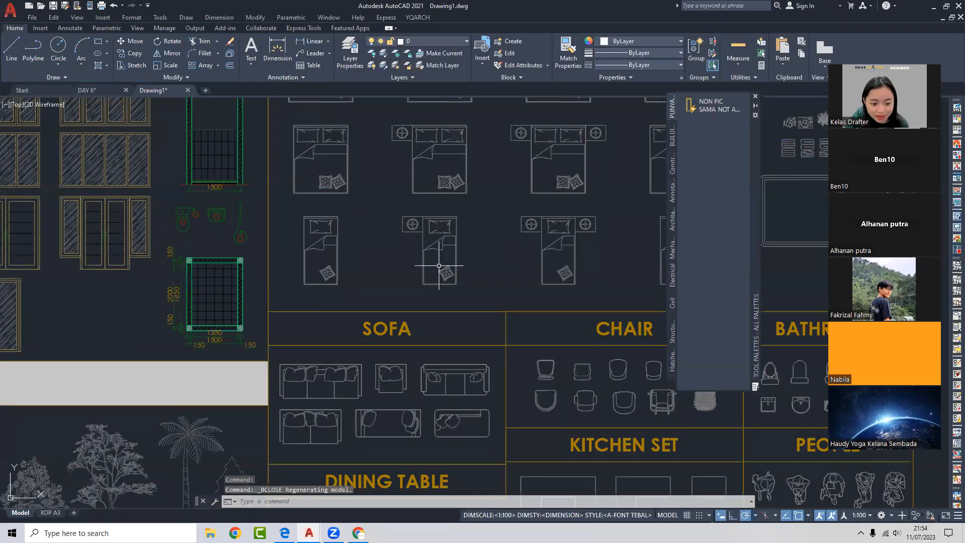
scroll(442, 251, down, 3)
- Copy the PINTU DOUBLE double-door block to the clipboard with Ctrl+C
scroll(432, 277, down, 1)
scroll(402, 252, up, 4)
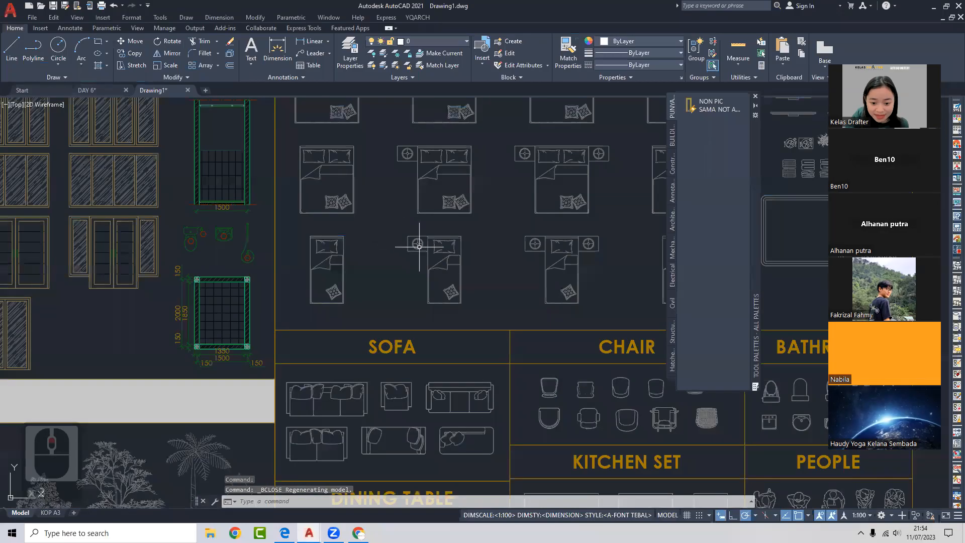
middle_drag(397, 249, 574, 221)
click(349, 226)
click(328, 225)
middle_drag(329, 225, 442, 220)
key(Escape)
click(409, 218)
click(388, 218)
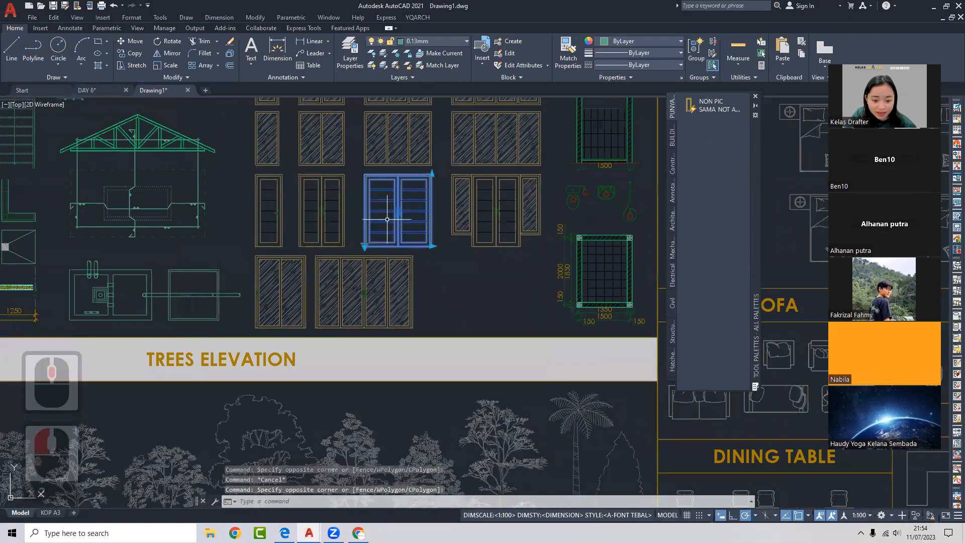
key(ctrl+c)
key(Escape)
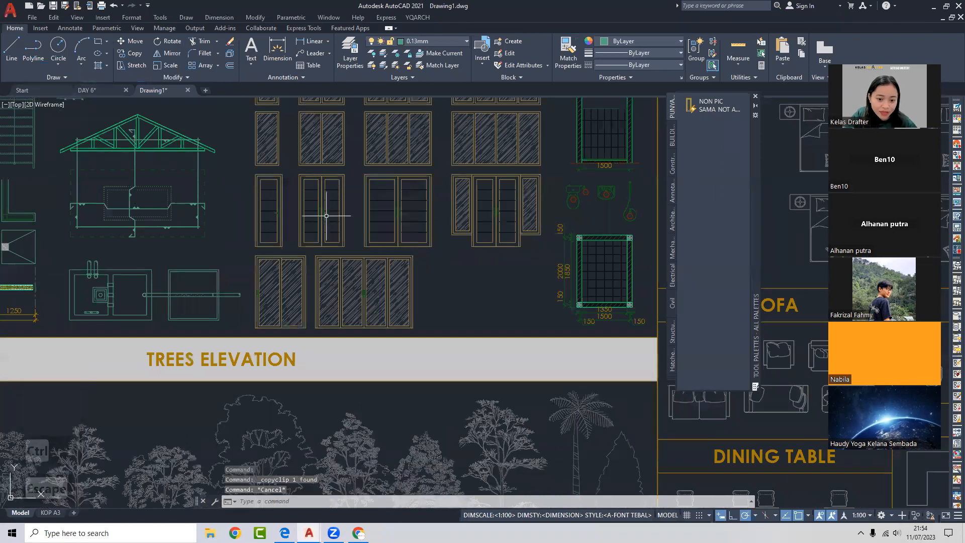
- Edit PINTU DOUBLE in the Block Editor and try pasting the copied door, which is rejected
middle_drag(324, 216, 356, 220)
double_click(355, 219)
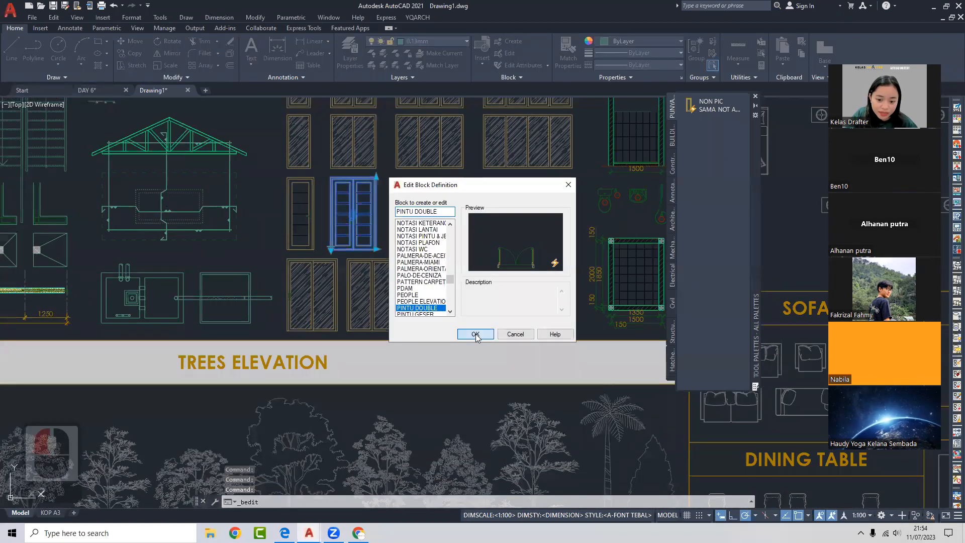
click(471, 336)
scroll(370, 231, down, 4)
key(ctrl+v)
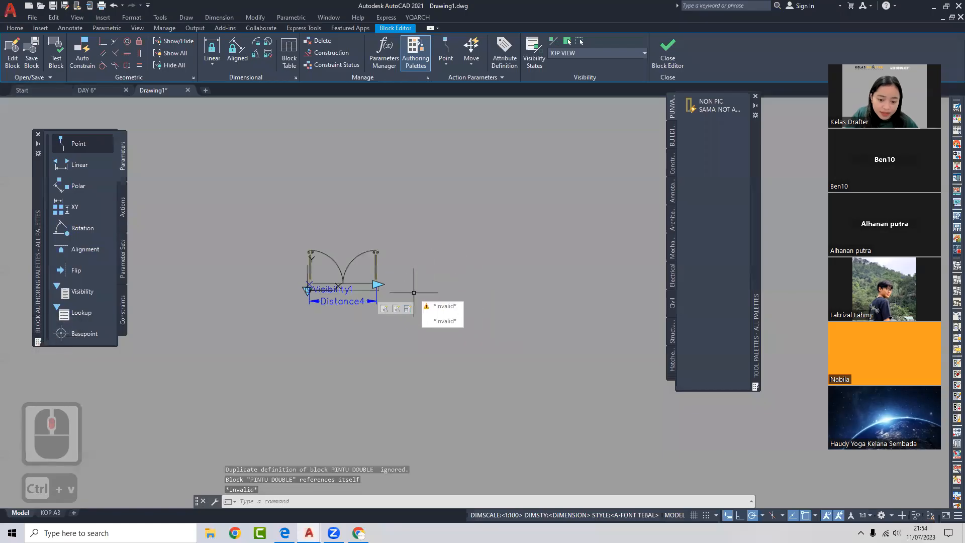
middle_drag(426, 286, 432, 279)
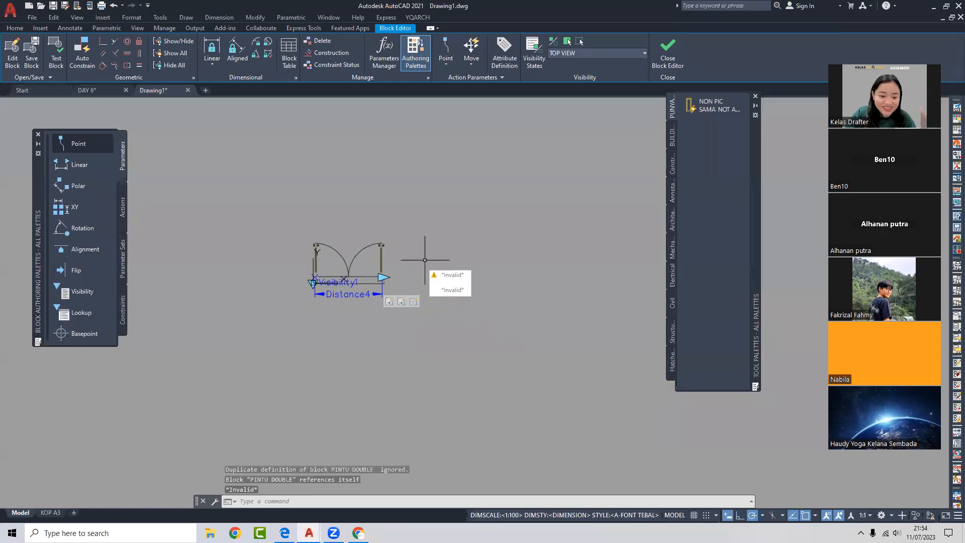
middle_drag(393, 256, 394, 239)
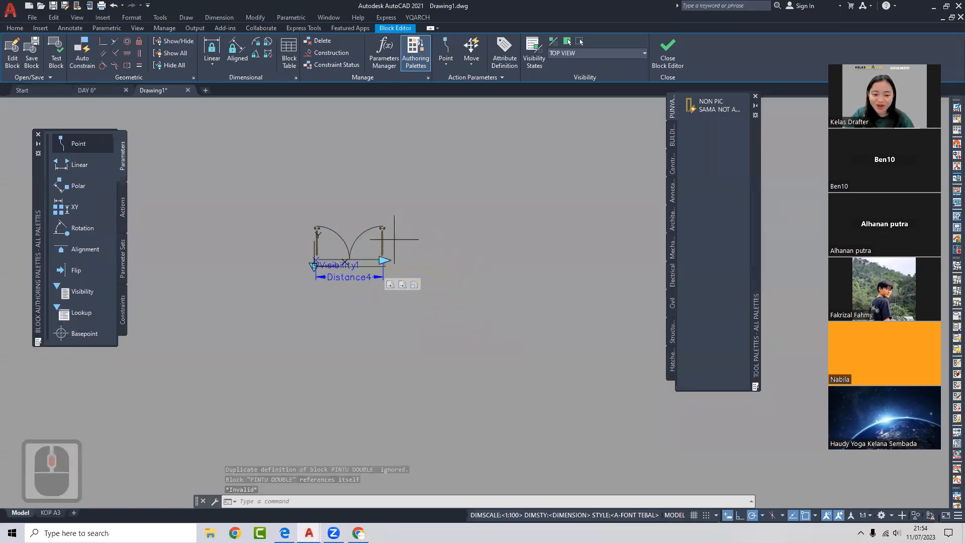
click(394, 238)
click(379, 244)
key(Escape)
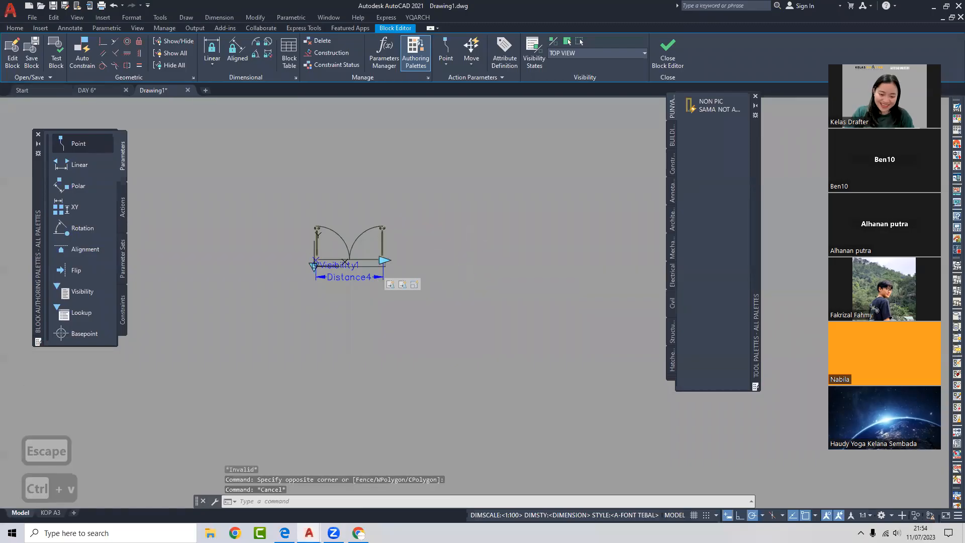
key(ctrl+v)
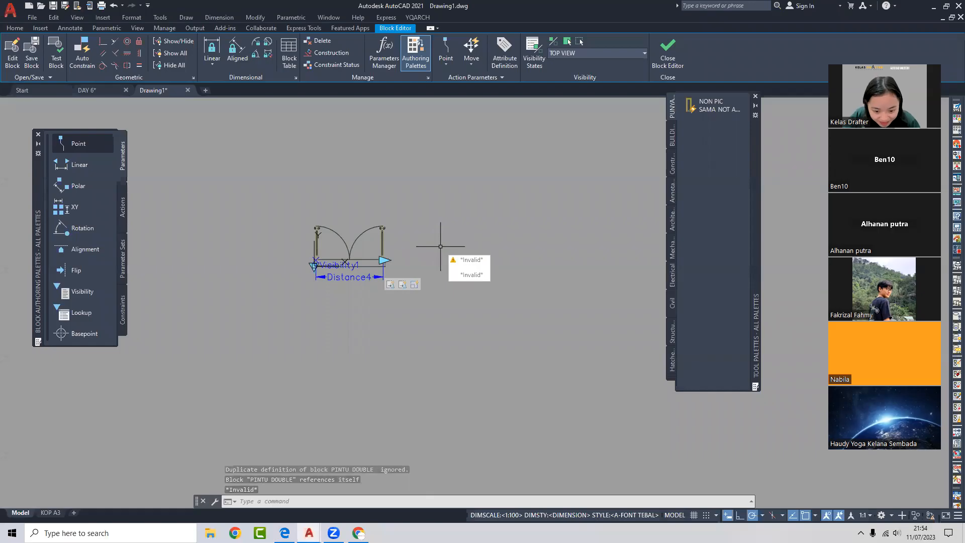
- Close the Block Editor, saving the block changes
click(667, 55)
click(442, 252)
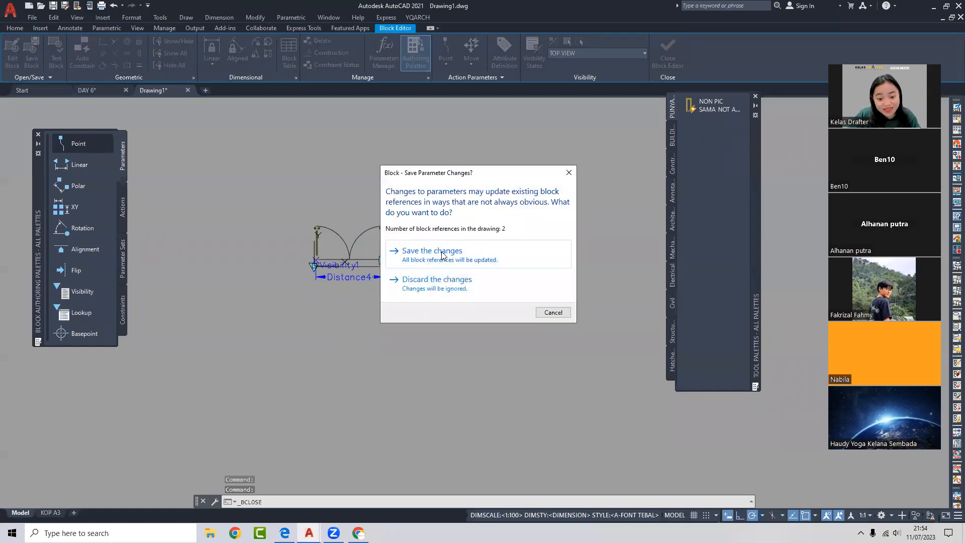
scroll(453, 229, down, 2)
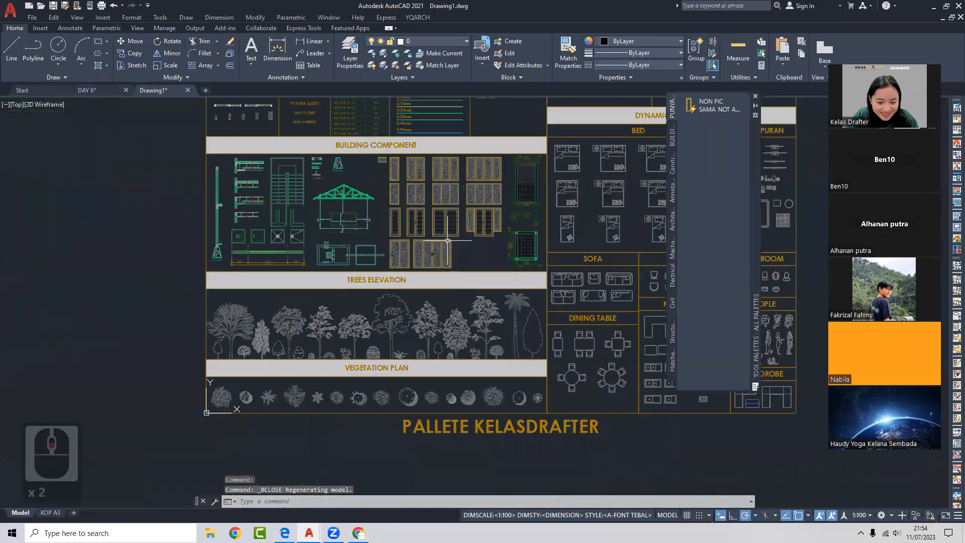
- Select the window in the DAY 6 floor plan and copy it
middle_drag(416, 262, 405, 307)
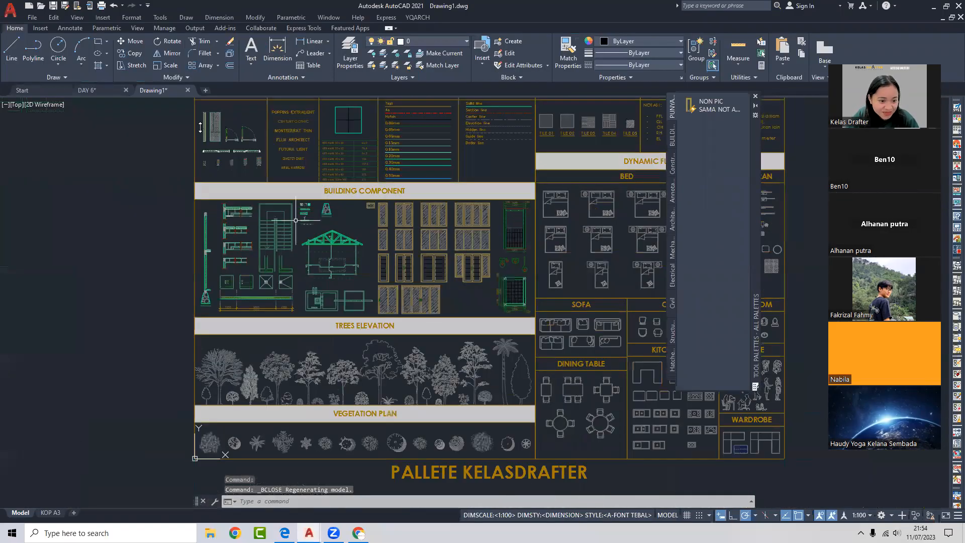
click(113, 100)
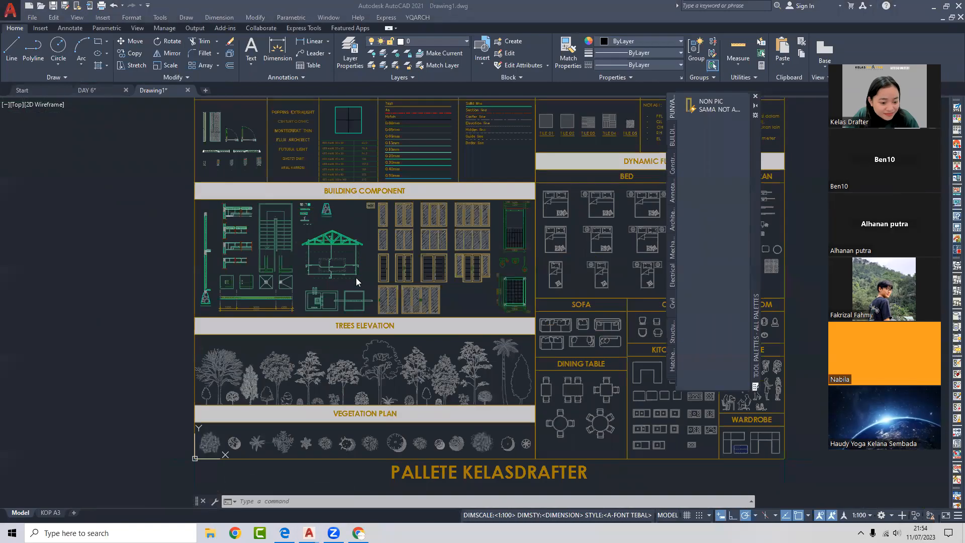
scroll(425, 283, up, 3)
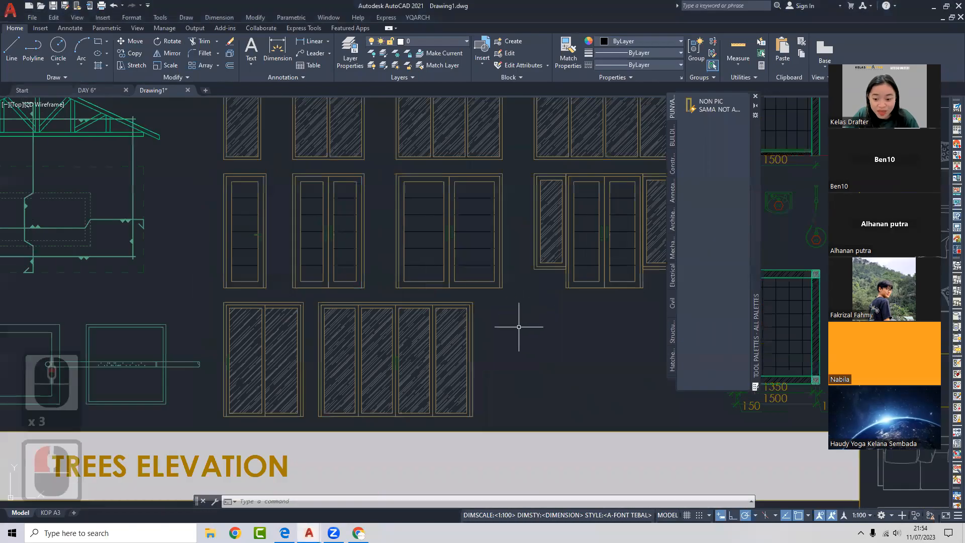
scroll(516, 323, down, 3)
click(87, 90)
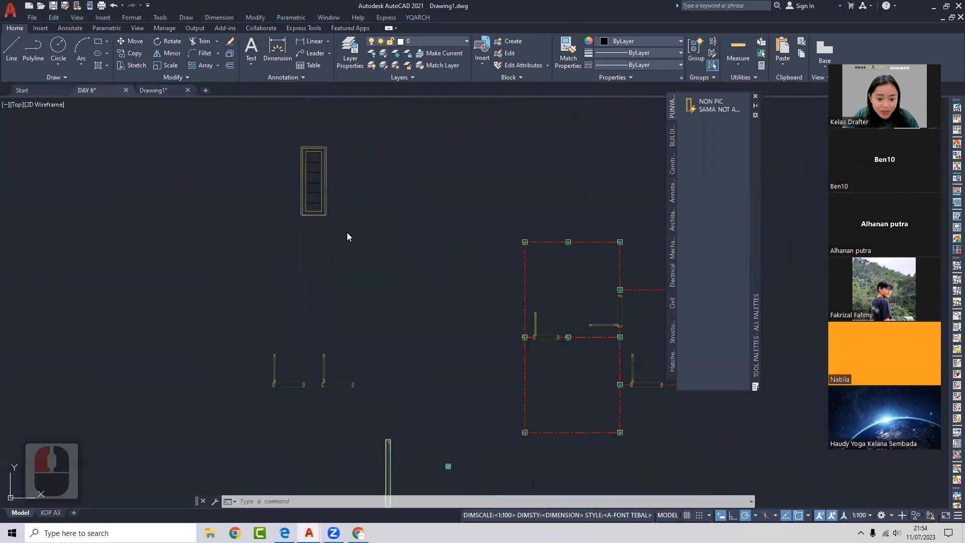
drag(301, 215, 315, 211)
click(317, 199)
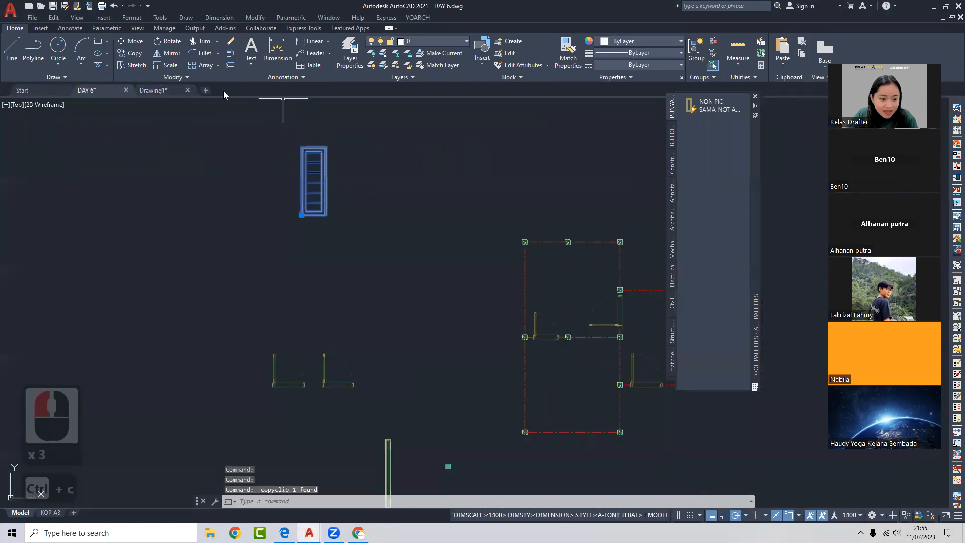
- In Drawing1, open the third-row double window block in the Block Editor
click(160, 92)
middle_drag(577, 317, 520, 295)
scroll(519, 295, up, 2)
click(479, 272)
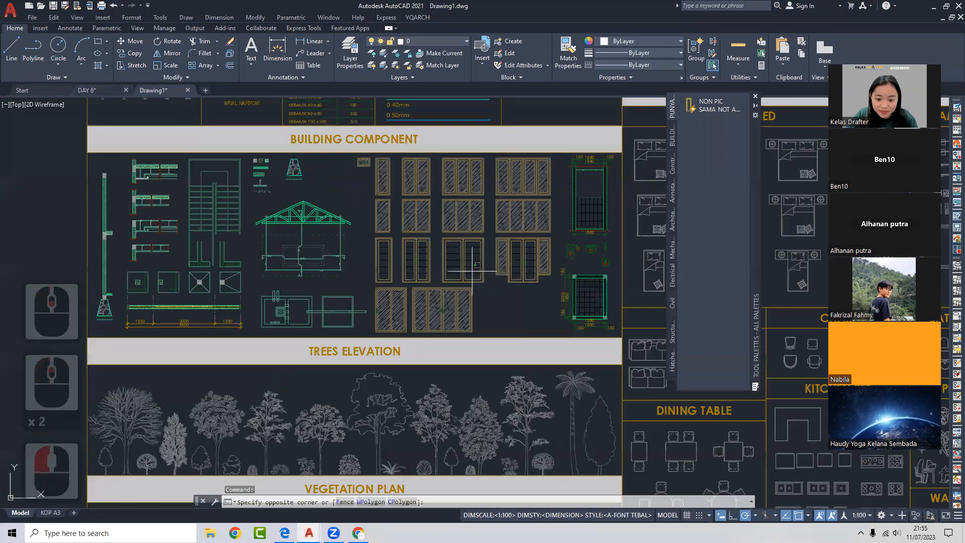
click(463, 272)
double_click(464, 272)
click(475, 334)
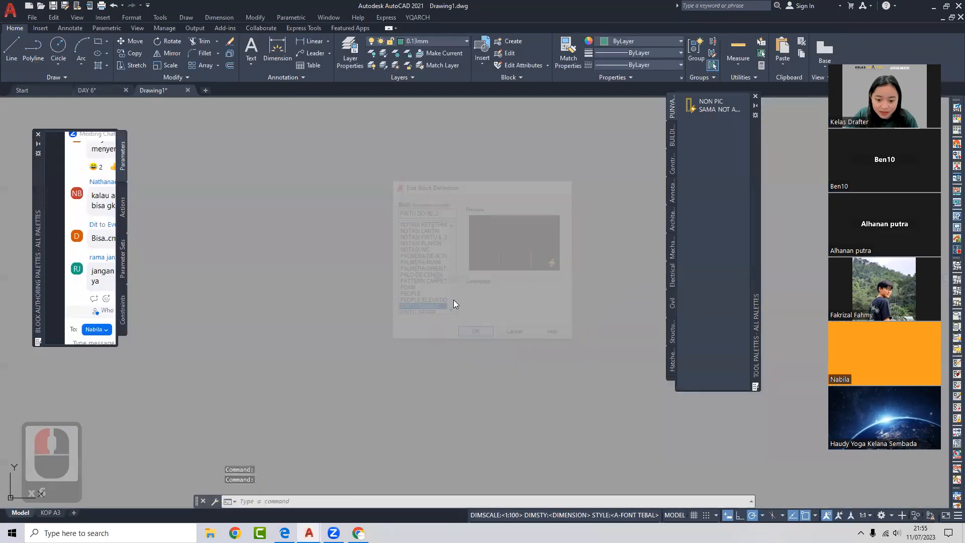
scroll(453, 302, down, 2)
- Paste the DAY 6 window beside the doors in the block and explode it with X
middle_drag(453, 301, 421, 302)
key(ctrl+v)
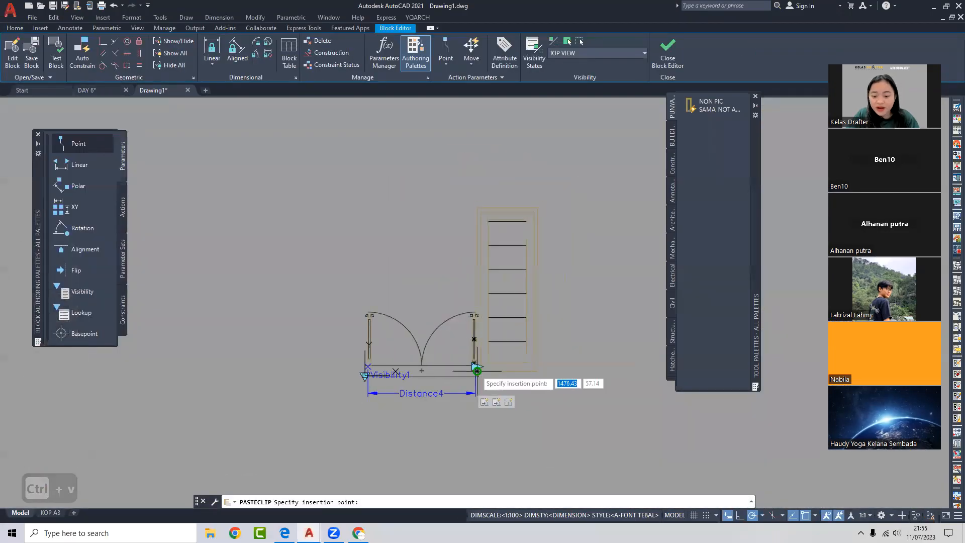
click(525, 375)
click(553, 343)
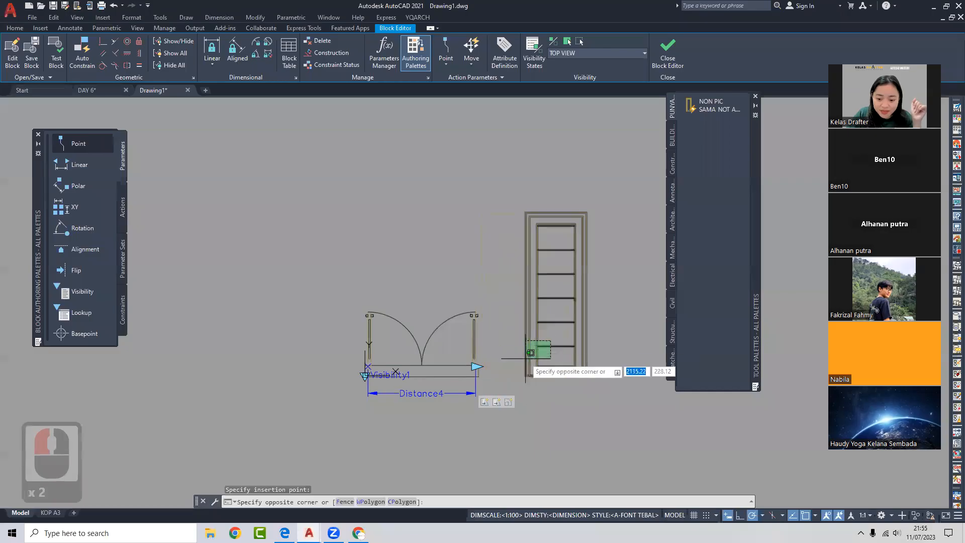
click(545, 351)
middle_drag(549, 342, 476, 339)
key(Escape)
click(495, 330)
click(471, 344)
text(x)
key(space)
- Erase the exploded window pieces after a refused B attempt, then close the Block Editor saving changes
click(523, 378)
click(431, 176)
text(b)
key(space)
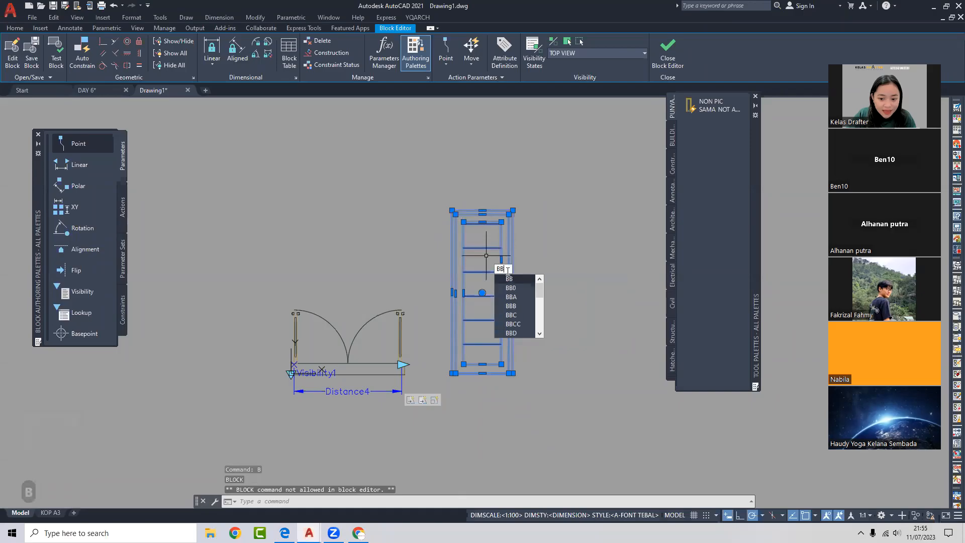
key(BackSpace)
key(BackSpace)
click(559, 198)
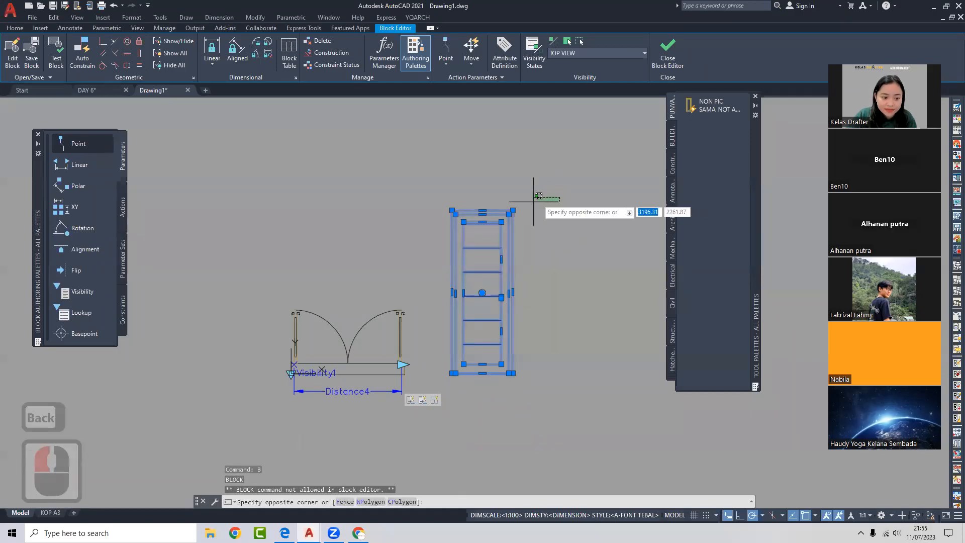
click(442, 401)
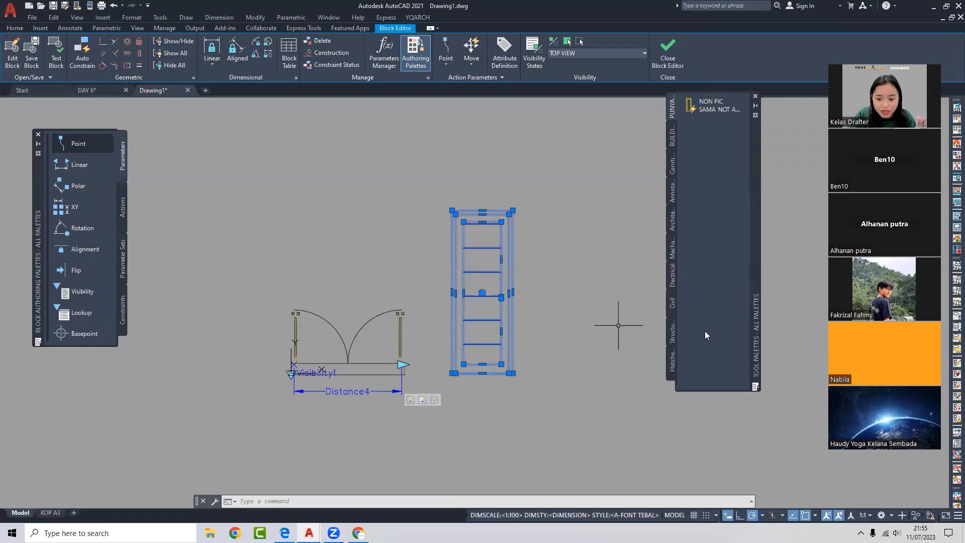
key(Delete)
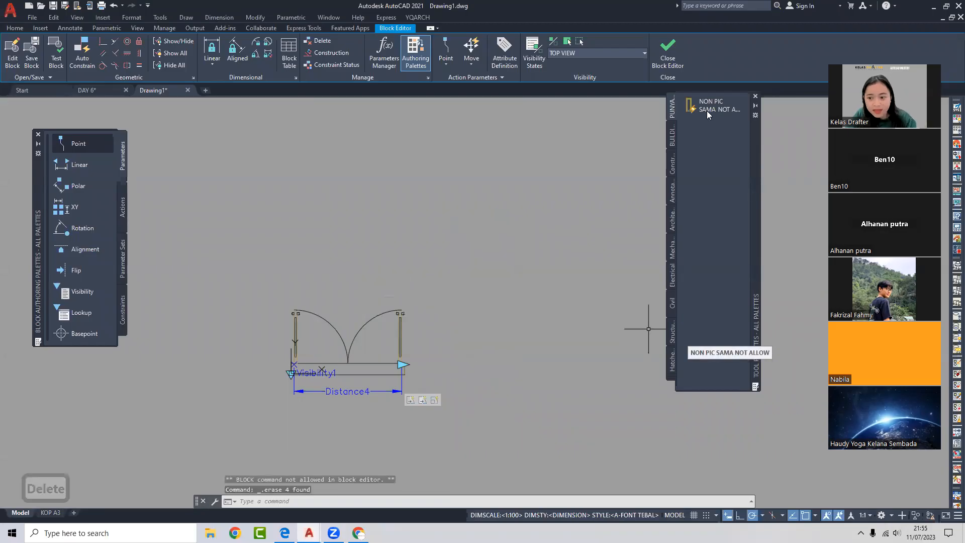
click(668, 55)
click(433, 250)
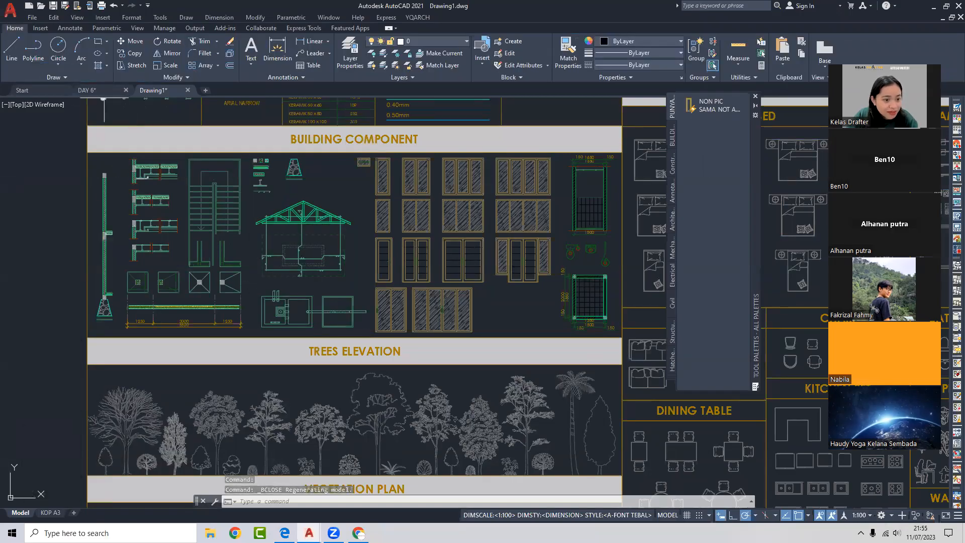
- Zoom out to the whole DAY 6 plan around the two doors, then switch to the guidebook PDF
click(87, 90)
scroll(129, 253, down, 8)
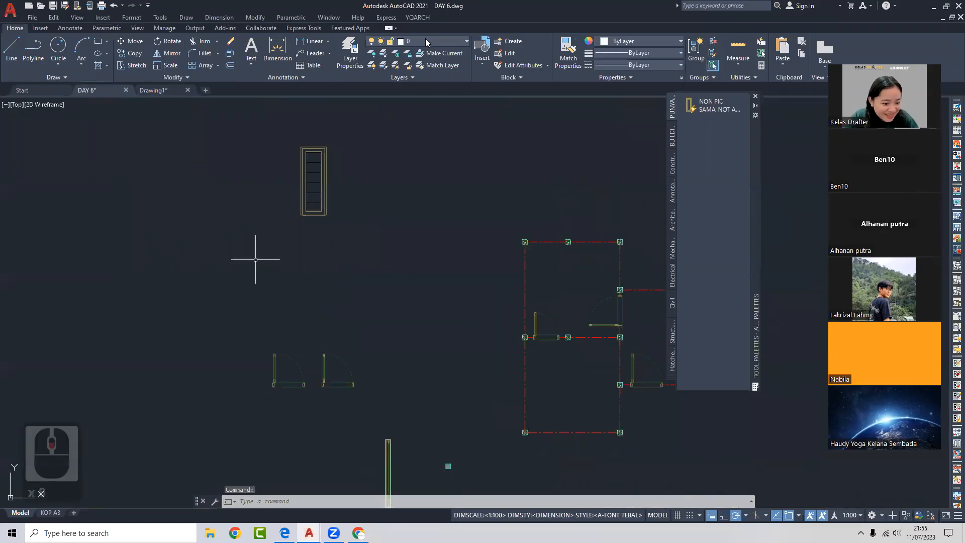
middle_drag(255, 259, 383, 210)
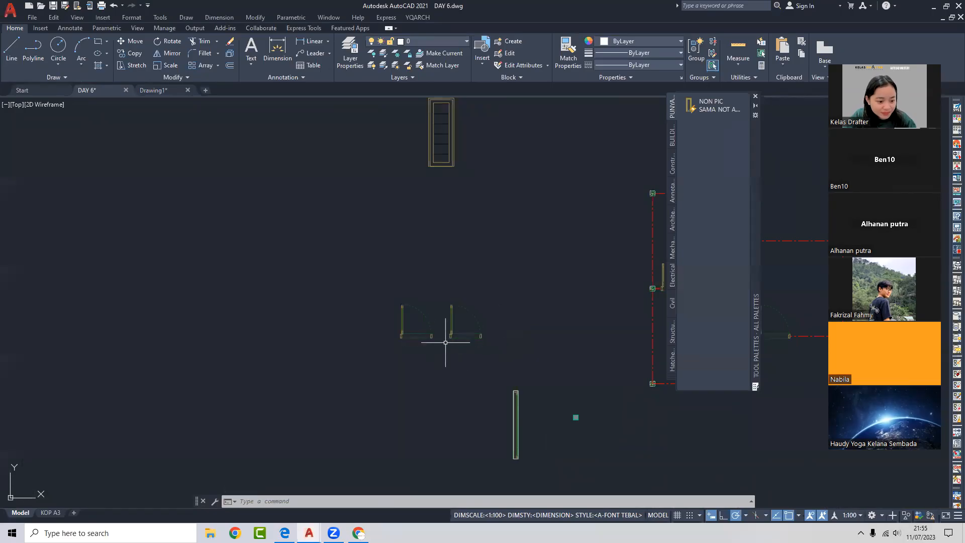
click(466, 347)
click(407, 312)
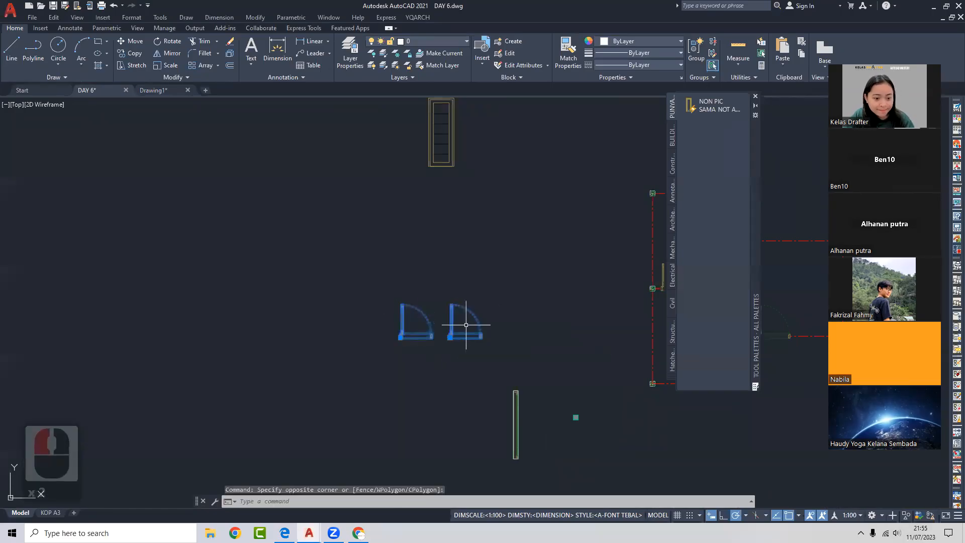
key(Escape)
scroll(470, 339, down, 4)
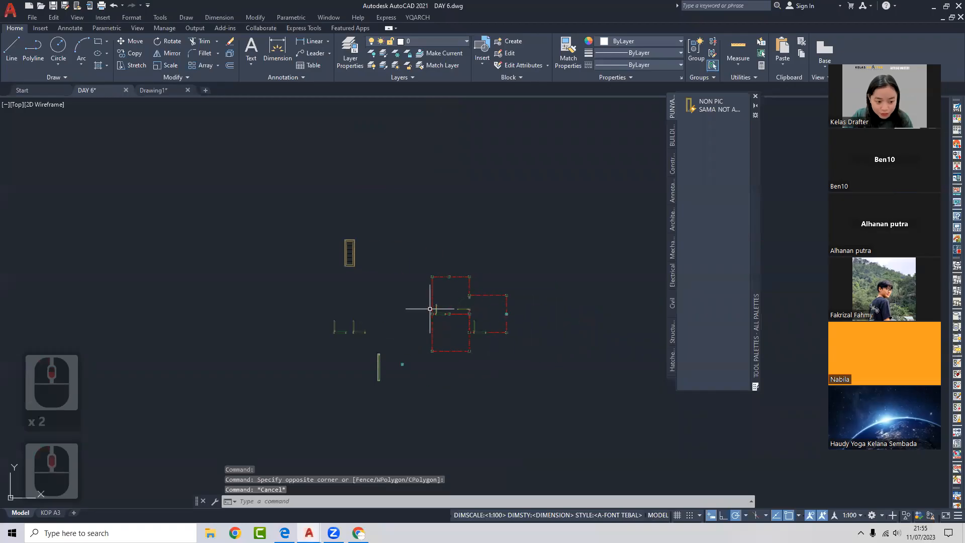
click(285, 533)
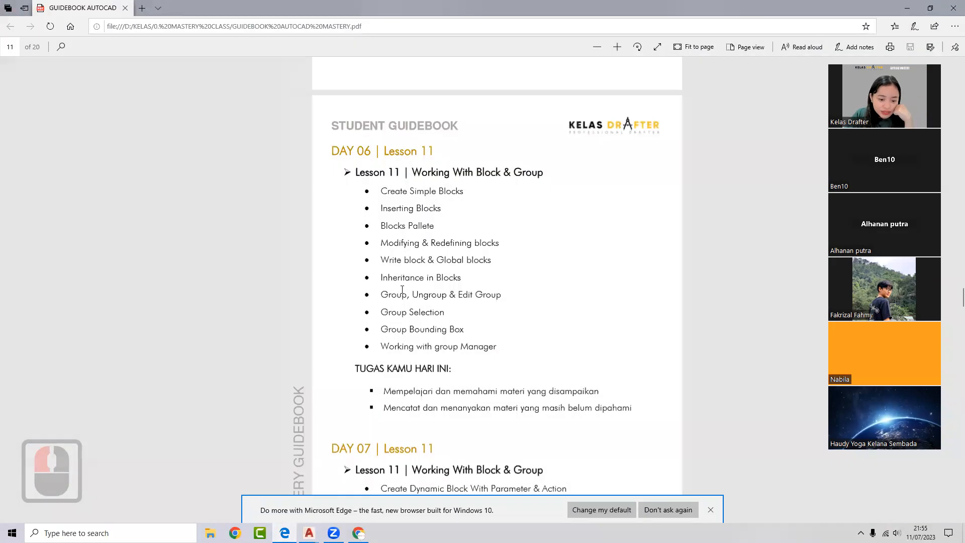
- Highlight 'Write block & Global blocks' in the Lesson 11 list, then minimize the Edge window
drag(382, 258, 421, 265)
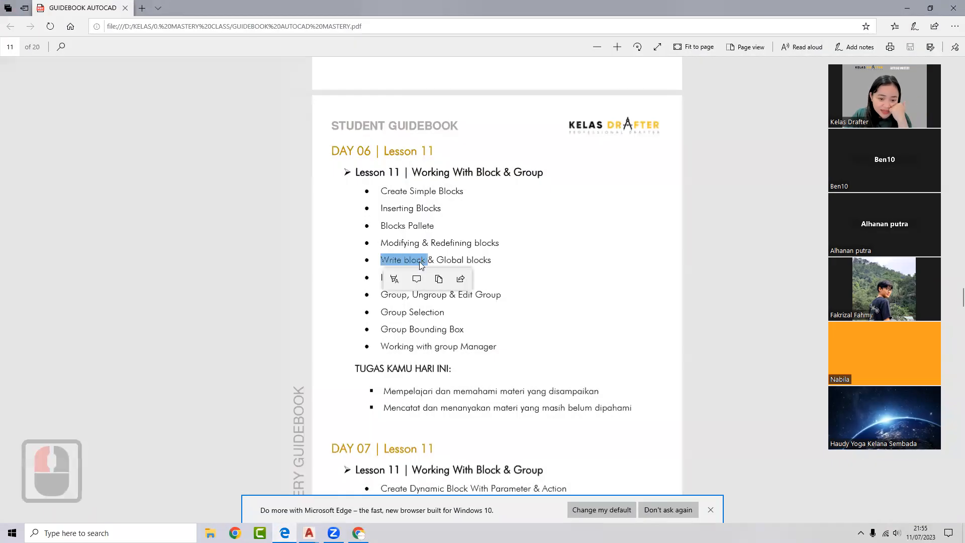
click(433, 259)
double_click(451, 260)
click(512, 264)
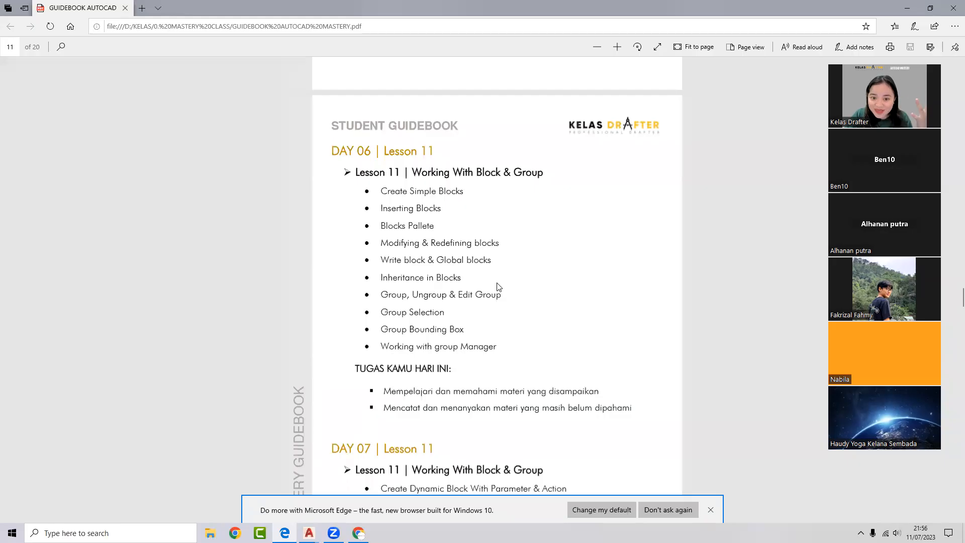
drag(424, 261, 356, 277)
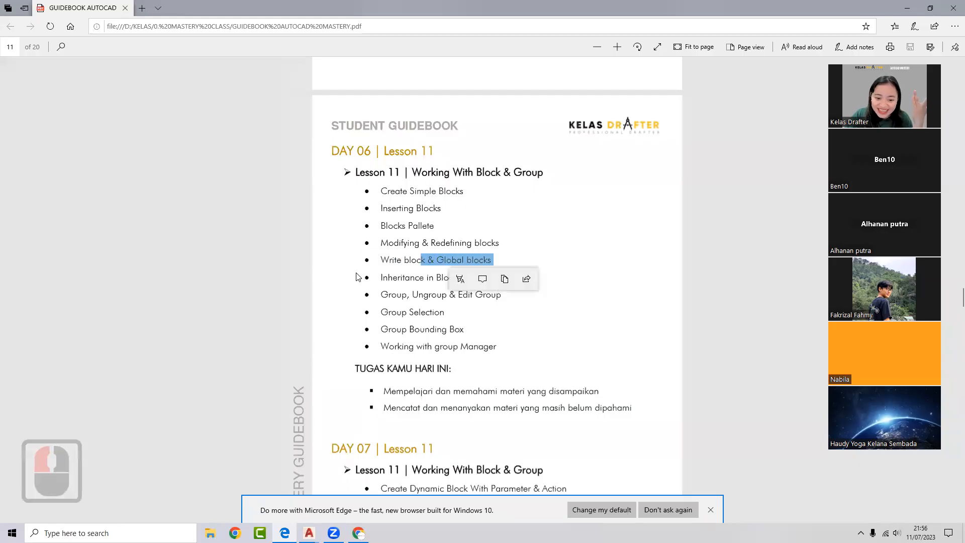
click(456, 263)
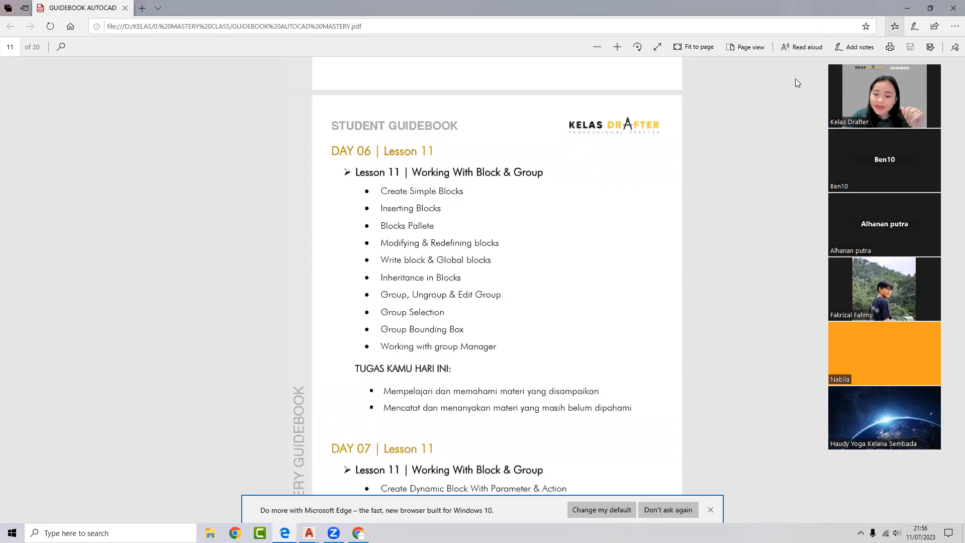
drag(434, 258, 522, 260)
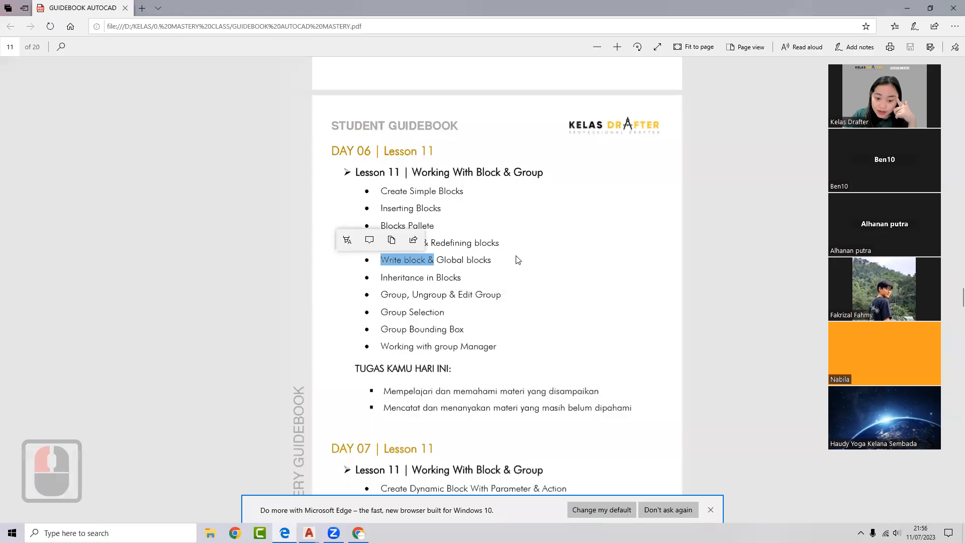
click(495, 258)
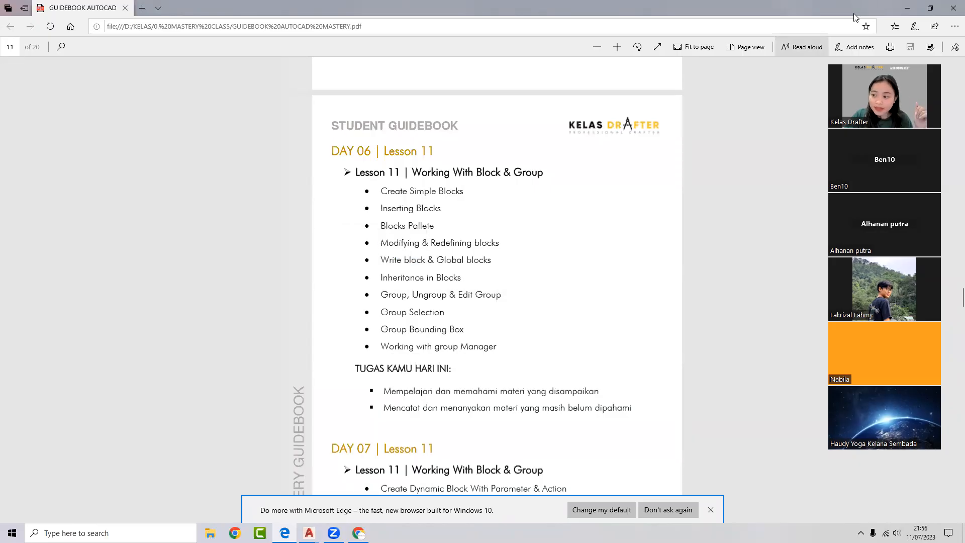
click(907, 7)
scroll(502, 249, down, 2)
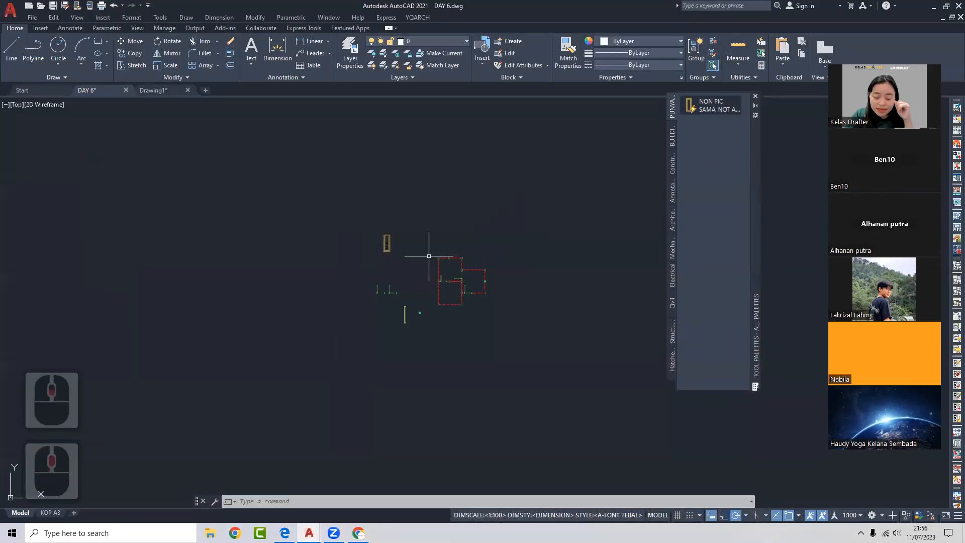
- Open the student's Tugas drawing from the Start page's Recent Documents and zoom into DENAH LT.2
click(167, 91)
scroll(495, 216, down, 3)
scroll(495, 217, up, 1)
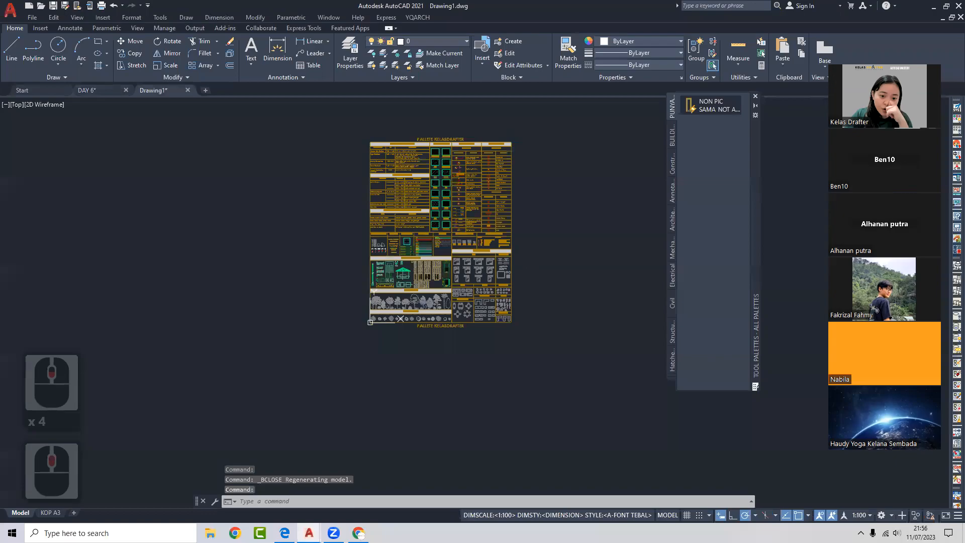
click(24, 90)
scroll(406, 294, down, 2)
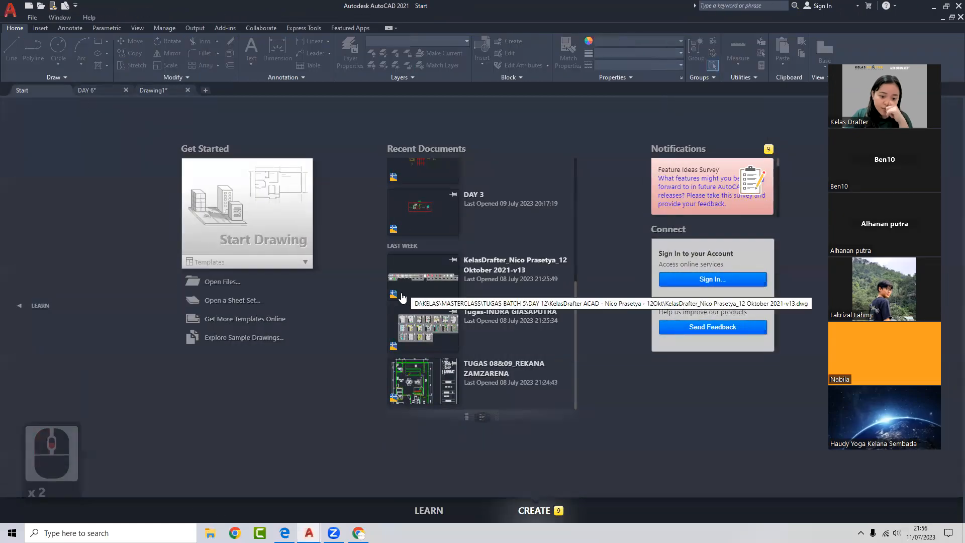
click(447, 327)
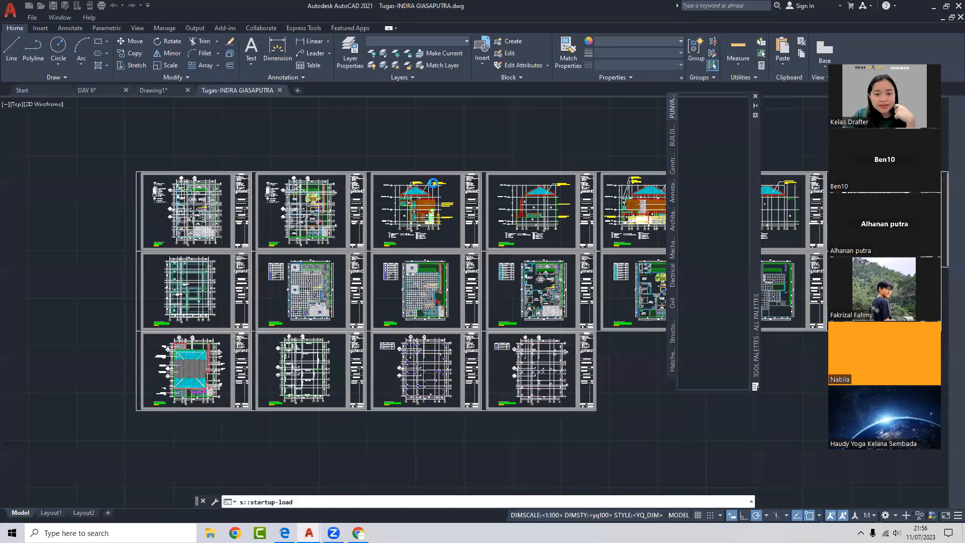
scroll(361, 169, down, 3)
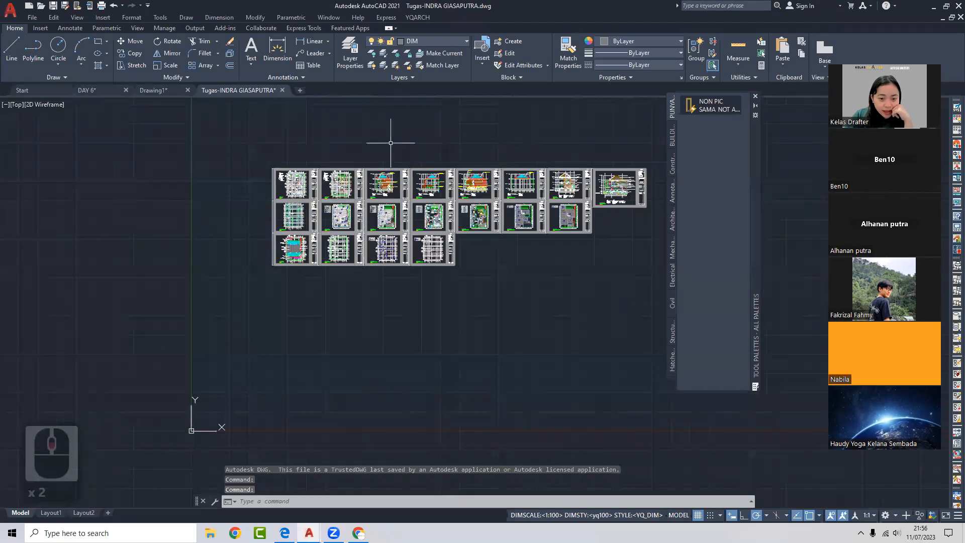
scroll(308, 192, up, 5)
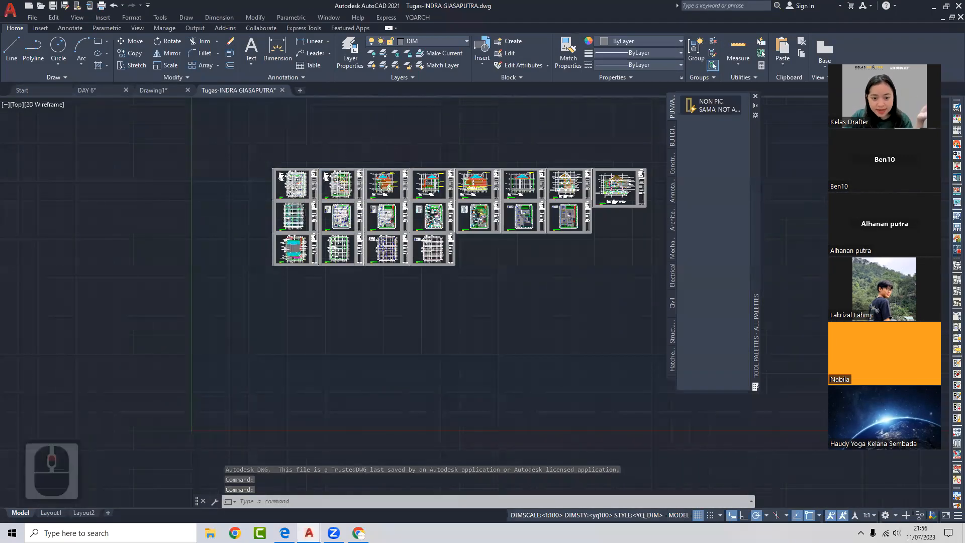
scroll(417, 156, up, 5)
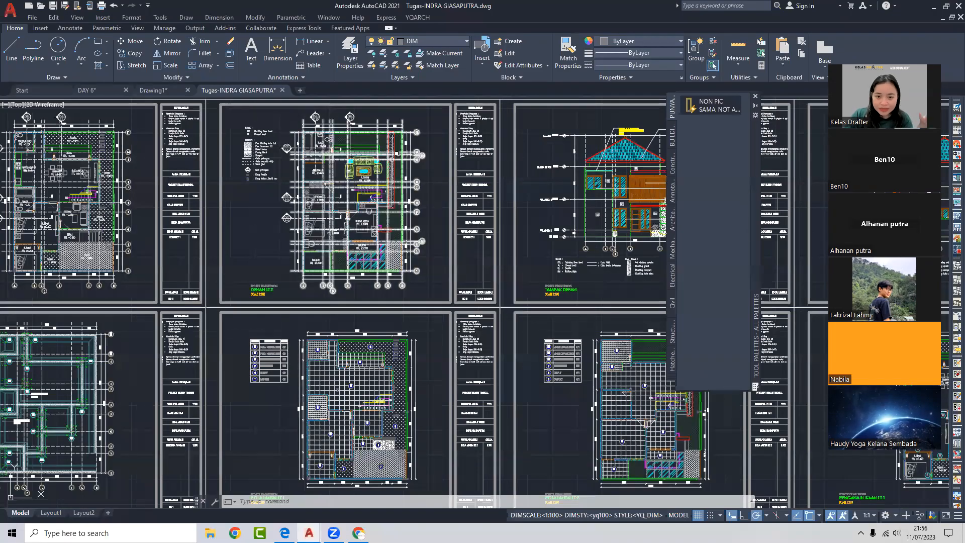
scroll(397, 153, up, 6)
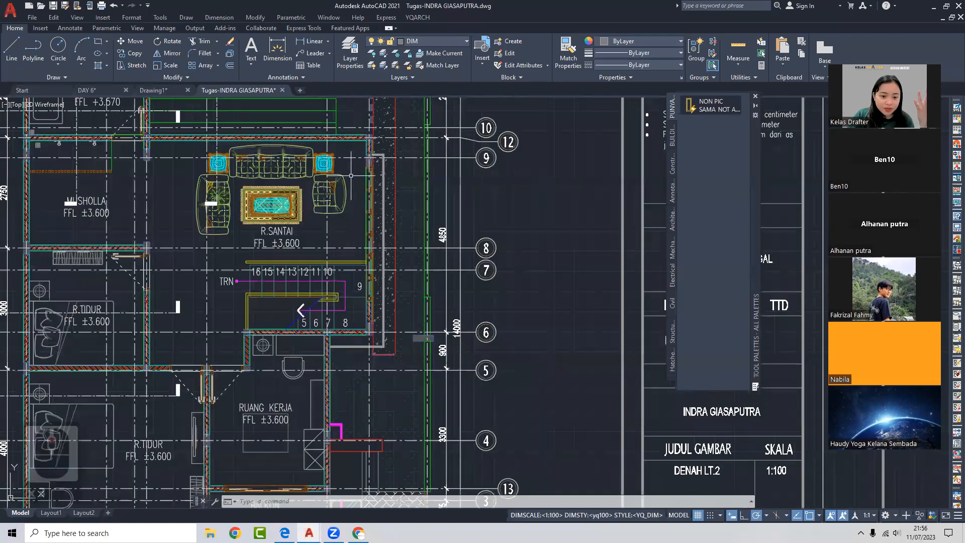
- Select the R.SANTAI sofa set and carpet blocks (exploding the sofa set with X), then clear the selection
click(473, 176)
scroll(472, 176, up, 3)
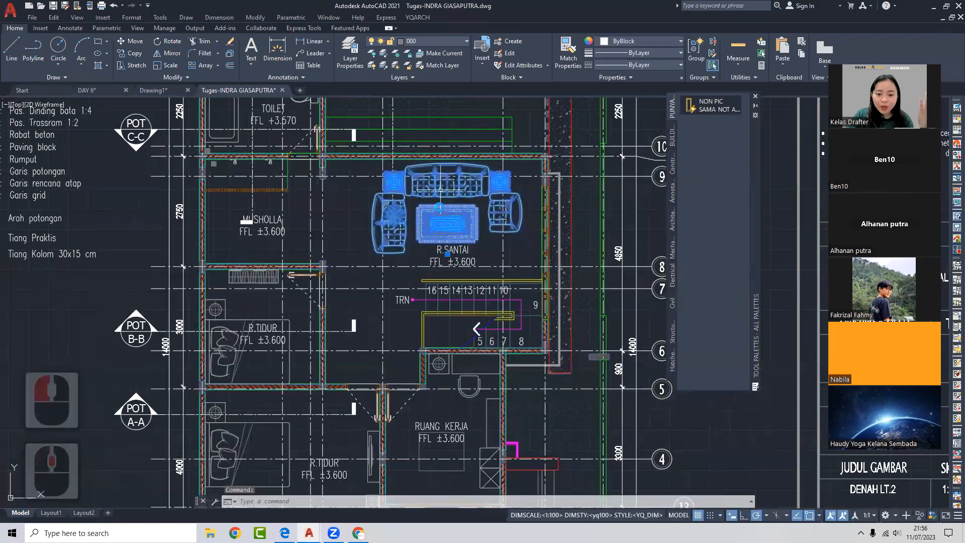
key(x)
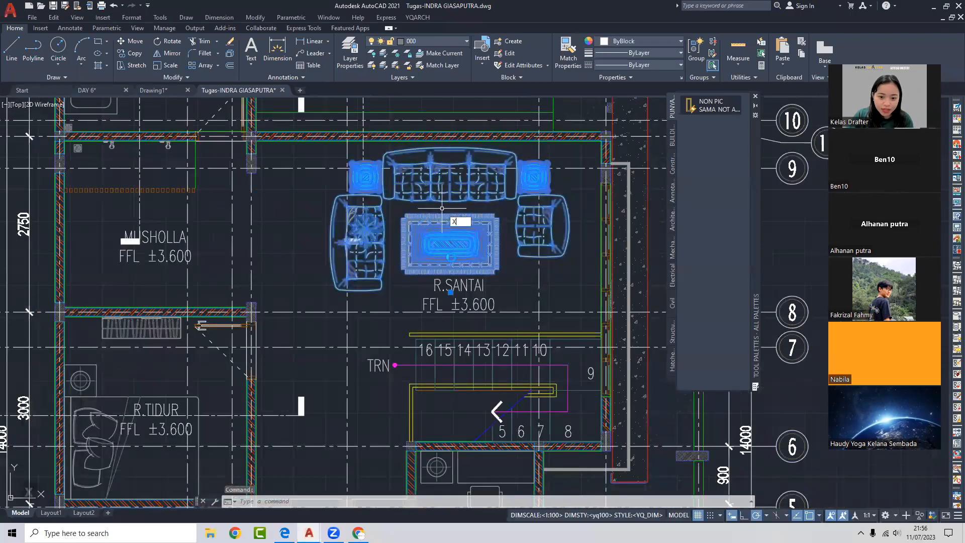
key(Return)
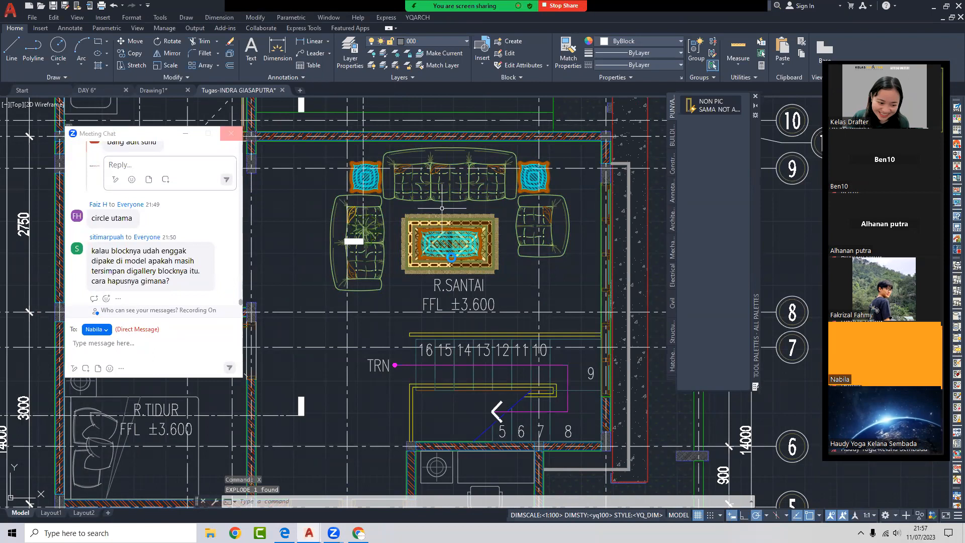
click(434, 199)
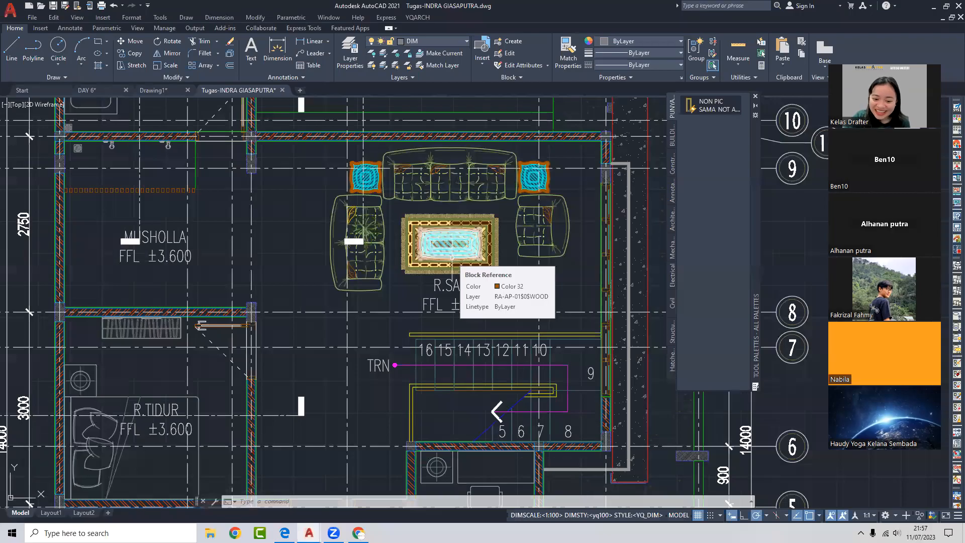
click(451, 257)
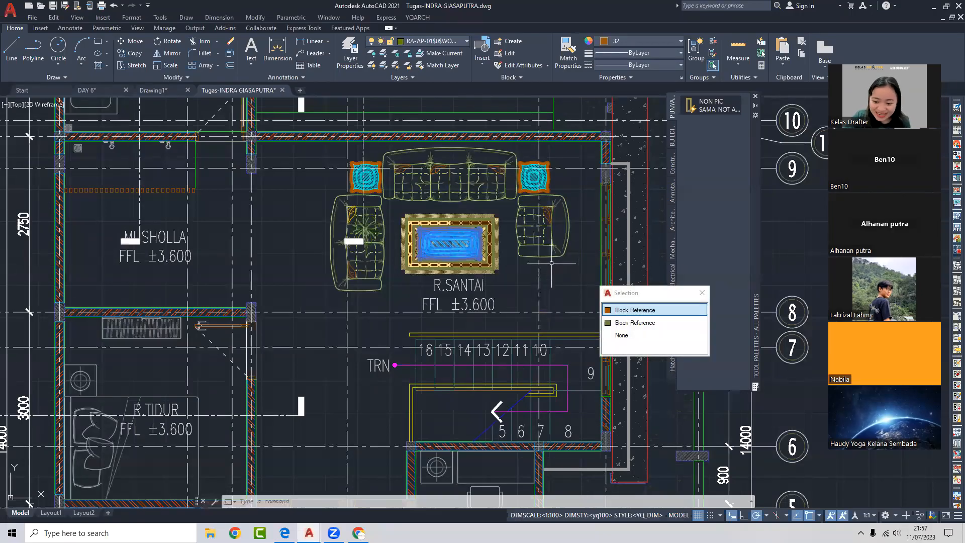
middle_drag(554, 256, 582, 227)
key(Escape)
- Hide the grid axis lines near the balcony window using Isolate > Hide Objects
scroll(443, 227, down, 5)
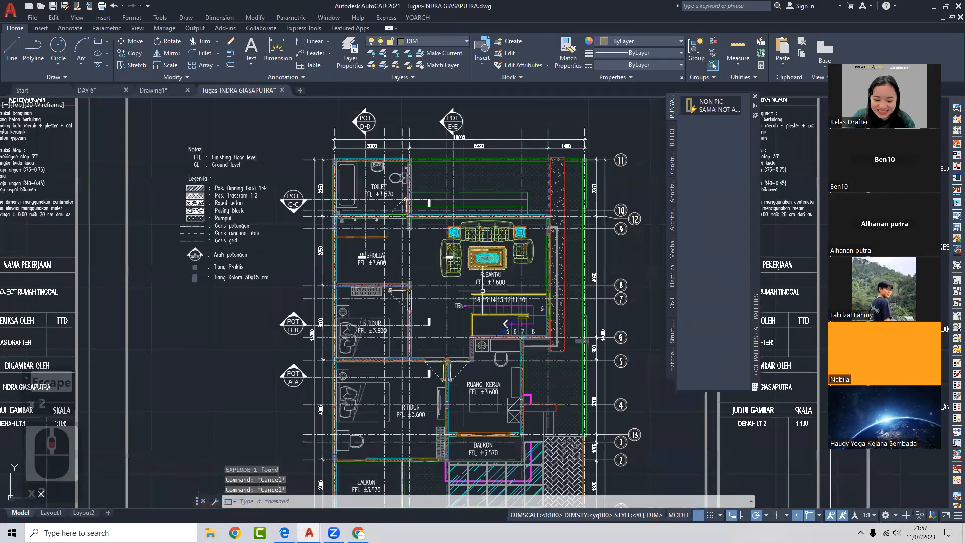
scroll(535, 319, up, 6)
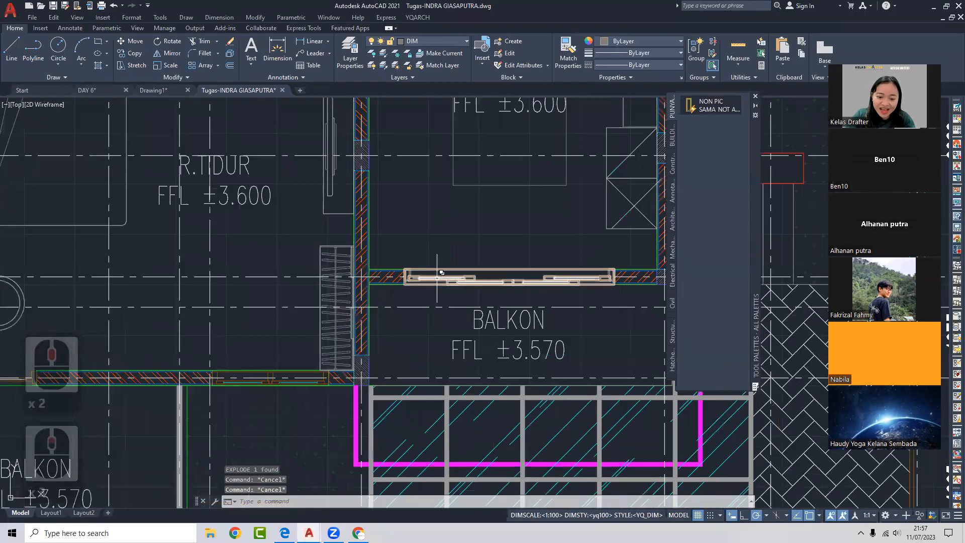
click(531, 312)
middle_drag(506, 275, 435, 271)
key(Escape)
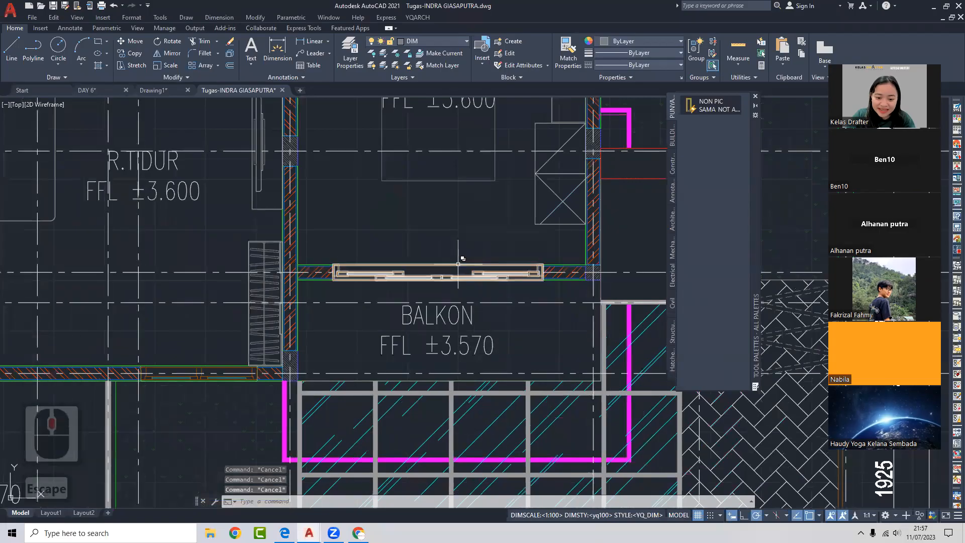
double_click(353, 155)
right_click(353, 155)
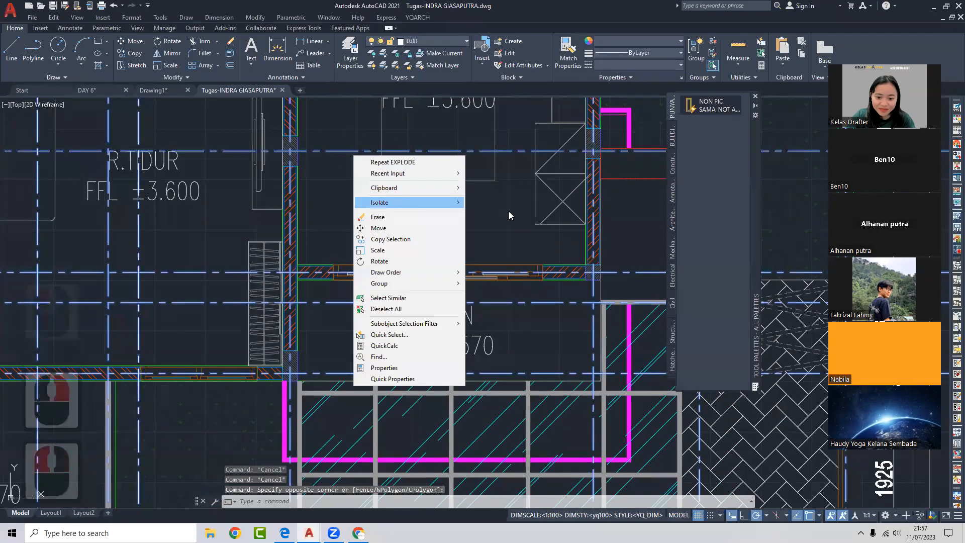
mouse_move(412, 201)
click(488, 213)
scroll(485, 218, down, 3)
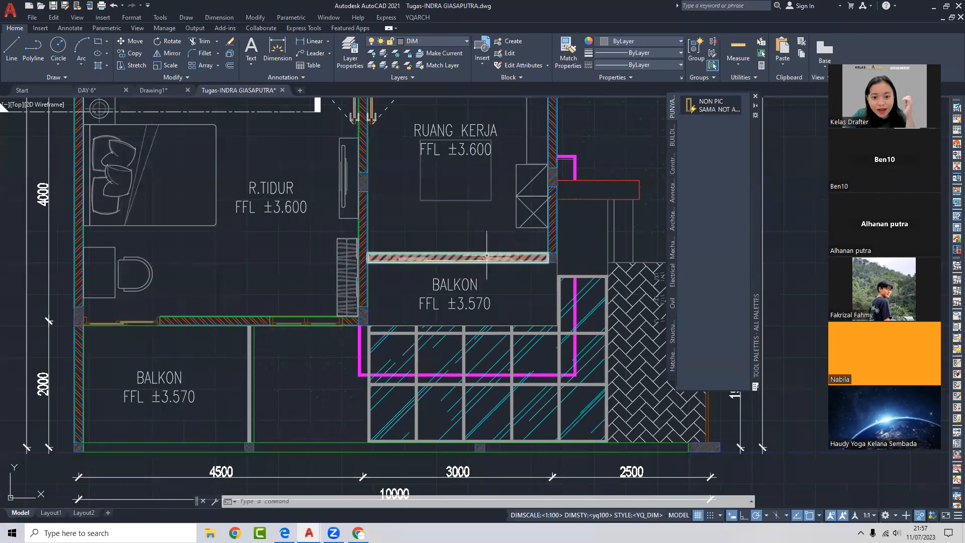
scroll(503, 257, up, 4)
- Explode the balcony window block into separate lines with X
click(470, 278)
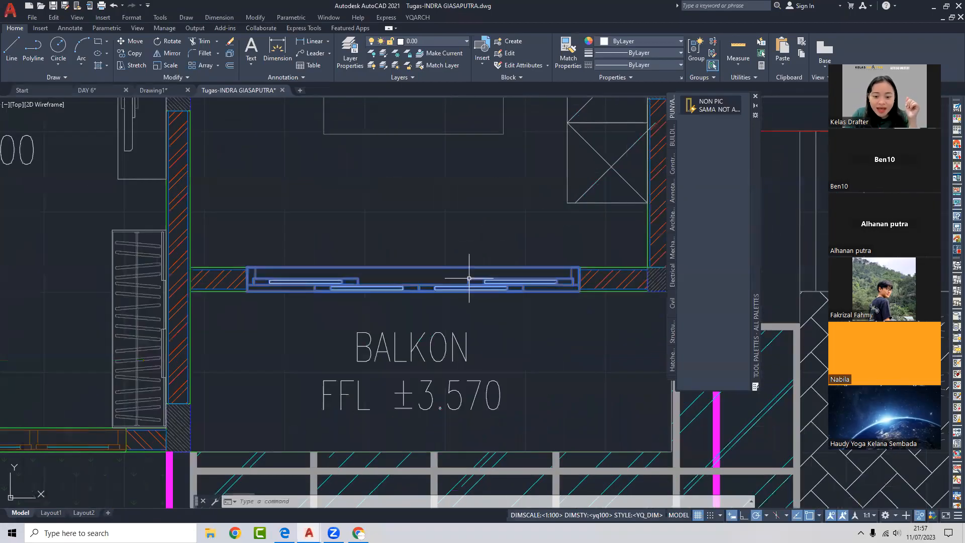
middle_drag(466, 254, 474, 239)
text(x)
key(Return)
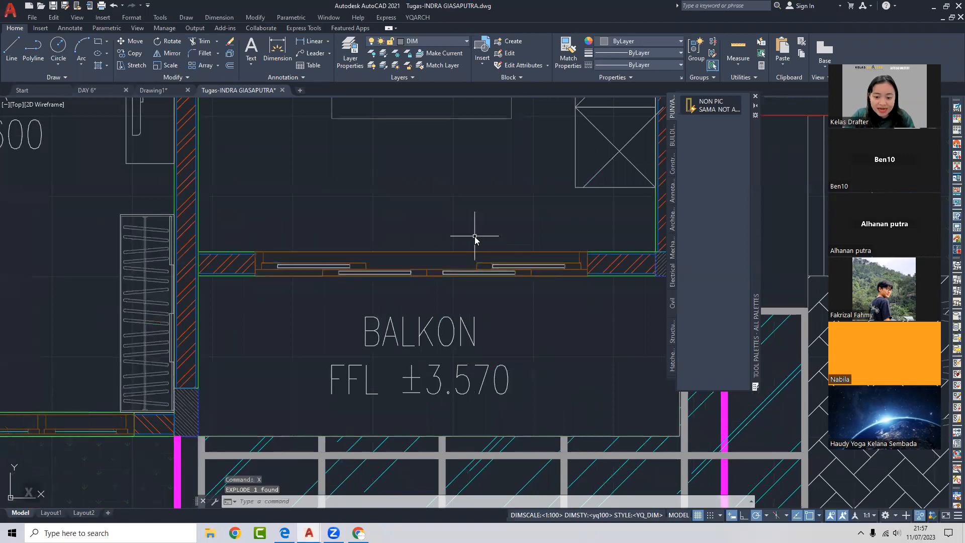
middle_drag(474, 242, 518, 244)
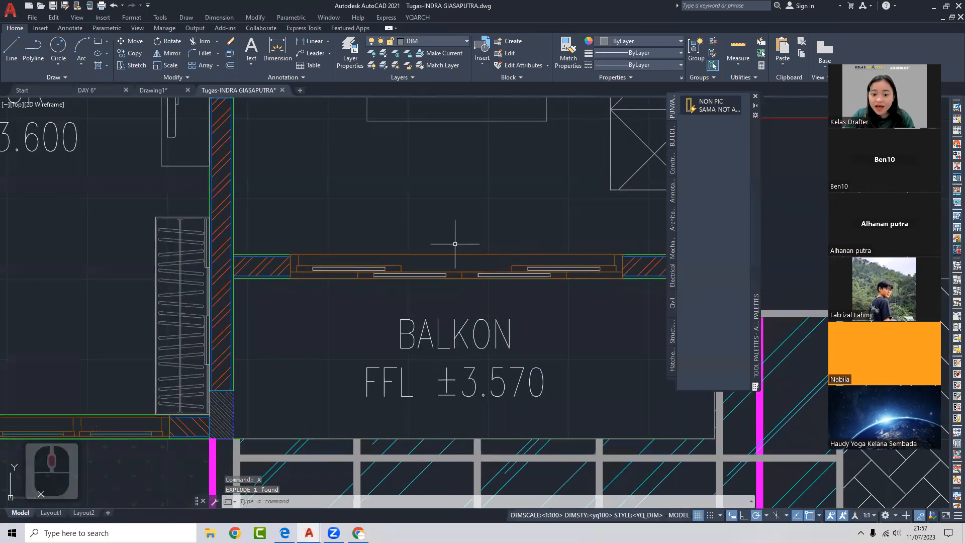
scroll(391, 248, down, 3)
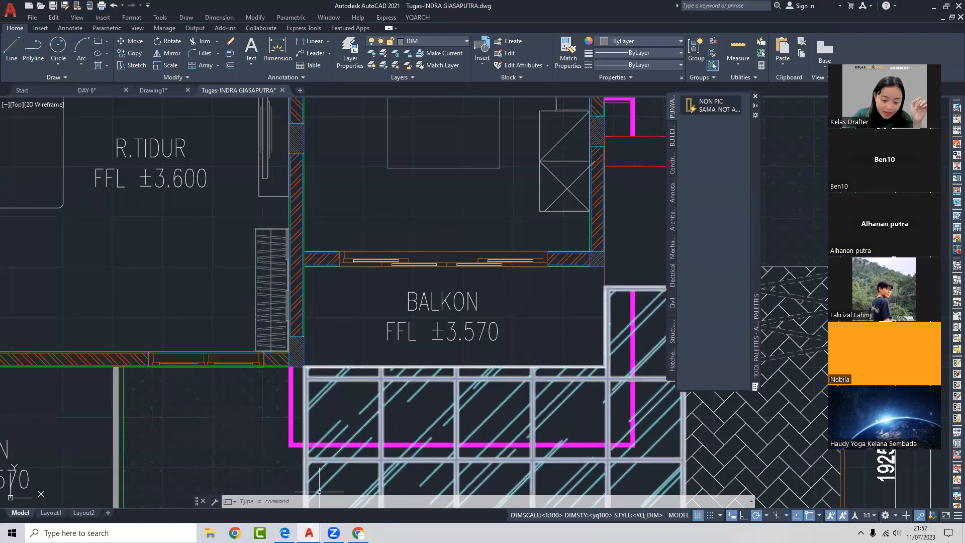
click(284, 532)
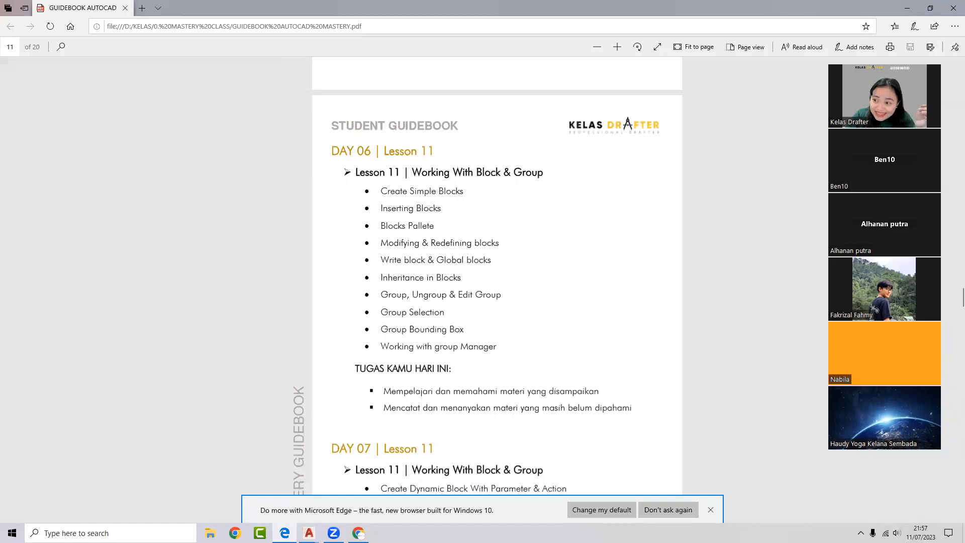
click(909, 7)
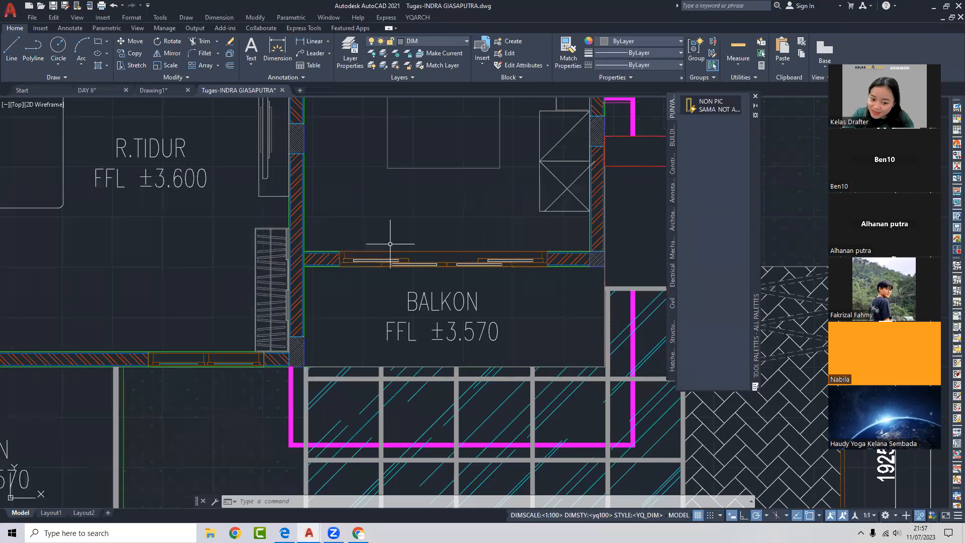
- Run WBLOCK, window-select the 20 balcony window objects, and pick the lower-left corner as base point
middle_drag(355, 286, 355, 285)
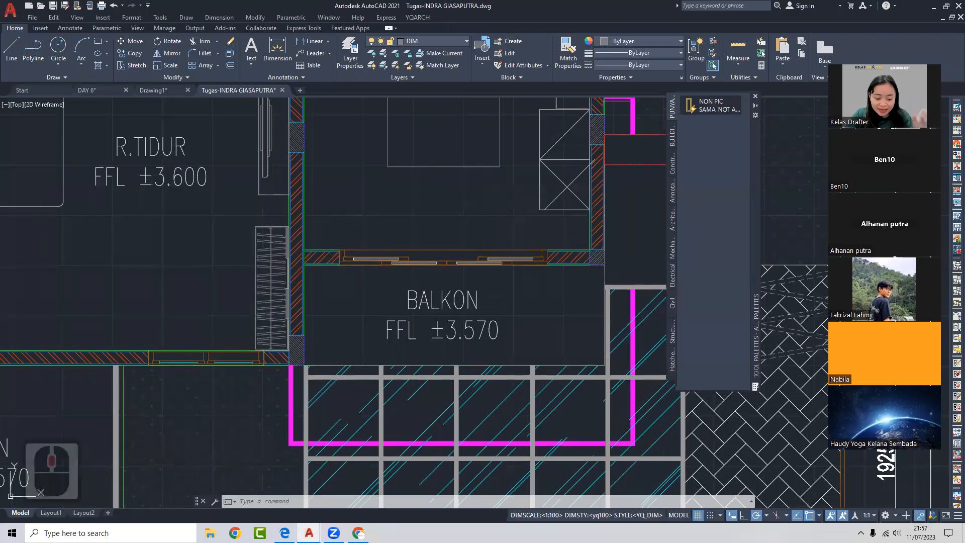
text(W)
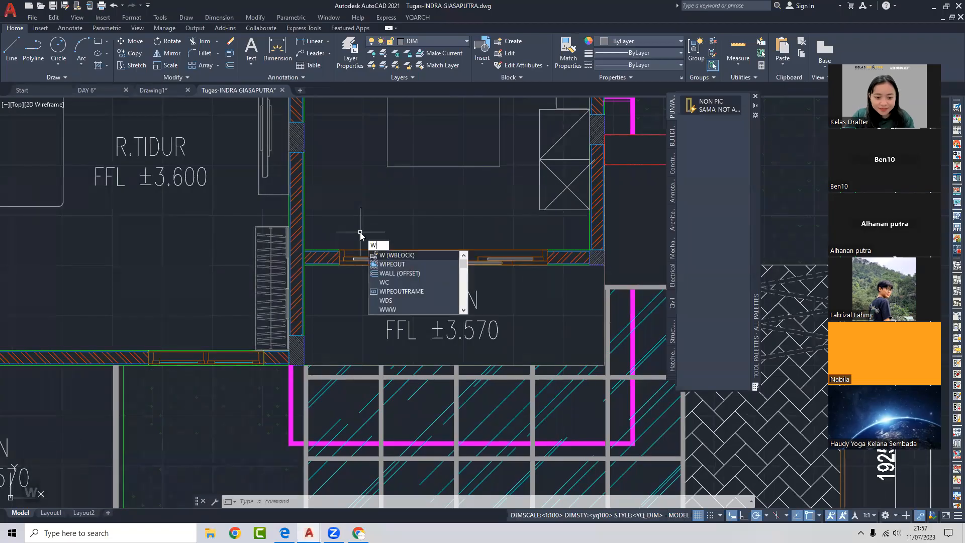
key(Return)
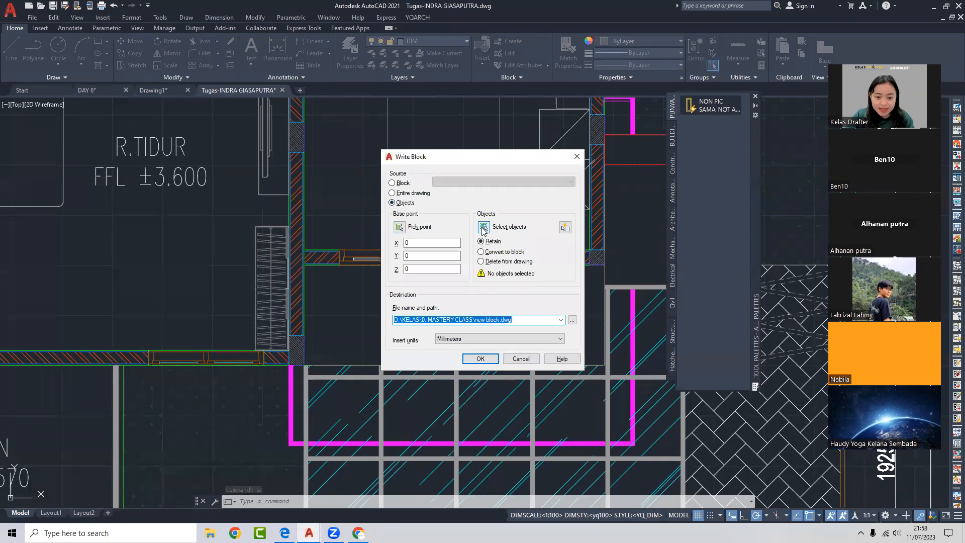
click(483, 228)
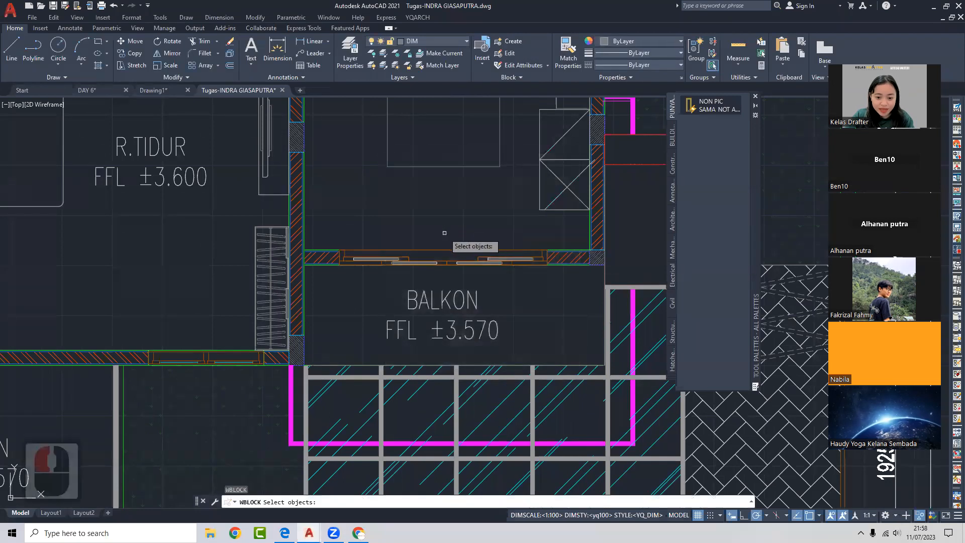
click(325, 236)
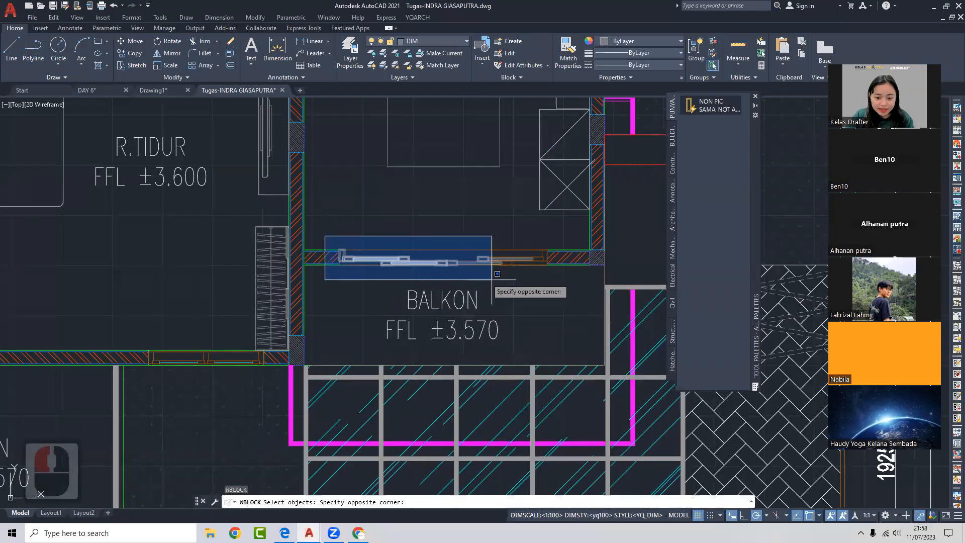
click(556, 278)
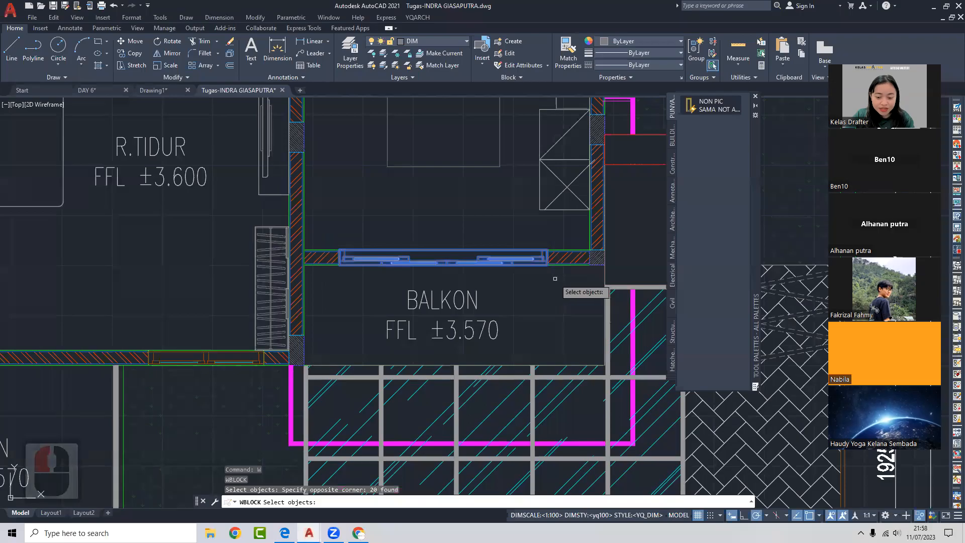
key(Return)
click(397, 227)
scroll(347, 256, up, 6)
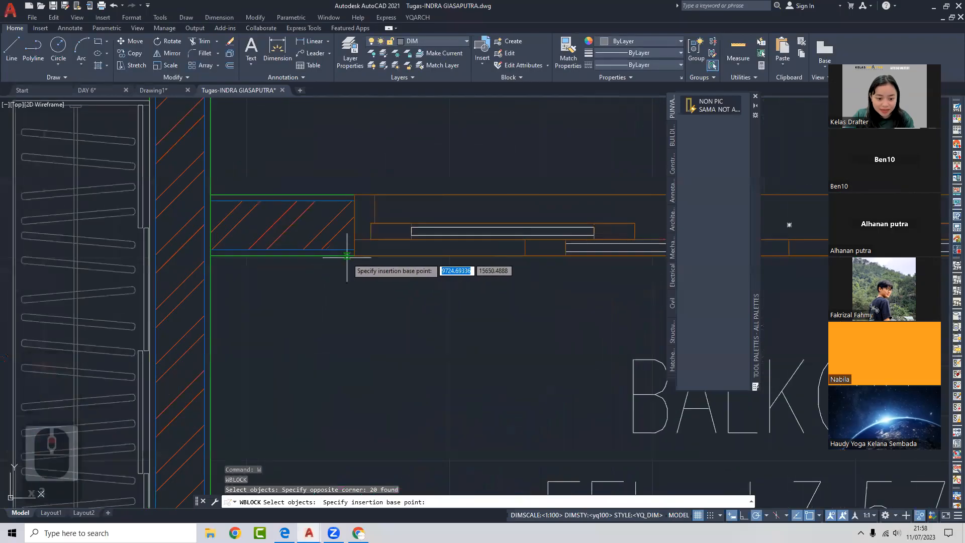
click(354, 256)
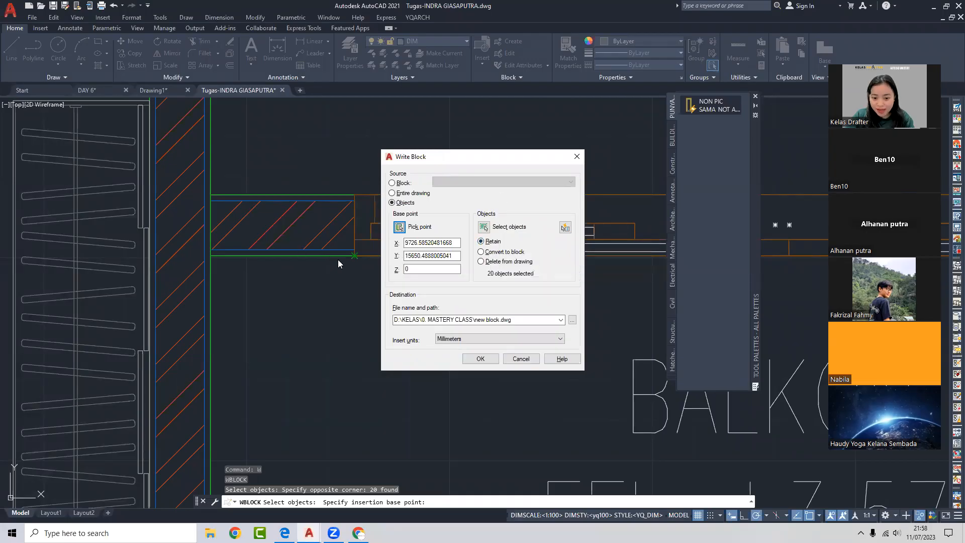
- Set the Write Block destination to JENDELA NICO.dwg in the 0. MASTERY CLASS folder
click(571, 320)
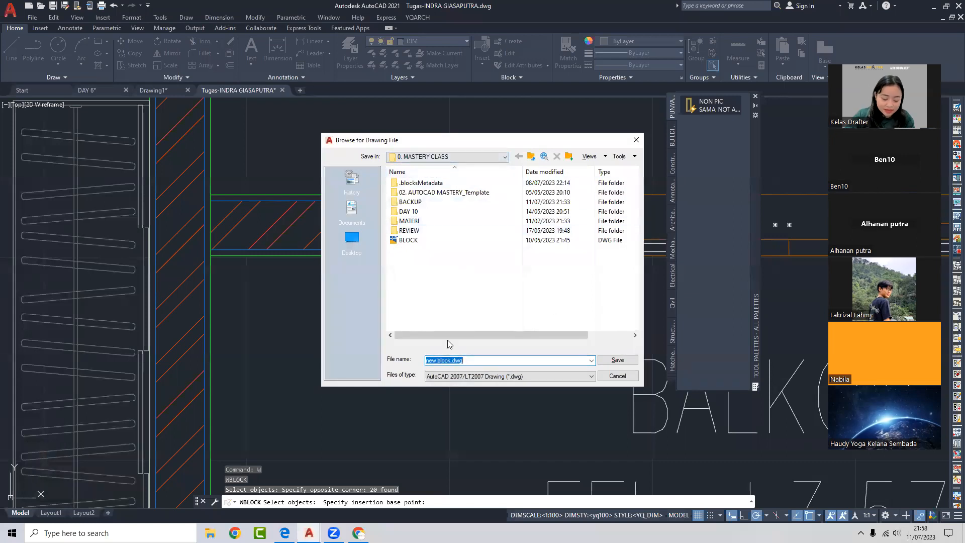
text(JENDELA NICO)
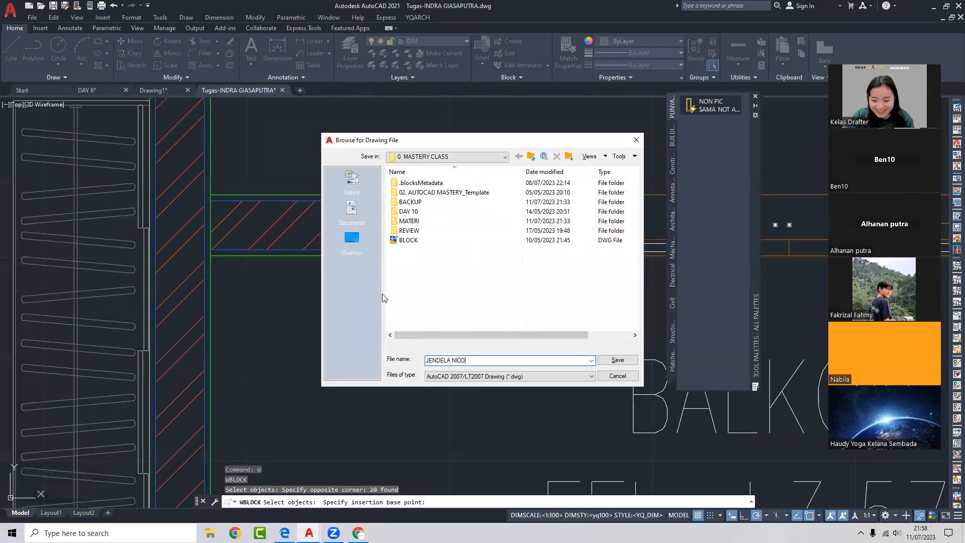
click(617, 360)
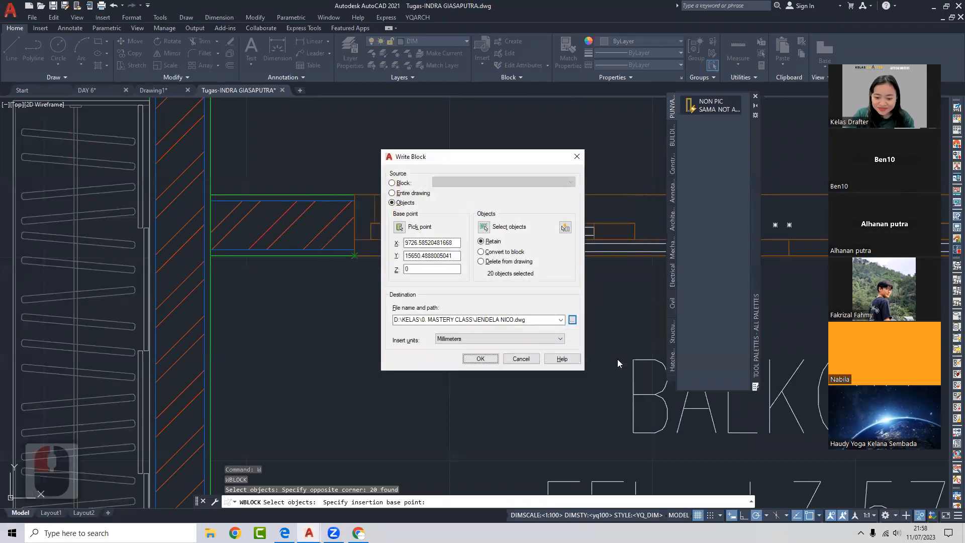
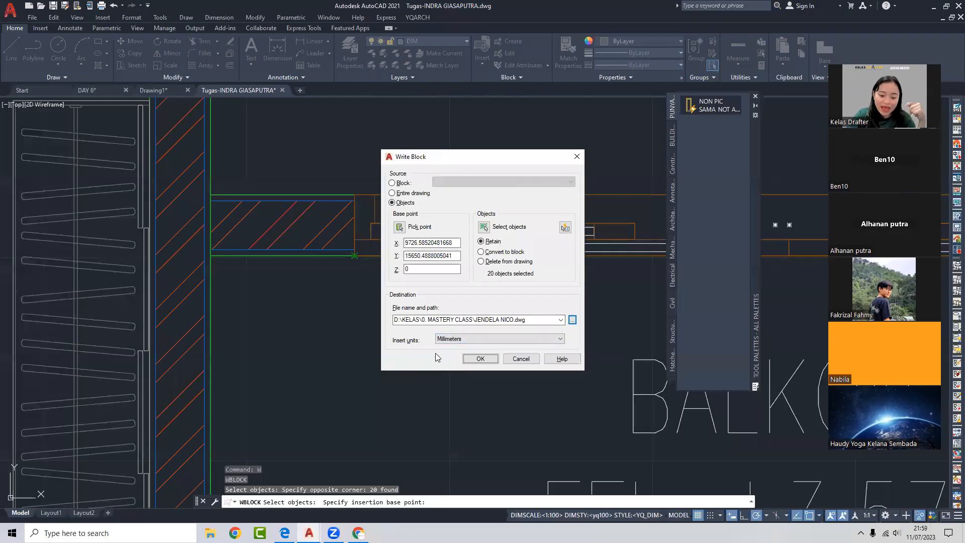
- Write the 20 balcony window objects out to D:\KELAS\0. MASTERY CLASS\JENDELA NICO.dwg
click(480, 359)
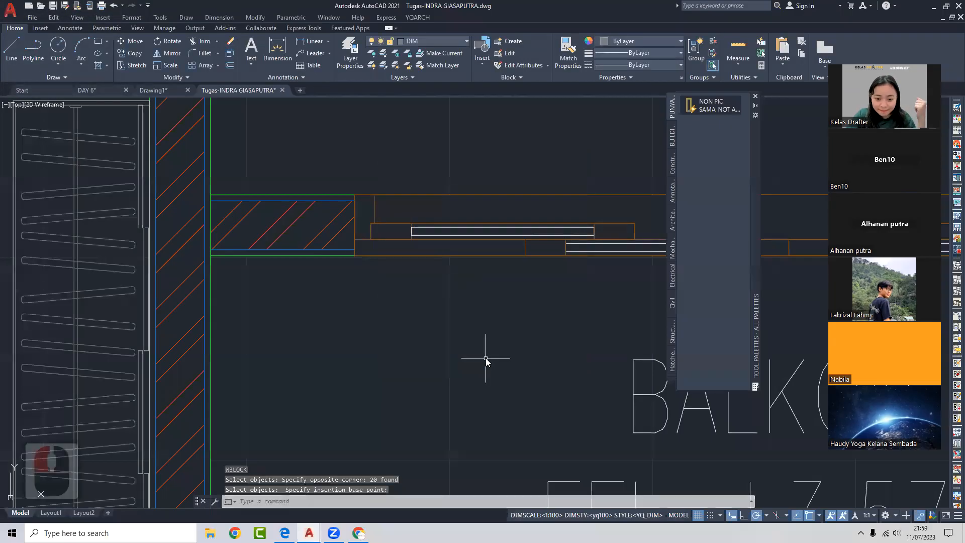
- Check in File Explorer that the 79 KB JENDELA NICO file is in D:\KELAS\0. MASTERY CLASS
click(210, 532)
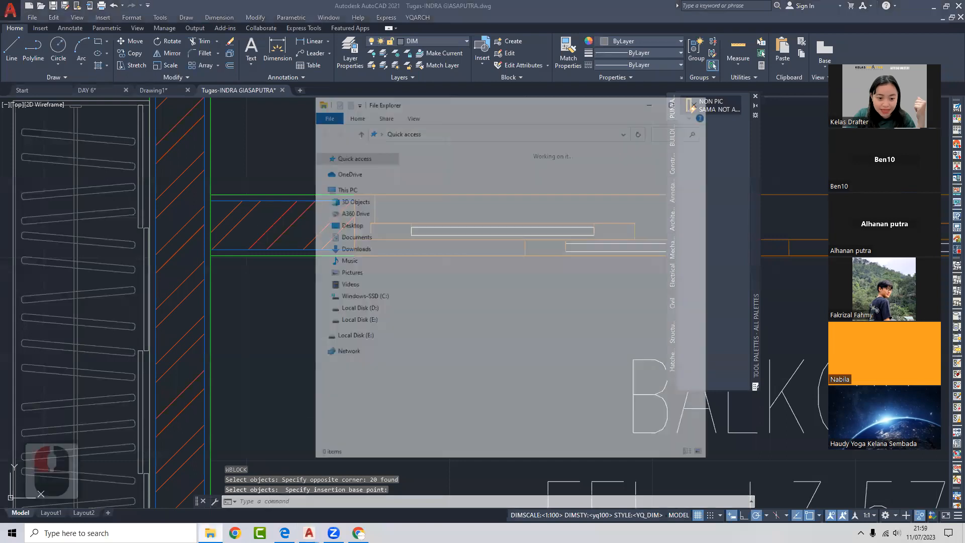
click(356, 308)
double_click(550, 191)
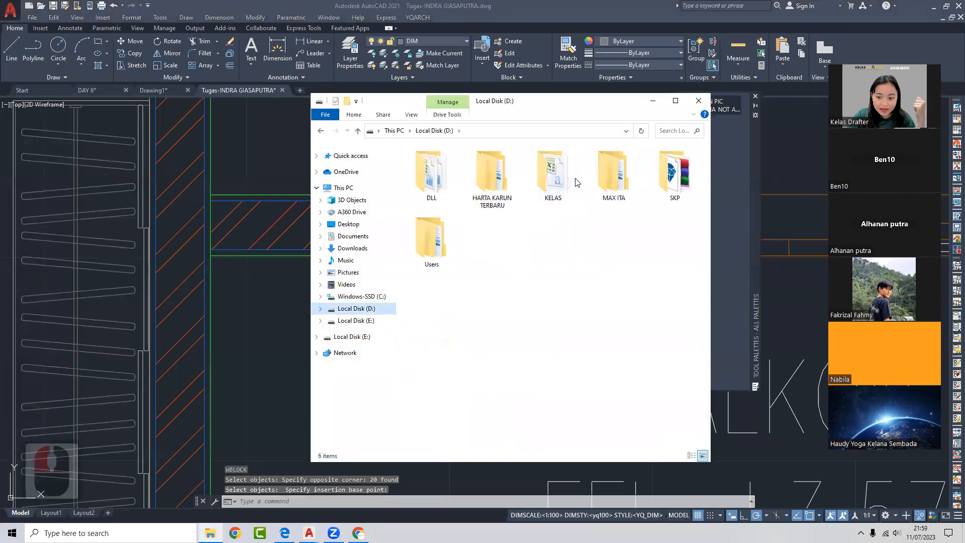
click(457, 163)
double_click(456, 164)
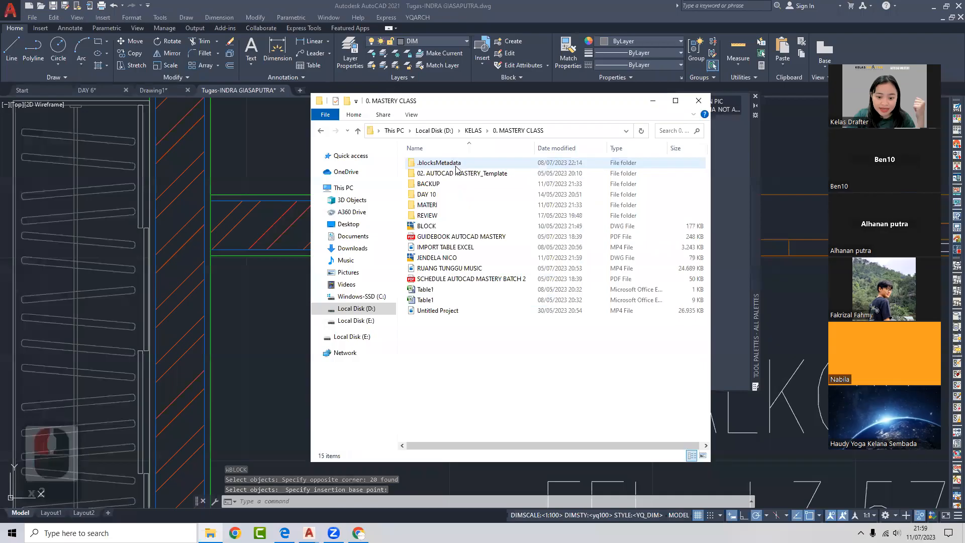
click(441, 260)
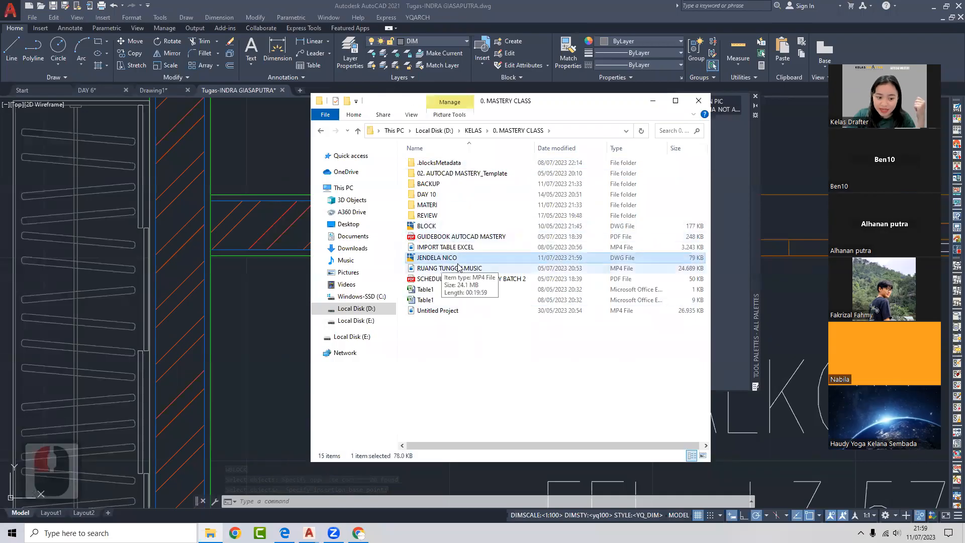
click(699, 101)
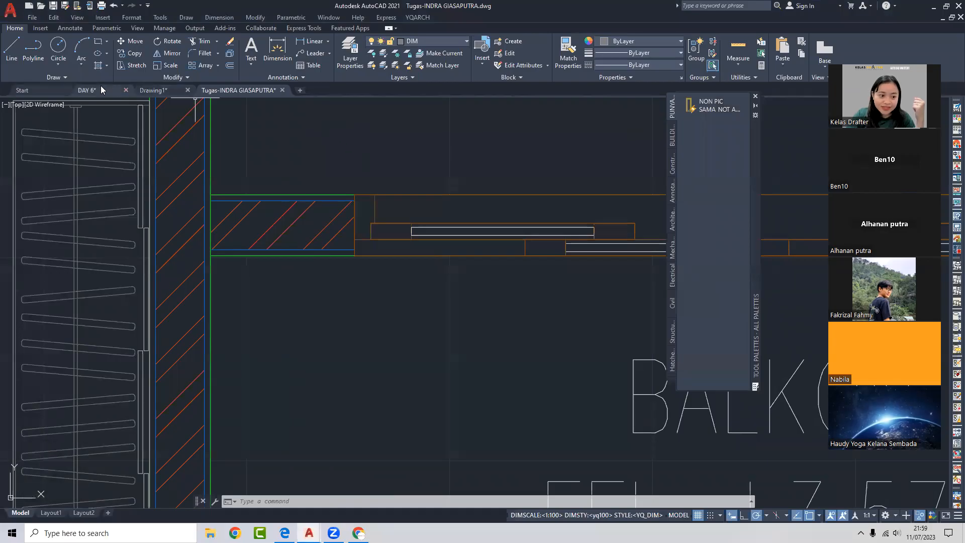
click(101, 87)
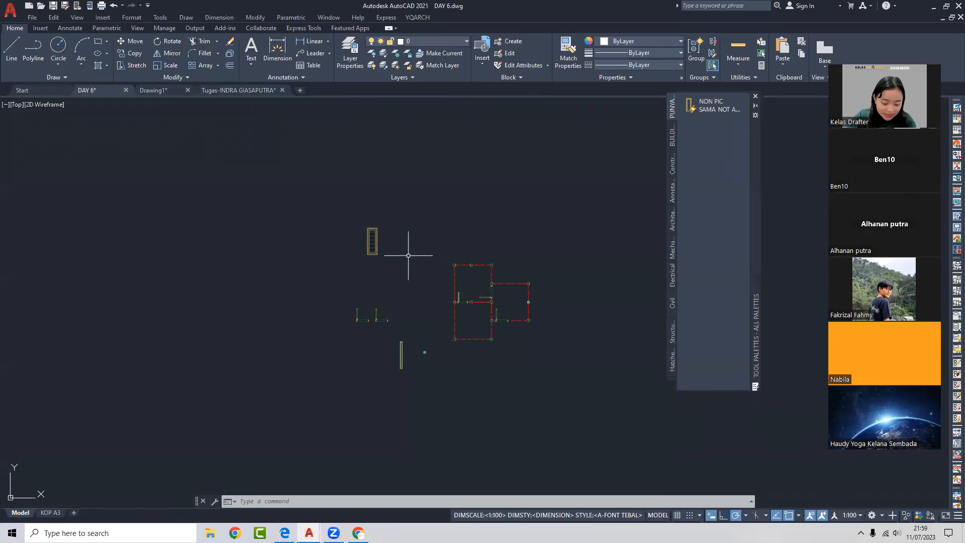
- Open the Blocks palette with I and show the BLOCK.dwg library blocks (BALOK, BED, DINDING)
text(i)
key(Return)
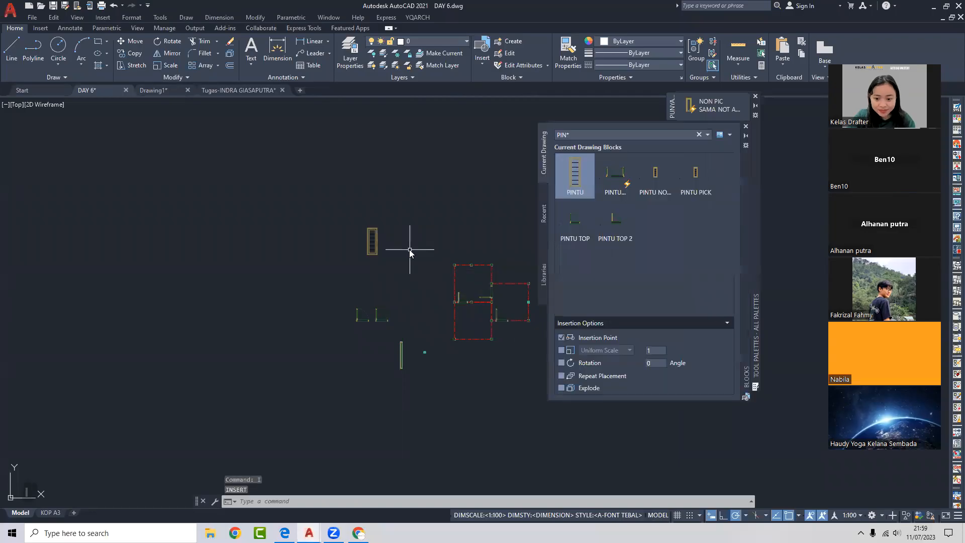
drag(741, 154, 574, 153)
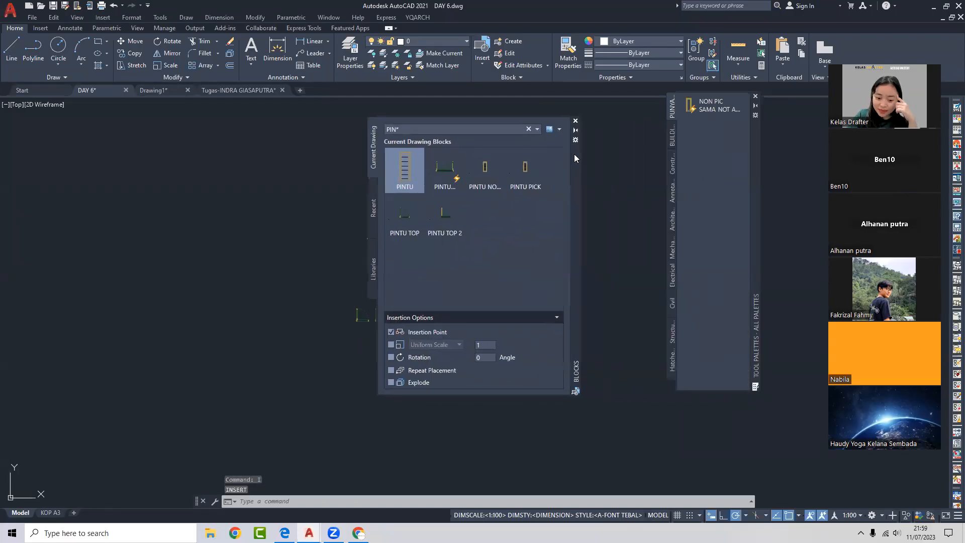
click(373, 210)
click(373, 265)
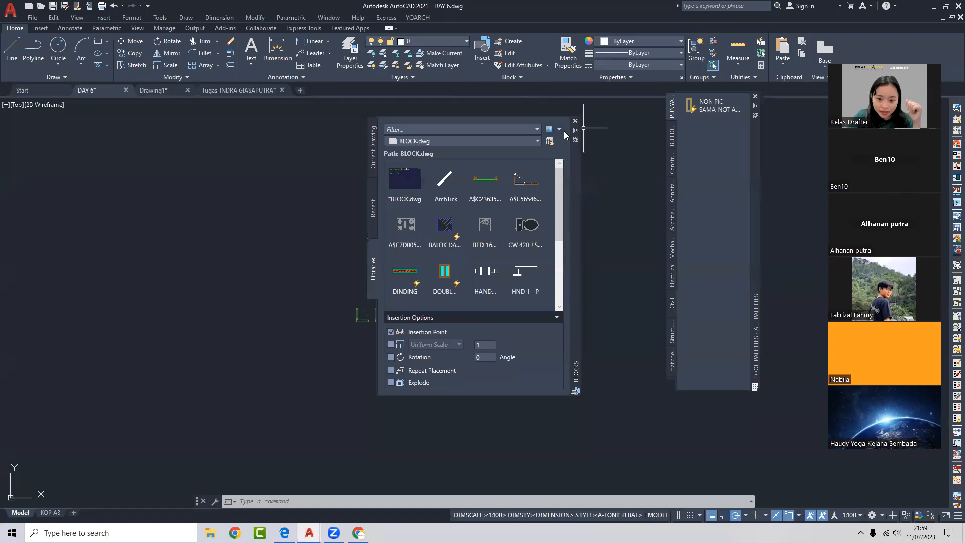
- Search Google Images for 'INSERT AUTOCAD' and preview the AutoCAD Basic Insert Block video
click(359, 533)
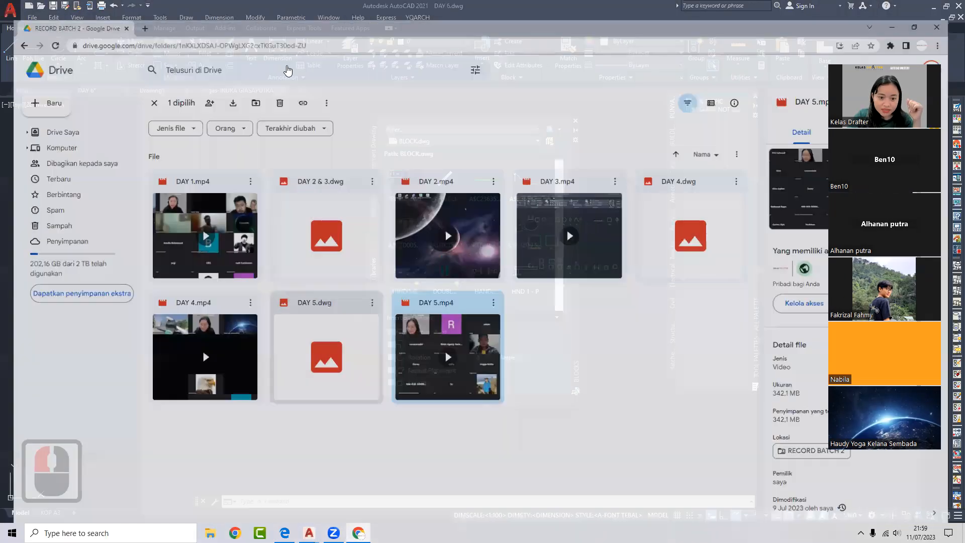
click(135, 8)
click(146, 26)
text(I)
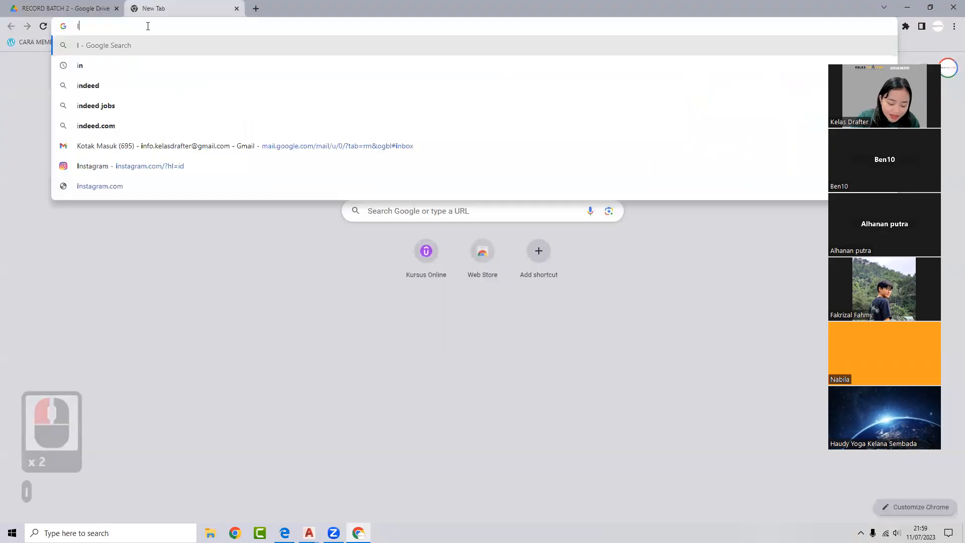
text(NSERT)
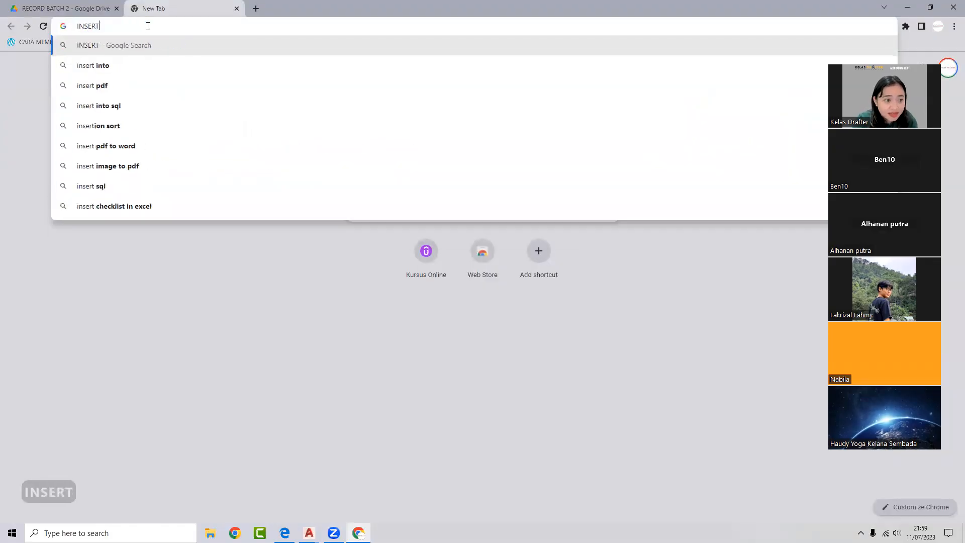
text( AUTOCAD)
key(Return)
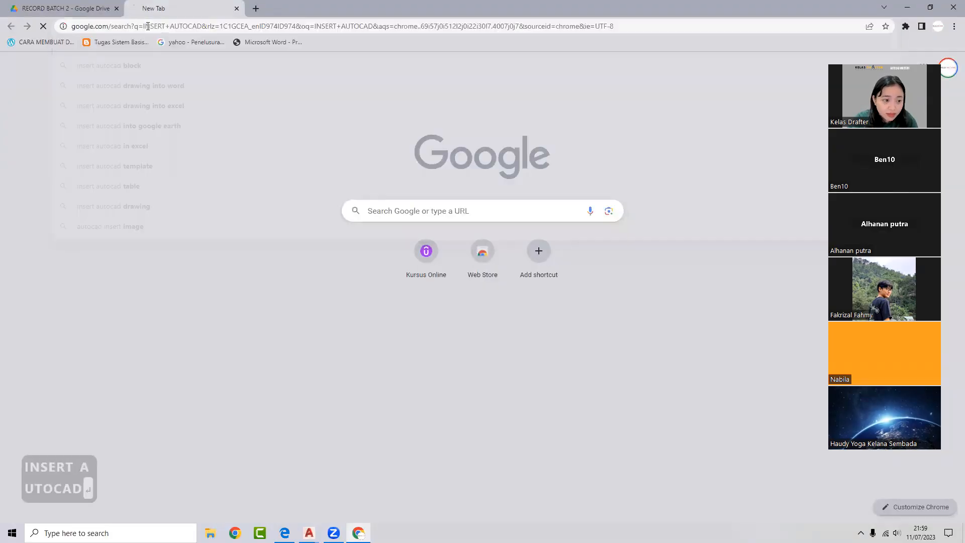
click(127, 89)
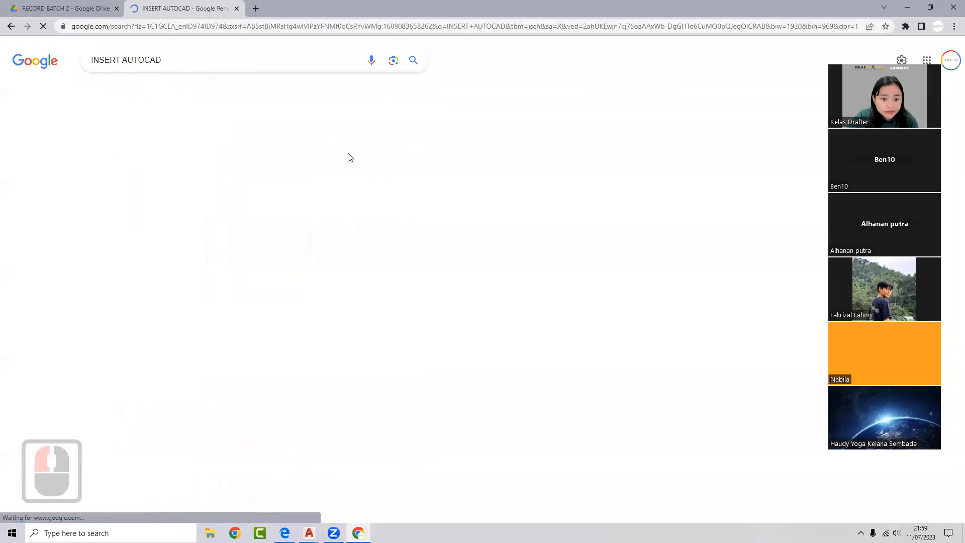
click(456, 210)
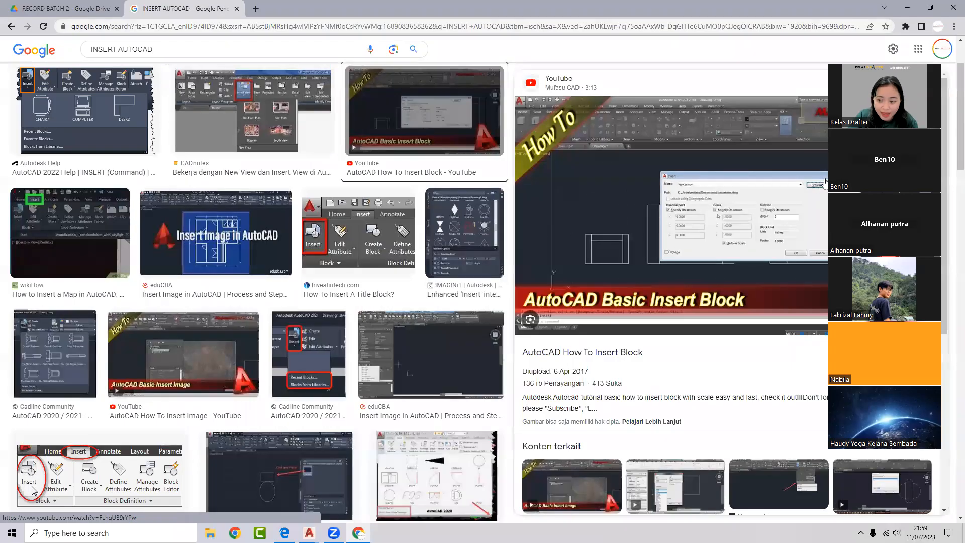
mouse_move(319, 524)
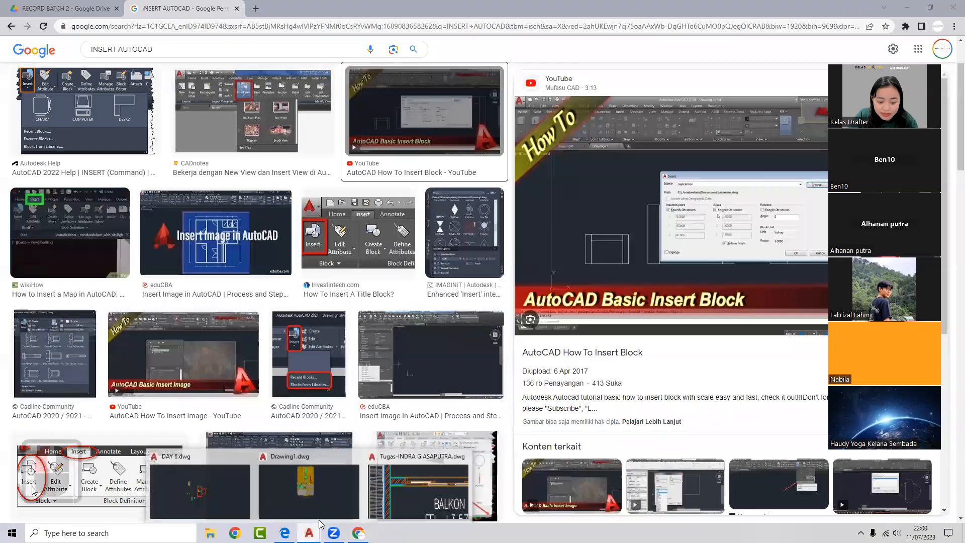
click(157, 495)
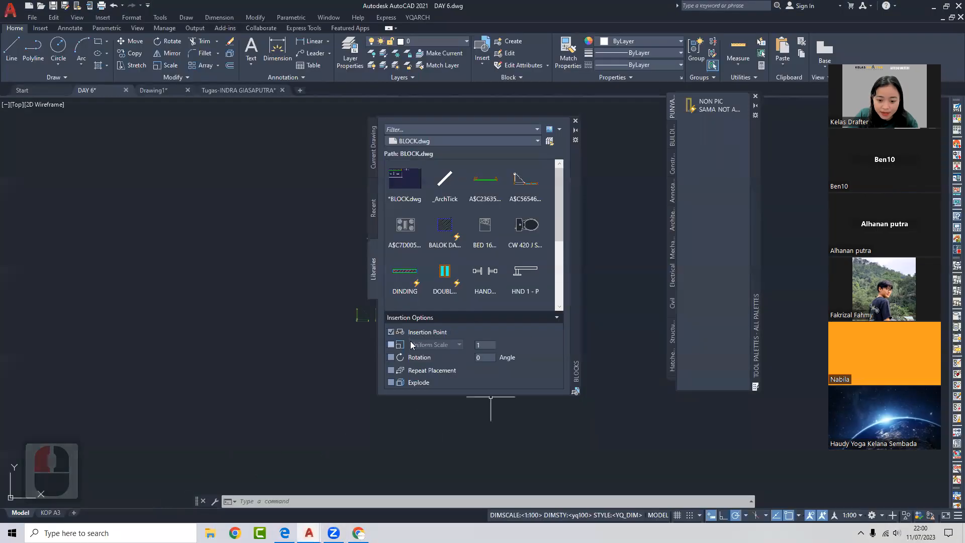
- Load JENDELA NICO.dwg as the Blocks palette library
click(551, 141)
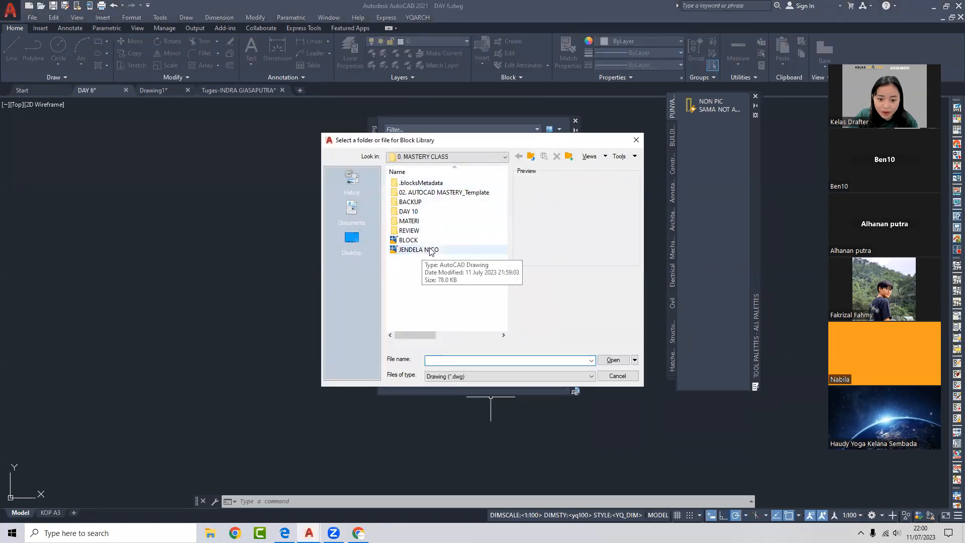
click(431, 250)
click(611, 361)
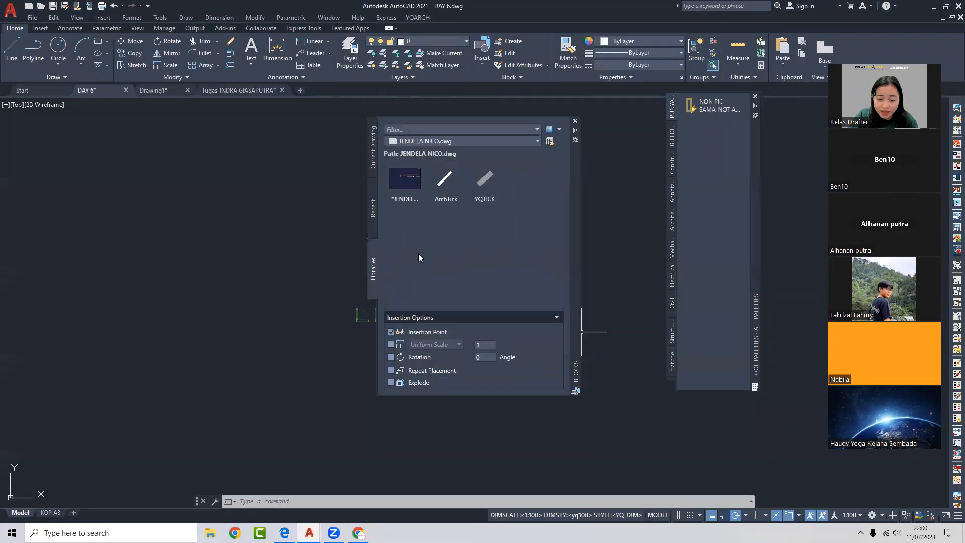
- Insert the JENDELA NICO window block into the DAY 6 drawing and check the placed block
click(411, 181)
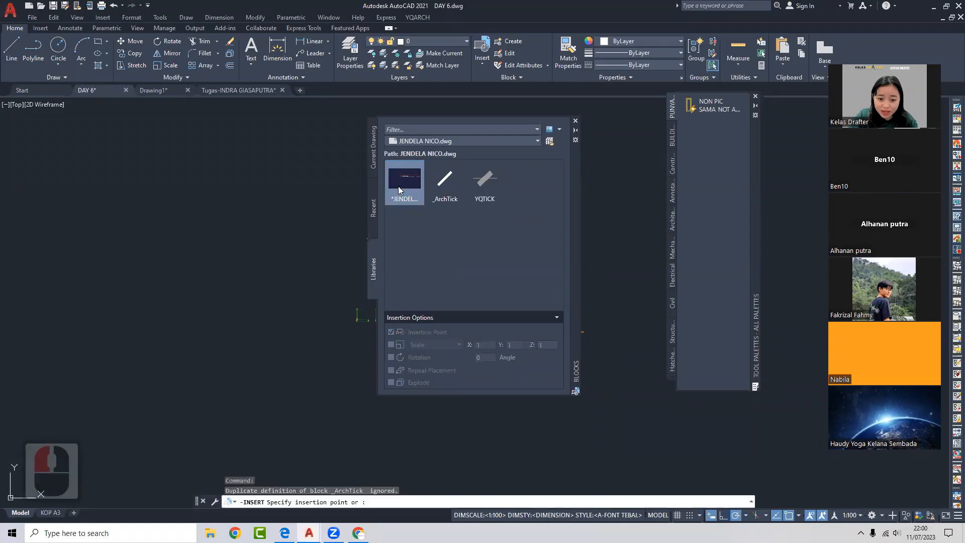
scroll(309, 245, up, 8)
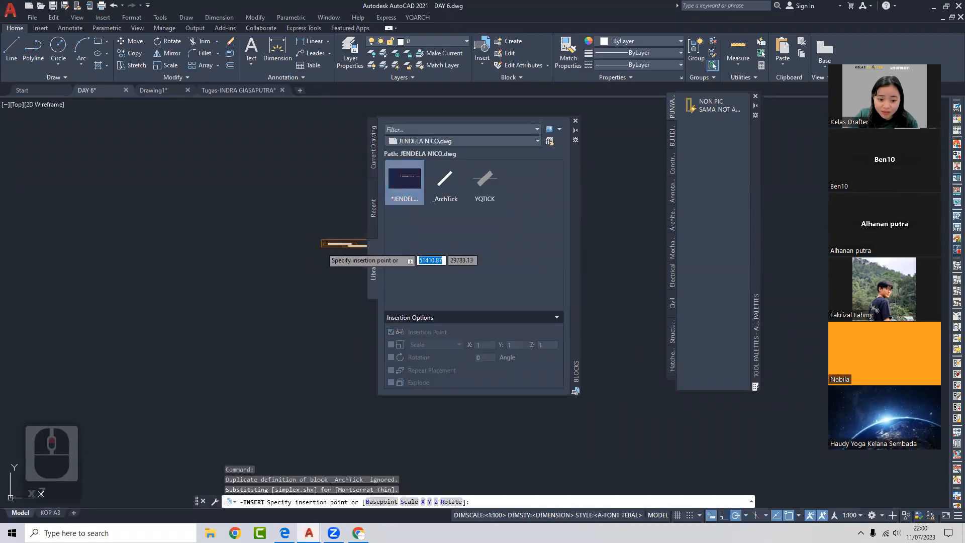
click(308, 246)
scroll(325, 241, up, 5)
scroll(339, 221, up, 3)
scroll(333, 220, down, 4)
scroll(330, 220, up, 4)
click(330, 221)
click(301, 297)
scroll(328, 248, down, 4)
scroll(328, 250, up, 3)
scroll(310, 257, down, 2)
key(Escape)
- Open JENDELA NICO.dwg in AutoCAD from the D:\KELAS\0. MASTERY CLASS folder
click(210, 533)
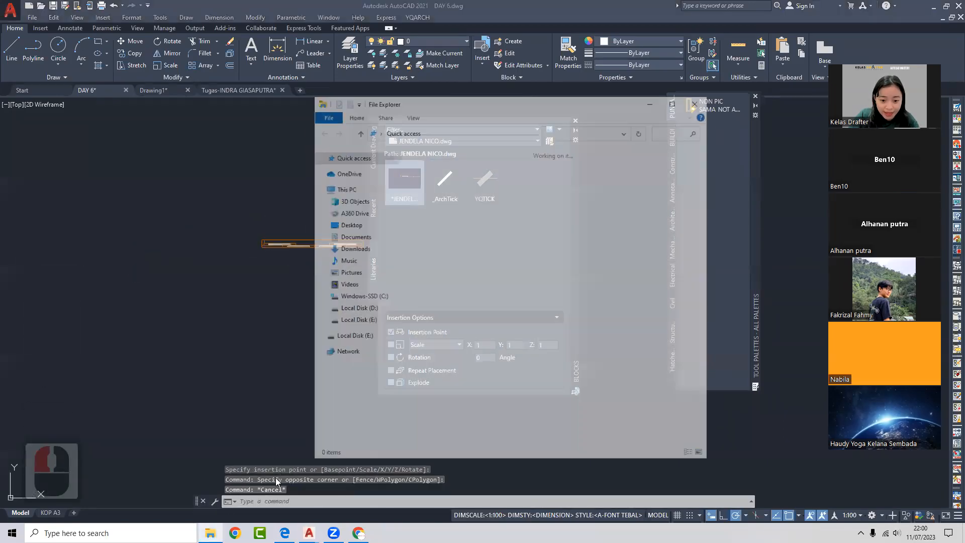
click(373, 311)
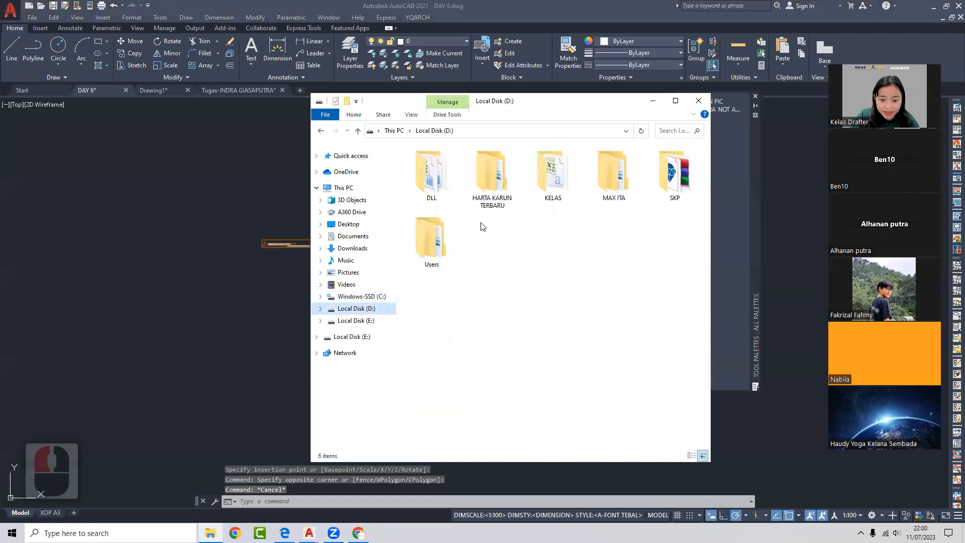
double_click(557, 177)
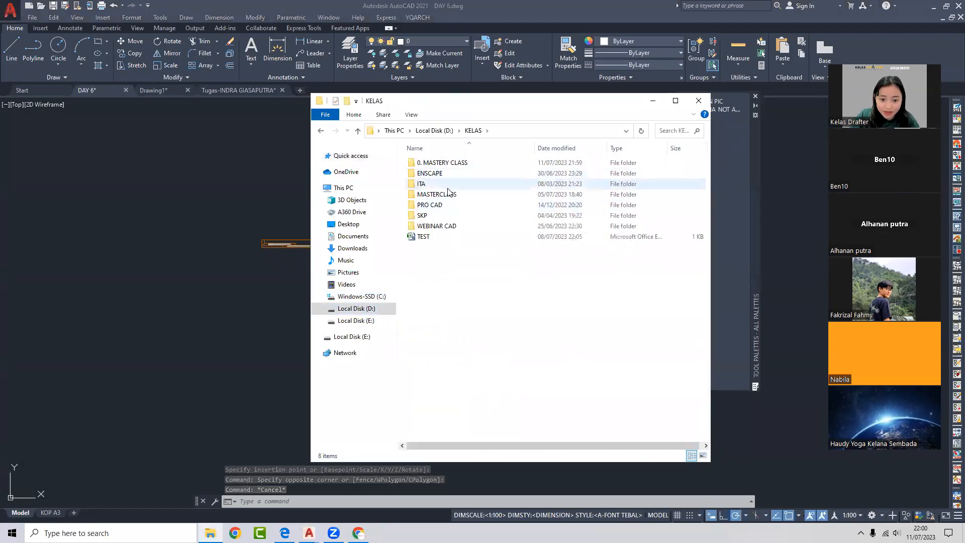
double_click(455, 163)
double_click(437, 257)
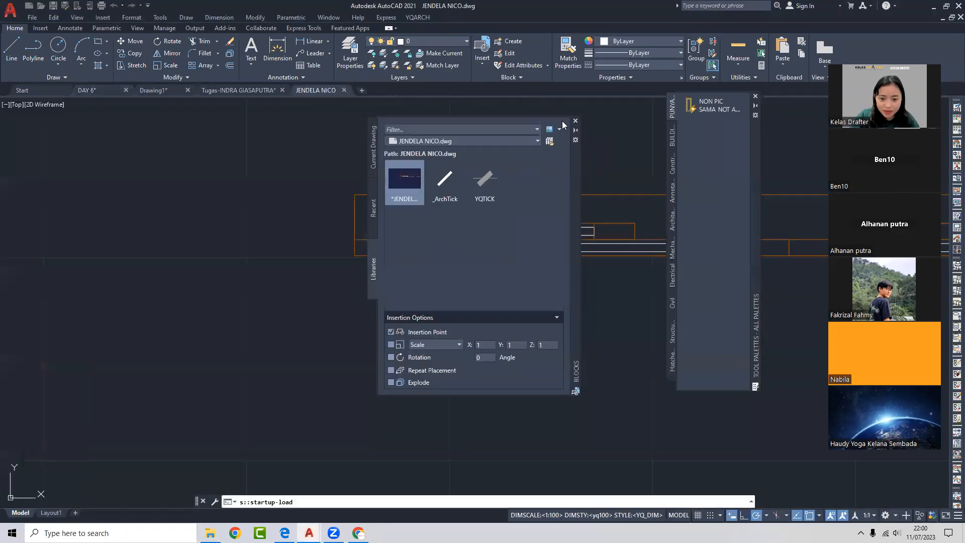
- Close the blocks palette and inspect the window's rectangles by selecting and clearing them
click(575, 121)
click(491, 239)
click(491, 242)
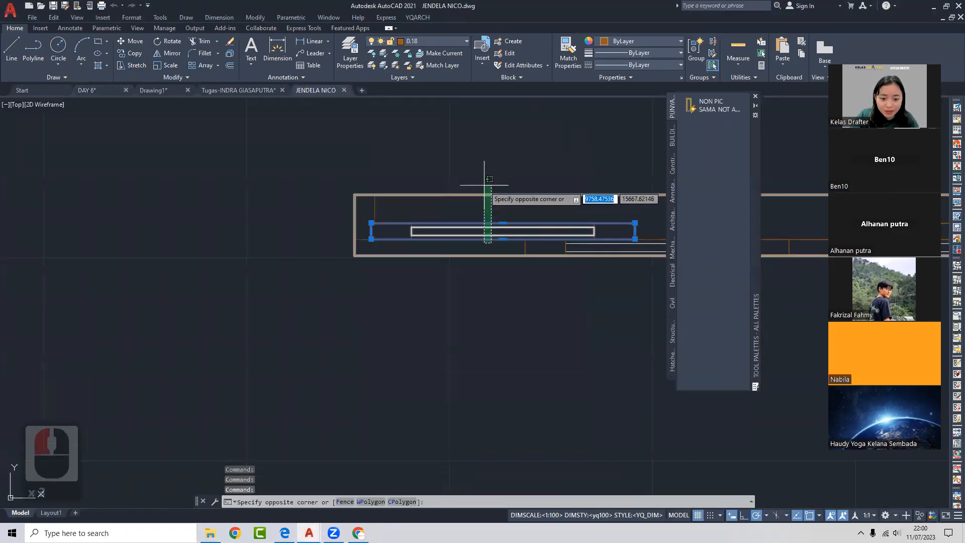
key(Escape)
key(Escape)
click(456, 181)
click(391, 229)
key(Escape)
click(385, 218)
click(362, 216)
key(Escape)
click(437, 174)
click(411, 224)
key(Escape)
middle_drag(494, 222, 337, 238)
click(517, 226)
click(473, 260)
key(Escape)
click(460, 194)
click(432, 229)
key(Escape)
- Return to the DAY 6 drawing and bring the inserted window into view
click(86, 90)
scroll(314, 240, up, 2)
middle_drag(322, 237, 398, 224)
- Check the inserted window block in DAY 6, then show the JENDELA NICO window plan zoomed out
click(423, 205)
click(398, 254)
middle_drag(330, 248, 389, 229)
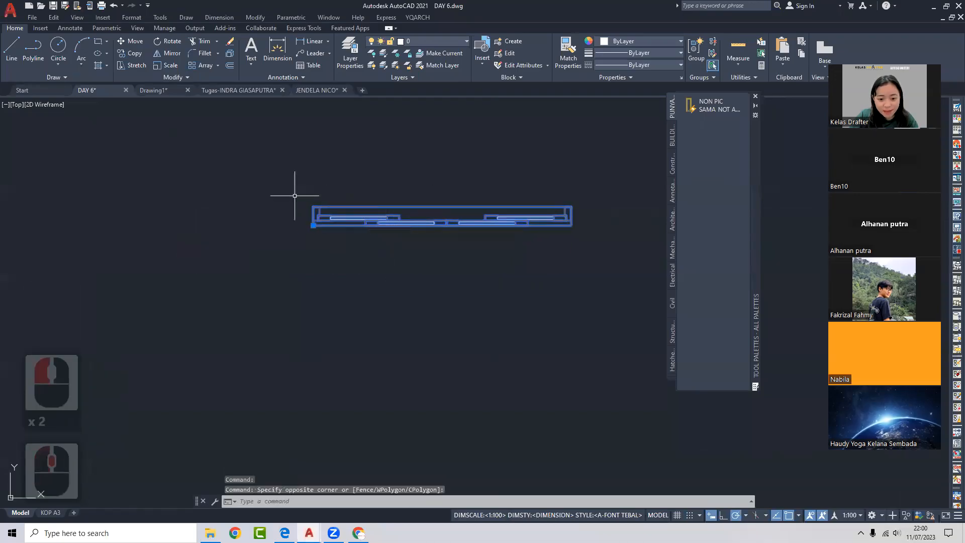
key(Escape)
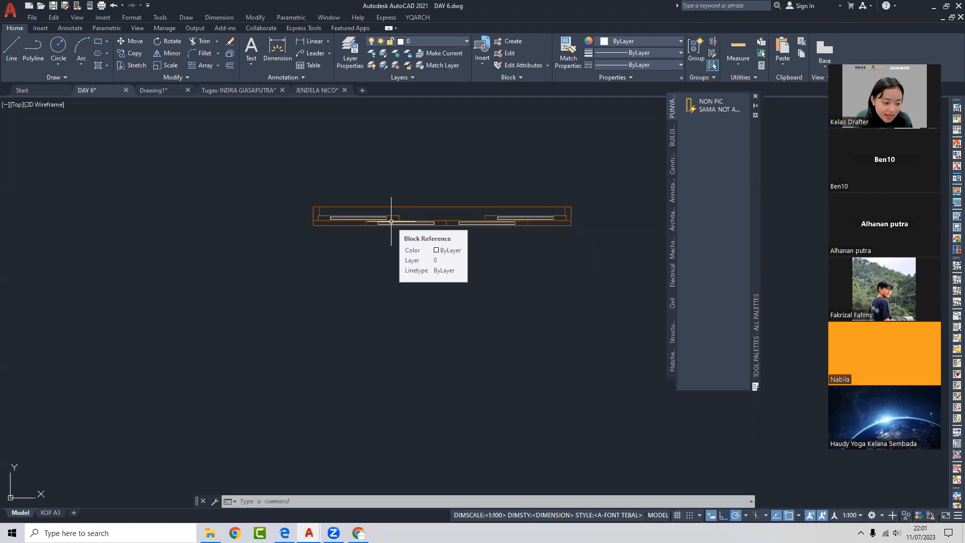
click(443, 229)
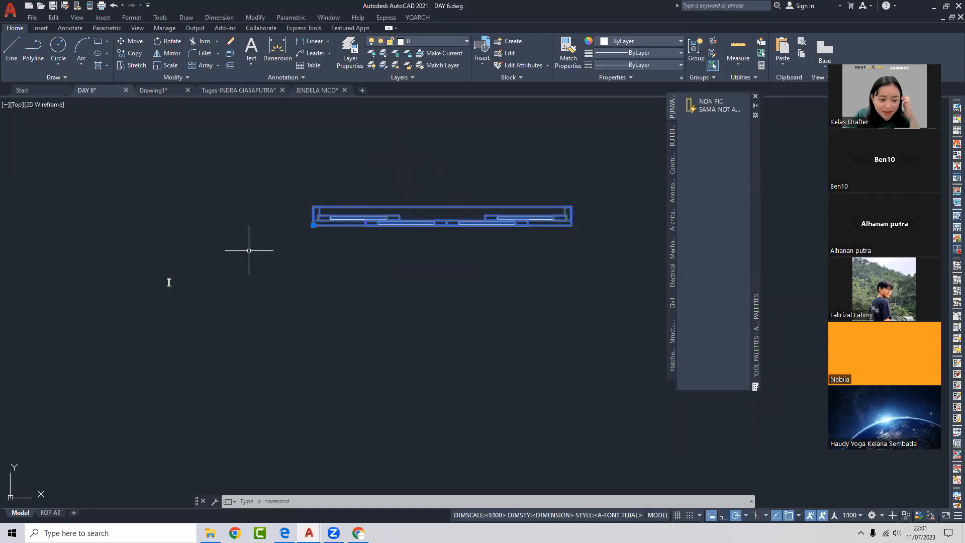
click(320, 92)
scroll(367, 161, down, 2)
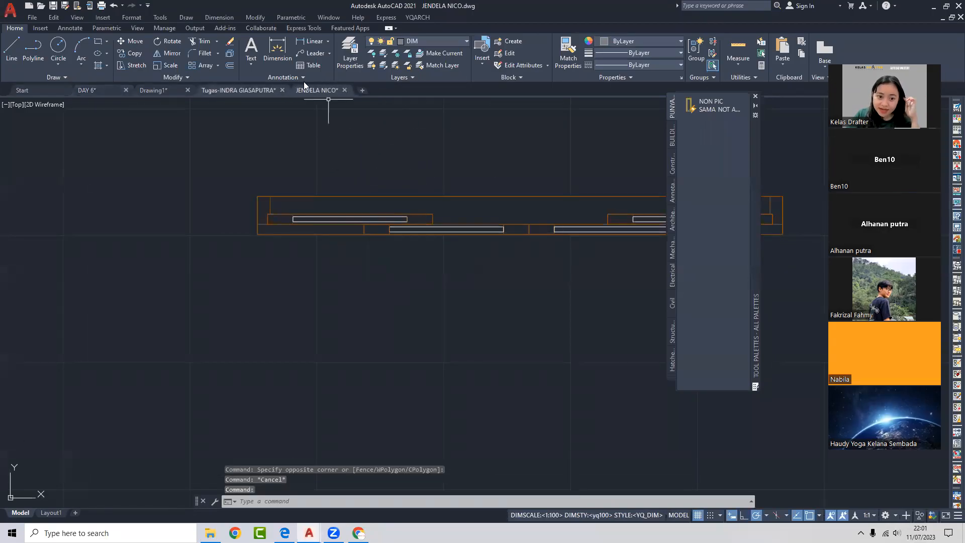
- Inspect the JENDELA NICO window's frame and panes by selecting and clearing them
click(459, 182)
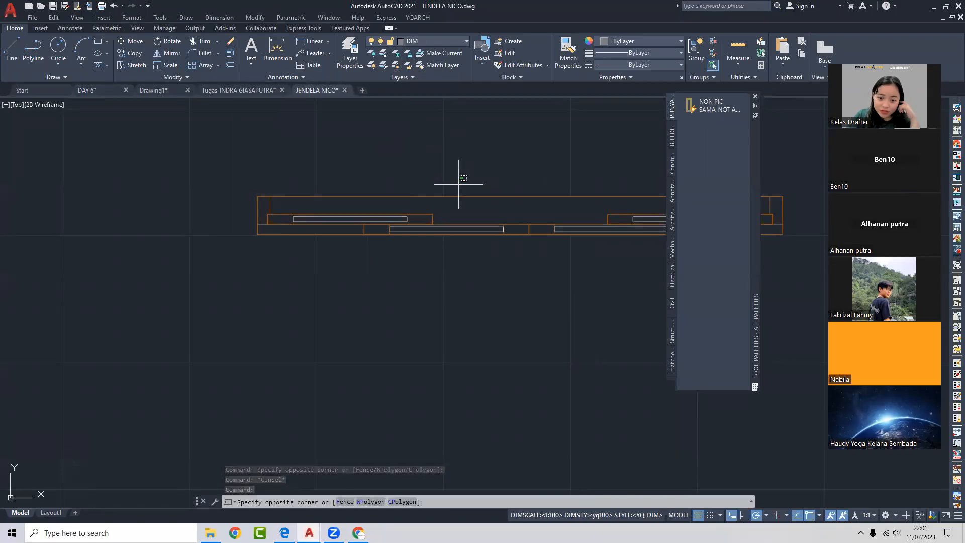
click(326, 222)
key(Escape)
click(259, 209)
key(Escape)
click(320, 174)
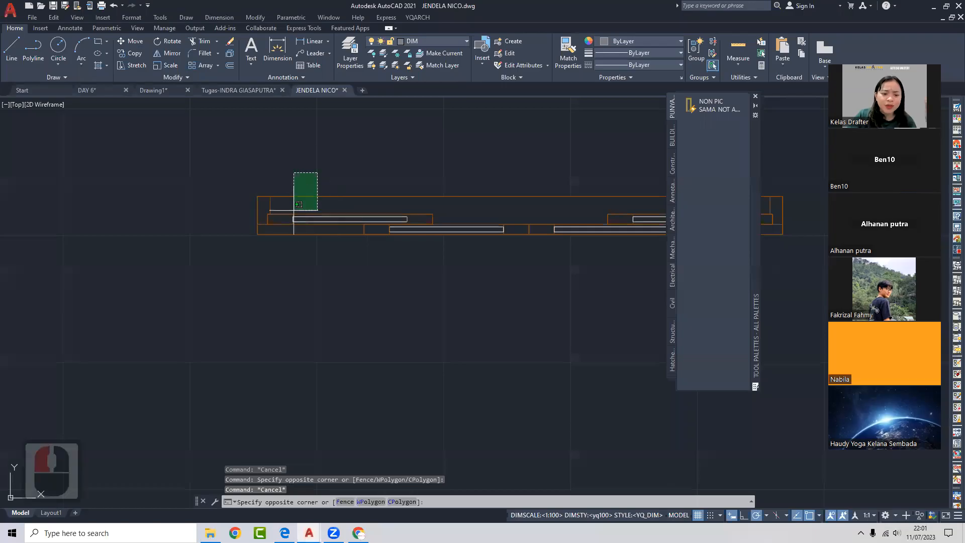
click(262, 259)
key(Escape)
click(473, 178)
key(Escape)
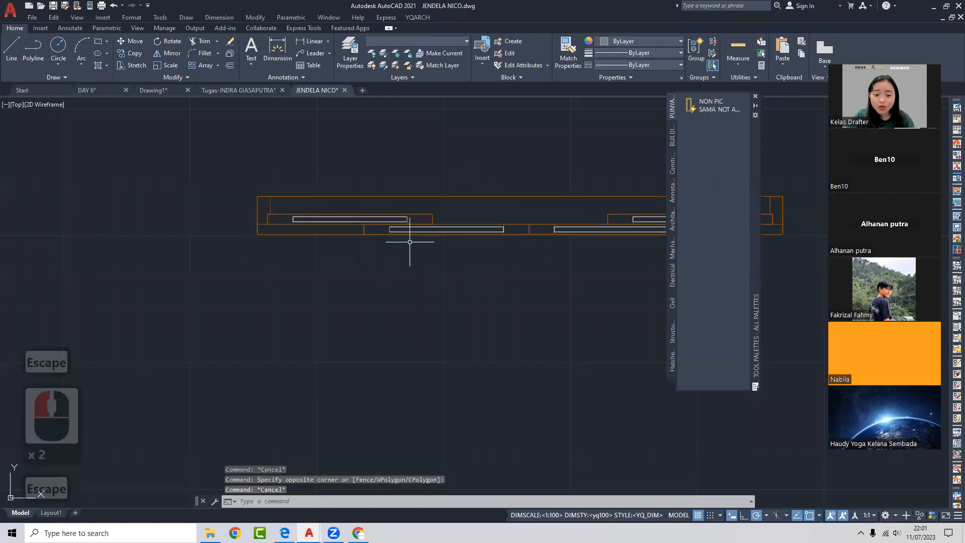
middle_drag(545, 228, 481, 237)
scroll(411, 222, down, 3)
middle_drag(412, 221, 407, 223)
- Draw a rectangle above the window with REC, then return to DAY 6
text(rec)
key(Return)
scroll(409, 215, up, 4)
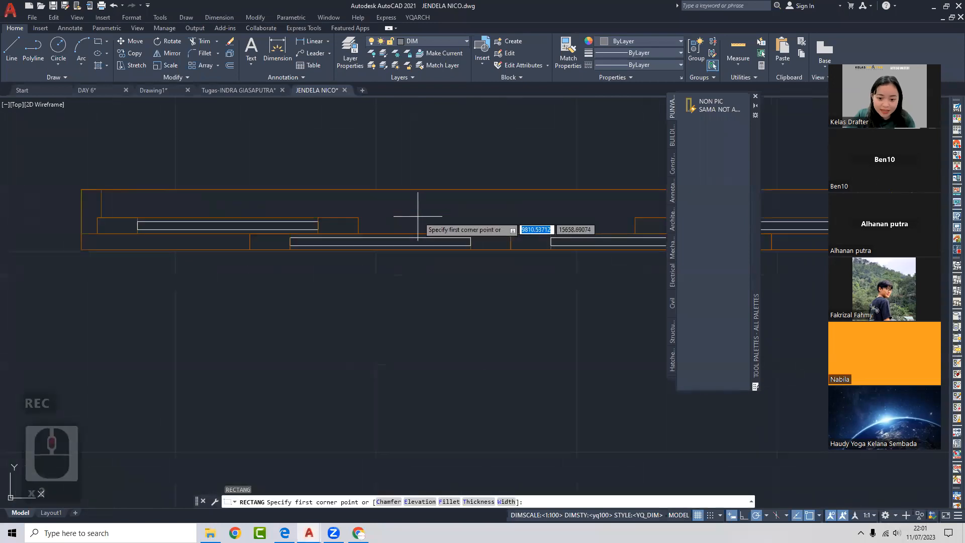
click(463, 180)
scroll(563, 119, down, 2)
click(511, 113)
middle_drag(500, 162, 487, 192)
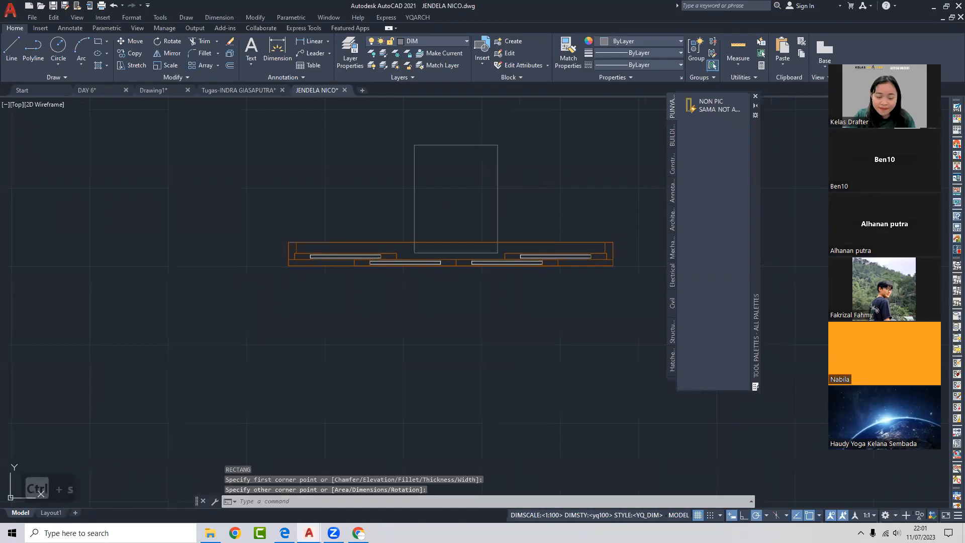
click(87, 90)
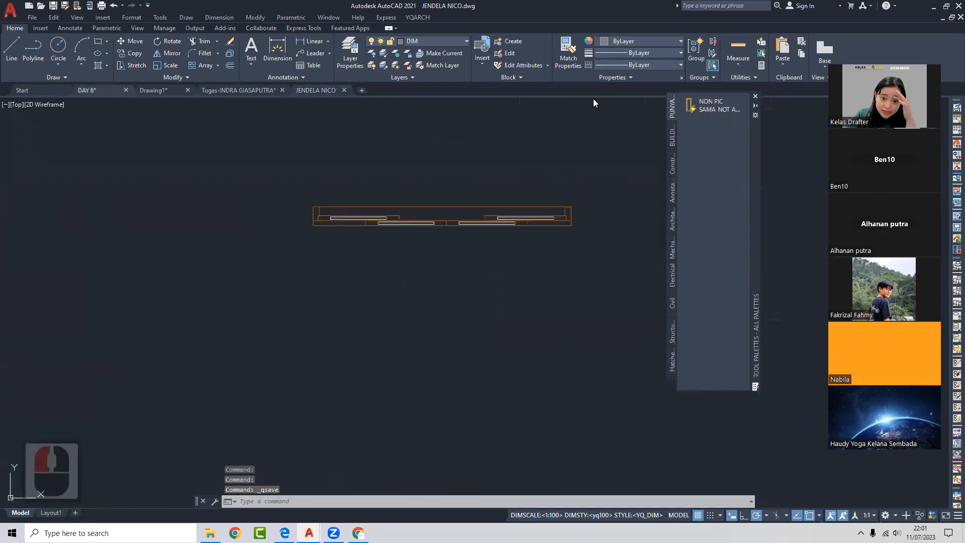
click(481, 55)
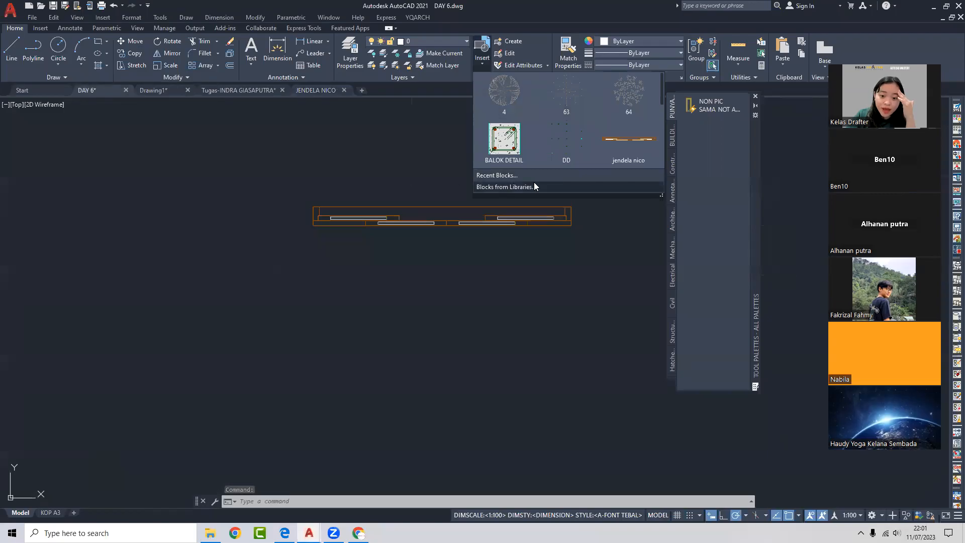
- Bring in JENDELA NICO.dwg from the block libraries, redefining the jendela nico block, and place it
click(520, 185)
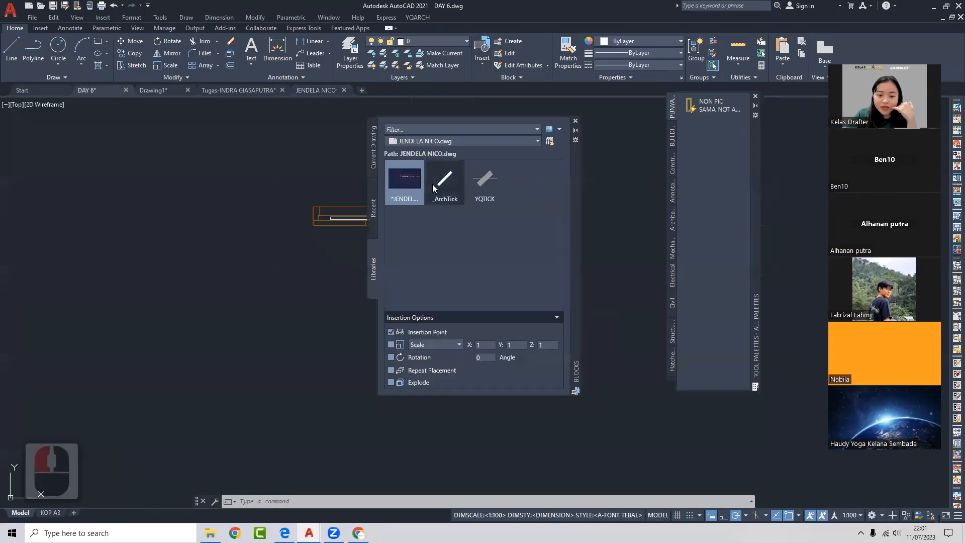
key(Escape)
key(Escape)
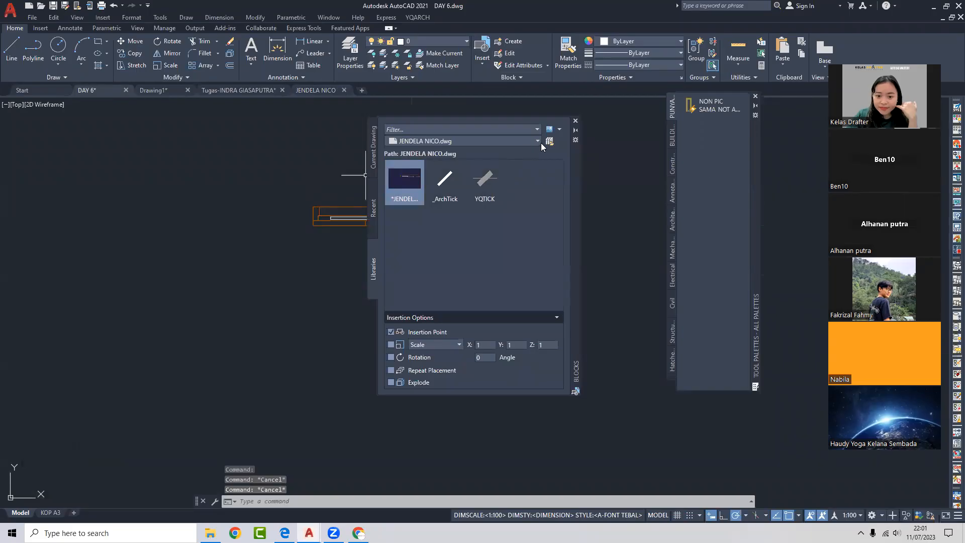
drag(413, 181, 271, 191)
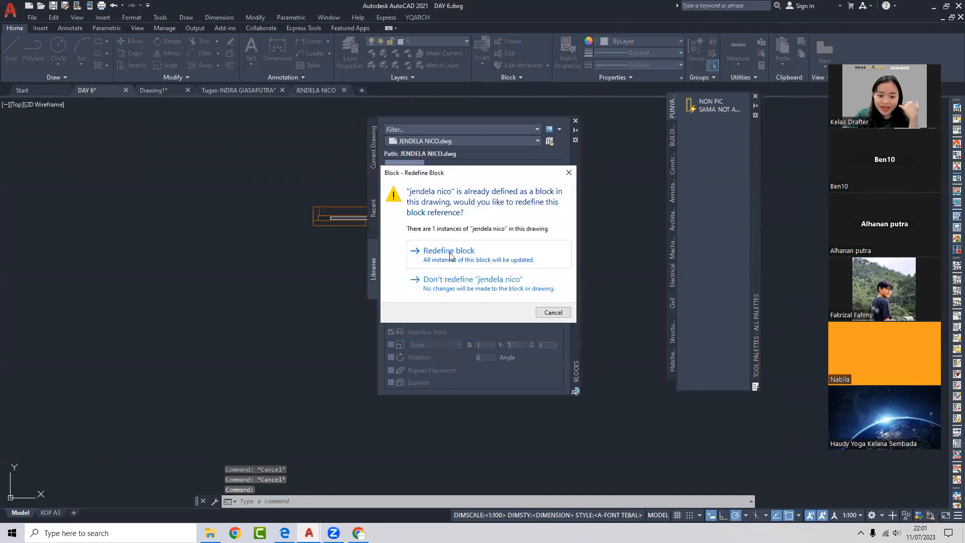
click(447, 258)
scroll(302, 186, down, 3)
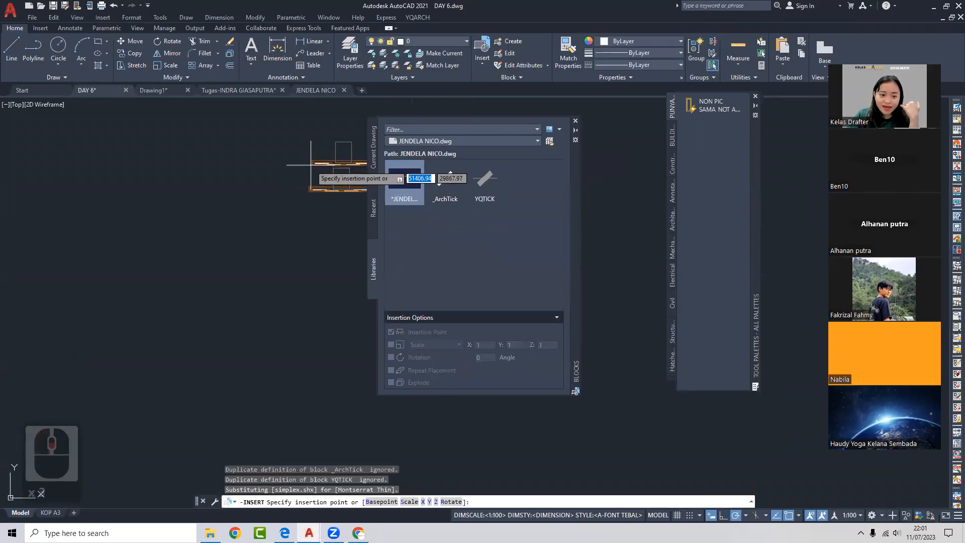
click(259, 164)
scroll(291, 154, up, 4)
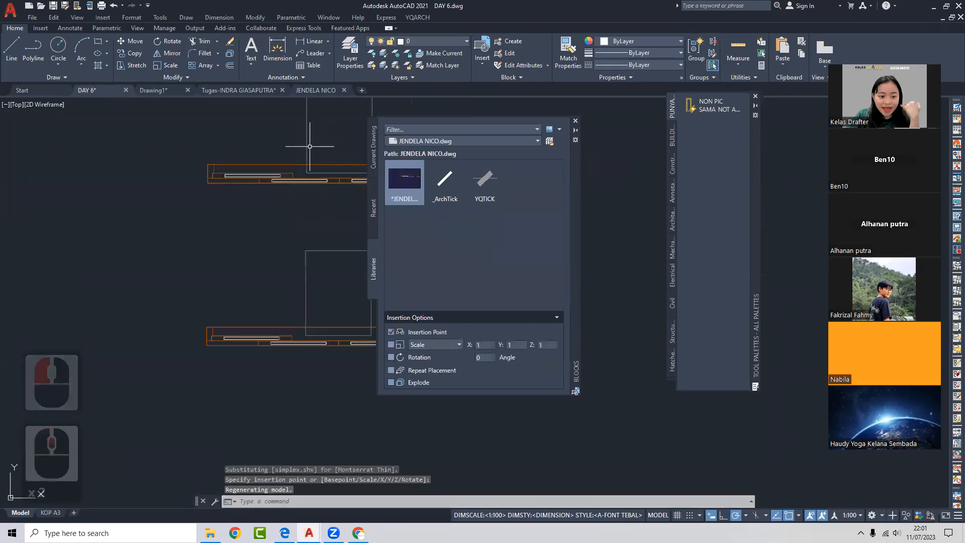
- Delete the extra upper window copy in DAY 6, leaving one updated window
click(312, 91)
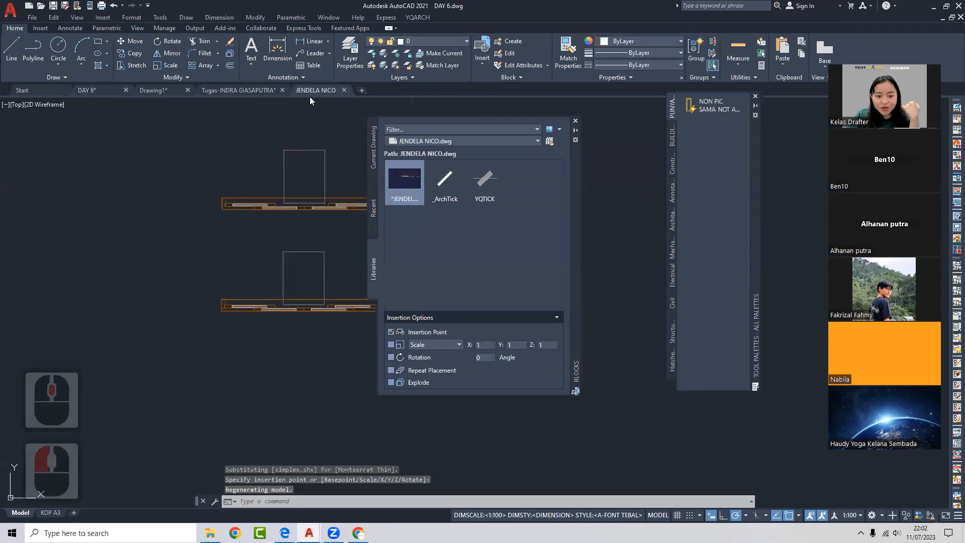
click(576, 121)
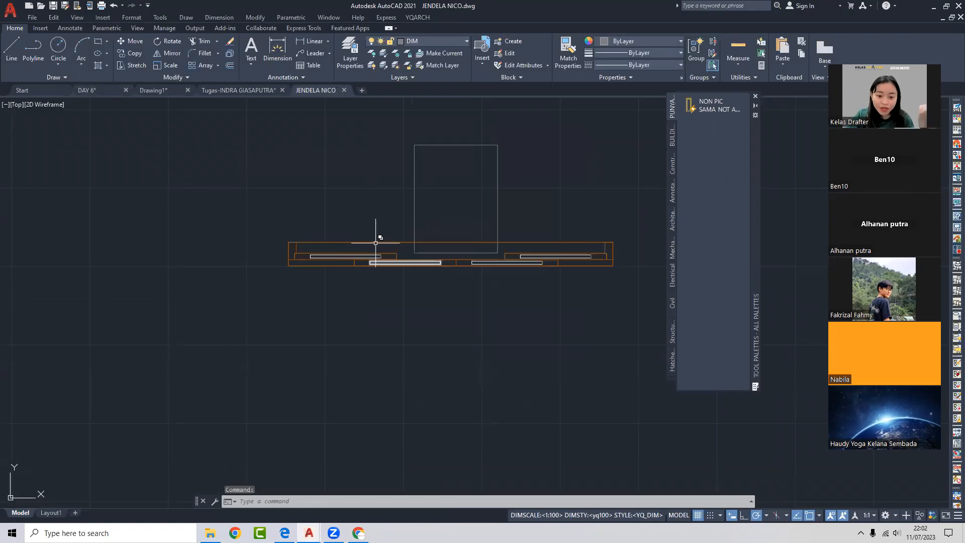
click(110, 88)
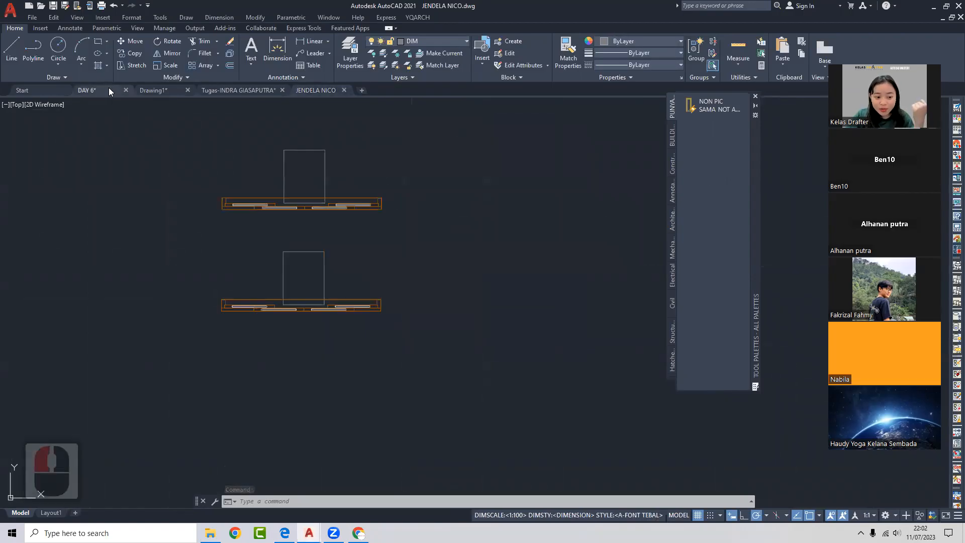
click(400, 216)
click(369, 195)
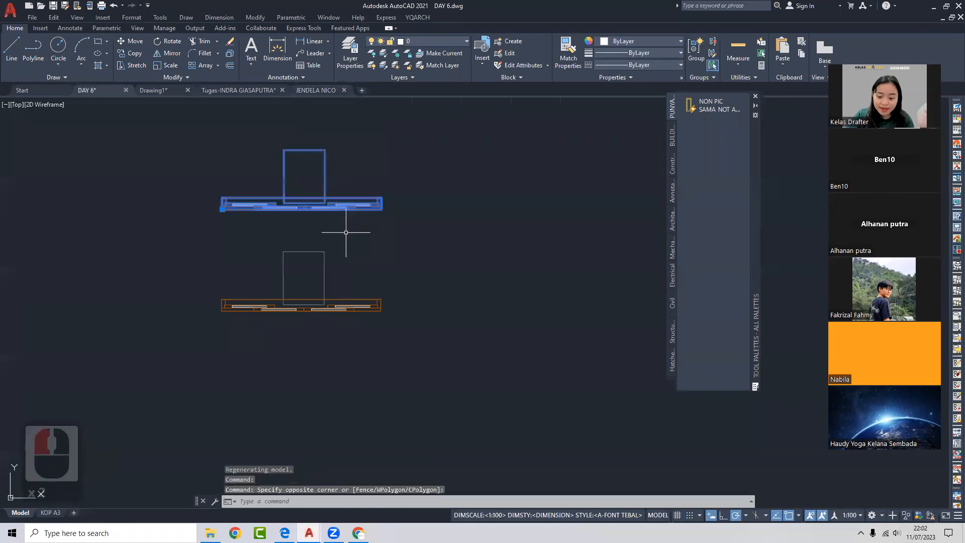
middle_drag(346, 224, 404, 216)
text(\)
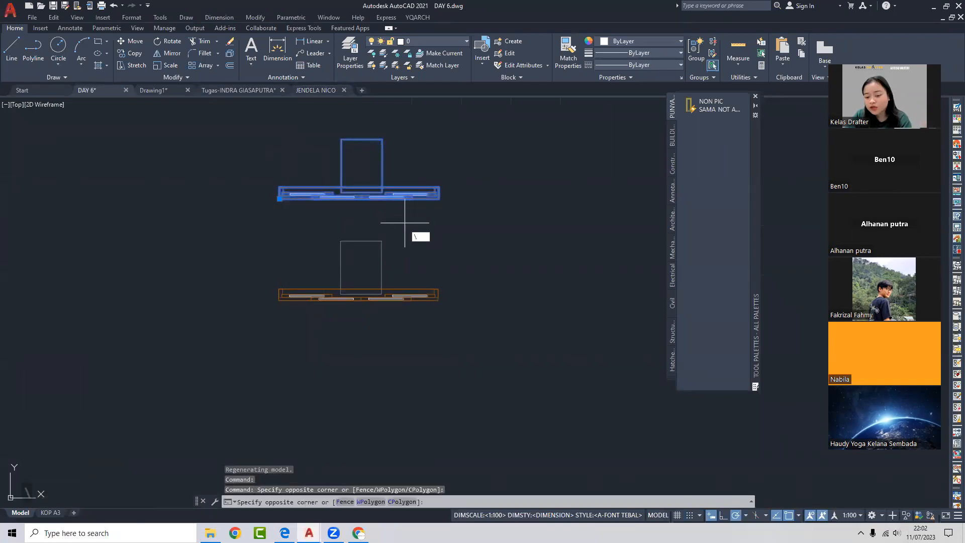
key(Delete)
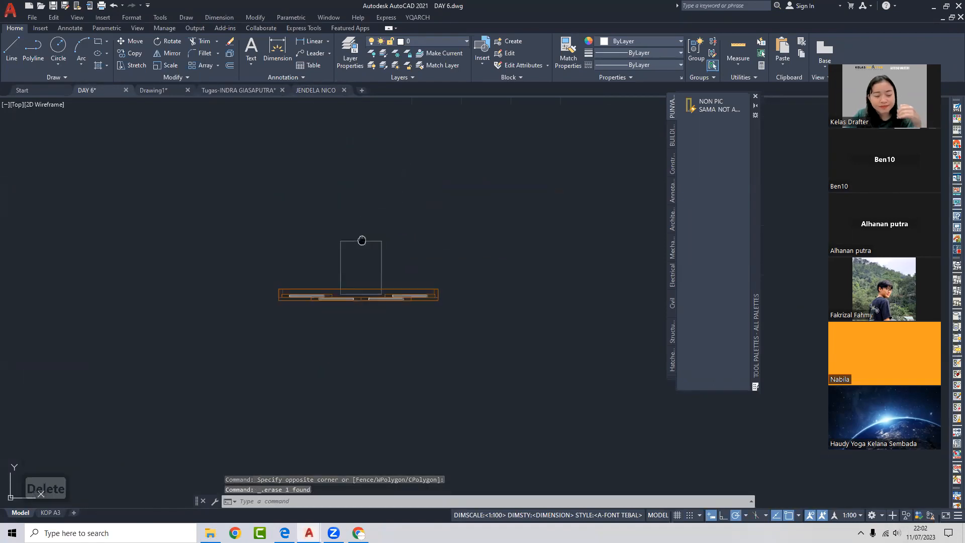
middle_drag(360, 237, 414, 221)
click(325, 92)
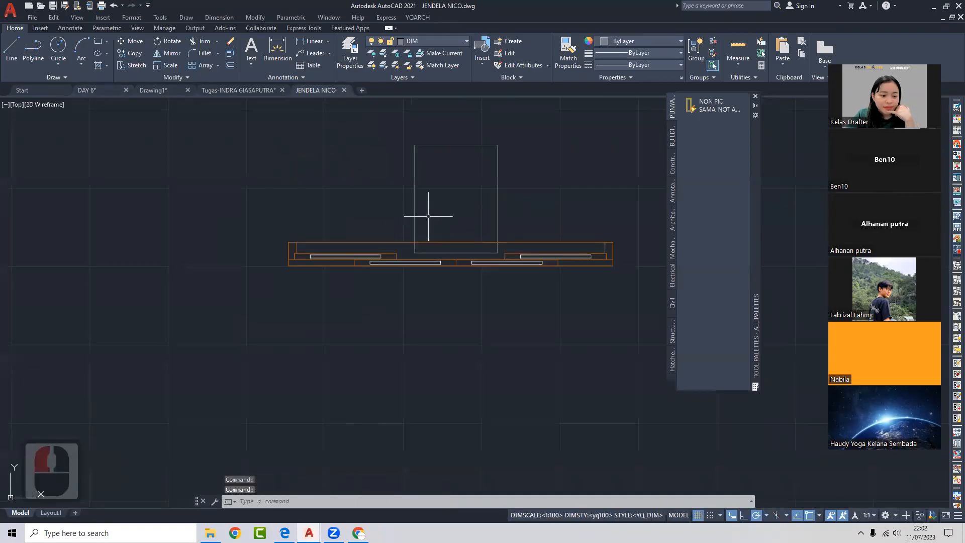
click(93, 95)
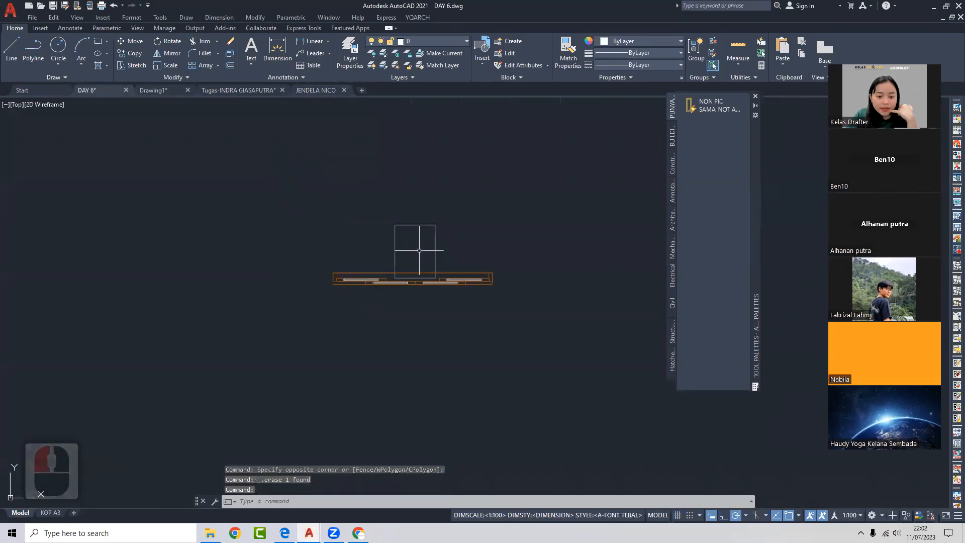
middle_drag(458, 248, 439, 251)
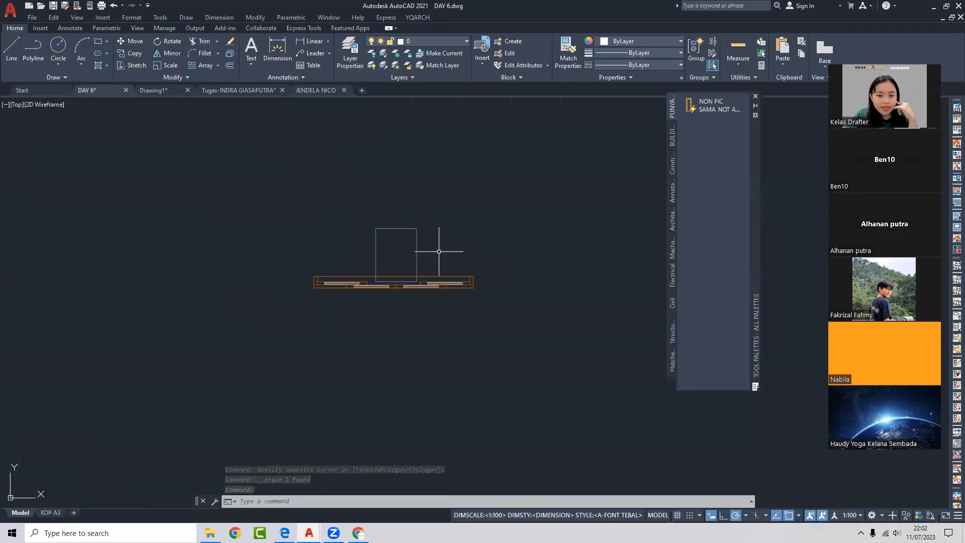
- Review the Redefining blocks topic in the guidebook PDF
click(285, 532)
drag(502, 247, 365, 260)
click(507, 251)
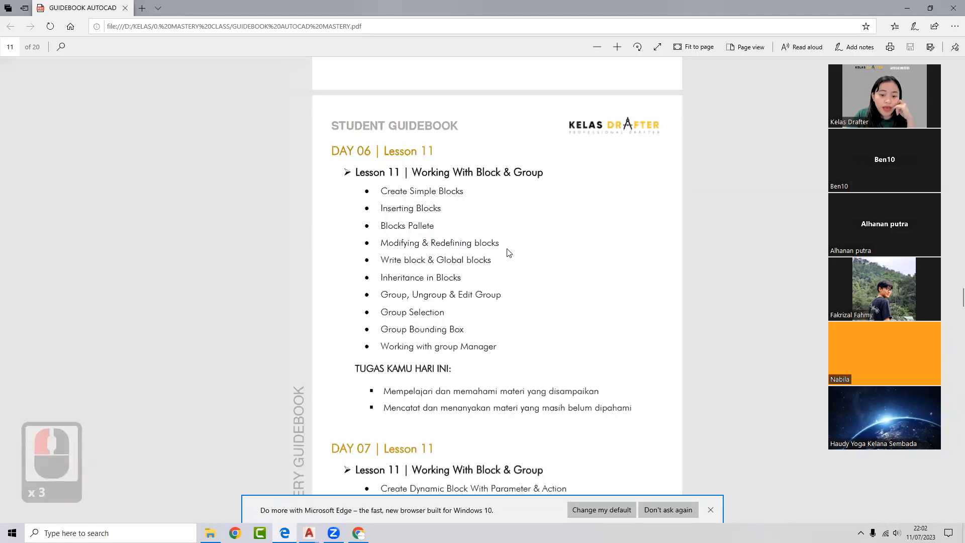
drag(430, 243, 501, 245)
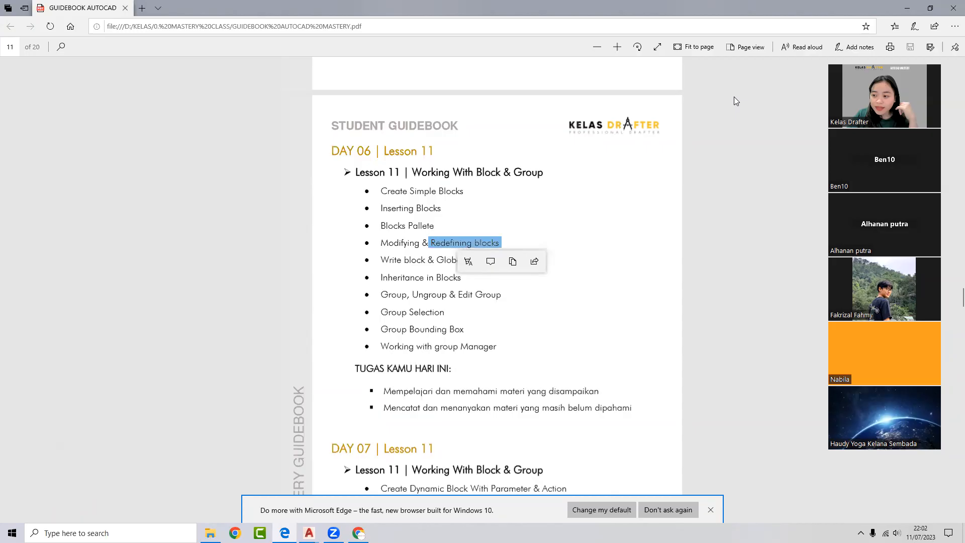
click(907, 8)
scroll(440, 222, down, 4)
click(439, 221)
click(402, 258)
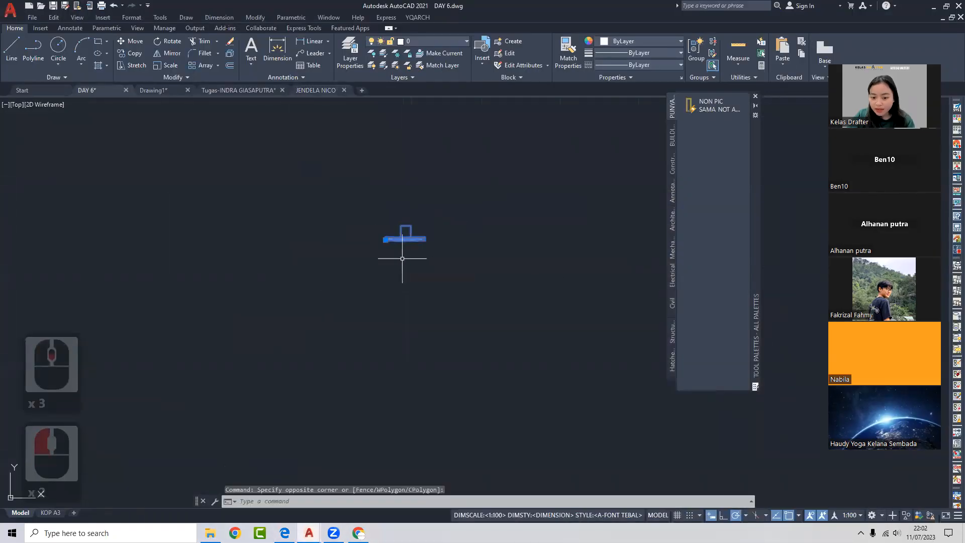
key(Delete)
scroll(466, 239, down, 4)
middle_drag(529, 242, 371, 235)
click(466, 224)
click(375, 239)
scroll(403, 229, up, 4)
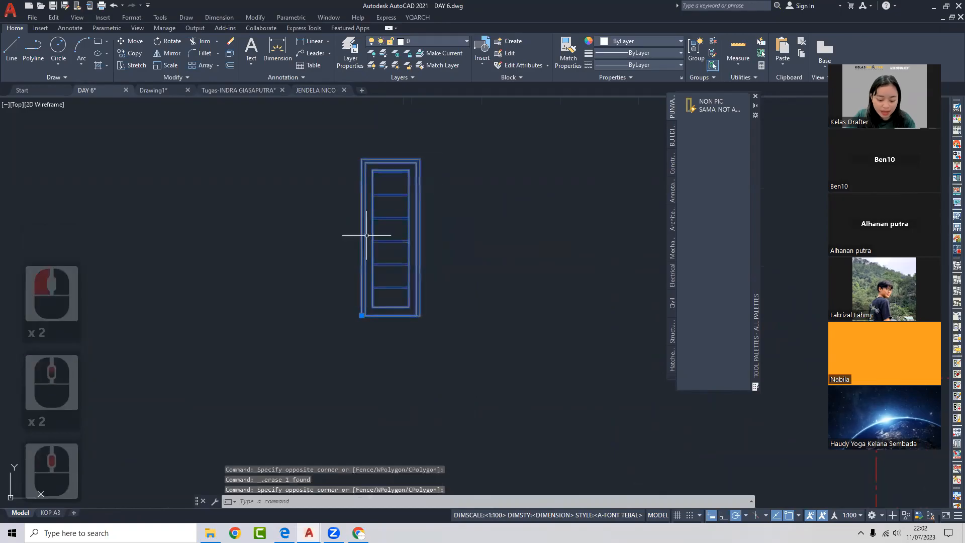
text(co)
key(Return)
click(428, 238)
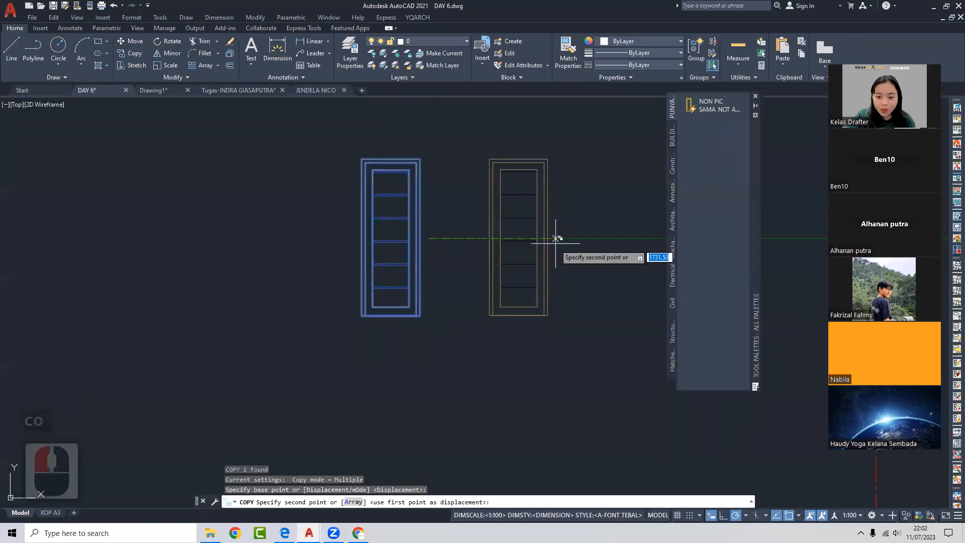
click(554, 243)
key(Escape)
click(452, 217)
click(390, 233)
click(534, 232)
key(Escape)
click(525, 227)
click(495, 235)
middle_drag(495, 235, 466, 247)
text(x)
key(Return)
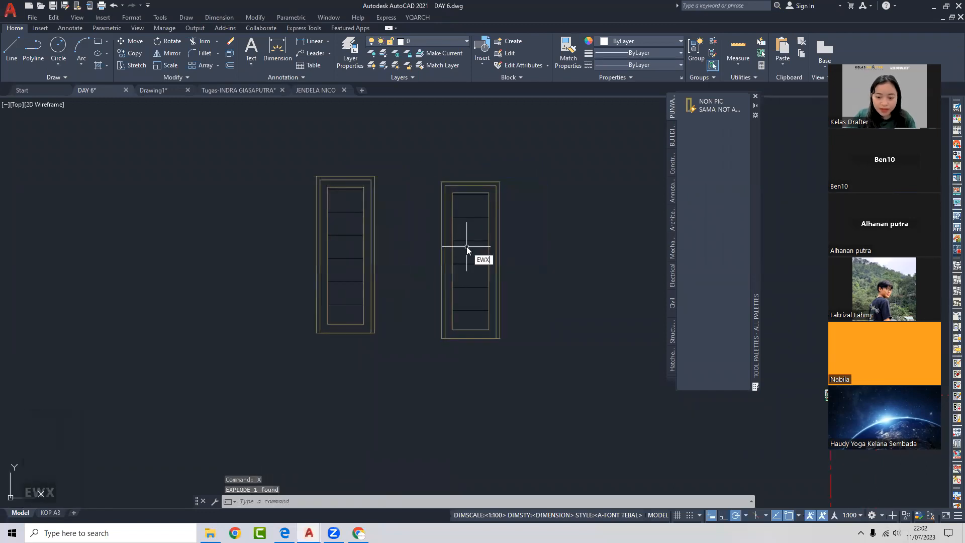
key(Escape)
text(REC)
key(Return)
click(423, 287)
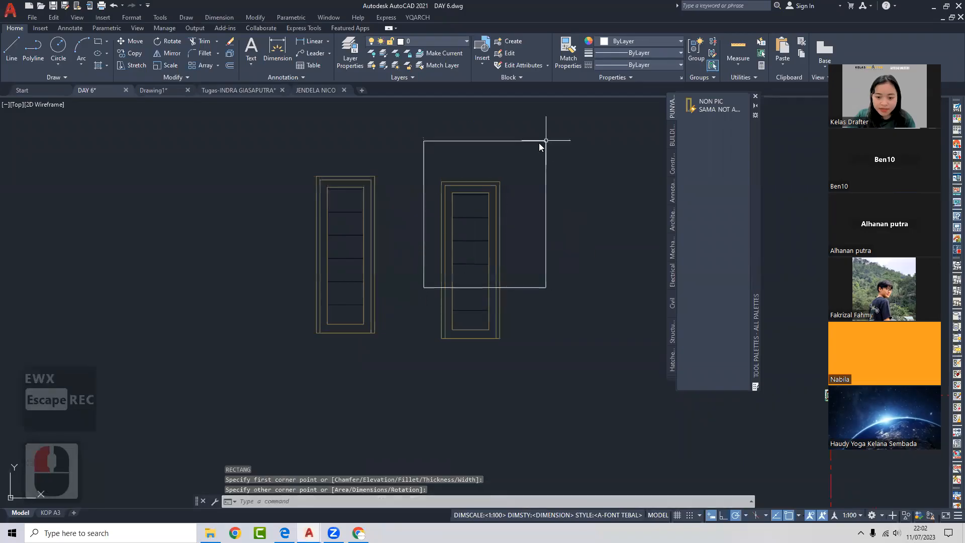
click(509, 166)
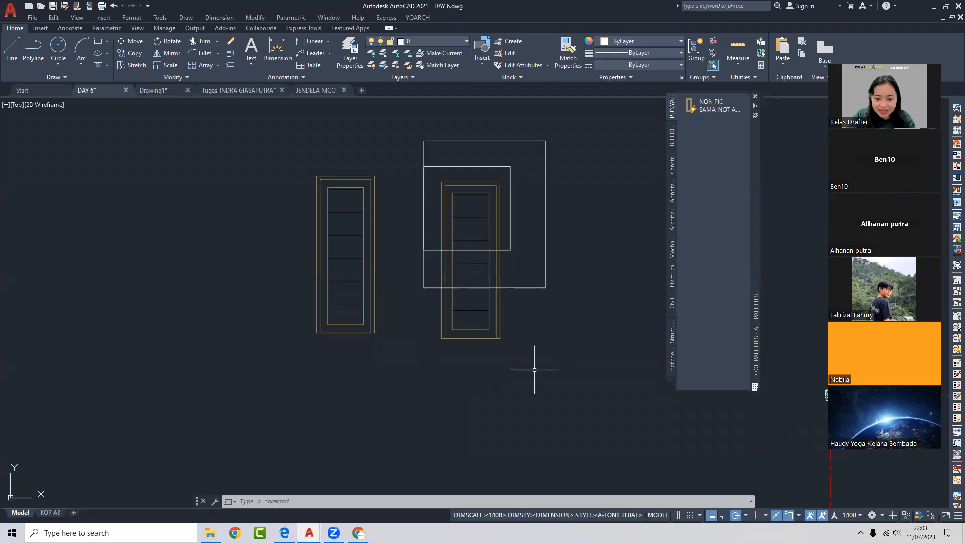
click(561, 382)
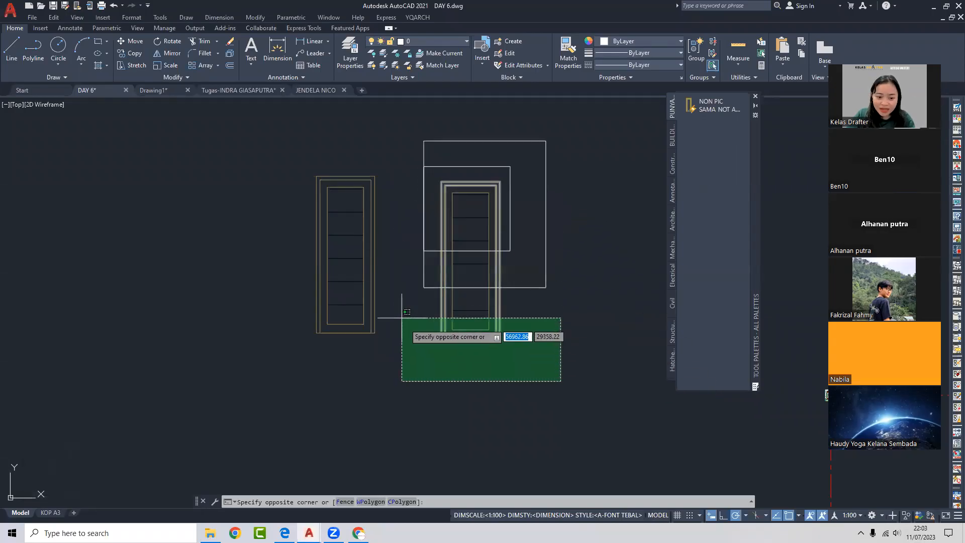
- Redefine PINTU PICK from the right-hand door and outlines, based at the door's bottom-left corner
key(Escape)
double_click(370, 241)
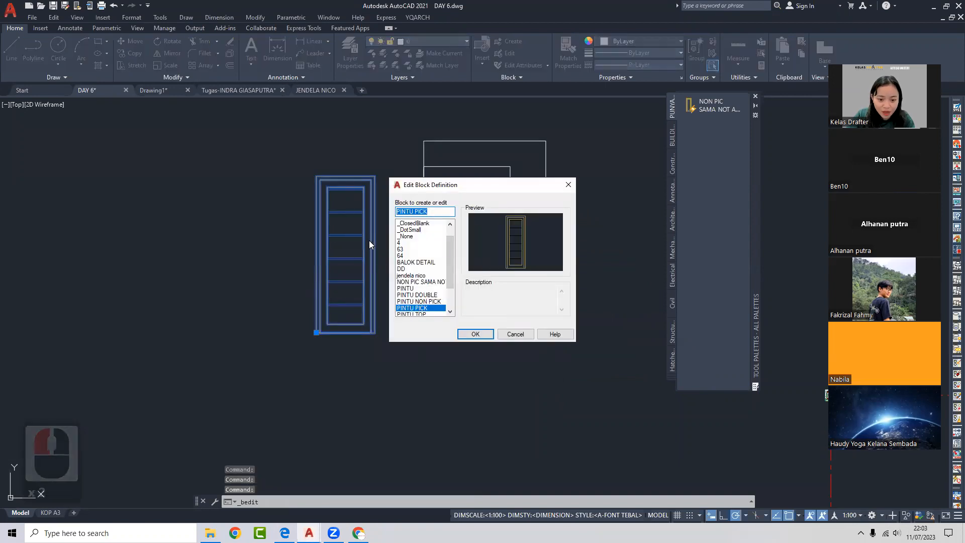
key(Escape)
click(568, 357)
click(417, 203)
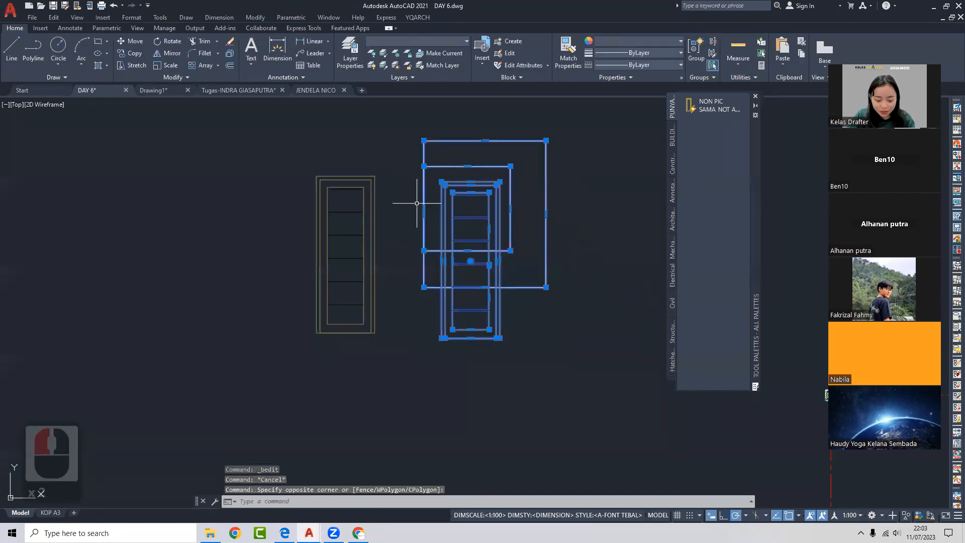
text(b)
key(Return)
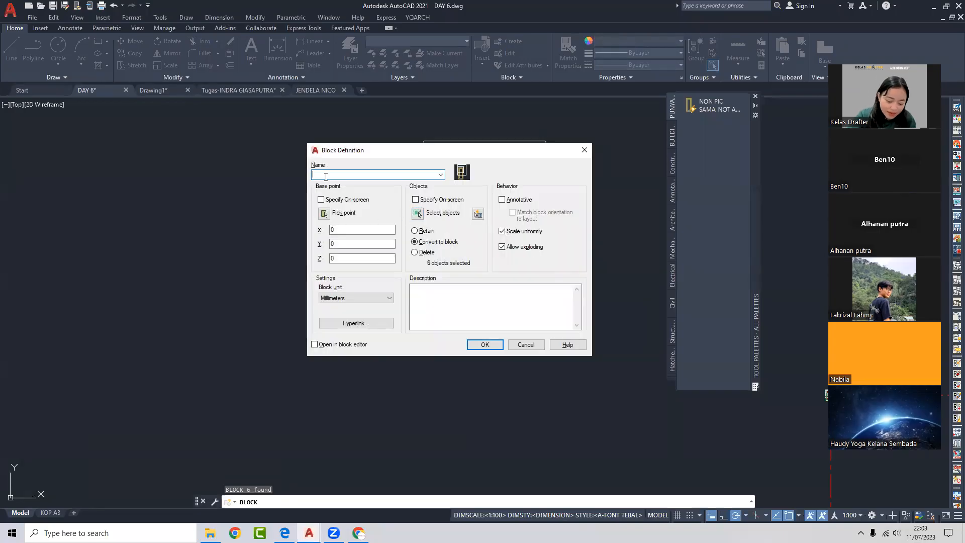
text(PINTU PICK)
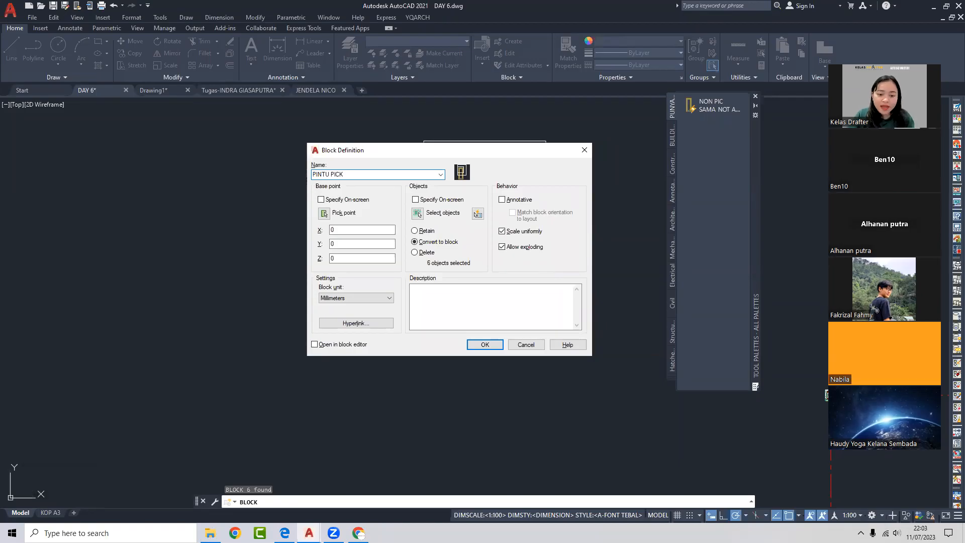
click(321, 199)
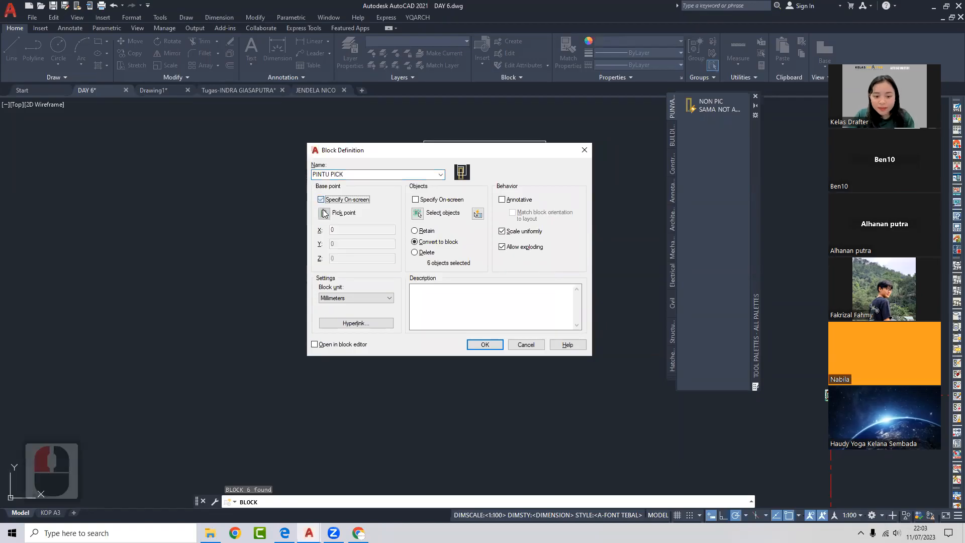
click(485, 345)
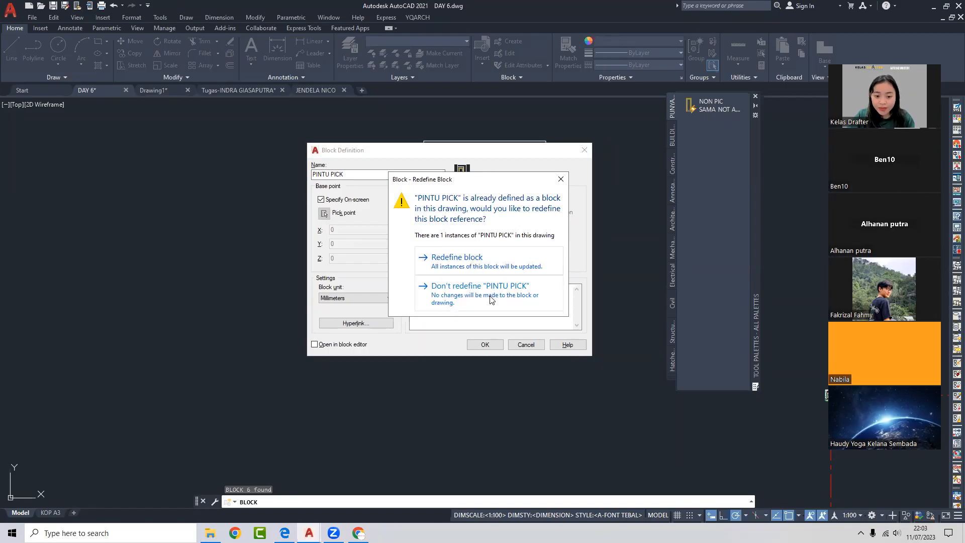
click(453, 263)
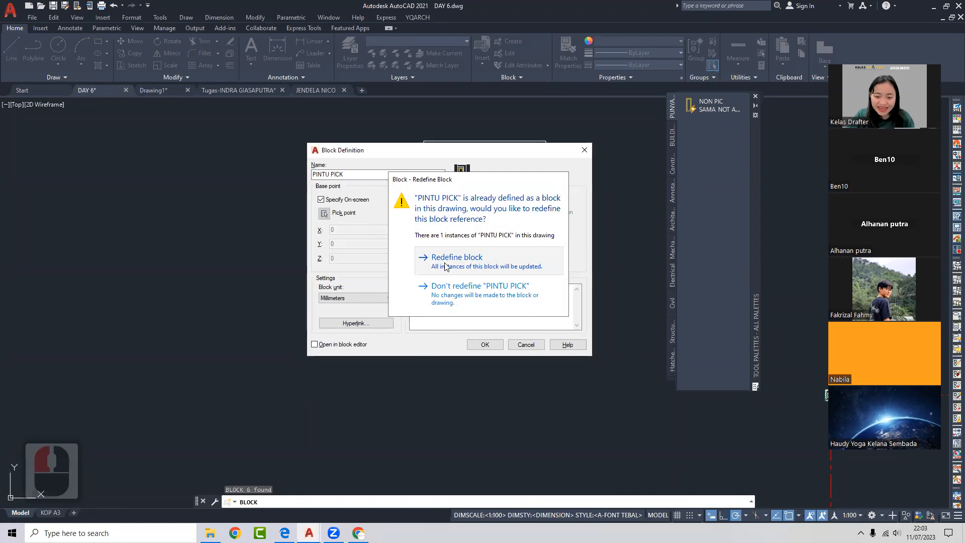
click(439, 338)
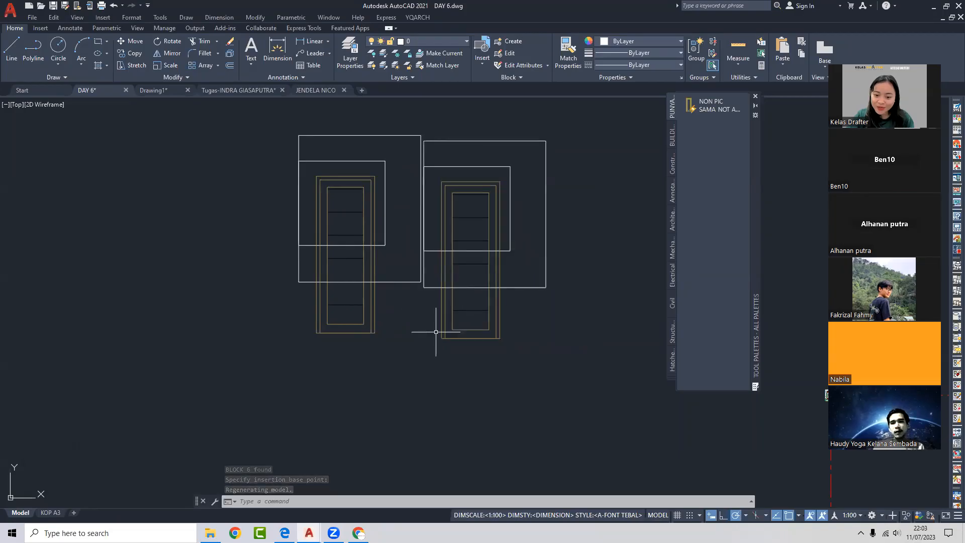
- Select the right and left door drawings with crossing windows
click(495, 316)
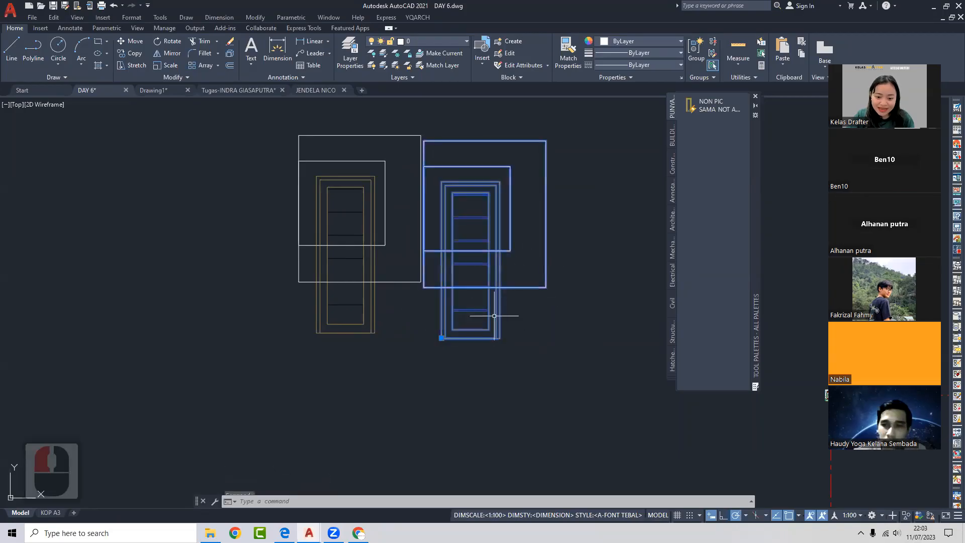
click(470, 316)
click(494, 232)
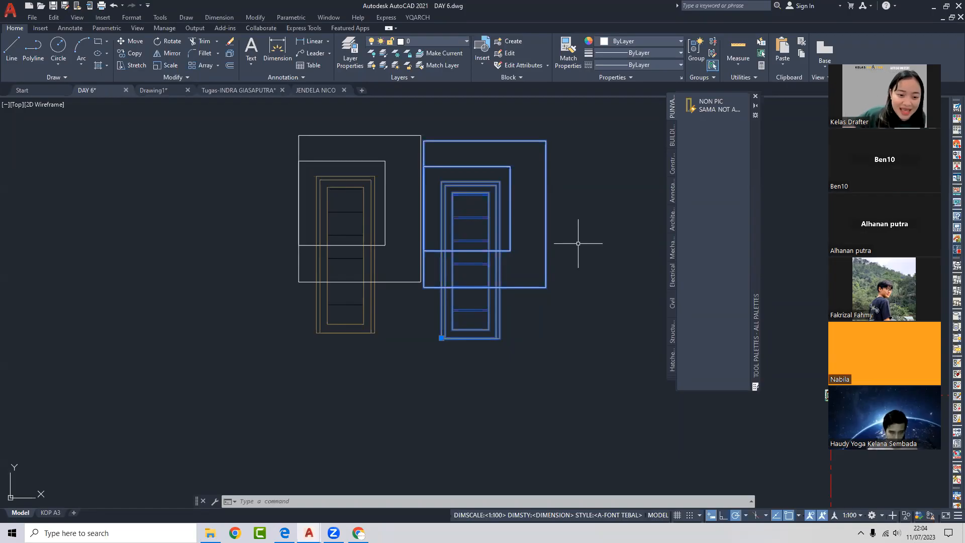
click(568, 216)
click(254, 259)
- Erase the selected doors and bring the guidebook PDF back to the front
key(Delete)
click(285, 533)
click(394, 292)
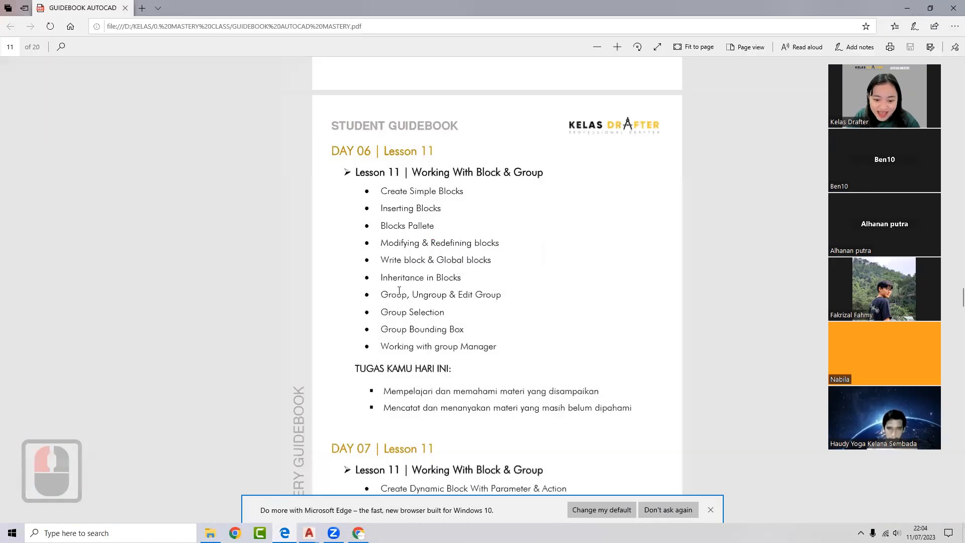
- Highlight the 'Inheritance in Blocks' line in the guidebook, then minimize Edge to return to AutoCAD
triple_click(448, 277)
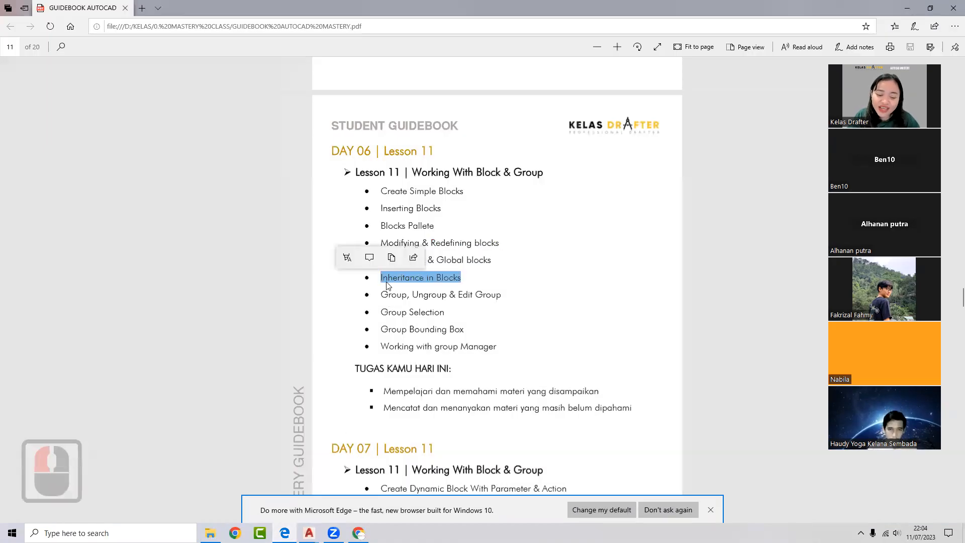
click(405, 276)
triple_click(398, 276)
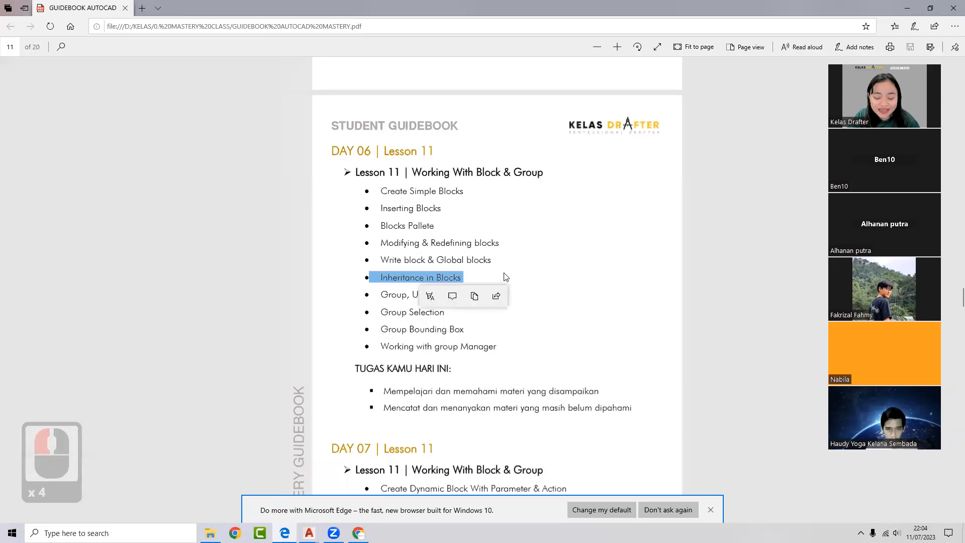
click(906, 7)
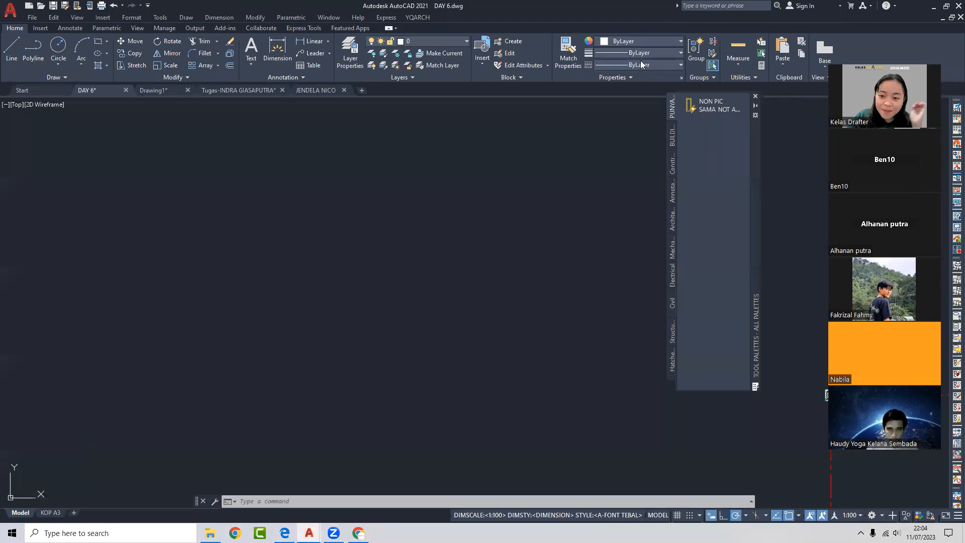
- Zoom and pan around the DAY 6 drawing to centre the floor plan
scroll(452, 223, down, 3)
scroll(460, 231, down, 3)
scroll(472, 243, up, 6)
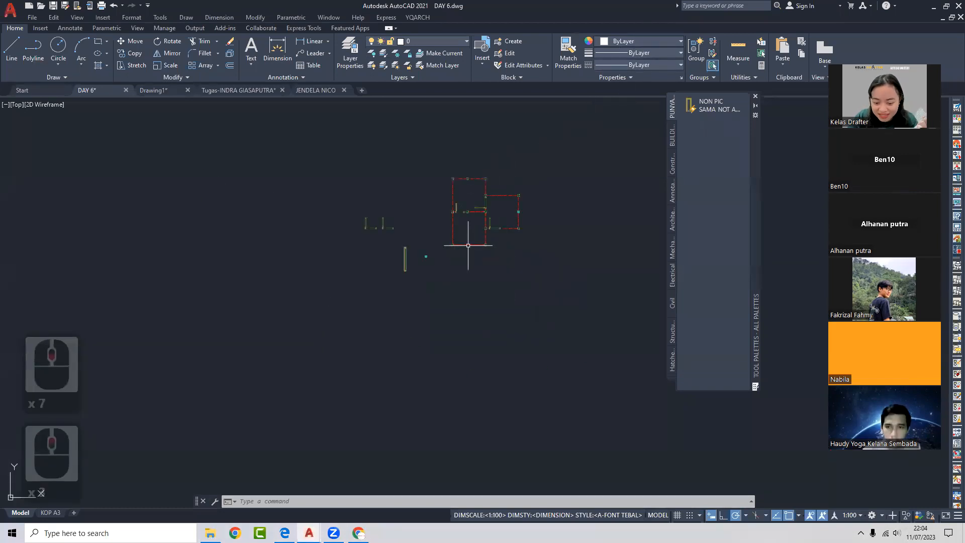
middle_drag(472, 218, 491, 296)
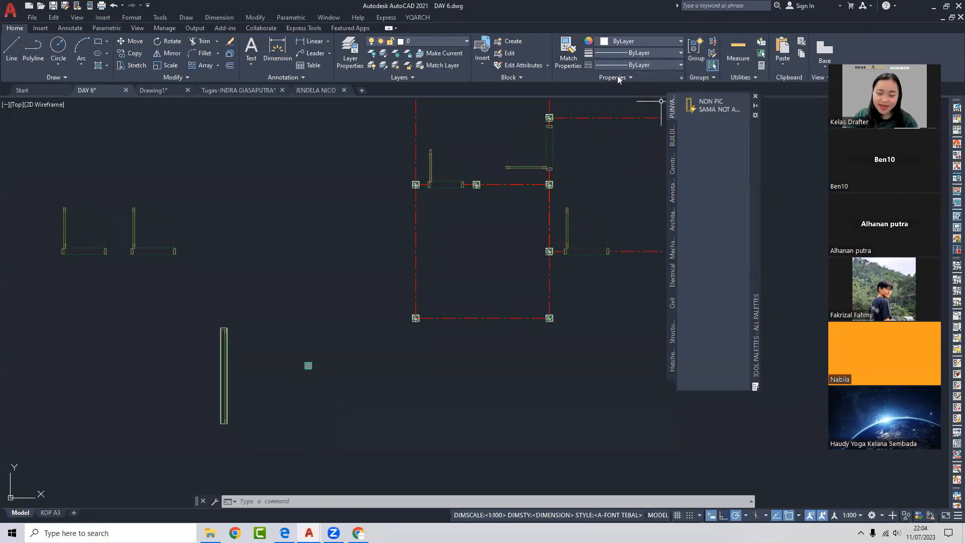
scroll(468, 336, down, 5)
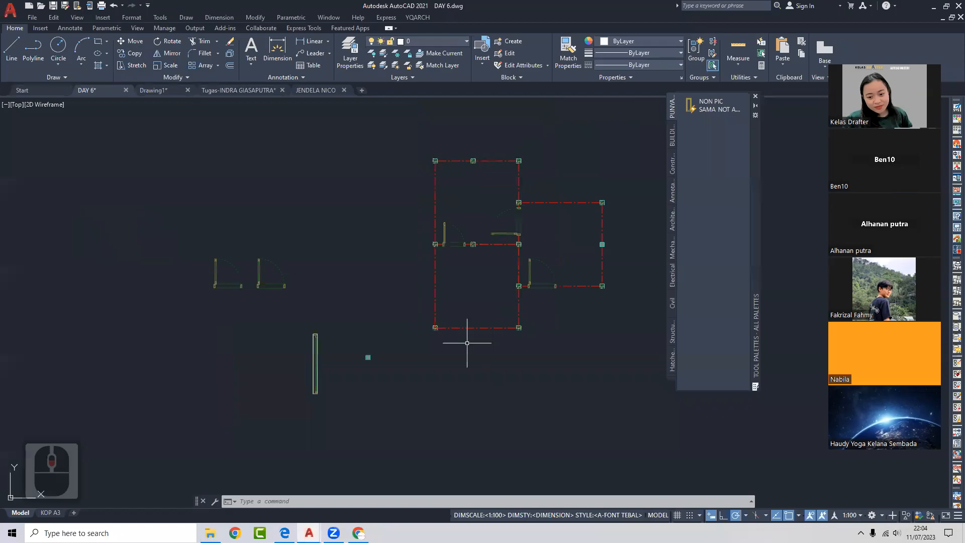
- Select the three Dynamic Block topic lines in the guidebook, then go to the RECORD BATCH 2 Drive tab
click(284, 533)
scroll(382, 388, down, 2)
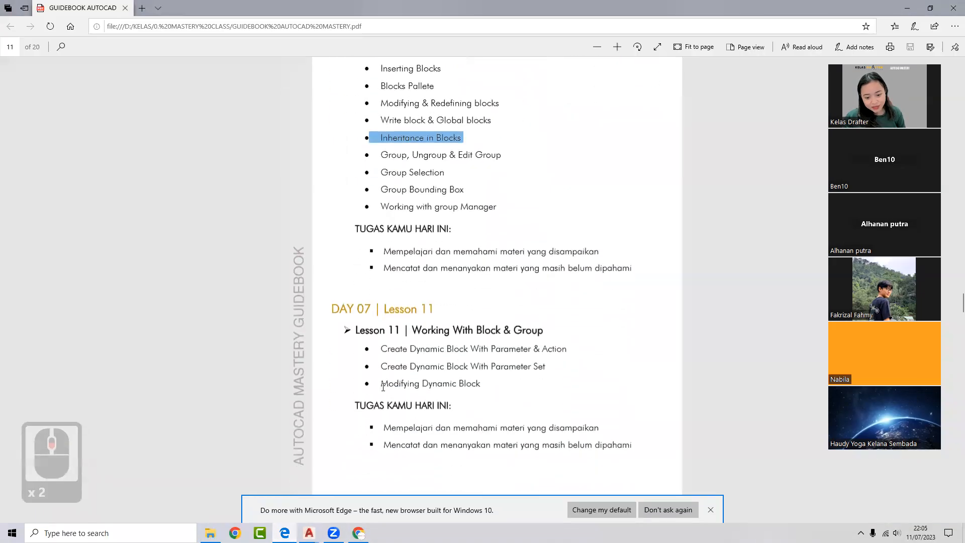
drag(379, 351, 508, 381)
click(377, 422)
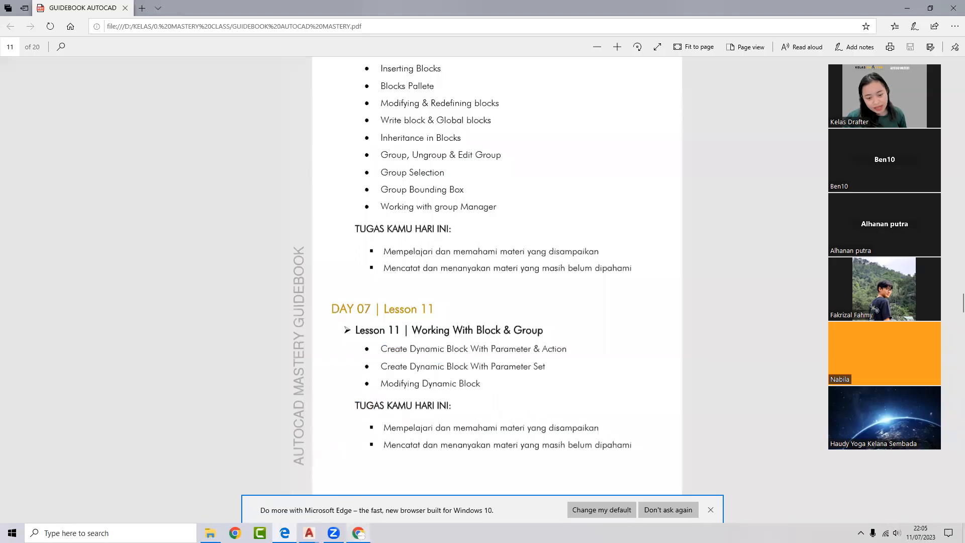
click(358, 532)
click(75, 7)
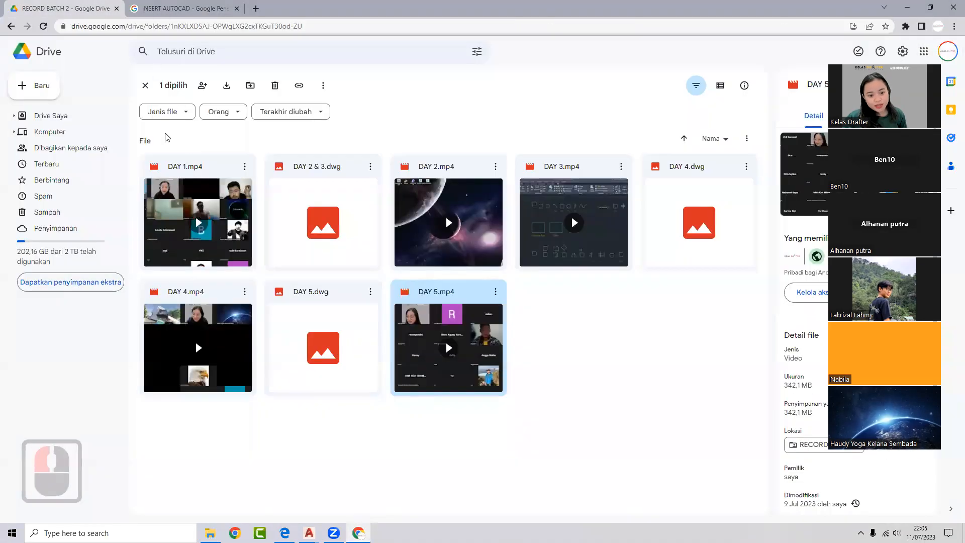
- Browse from AUTOCAD MASTERY into 03. FILE PREPARATION and its subfolder, then minimize Chrome
click(146, 85)
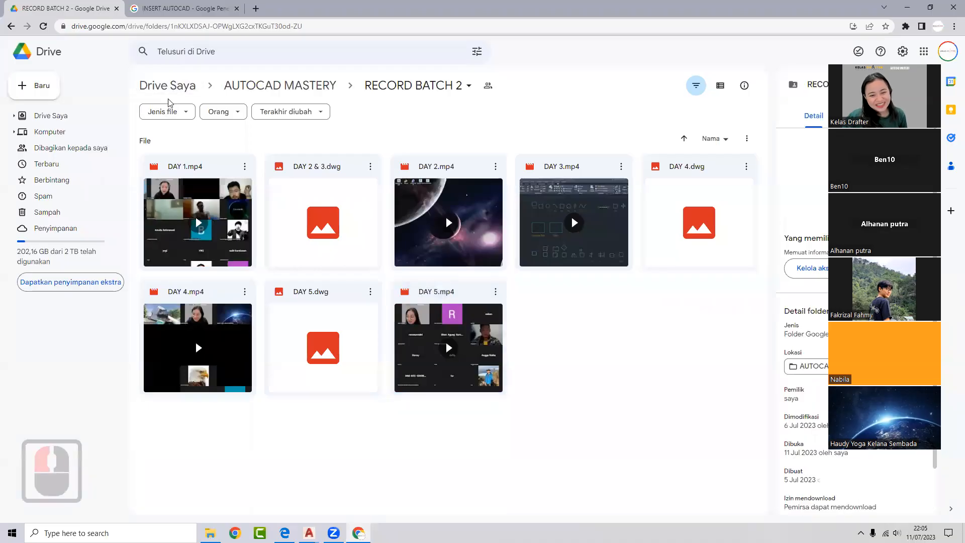
click(11, 26)
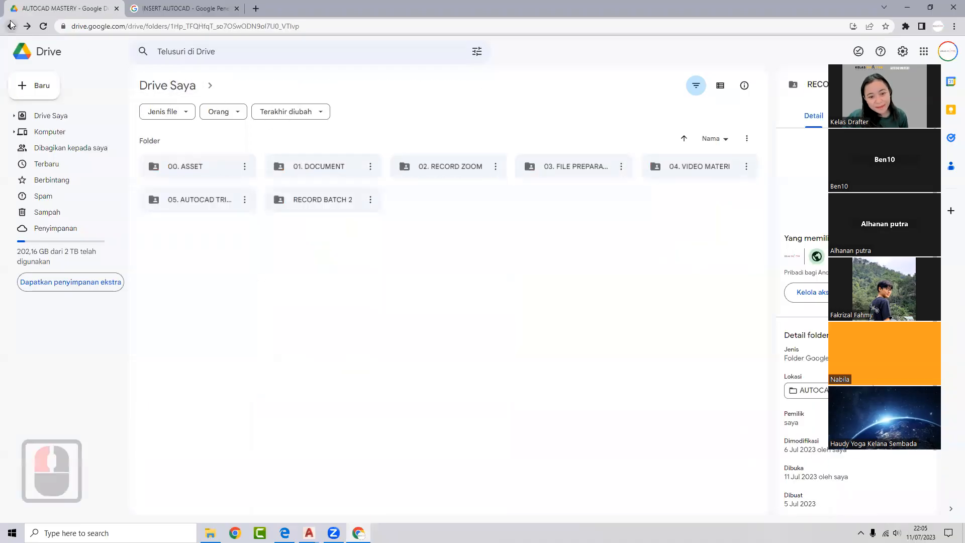
double_click(572, 168)
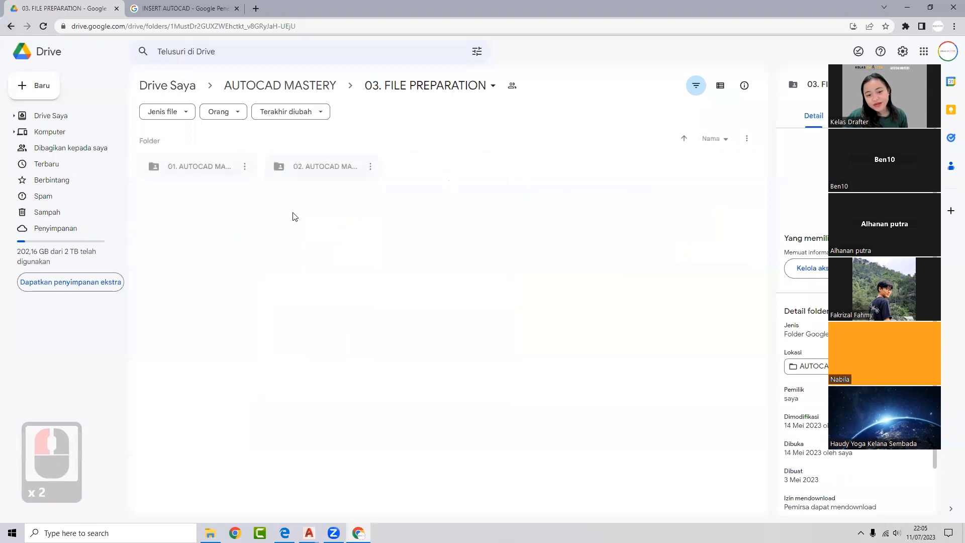
click(11, 27)
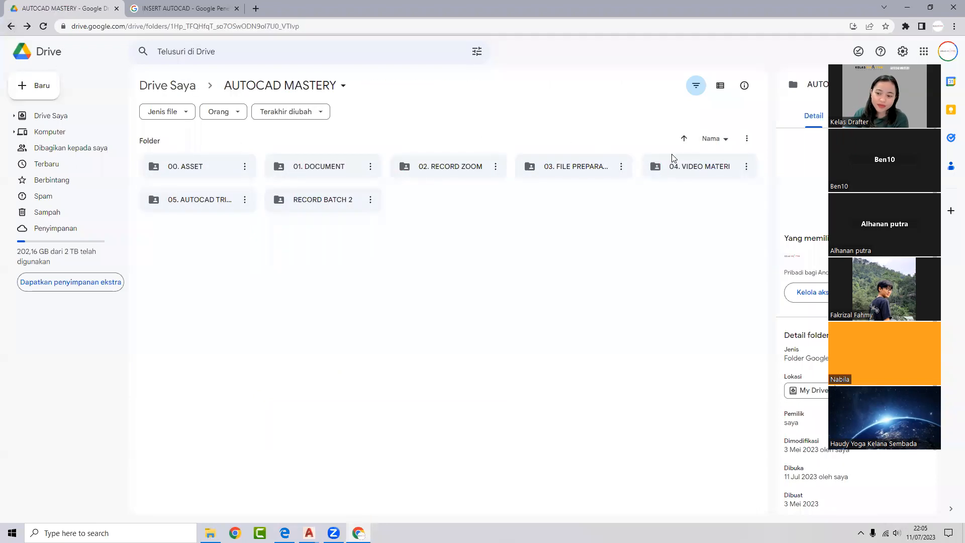
double_click(520, 165)
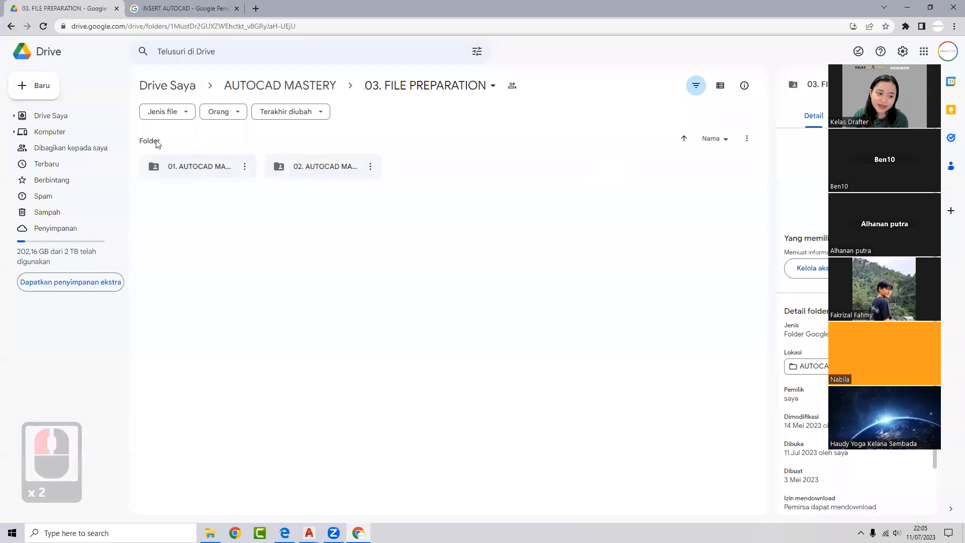
double_click(327, 171)
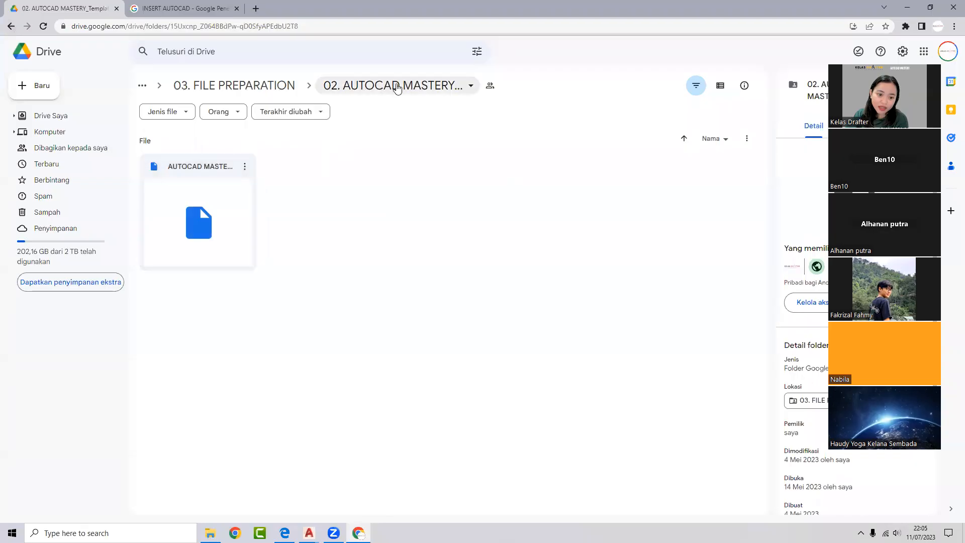
click(11, 27)
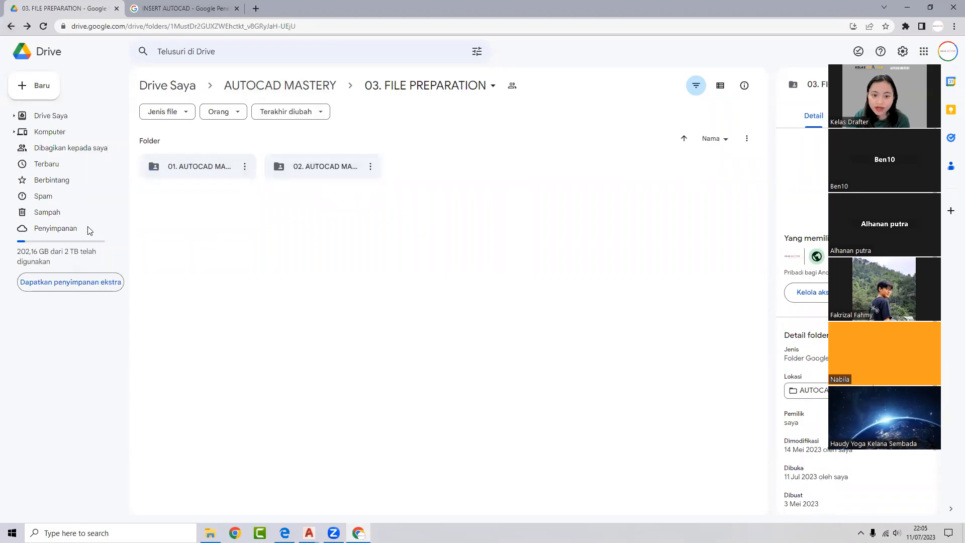
click(907, 8)
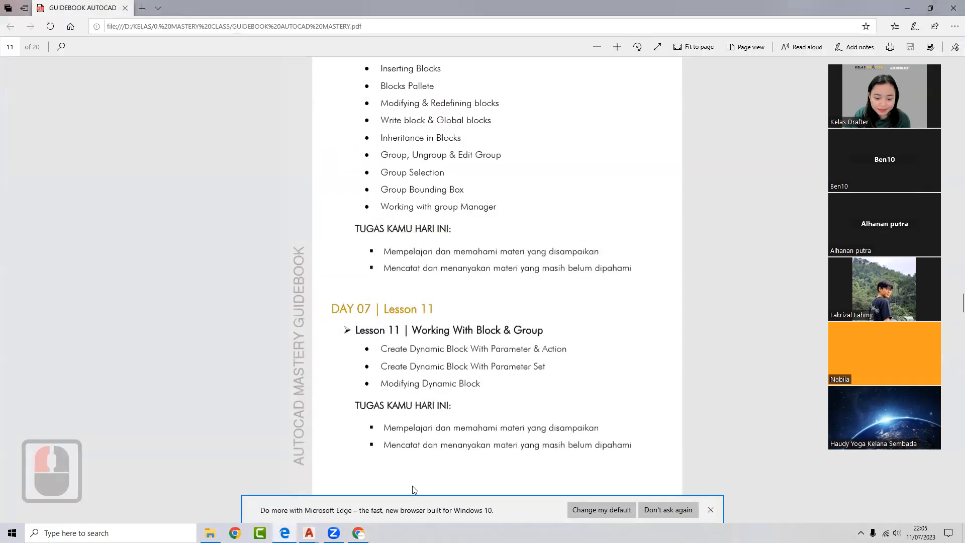
- Bring the DAY 6.dwg window forward from the taskbar preview and open the MASTERY CLASS folder
mouse_move(309, 533)
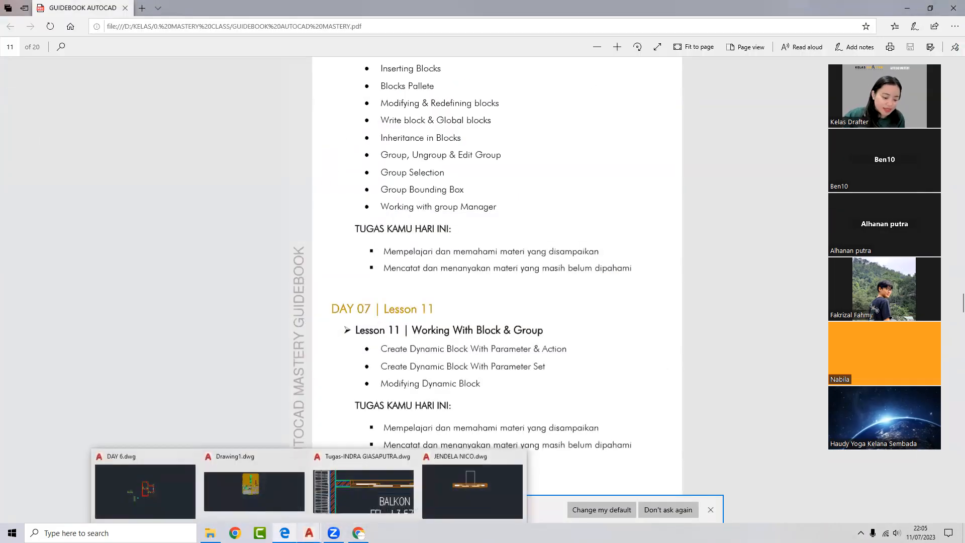
click(166, 482)
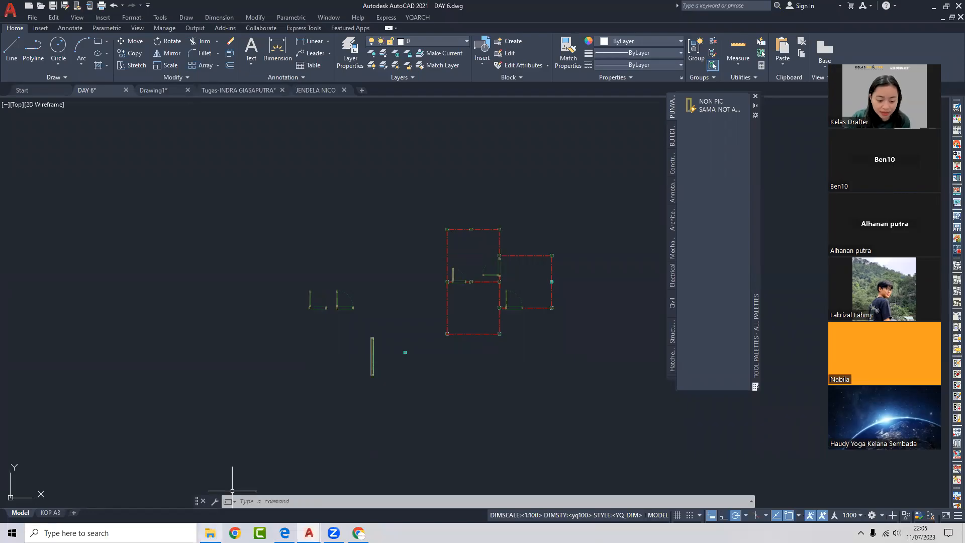
click(210, 532)
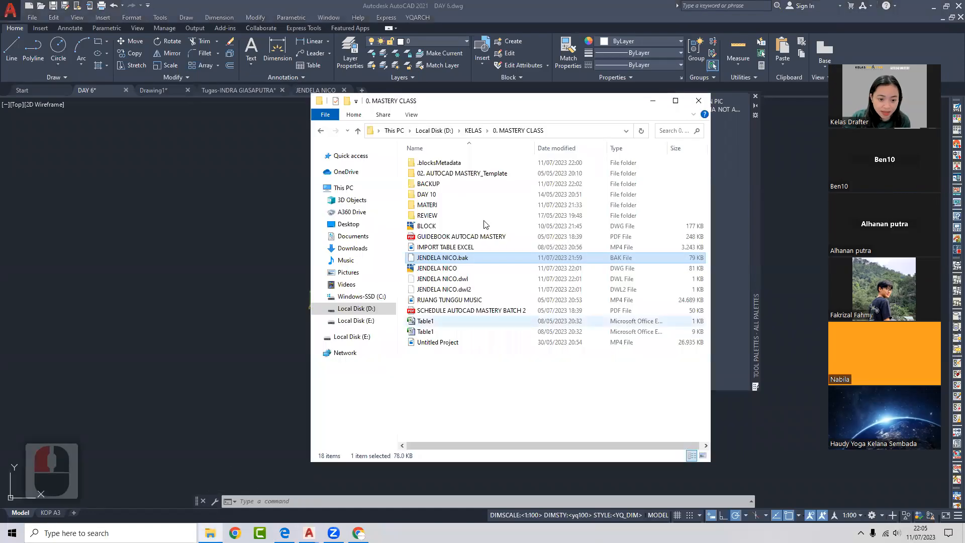
- Select JENDELA NICO.dwg and undo an accidental duplicate made in the same folder
click(445, 269)
key(ctrl+c)
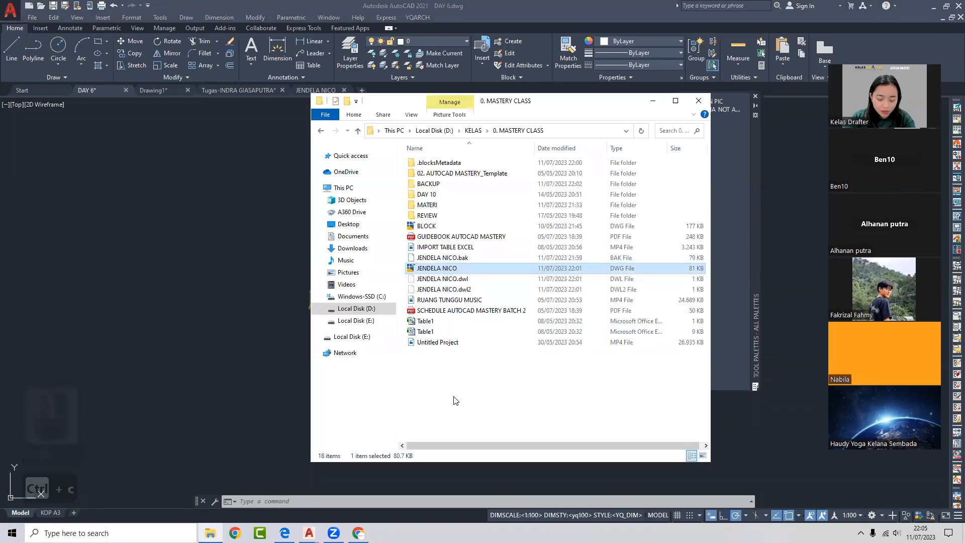
key(ctrl+v)
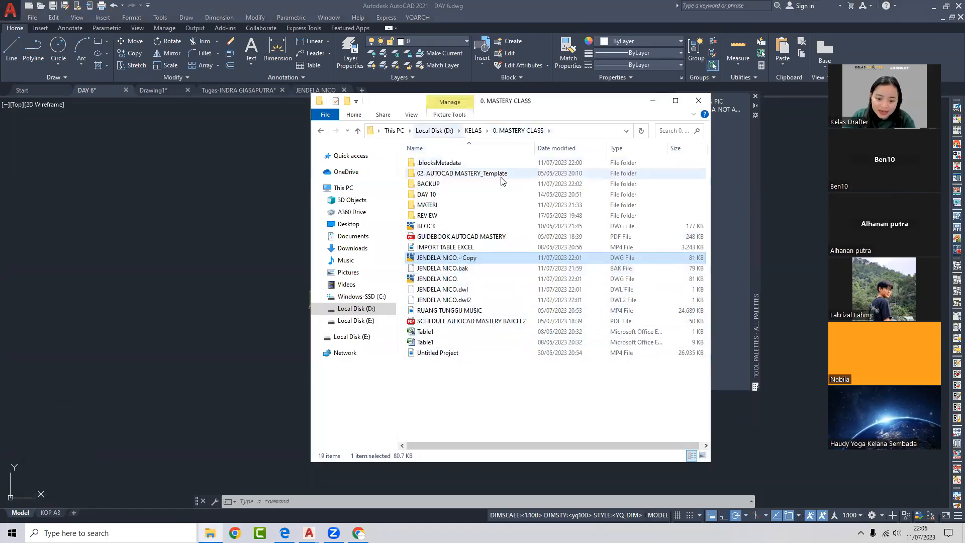
key(ctrl+z)
- Copy JENDELA NICO.dwg into Local Disk (D:), replacing the existing file there
click(442, 268)
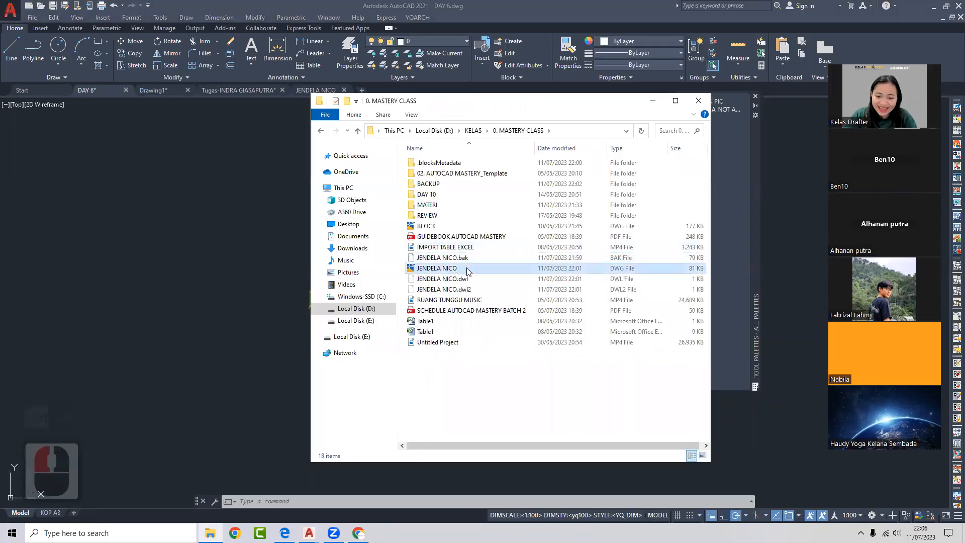
key(ctrl+c)
click(372, 308)
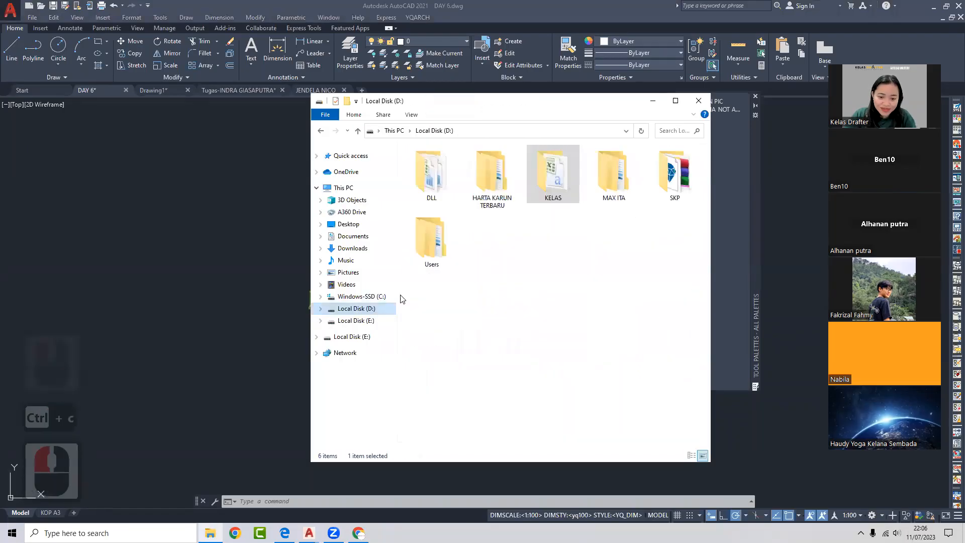
click(497, 276)
key(ctrl+v)
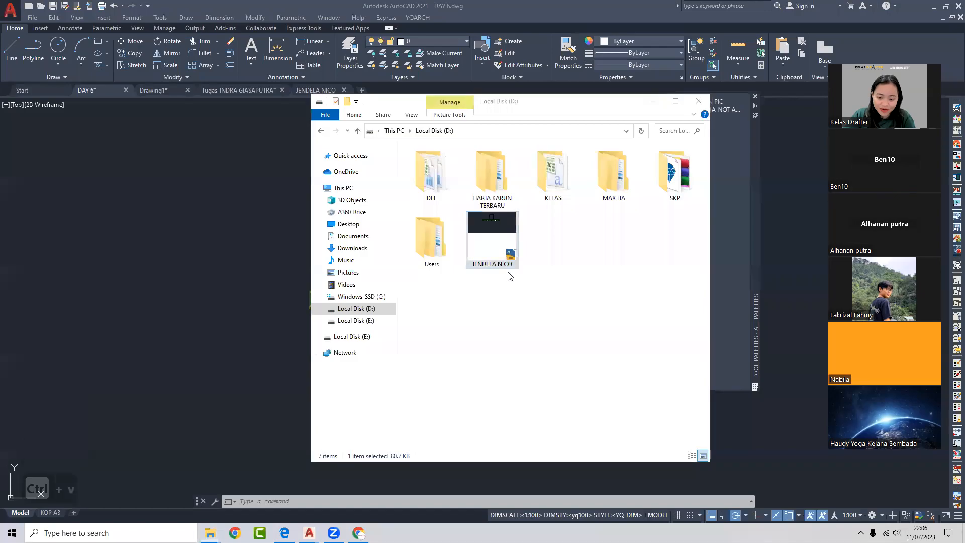
drag(216, 135, 450, 137)
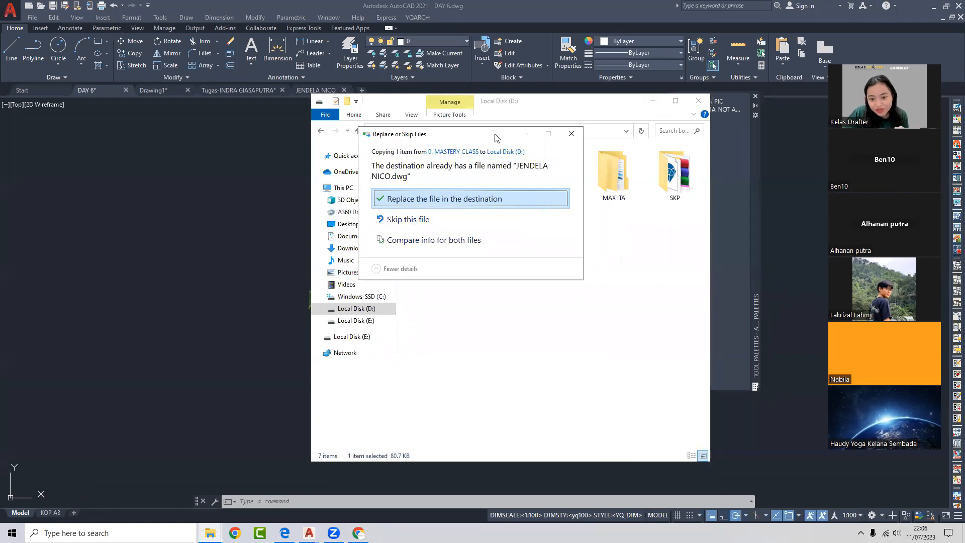
drag(497, 136, 496, 267)
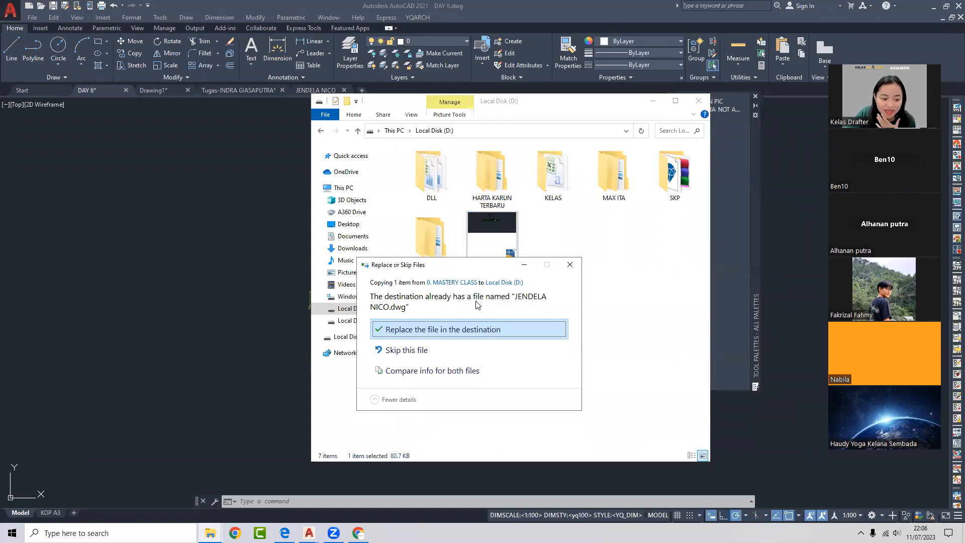
click(570, 265)
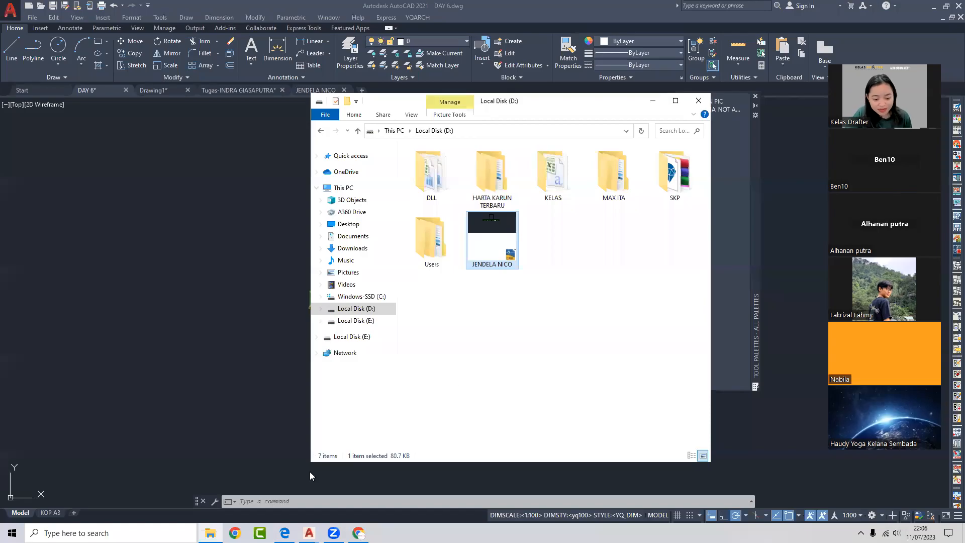
- Scroll the guidebook to the Day 08 Lesson 12 topics, then minimize it
click(285, 532)
scroll(375, 439, down, 7)
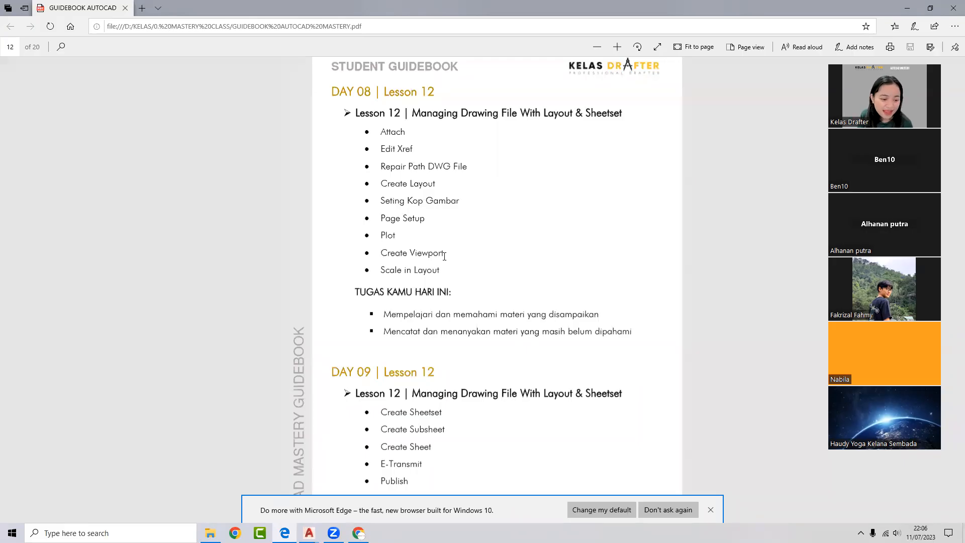
click(907, 8)
- Close the D: file window, shift the tool palette aside, and run PURGE
click(698, 101)
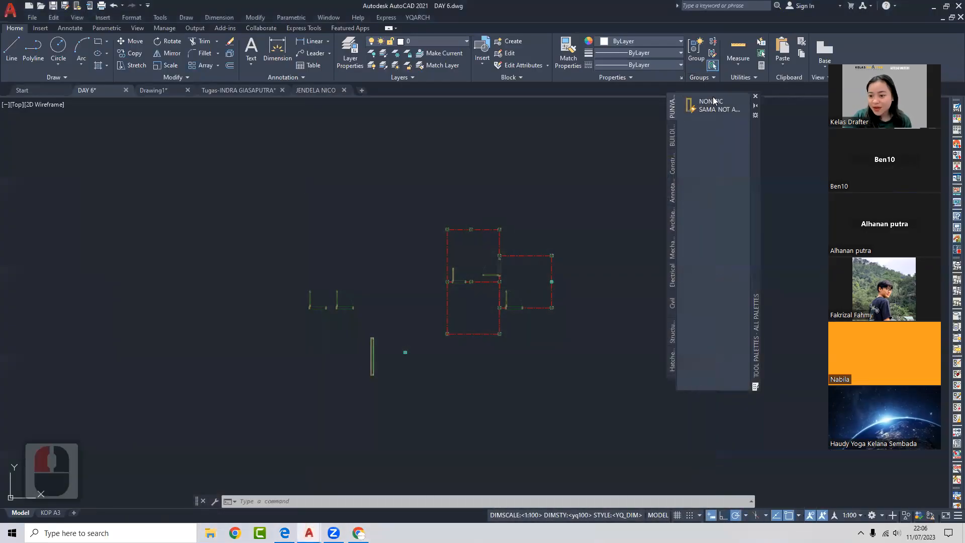
drag(754, 151, 785, 147)
click(543, 179)
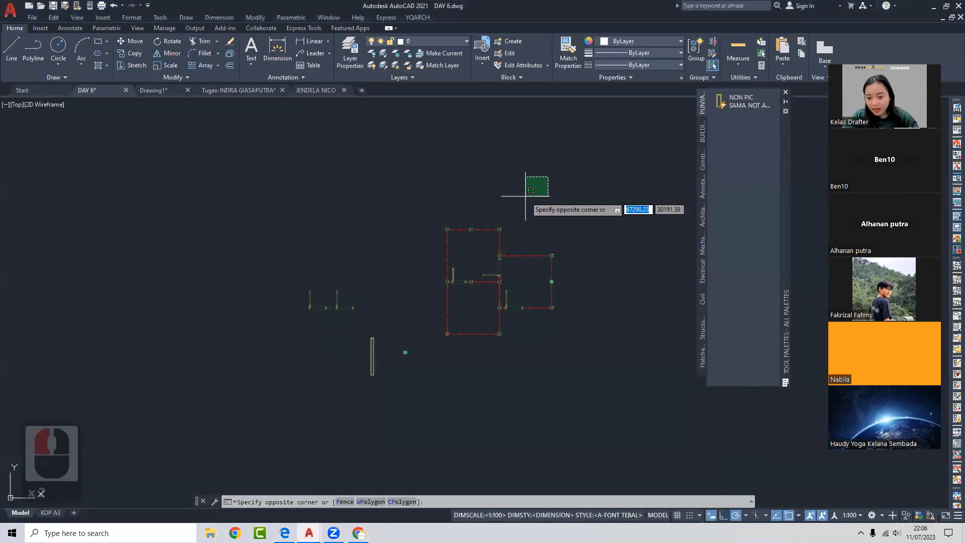
click(527, 194)
text(PURGE)
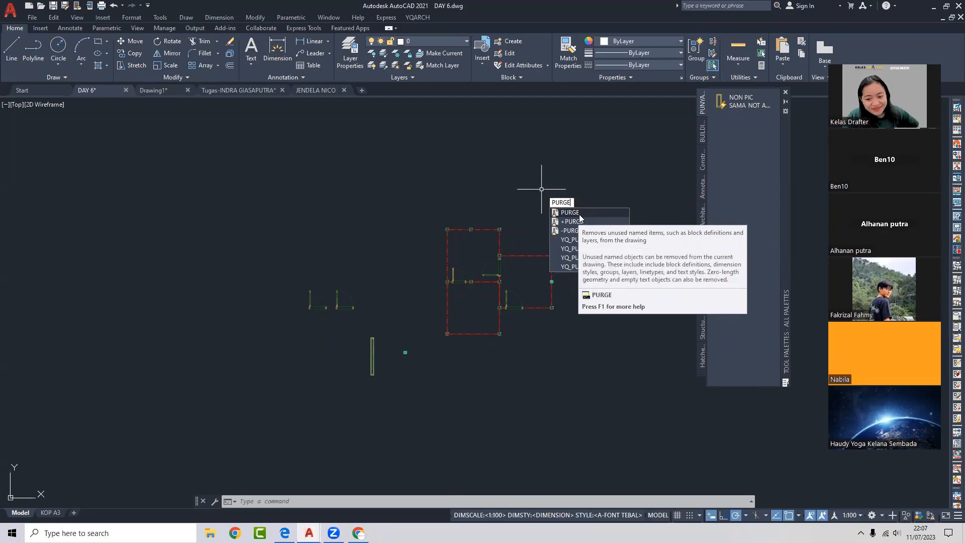
click(579, 214)
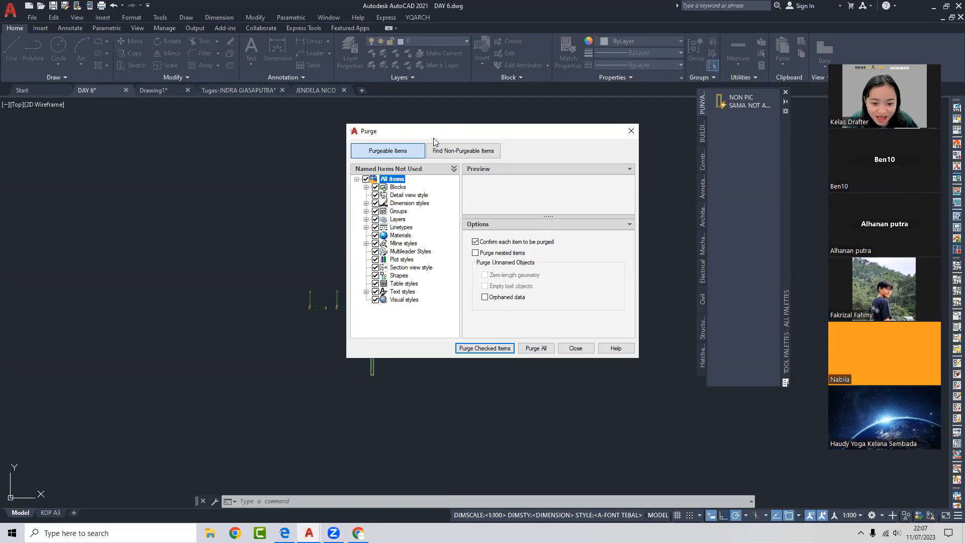
- Purge only the Blocks category, removing jendela nico, PINTU and PINTU DOUBLE
click(375, 188)
click(365, 179)
click(374, 187)
click(366, 187)
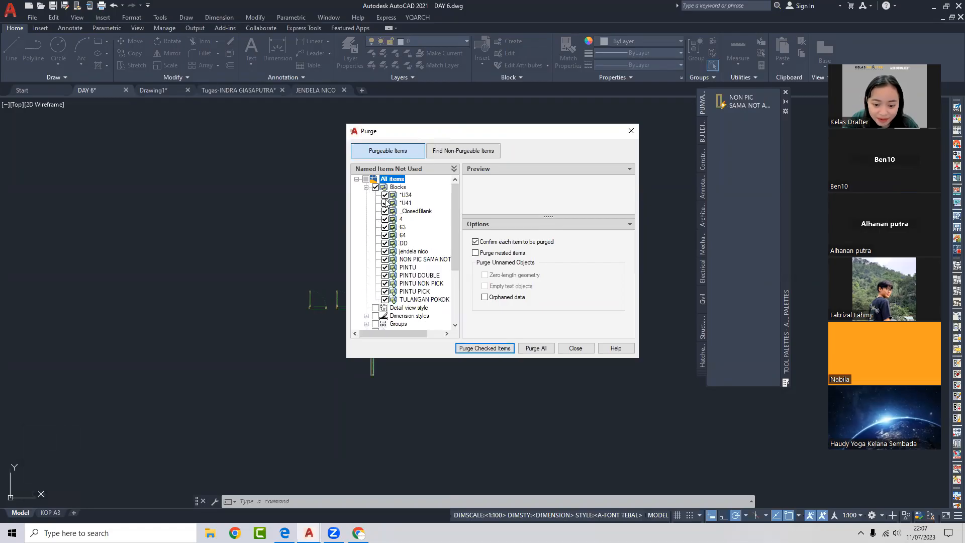
click(507, 349)
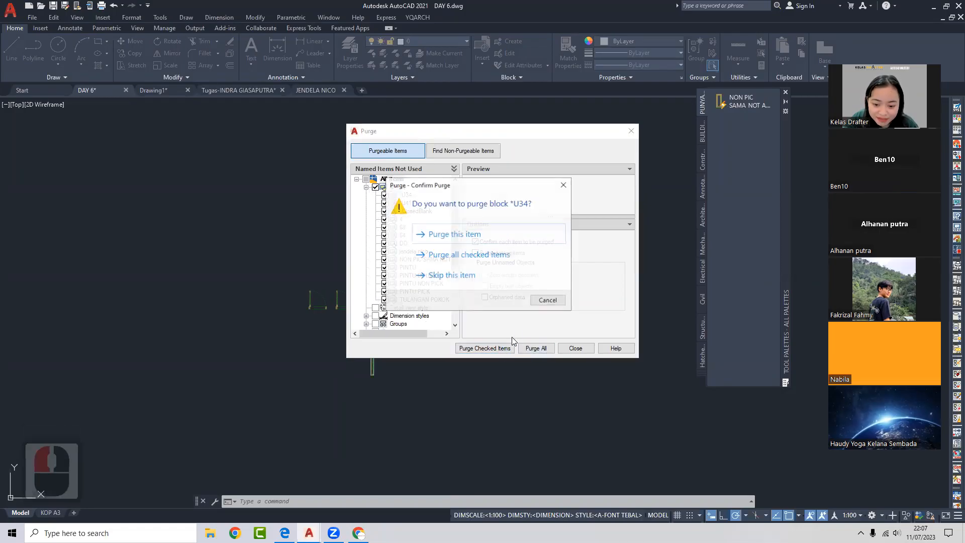
click(486, 256)
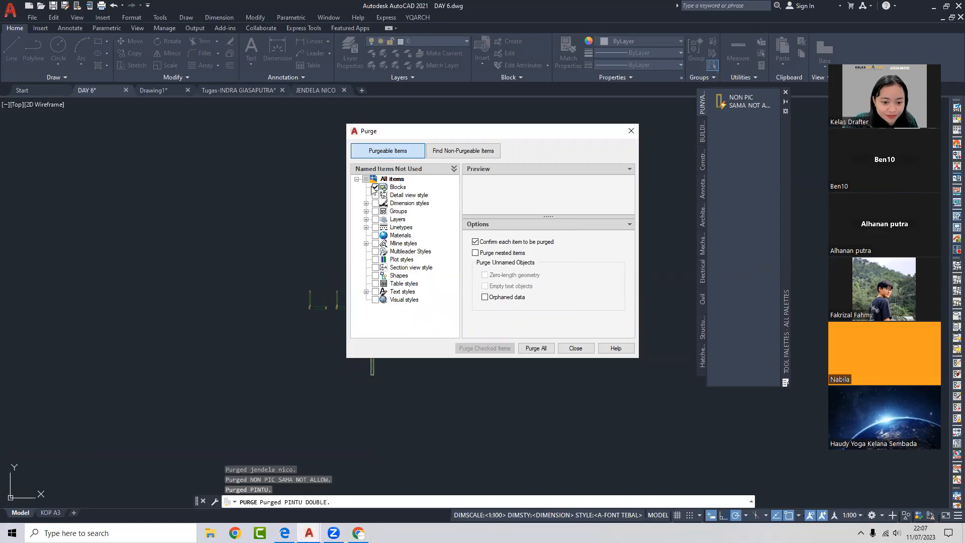
click(395, 188)
click(375, 187)
click(376, 187)
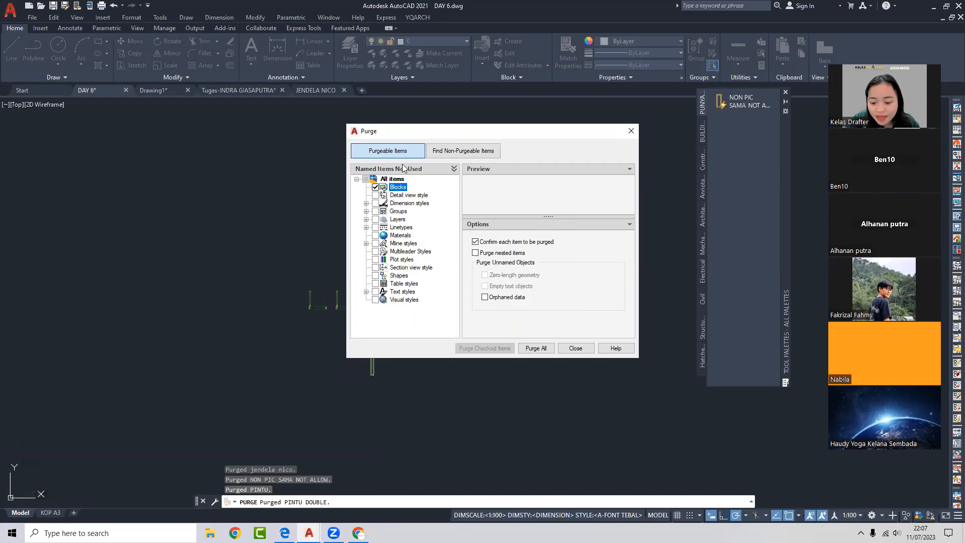
click(626, 131)
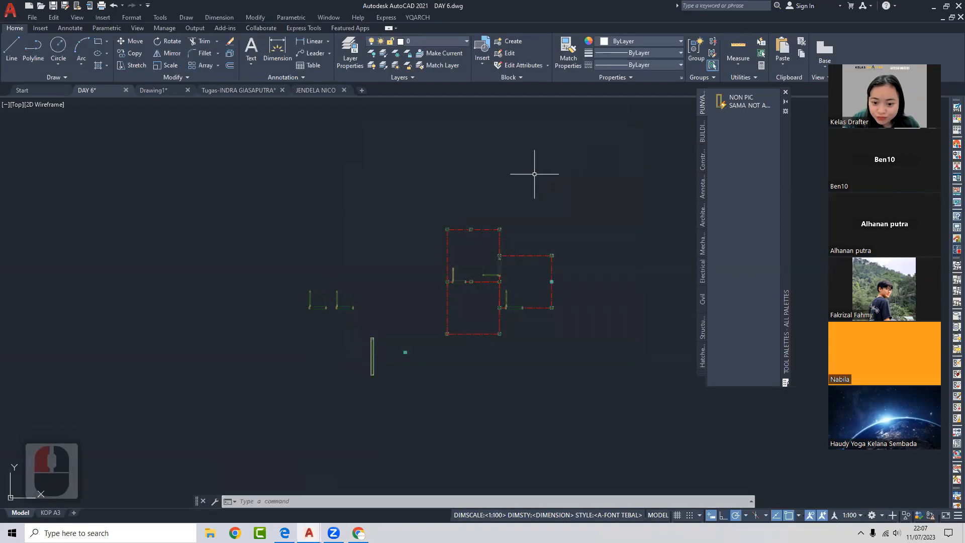
click(483, 65)
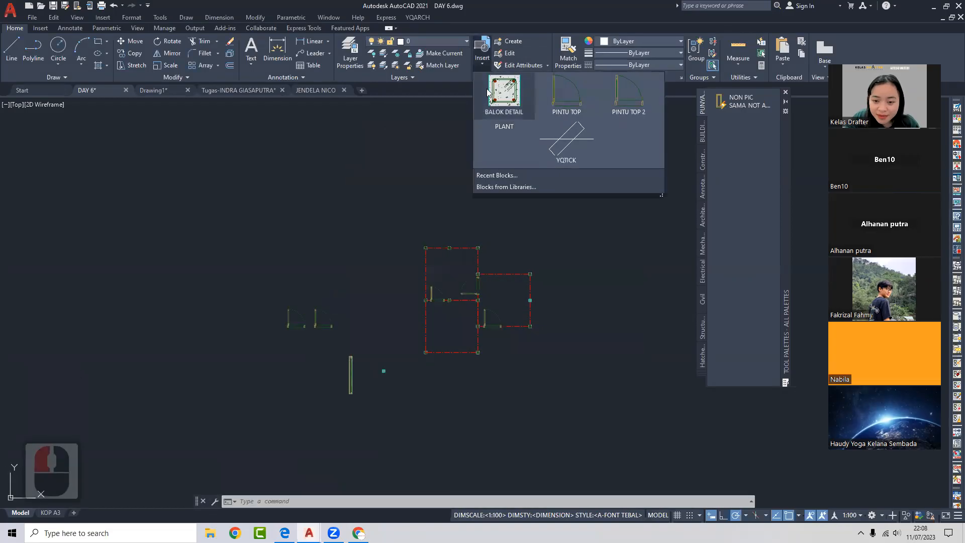
click(449, 170)
click(480, 54)
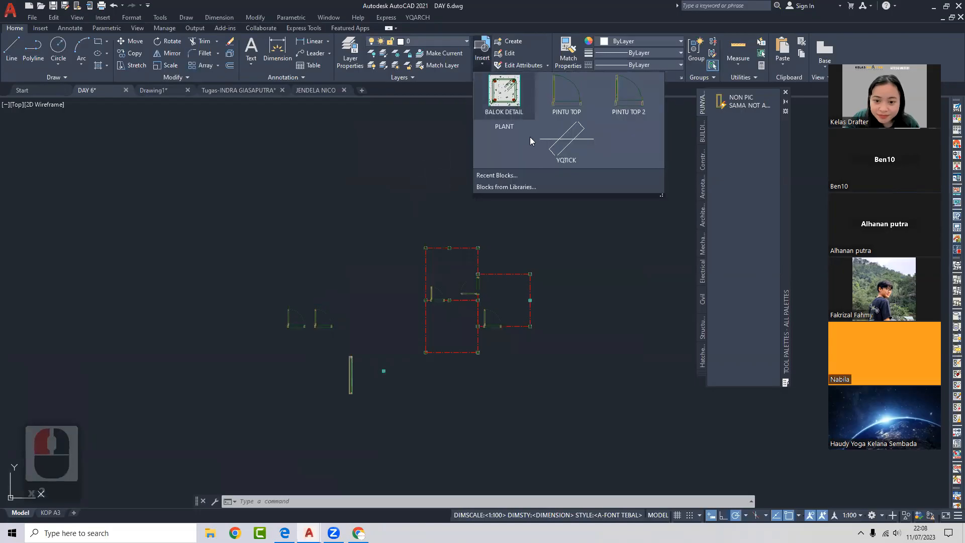
click(422, 169)
click(415, 177)
click(501, 166)
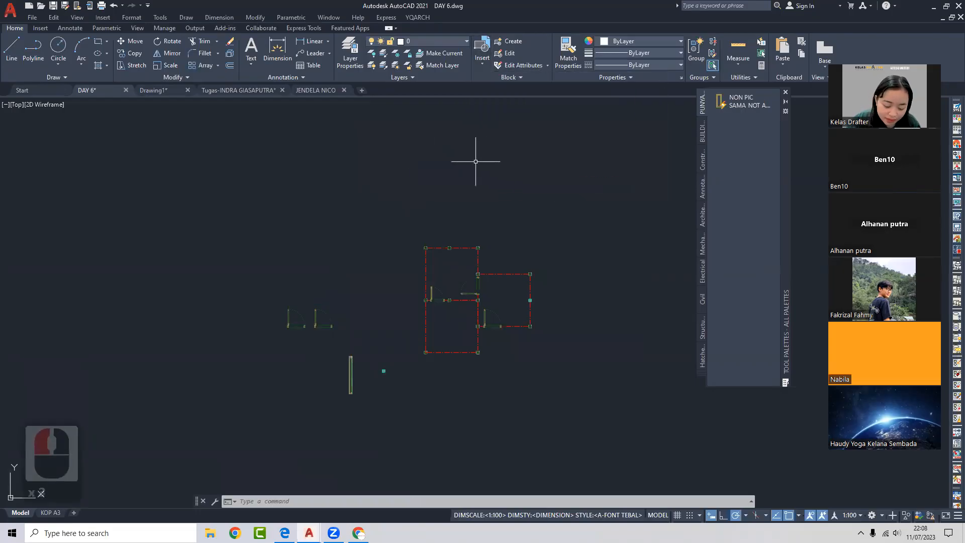
text(in)
key(BackSpace)
key(Return)
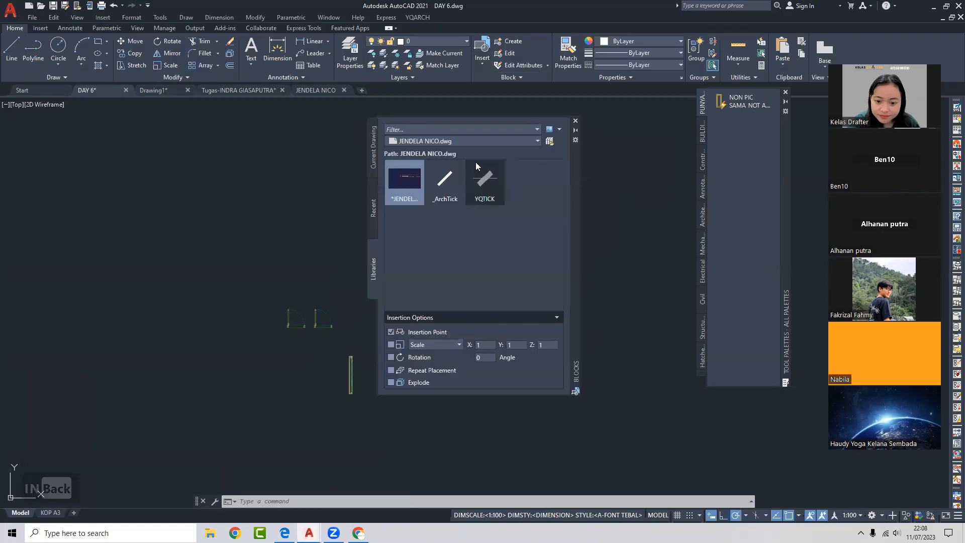
click(376, 193)
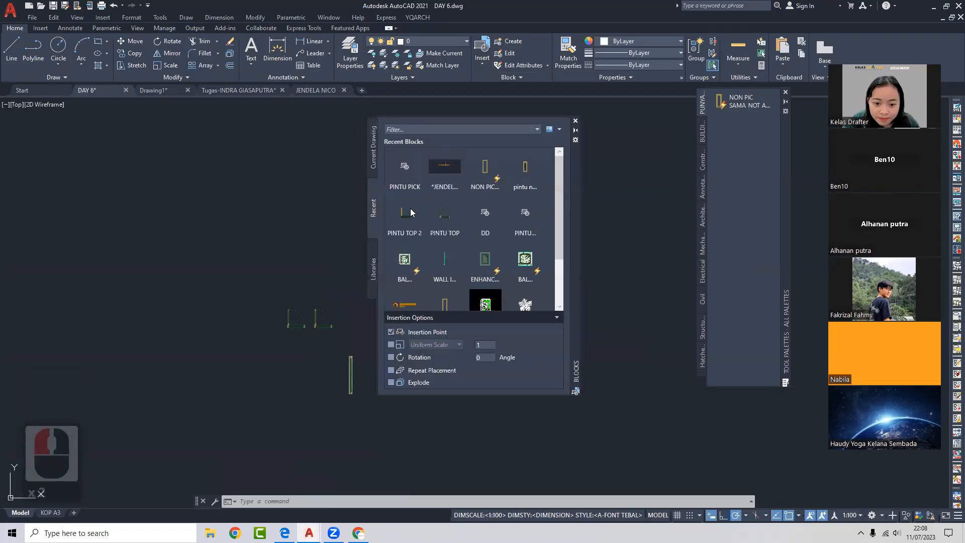
click(365, 151)
click(374, 156)
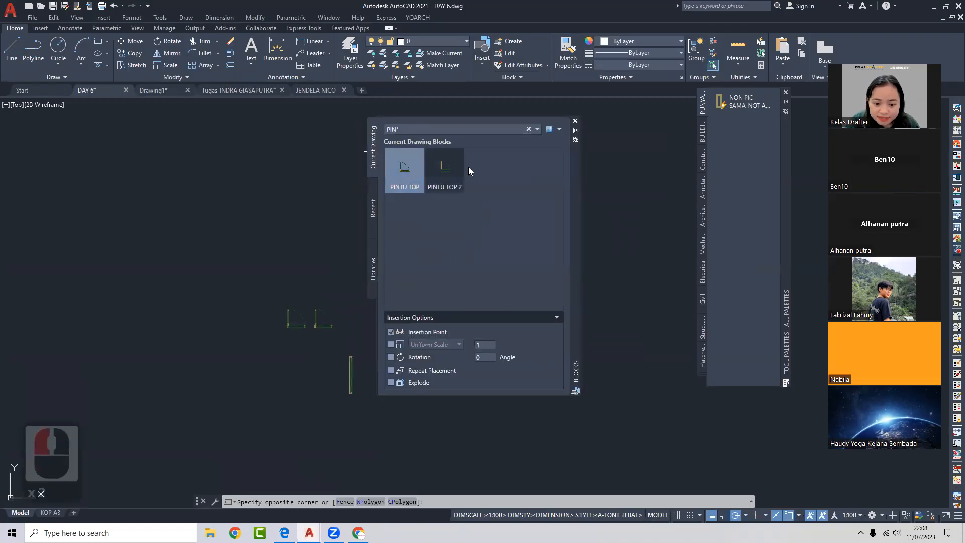
click(577, 121)
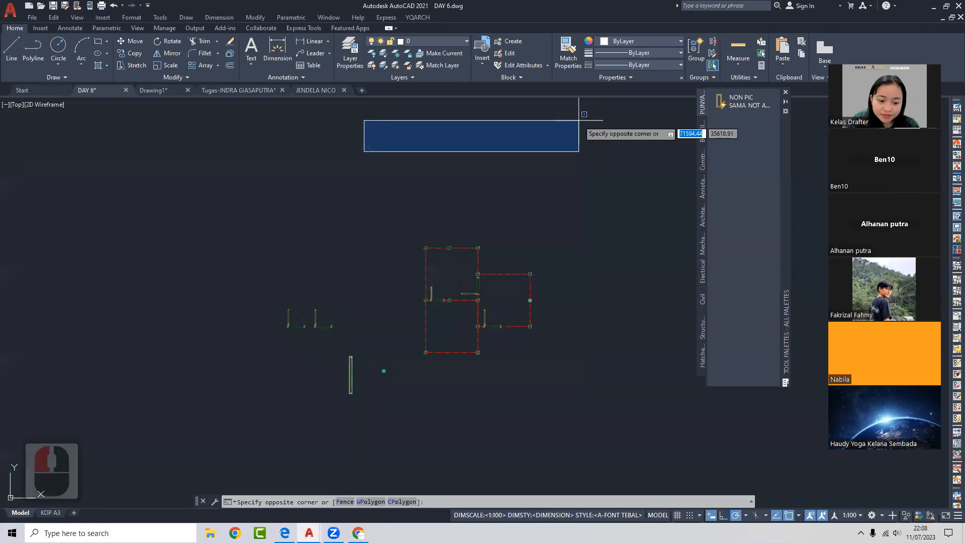
click(546, 148)
middle_drag(332, 273, 413, 232)
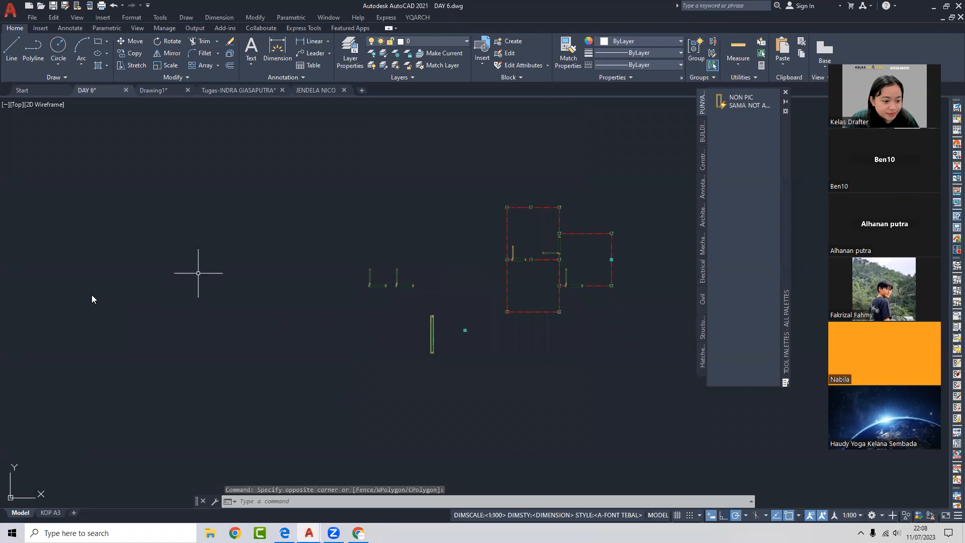
double_click(131, 268)
scroll(90, 266, down, 4)
click(27, 254)
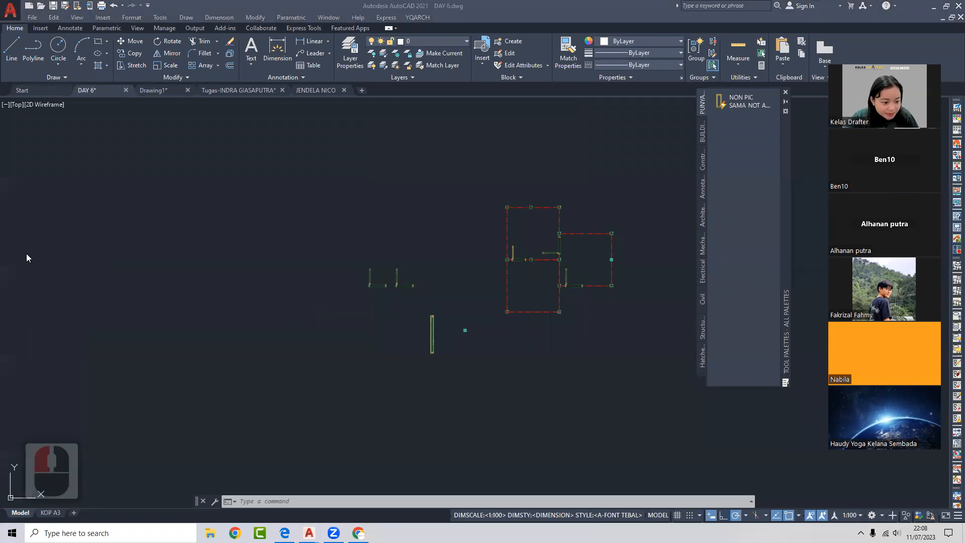
click(77, 253)
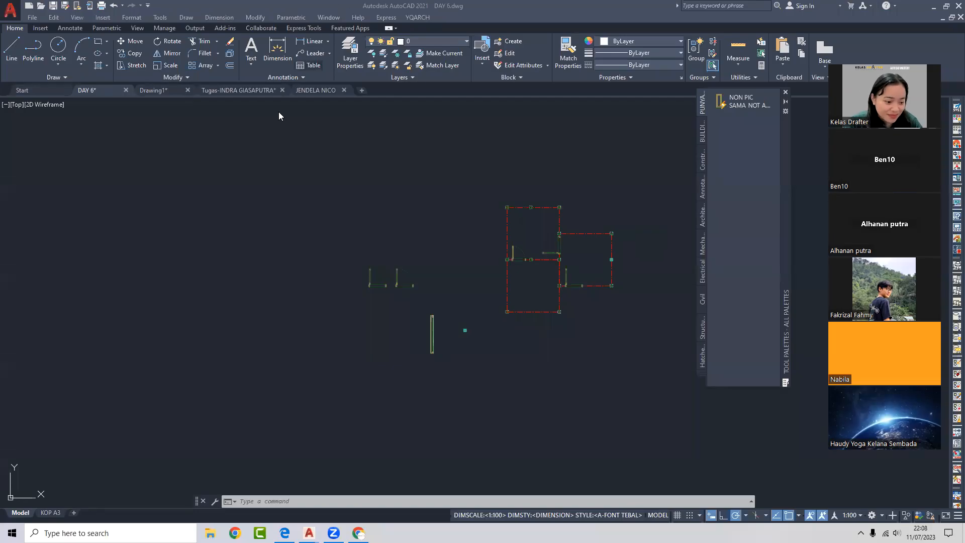
click(122, 288)
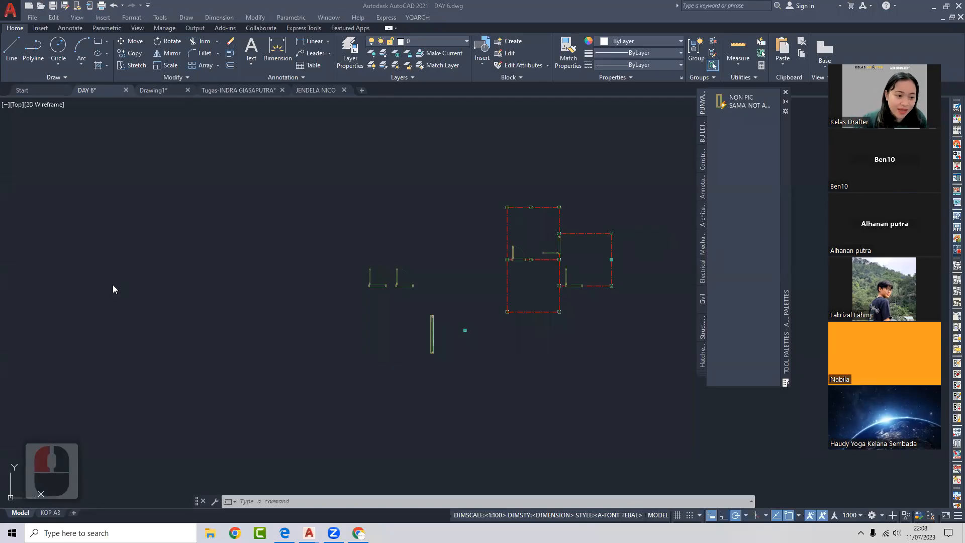
click(230, 89)
click(217, 91)
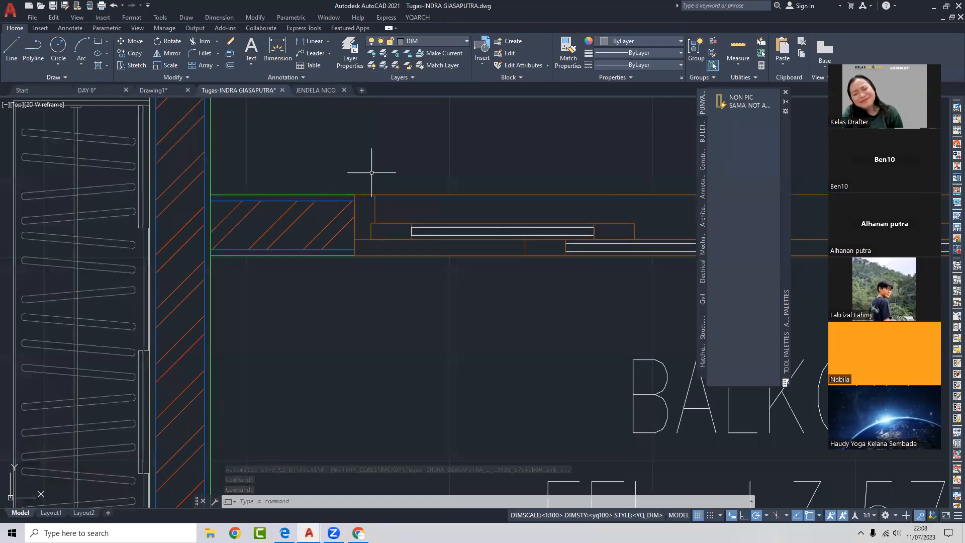
scroll(449, 185, down, 10)
middle_drag(401, 218, 442, 236)
middle_drag(570, 187, 538, 259)
scroll(501, 186, up, 2)
middle_drag(265, 147, 536, 236)
scroll(458, 234, down, 2)
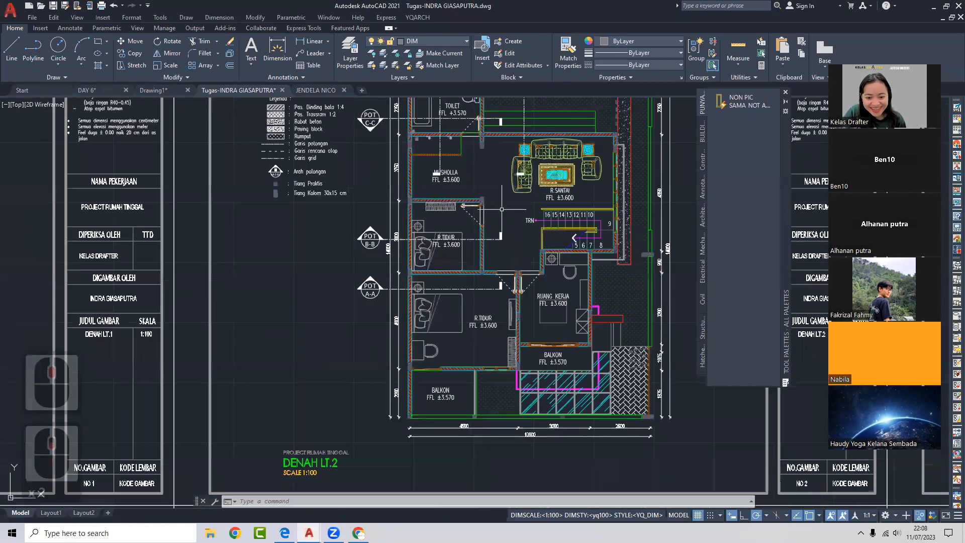
middle_drag(501, 209, 485, 259)
middle_drag(492, 385, 521, 258)
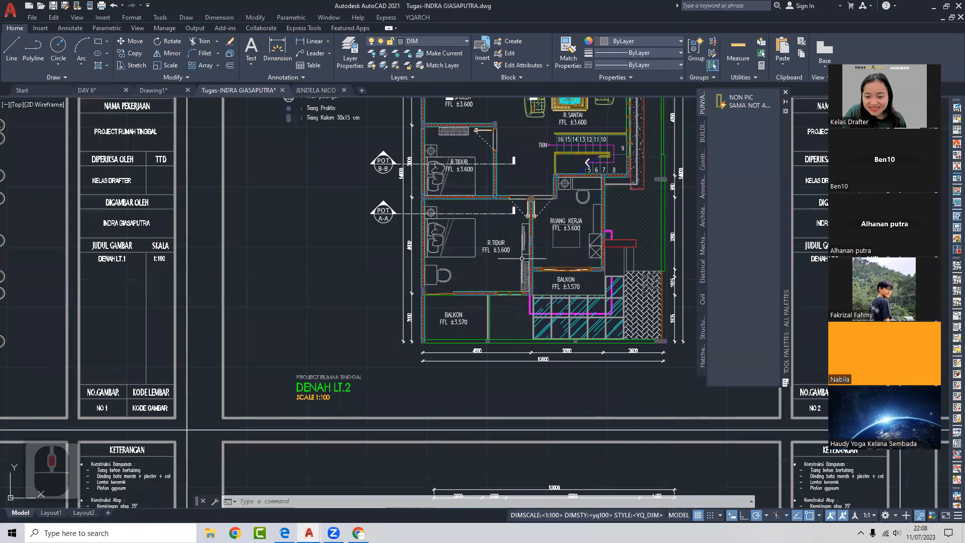
scroll(522, 258, down, 2)
middle_drag(540, 295, 732, 282)
scroll(451, 210, up, 3)
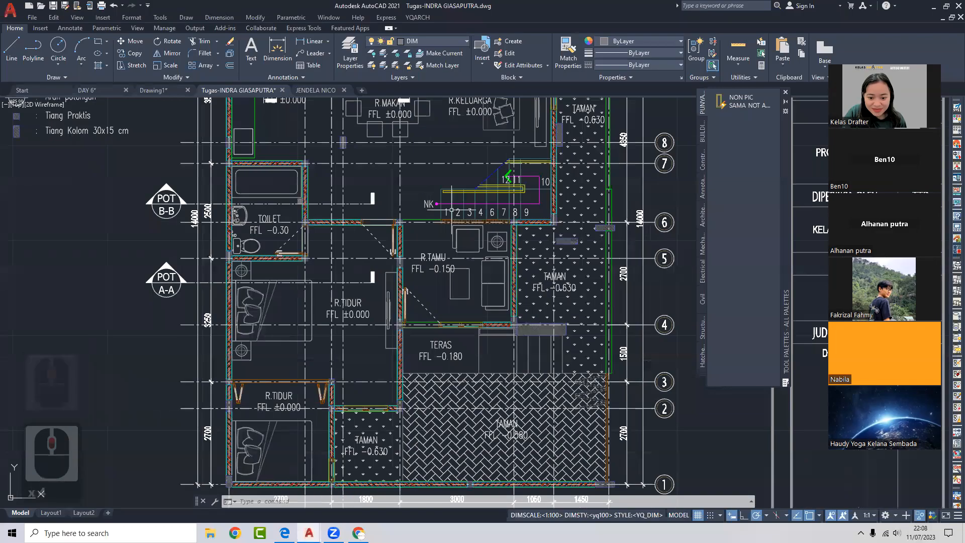
scroll(452, 209, up, 3)
scroll(439, 247, down, 3)
middle_drag(440, 317, 455, 237)
middle_drag(435, 438, 407, 235)
scroll(407, 235, down, 4)
middle_drag(435, 321, 169, 288)
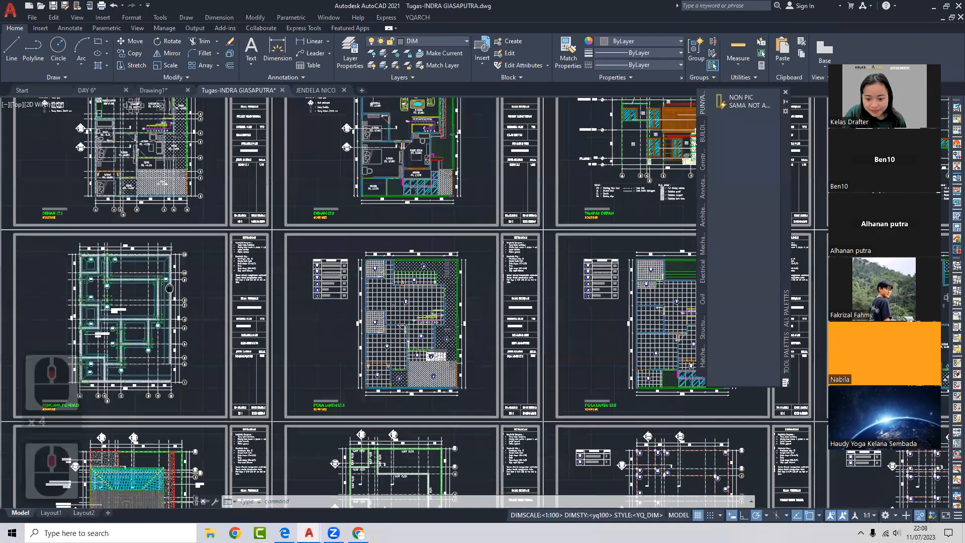
middle_drag(520, 292, 289, 400)
scroll(418, 238, up, 3)
scroll(422, 241, up, 8)
scroll(472, 263, down, 4)
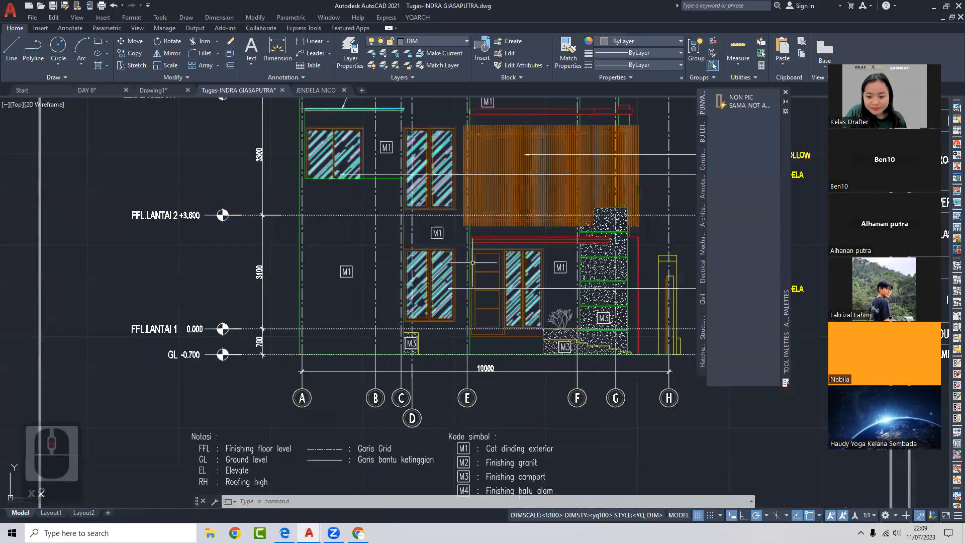
- Select the elevation's window hatch, look through its hatch options, then cancel the selection
click(522, 266)
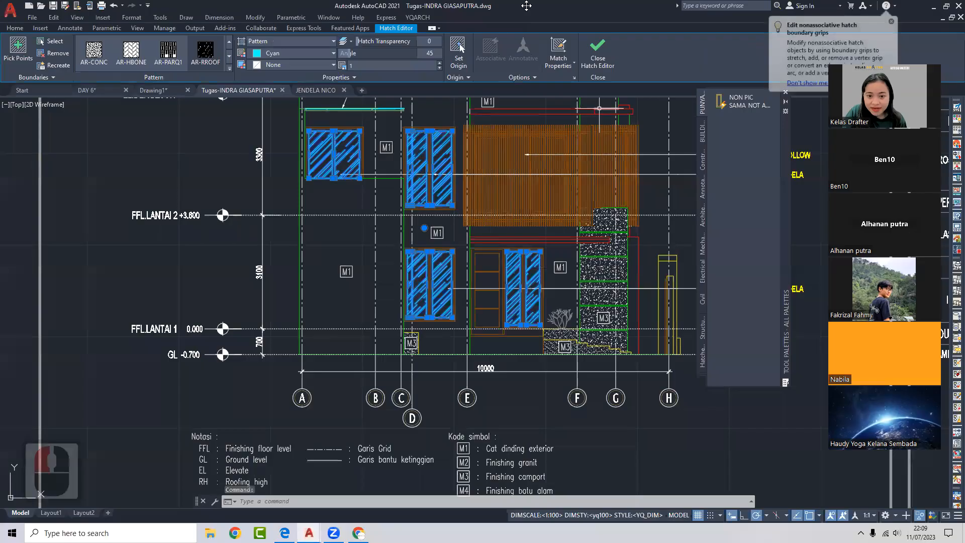
click(573, 78)
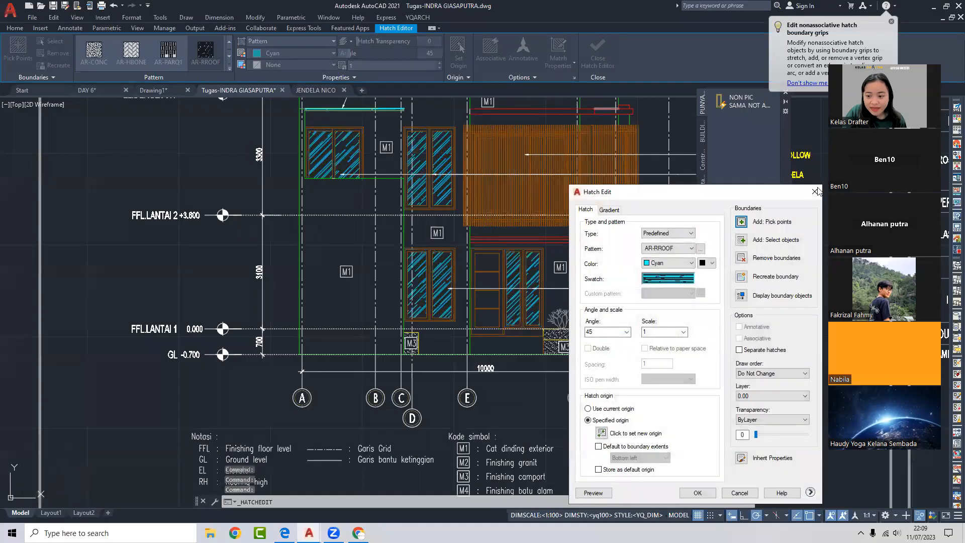
click(814, 191)
click(523, 77)
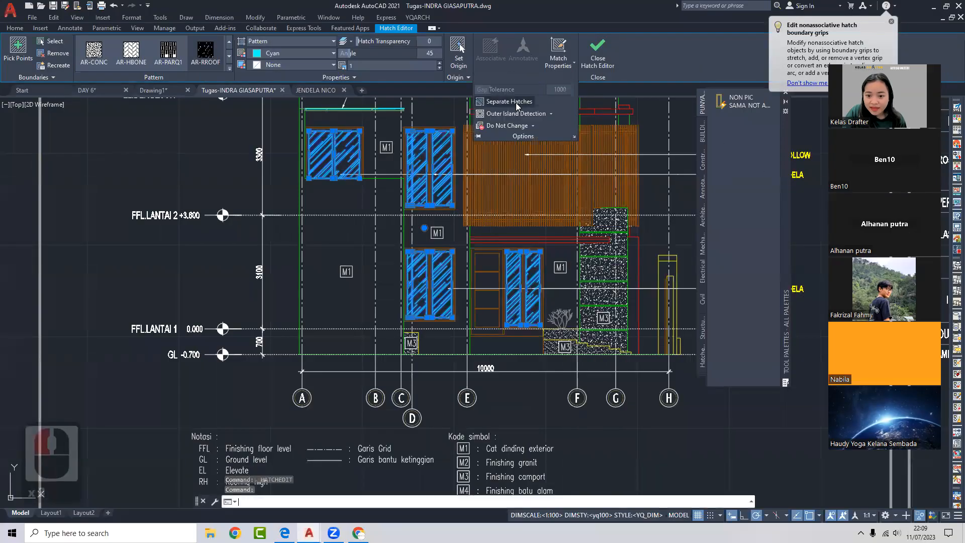
scroll(505, 262, up, 4)
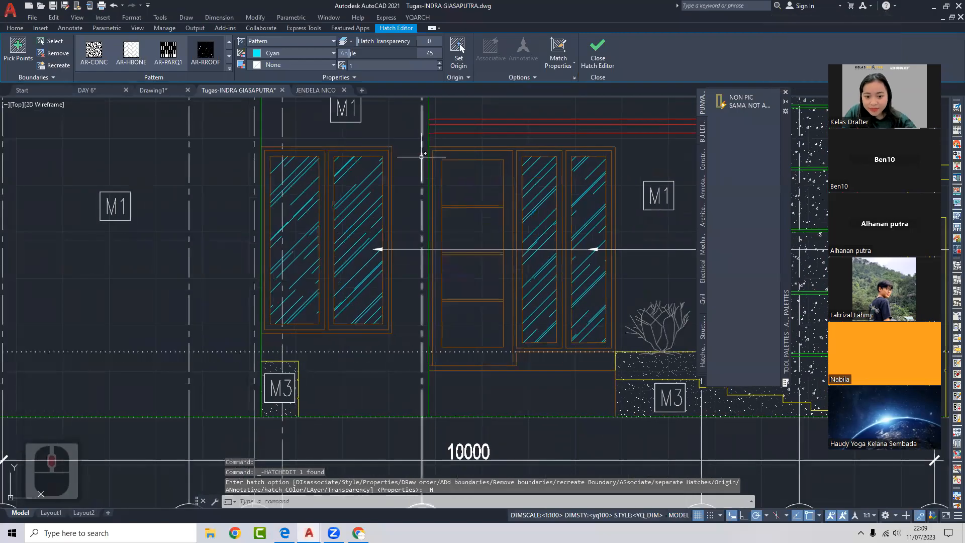
key(Escape)
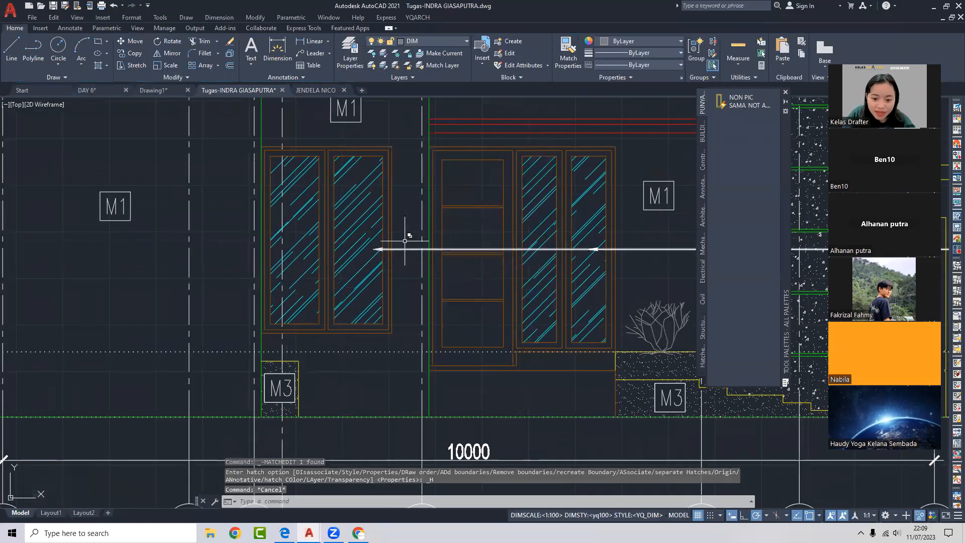
- Start the WBLOCK command with the W alias
middle_drag(427, 143, 424, 143)
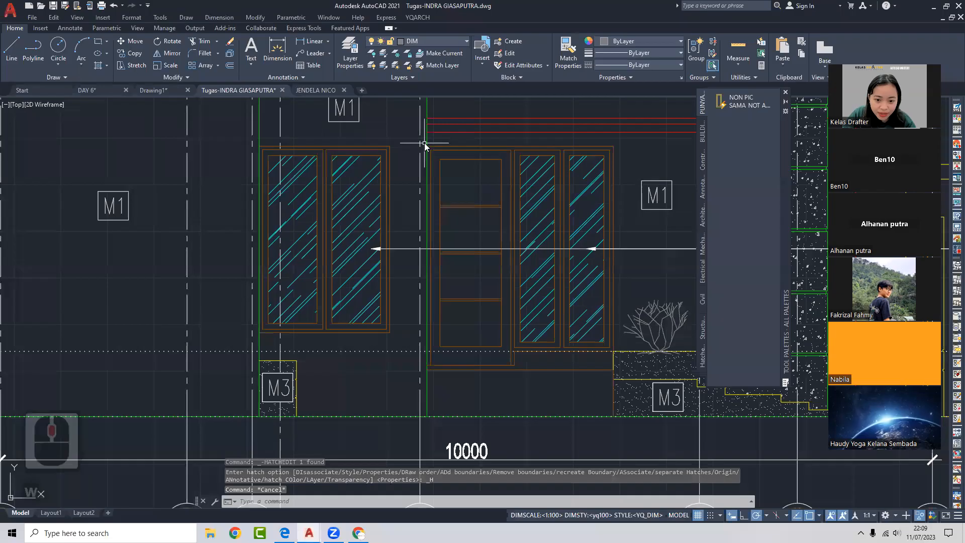
text(W)
key(Return)
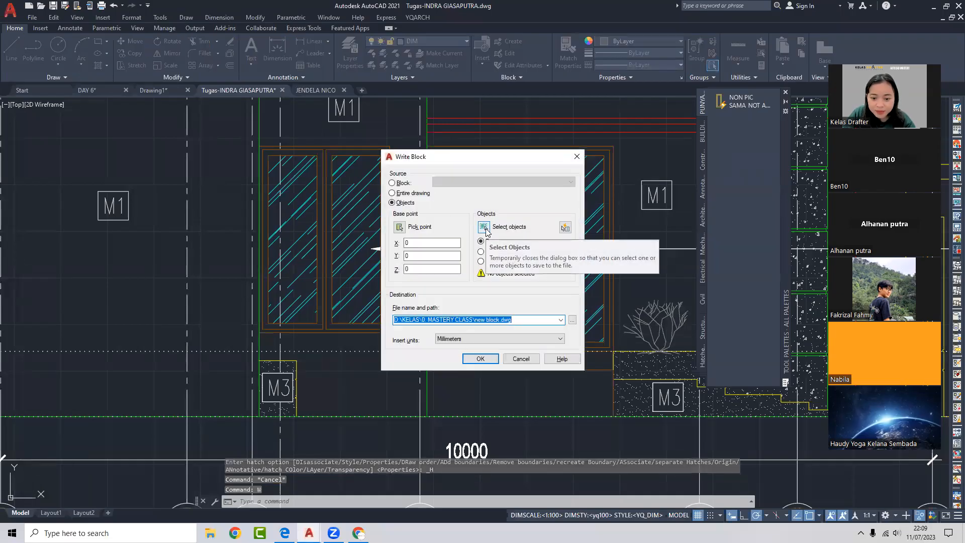
- Window-select the right door unit's 51 objects, removing the stray objects caught in the selection
click(483, 227)
click(412, 138)
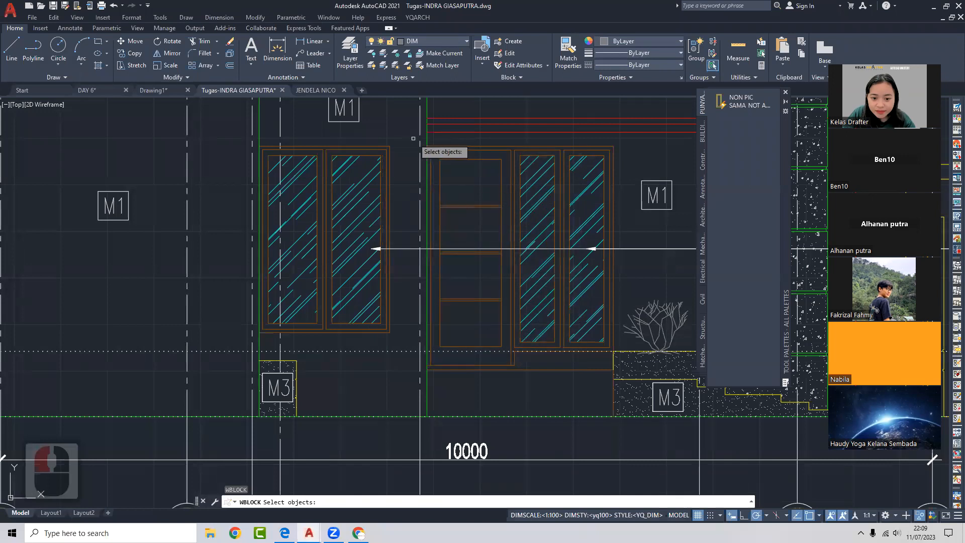
click(629, 385)
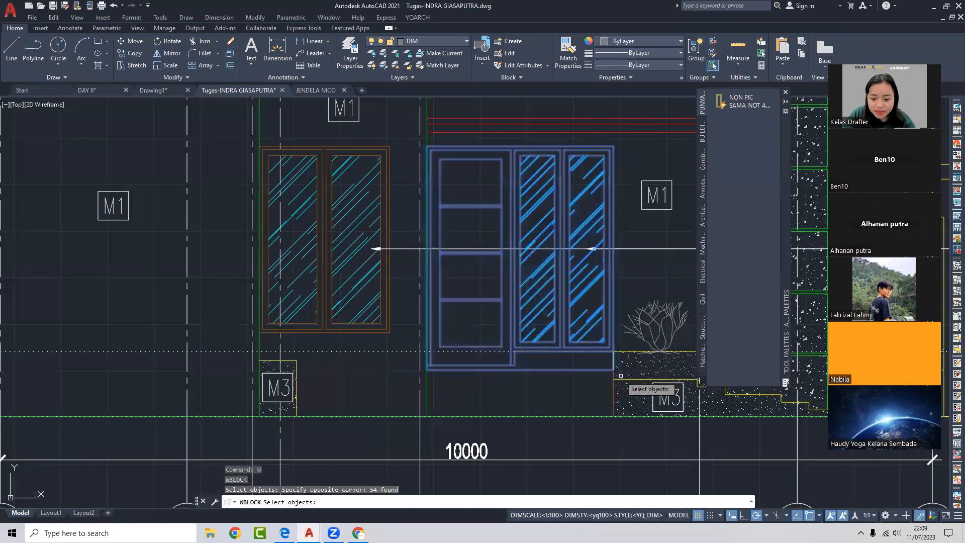
shift+click(583, 366)
shift+click(543, 395)
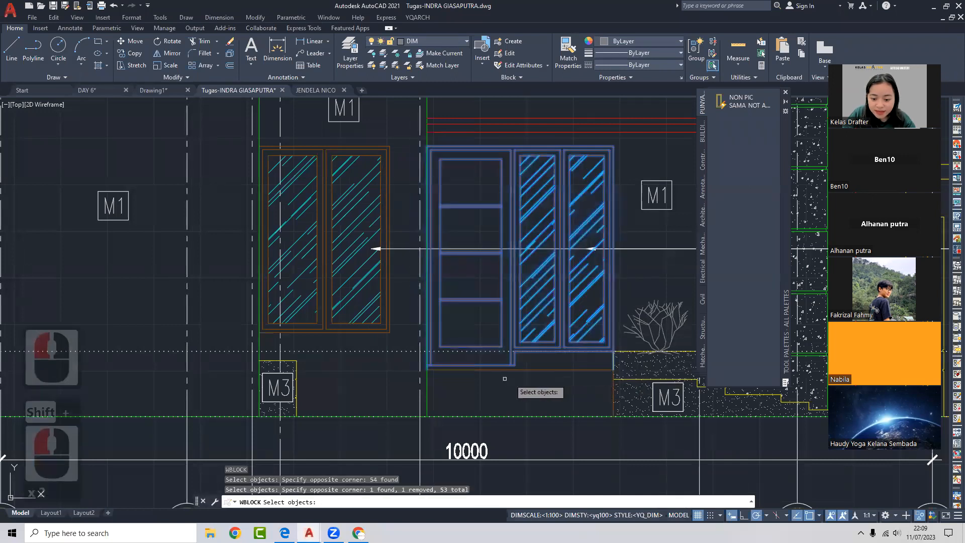
scroll(410, 367, up, 3)
shift+click(461, 368)
shift+click(449, 376)
scroll(449, 376, down, 3)
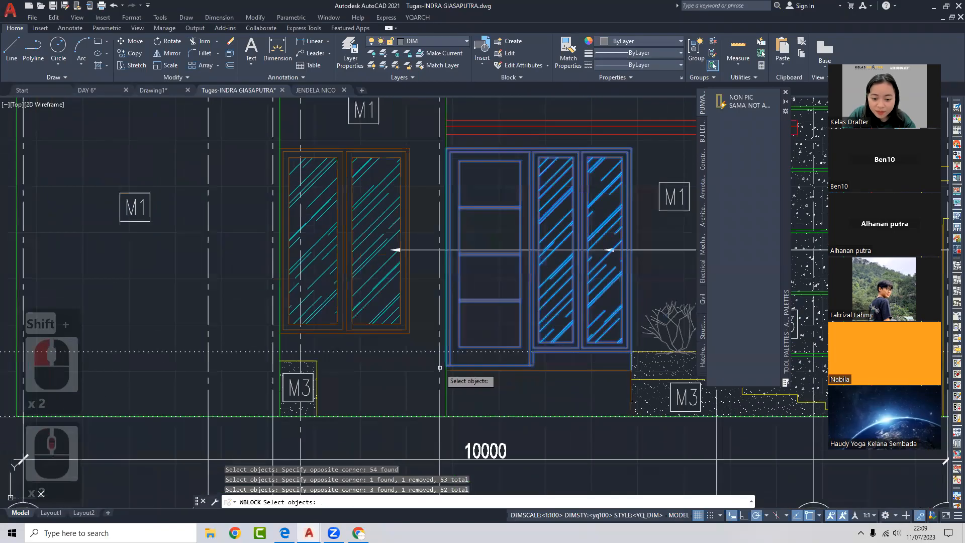
scroll(622, 365, up, 3)
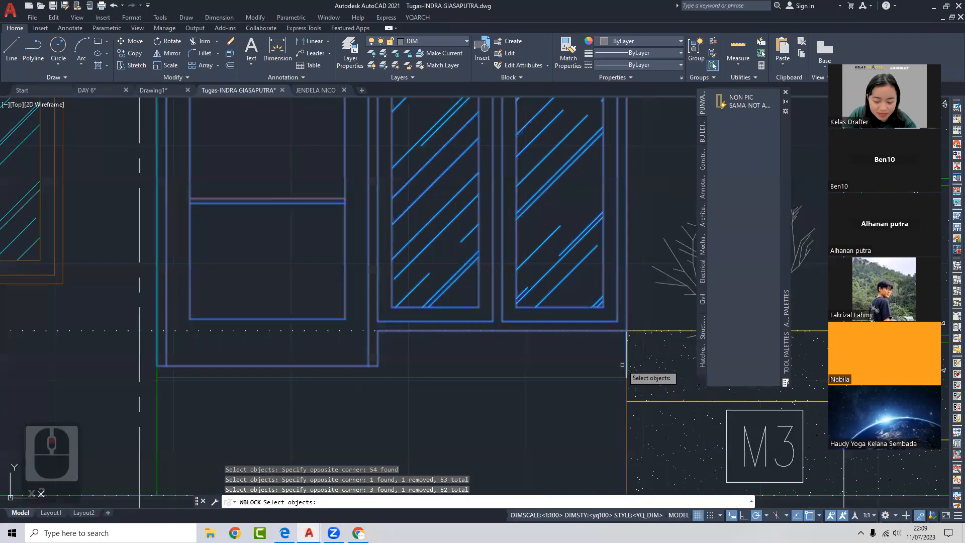
shift+click(634, 356)
shift+click(598, 385)
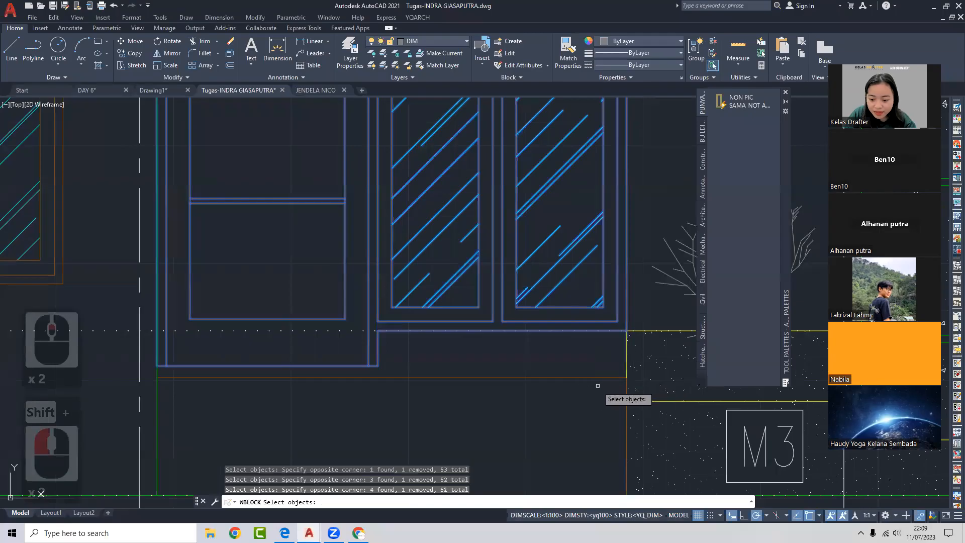
shift+click(634, 343)
shift+click(596, 382)
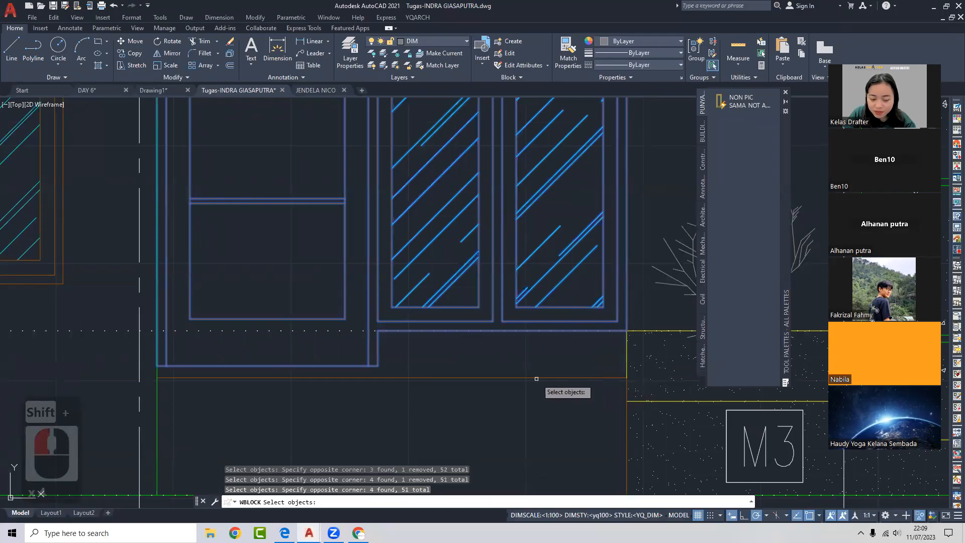
scroll(560, 339, down, 2)
middle_drag(559, 342, 560, 346)
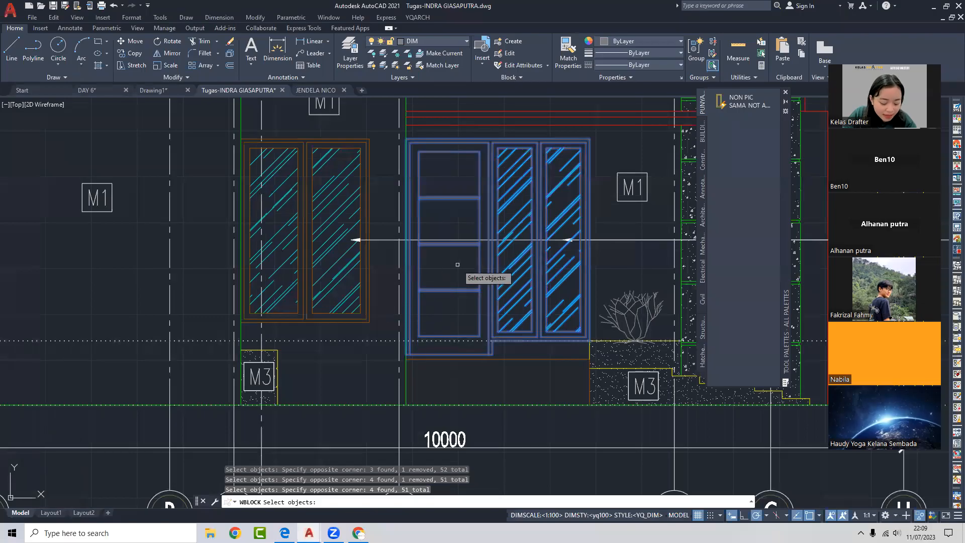
key(Return)
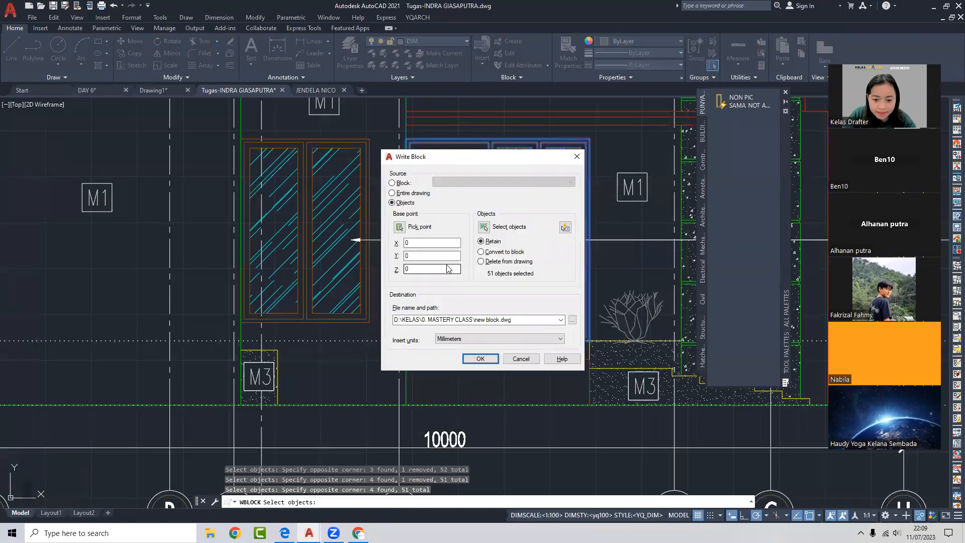
- Set the top-left base point, write D:\KELAS\0. MASTERY CLASS\PINTU INDRA.dwg, and start a new drawing
click(399, 227)
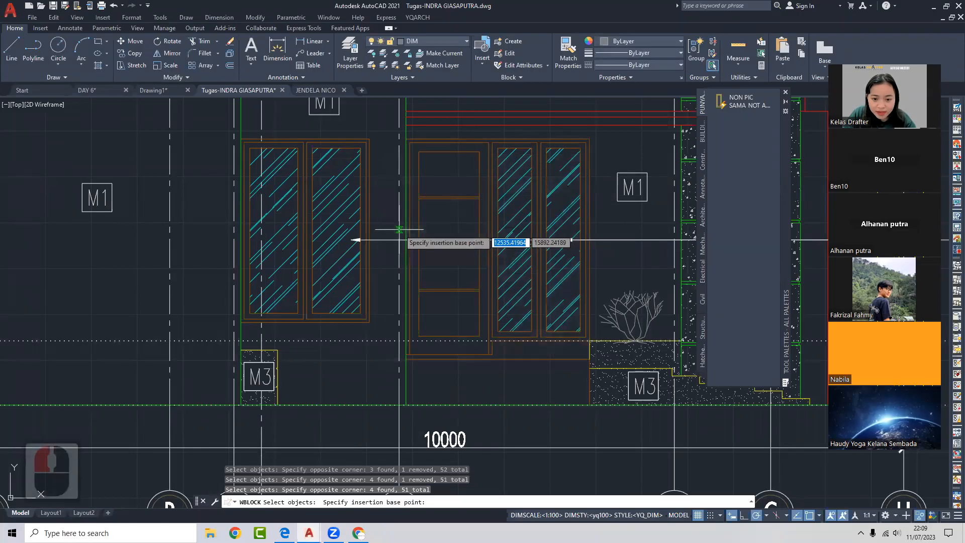
click(407, 139)
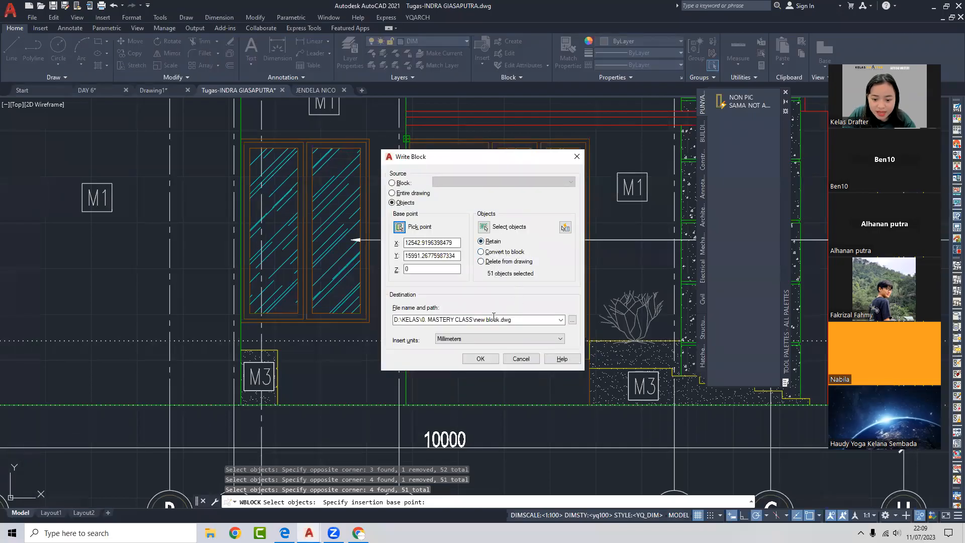
click(572, 320)
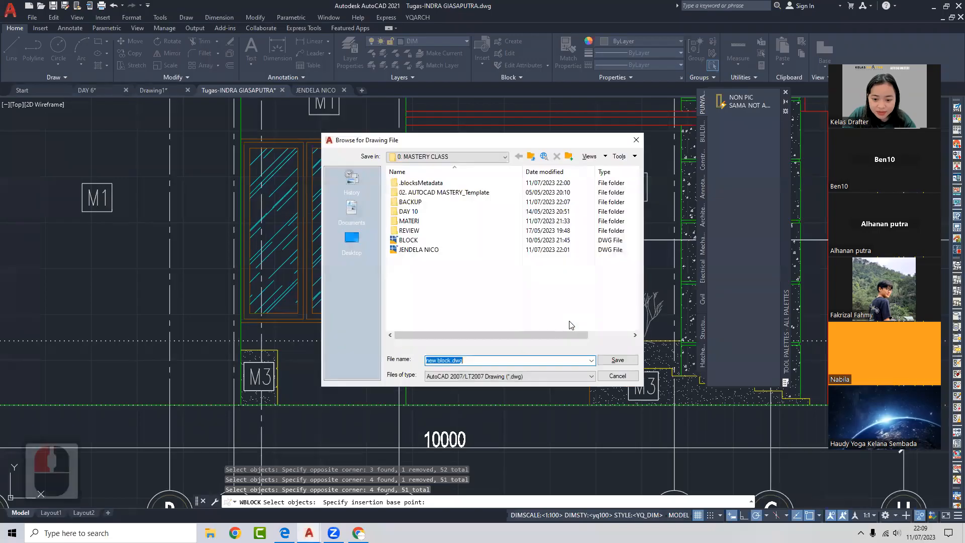
double_click(460, 360)
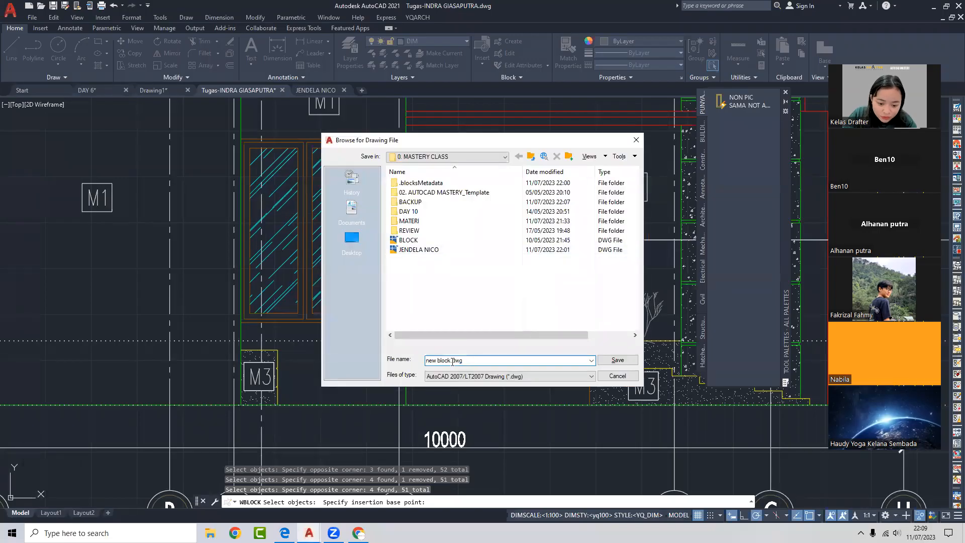
key(BackSpace)
text(PINTU)
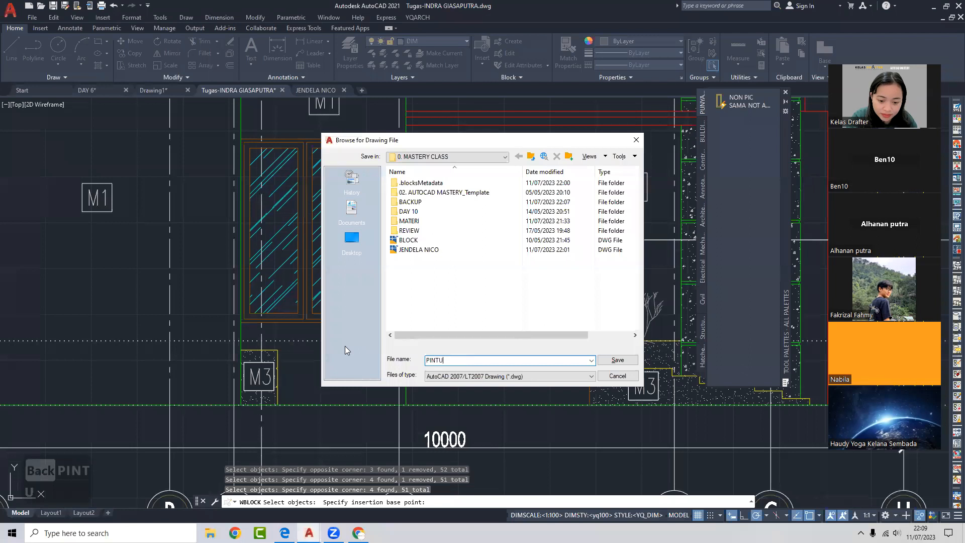
text( INDRA)
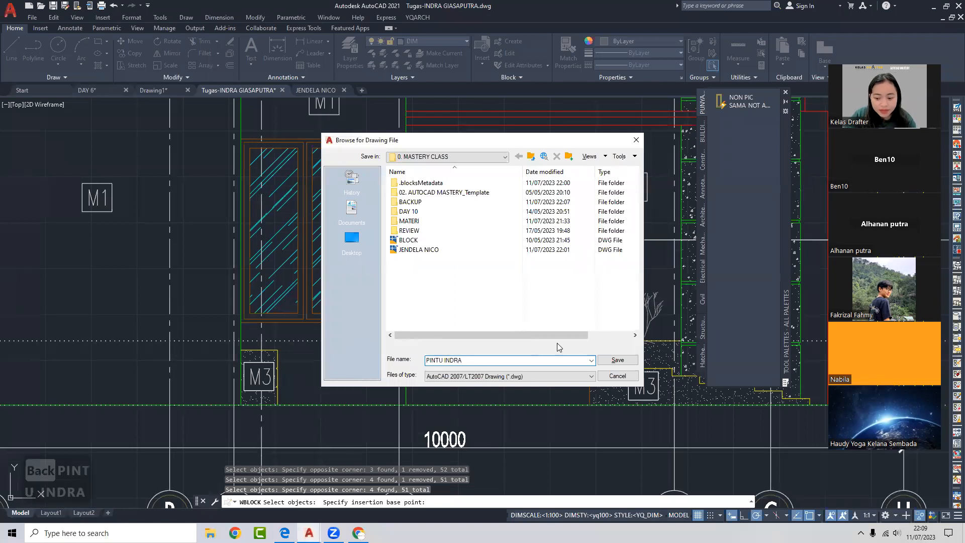
click(618, 360)
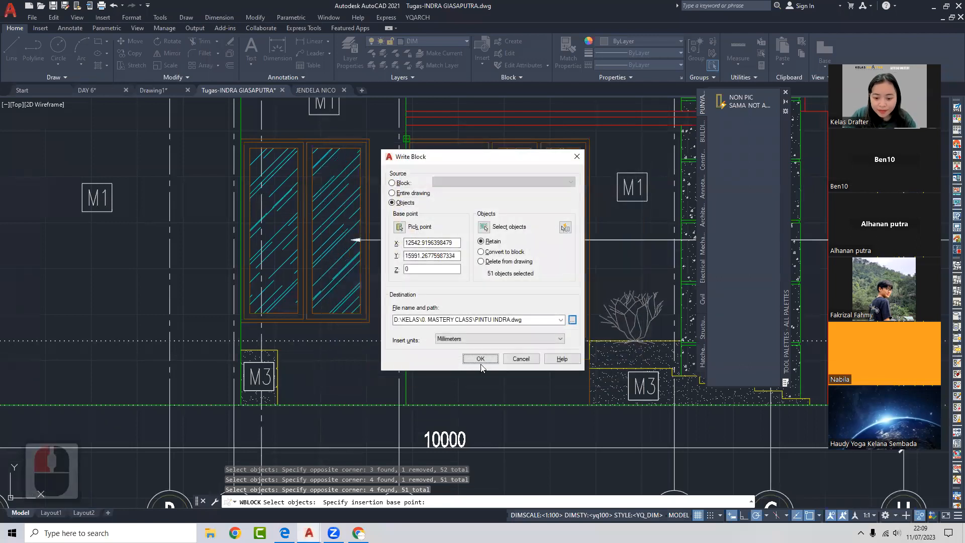
click(478, 354)
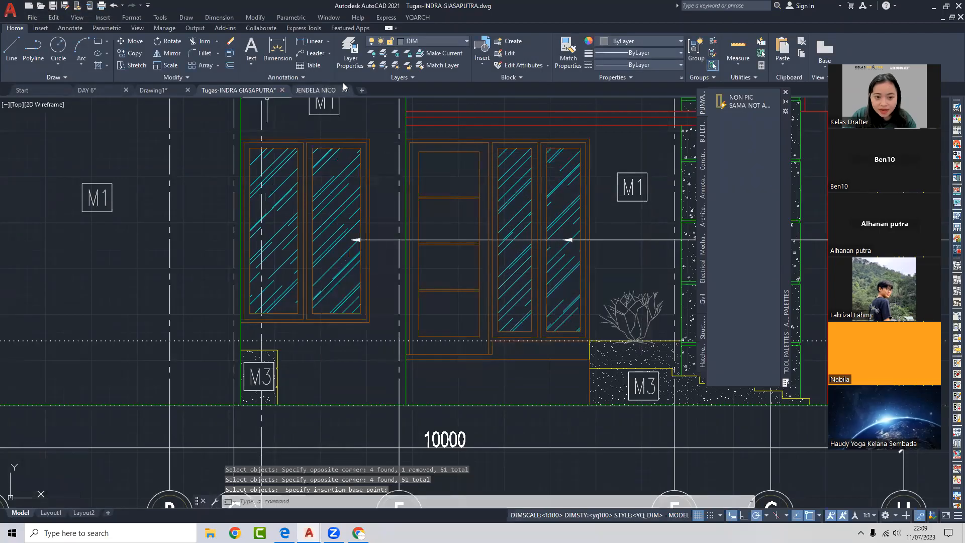
click(362, 91)
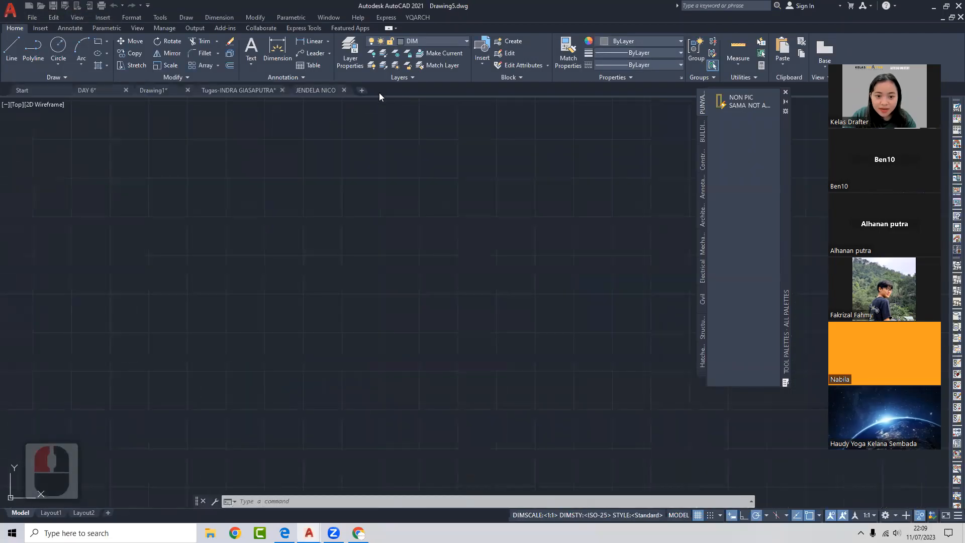
- Insert the PINTU INDRA door block from PINTU INDRA.dwg through the Libraries tab into the drawing
middle_drag(475, 121, 448, 130)
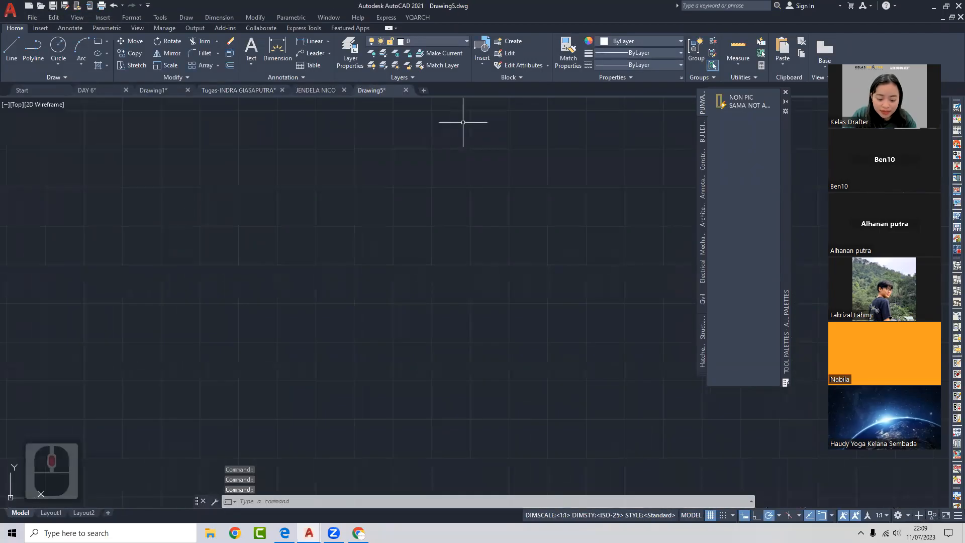
text(I)
key(Return)
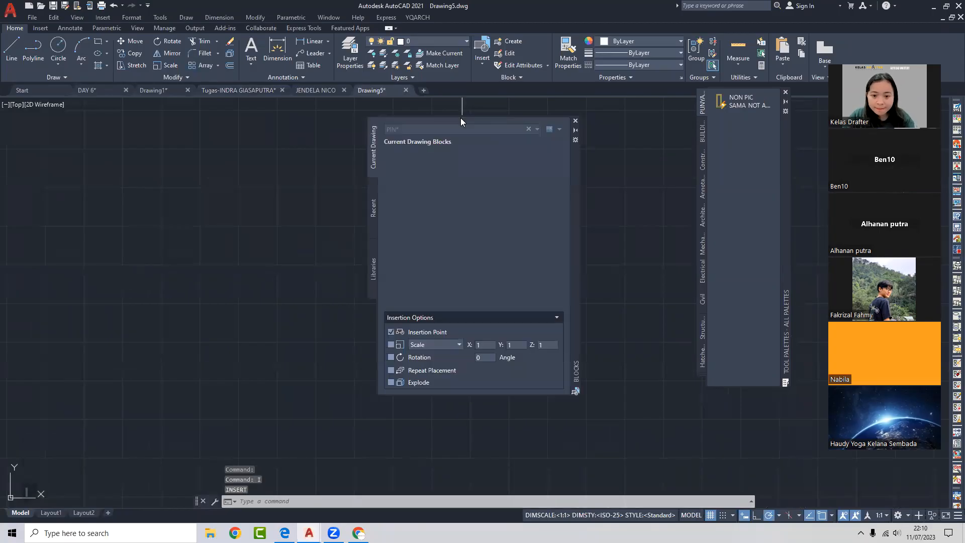
click(373, 279)
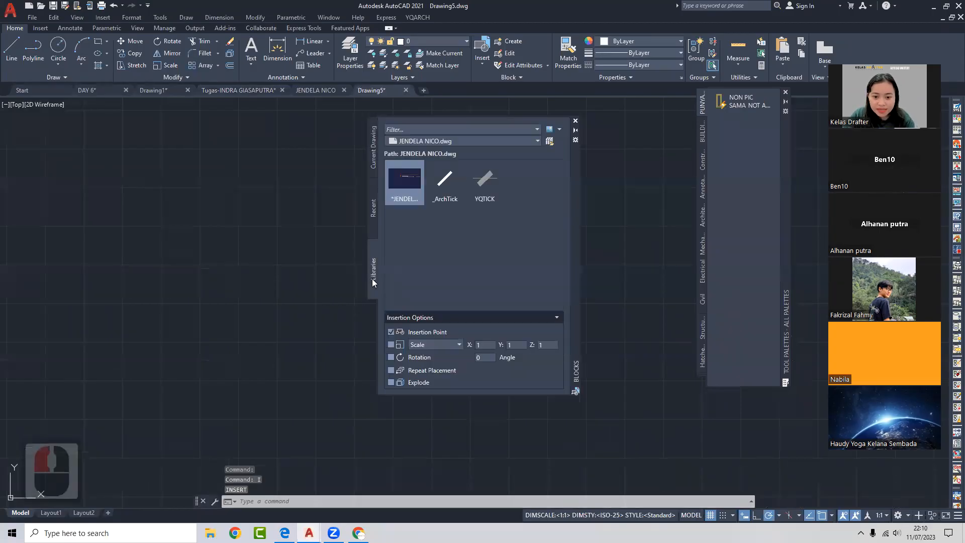
click(549, 142)
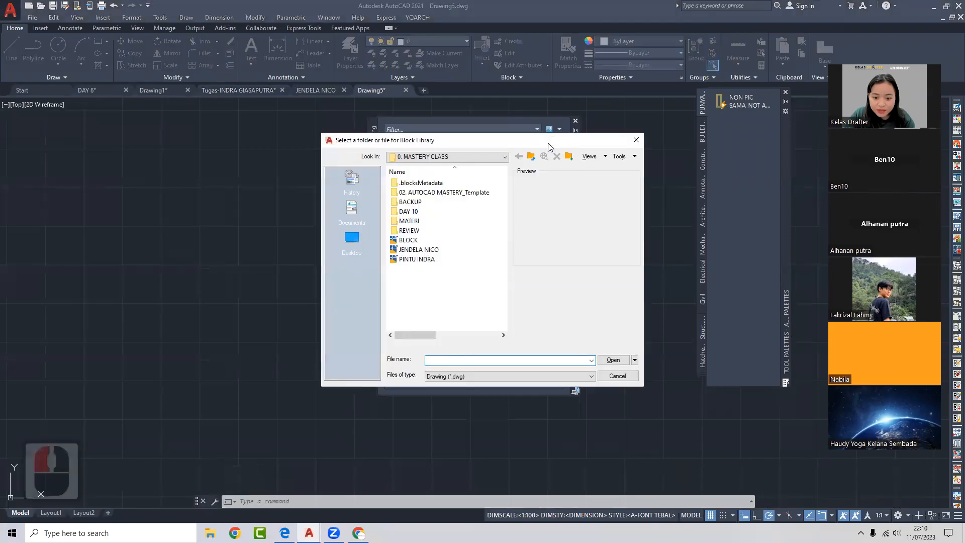
click(429, 260)
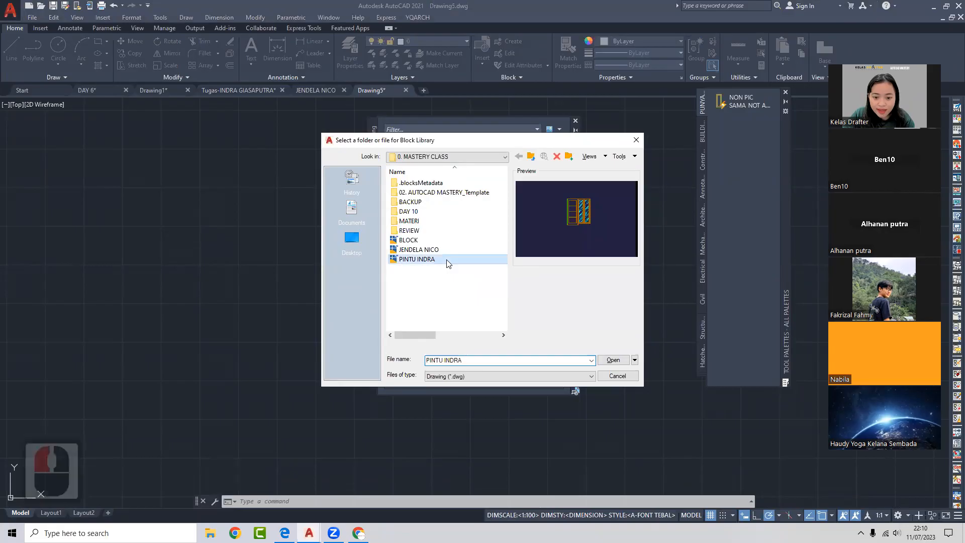
click(614, 360)
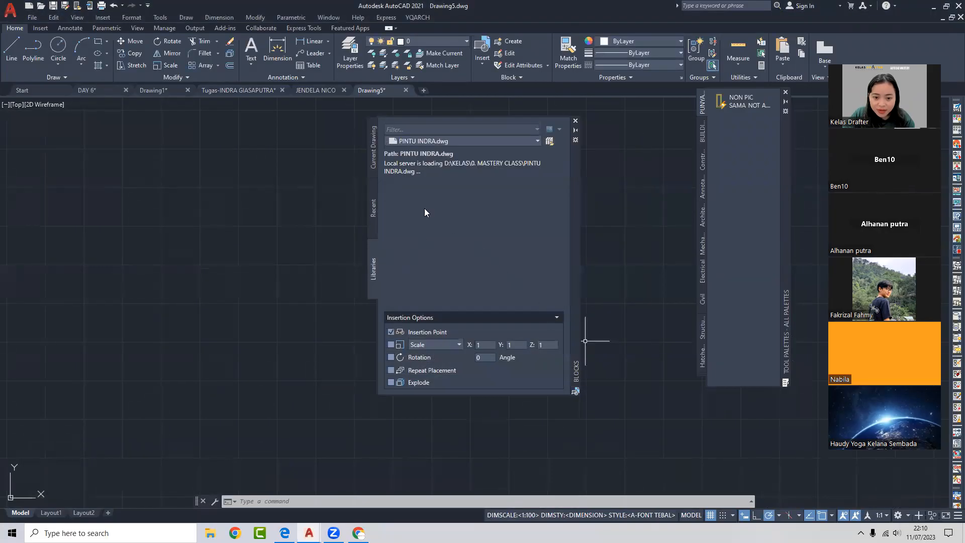
click(412, 185)
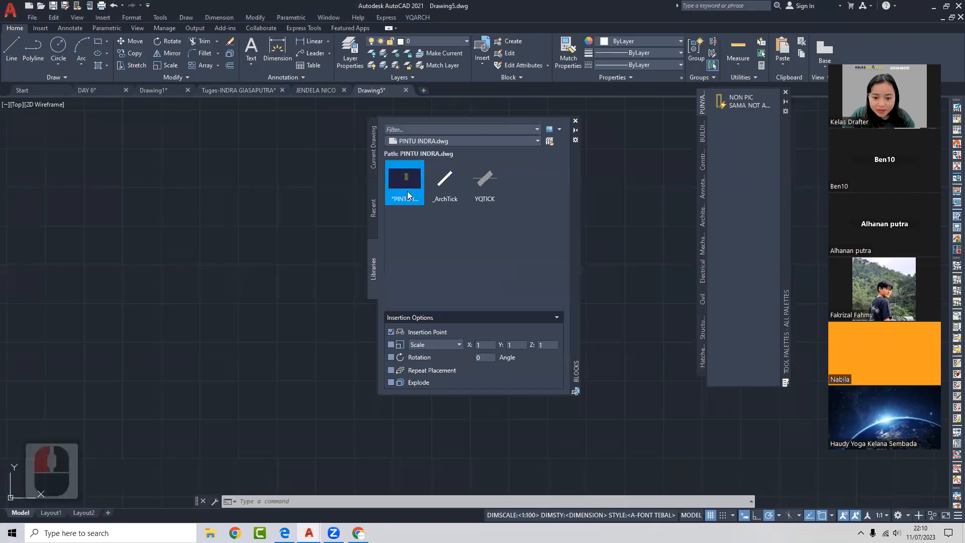
click(275, 224)
- Select the inserted door block, then bring the Google Drive window forward
scroll(282, 223, up, 4)
scroll(287, 220, down, 2)
click(287, 220)
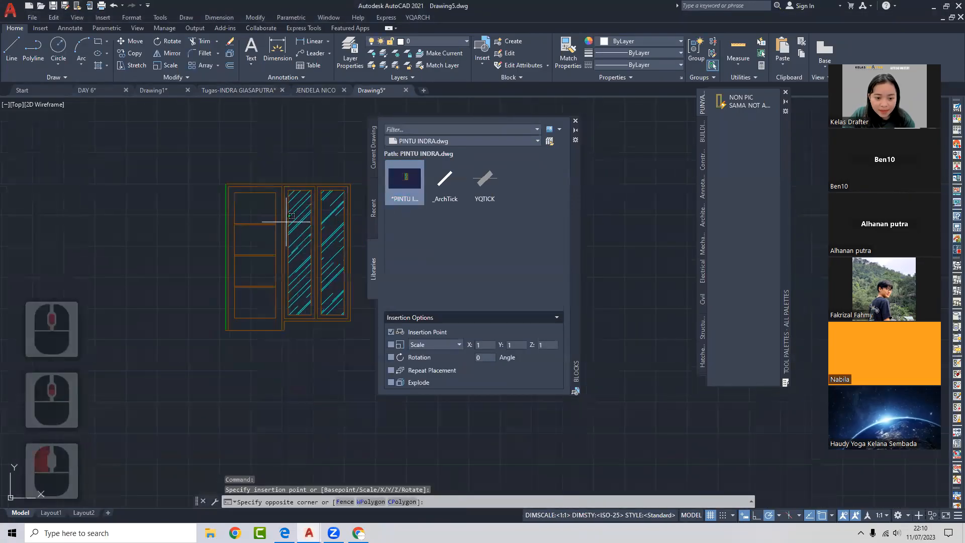
click(277, 224)
middle_click(86, 315)
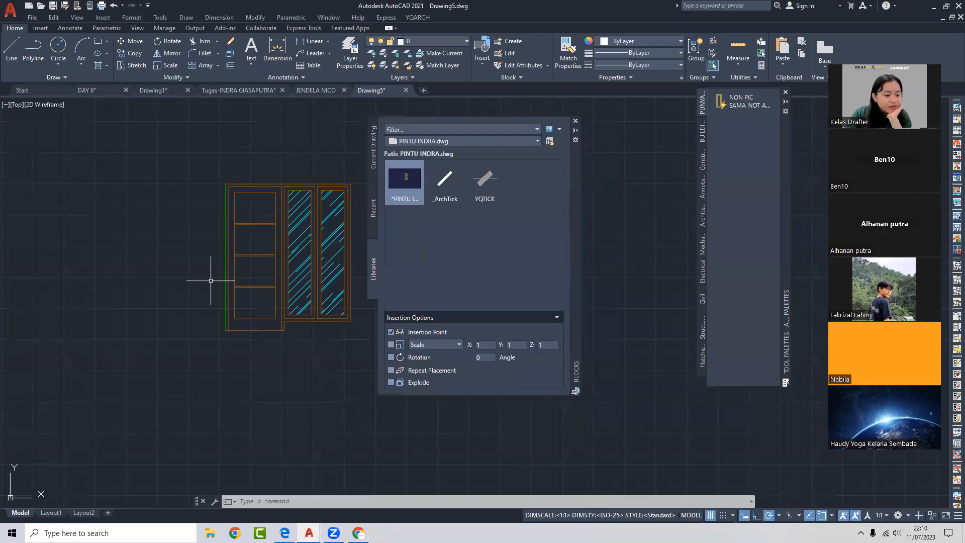
click(95, 280)
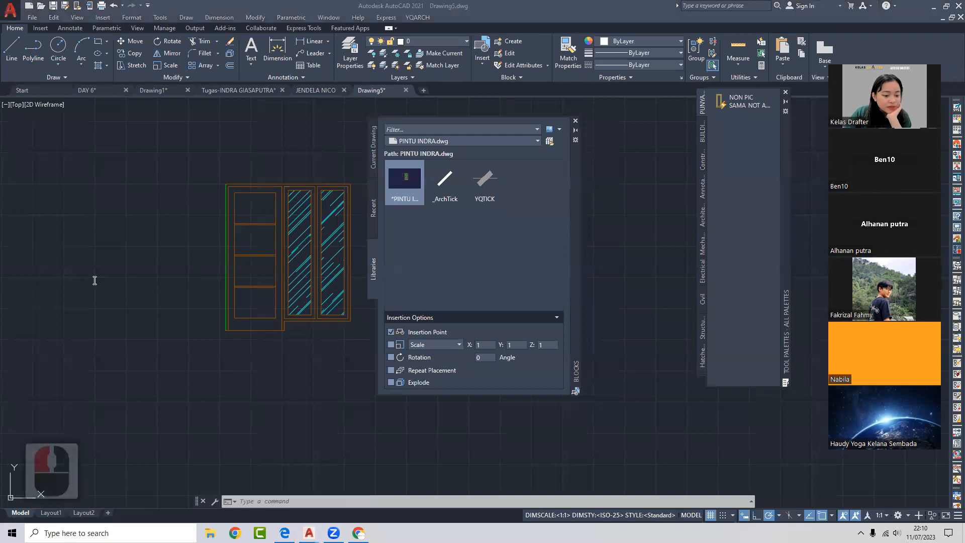
click(358, 532)
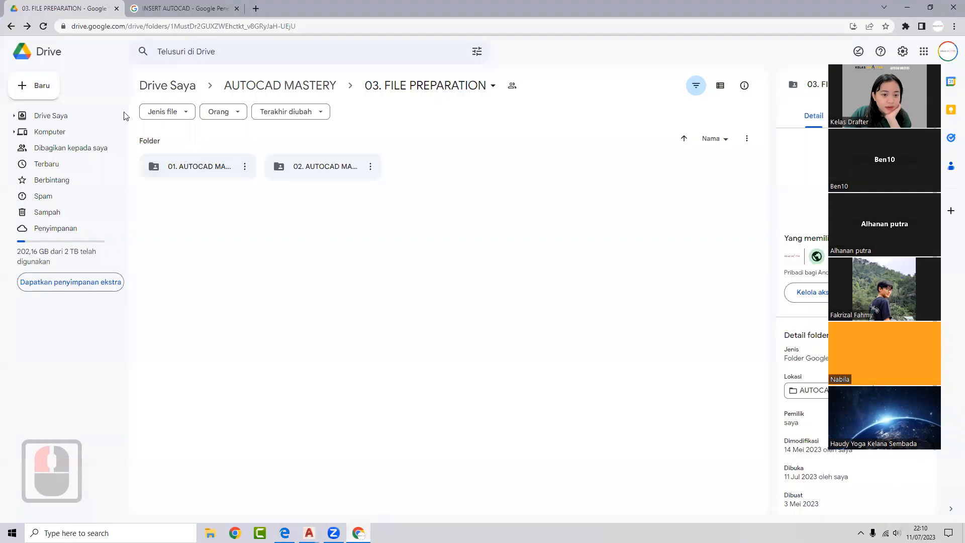
- Open My Drive > AUTOCAD MASTERY > 01. DOCUMENT and preview the schedule PDF
click(194, 88)
click(241, 302)
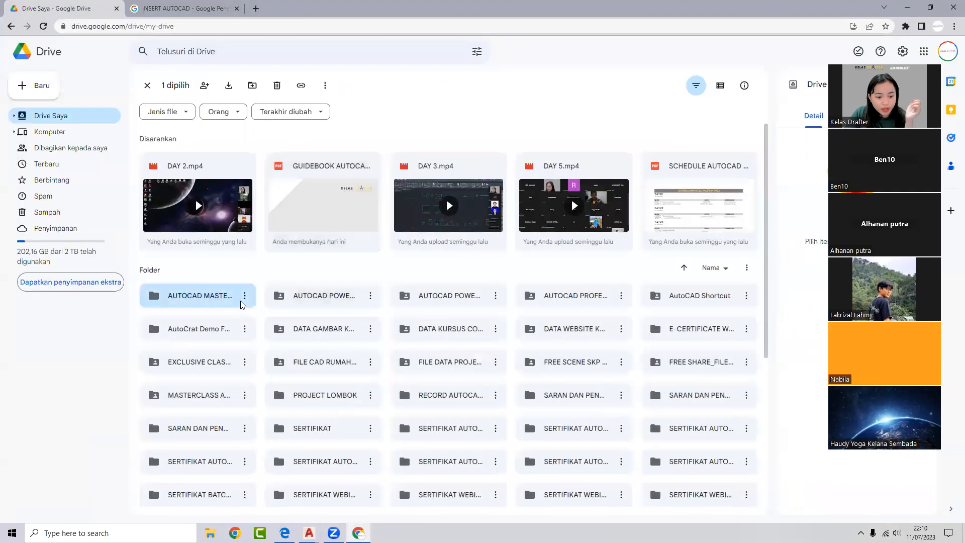
double_click(241, 303)
double_click(343, 174)
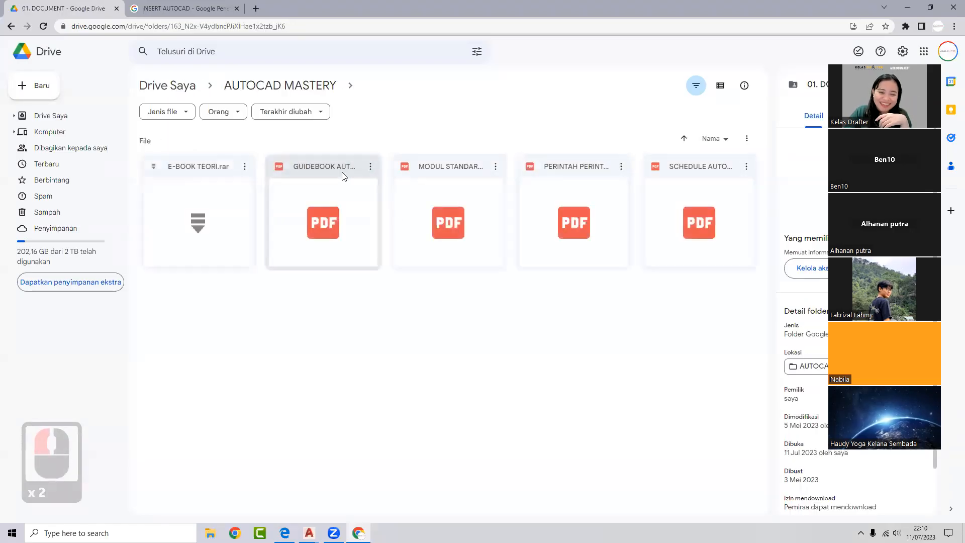
double_click(663, 222)
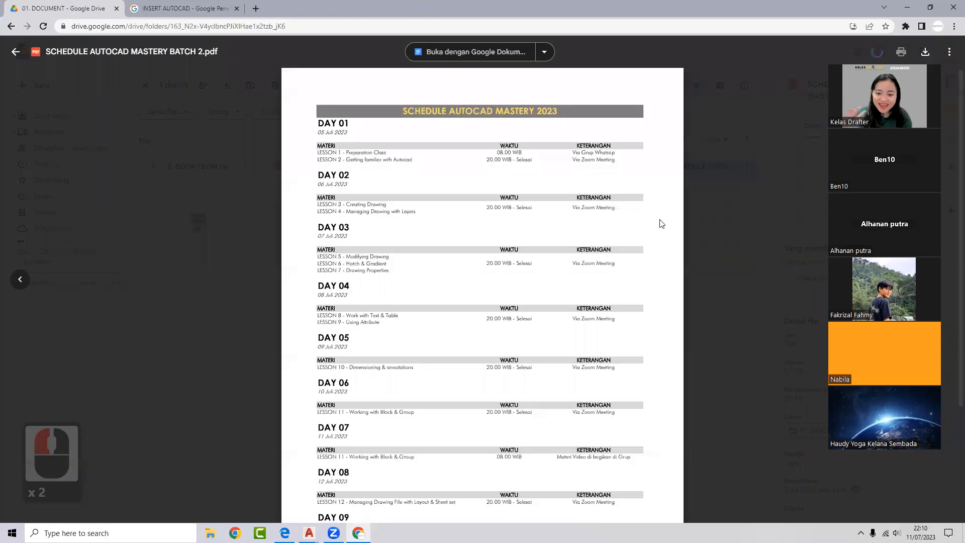
click(16, 52)
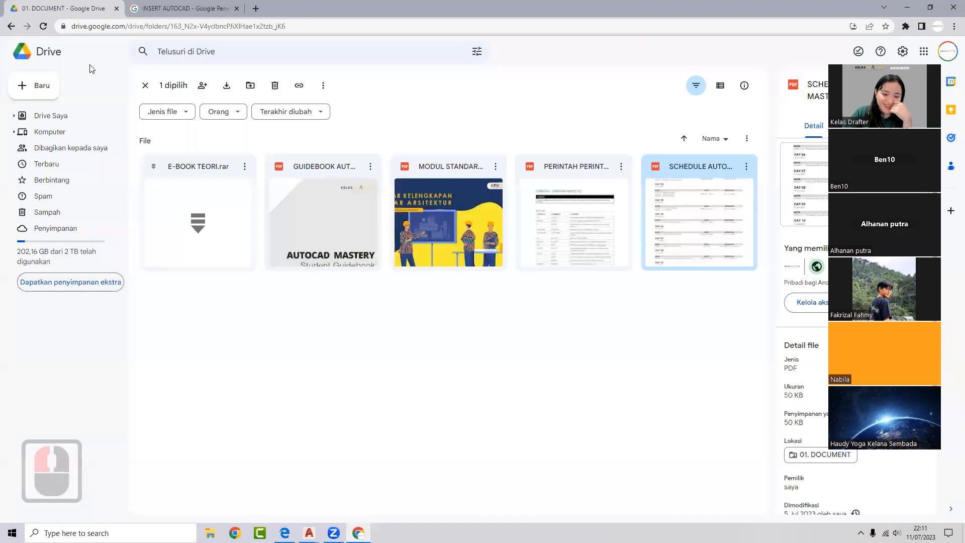
- Read through PERINTAH PERINTAH AUTOCAD.pdf, close it, and return to AutoCAD's Drawing1
double_click(543, 246)
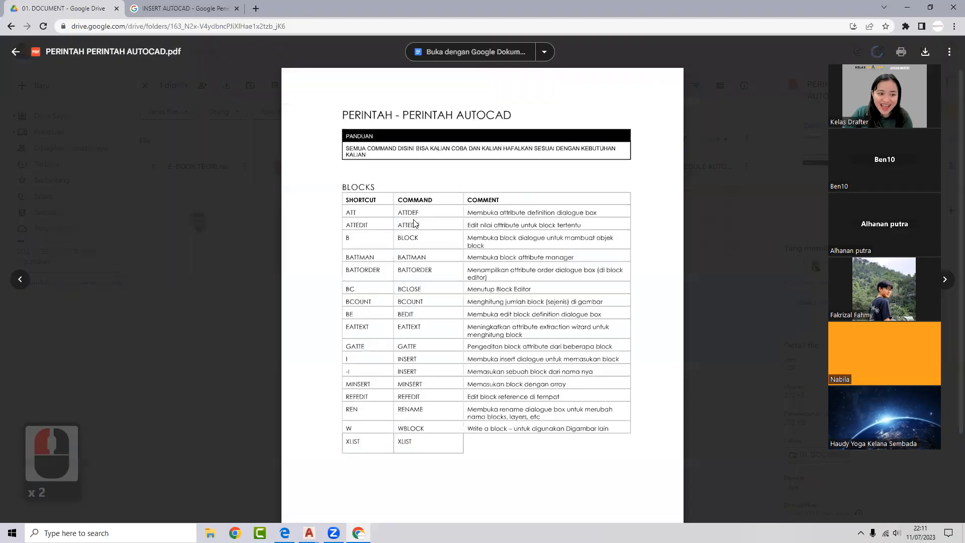
scroll(414, 223, down, 20)
scroll(503, 248, down, 20)
scroll(502, 263, down, 20)
scroll(492, 271, down, 20)
scroll(541, 305, up, 4)
scroll(540, 305, down, 3)
scroll(548, 305, up, 20)
scroll(555, 306, up, 20)
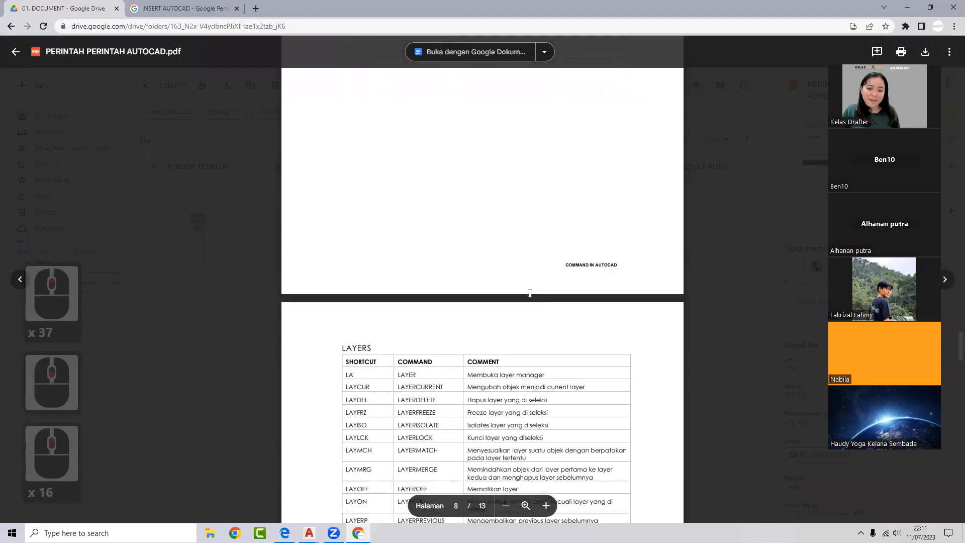
scroll(529, 294, up, 20)
scroll(498, 329, up, 20)
scroll(500, 323, up, 20)
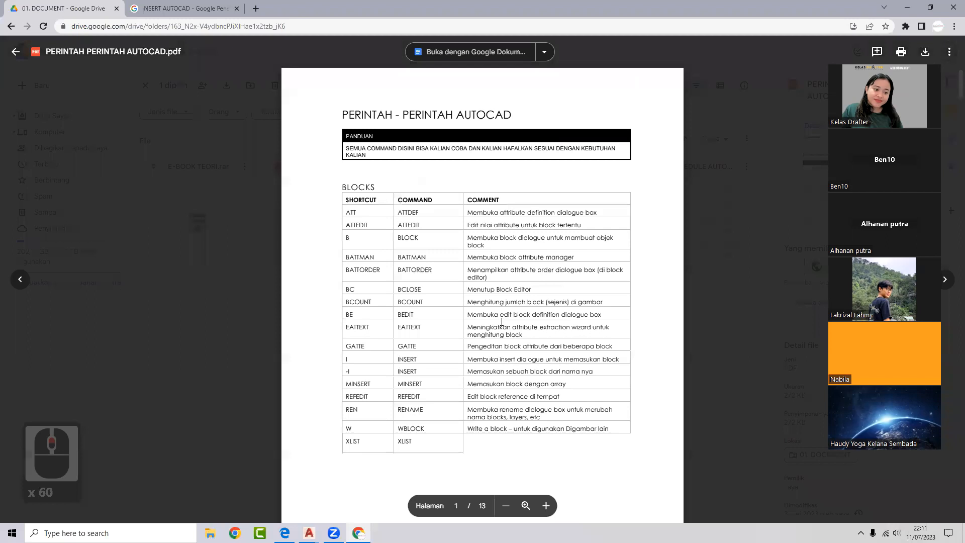
click(401, 219)
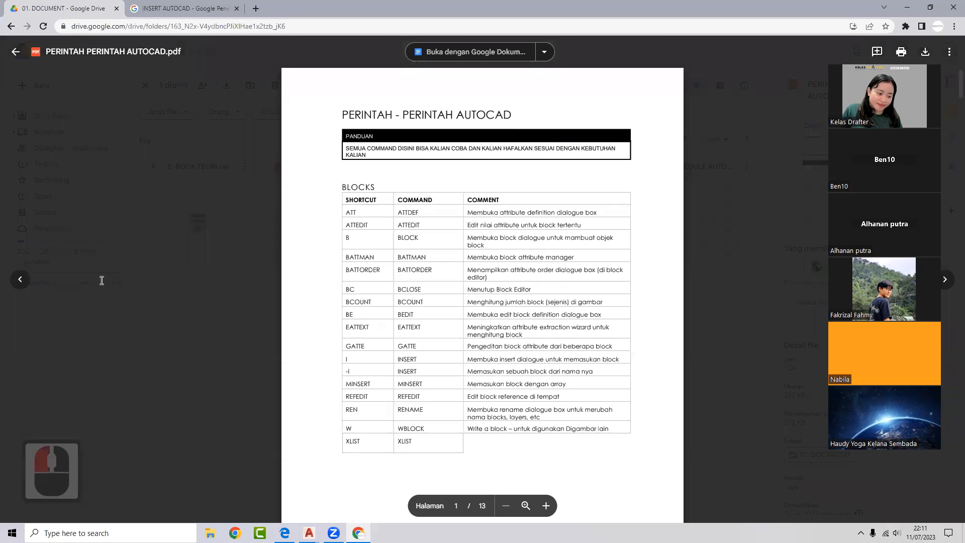
click(164, 305)
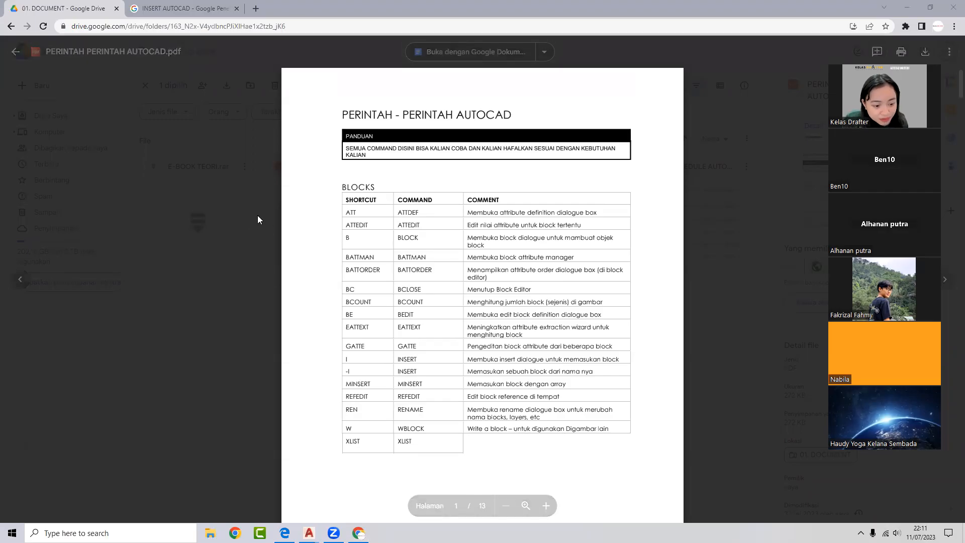
click(246, 197)
click(309, 533)
click(243, 479)
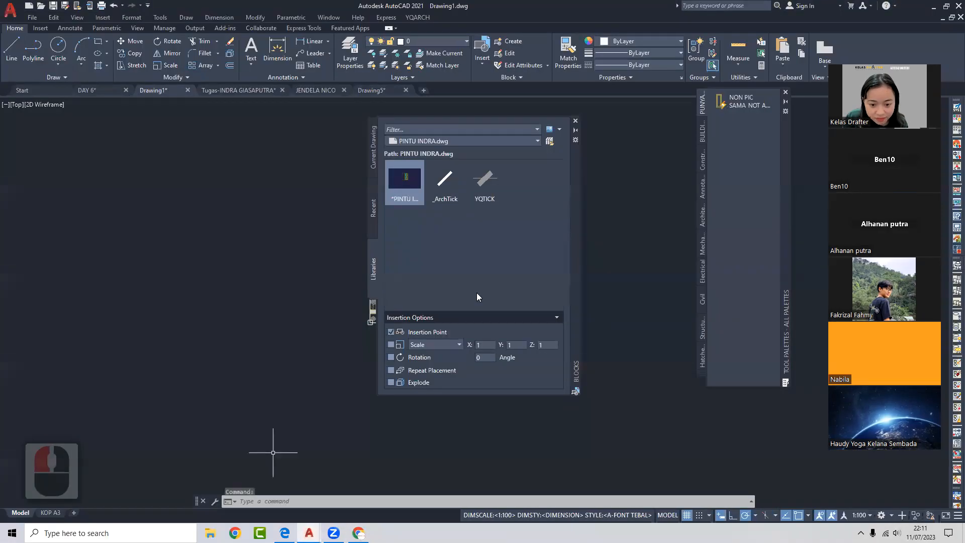
- Close the blocks panel and select the DENAH WC block
click(577, 124)
scroll(478, 284, up, 8)
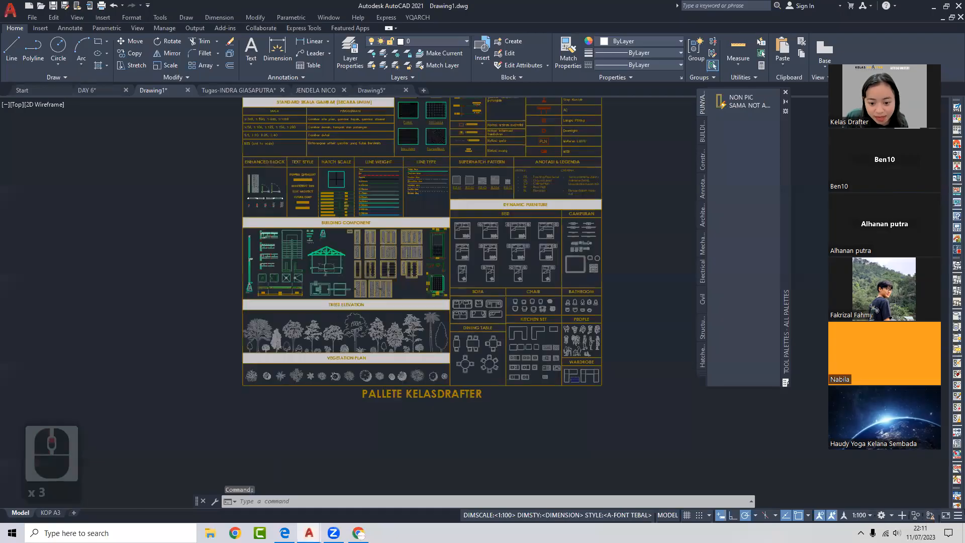
click(434, 271)
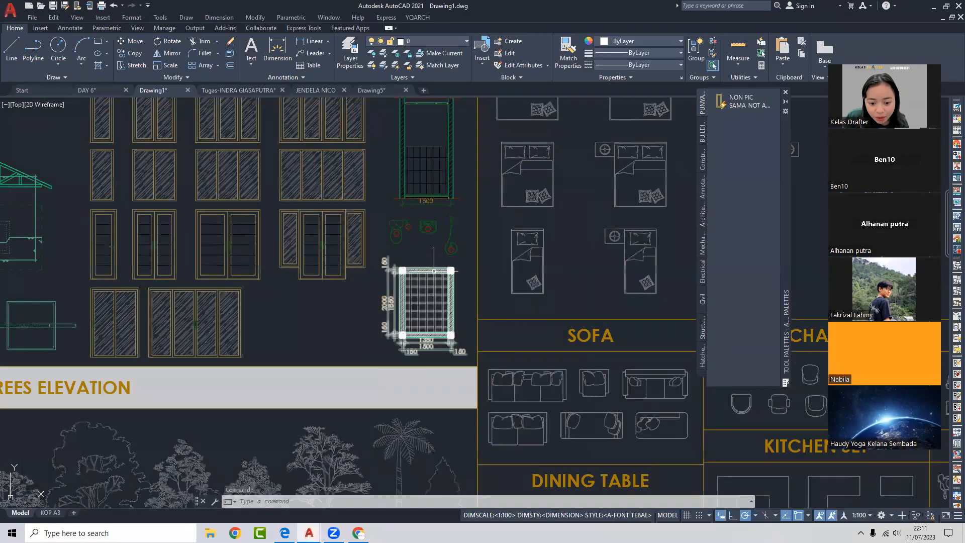
scroll(386, 286, up, 6)
scroll(409, 283, down, 2)
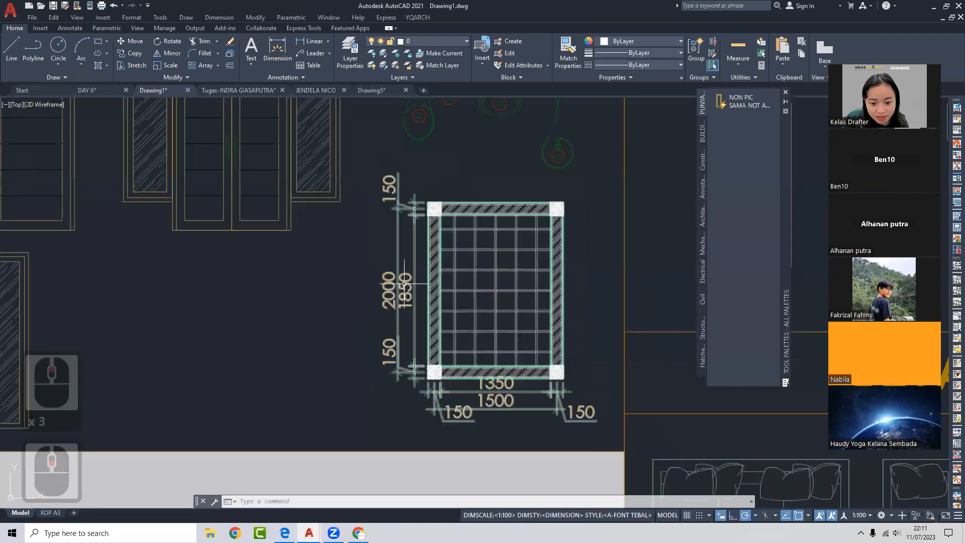
- Edit the DENAH WC block's 1850 dimension, save the block changes, and zoom back out
double_click(414, 284)
click(470, 334)
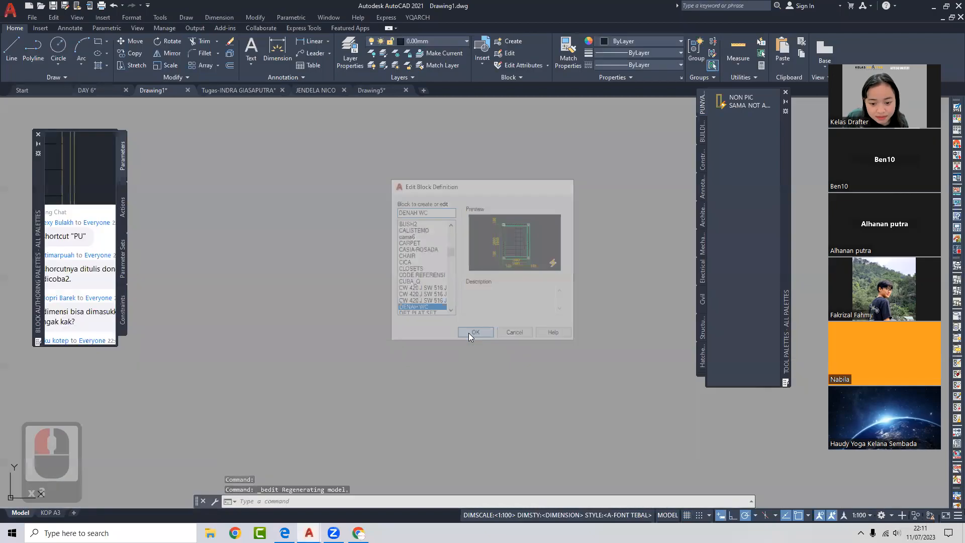
click(390, 316)
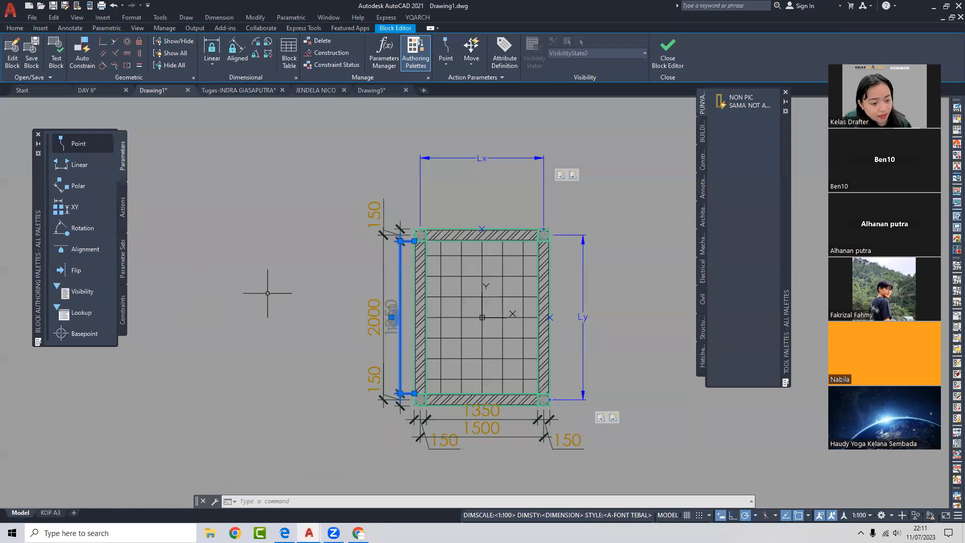
click(673, 51)
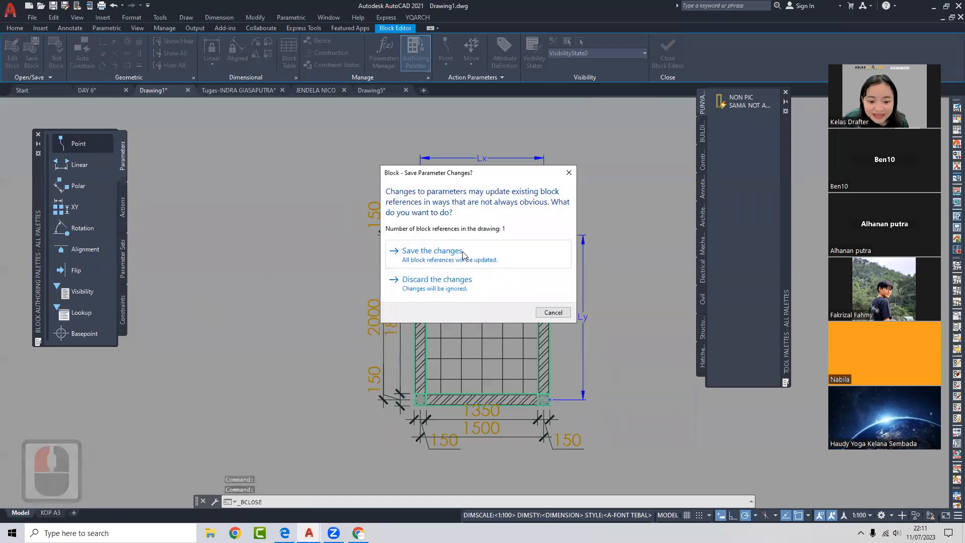
click(413, 250)
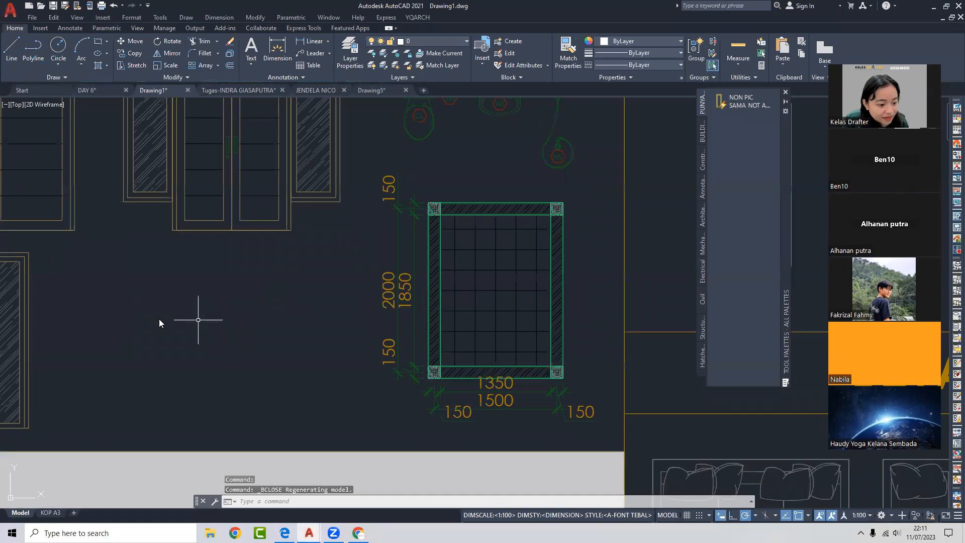
click(120, 310)
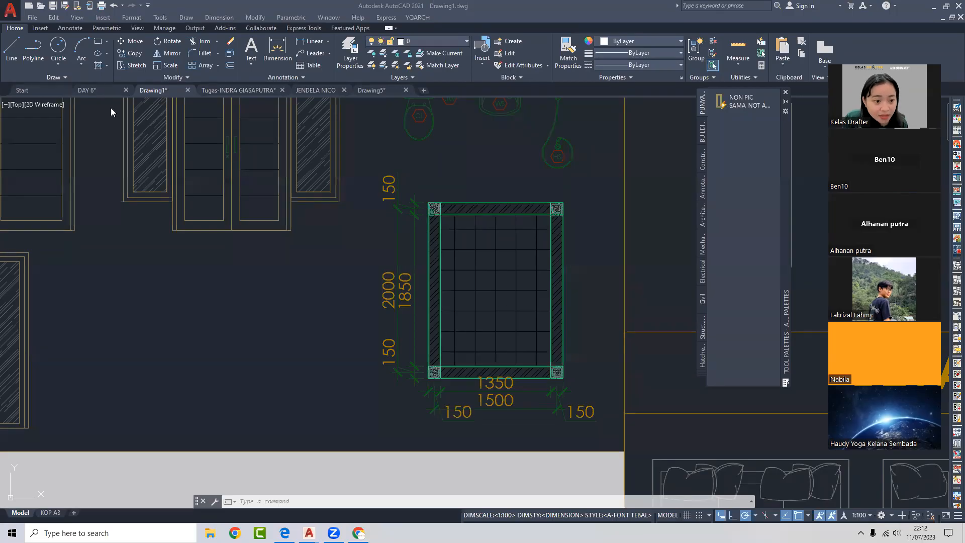
scroll(237, 169, down, 5)
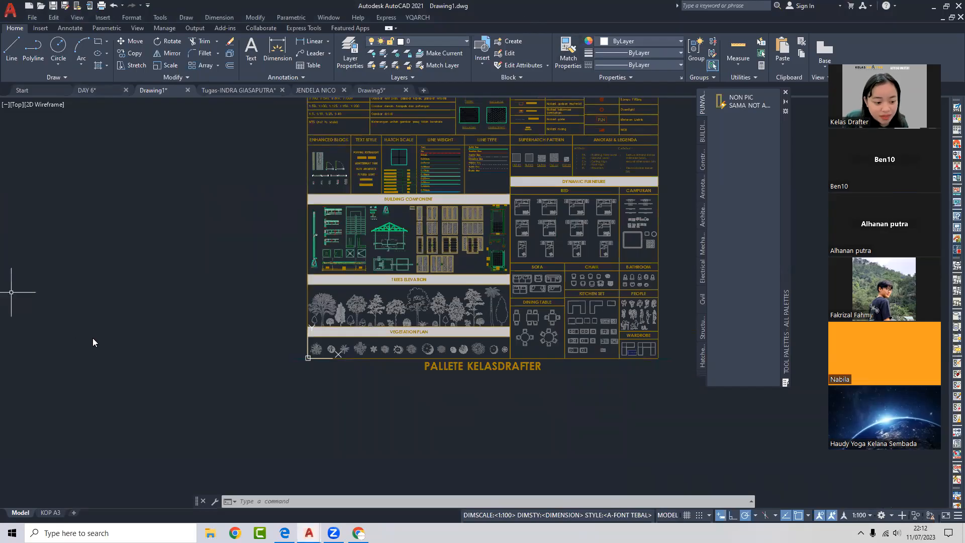
click(114, 353)
click(122, 355)
scroll(123, 354, down, 3)
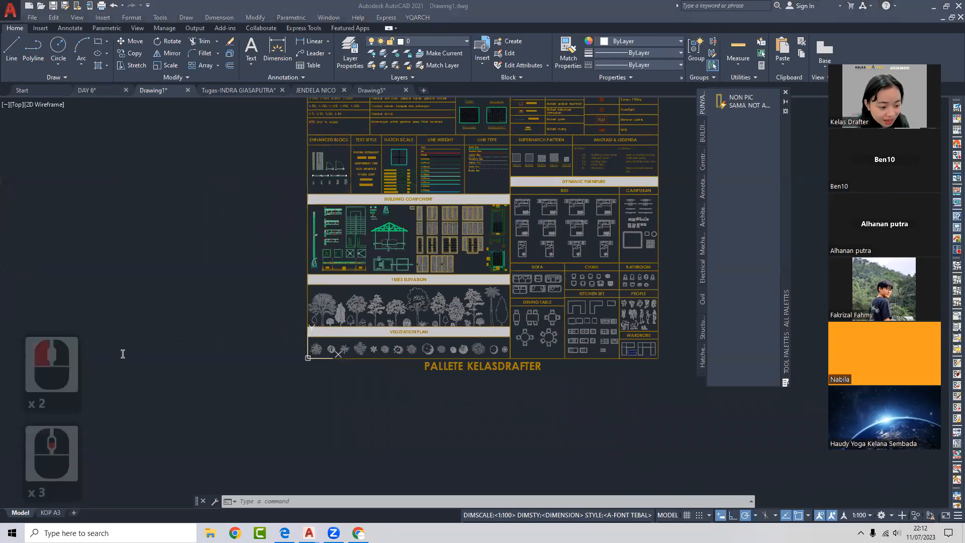
mouse_move(264, 92)
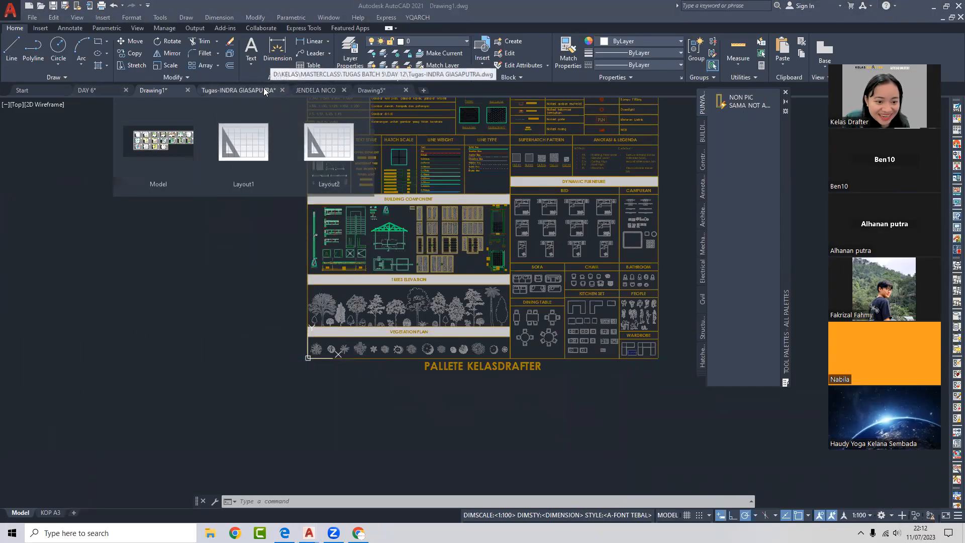
click(236, 90)
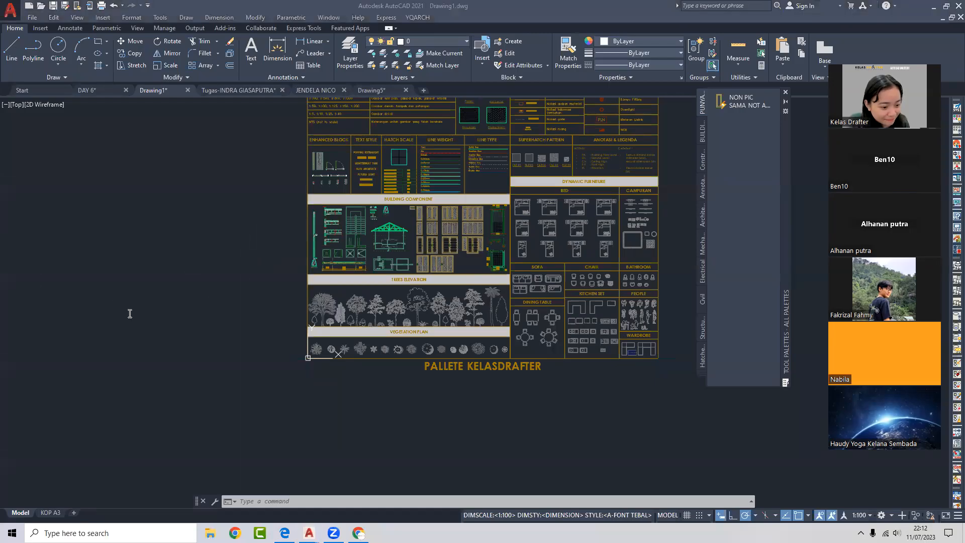
double_click(106, 306)
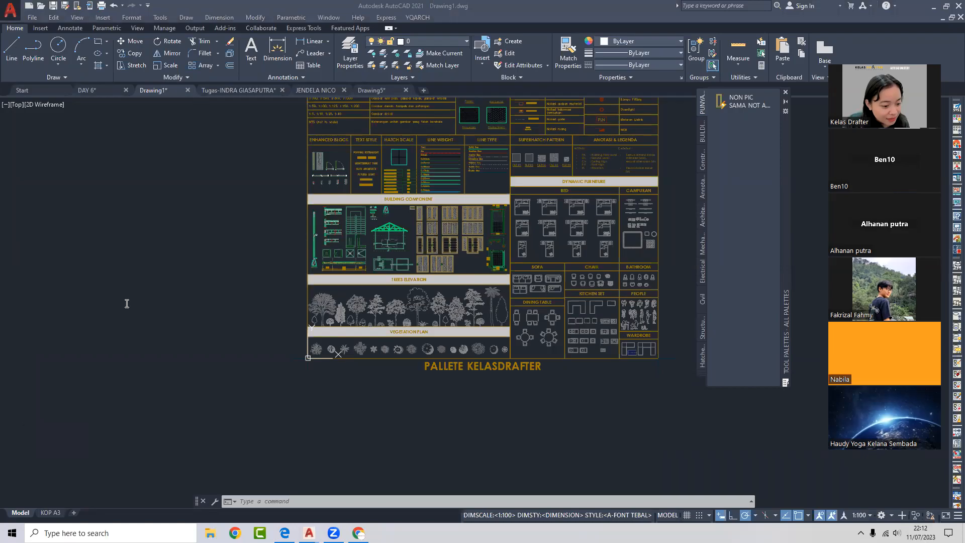
click(107, 308)
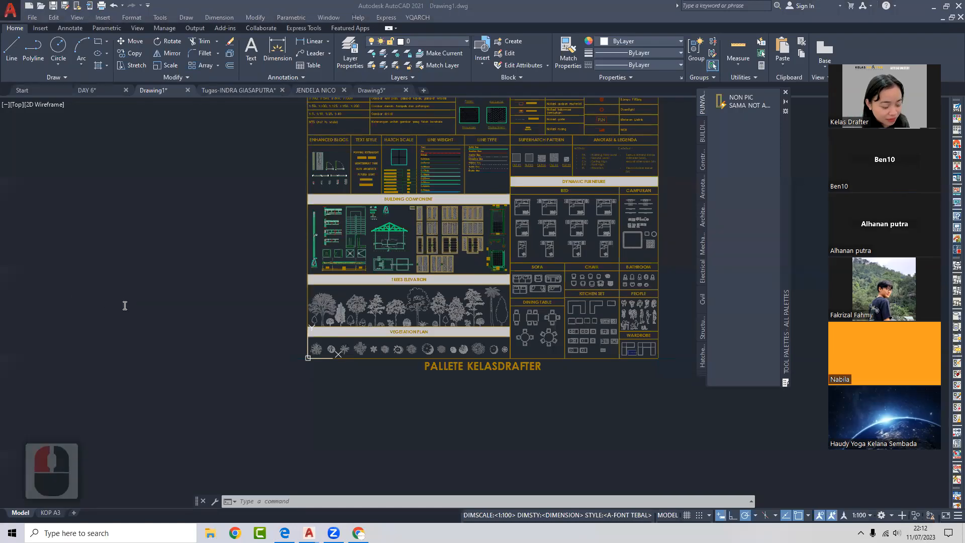
click(125, 304)
click(113, 312)
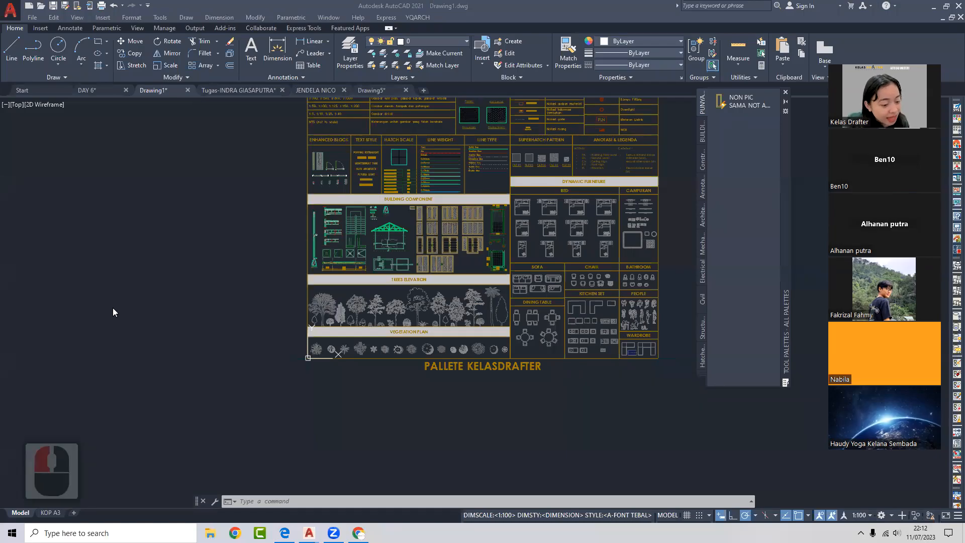
click(115, 313)
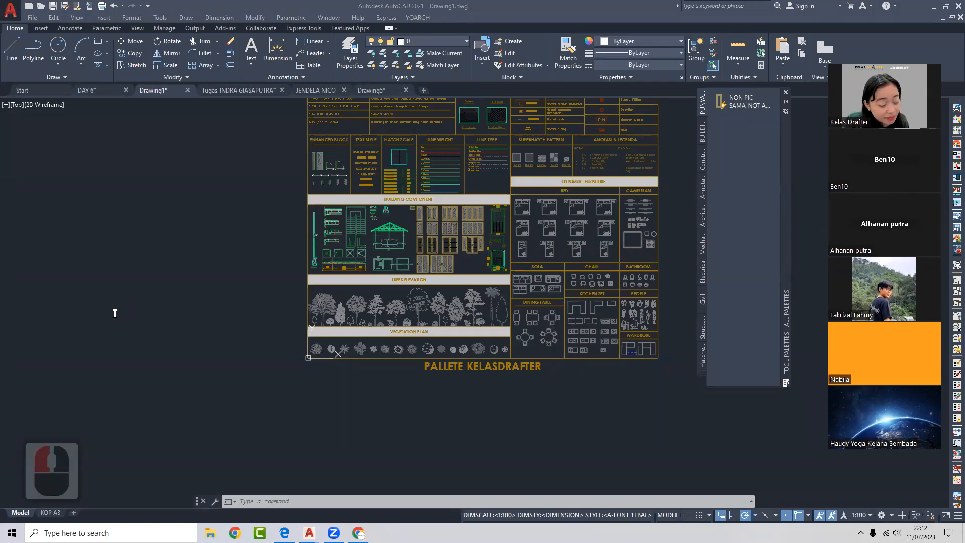
click(106, 307)
click(108, 307)
click(113, 313)
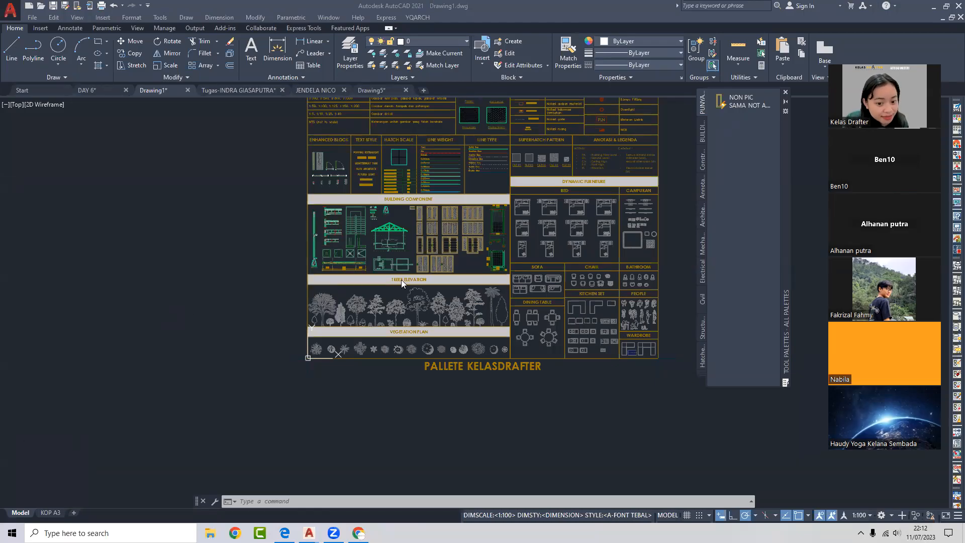
click(135, 312)
scroll(140, 309, down, 2)
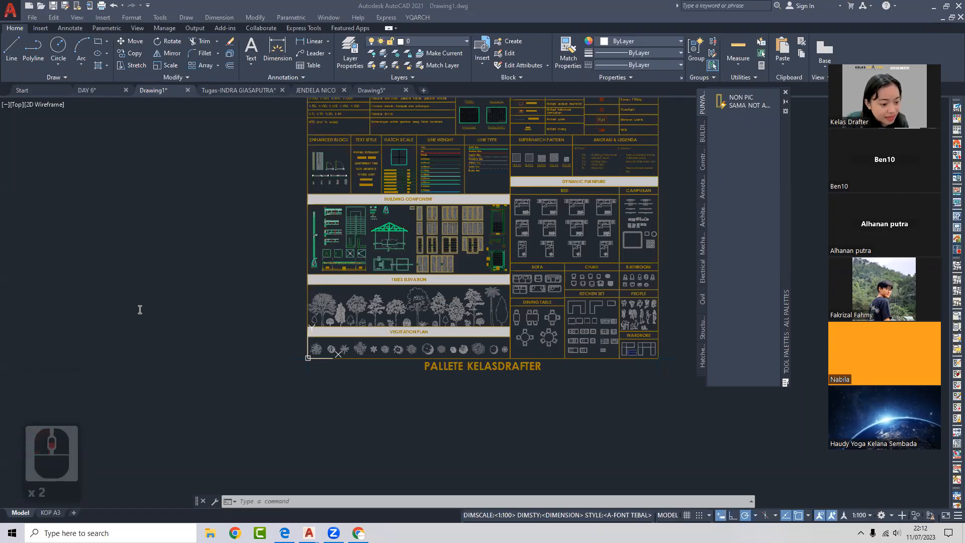
scroll(112, 297, down, 2)
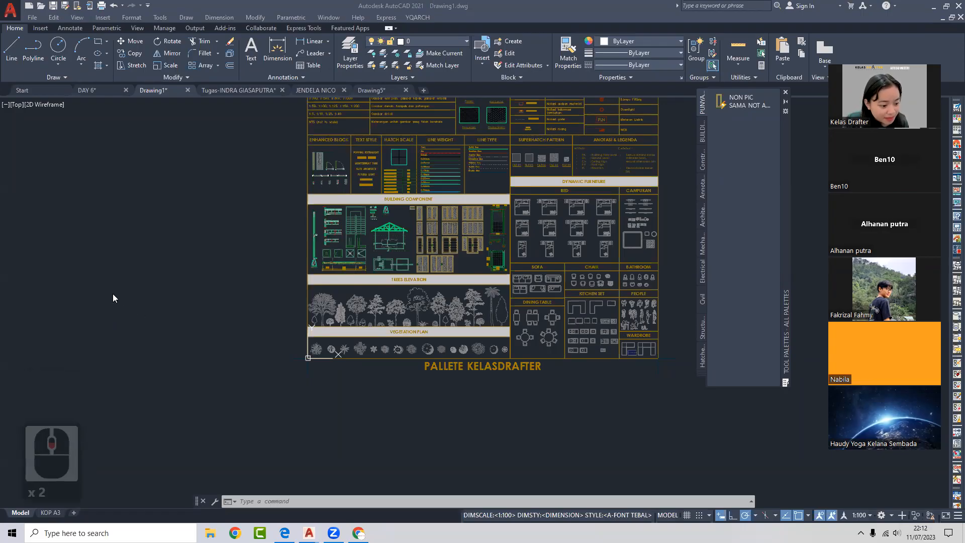
scroll(142, 302, down, 3)
scroll(164, 293, down, 3)
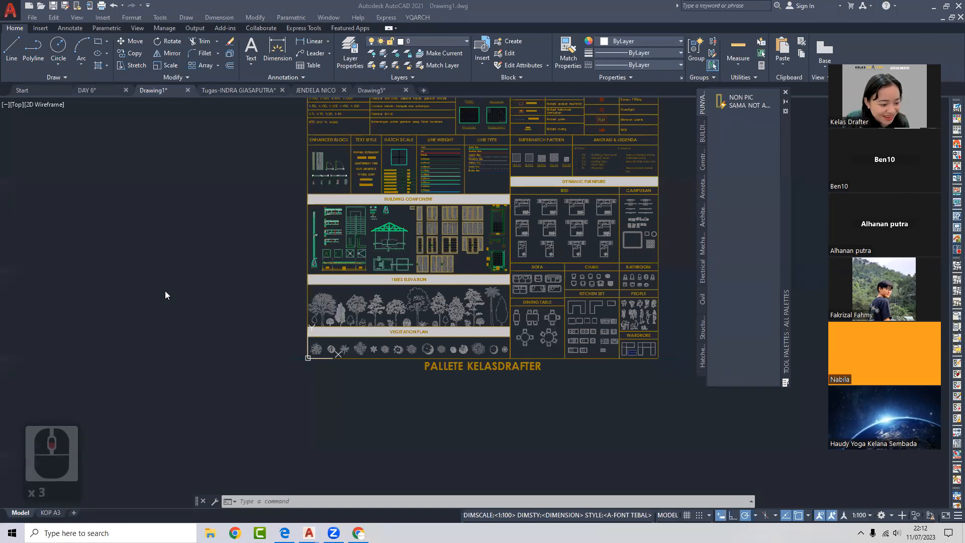
scroll(161, 257, down, 2)
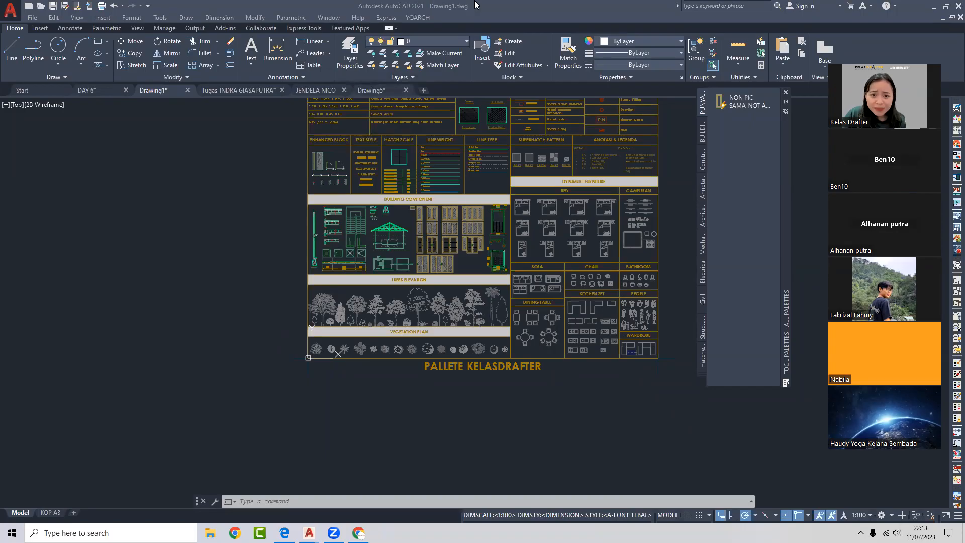
click(418, 17)
mouse_move(479, 47)
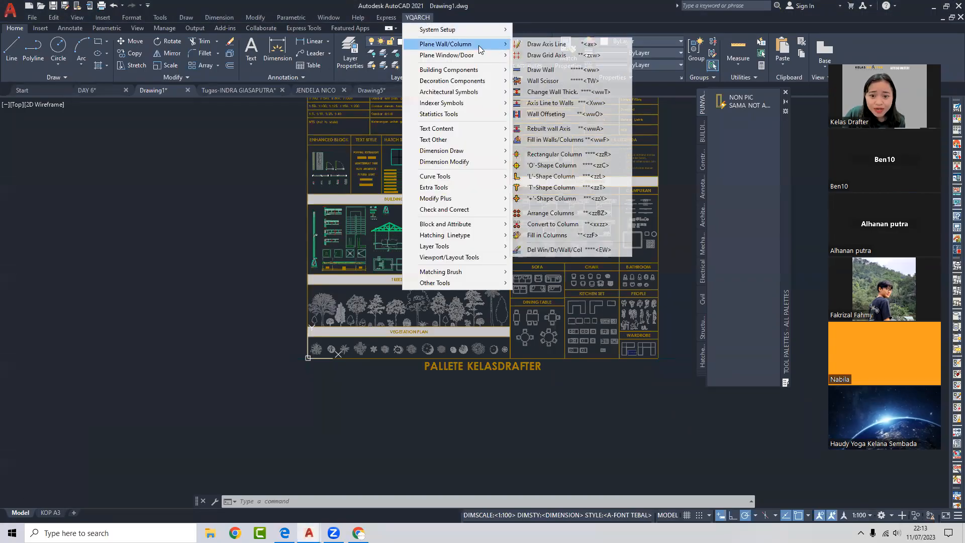
mouse_move(500, 59)
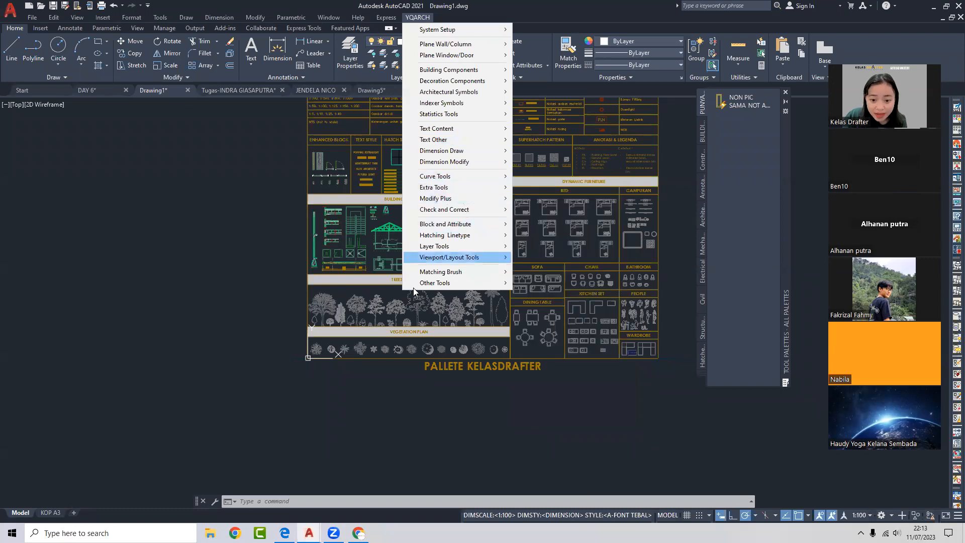
click(308, 381)
mouse_move(308, 381)
middle_down()
mouse_move(401, 393)
mouse_move(423, 371)
middle_up()
text(YQ)
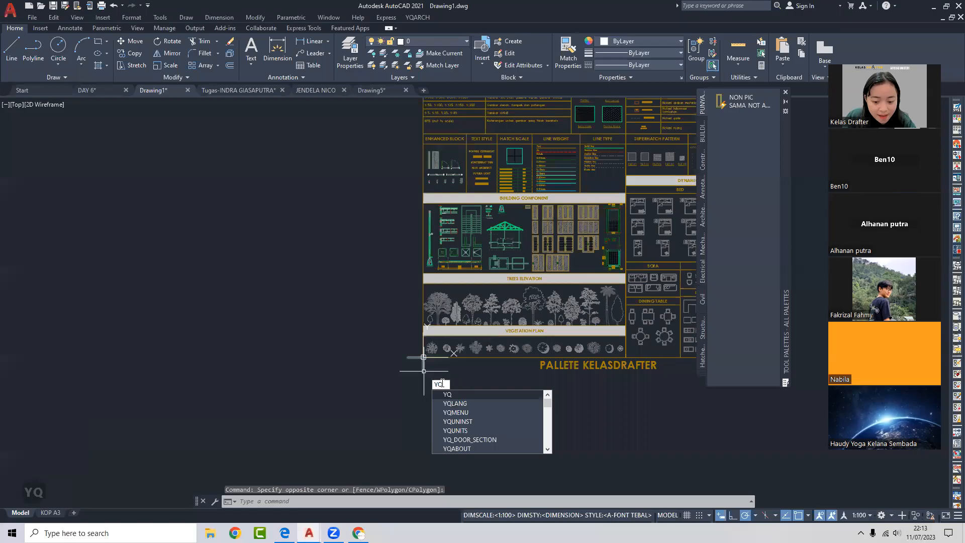
key(Return)
click(479, 167)
click(483, 179)
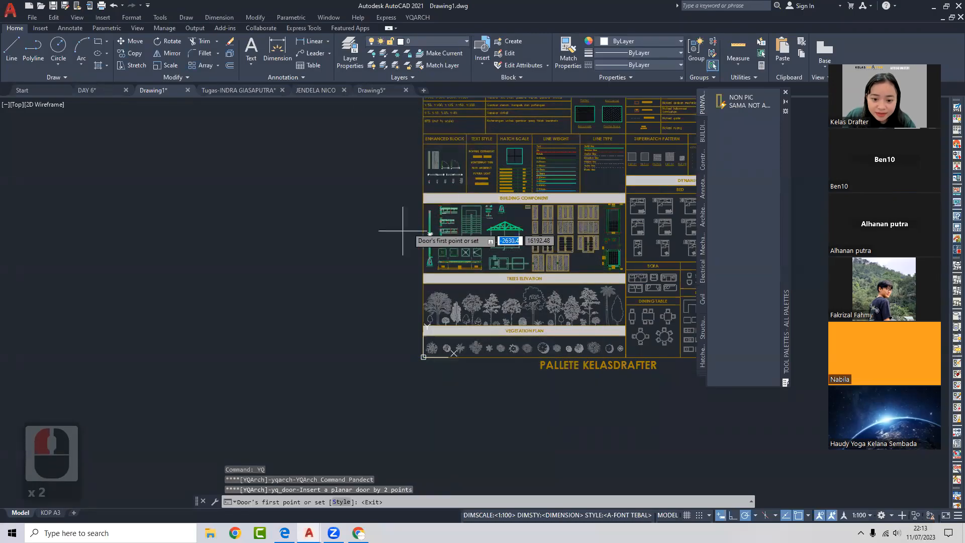
key(Escape)
click(337, 252)
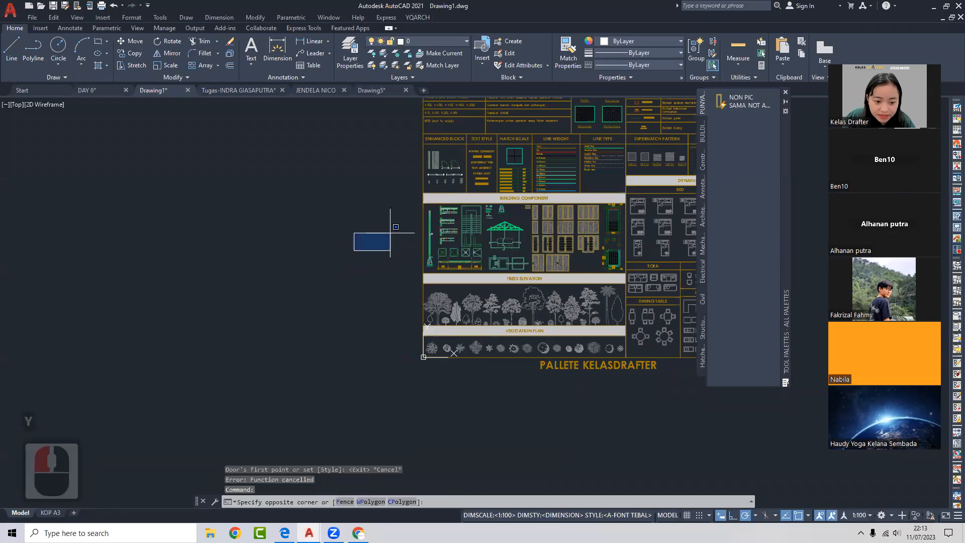
click(392, 222)
text(YQ)
key(Return)
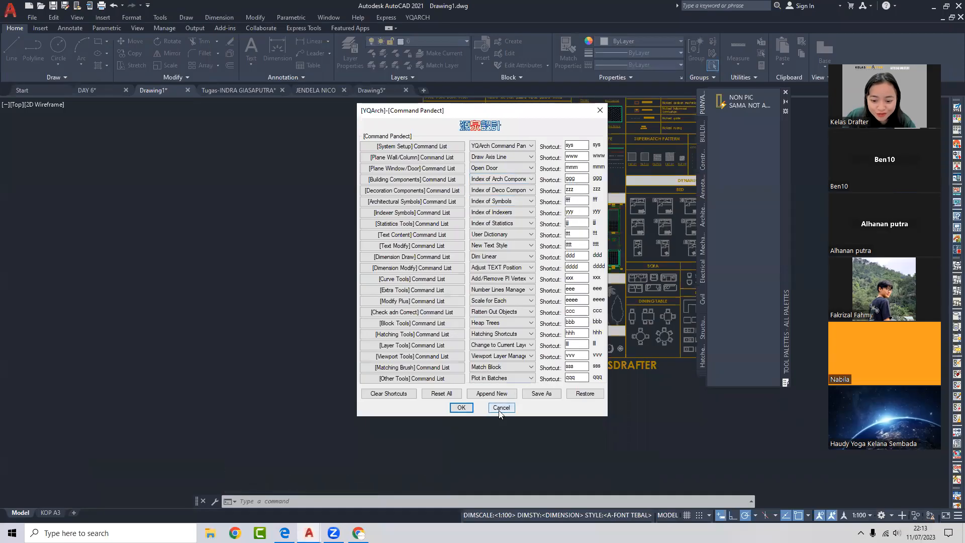
click(461, 407)
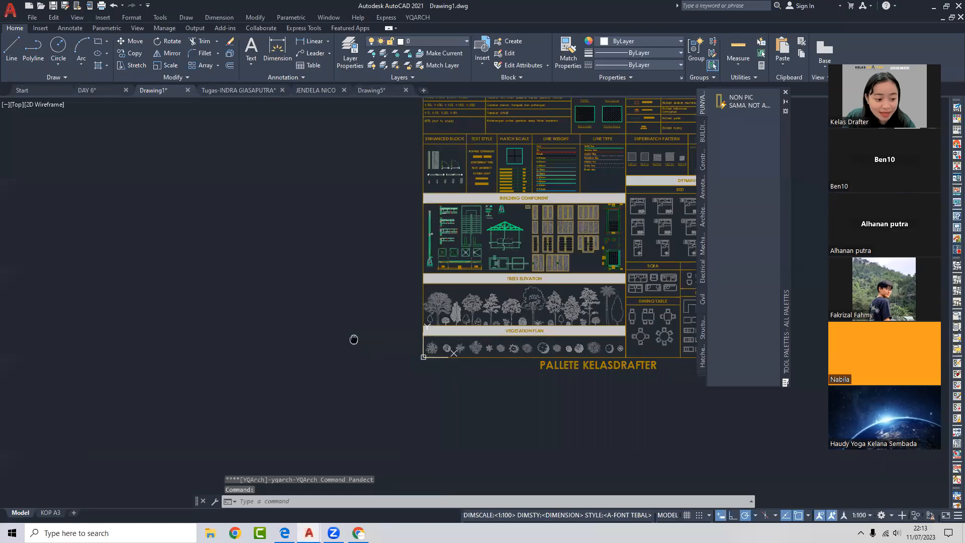
middle_drag(355, 339, 381, 311)
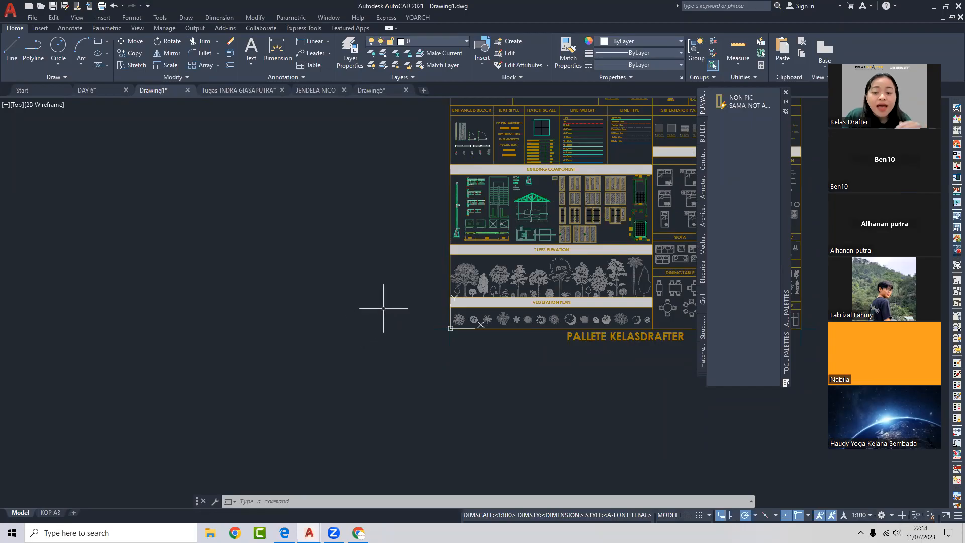
- Pan the palette sheet left and down, then zoom out until the whole PALLETE KELASDRAFTER sheet fits
middle_drag(416, 263, 370, 290)
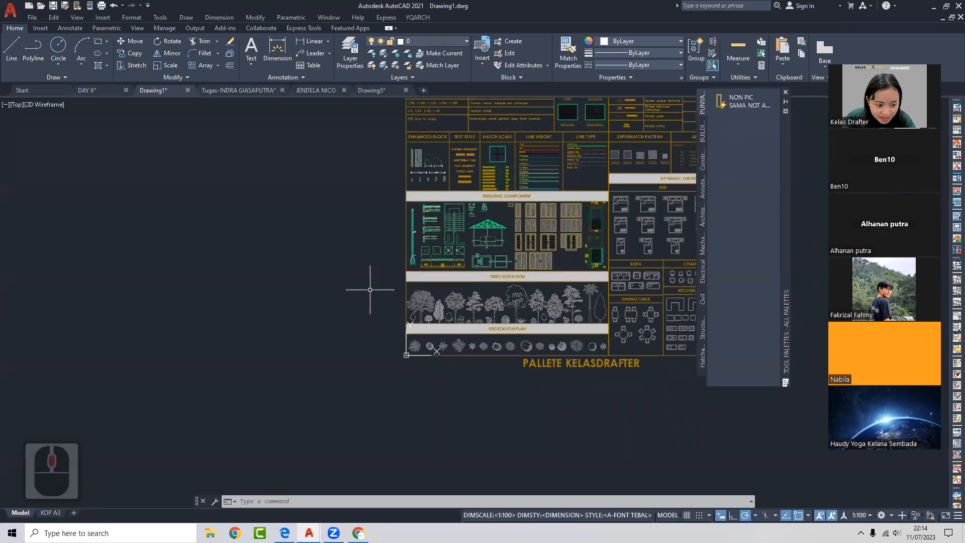
scroll(370, 289, down, 4)
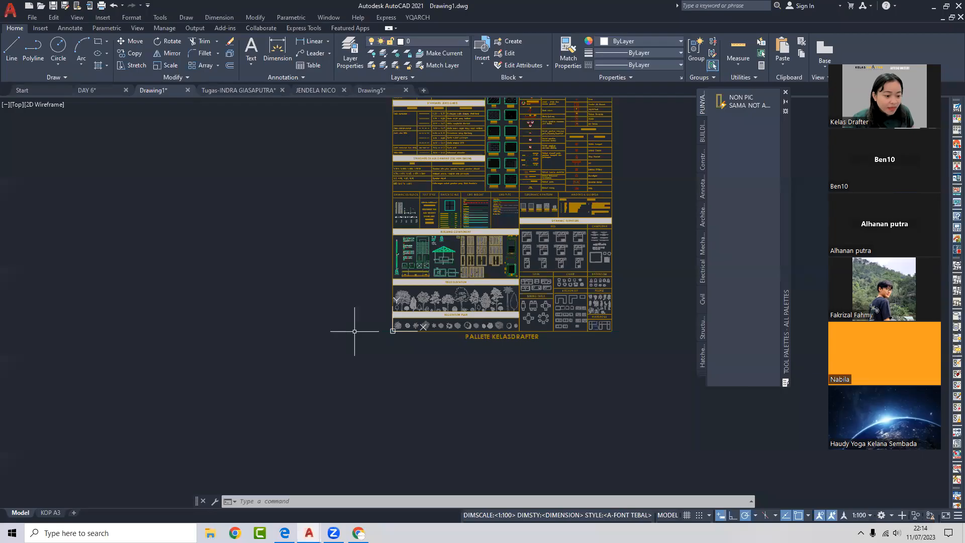
scroll(110, 338, down, 3)
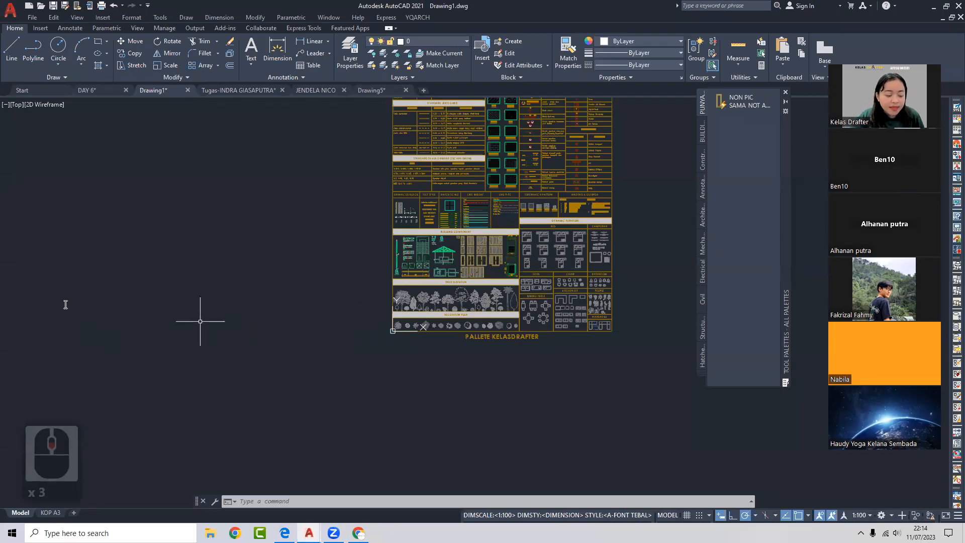
click(51, 293)
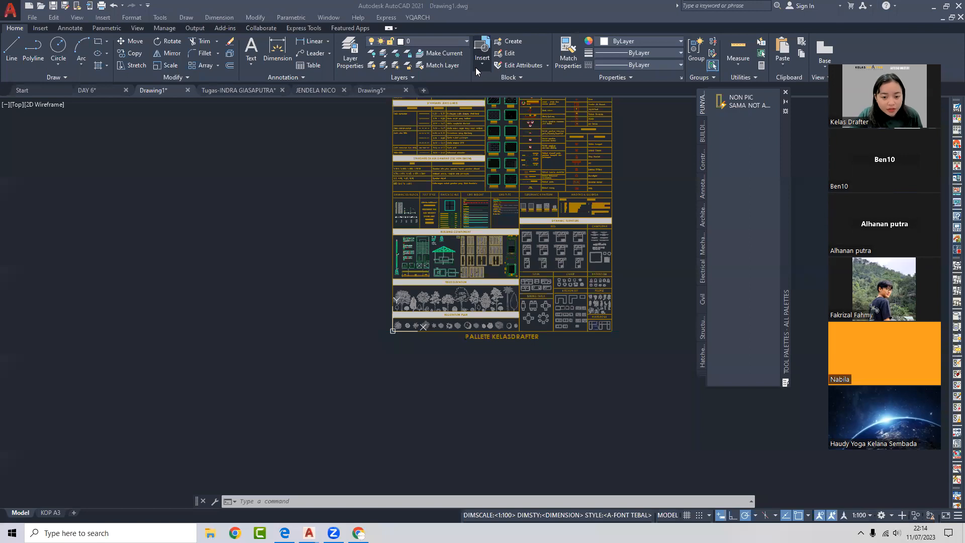
- Glance at the INSERT AUTOCAD Google Images results, then scroll the guidebook PDF to Day 10 Lesson 13
click(358, 532)
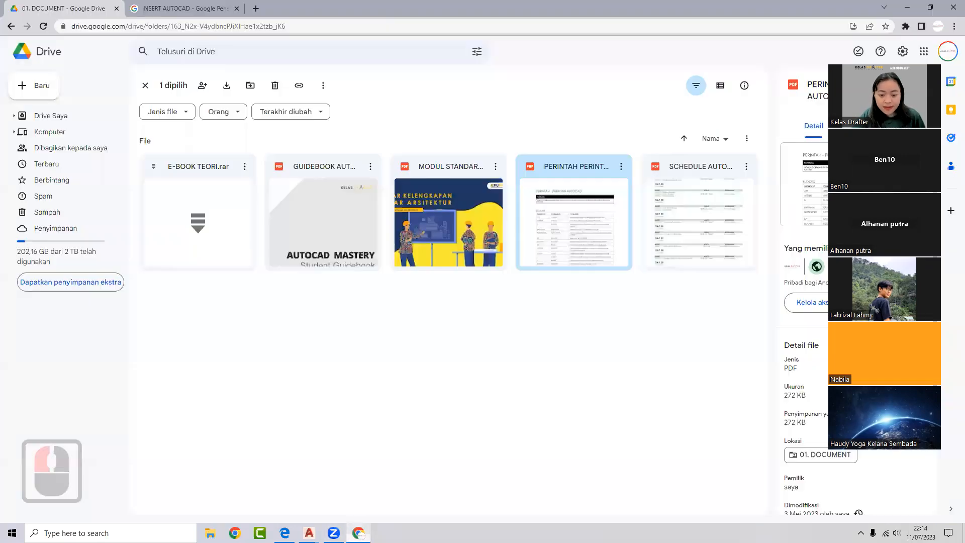
click(171, 8)
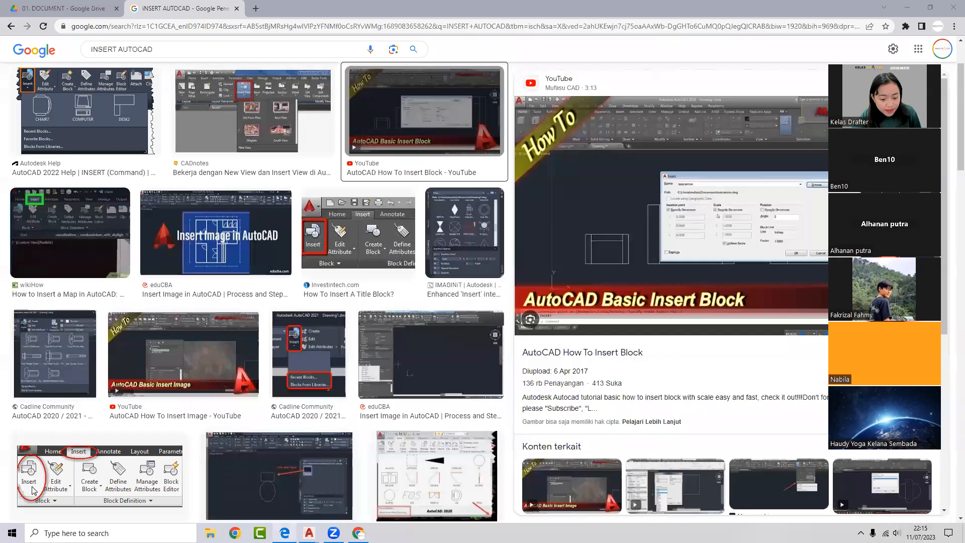
click(284, 532)
scroll(366, 301, down, 7)
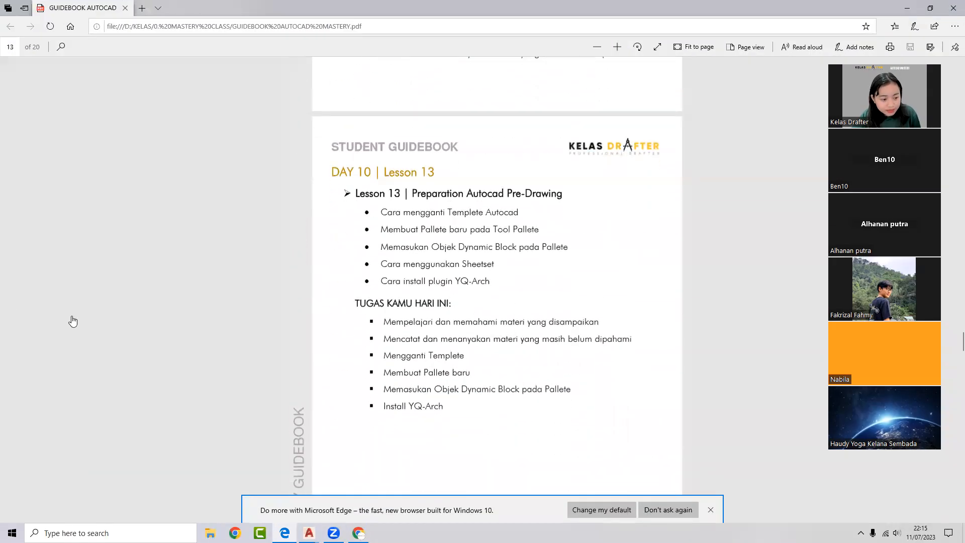
click(107, 324)
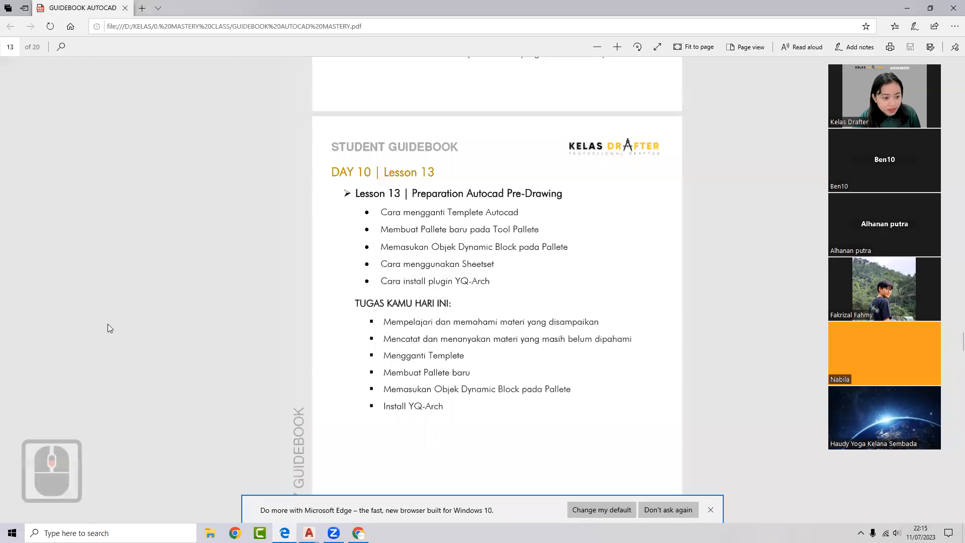
click(107, 323)
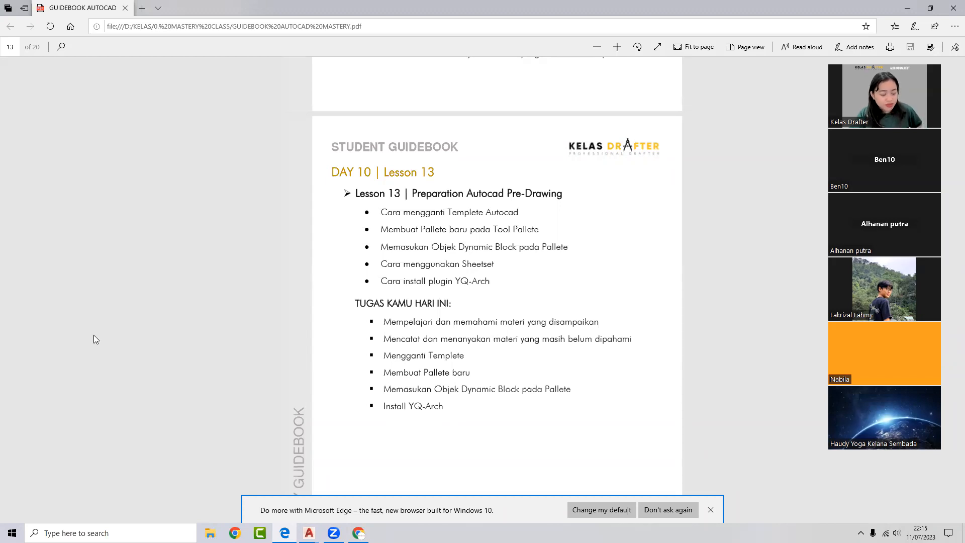
click(95, 347)
click(102, 322)
triple_click(102, 325)
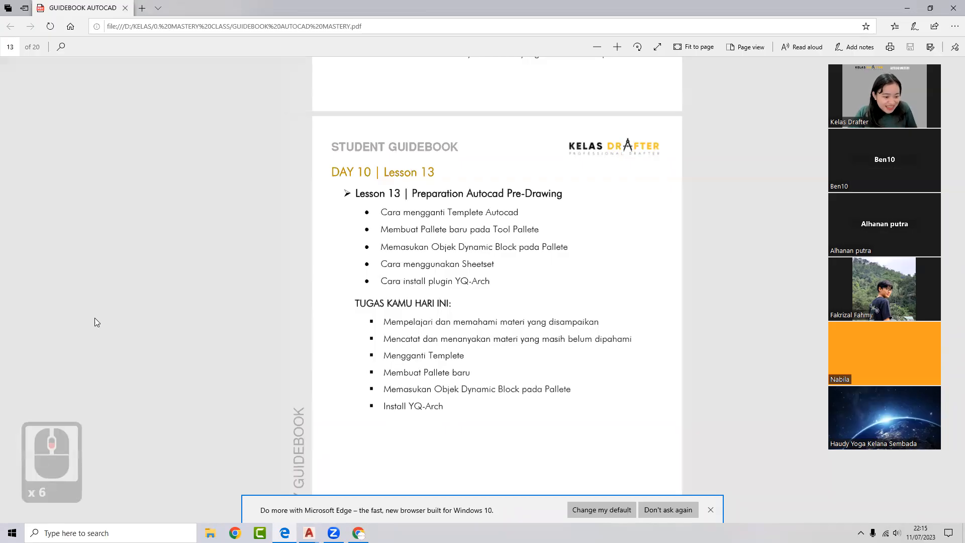
drag(383, 281, 571, 271)
click(478, 281)
click(464, 288)
click(347, 298)
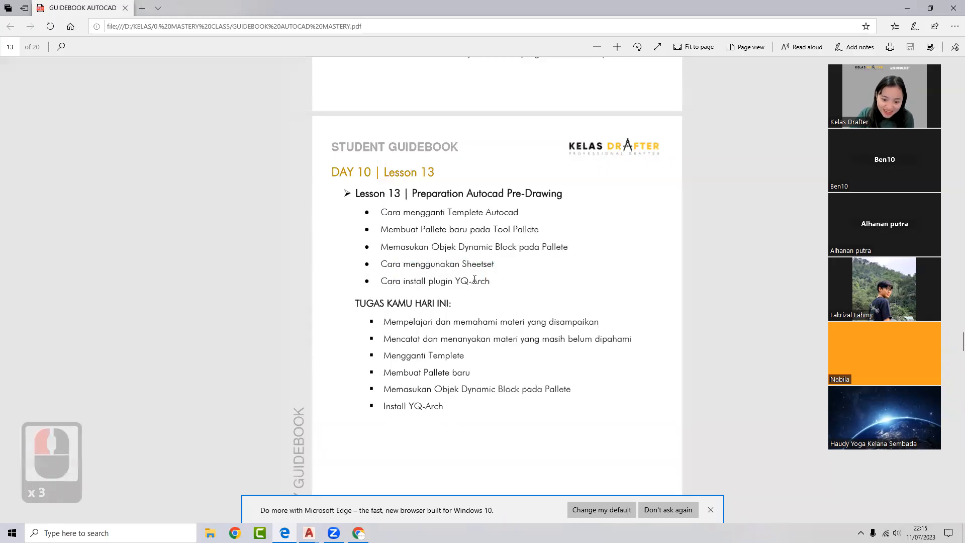
drag(485, 280, 364, 262)
drag(377, 172, 225, 186)
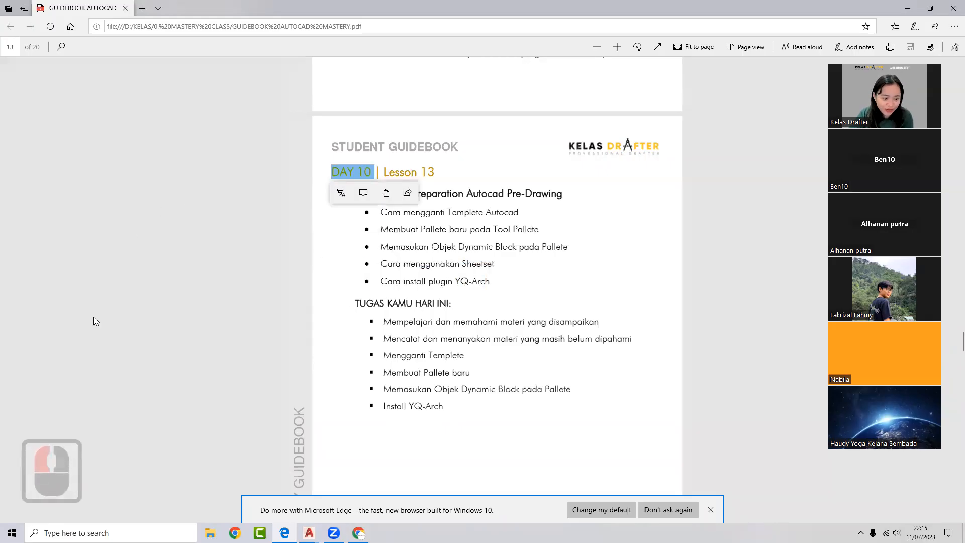
scroll(101, 324, down, 2)
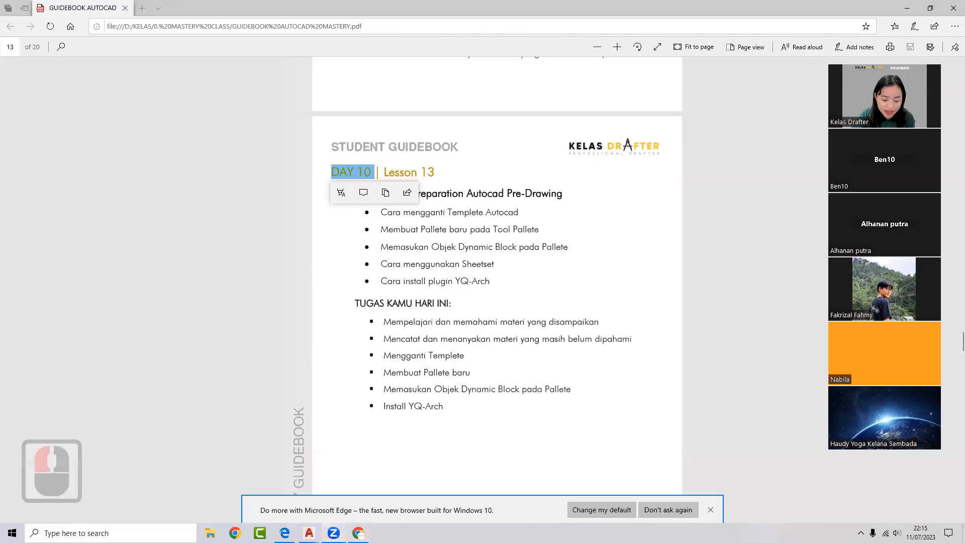
mouse_move(309, 533)
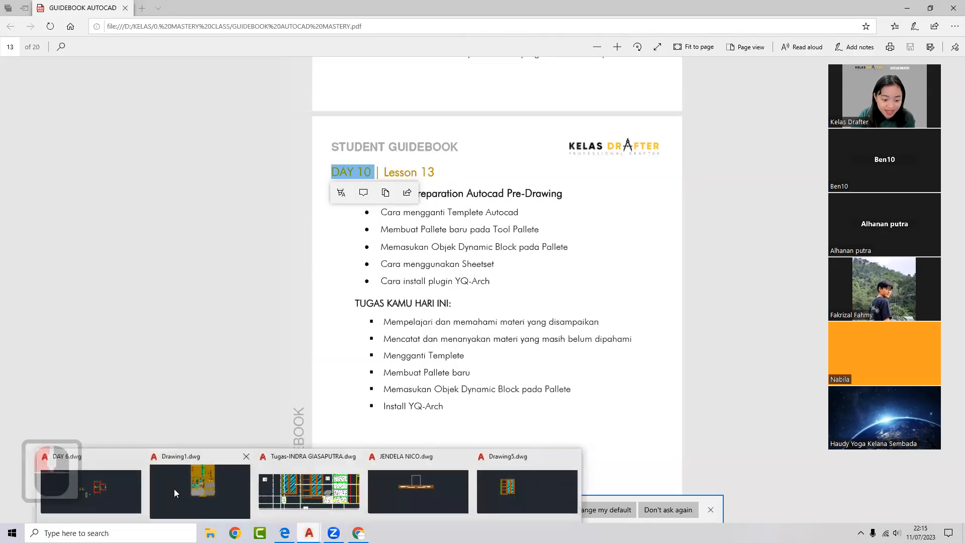
click(316, 492)
scroll(661, 333, down, 7)
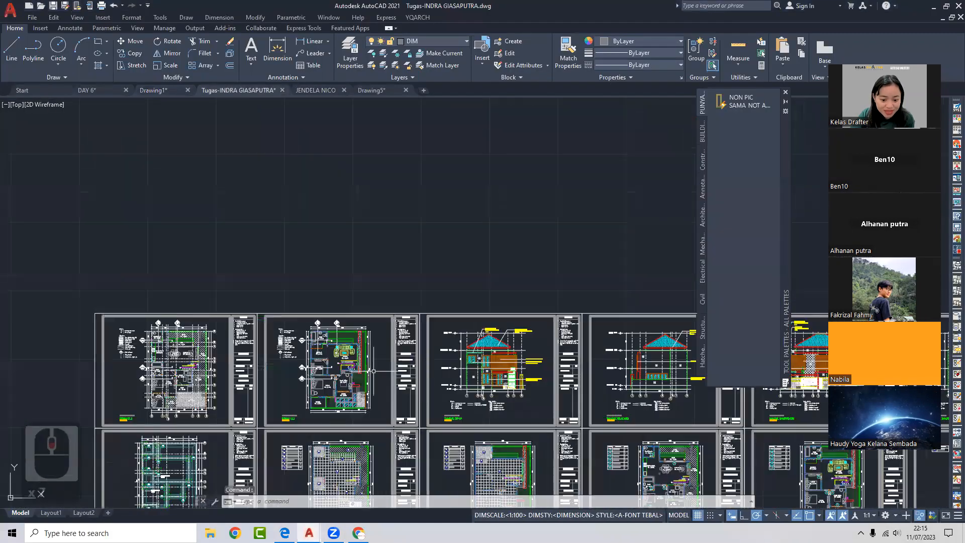
scroll(660, 333, up, 12)
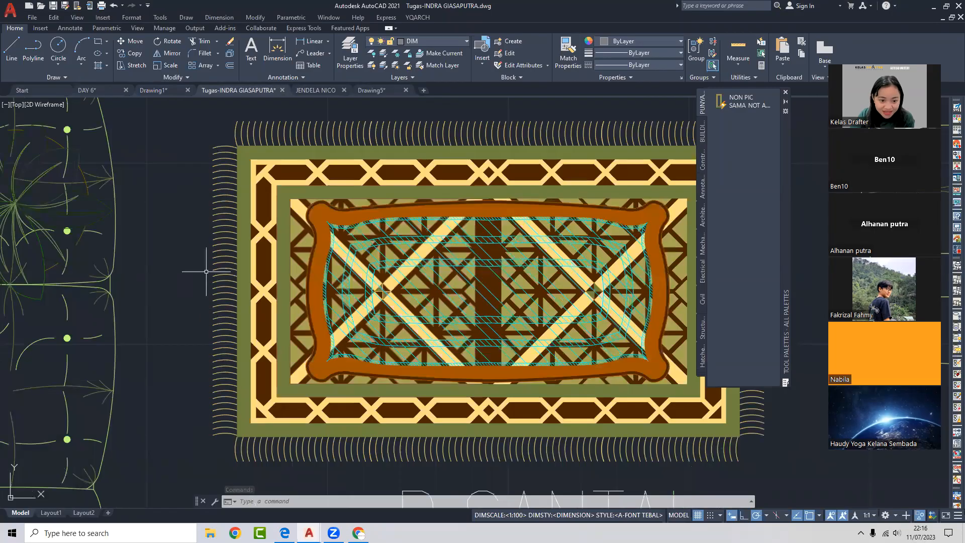
scroll(287, 195, up, 2)
scroll(287, 194, up, 2)
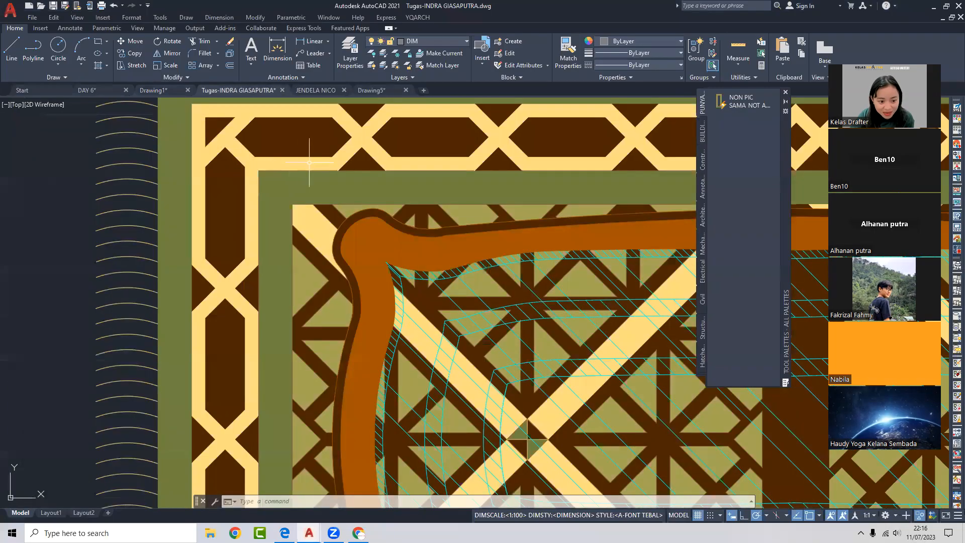
scroll(327, 191, down, 5)
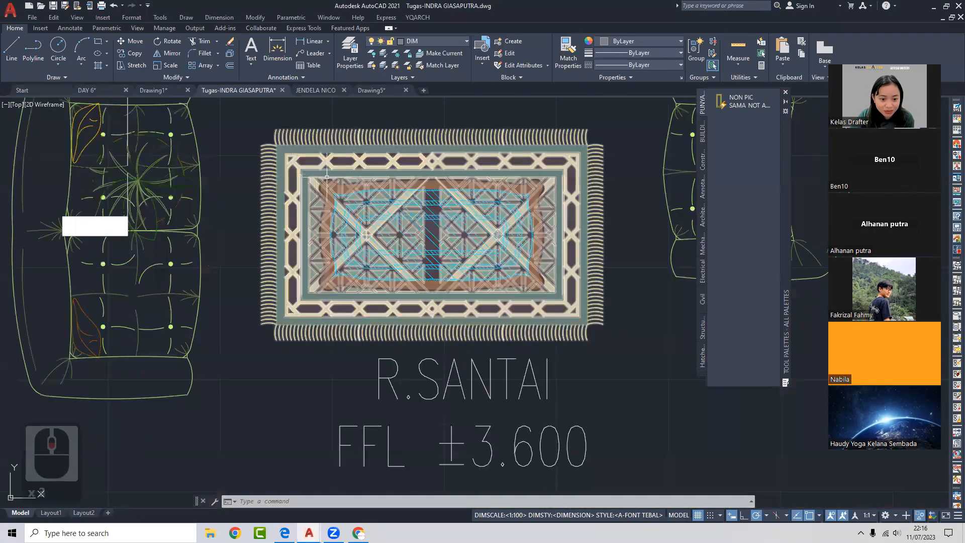
scroll(350, 224, up, 4)
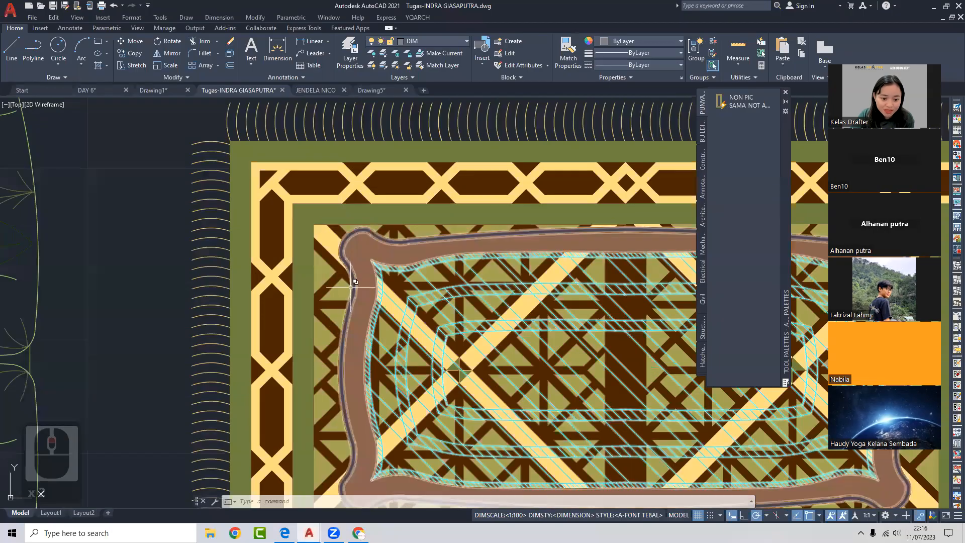
scroll(394, 238, down, 5)
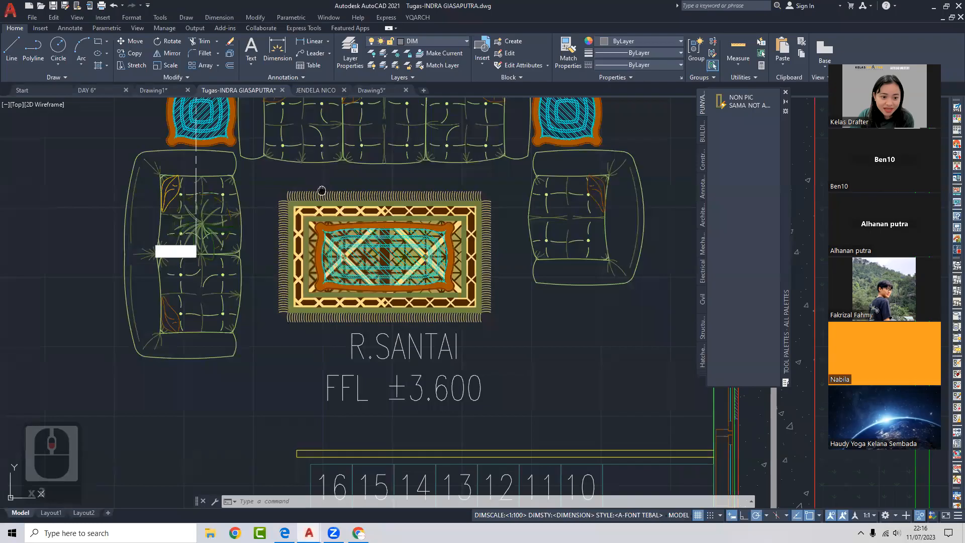
middle_drag(322, 190, 396, 270)
scroll(377, 166, up, 5)
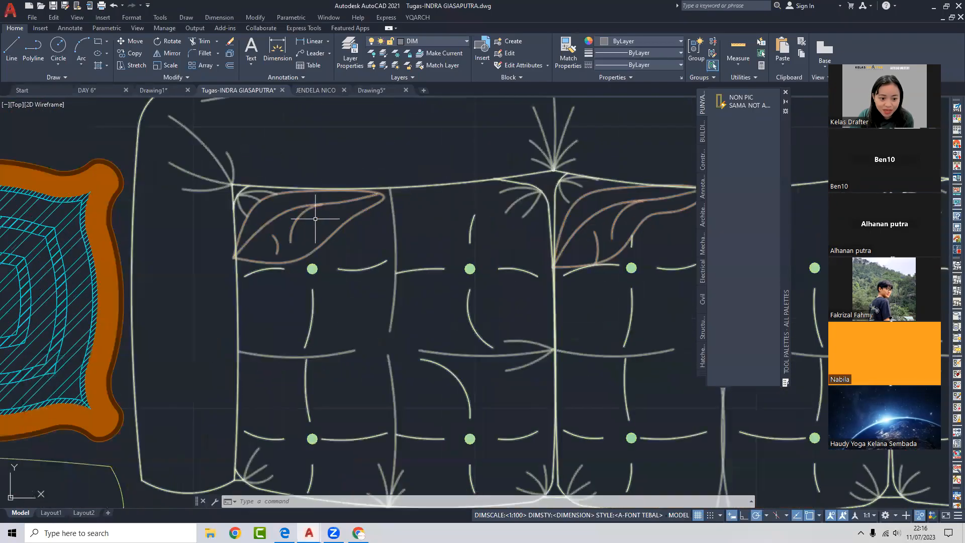
scroll(315, 218, down, 5)
middle_drag(315, 218, 397, 186)
scroll(378, 178, up, 4)
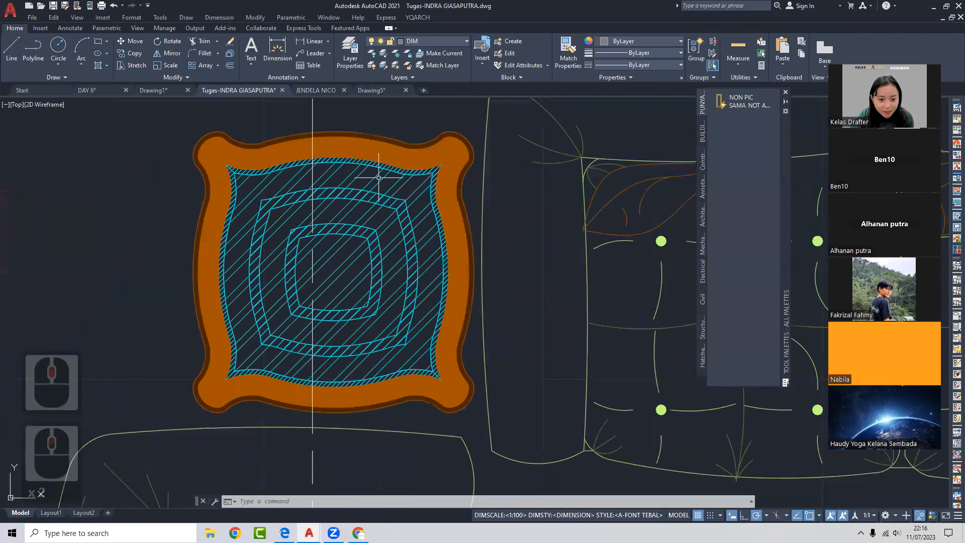
scroll(379, 177, down, 5)
middle_drag(545, 268, 379, 263)
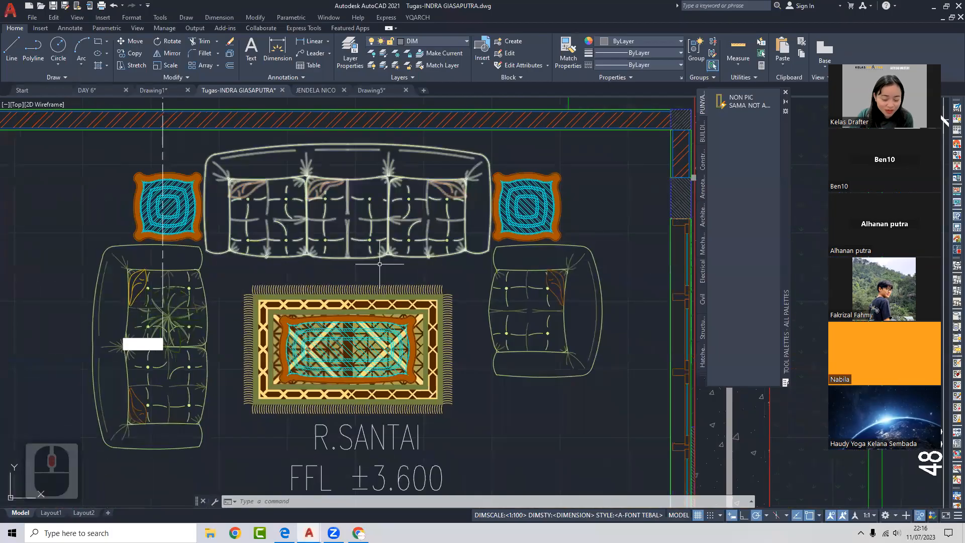
scroll(380, 311, down, 2)
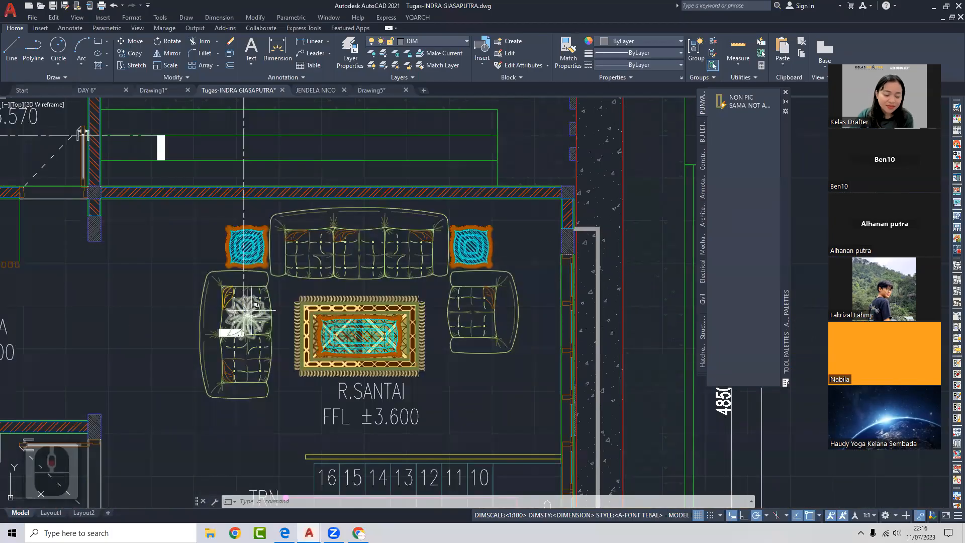
middle_drag(244, 310, 281, 299)
- Window-select the R.SANTAI sofa set and carpet, then survey the surrounding floor plan and title block
drag(558, 389, 295, 240)
scroll(343, 256, down, 2)
scroll(553, 267, down, 2)
middle_drag(586, 289, 490, 327)
scroll(312, 327, up, 6)
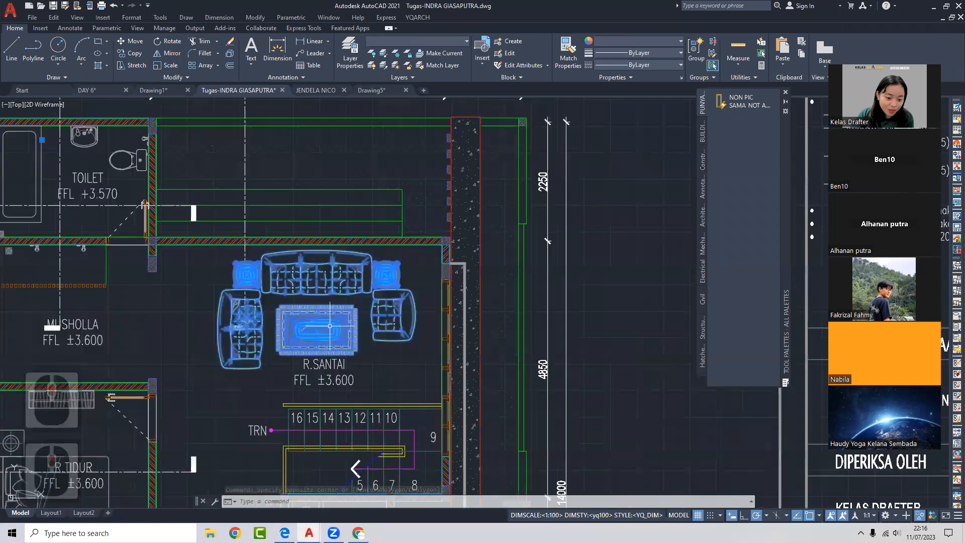
scroll(310, 327, down, 6)
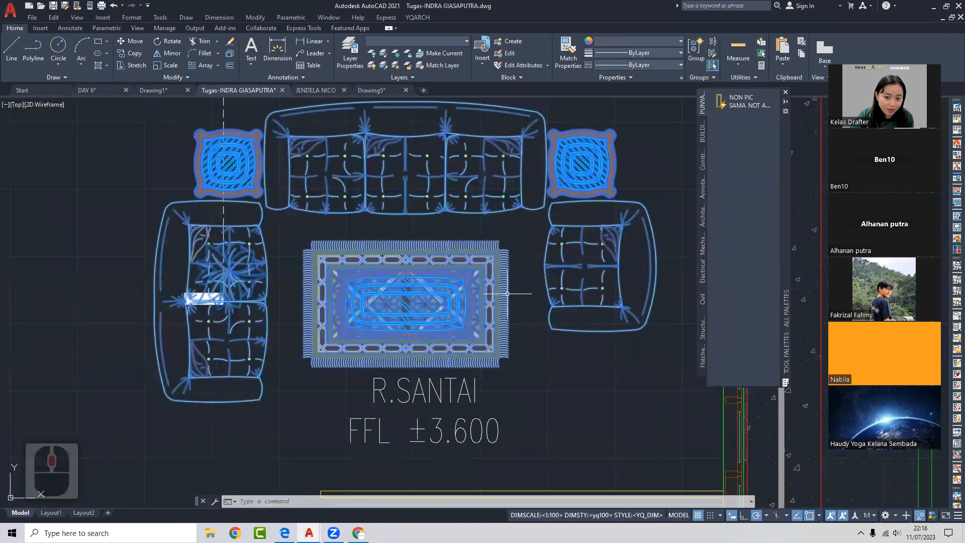
scroll(413, 288, down, 2)
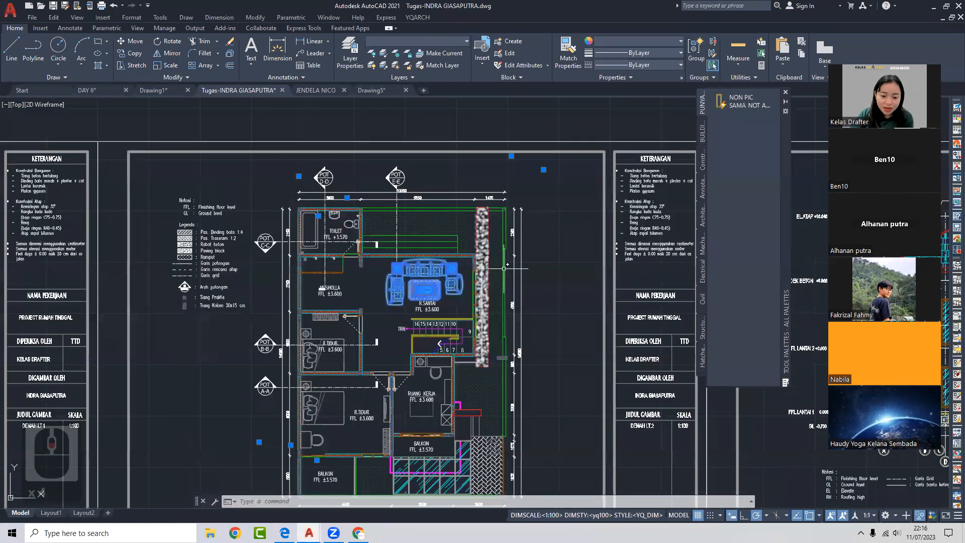
mouse_move(420, 228)
middle_down()
mouse_move(337, 217)
mouse_move(351, 203)
middle_up()
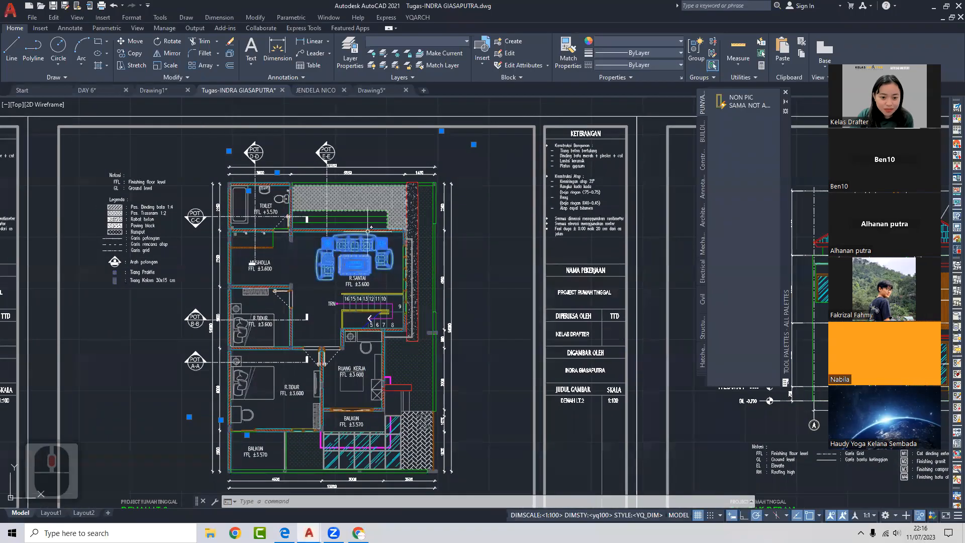
scroll(422, 291, down, 2)
scroll(352, 158, up, 6)
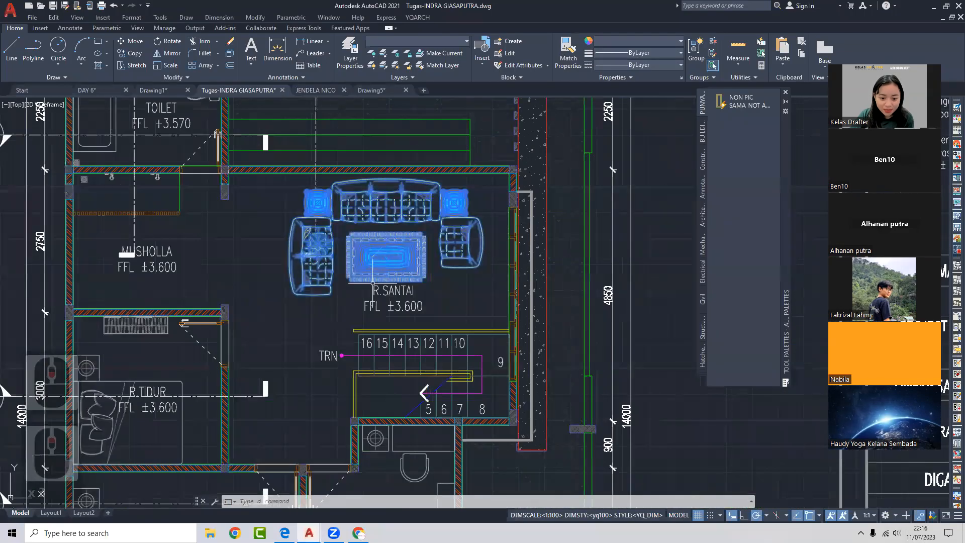
scroll(352, 158, up, 4)
scroll(474, 181, down, 4)
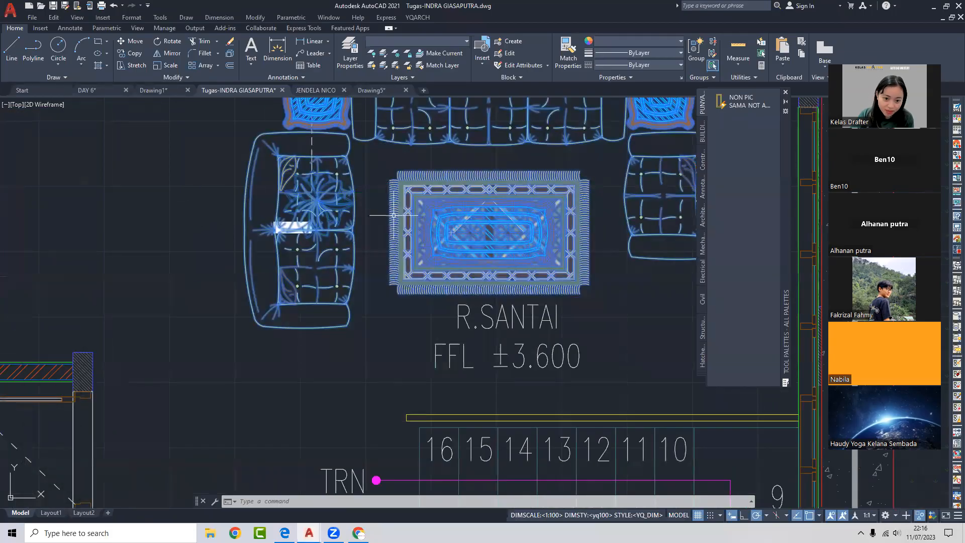
scroll(426, 215, down, 3)
scroll(326, 214, up, 1)
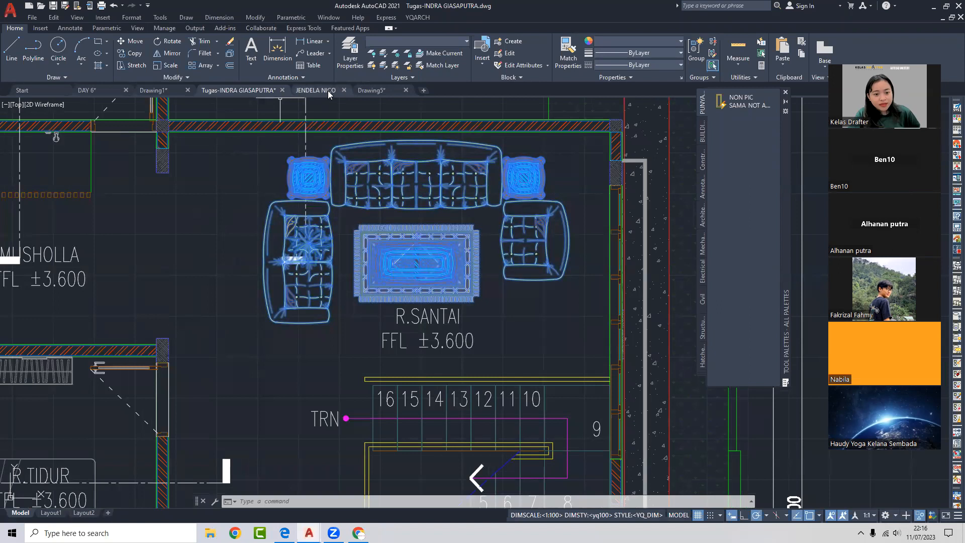
- Close the JENDELA NICO drawing and start the INSERT command in the DAY 6 drawing
click(344, 92)
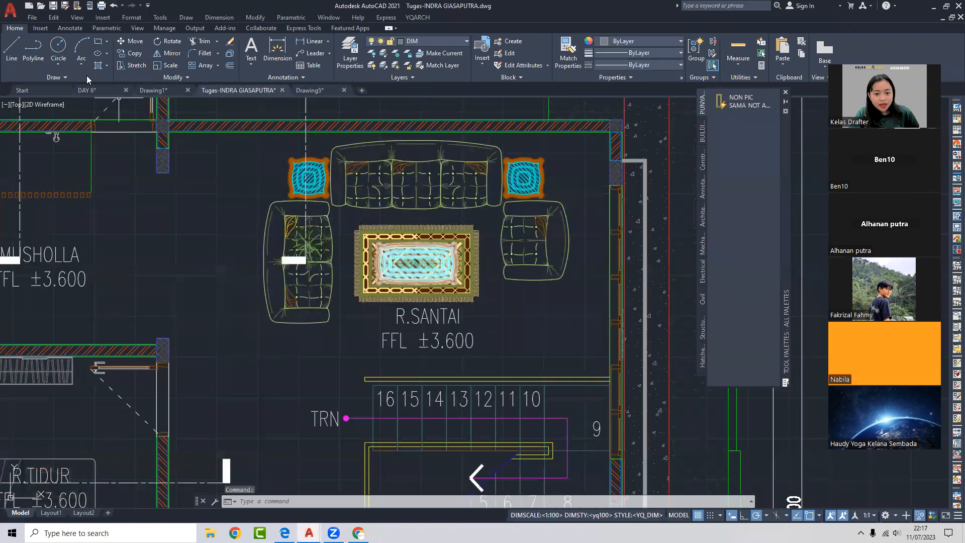
click(86, 90)
click(485, 63)
click(418, 188)
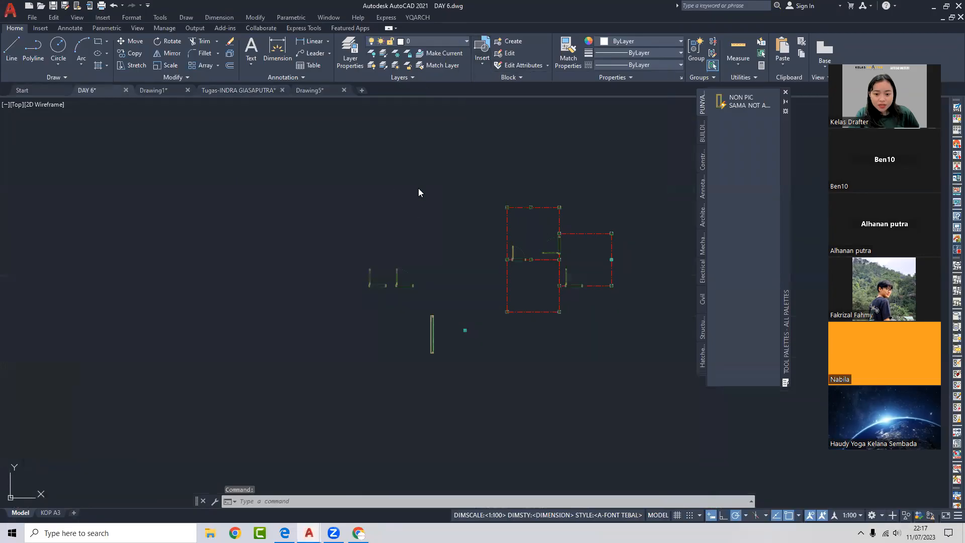
click(394, 198)
click(354, 208)
text(i)
key(Return)
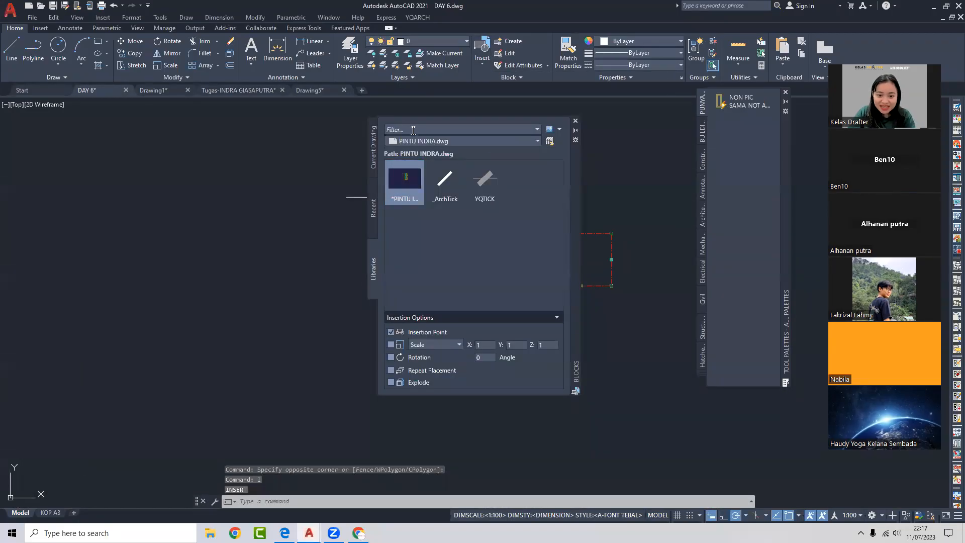
- Switch to Drawing5, cancel the insertion and close the Blocks palette
click(310, 89)
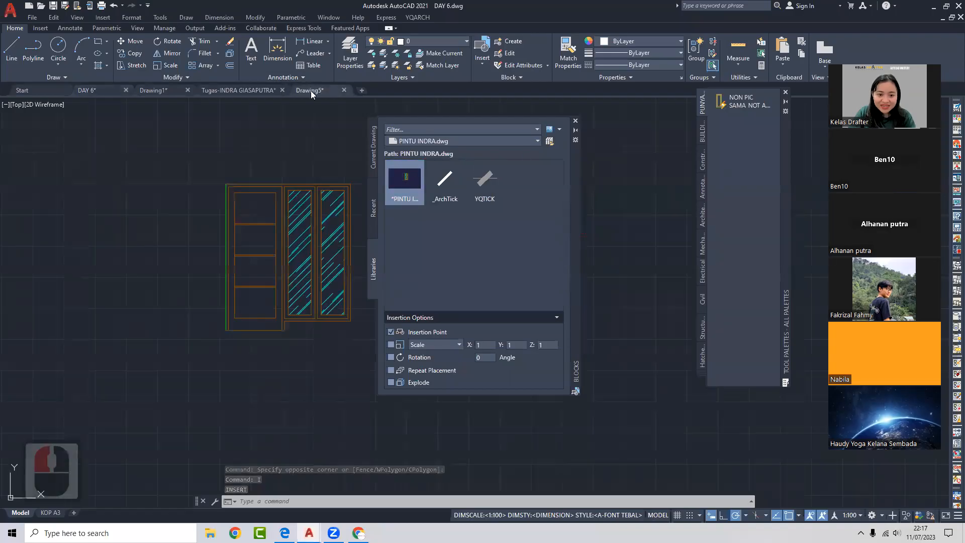
key(Escape)
click(575, 121)
middle_drag(302, 278, 349, 260)
- Delete the PINTU INDRA drawing file from D:\KELAS\0. MASTERY CLASS in File Explorer
click(210, 532)
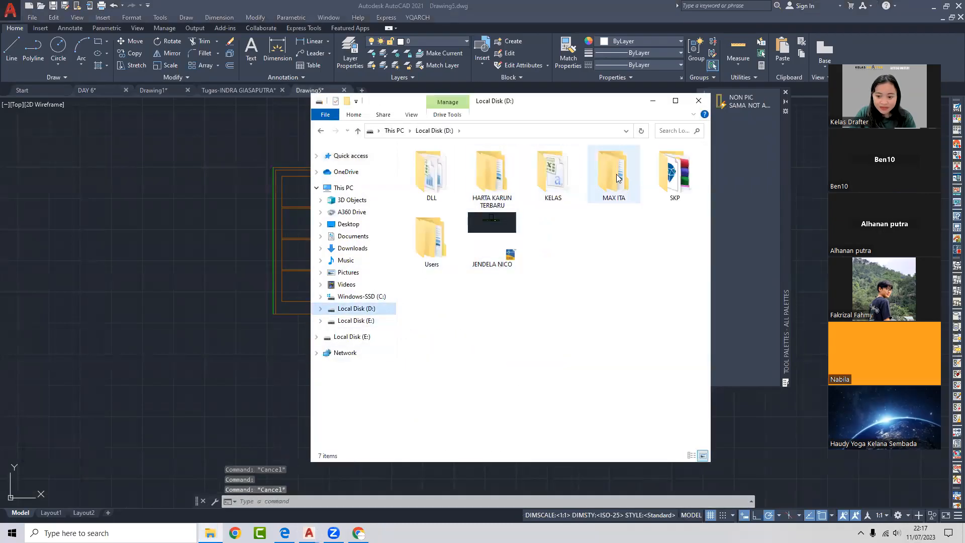
double_click(545, 176)
click(455, 165)
double_click(455, 166)
click(409, 279)
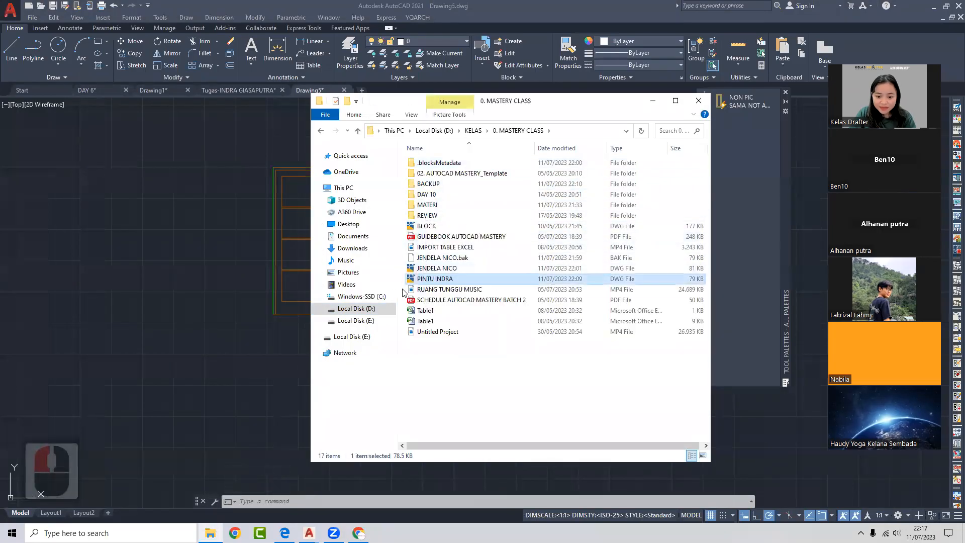
key(Delete)
click(699, 101)
- Regenerate the Drawing5 display with RE
middle_drag(507, 221, 487, 247)
text(re)
key(Return)
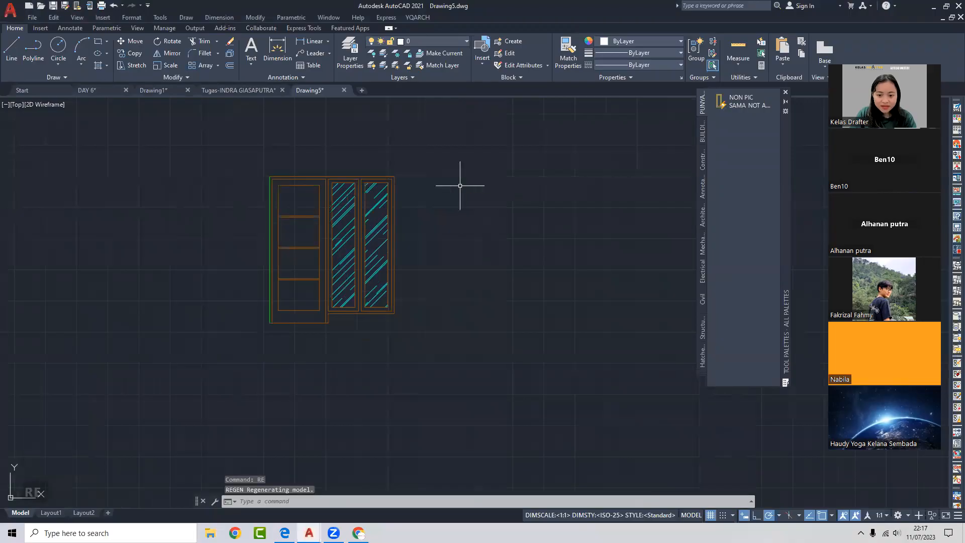
- Reopen the block library with INSERT, move it aside, and try the now-missing PINTU INDRA door block
middle_drag(467, 184, 440, 201)
text(i)
key(Return)
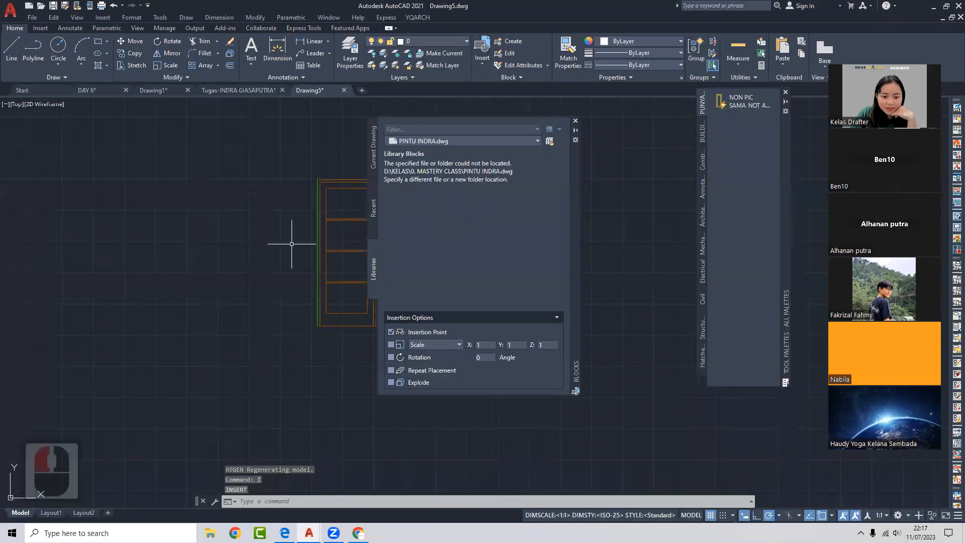
click(470, 187)
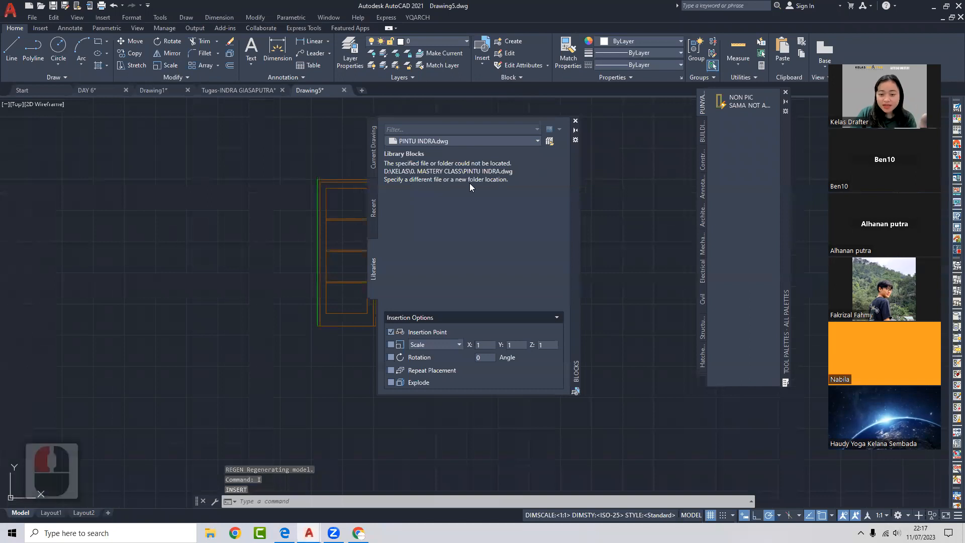
drag(565, 165, 702, 148)
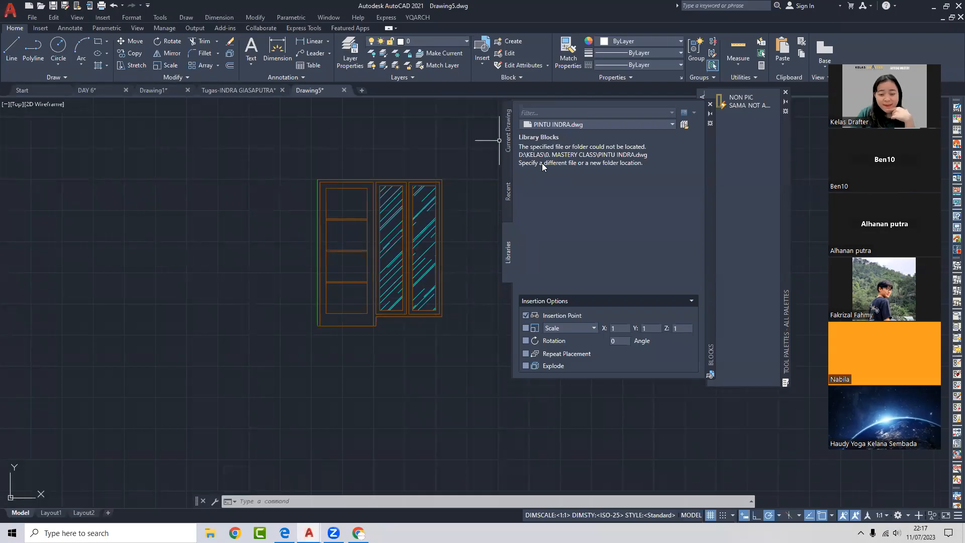
click(411, 183)
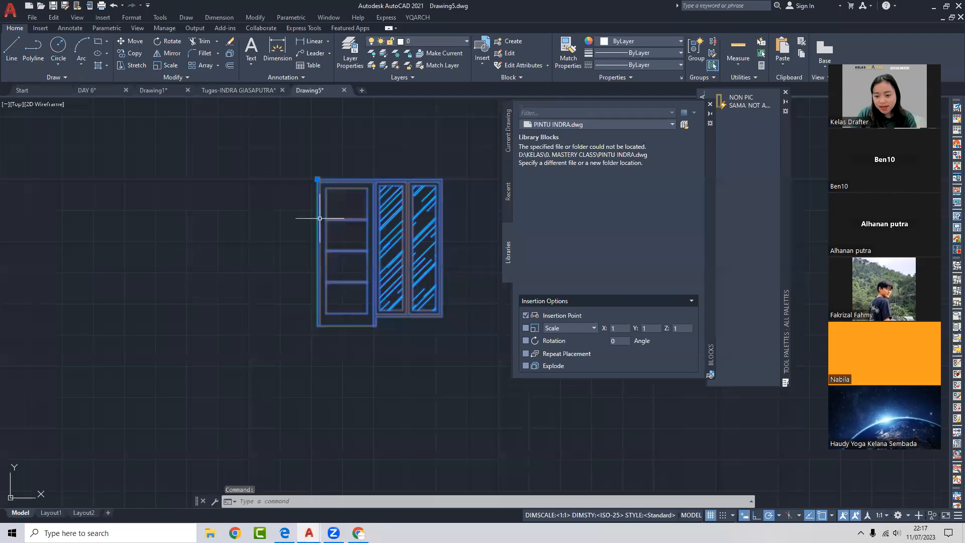
key(Escape)
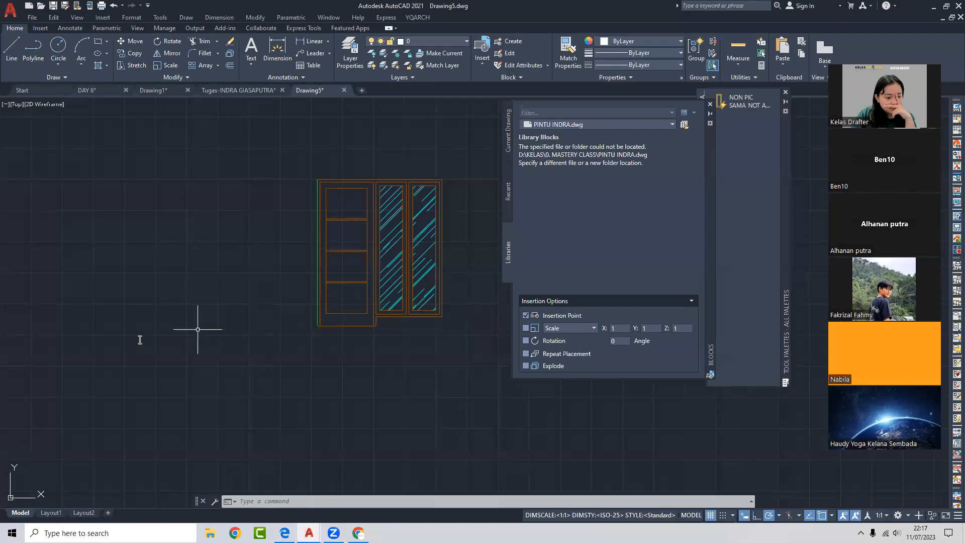
- Click around Drawing5 without changing the door, then bring up File Explorer at Quick access
double_click(92, 345)
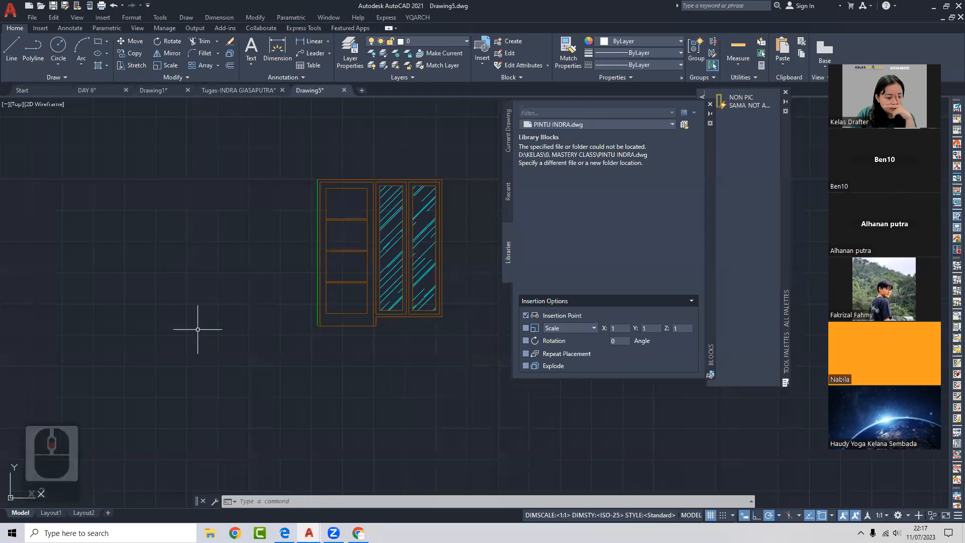
middle_click(74, 357)
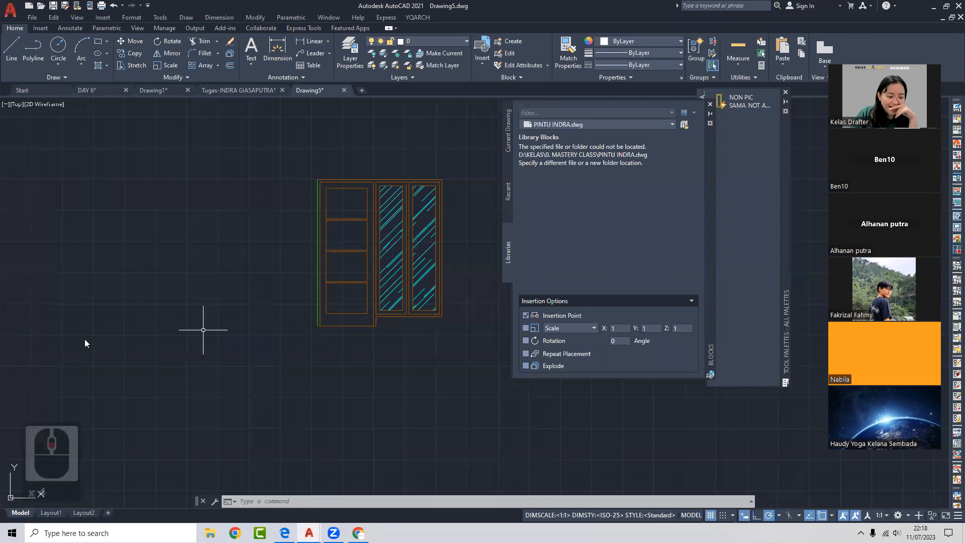
middle_click(57, 363)
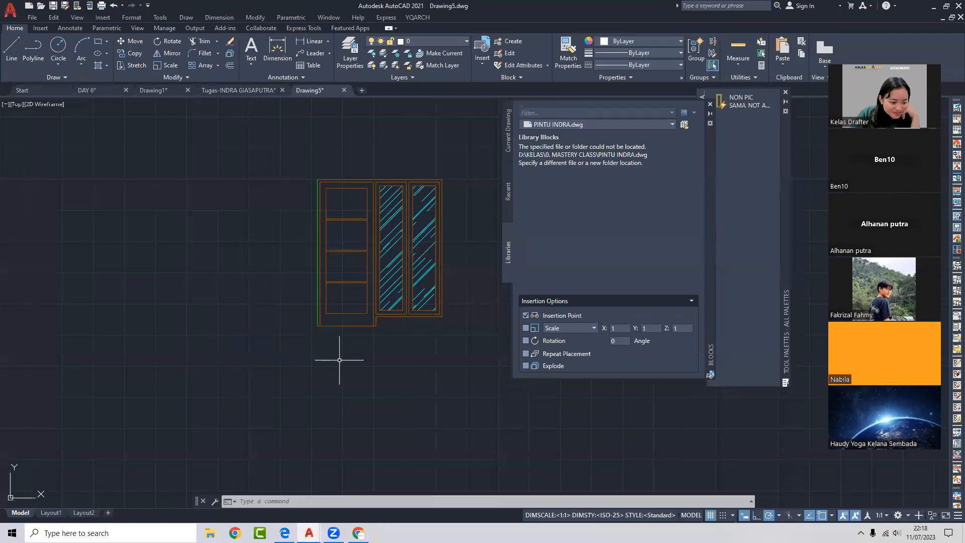
double_click(64, 317)
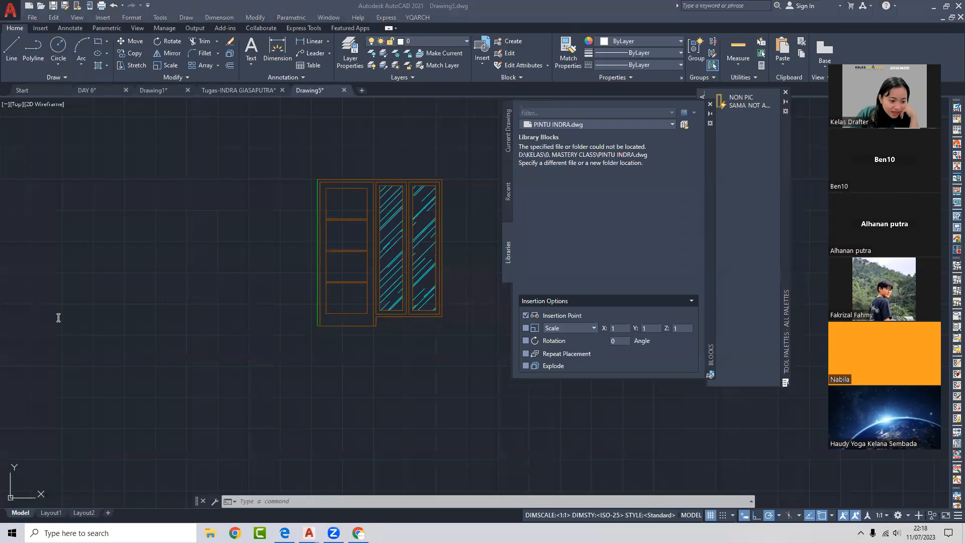
click(75, 320)
scroll(61, 320, down, 2)
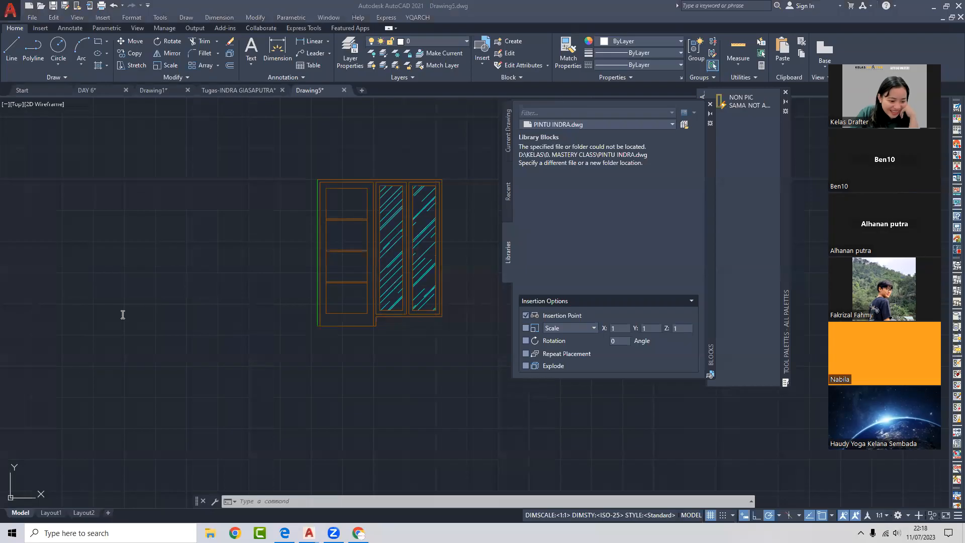
scroll(123, 315, down, 2)
scroll(119, 315, down, 3)
scroll(53, 344, down, 3)
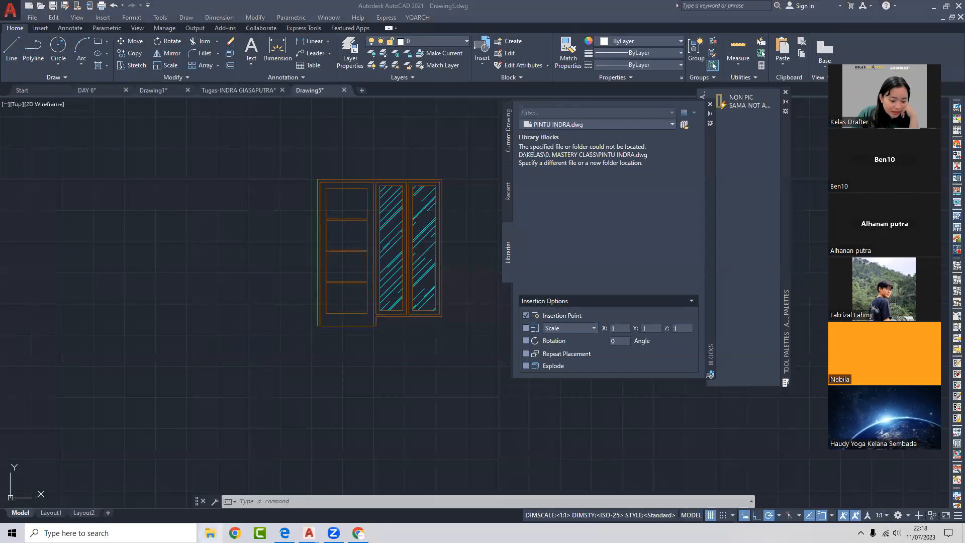
click(210, 532)
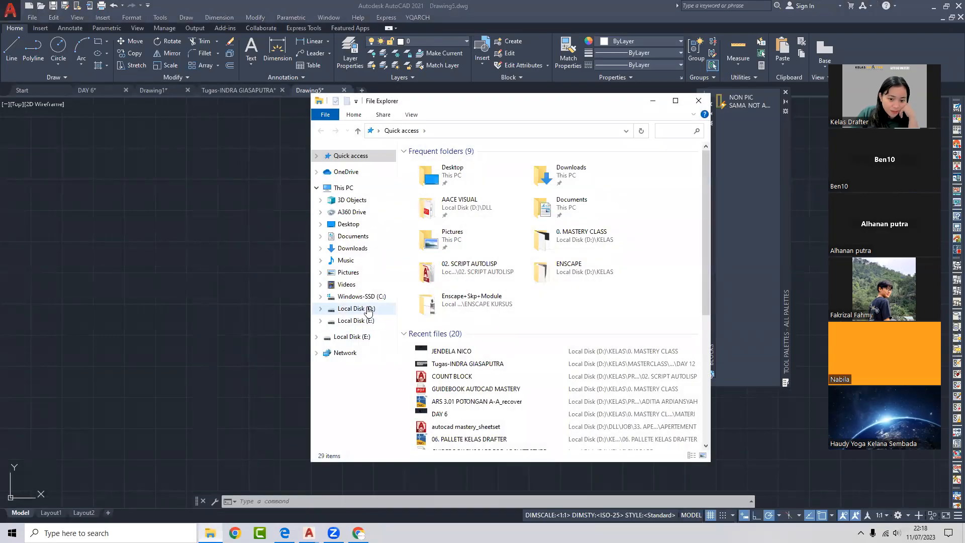
- Open AUTOCAD BLOCKS.dwg from D:\KELAS\MASTERCLASS\01. AUTOCAD LIBRARY, backing out of the mistakenly opened backup file
click(368, 309)
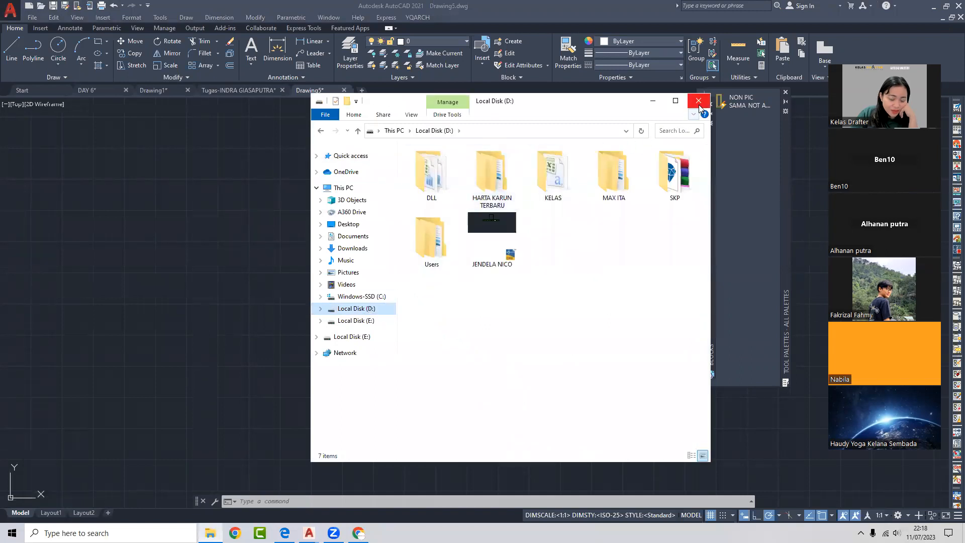
double_click(553, 176)
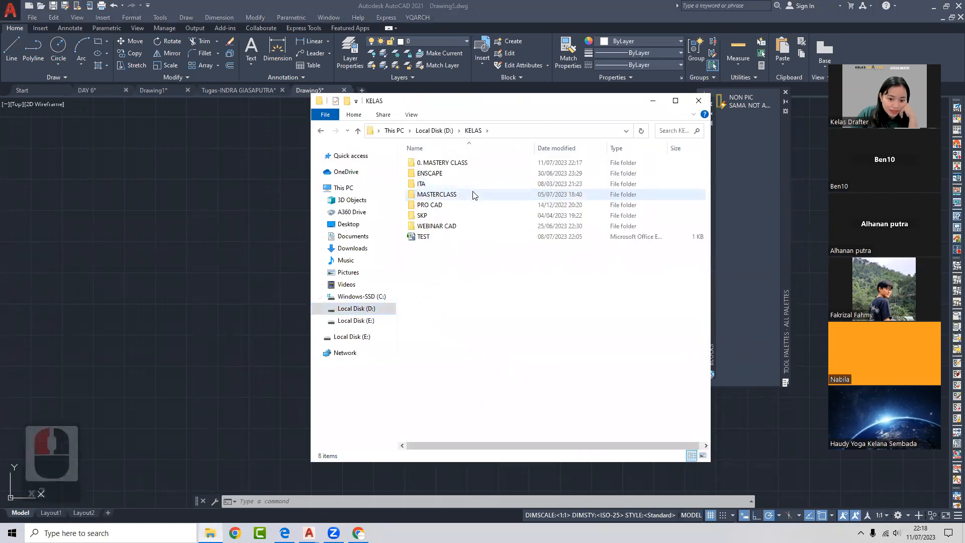
double_click(475, 195)
double_click(477, 163)
double_click(449, 164)
double_click(448, 165)
key(Escape)
double_click(510, 173)
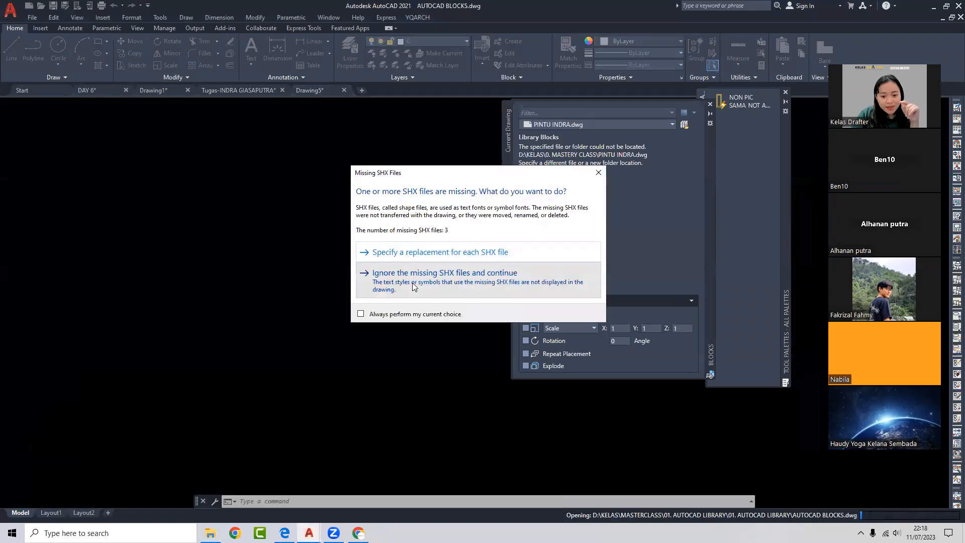
- Ignore the missing SHX fonts and unresolved reference warnings so the library finishes opening
click(397, 274)
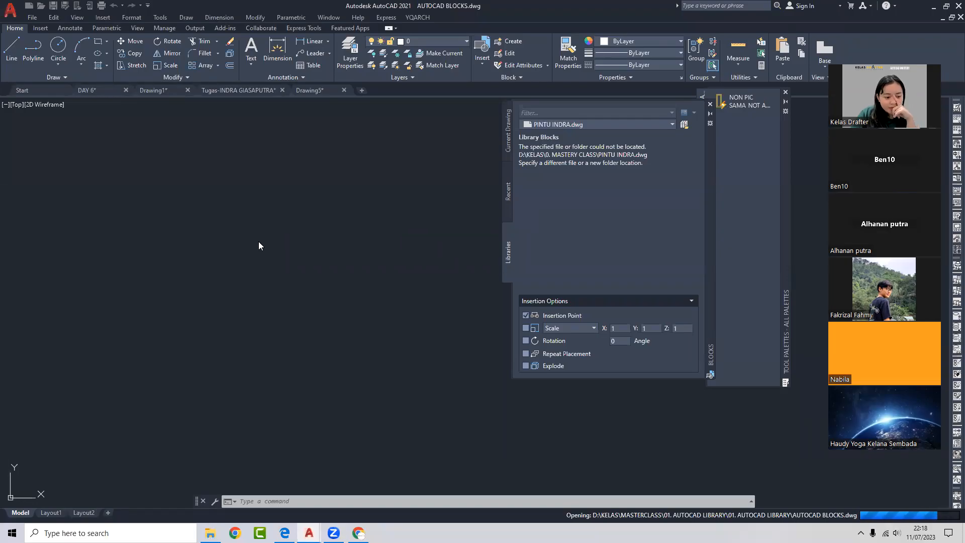
scroll(356, 267, down, 2)
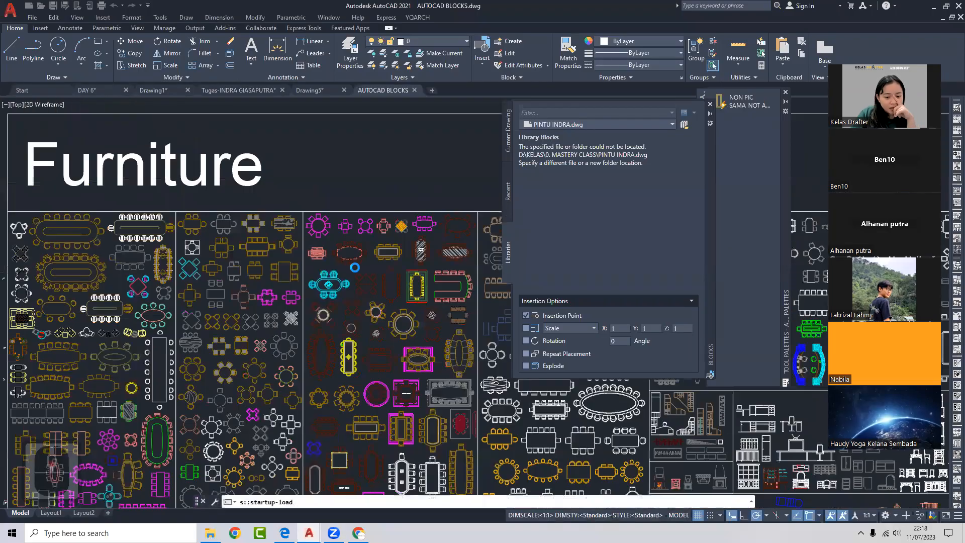
click(444, 275)
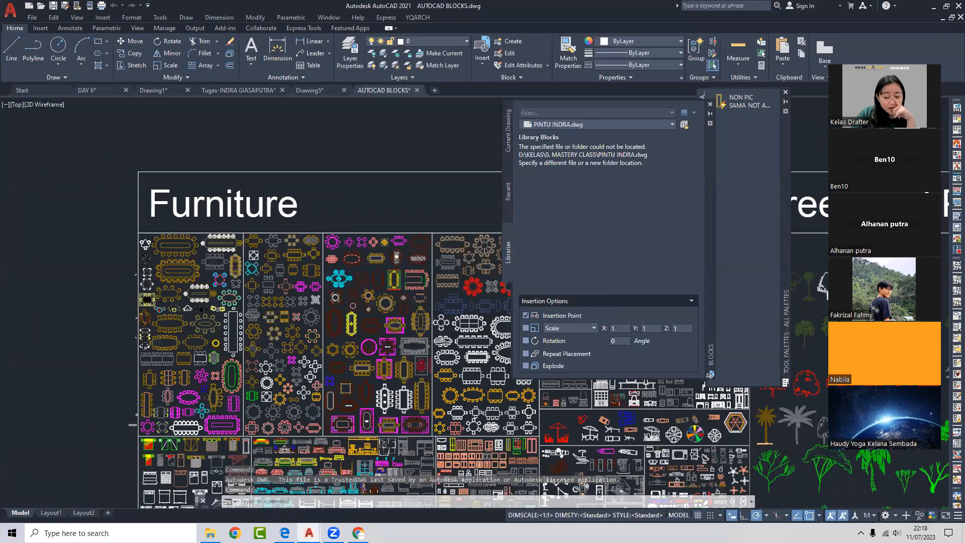
- Pan and zoom from the sofa and furniture blocks over to the tree blocks
scroll(390, 334, down, 2)
mouse_move(380, 468)
middle_down()
mouse_move(318, 361)
mouse_move(330, 307)
mouse_move(290, 176)
mouse_move(278, 167)
middle_up()
middle_drag(369, 332, 298, 287)
scroll(298, 288, up, 4)
scroll(404, 305, down, 2)
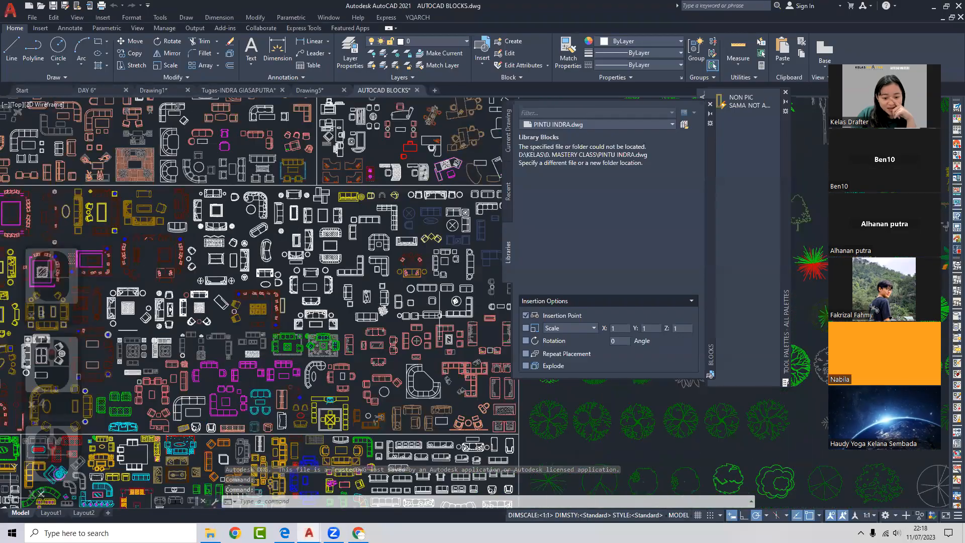
middle_drag(439, 315, 337, 195)
middle_drag(376, 397, 159, 260)
scroll(159, 259, down, 6)
scroll(254, 300, up, 6)
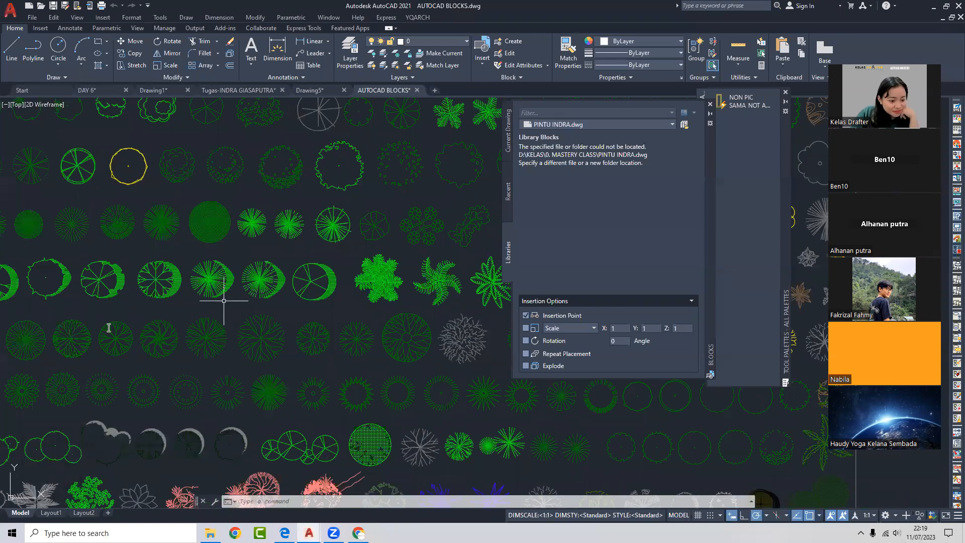
click(85, 334)
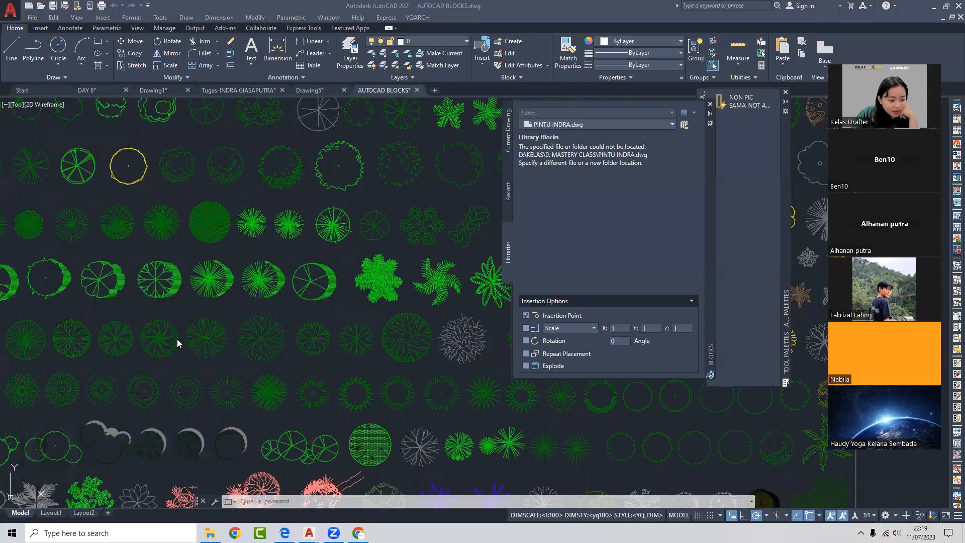
- Cycle through the assignment floor plan, DAY 6 and Drawing1 tabs, then return to AUTOCAD BLOCKS
click(325, 315)
click(235, 91)
click(101, 93)
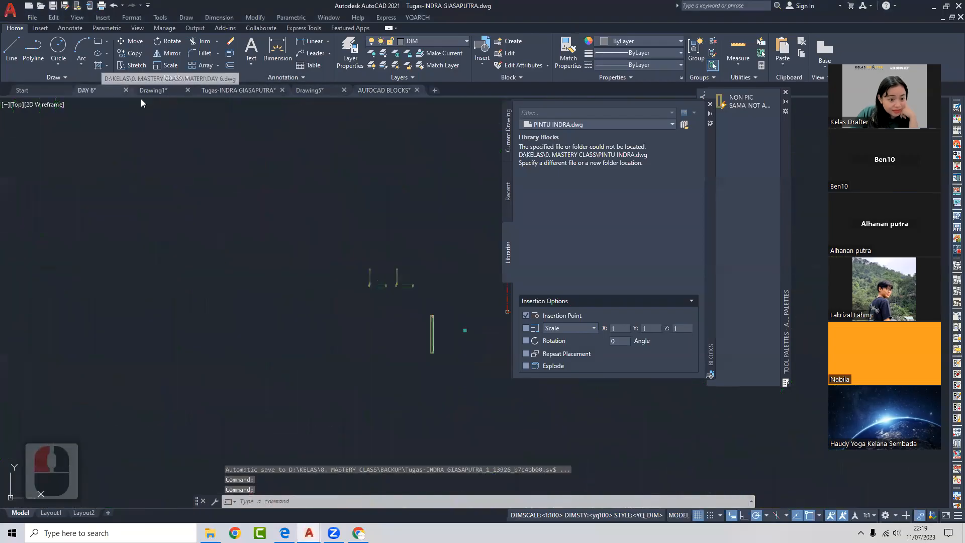
click(146, 89)
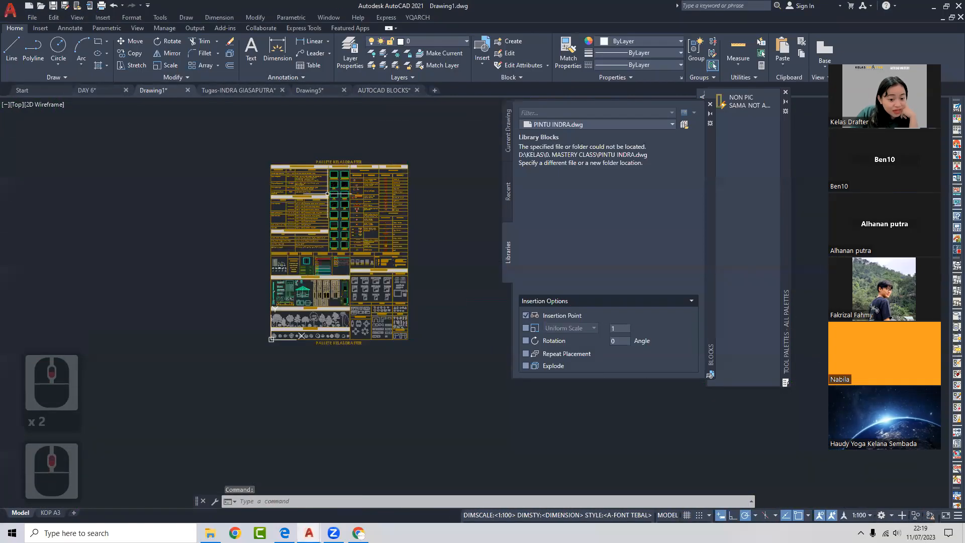
click(384, 91)
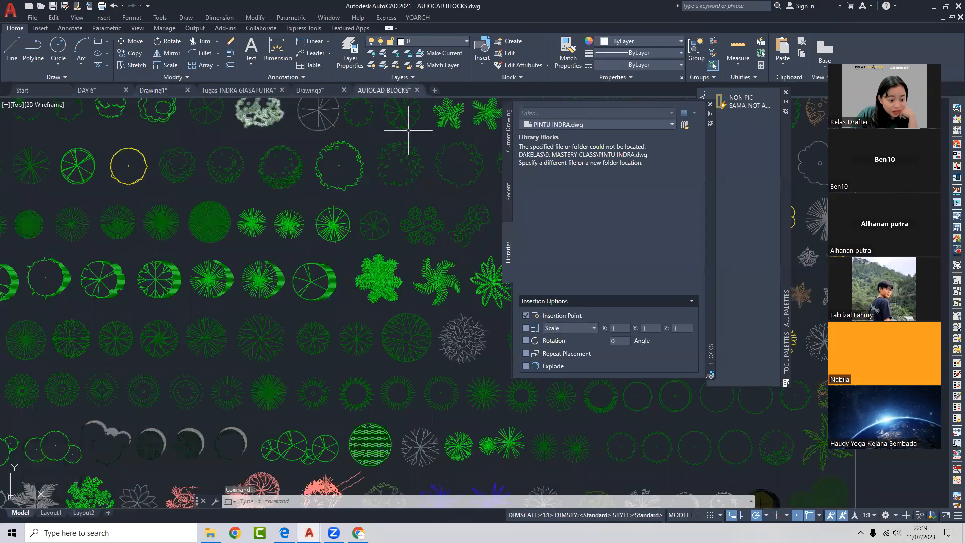
- Zoom and pan around the whole AUTOCAD BLOCKS sheet
scroll(330, 211, down, 5)
middle_drag(313, 267, 311, 283)
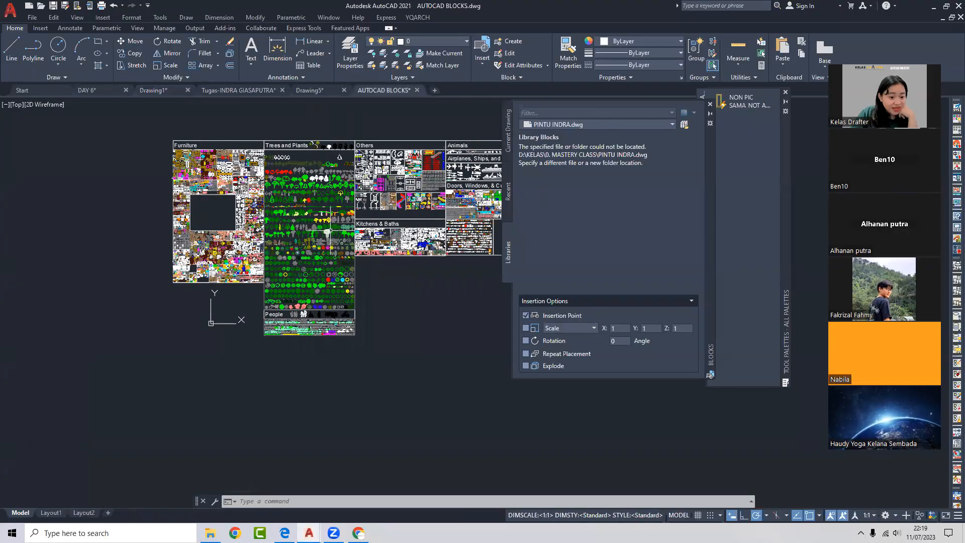
scroll(345, 228, up, 2)
middle_drag(345, 228, 212, 319)
scroll(211, 319, down, 2)
scroll(324, 291, down, 2)
scroll(415, 300, up, 4)
- Pan right across the Trees and Plants blocks, then switch back to Drawing1
mouse_move(166, 291)
middle_down()
mouse_move(268, 280)
mouse_move(370, 234)
middle_up()
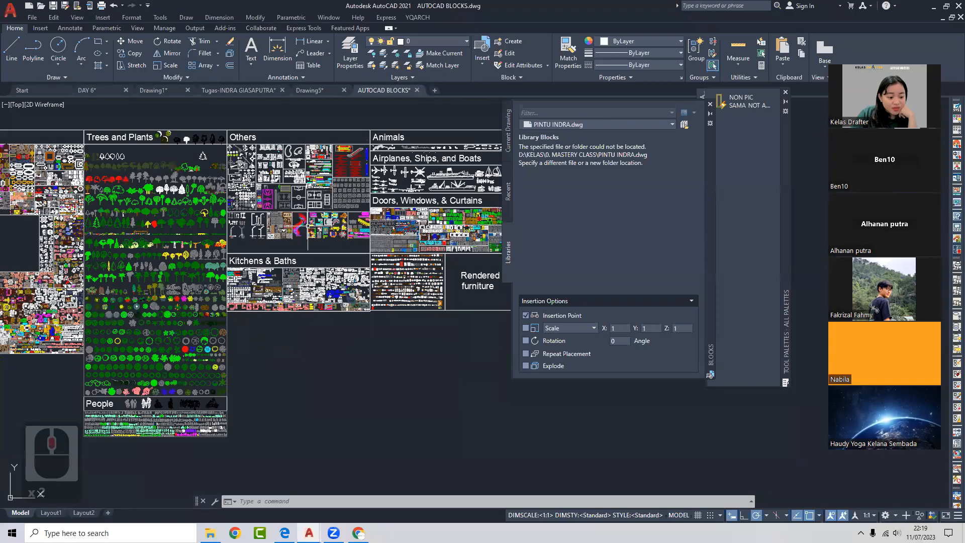
scroll(322, 216, down, 2)
middle_drag(259, 234, 359, 226)
scroll(360, 224, up, 4)
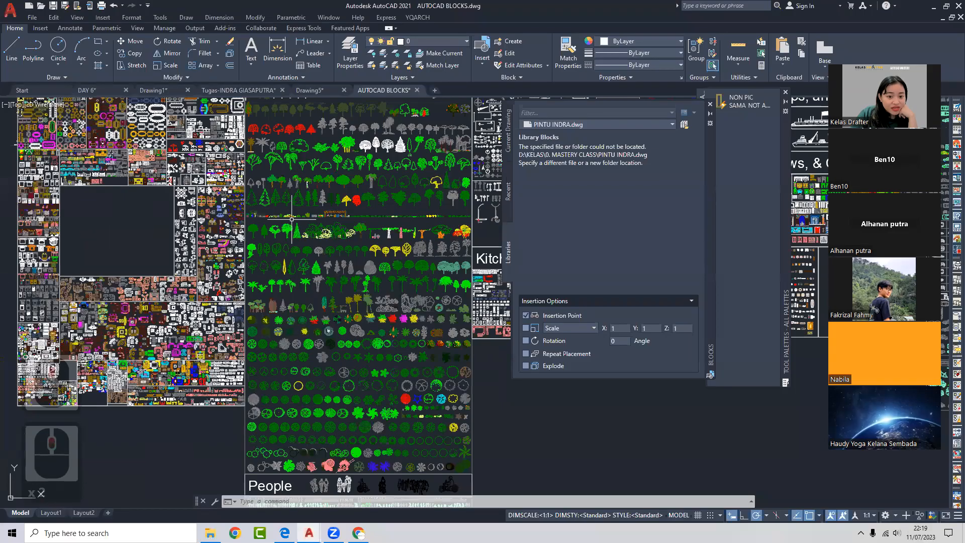
scroll(289, 206, down, 2)
middle_drag(289, 205, 355, 260)
click(168, 92)
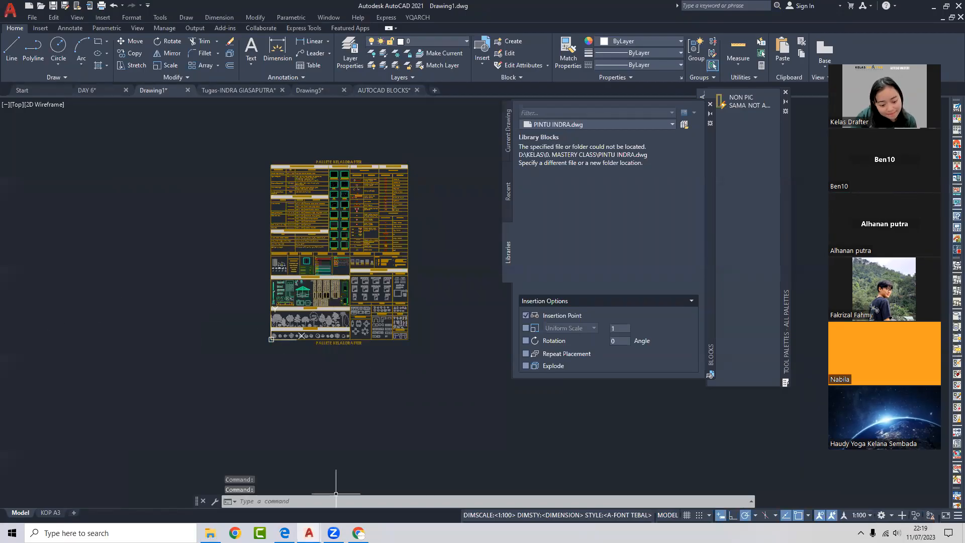
- Bring File Explorer back up and go up to the KELAS folder
click(210, 532)
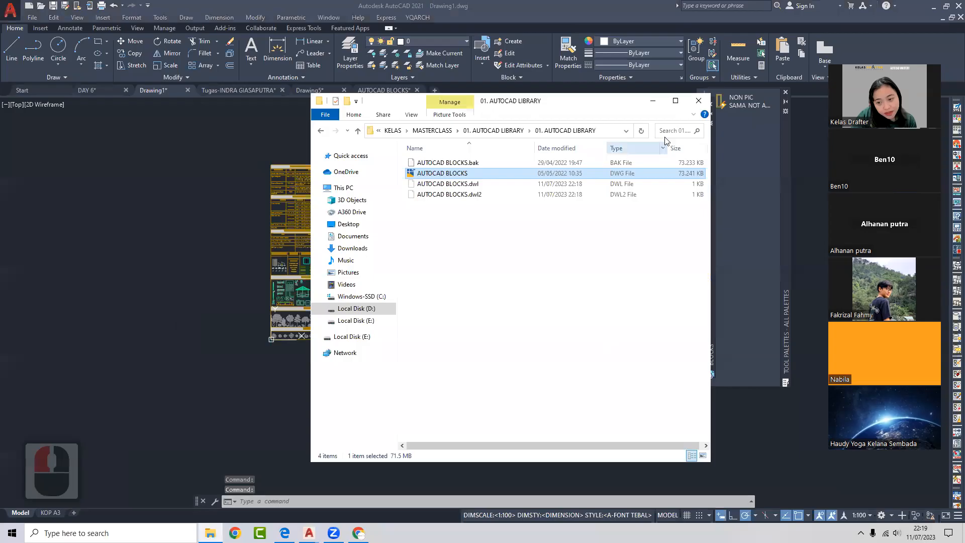
click(652, 100)
click(210, 533)
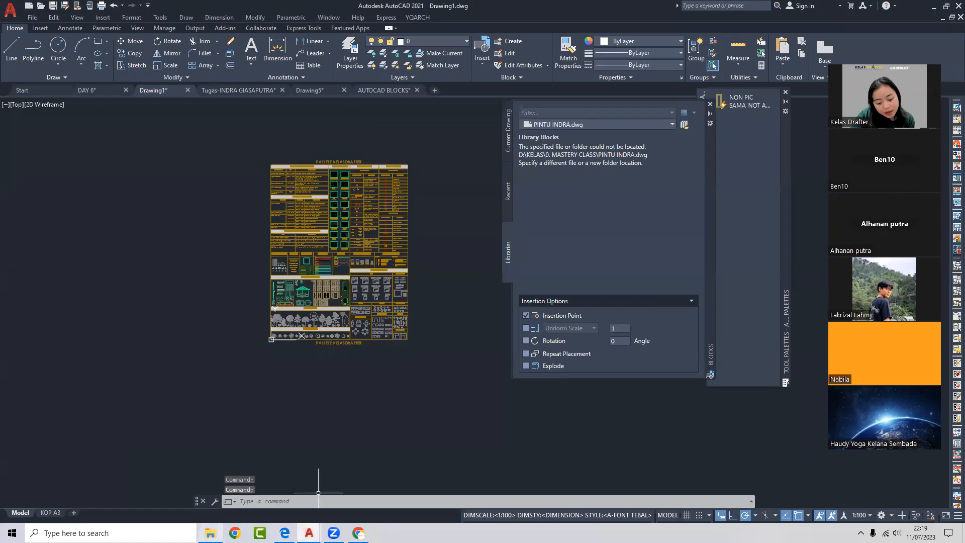
double_click(324, 132)
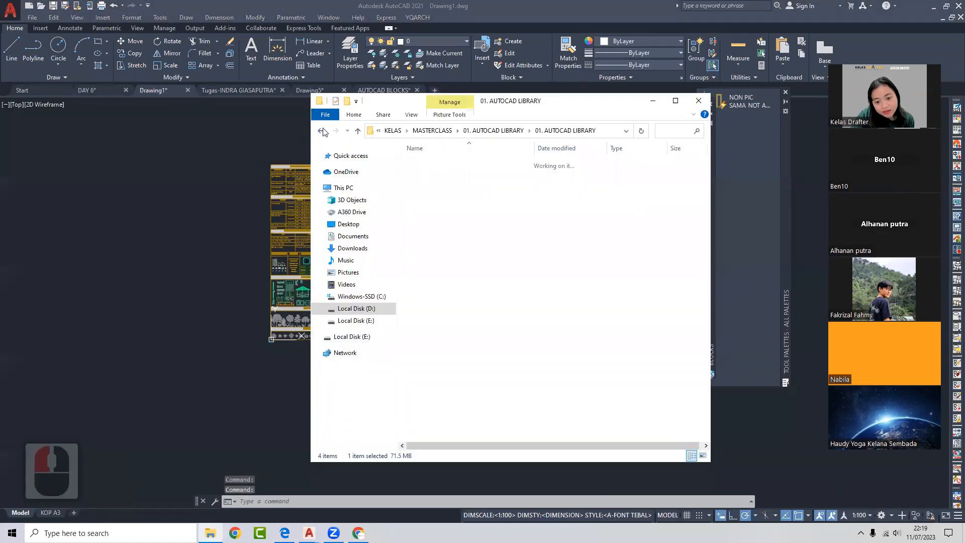
click(322, 130)
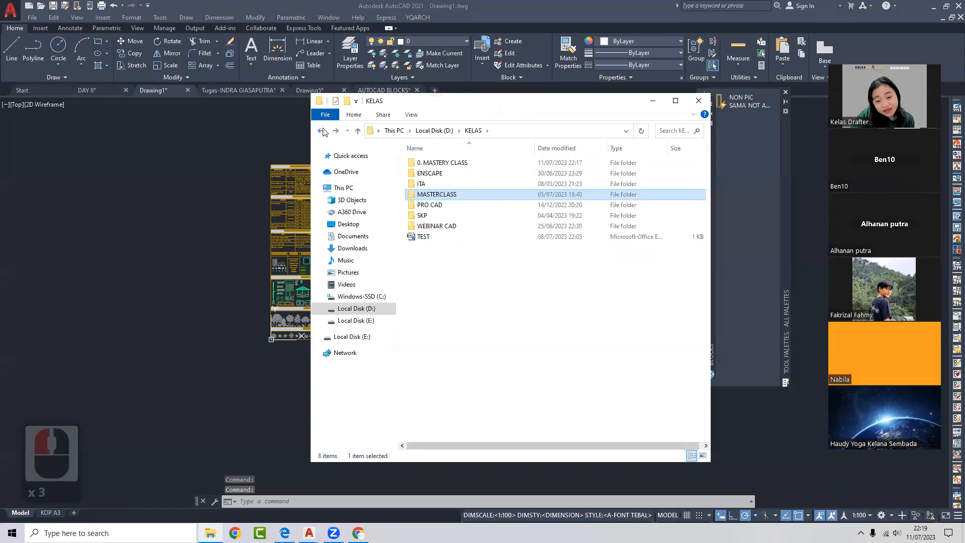
- Browse the SKP, kelas render and ENSCAPE folders, then close File Explorer
double_click(492, 215)
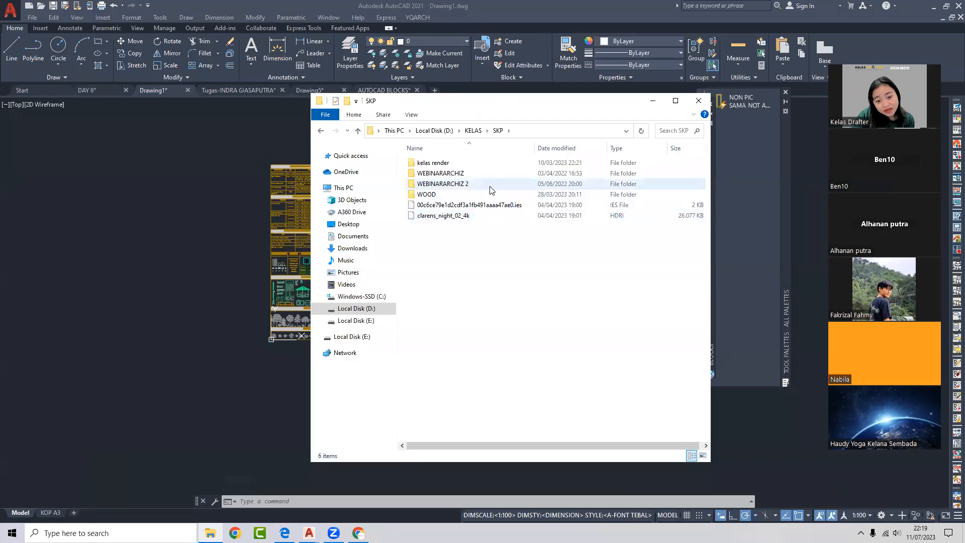
double_click(485, 163)
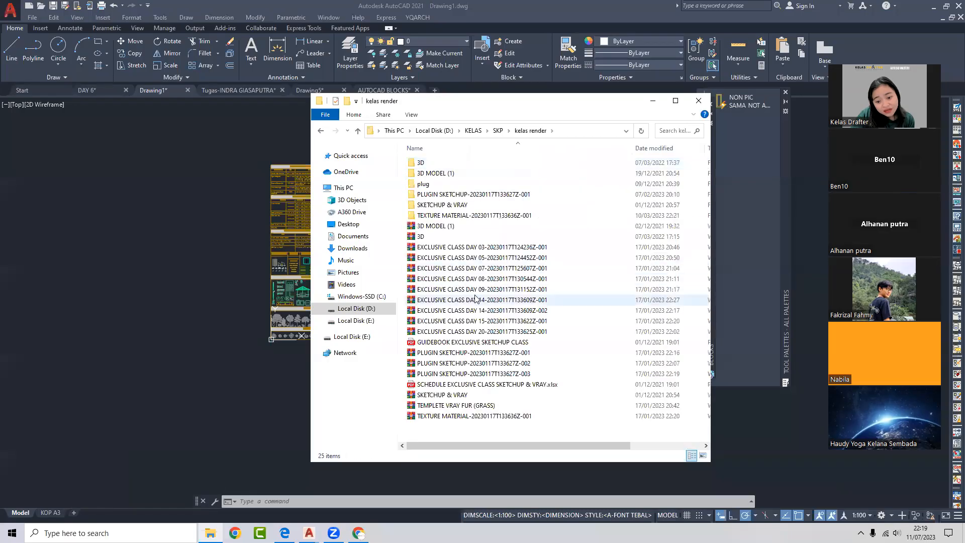
scroll(487, 172, right, 2)
click(321, 132)
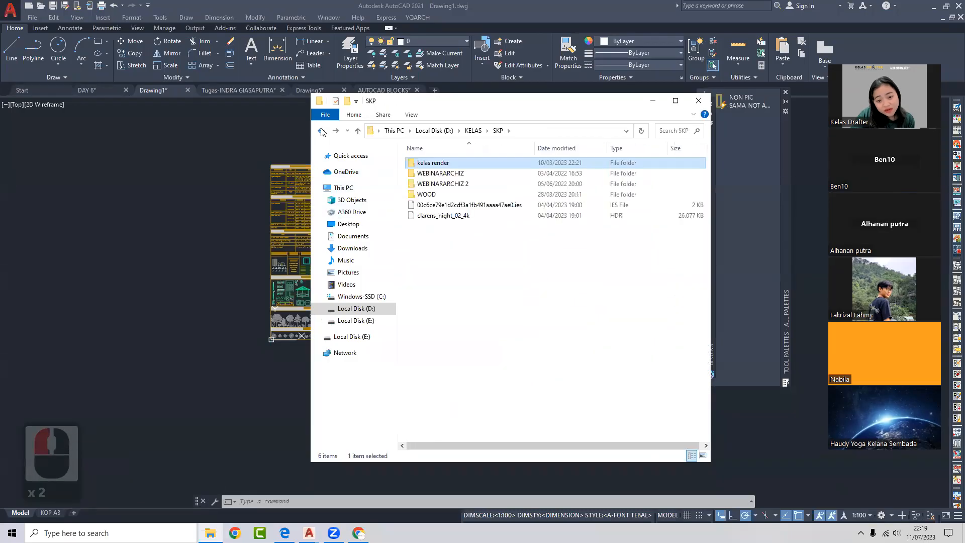
click(322, 131)
double_click(423, 174)
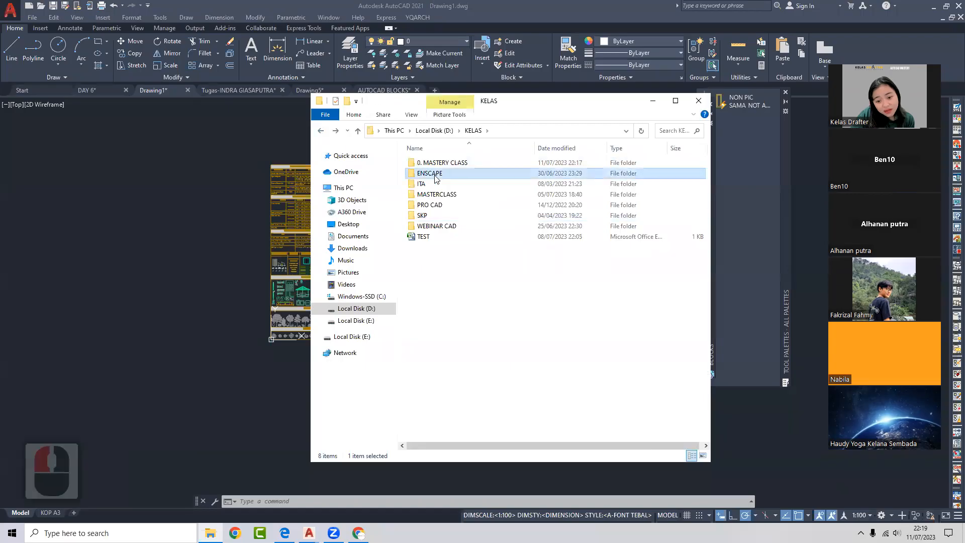
click(322, 132)
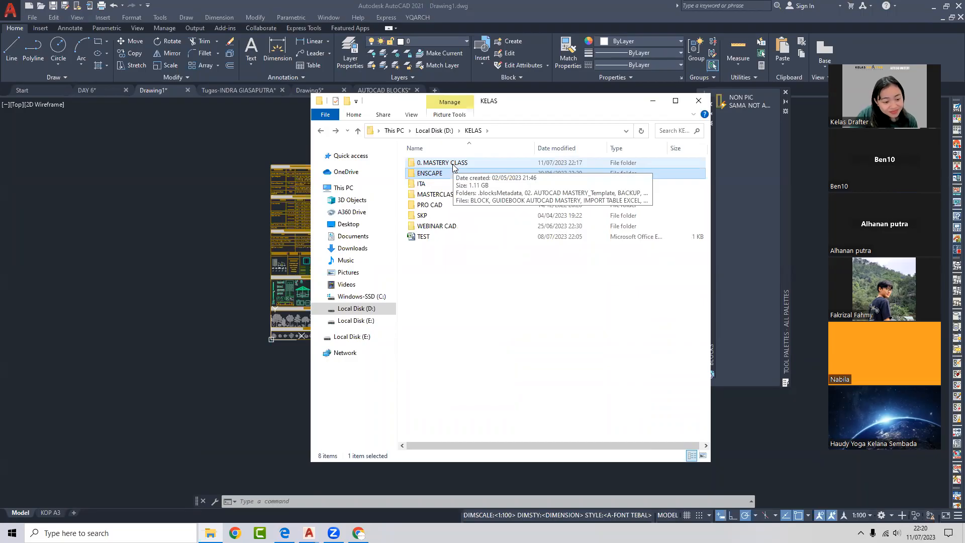
click(699, 100)
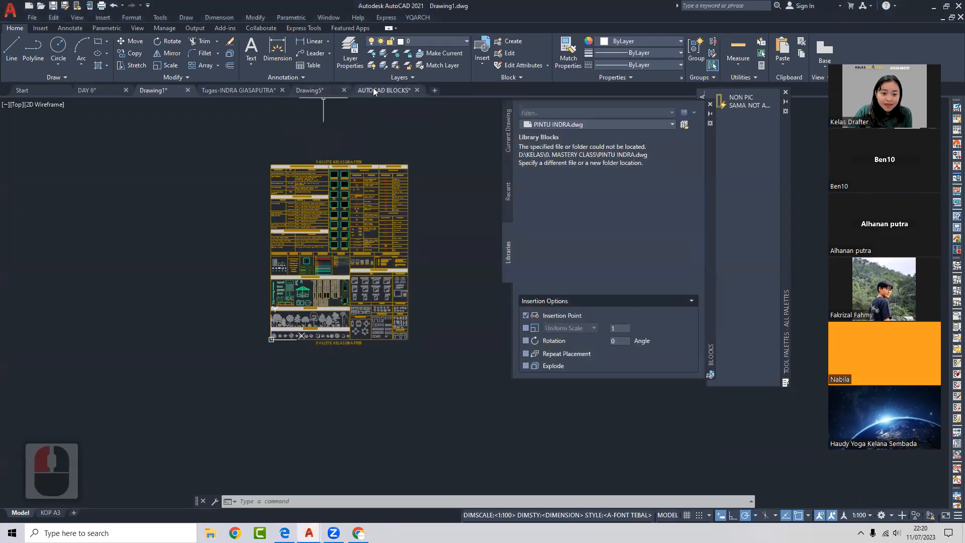
click(372, 90)
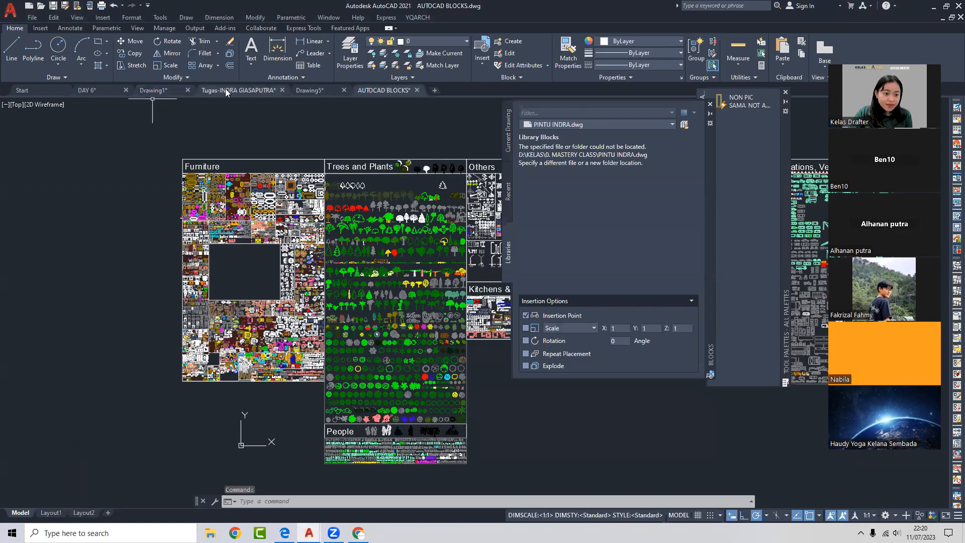
click(173, 92)
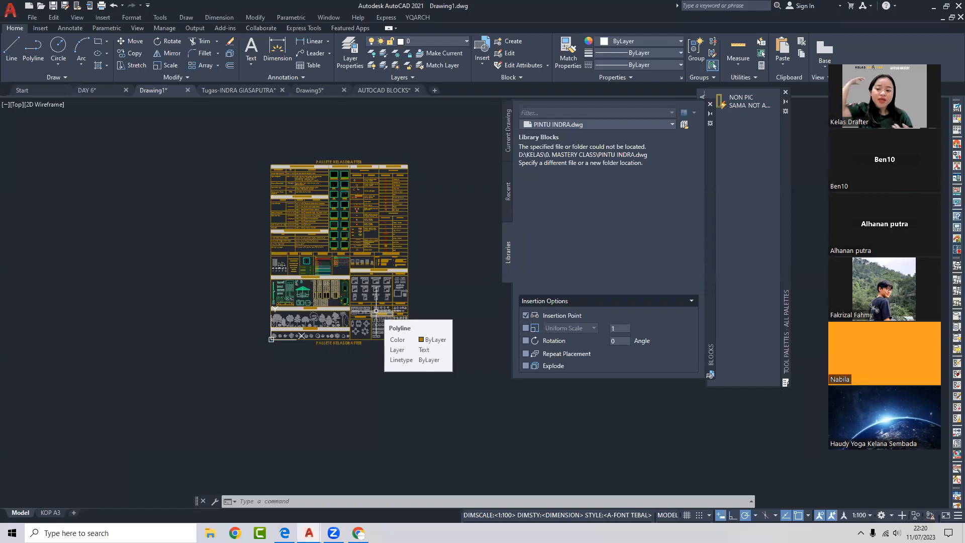
- Close the Blocks and Tool Palettes windows and switch to the DAY 6 floor plan
click(710, 104)
click(786, 92)
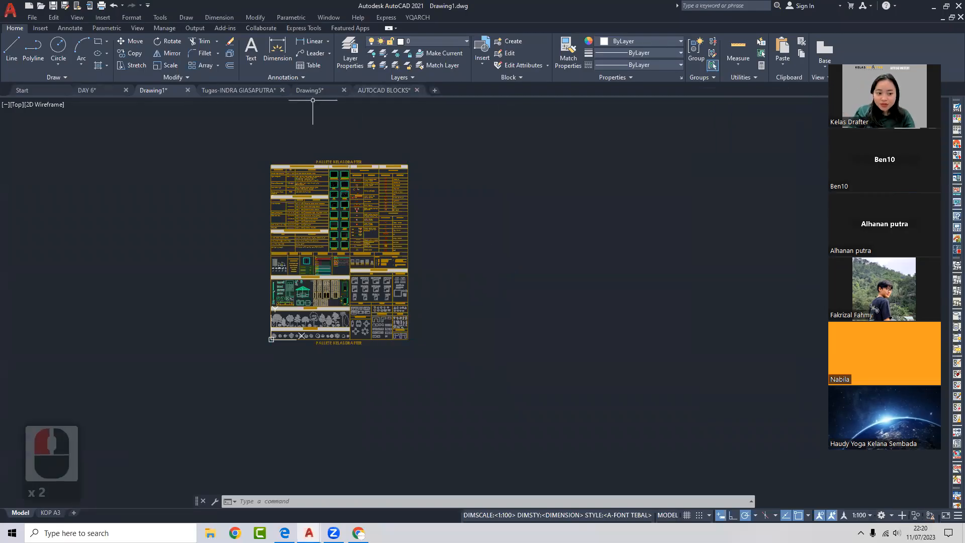
click(90, 90)
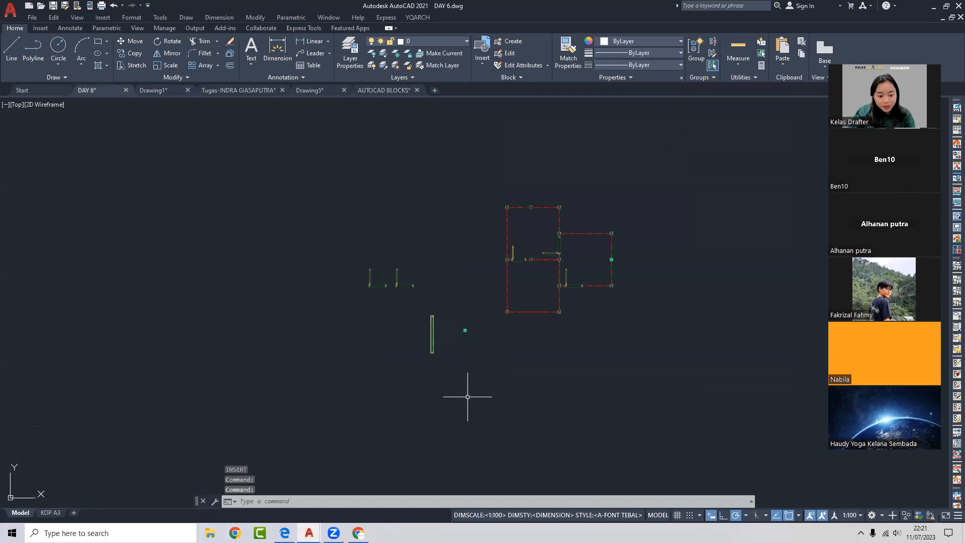
middle_drag(498, 383, 367, 385)
- Bring up the guidebook PDF at Day 10 Lesson 13 Preparation Autocad Pre-Drawing
click(285, 532)
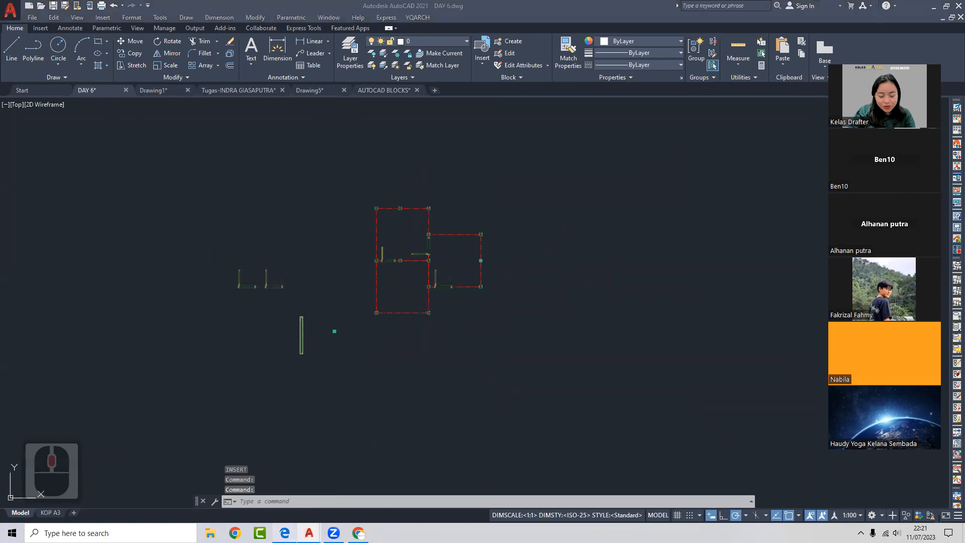
click(489, 232)
drag(493, 280, 318, 172)
click(446, 286)
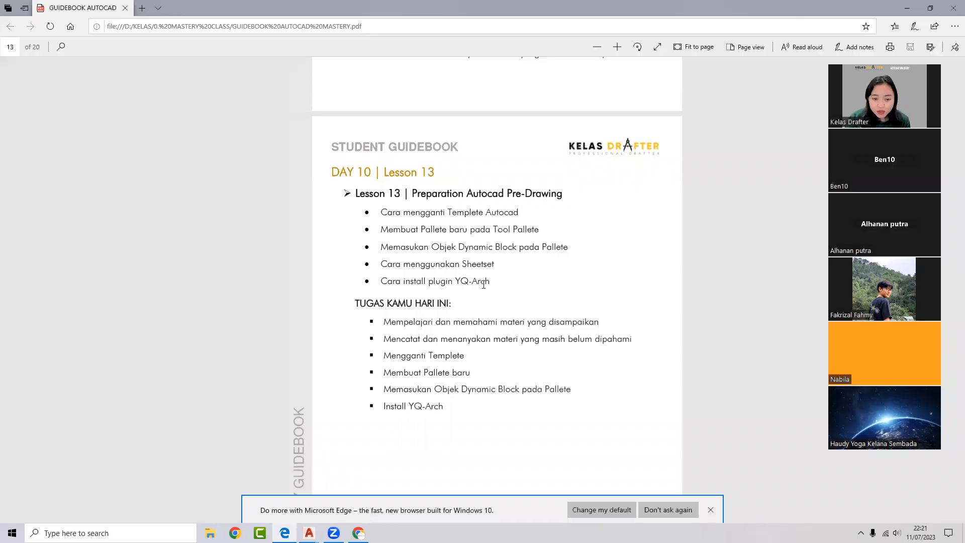
- Highlight the DAY 10 Lesson 13 heading in the guidebook
scroll(480, 286, down, 6)
scroll(477, 286, up, 6)
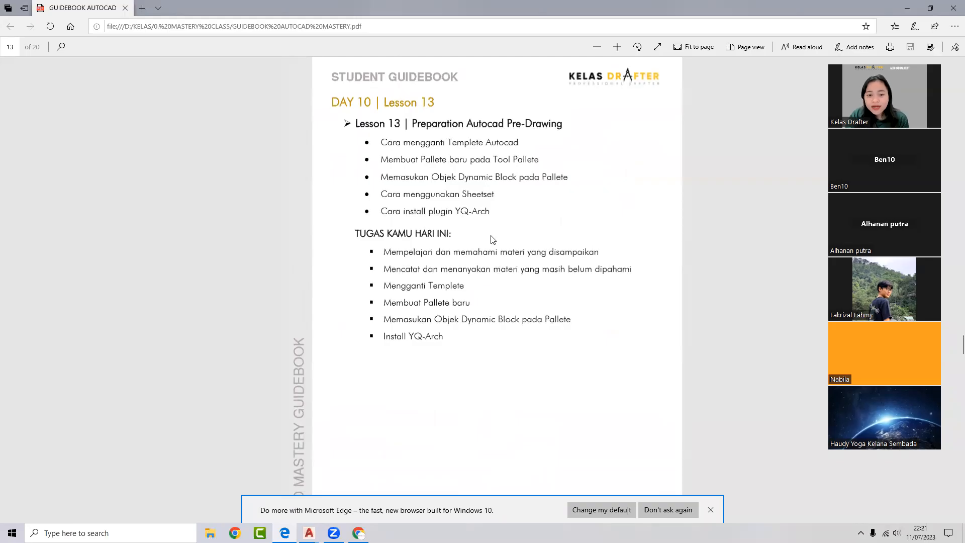
drag(330, 102, 363, 103)
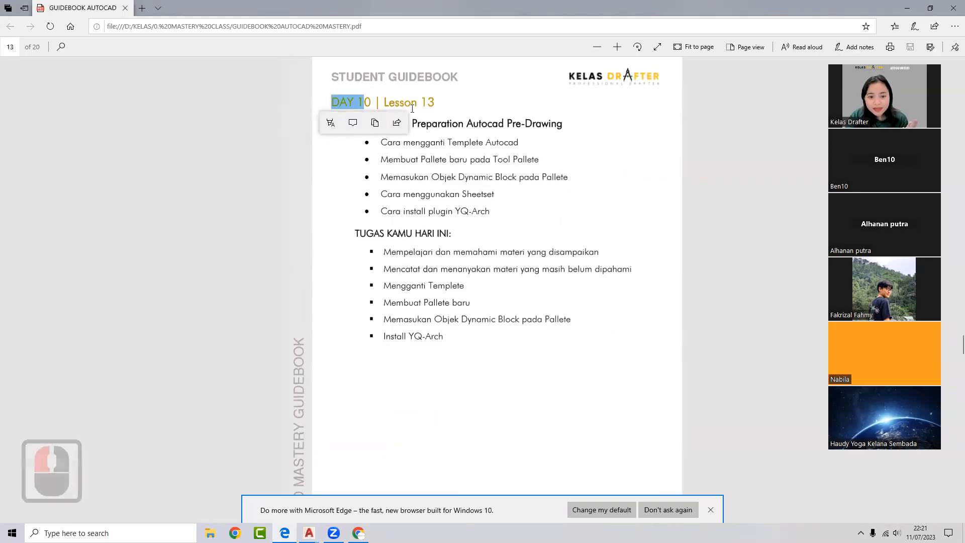
drag(428, 102, 292, 106)
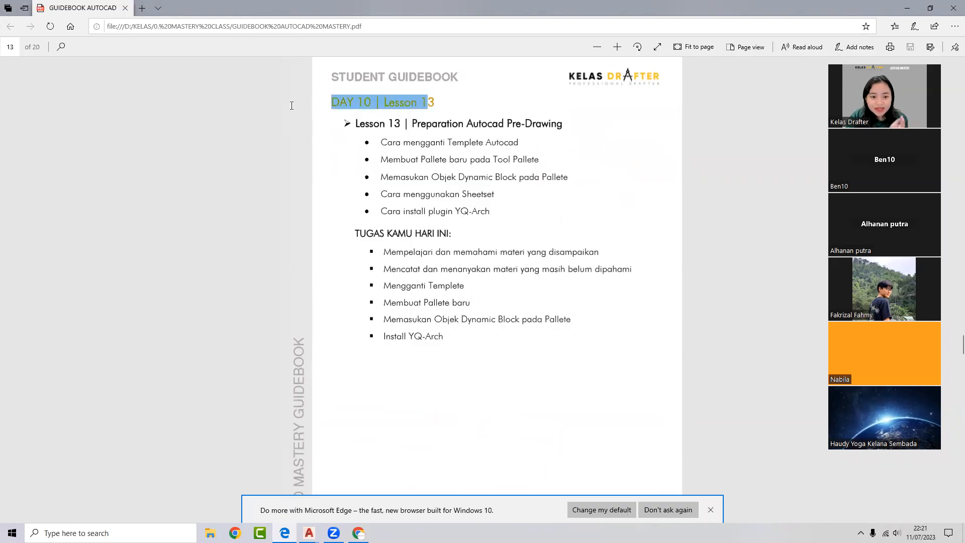
scroll(429, 167, down, 6)
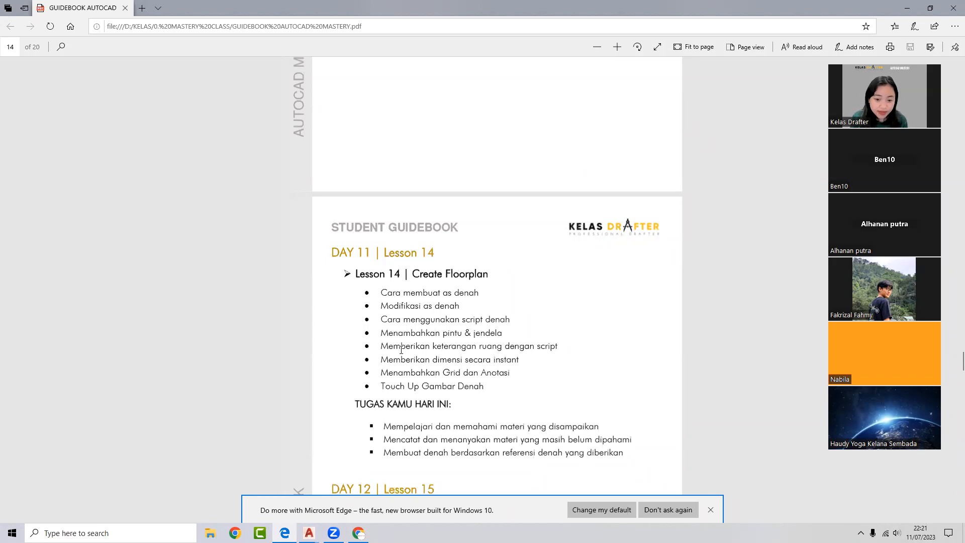
scroll(400, 348, up, 15)
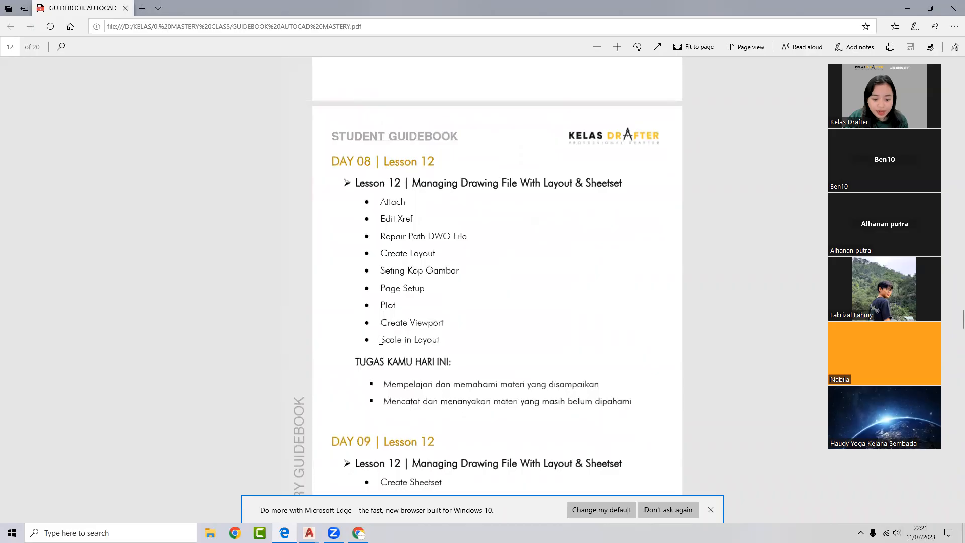
- Highlight the Create Viewport and Scale in Layout items, ending on the Day 08 Lesson 12 page
drag(381, 340, 547, 385)
click(468, 321)
drag(439, 339, 366, 322)
click(471, 296)
click(472, 295)
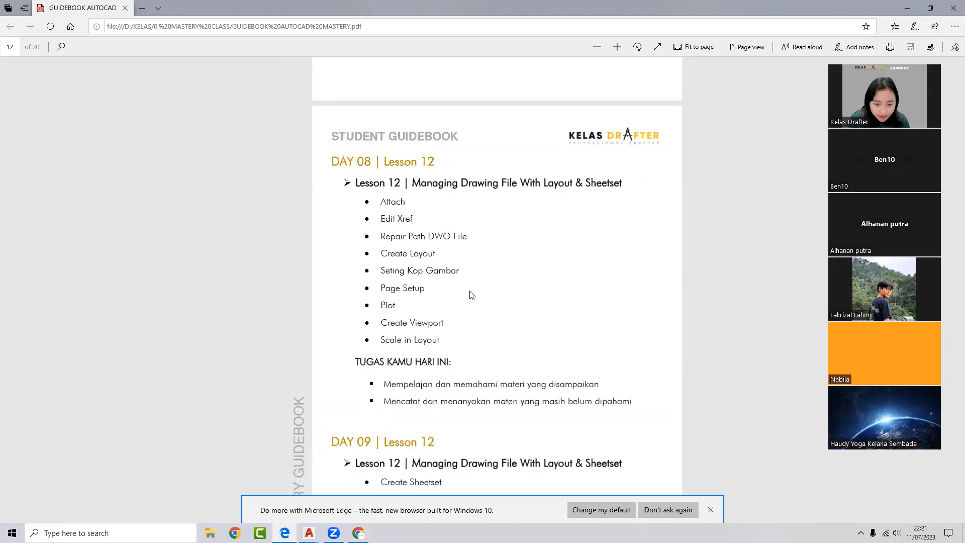
scroll(485, 209, up, 3)
scroll(485, 209, down, 3)
scroll(486, 209, down, 3)
- Minimize Edge to reveal the DAY 6 floor plan and stop the Zoom screen share
click(908, 8)
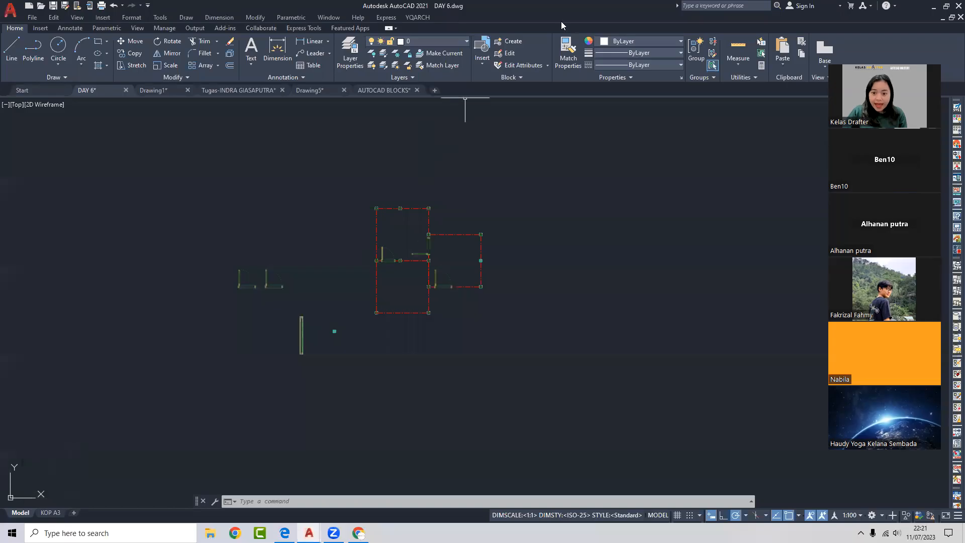
click(568, 32)
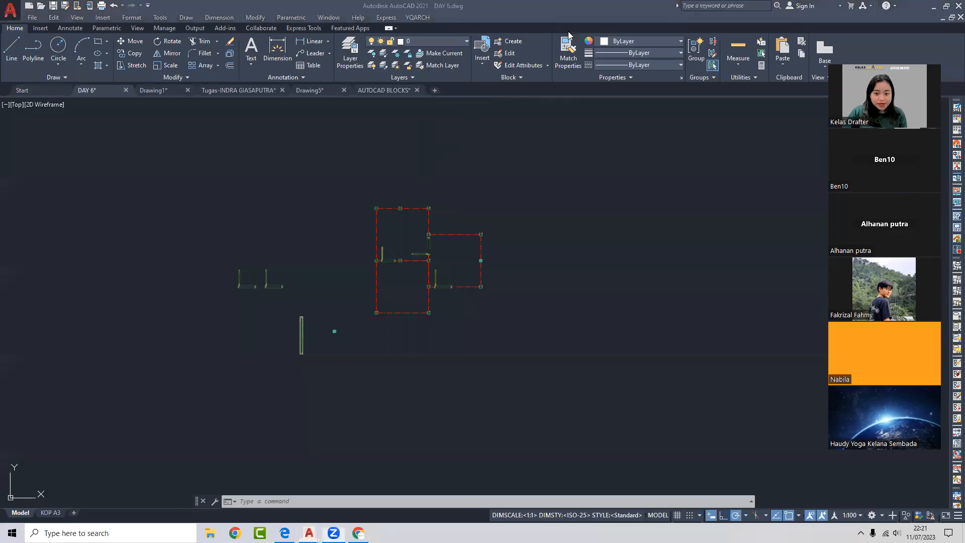